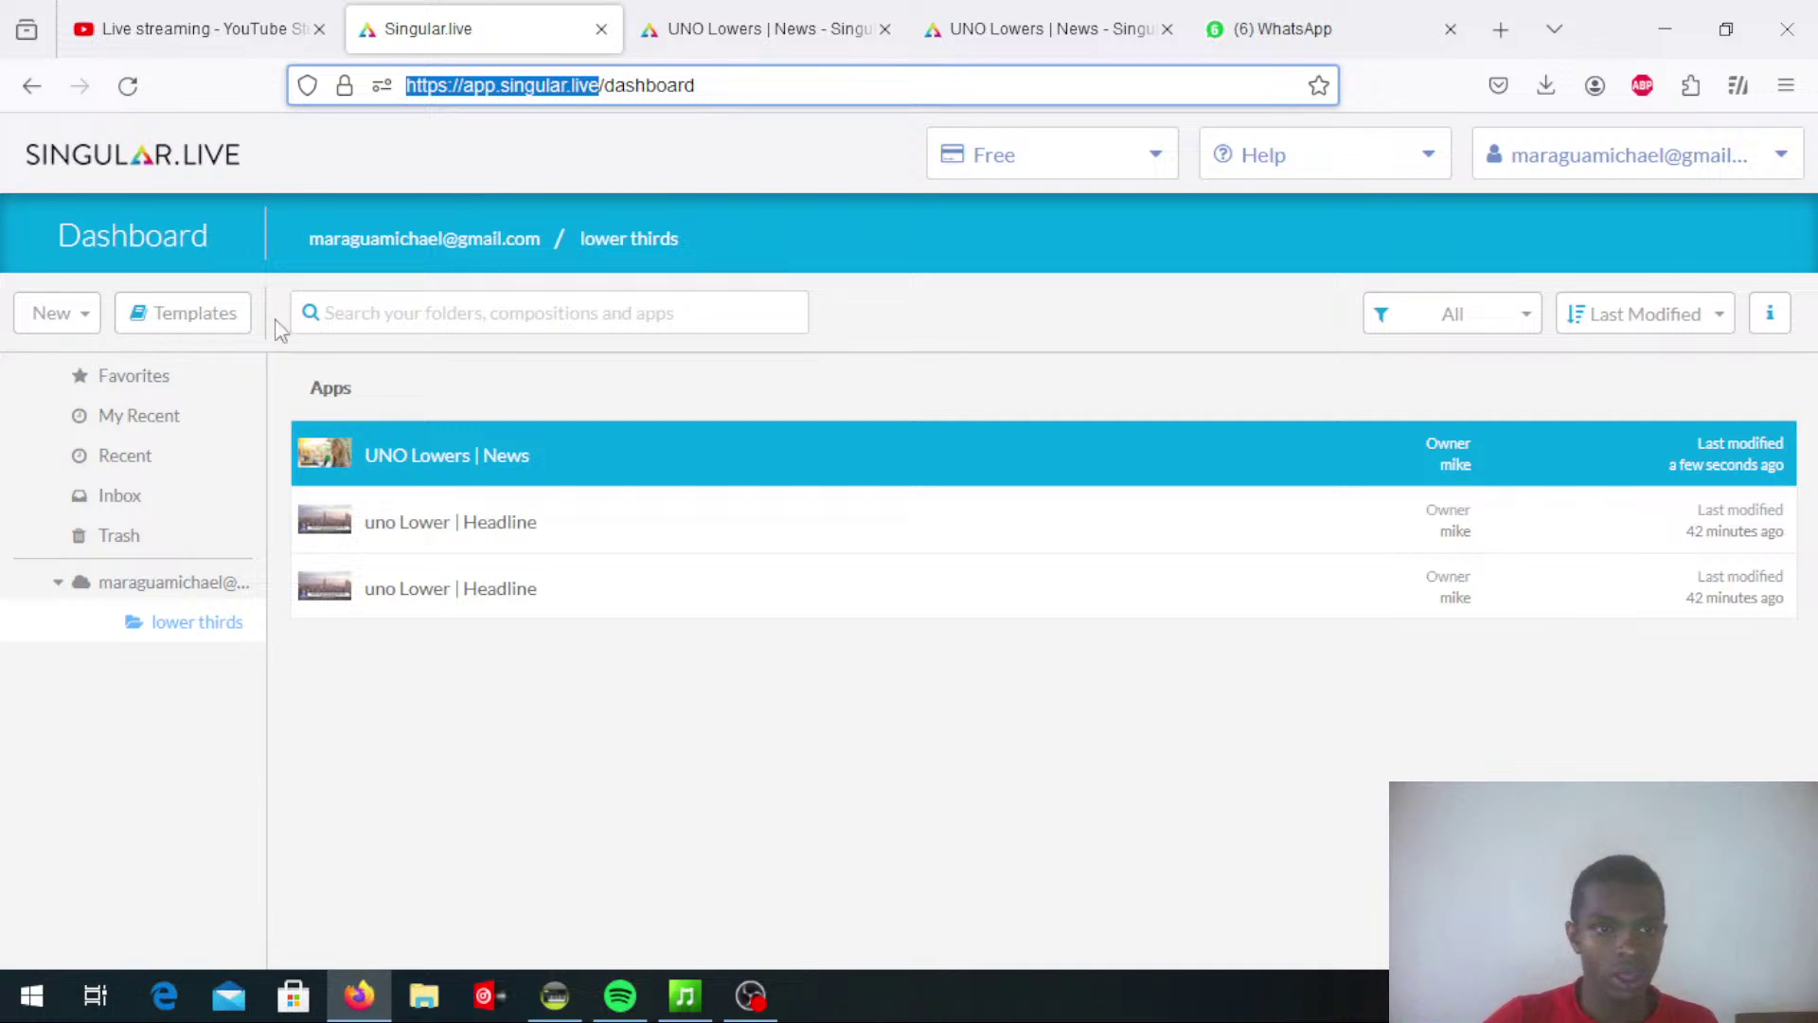
Search the Template Library for "lower thirds"
click(222, 325)
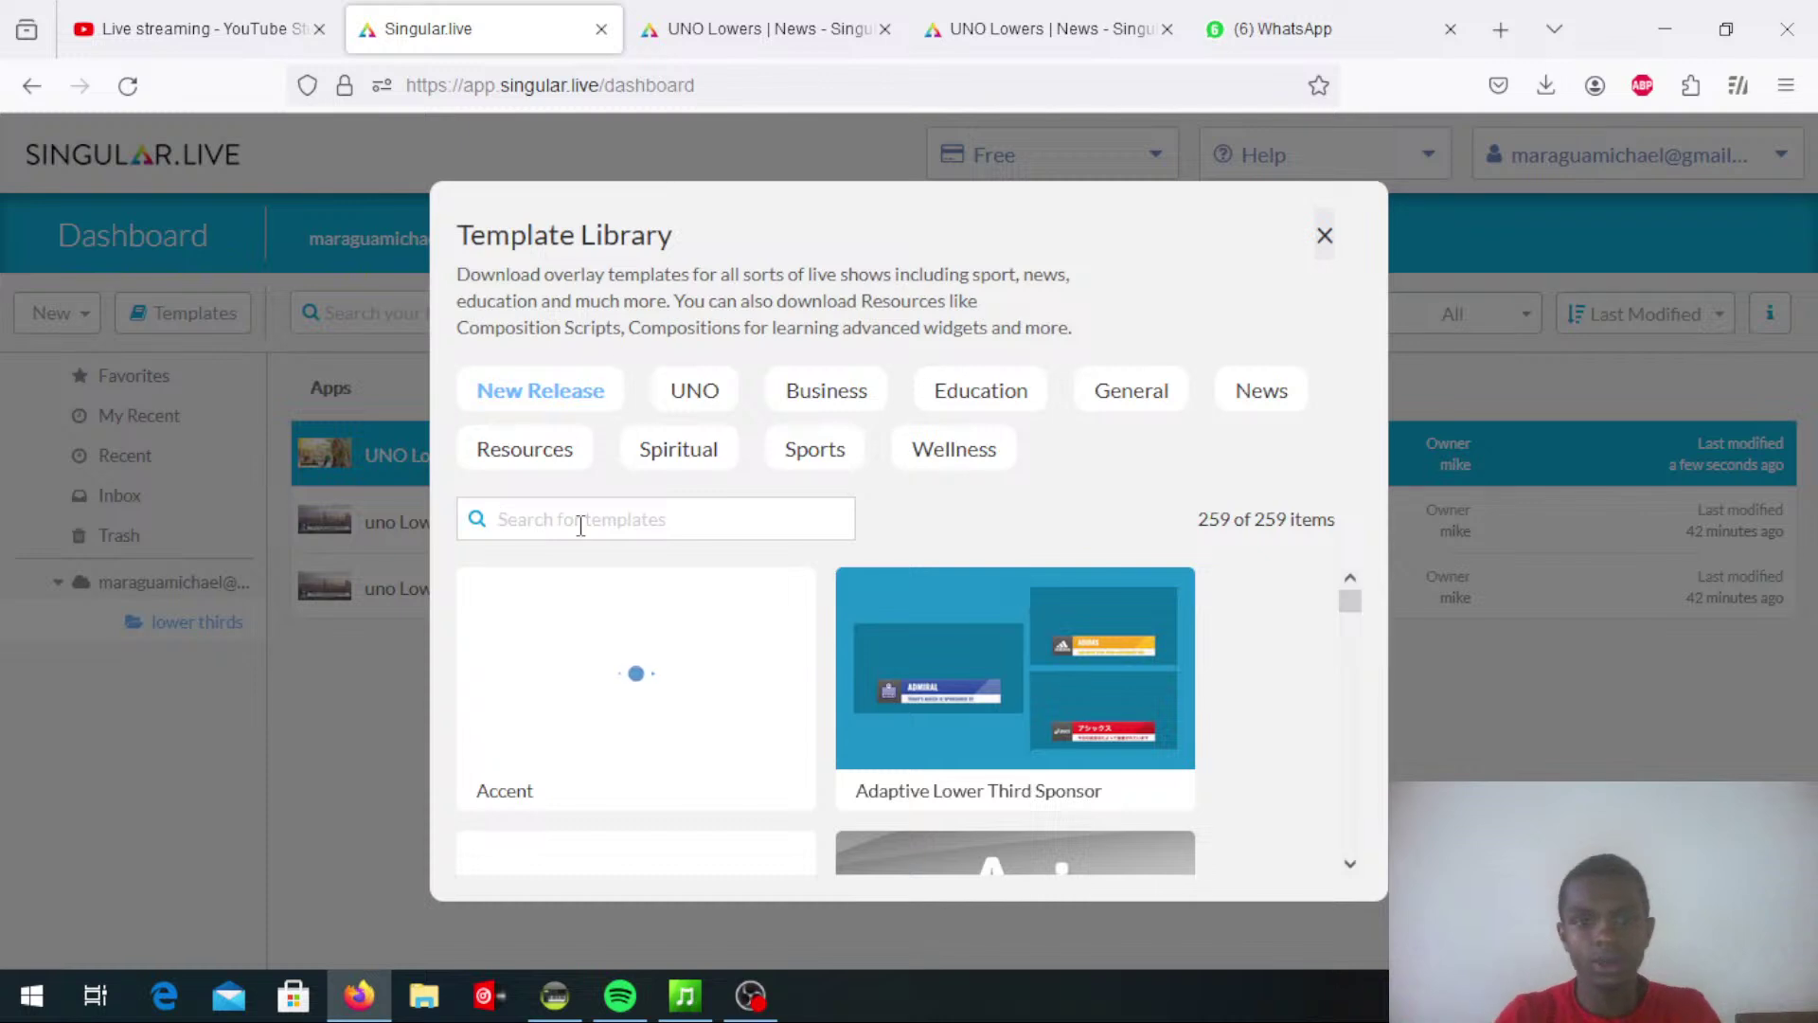
text(lowe)
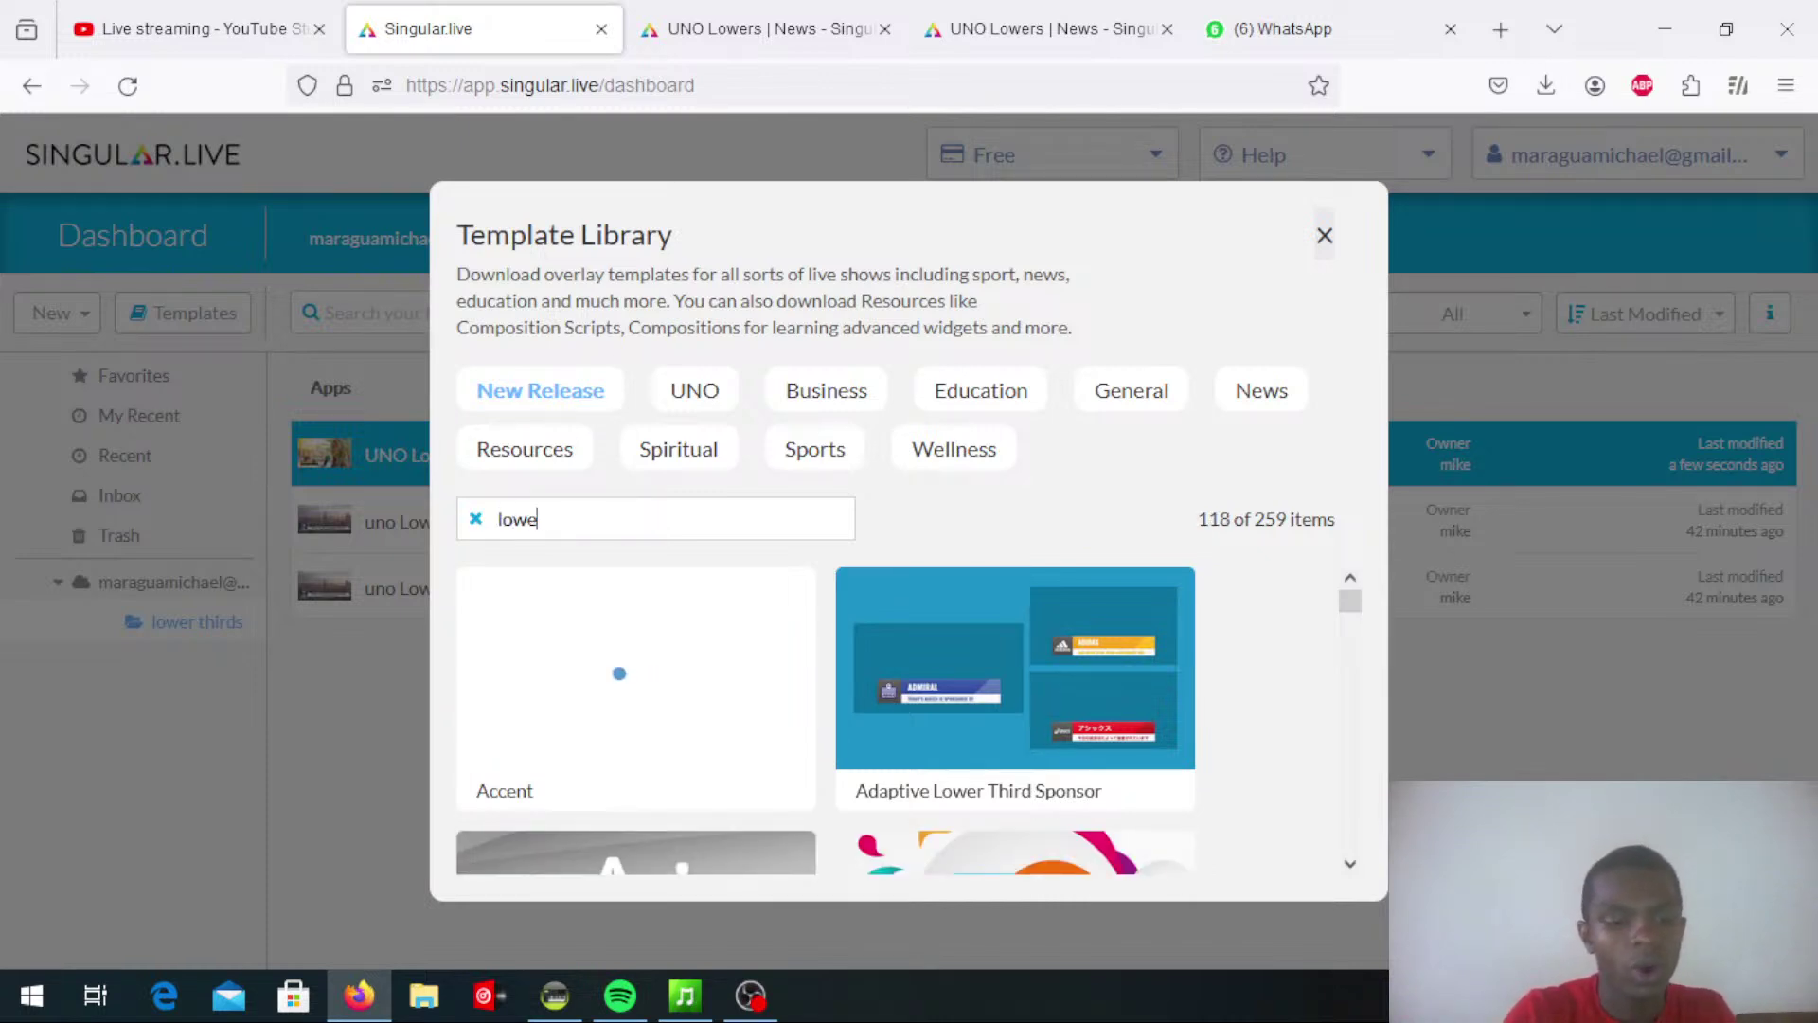
text(r th)
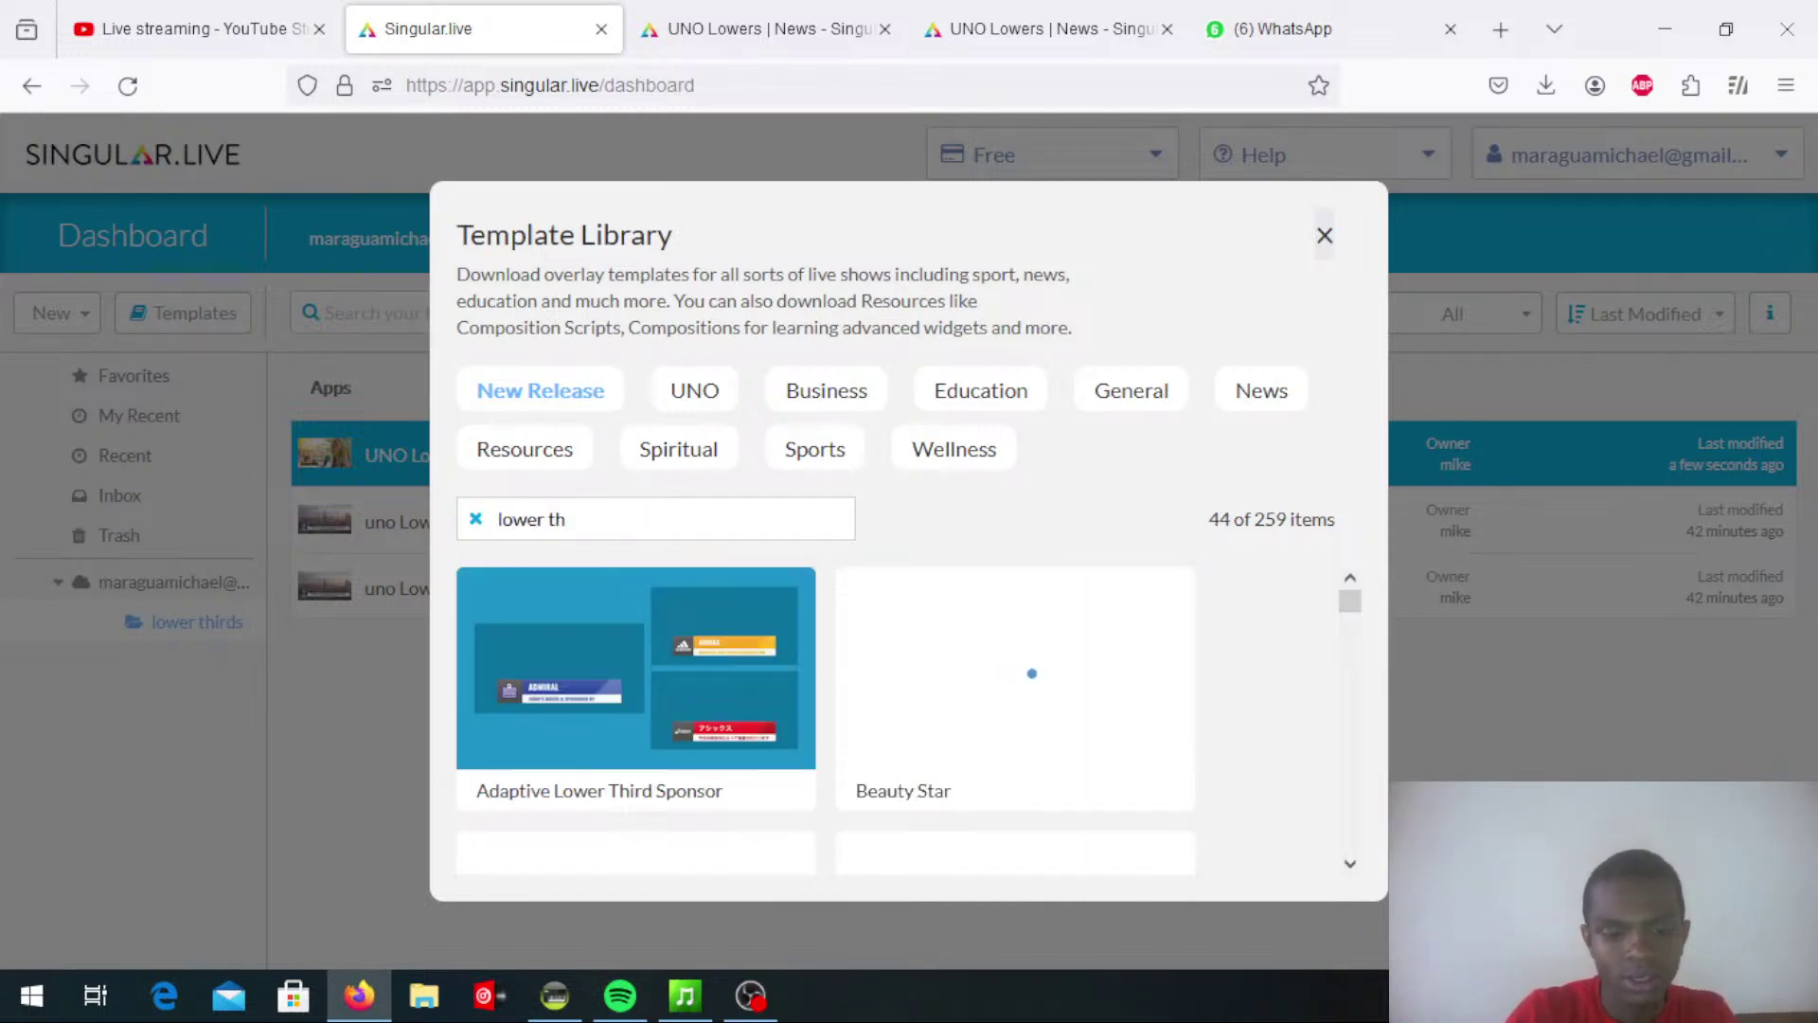
text(irds)
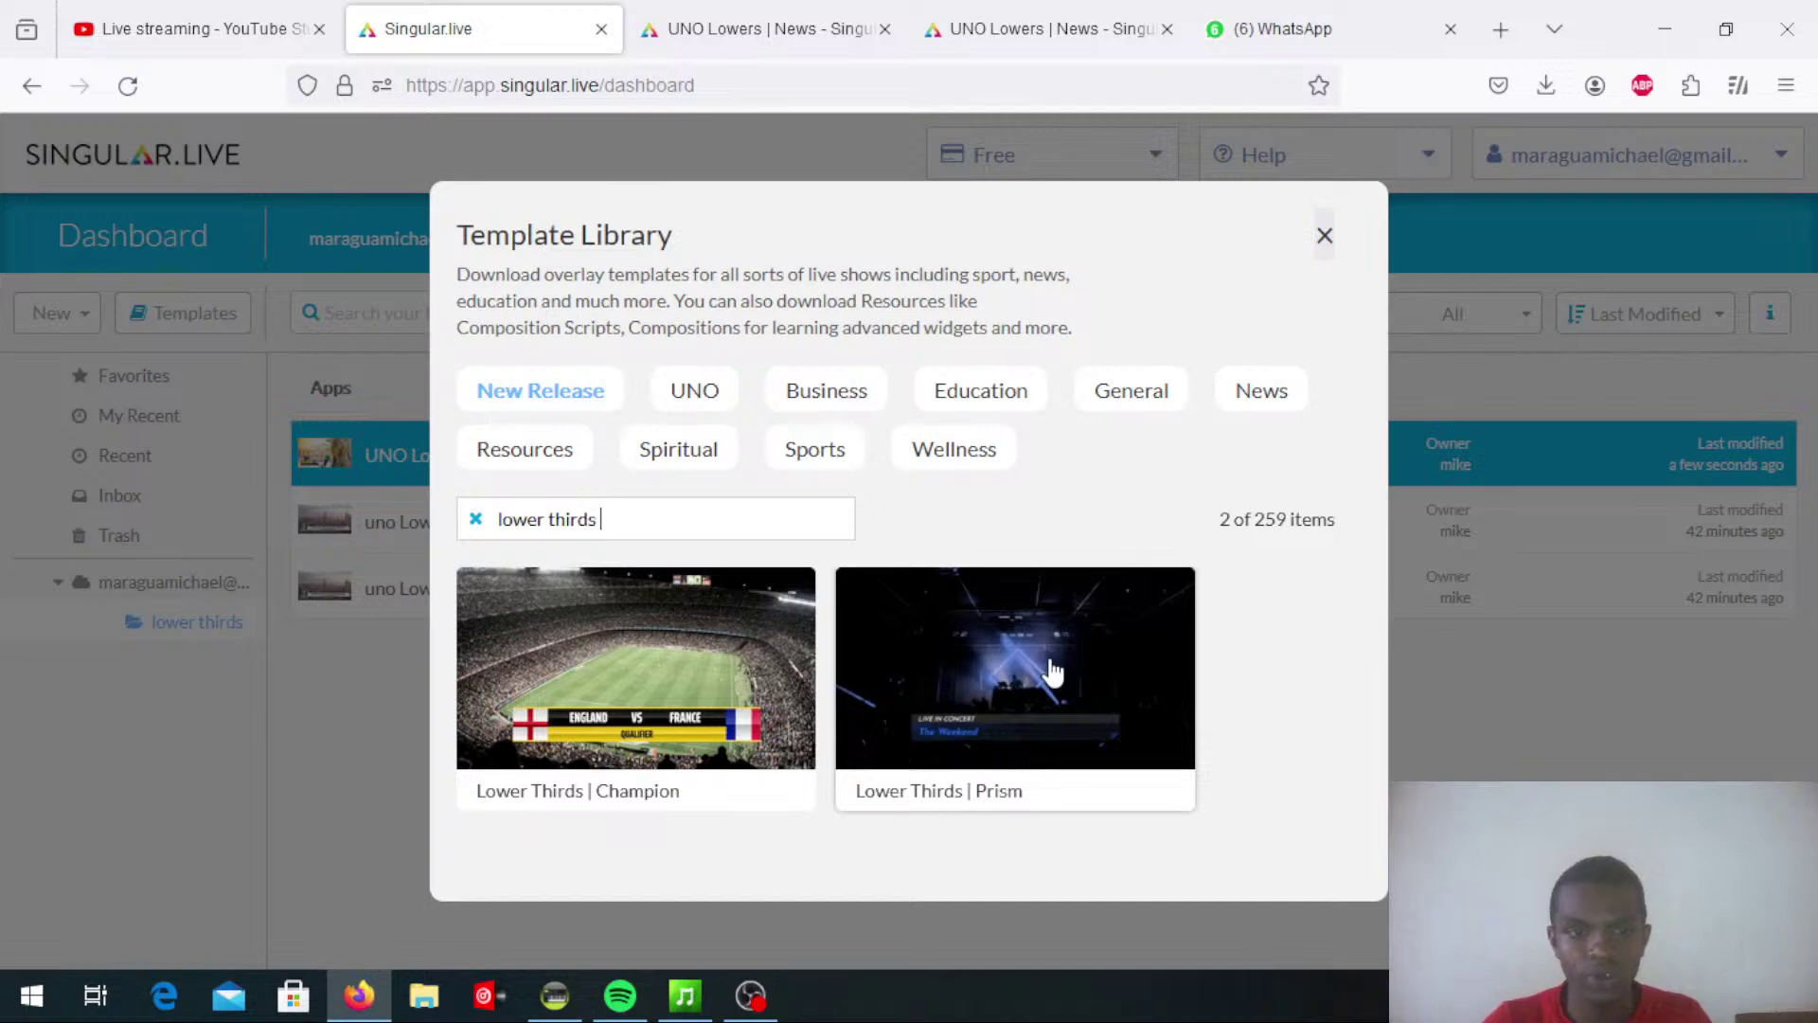
Add the Lower Thirds | Prism template to the dashboard and open it for control
click(1011, 730)
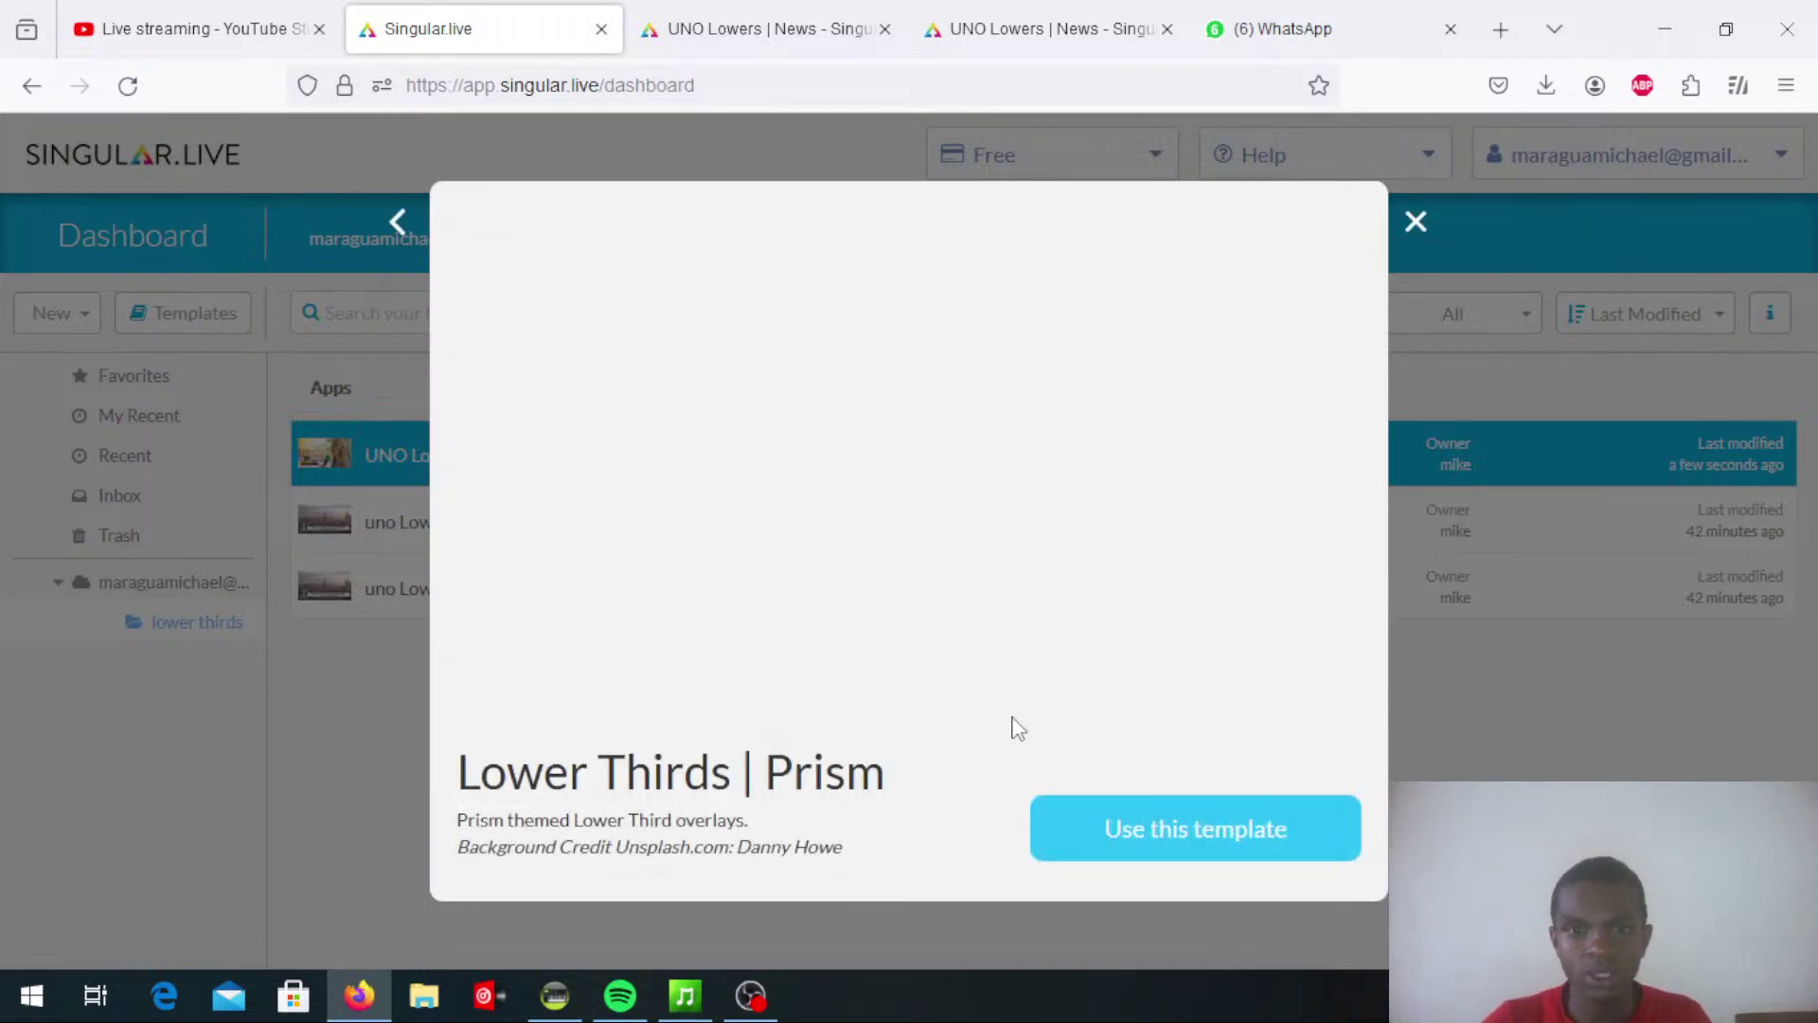
click(1115, 838)
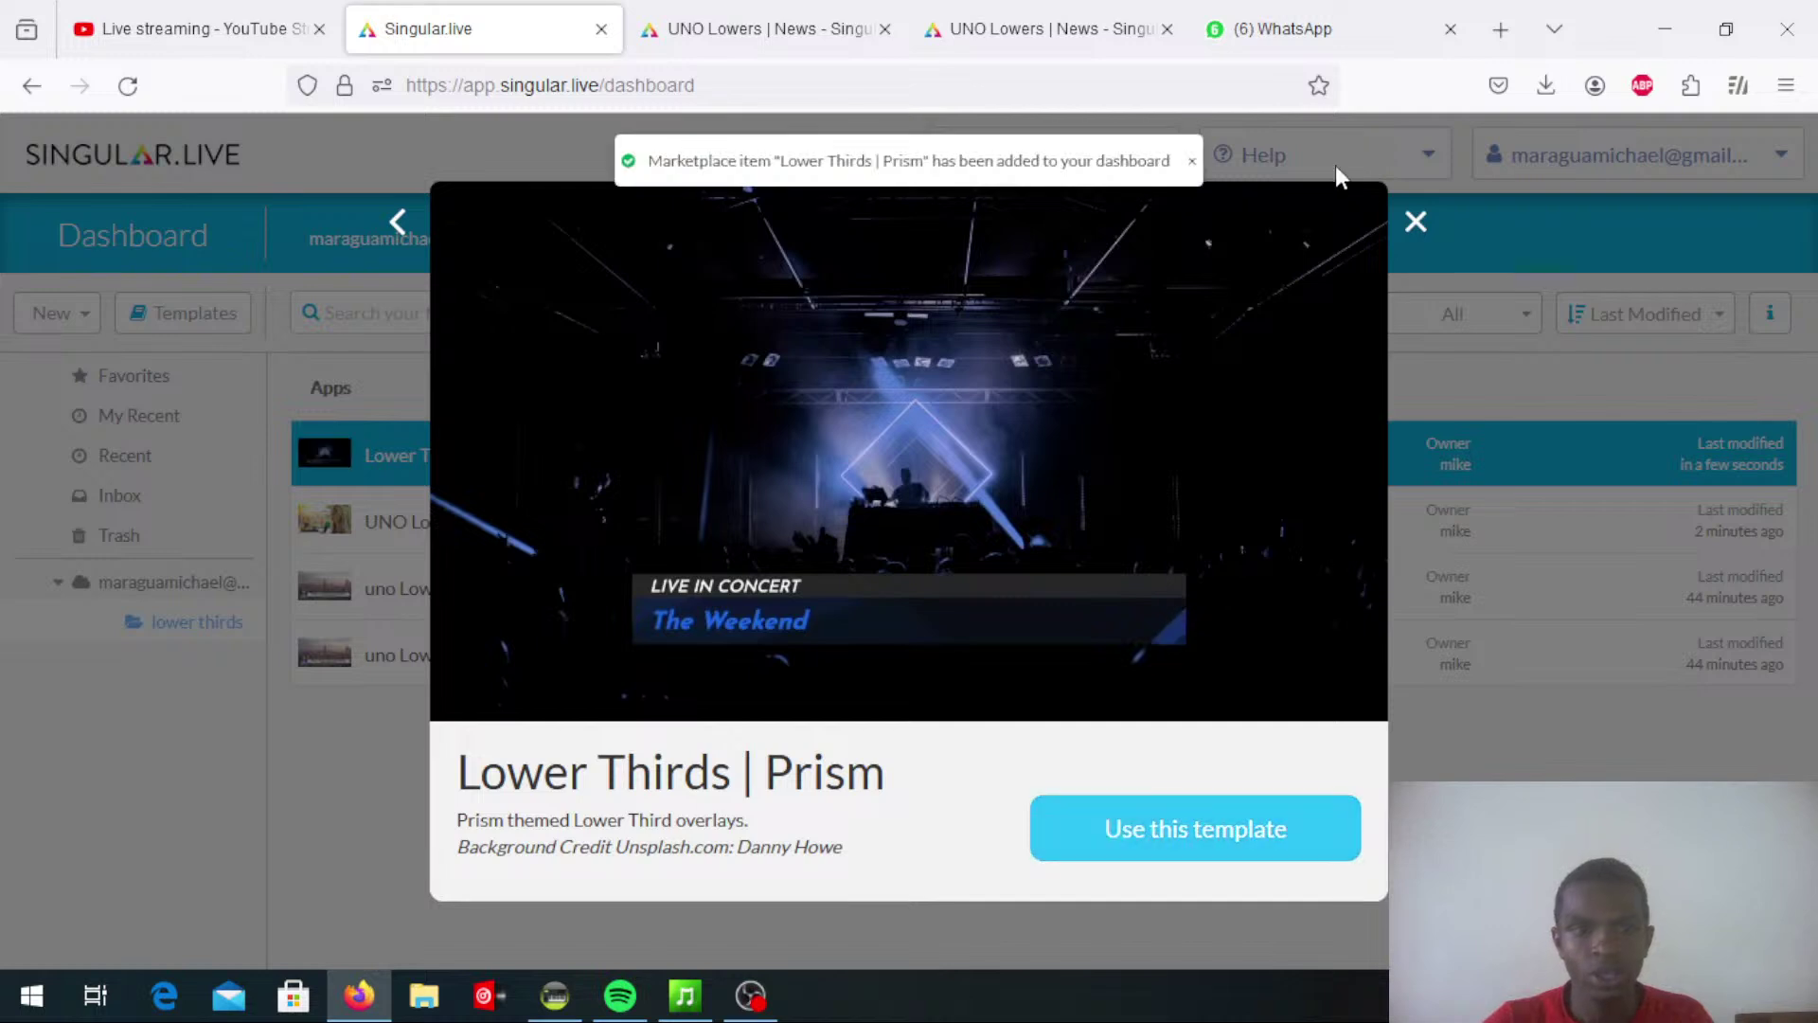
click(1416, 225)
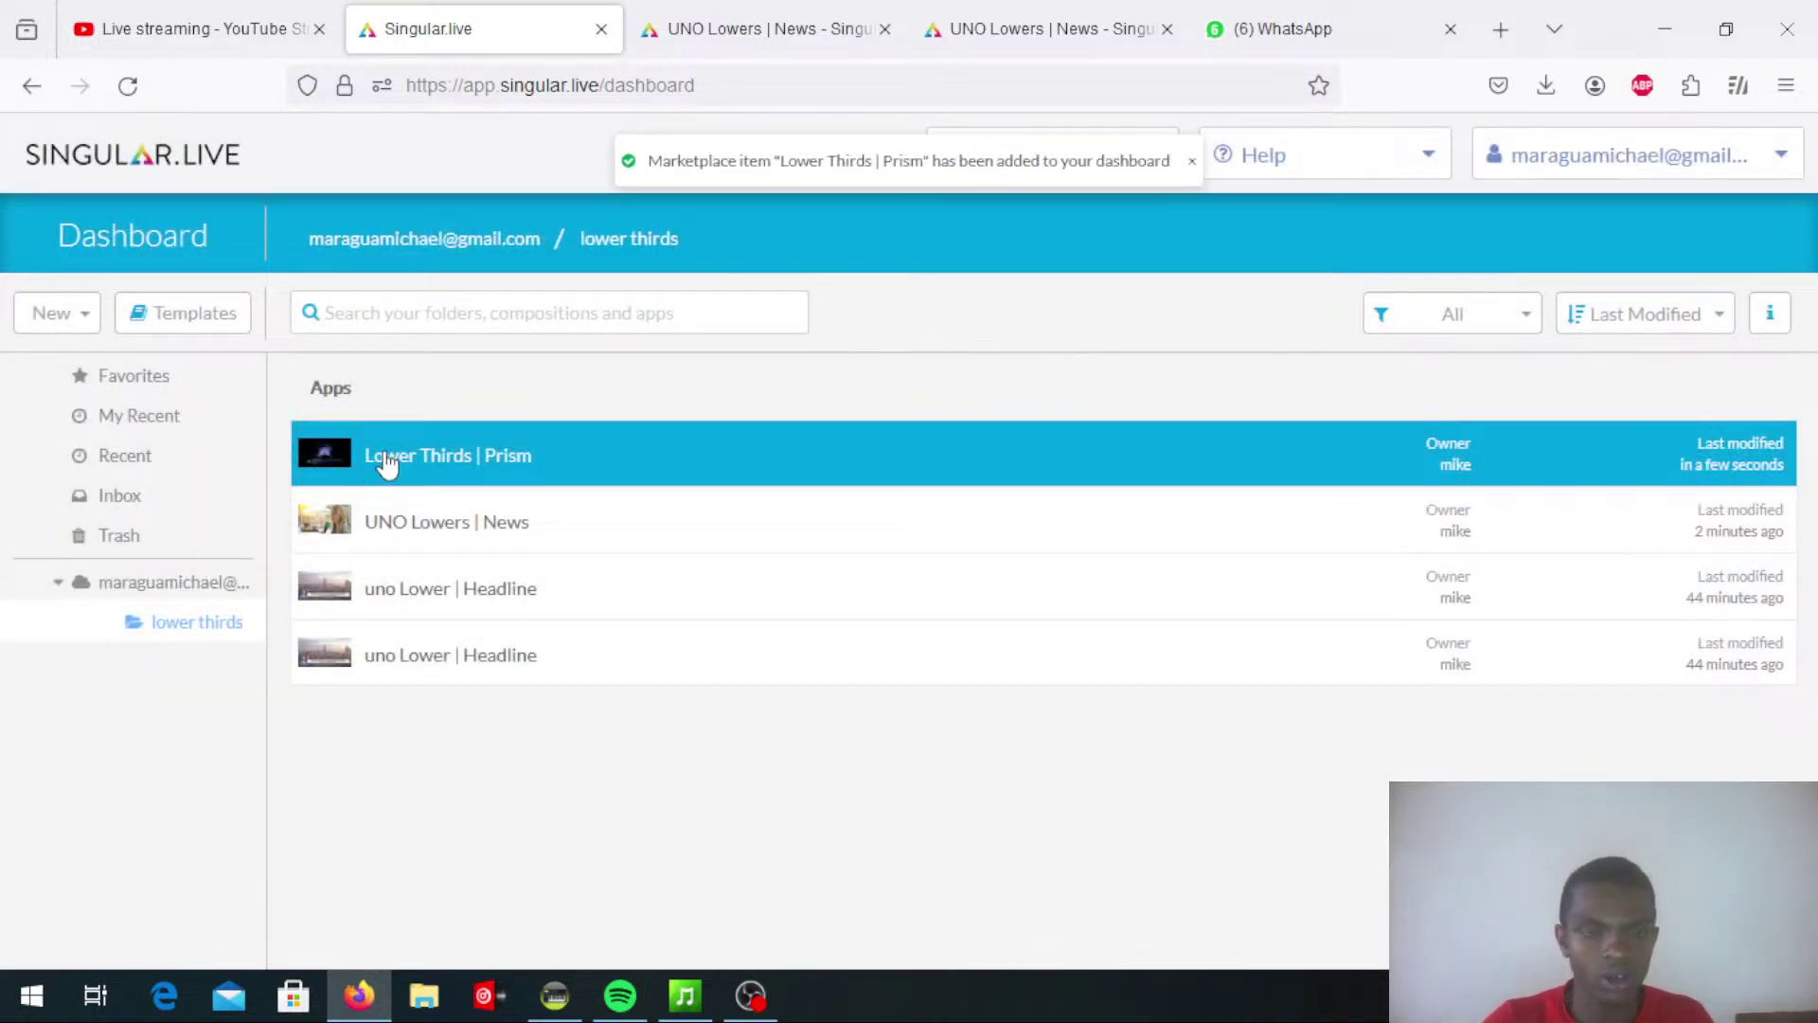
double_click(386, 461)
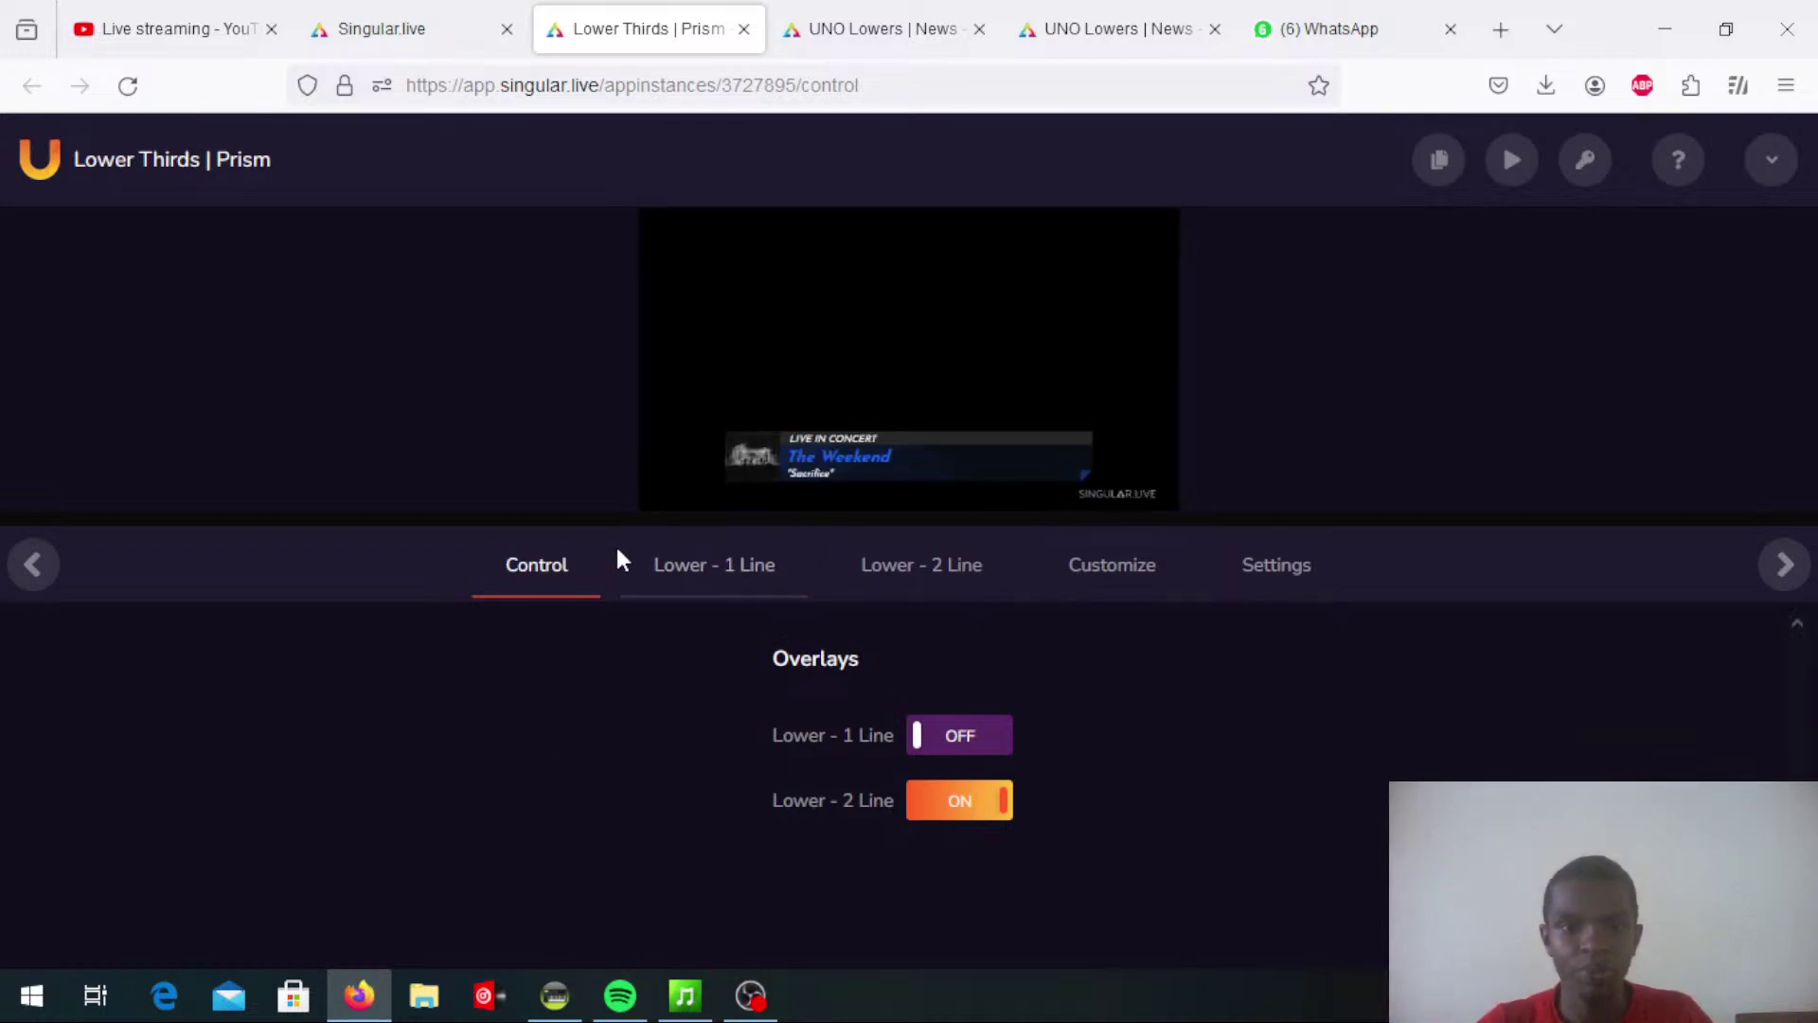
Set the Lower - 1 Line overlay's title to "PCEA GOSHEN" and its text to "Praise and worship"
click(723, 567)
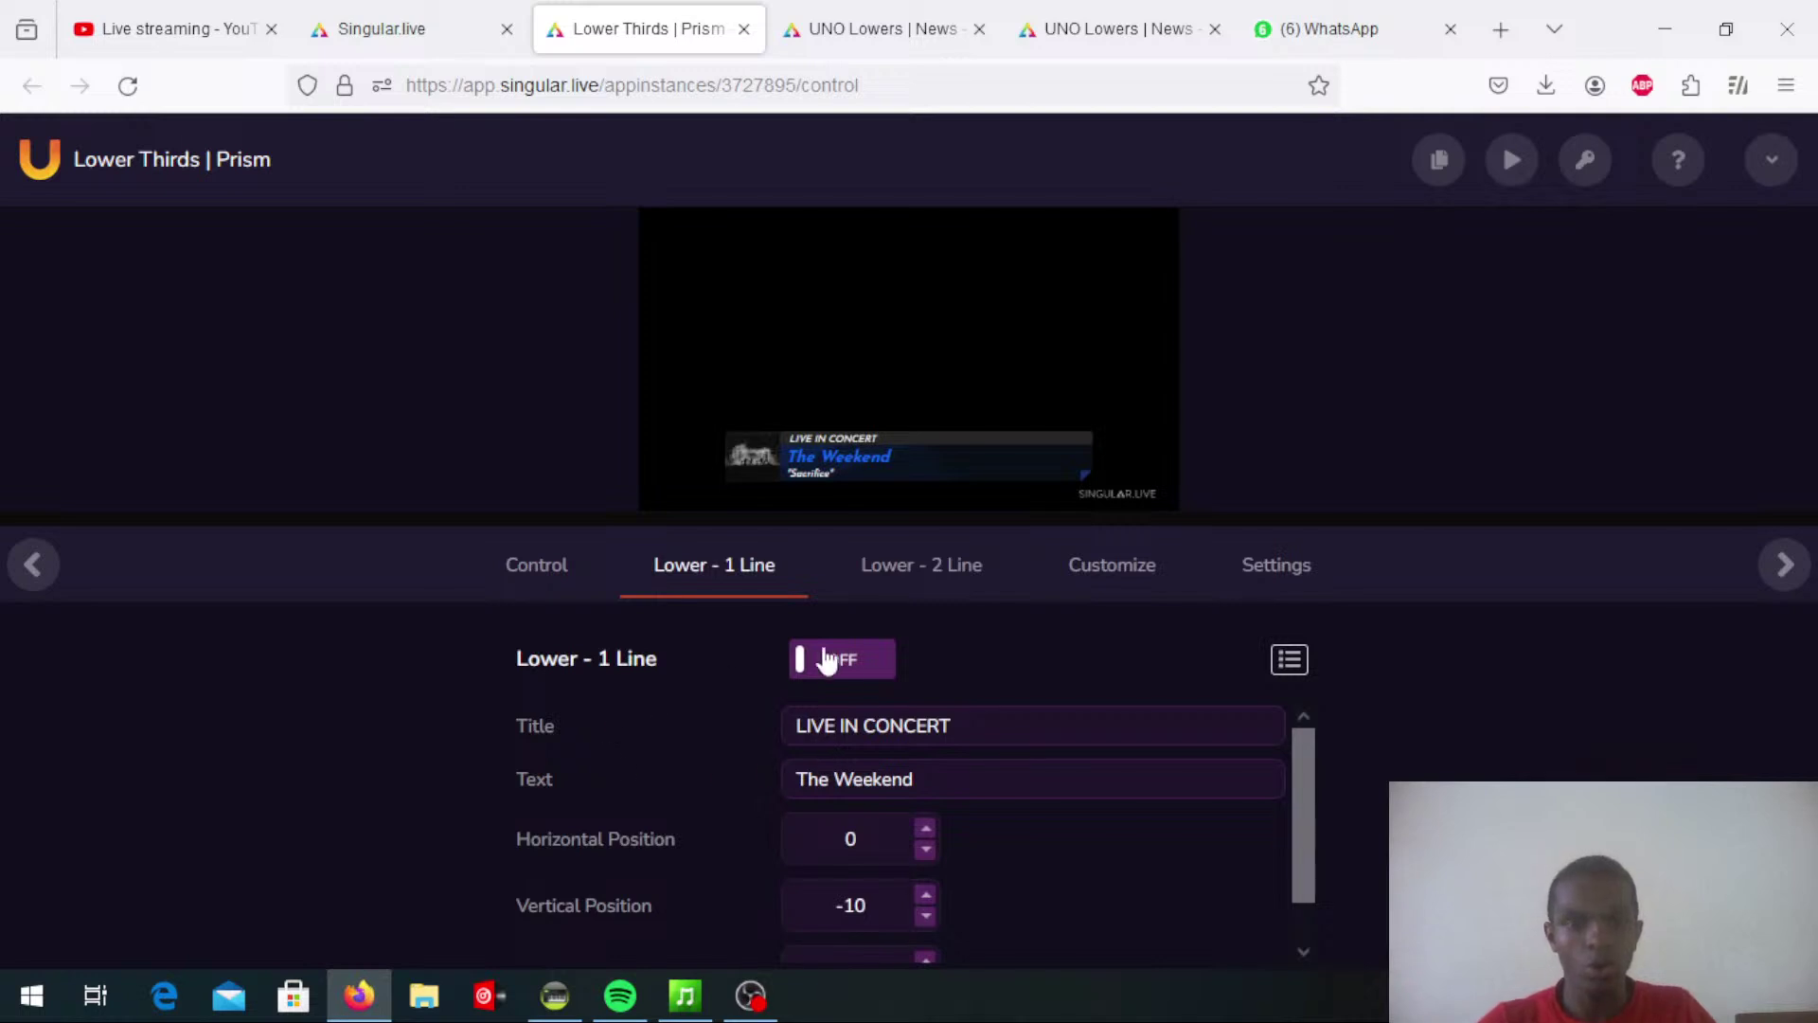
drag(982, 724, 525, 781)
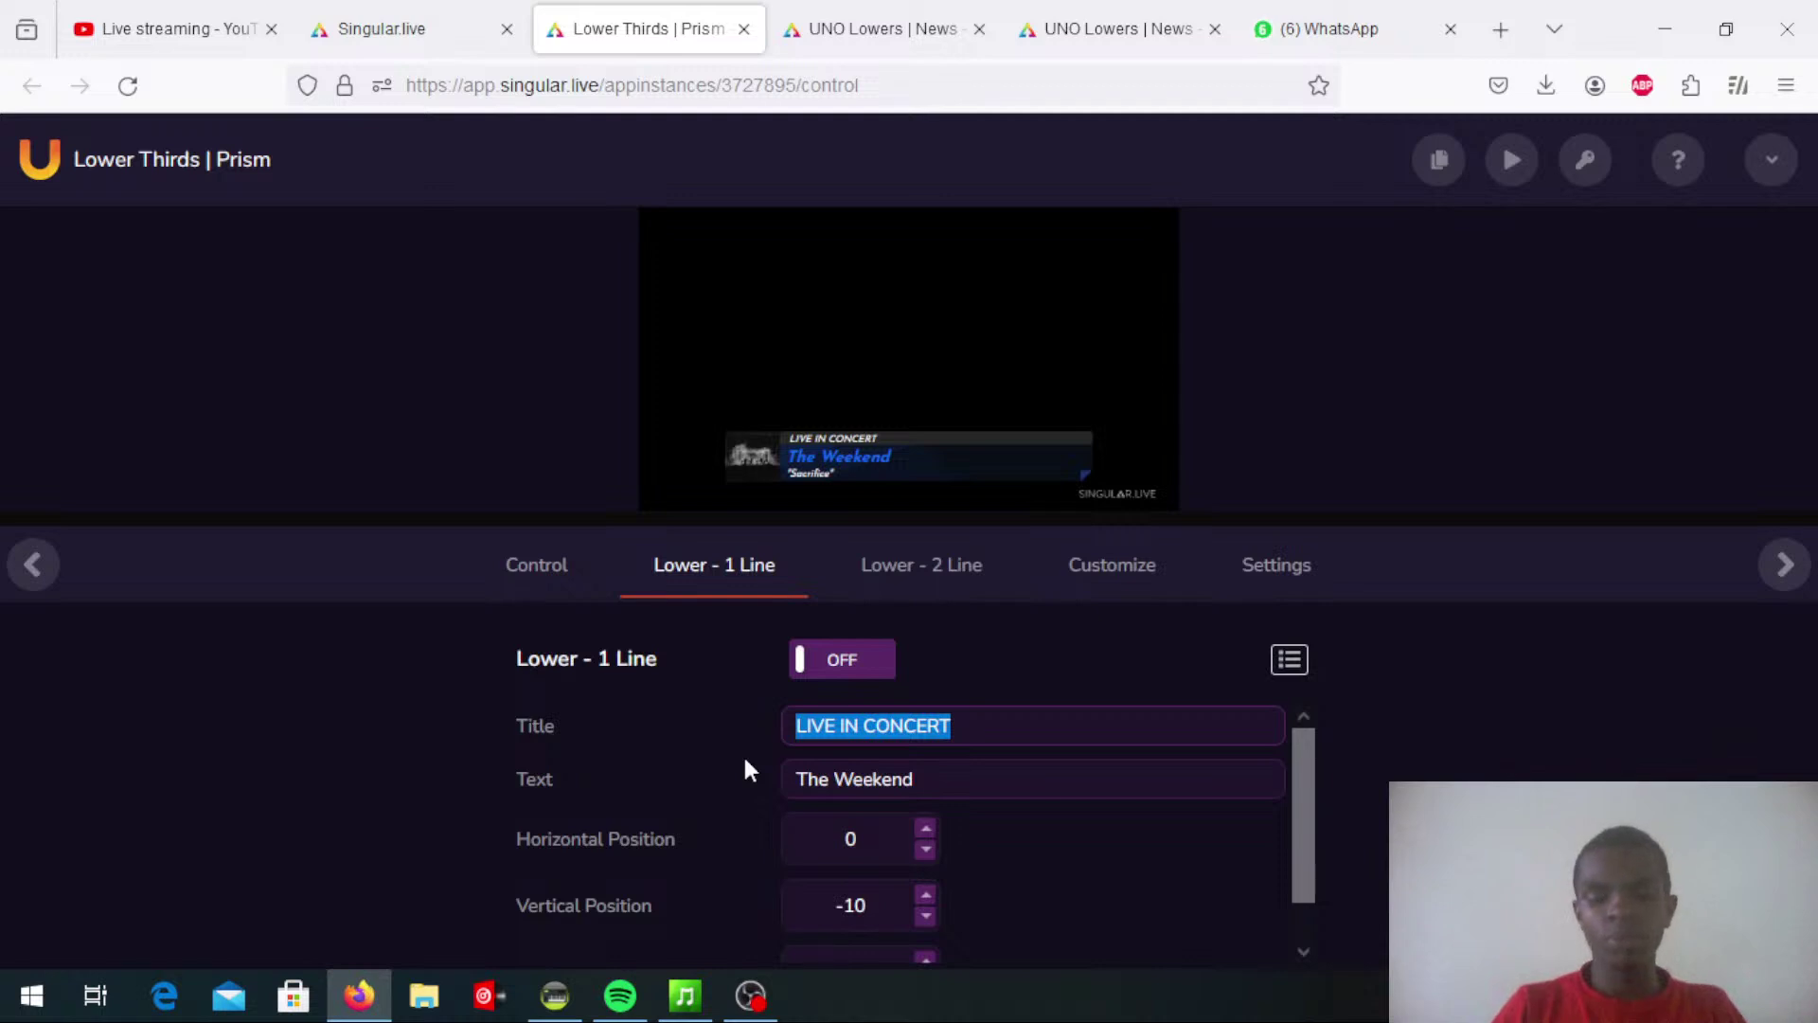
text(PCEA GOSHEN)
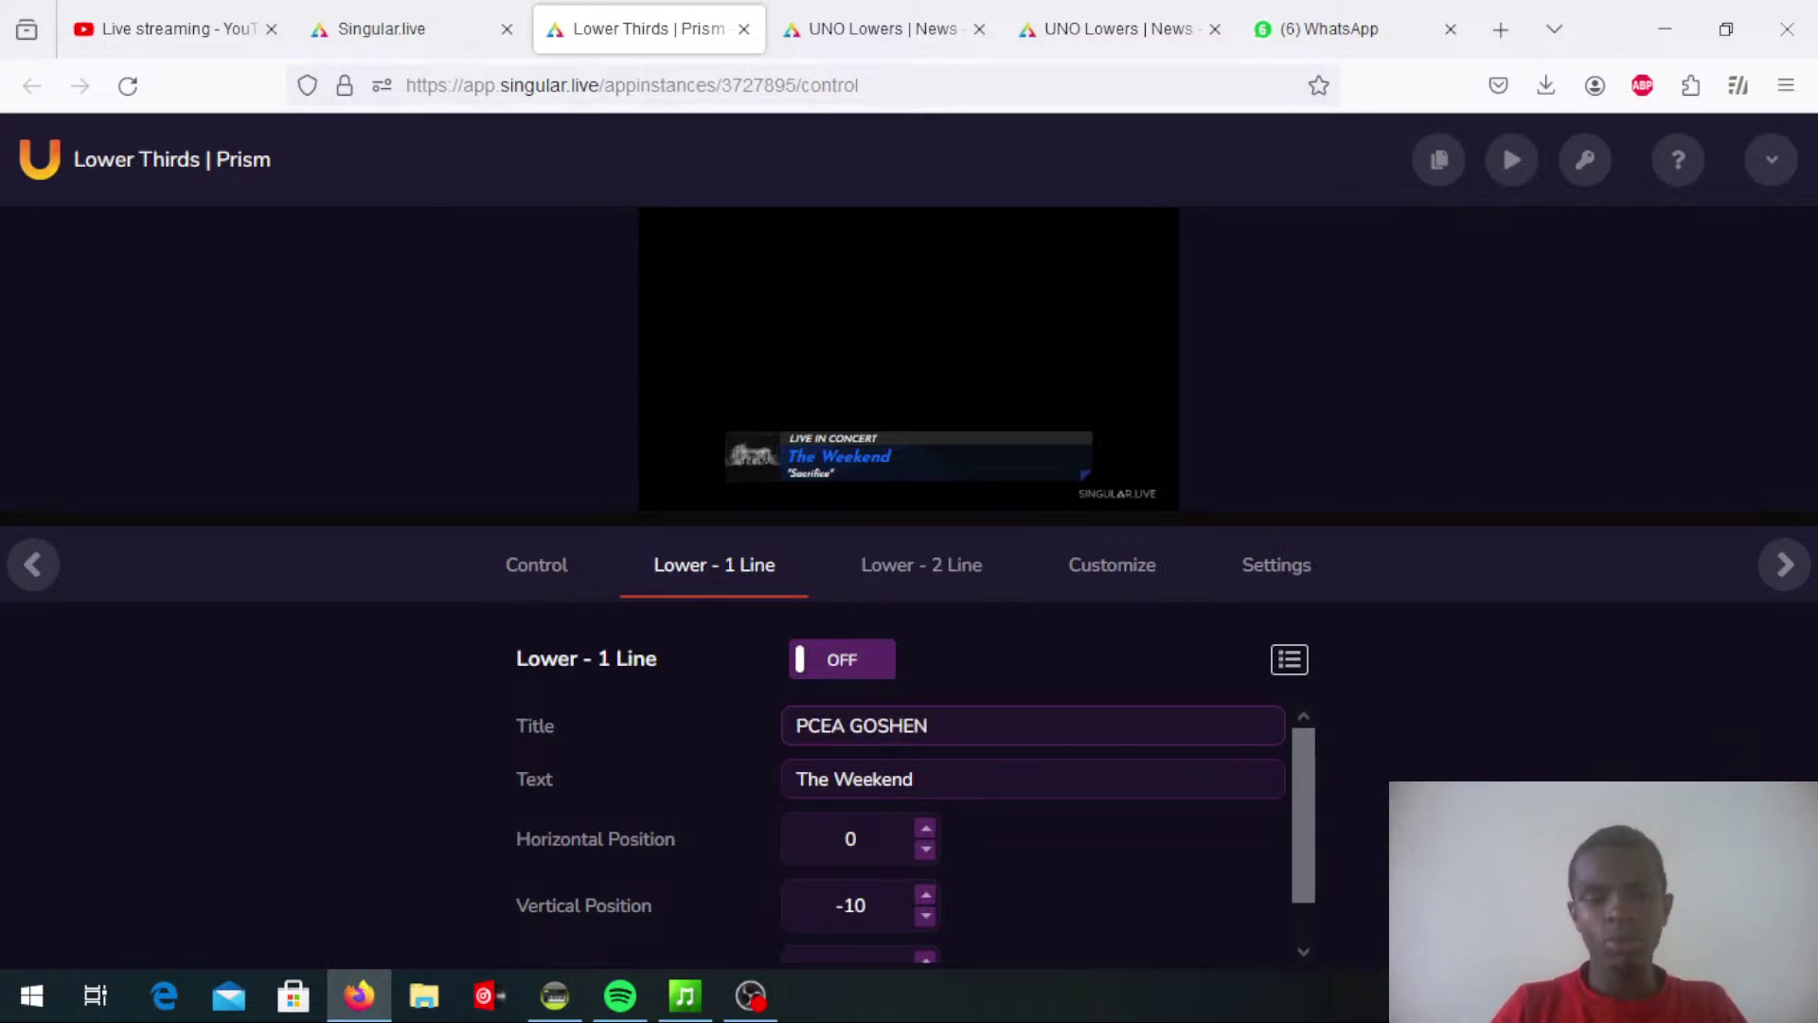
drag(944, 780, 570, 802)
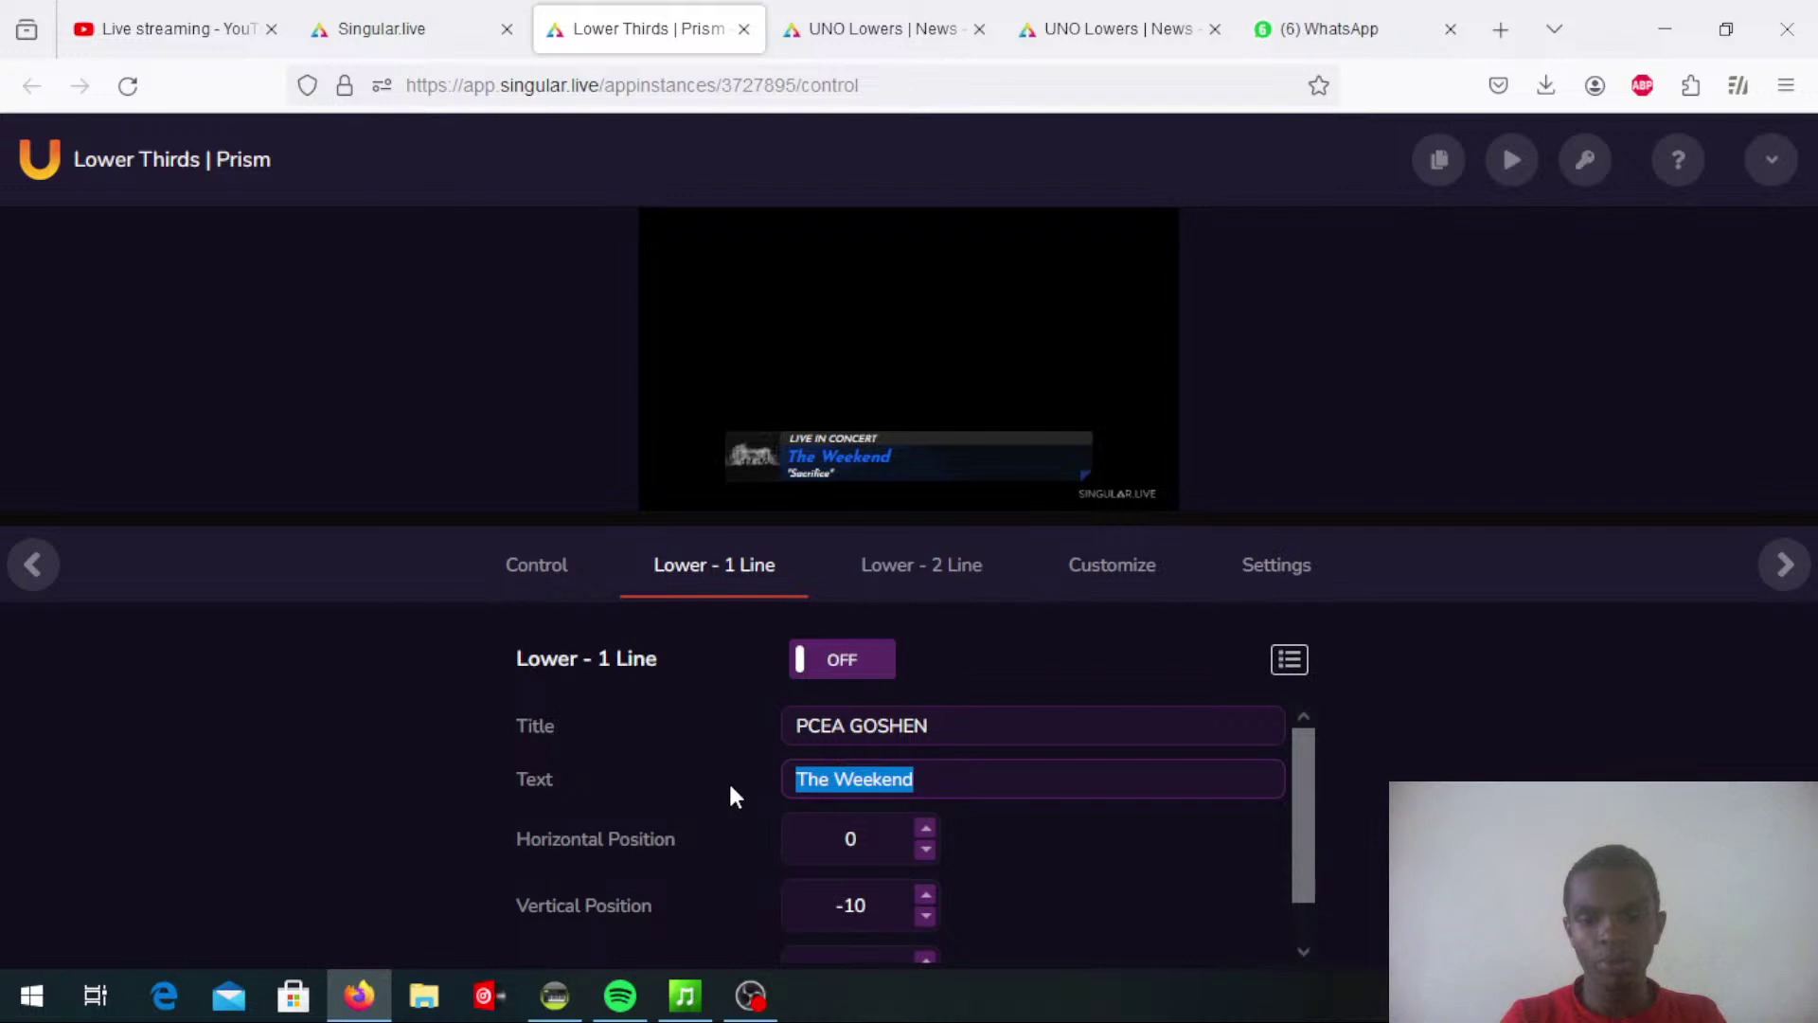
text(Pre)
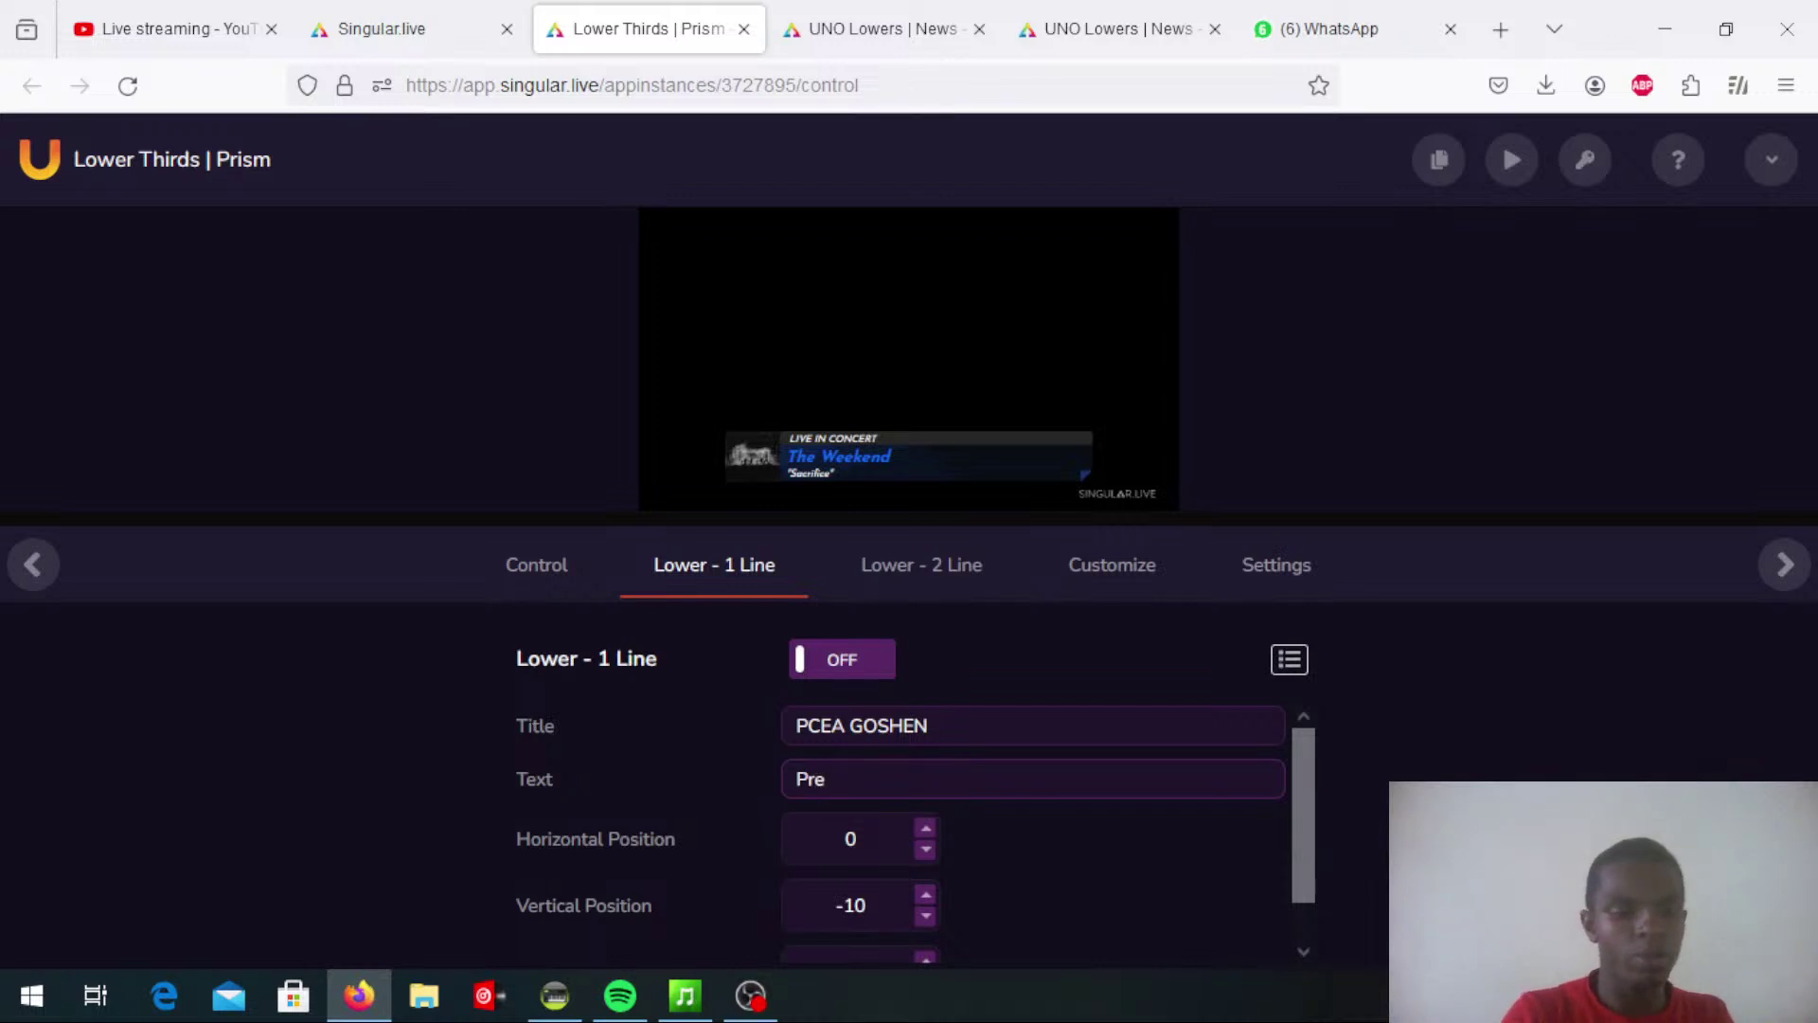
key(BackSpace)
text(aise)
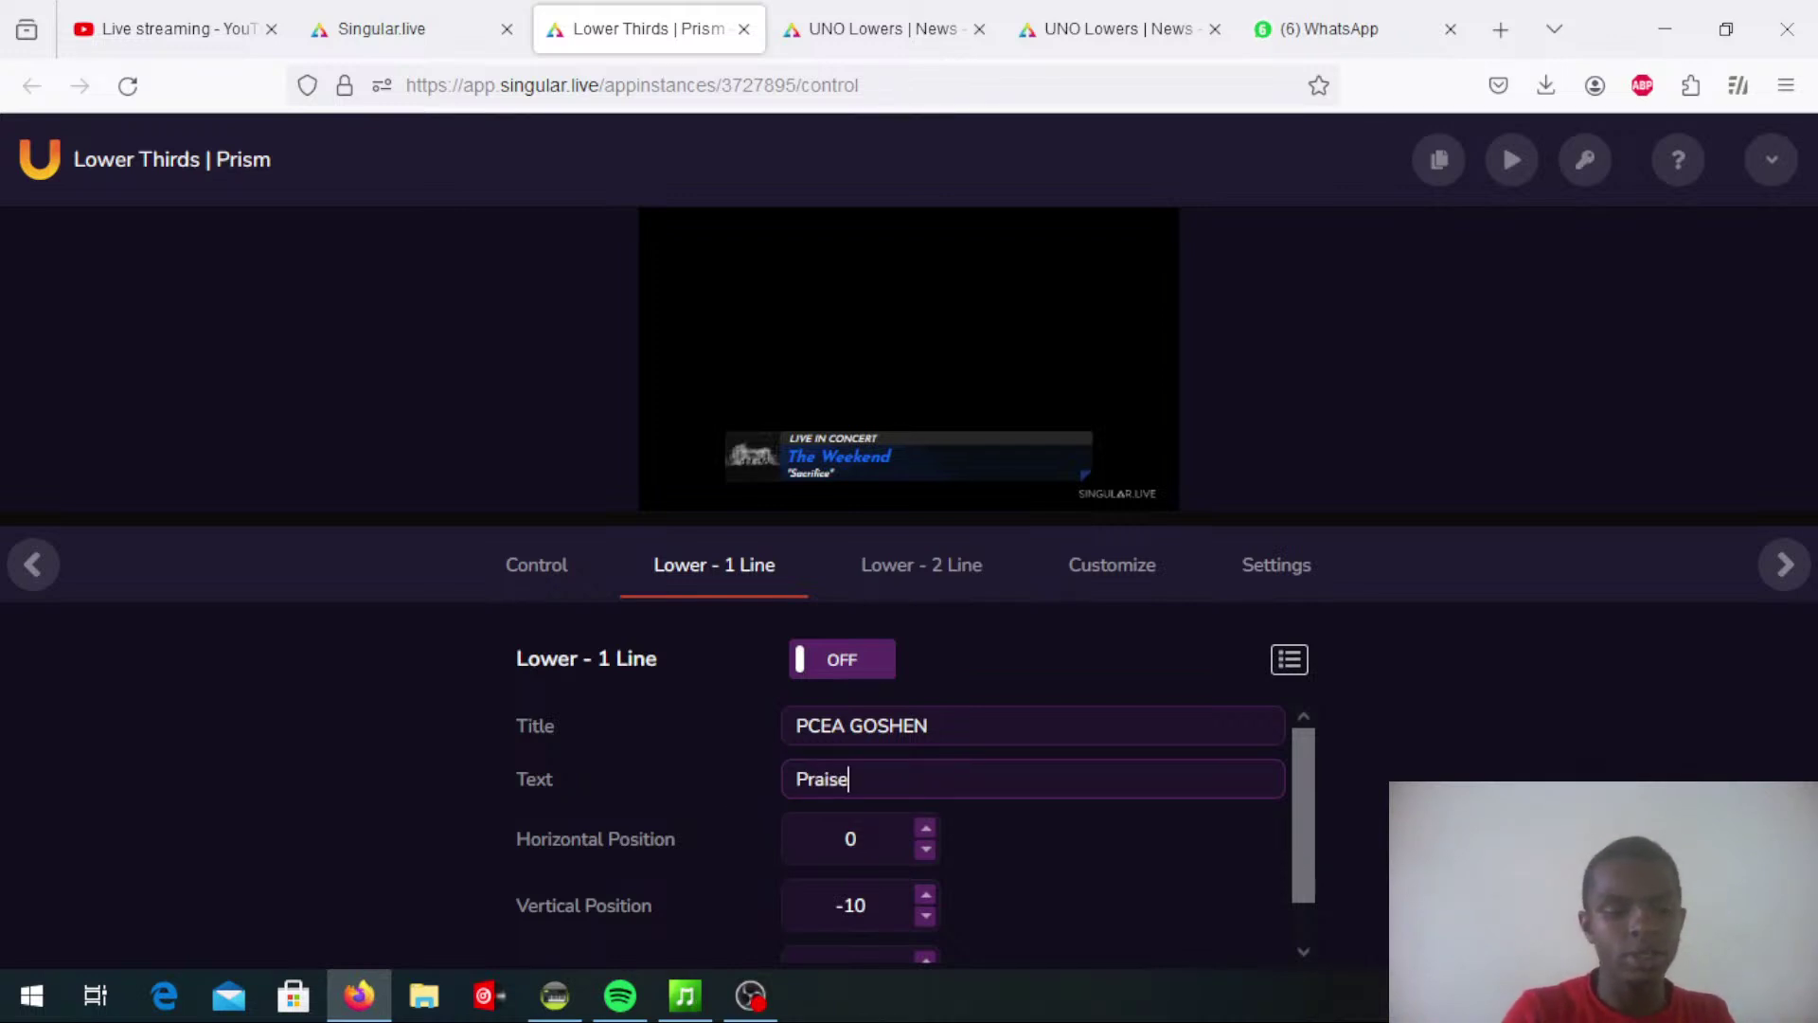
text( and worship)
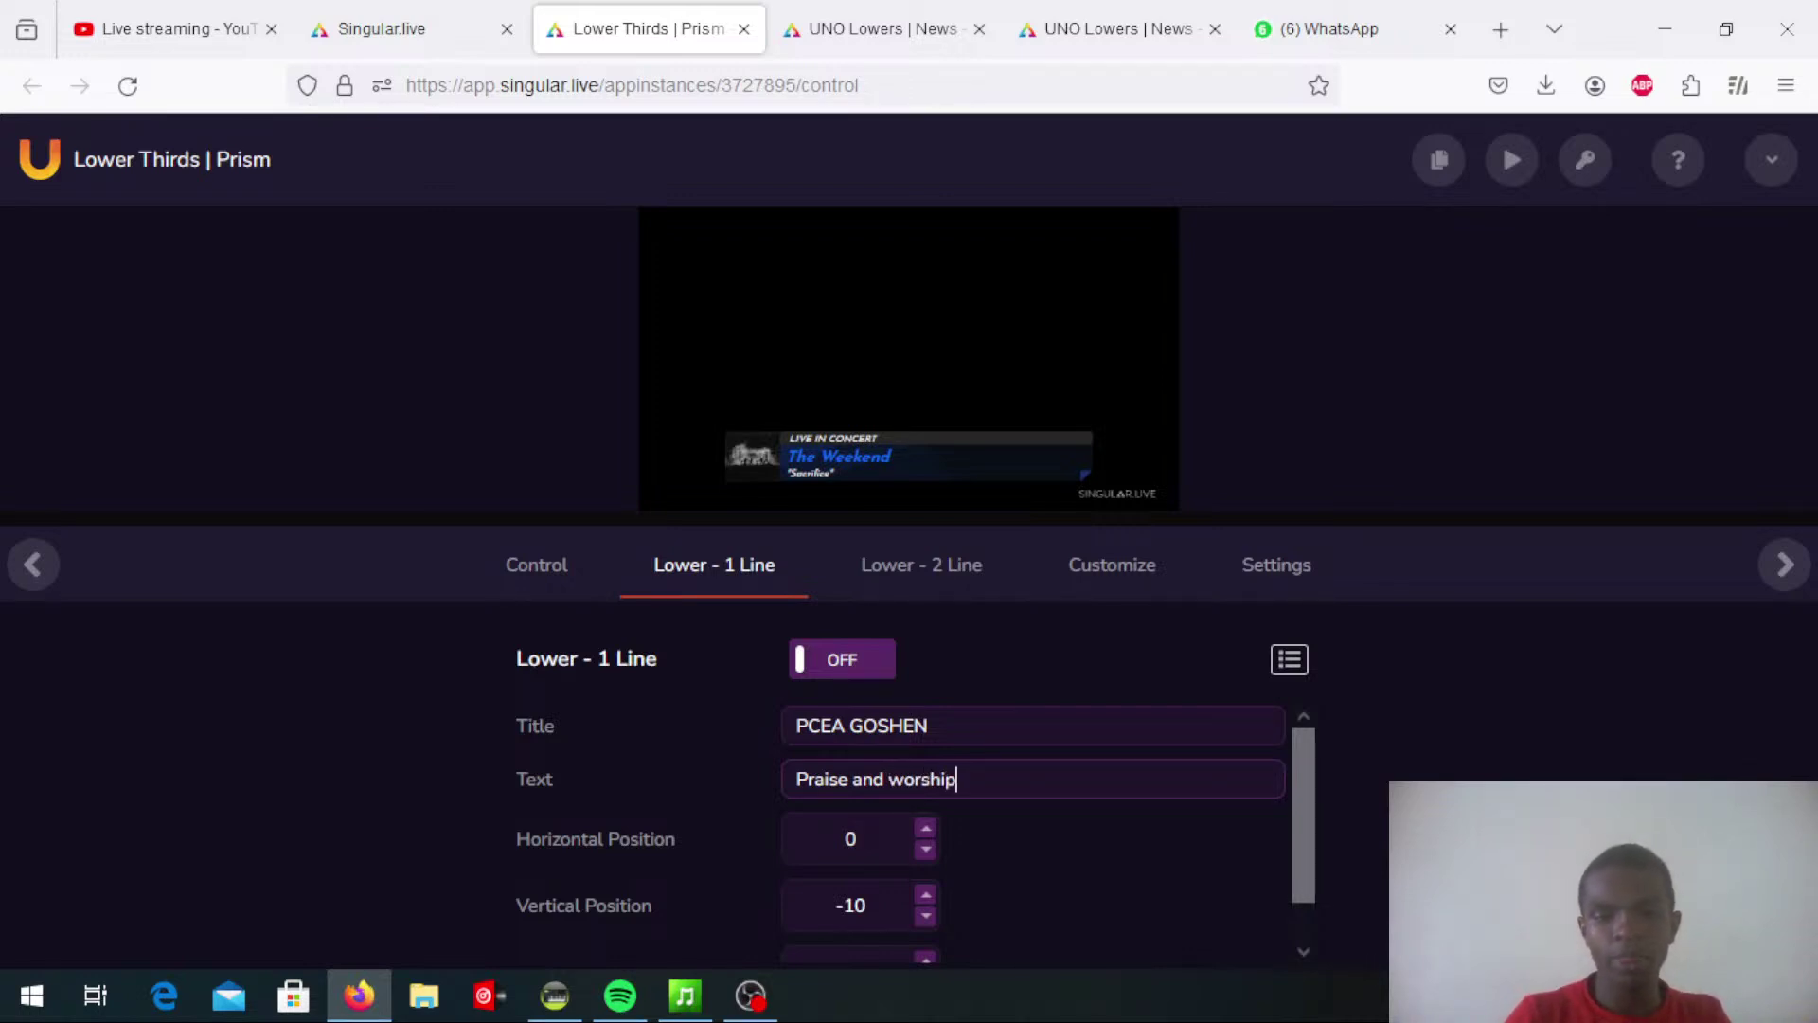
Try lowering the Lower - 1 Line overlay's horizontal position by two steps and return it to 0
scroll(1111, 852, down, 1)
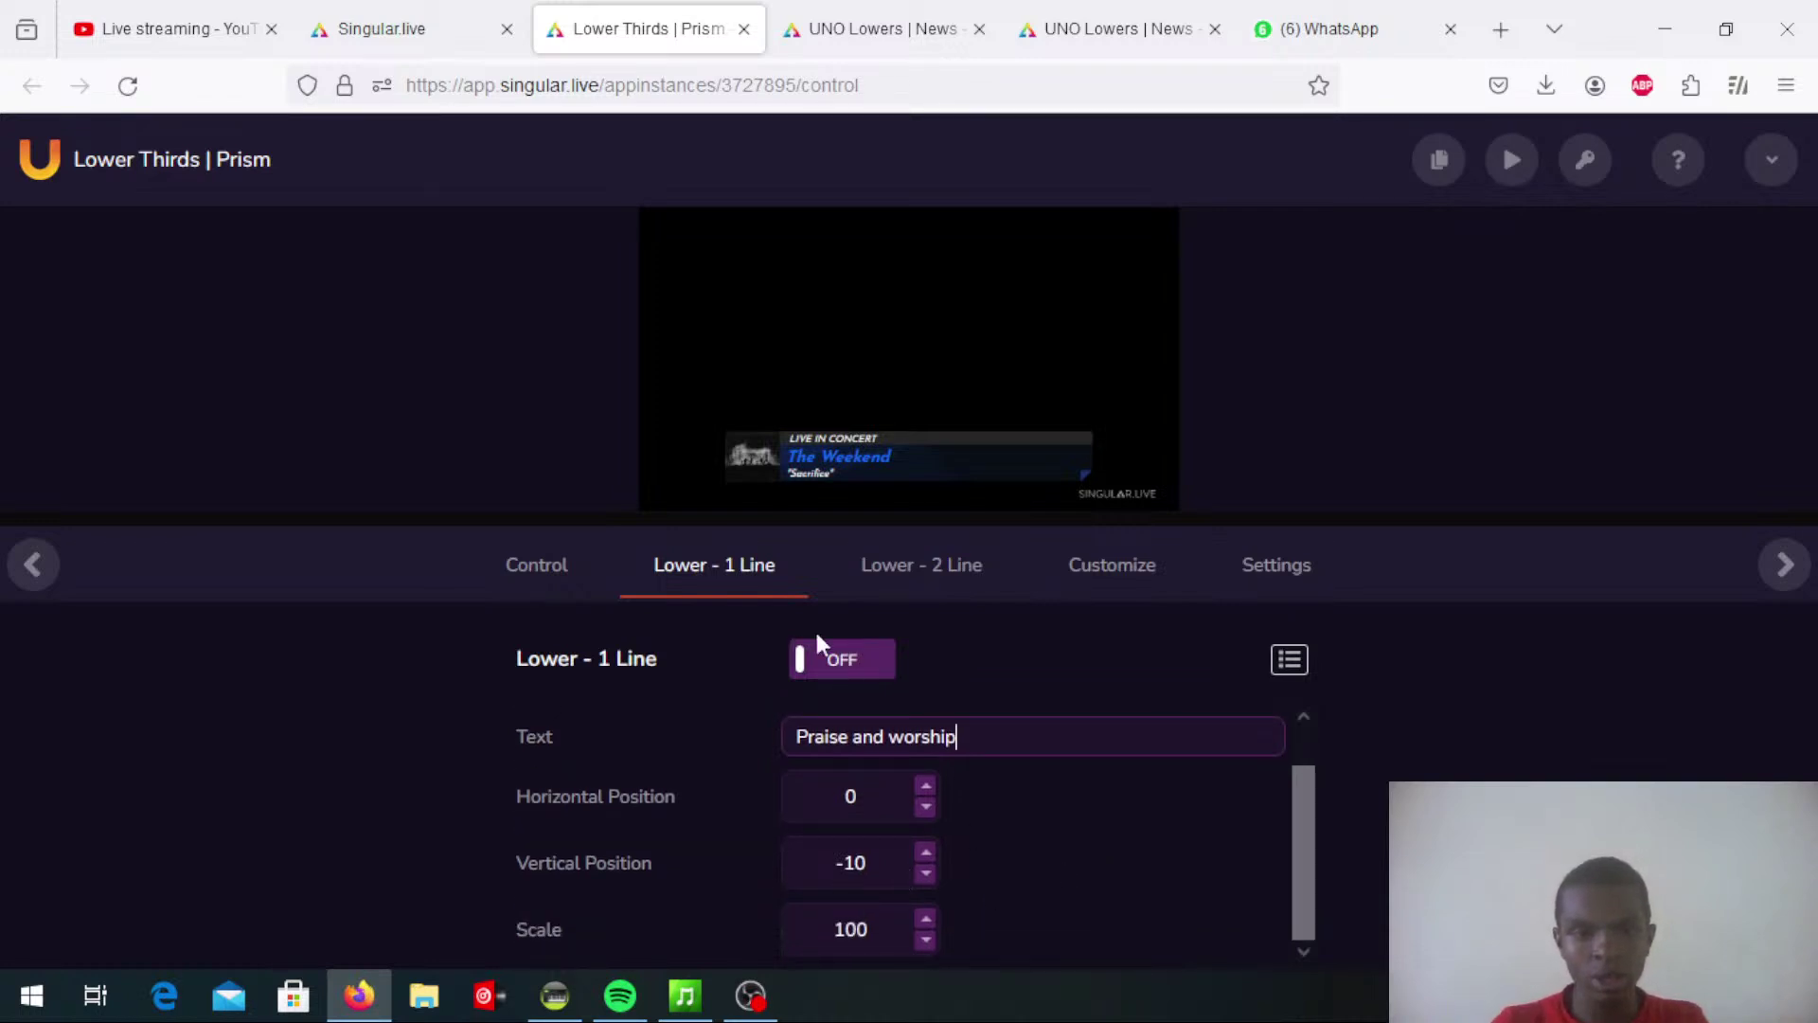
scroll(919, 800, up, 1)
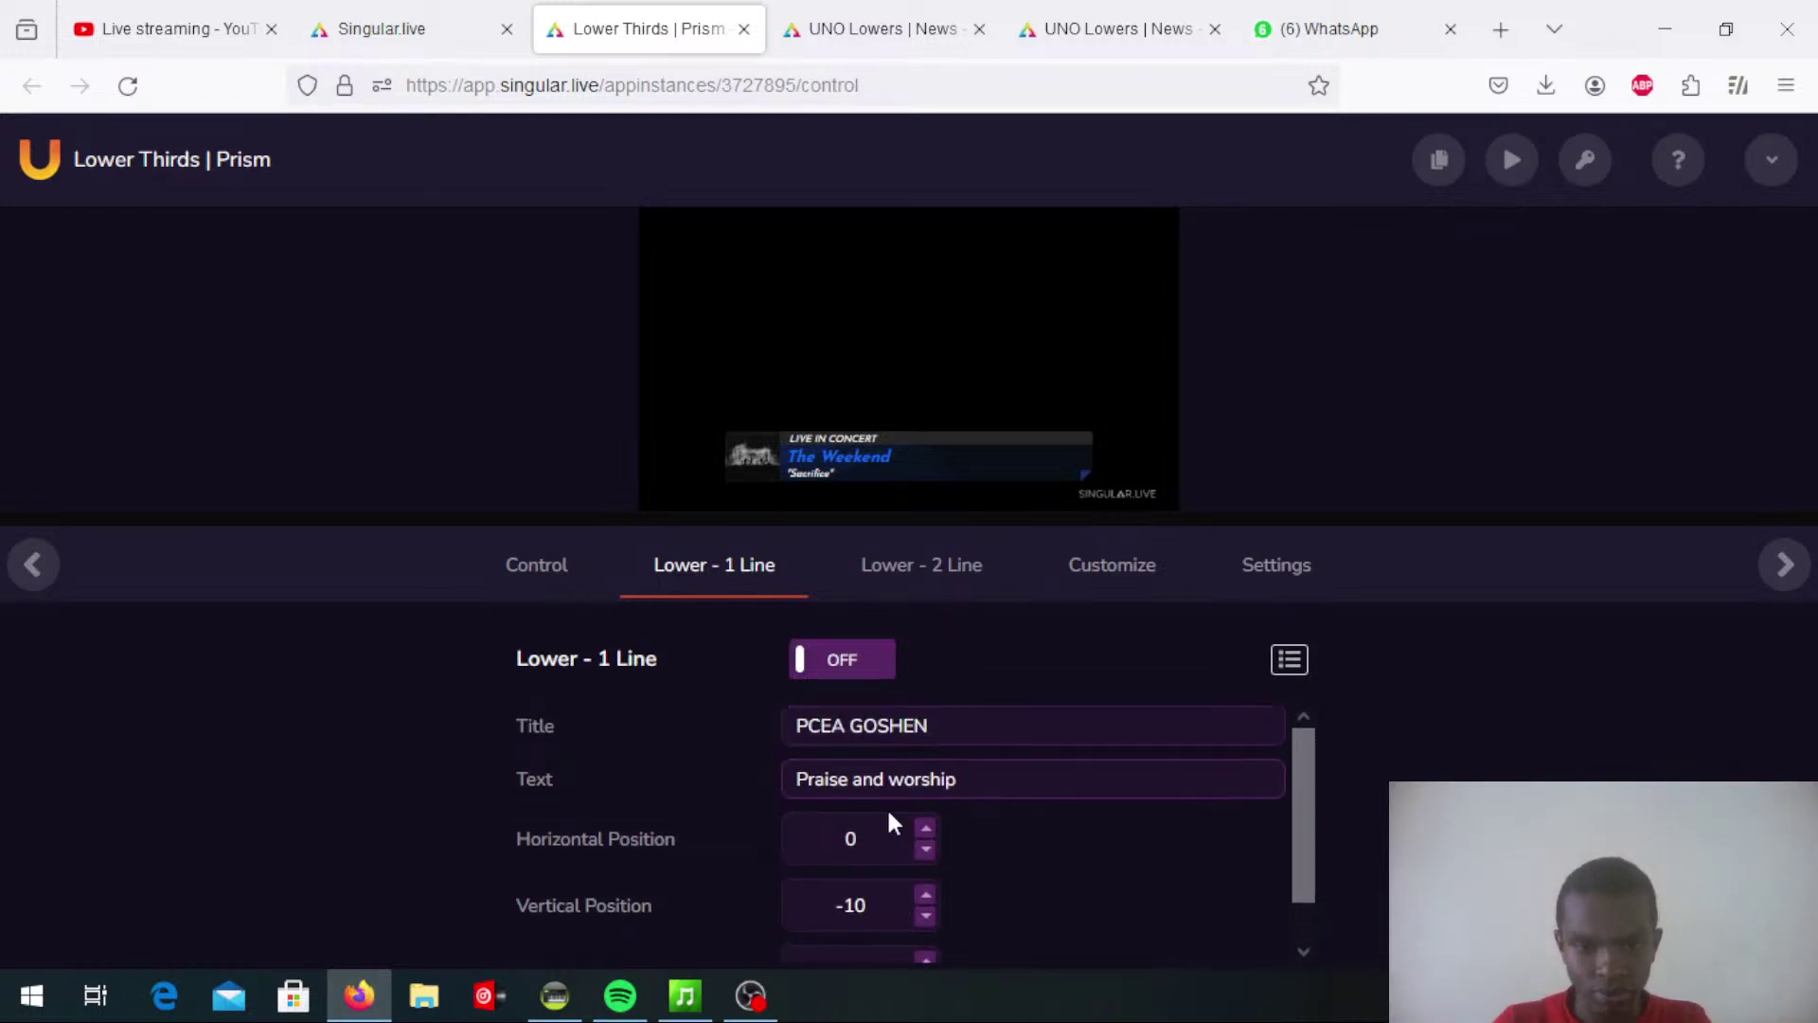
scroll(853, 807, down, 1)
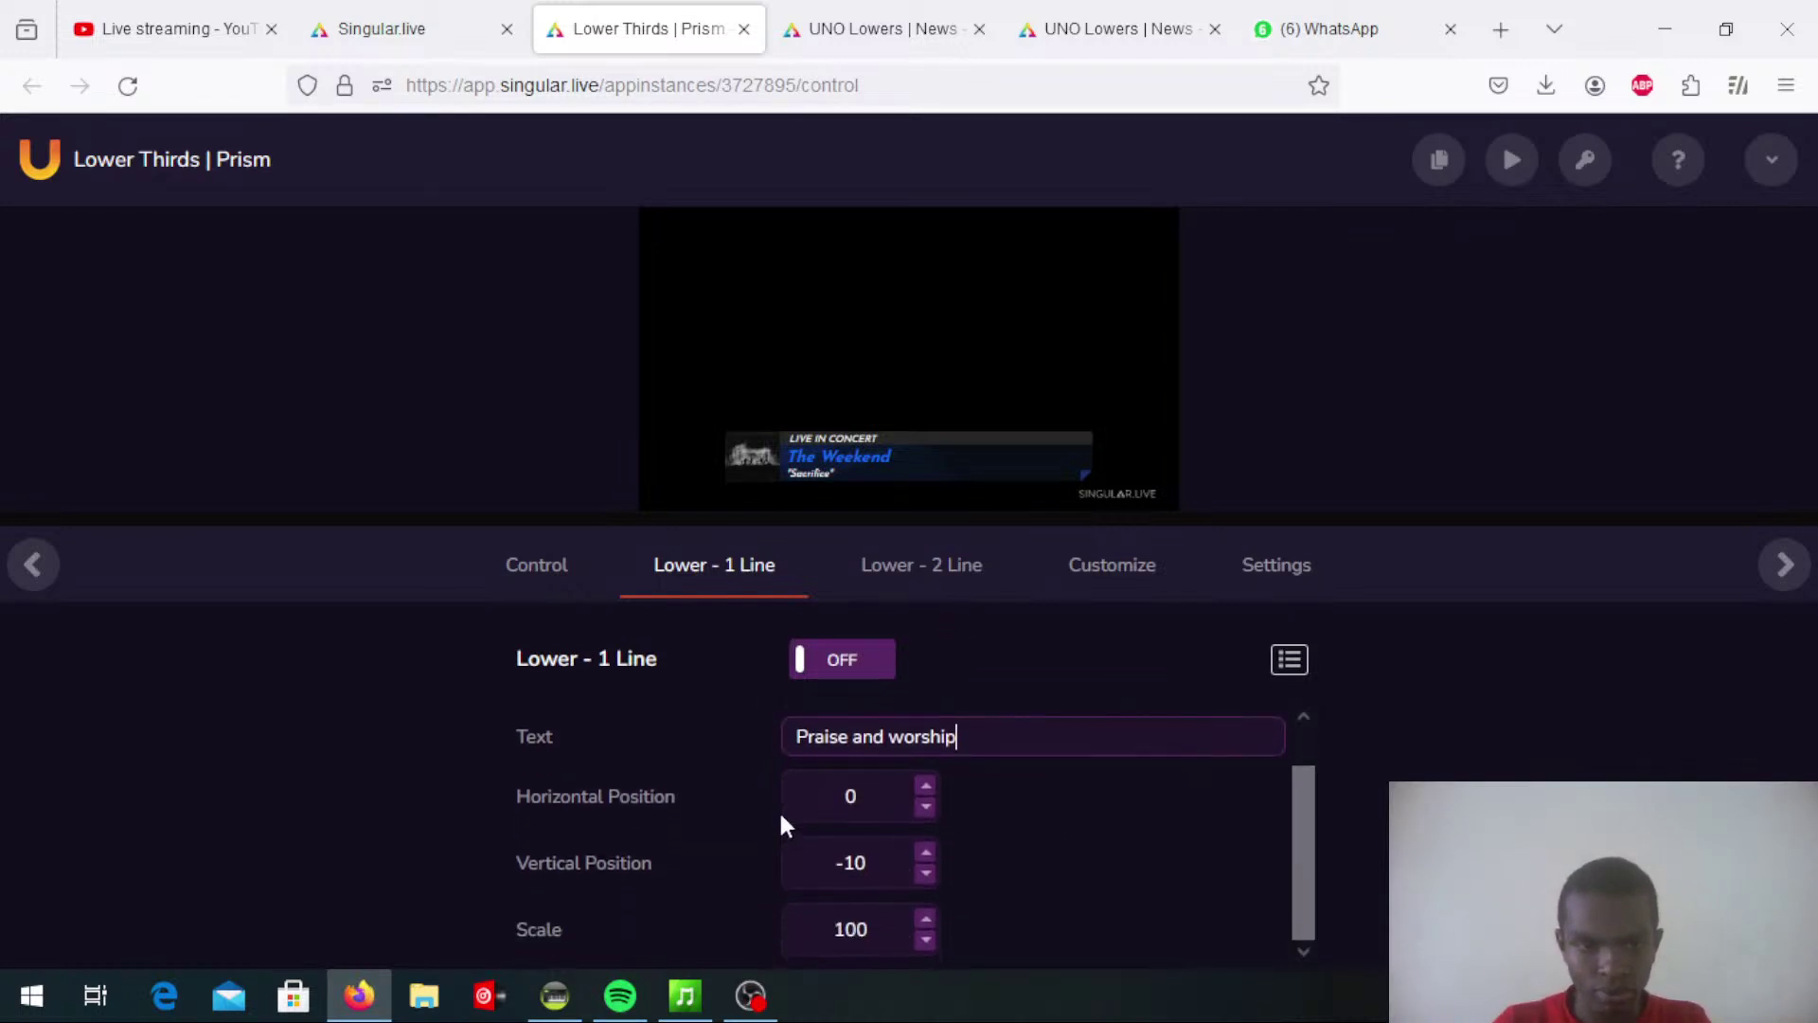
click(925, 807)
click(926, 807)
click(926, 785)
click(927, 784)
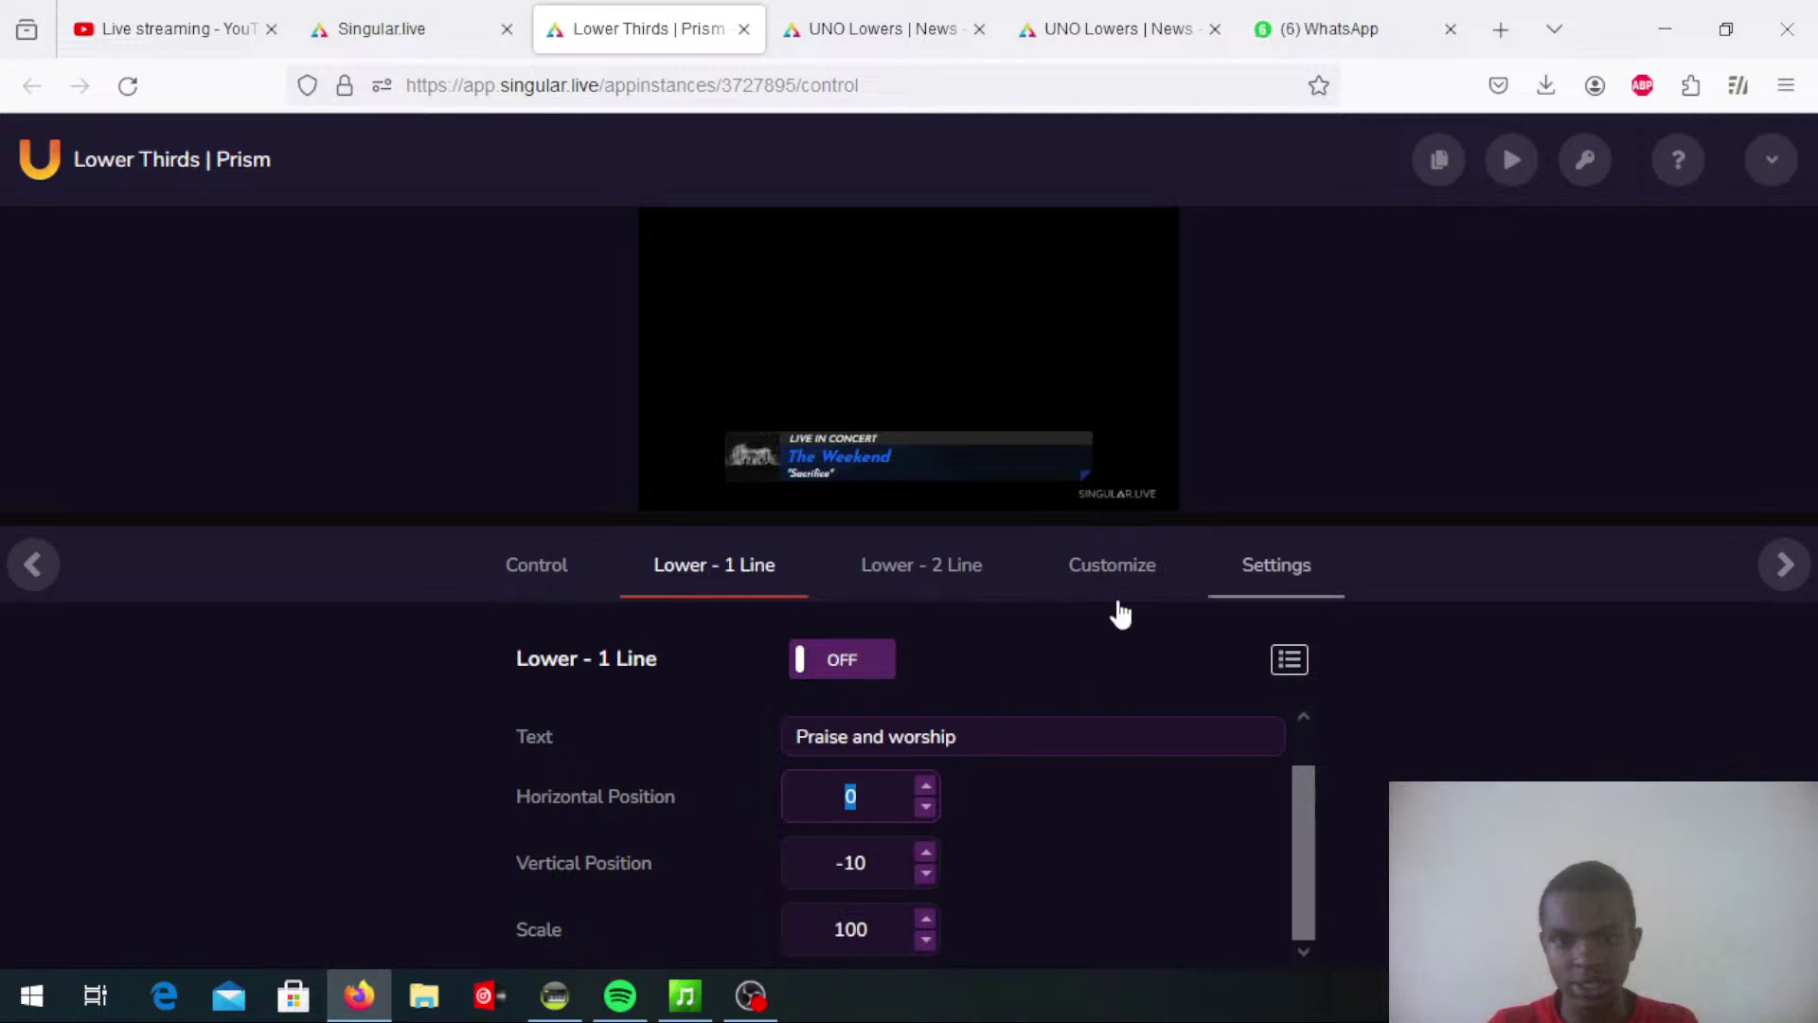
Examine the Lower - 2 Line overlay's settings, including its image preview, text fields, position and scale
click(936, 568)
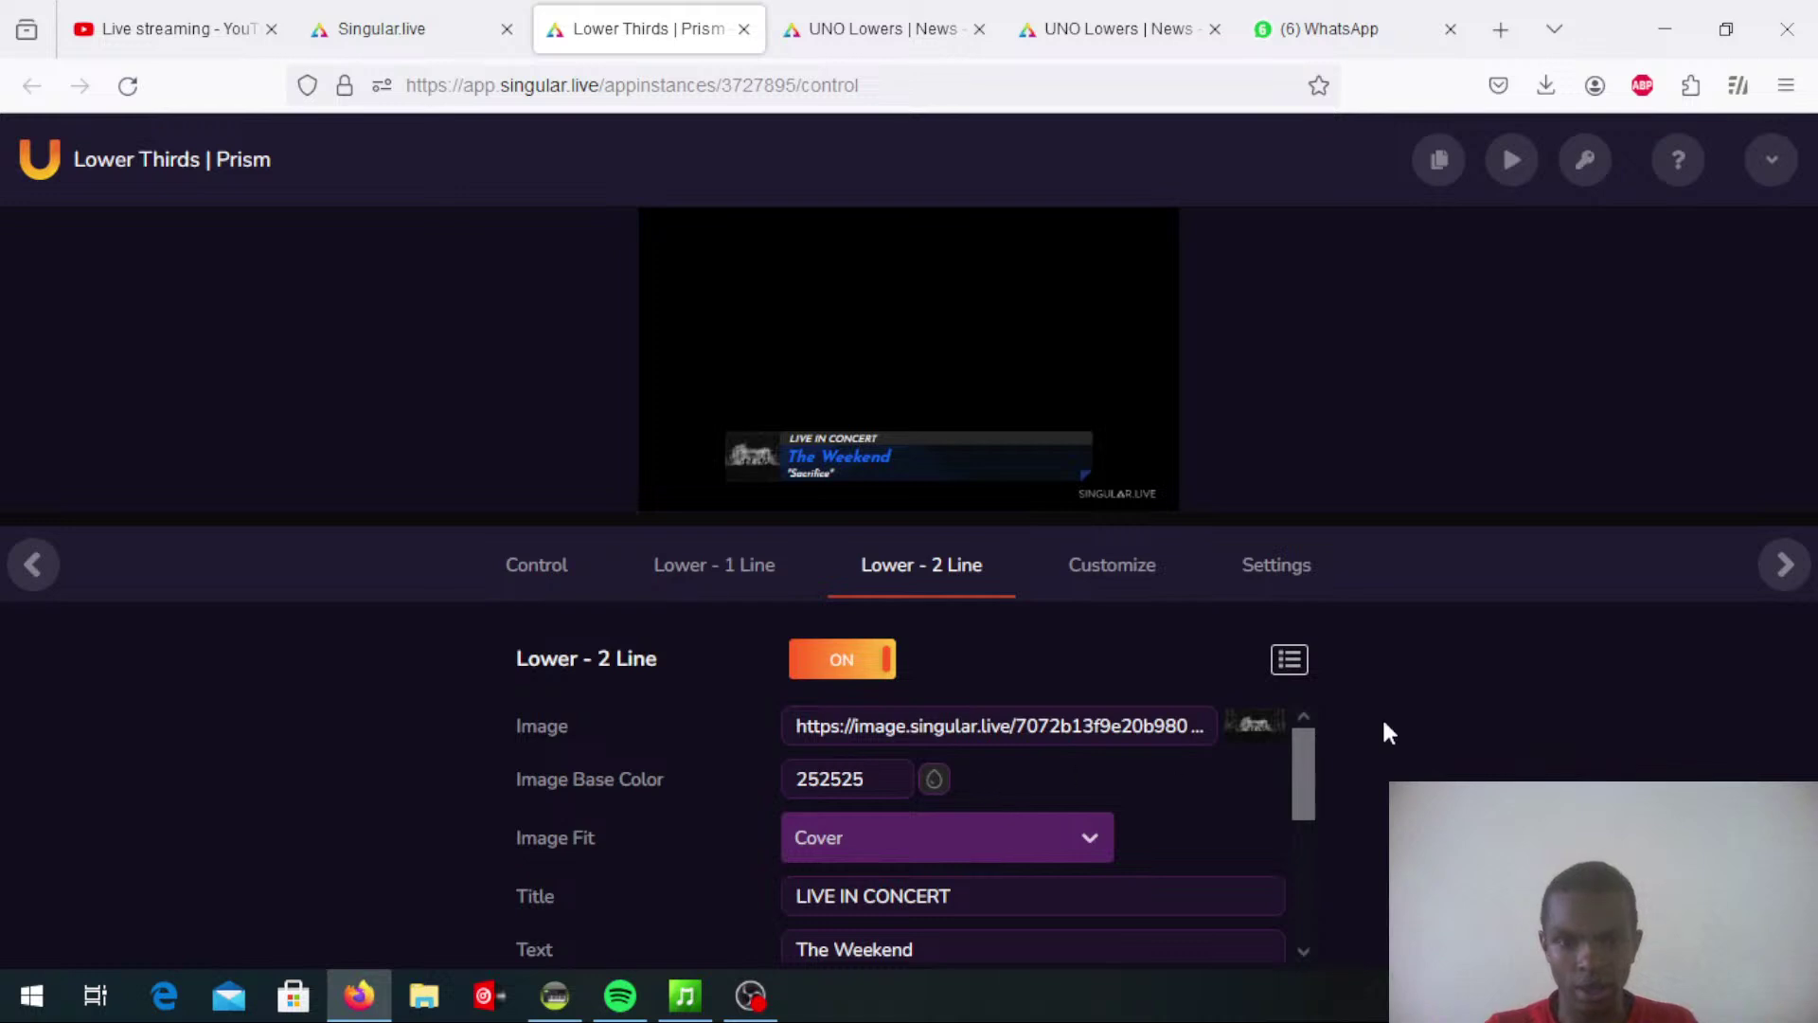
scroll(1089, 772, down, 2)
scroll(883, 784, down, 1)
scroll(884, 784, up, 3)
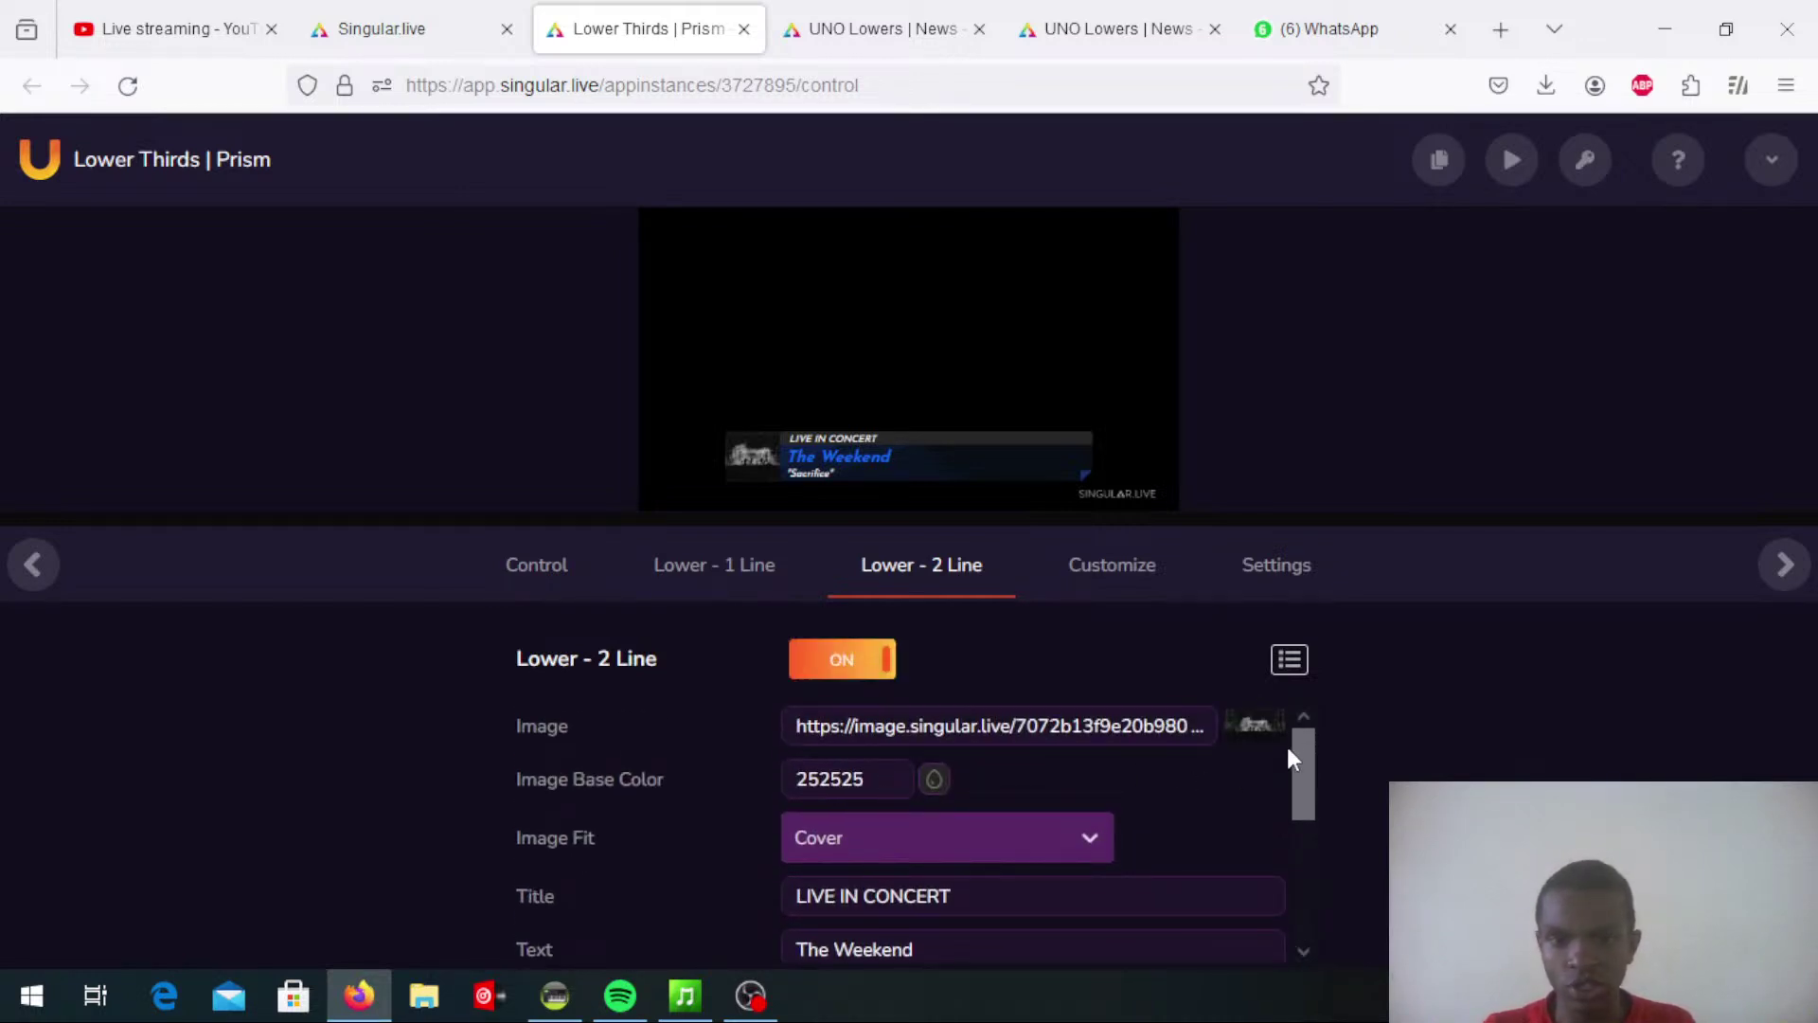
mouse_move(1253, 719)
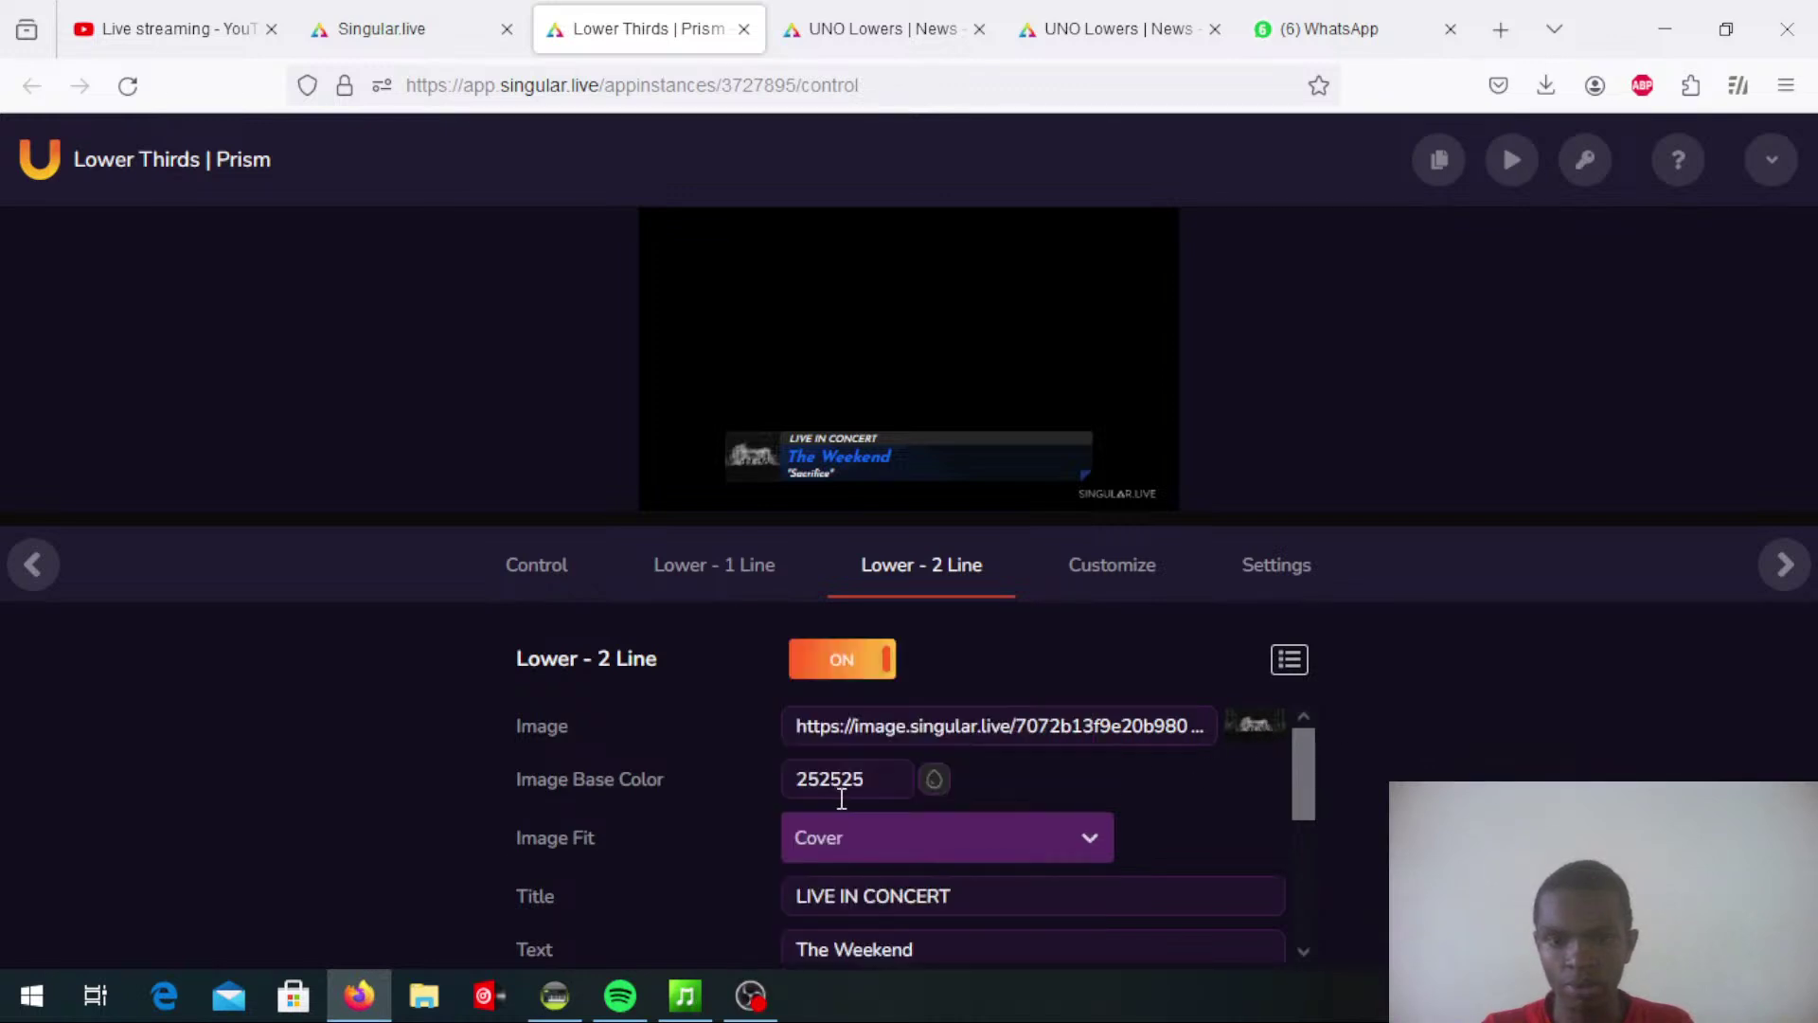
right_click(1250, 715)
key(Escape)
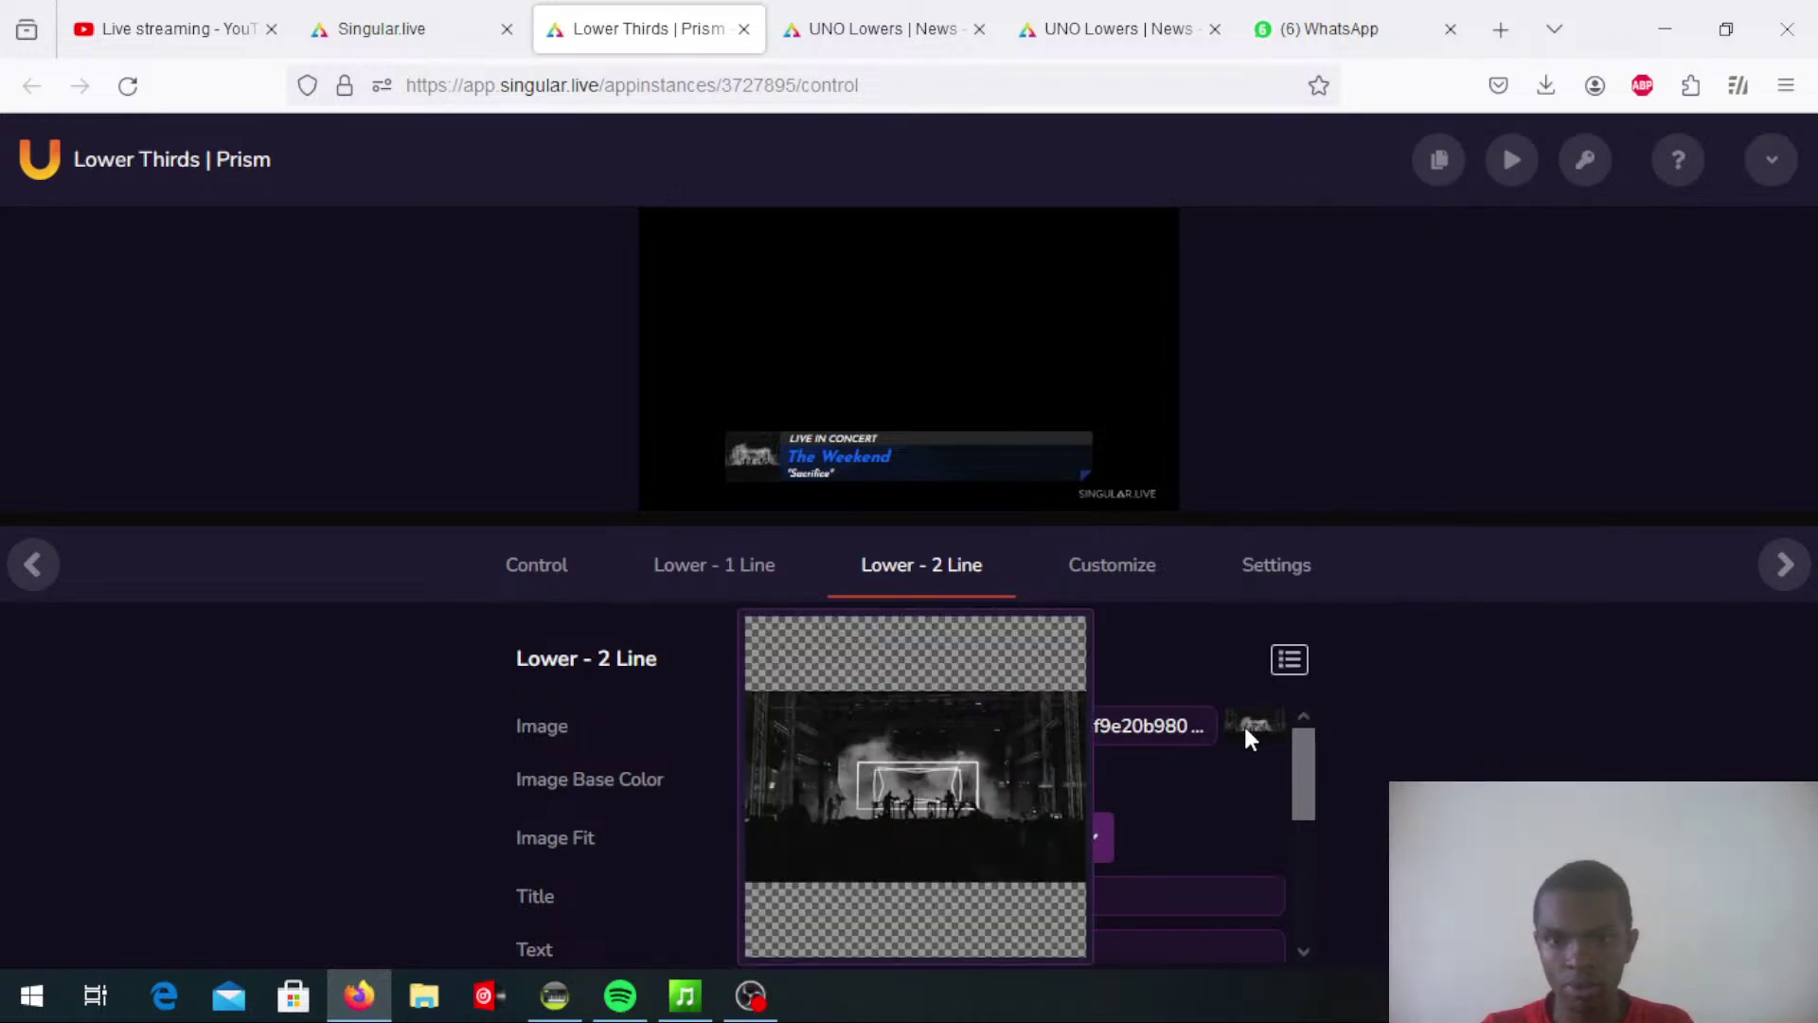
scroll(1112, 786, down, 5)
scroll(978, 743, up, 3)
scroll(940, 805, down, 3)
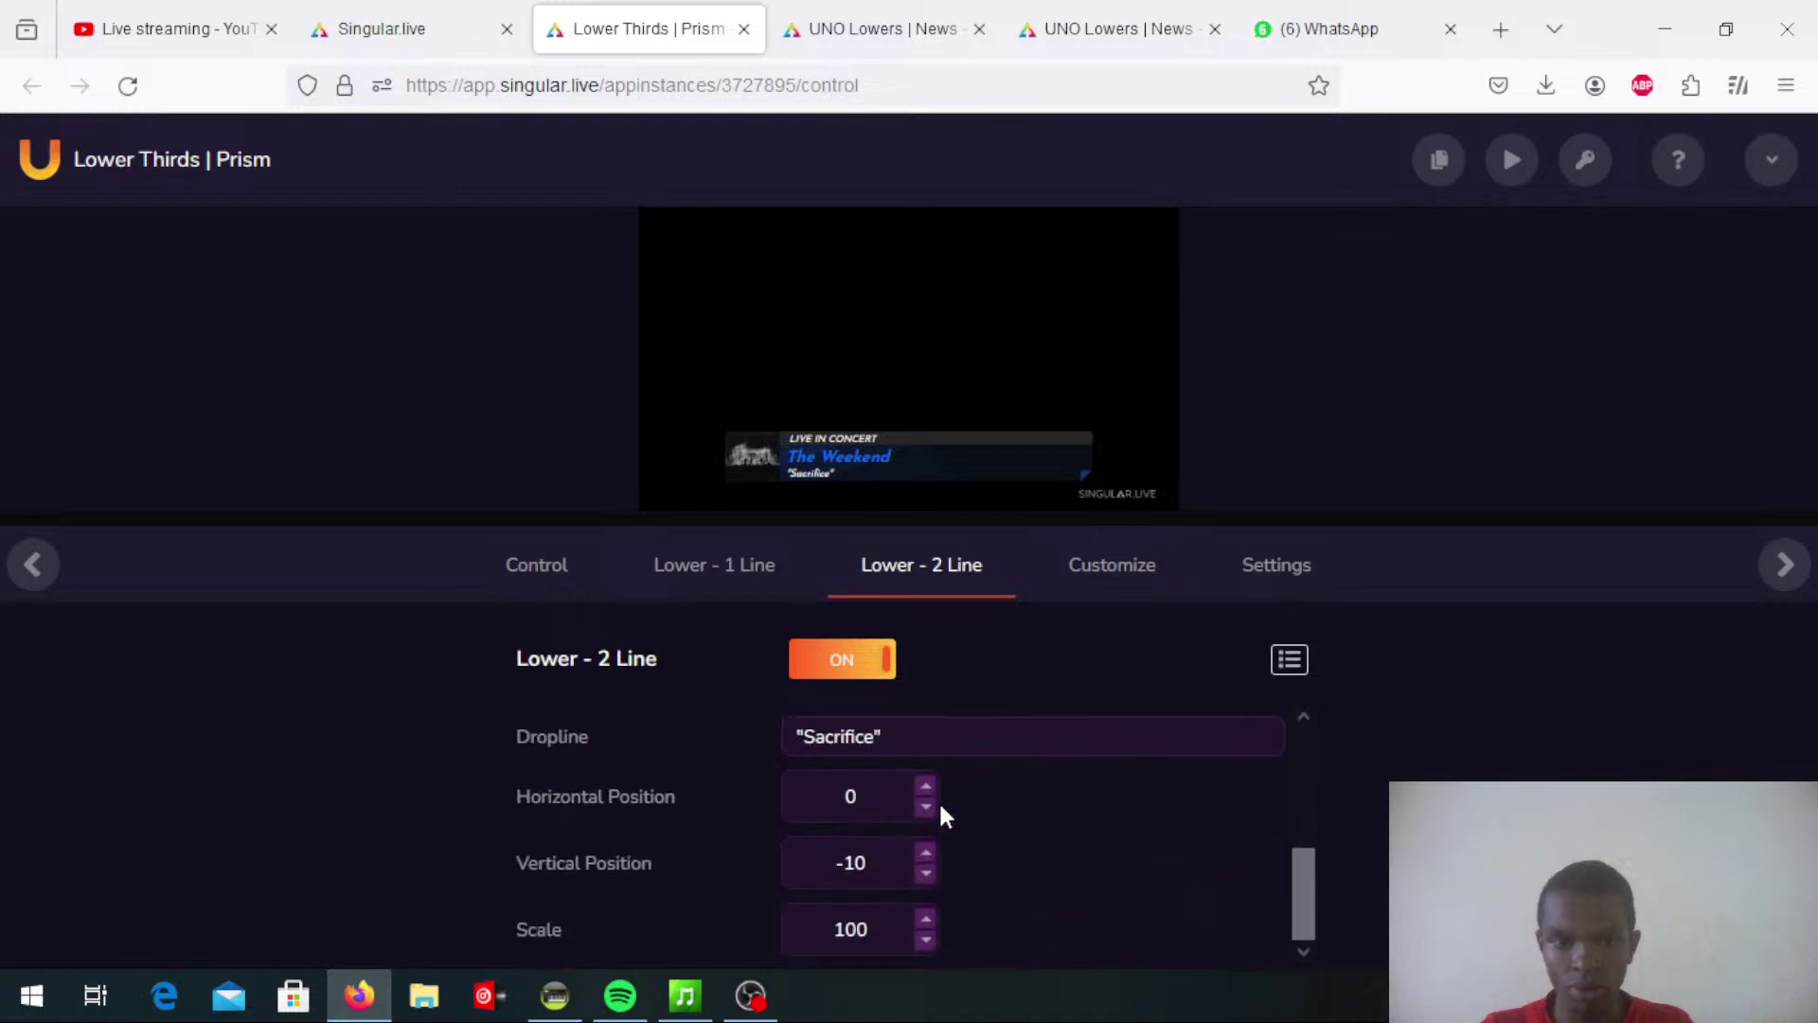
scroll(937, 793, up, 3)
scroll(966, 730, down, 2)
scroll(970, 732, up, 2)
scroll(970, 732, up, 1)
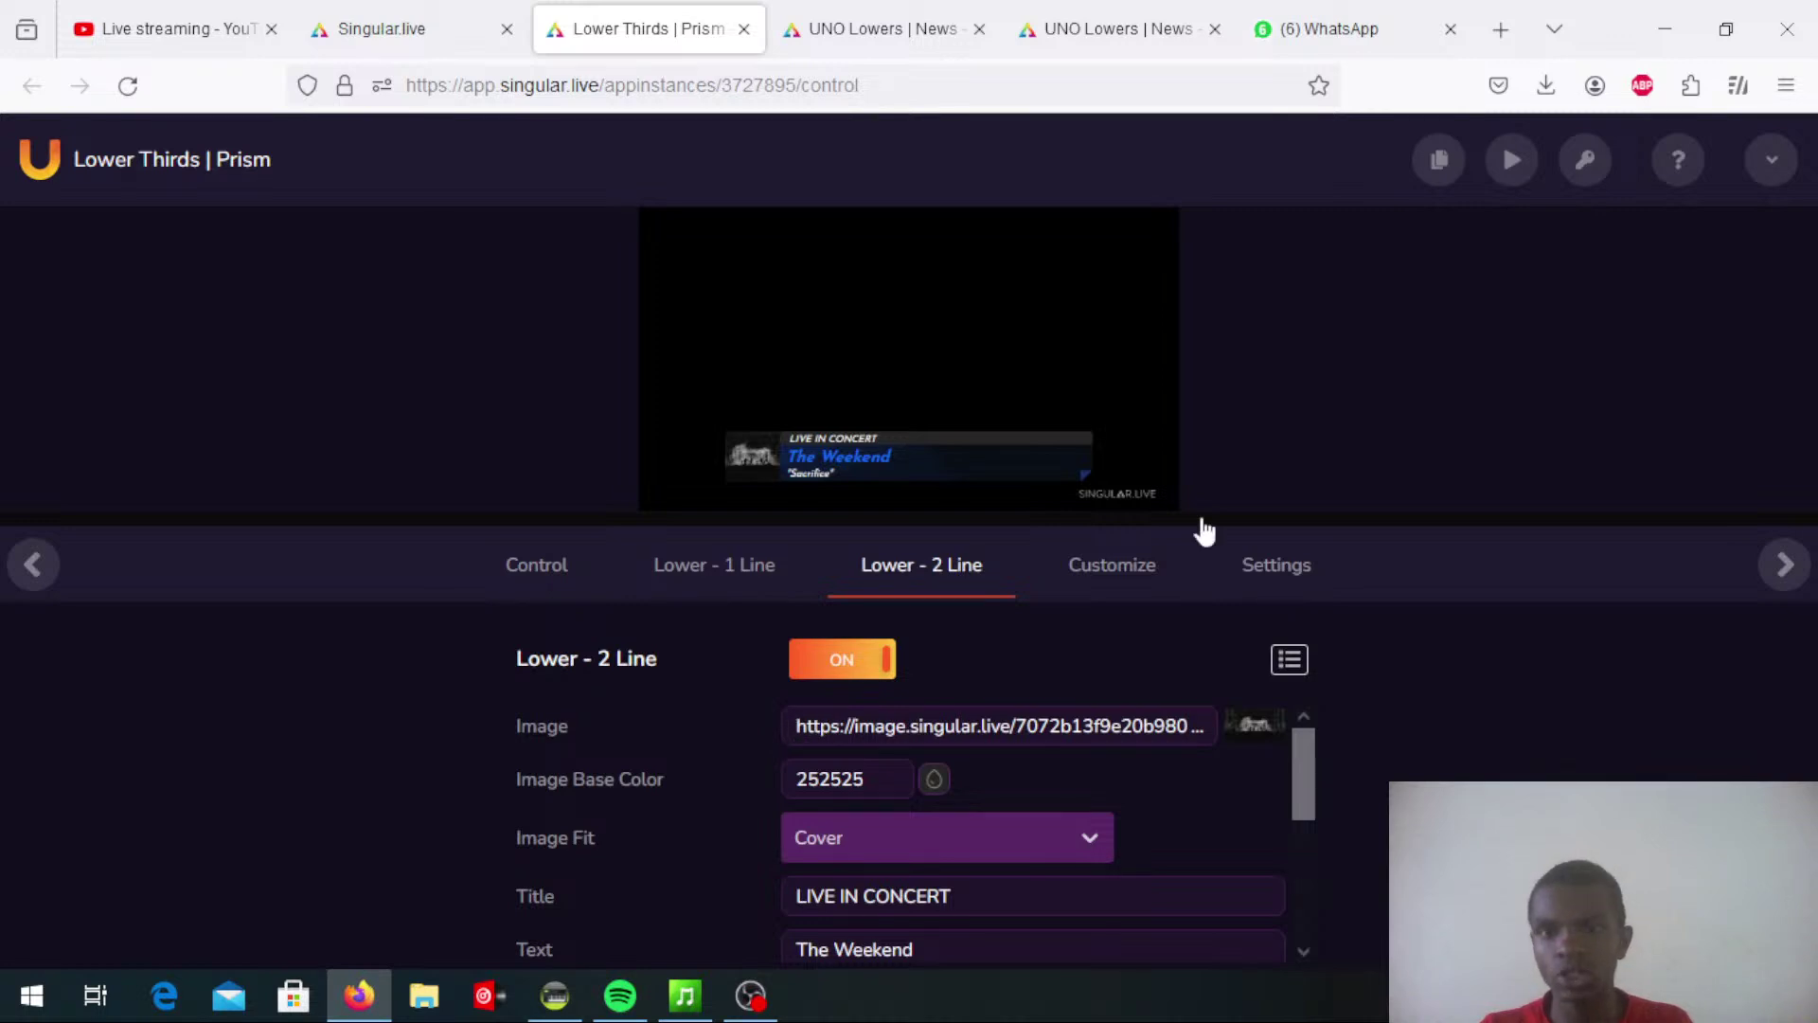
Search Google for "pcea logo png" in a new browser tab
click(1499, 30)
click(969, 82)
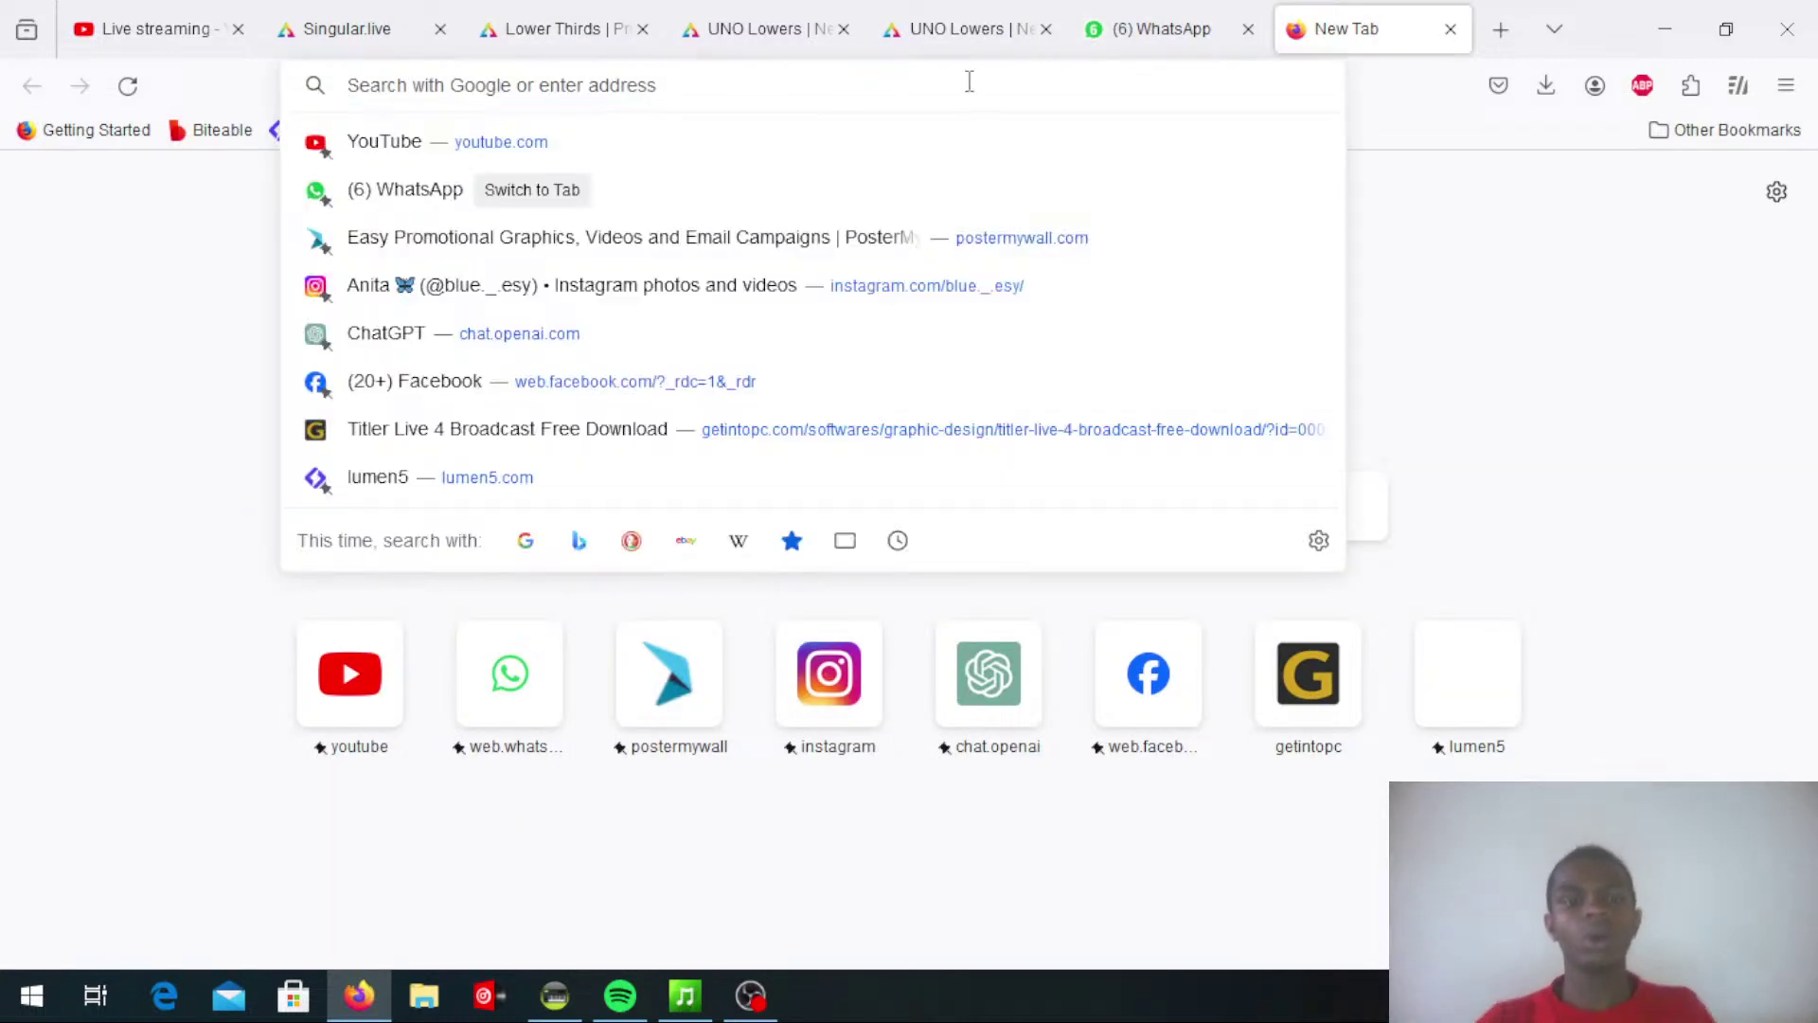
text(pcea )
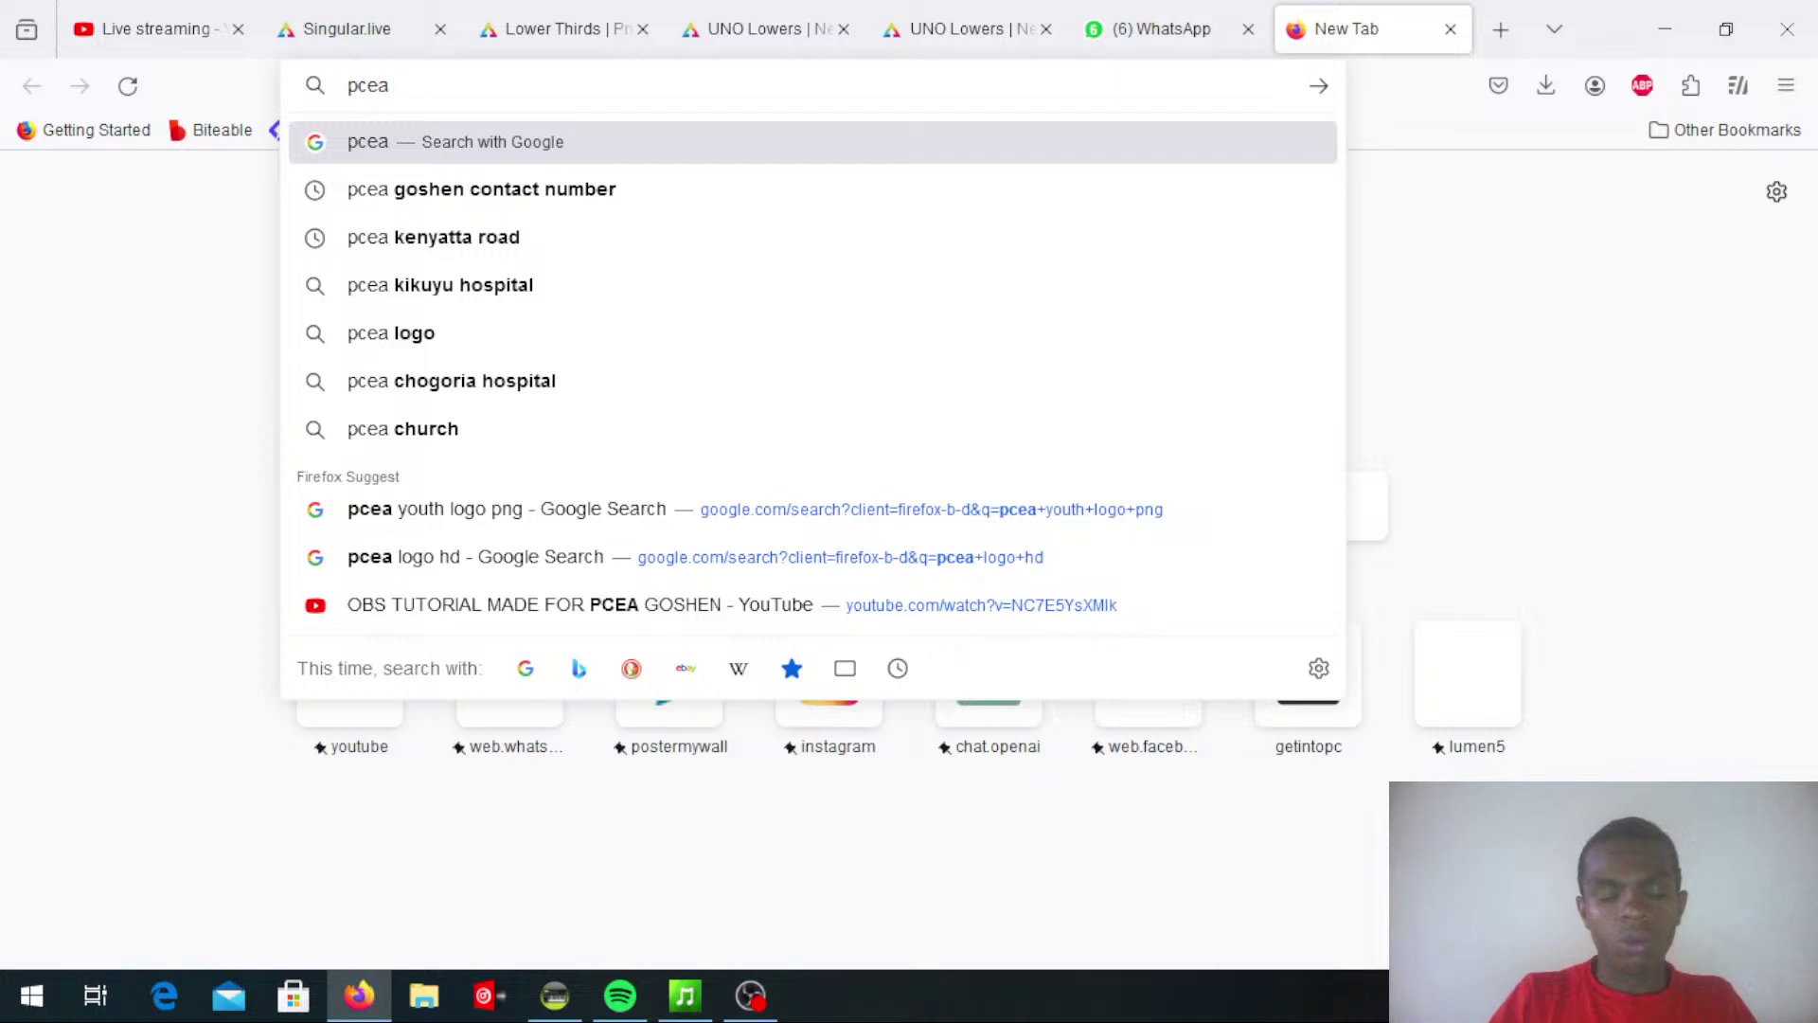
text(lo)
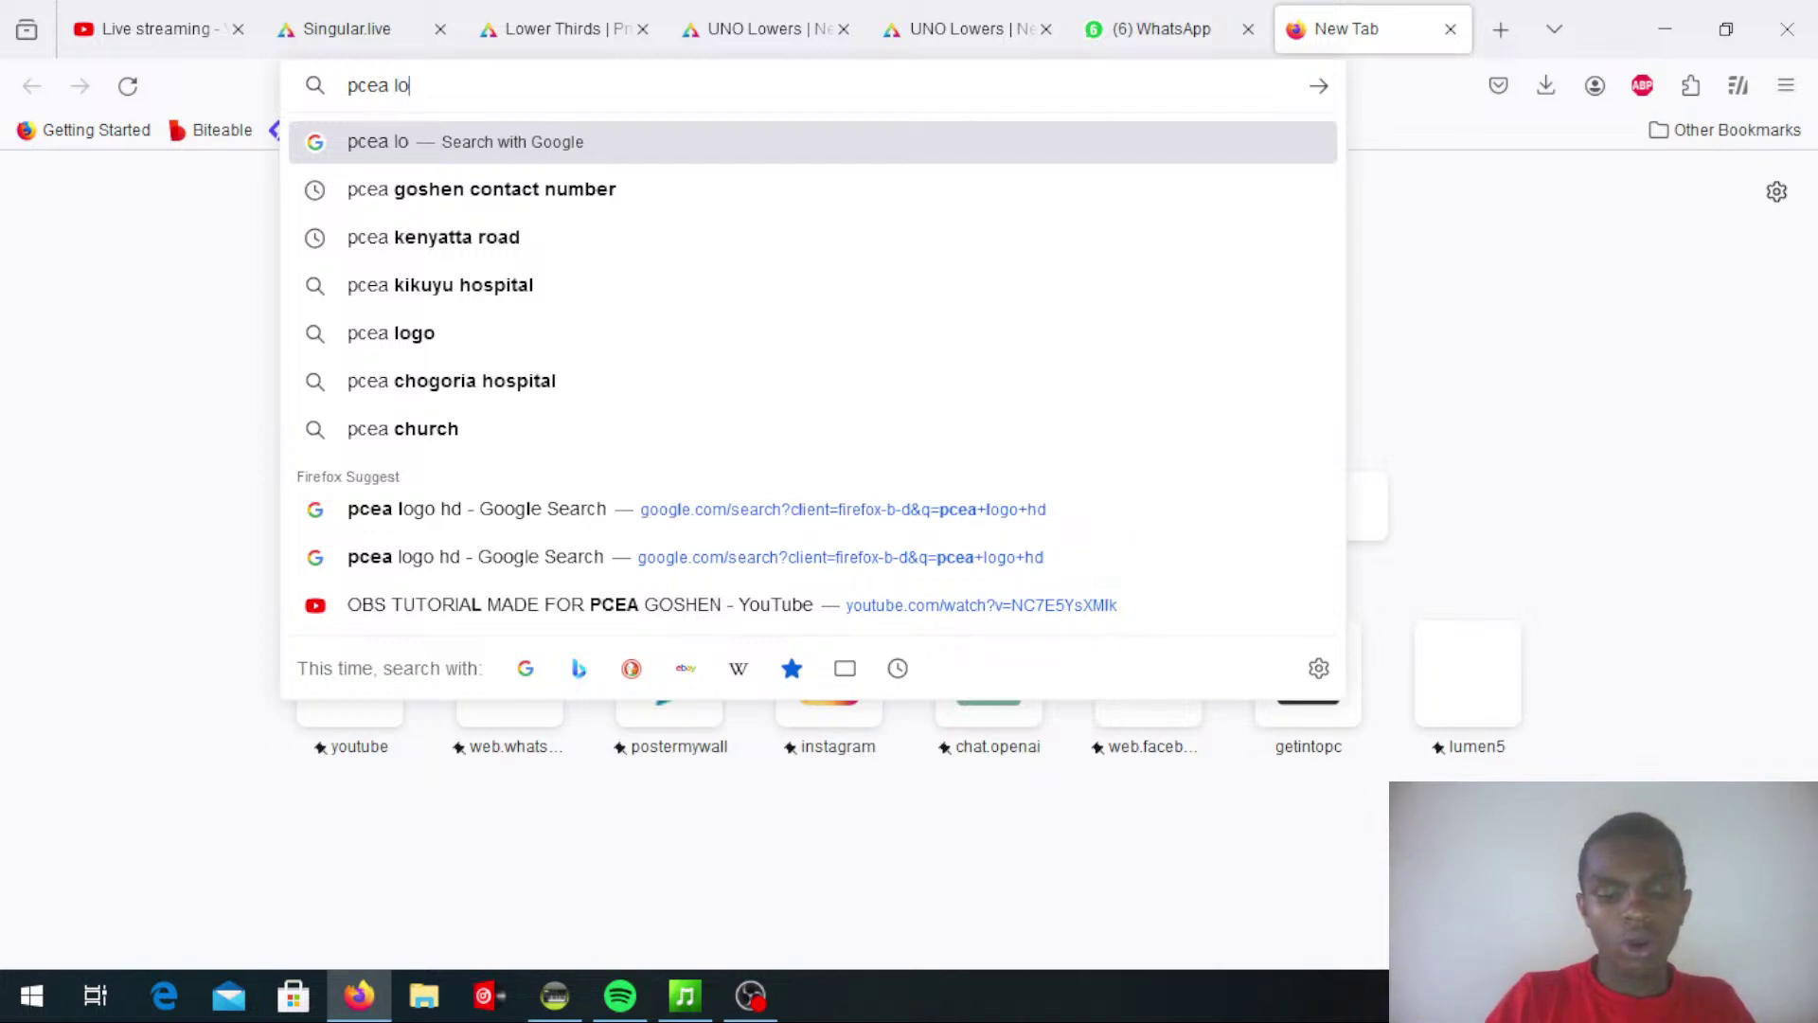
text(gop)
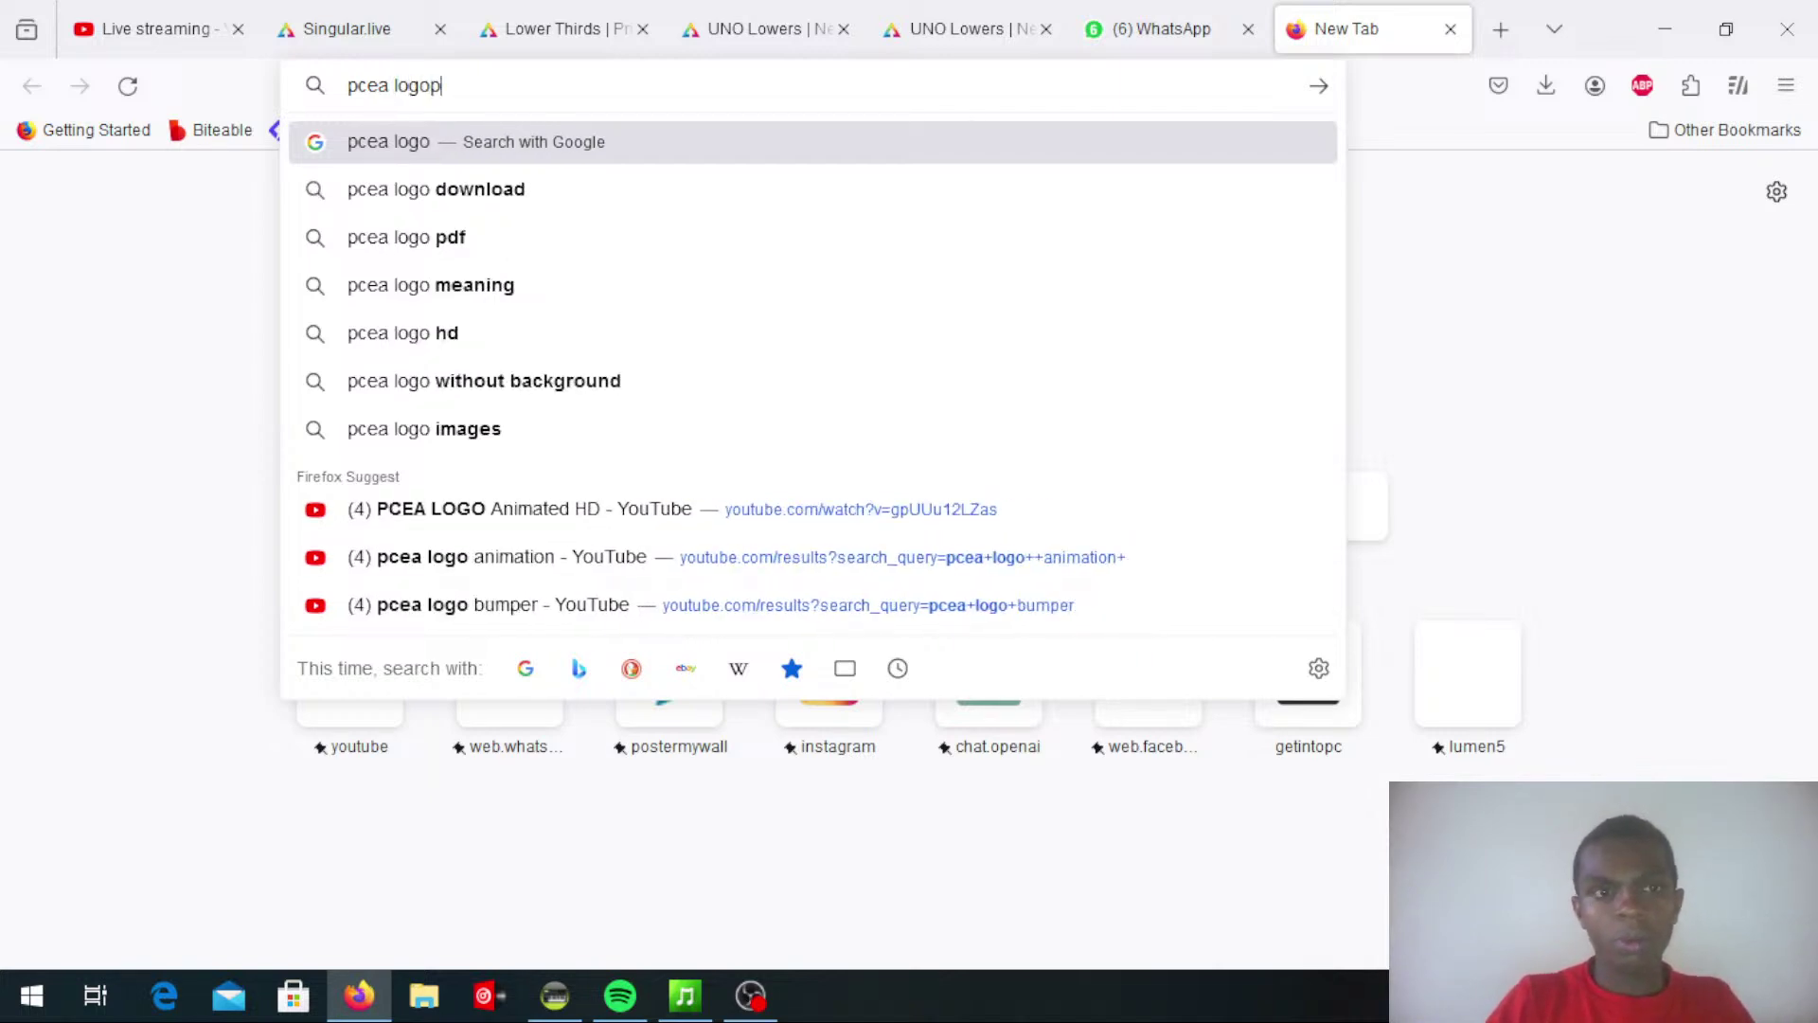
key(BackSpace)
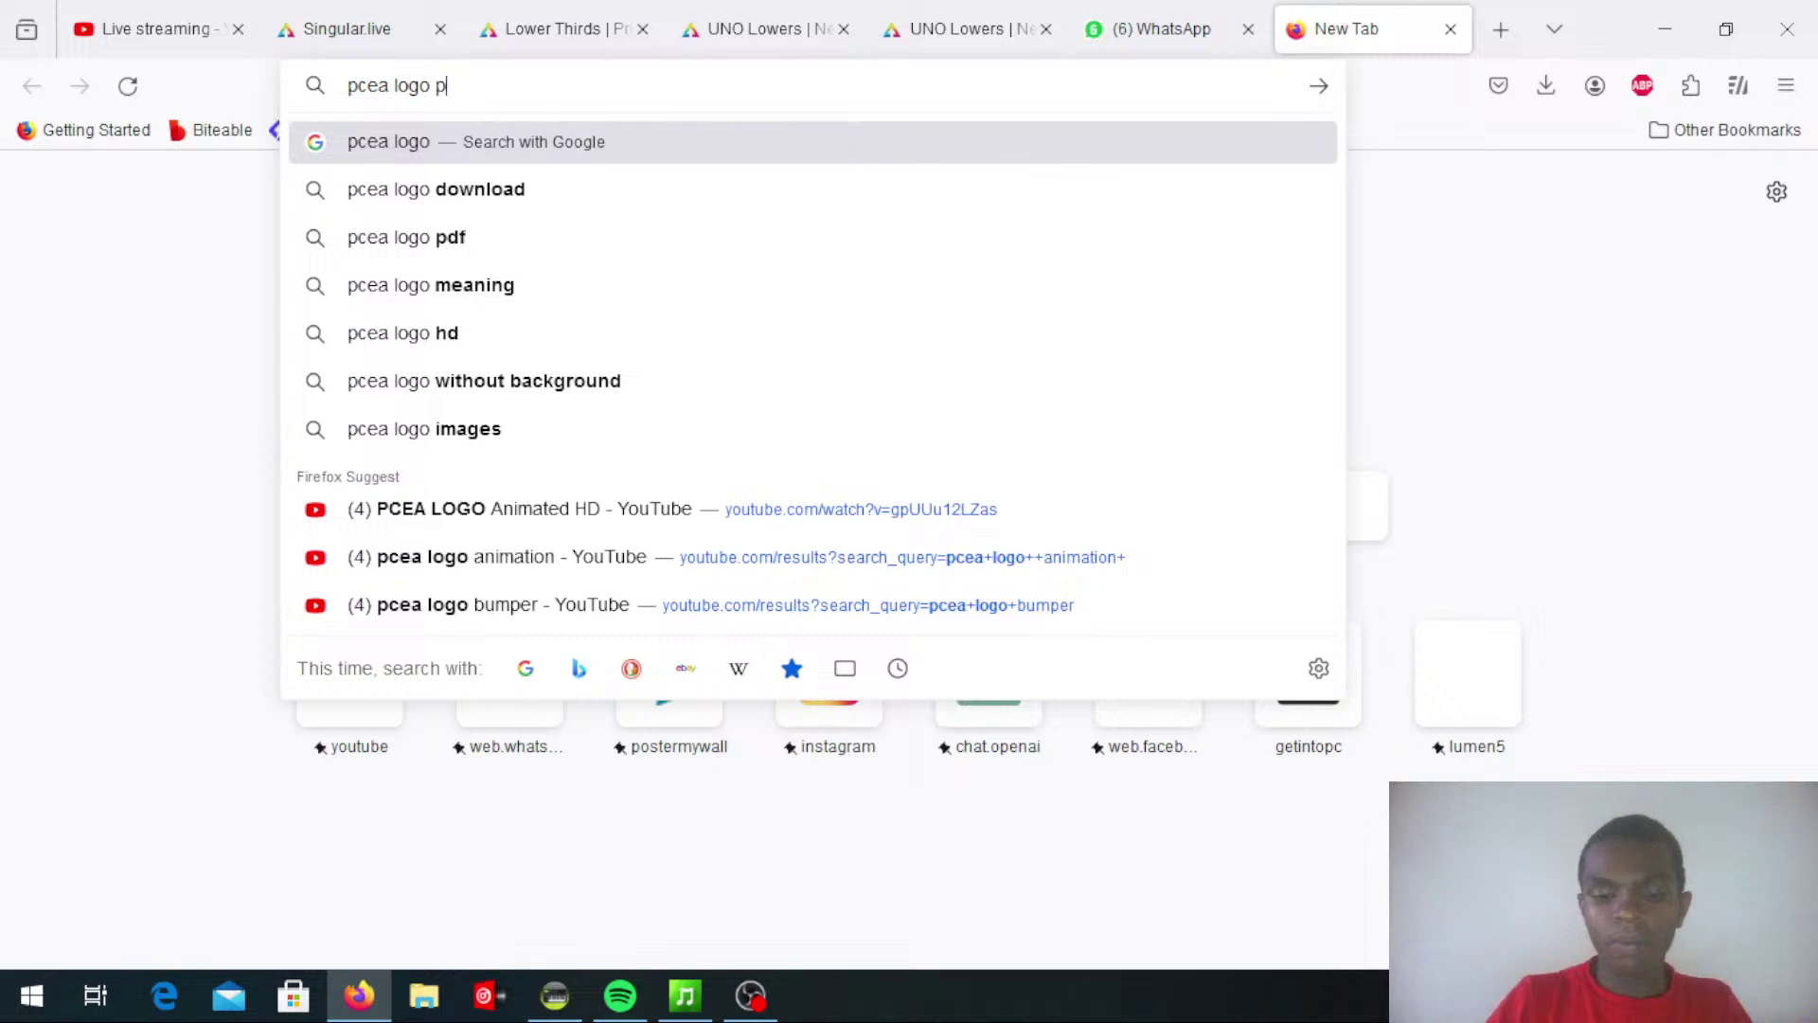
text(pnd)
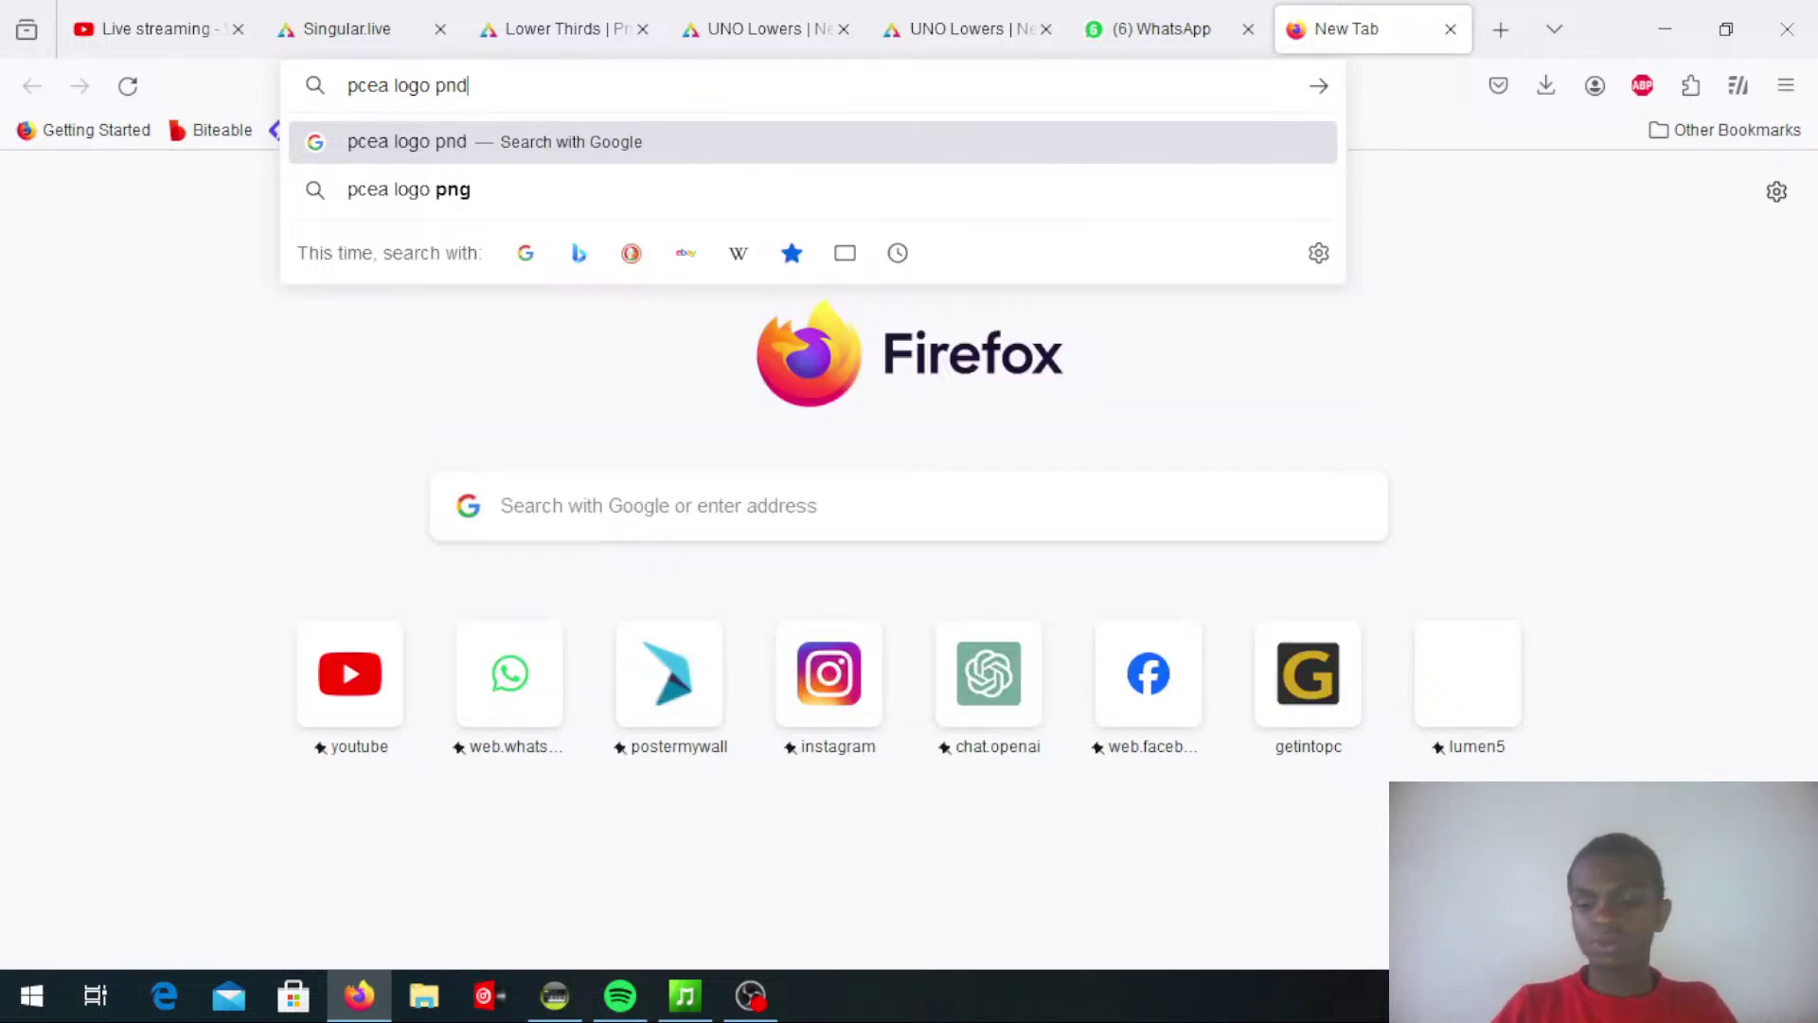
key(BackSpace)
text(g)
key(Return)
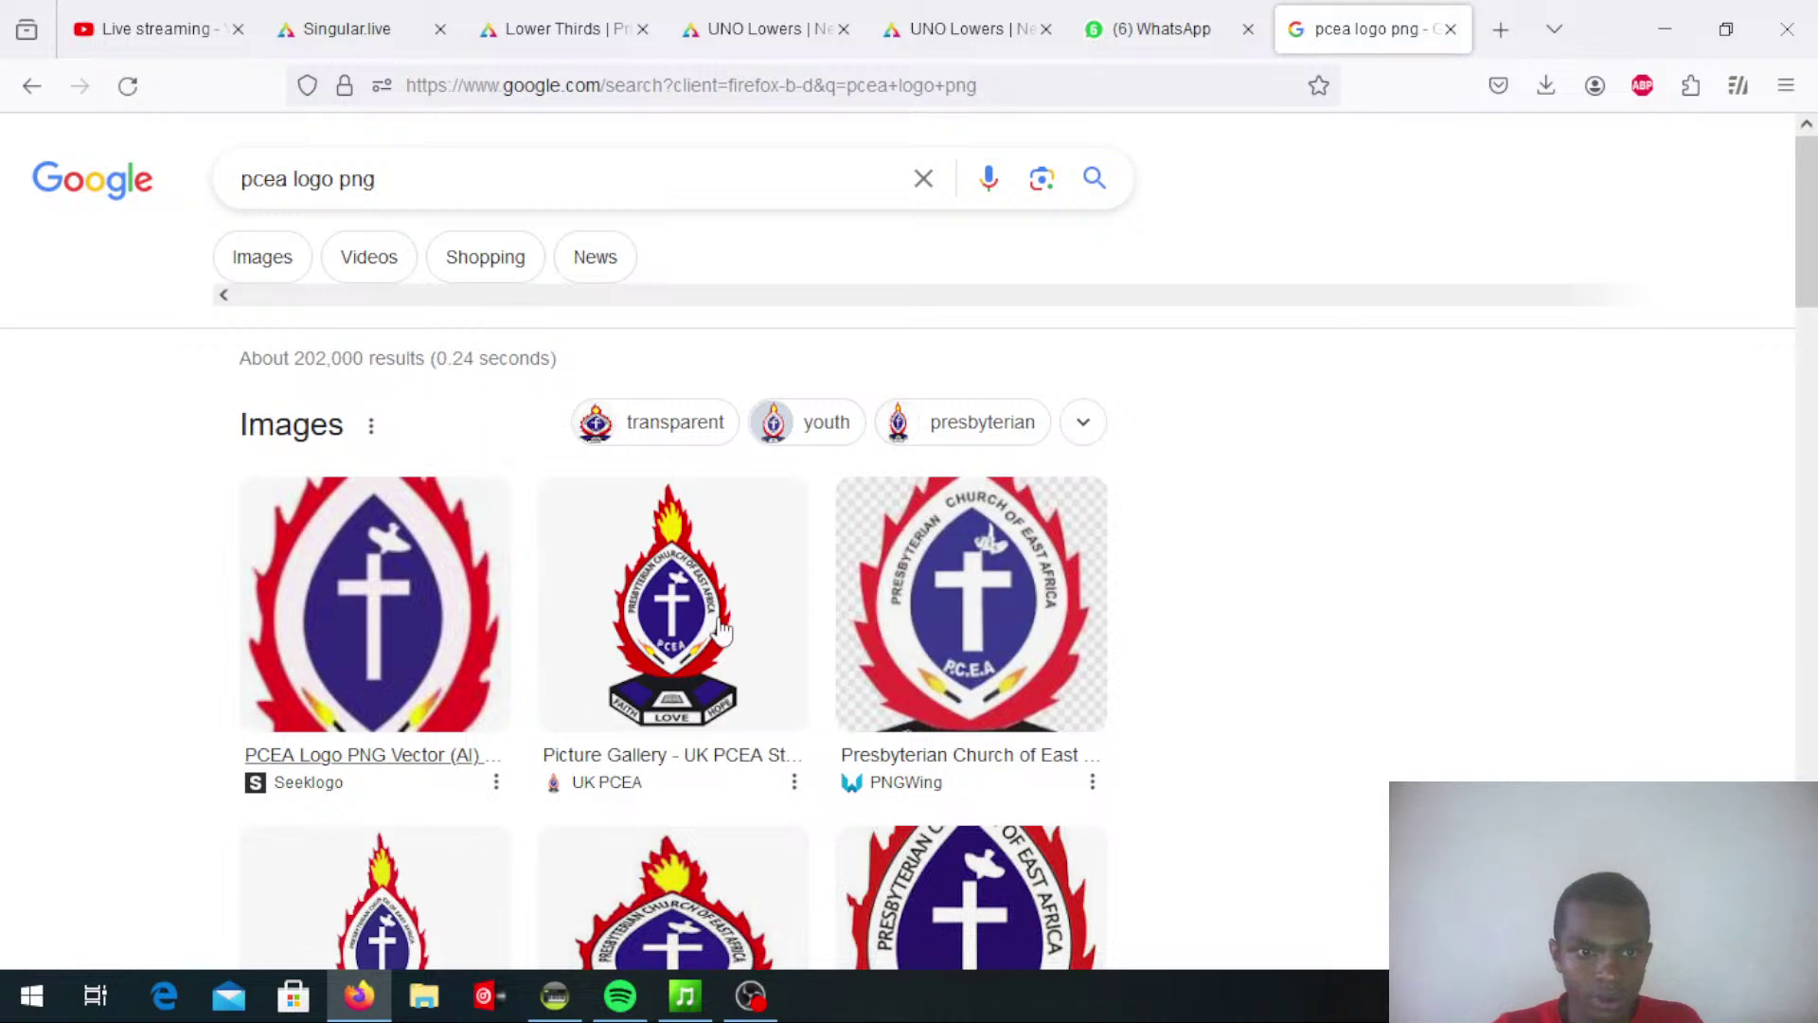
Copy the image link of the UK PCEA logo from the image results
scroll(931, 582, down, 1)
scroll(931, 582, down, 3)
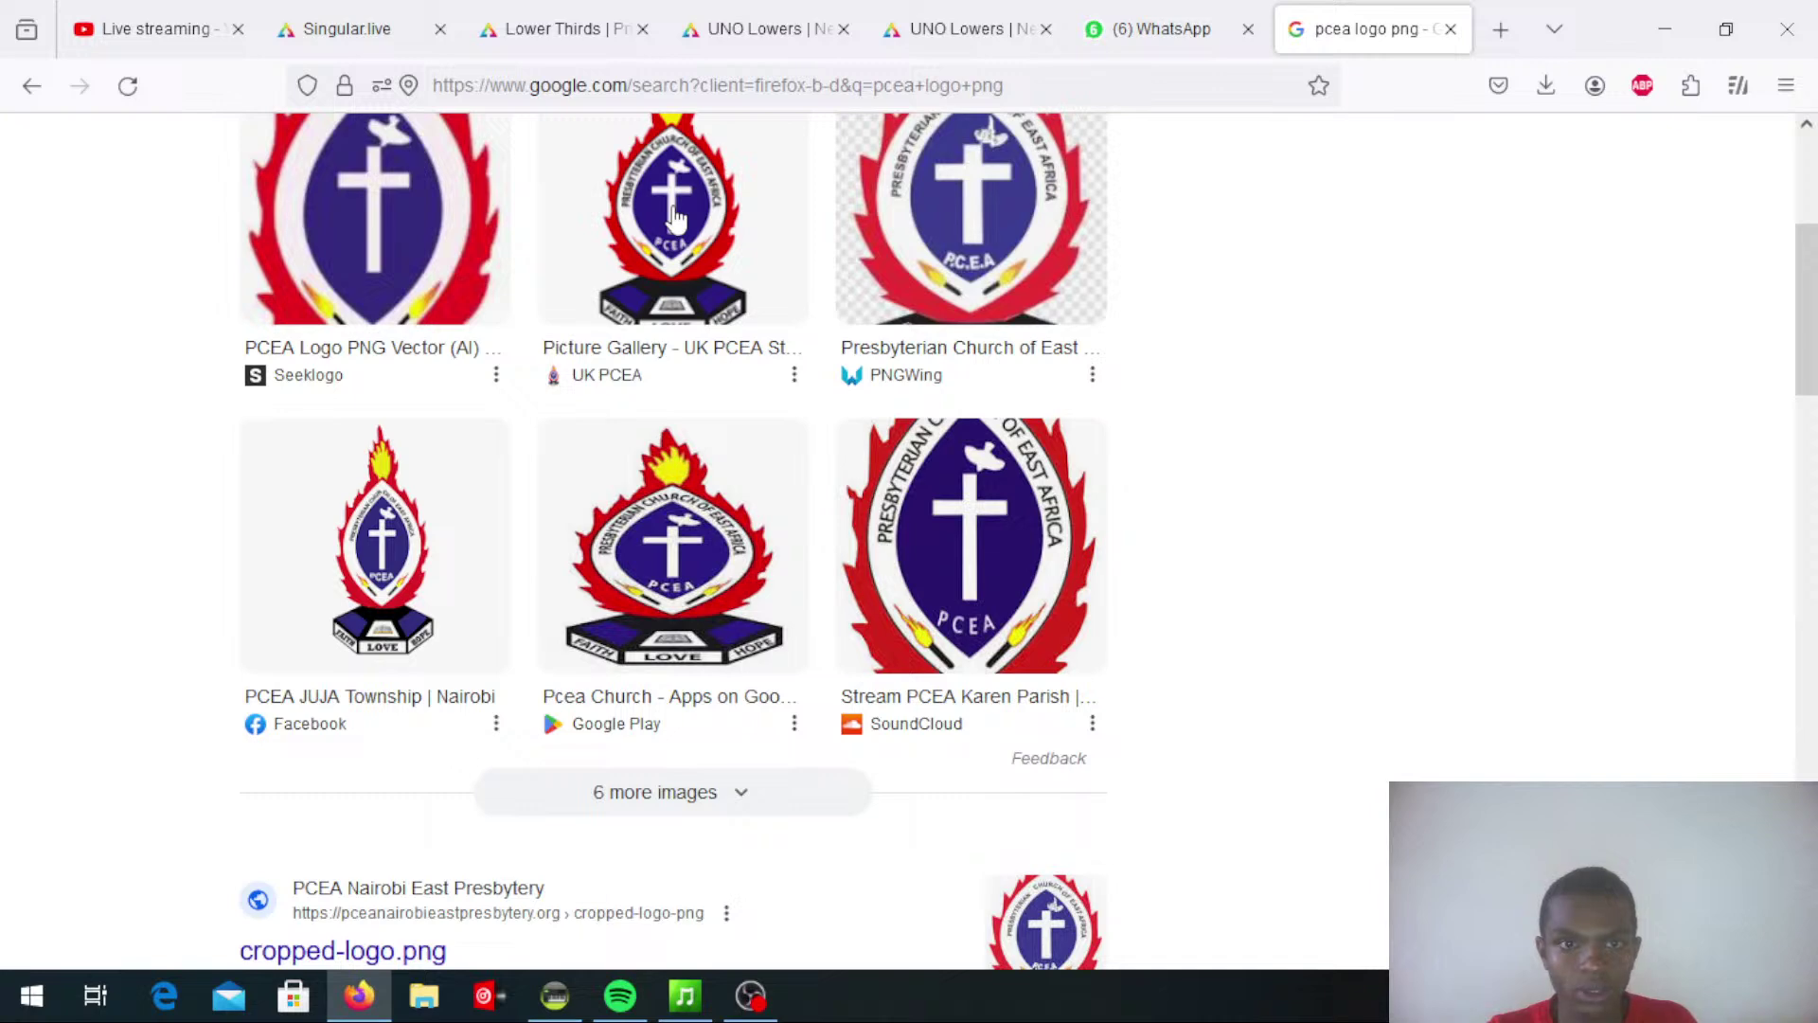
right_click(675, 217)
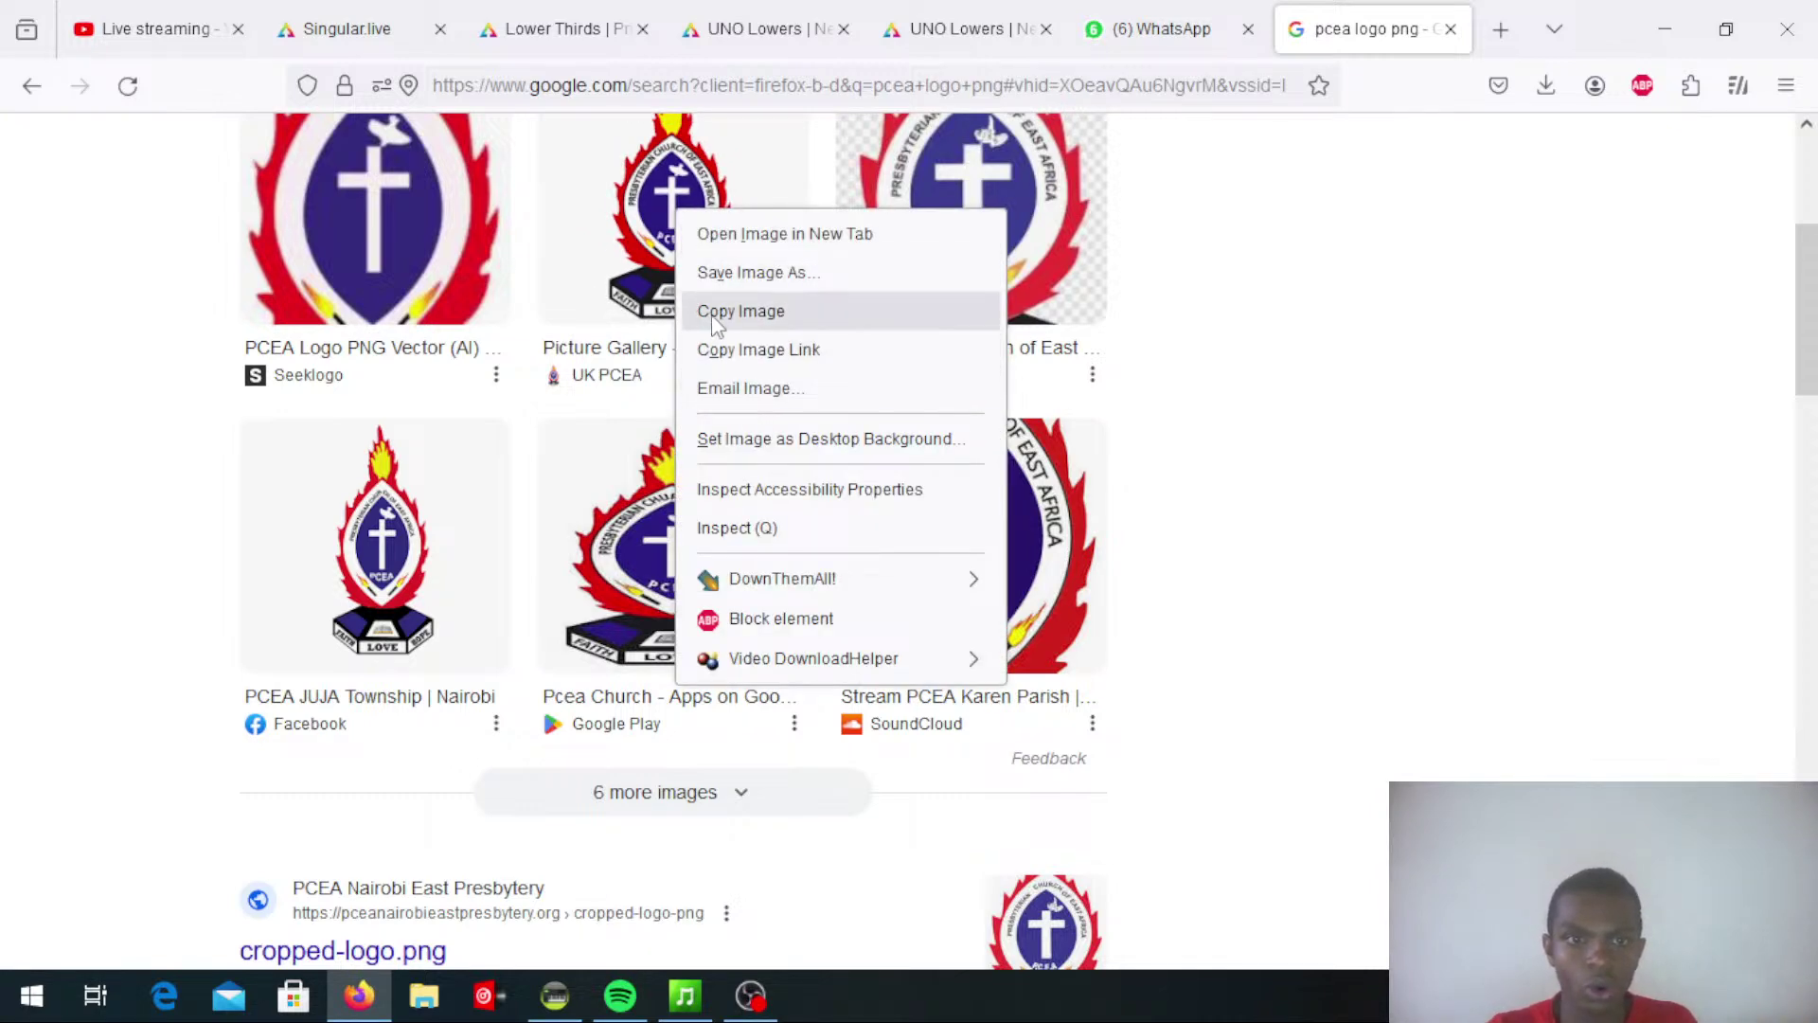
click(735, 359)
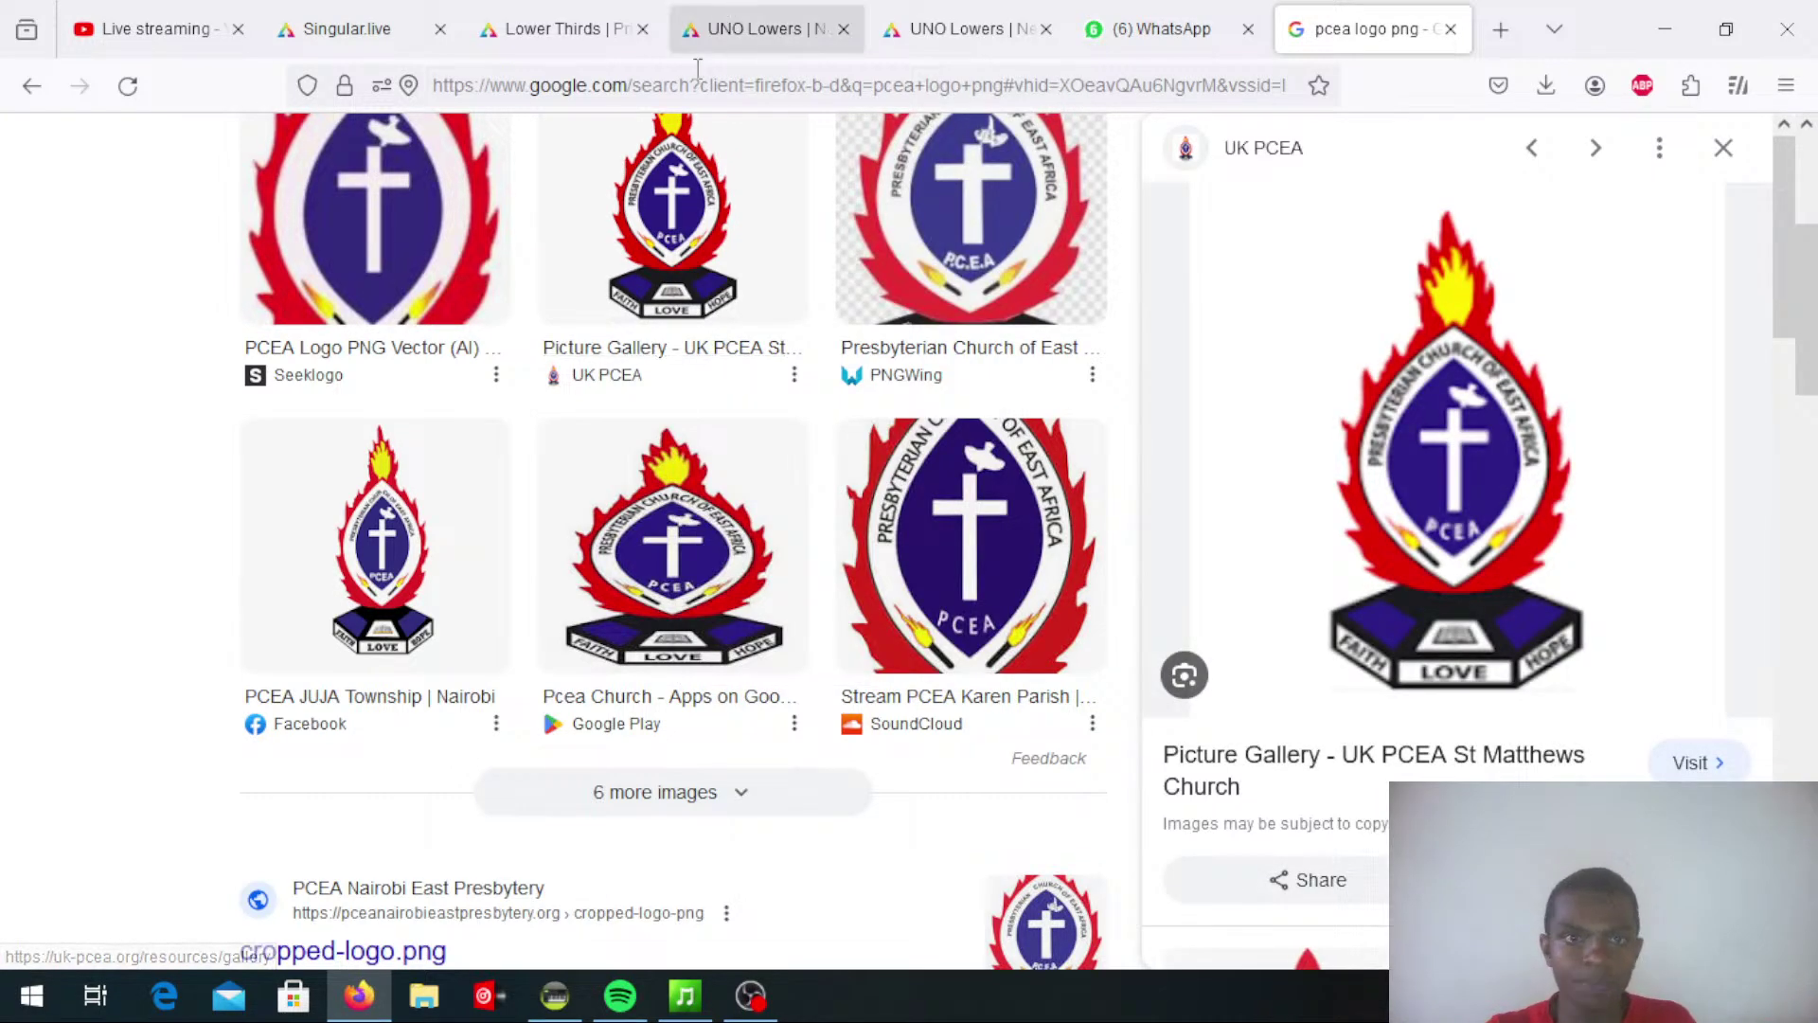
Replace the Lower - 2 Line overlay's image in Lower Thirds | Prism with the copied PCEA logo link, keeping the image fit at Cover
click(963, 36)
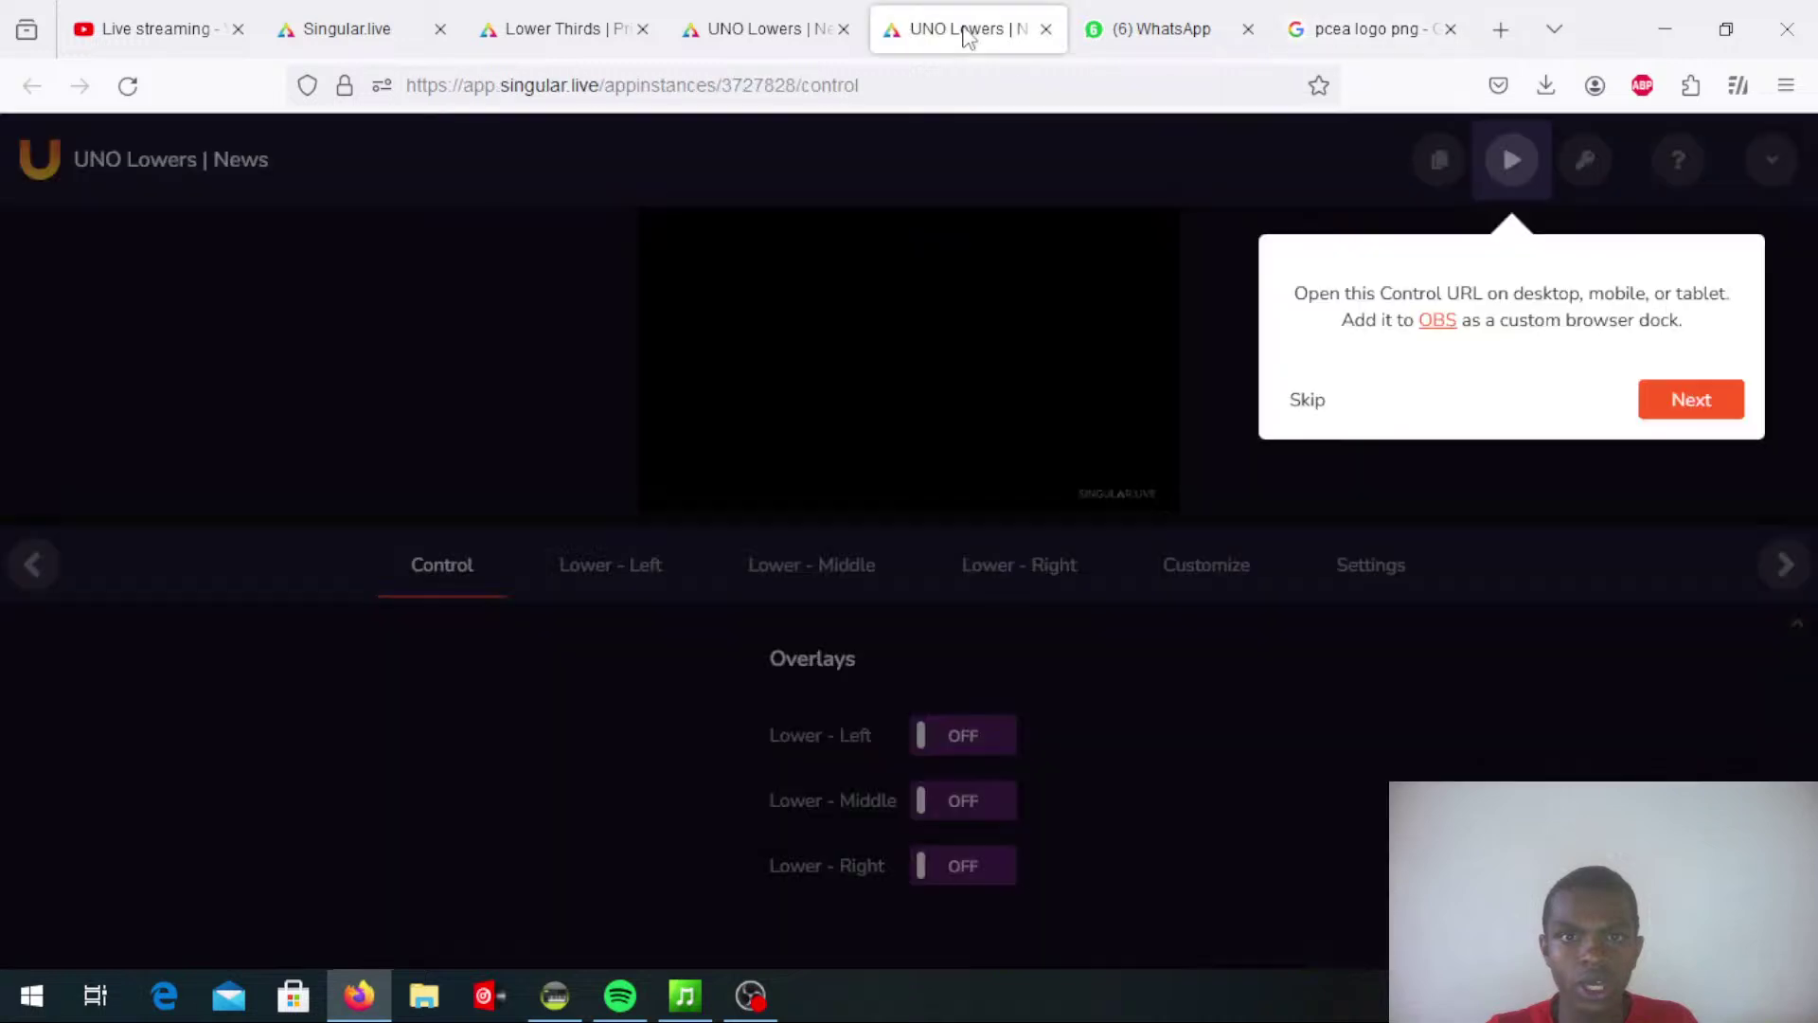
click(731, 31)
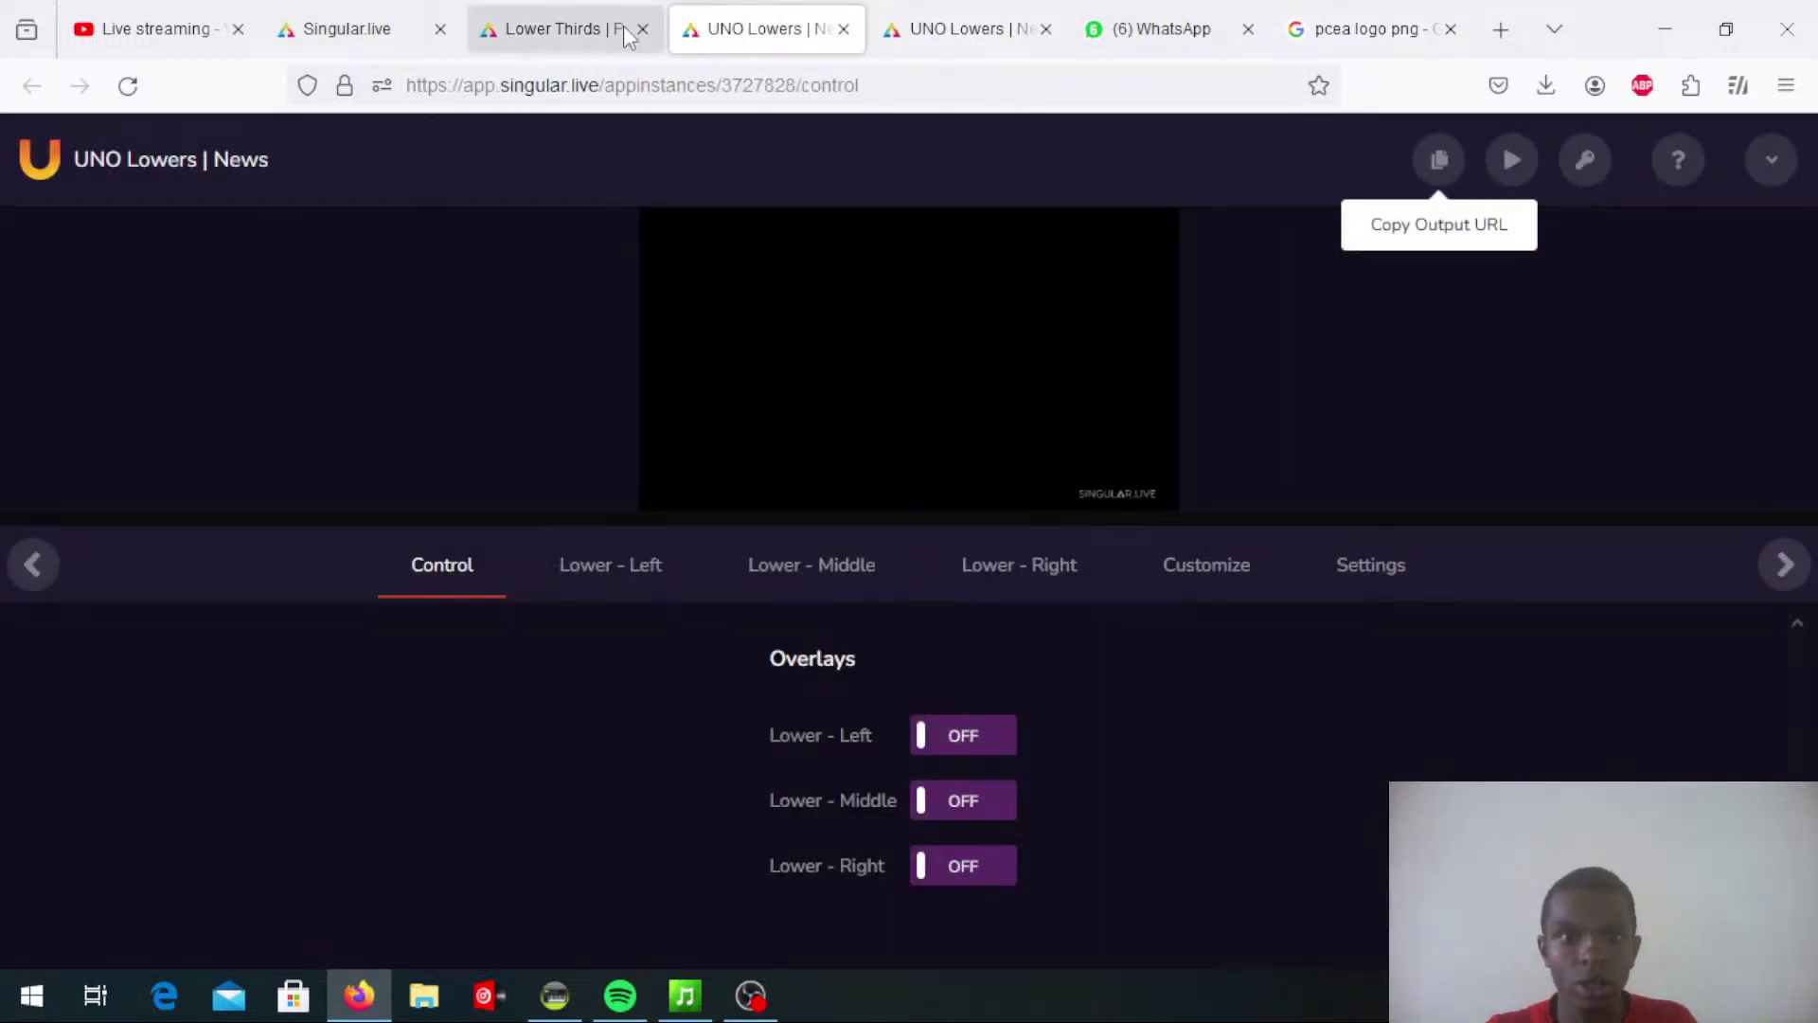
click(559, 33)
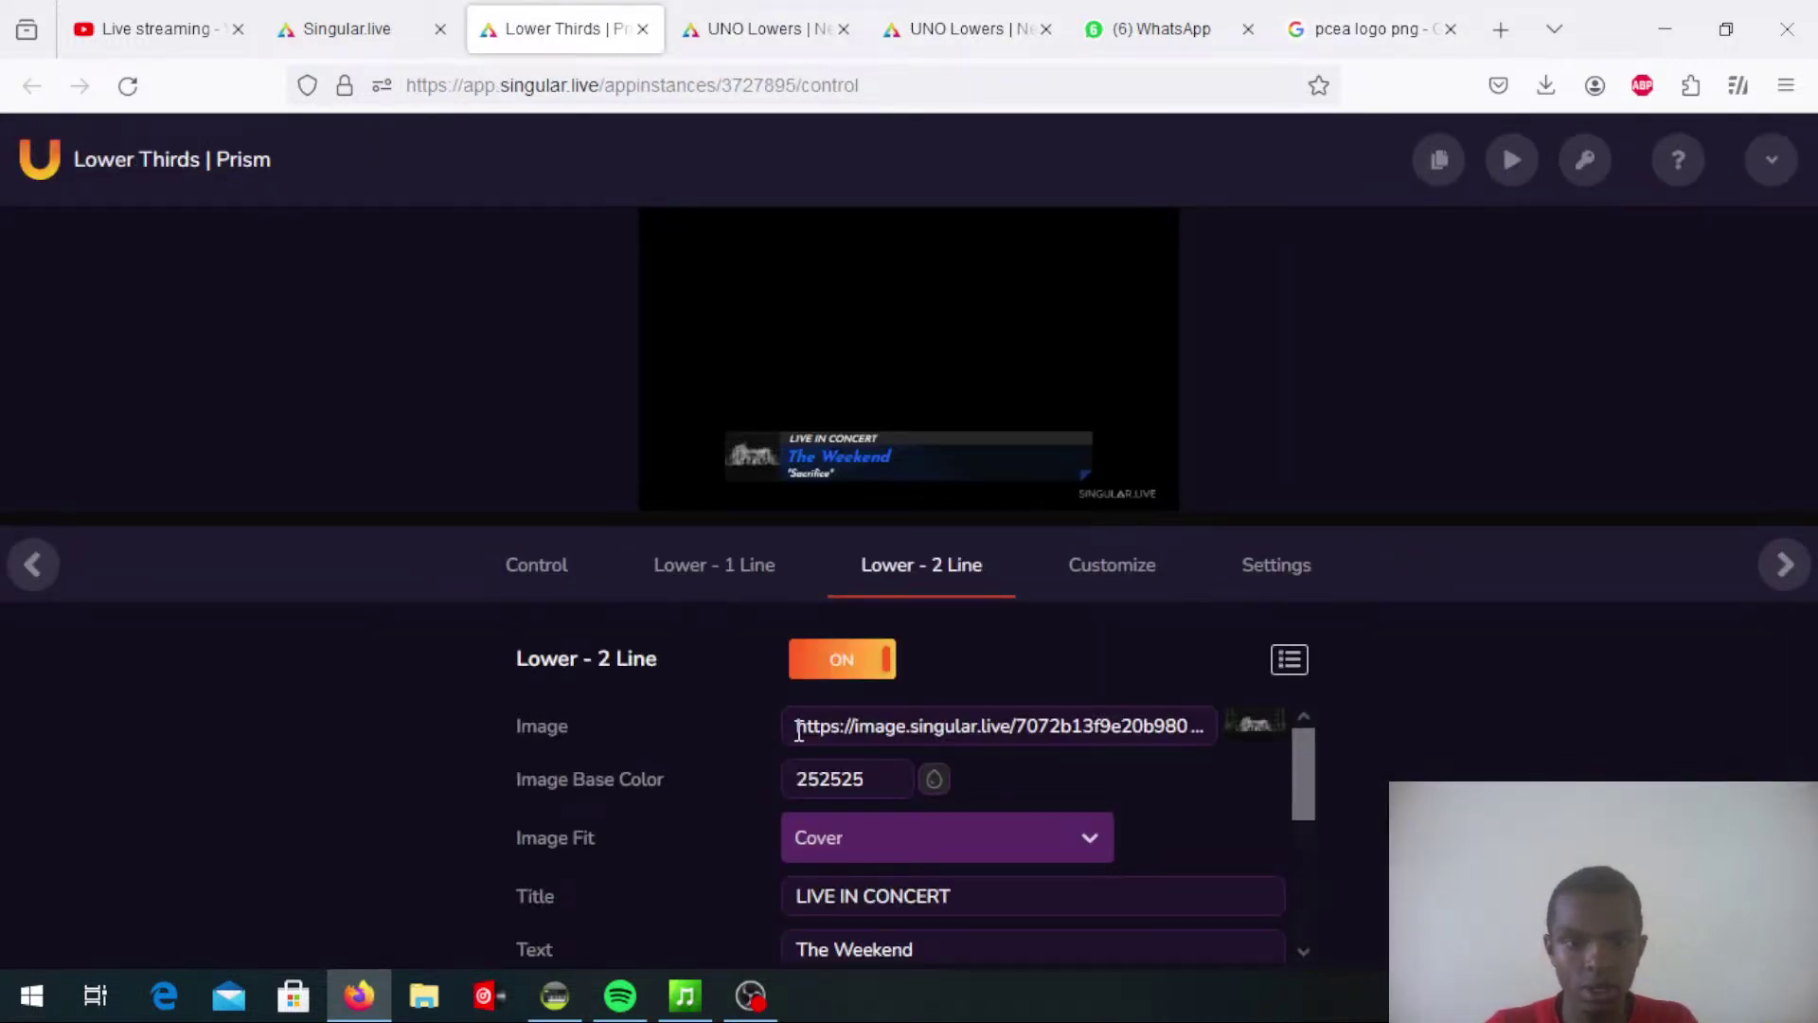
drag(794, 729, 1305, 743)
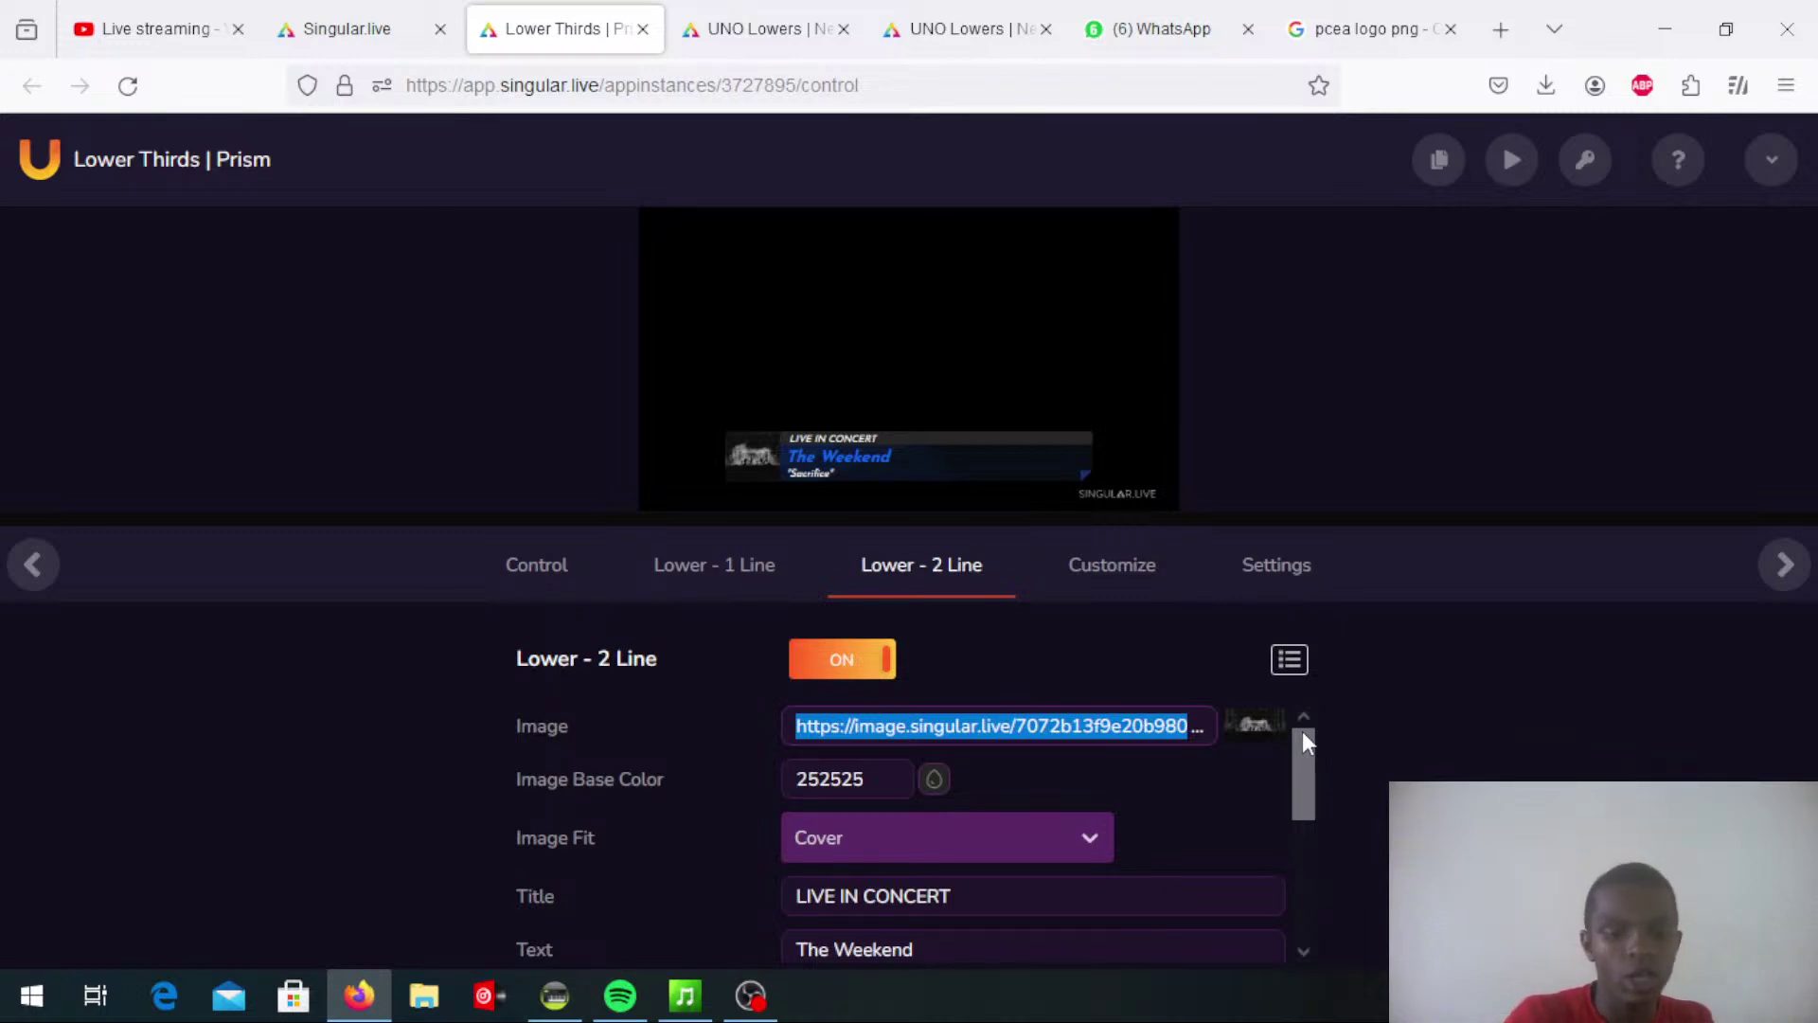
key(ctrl+v)
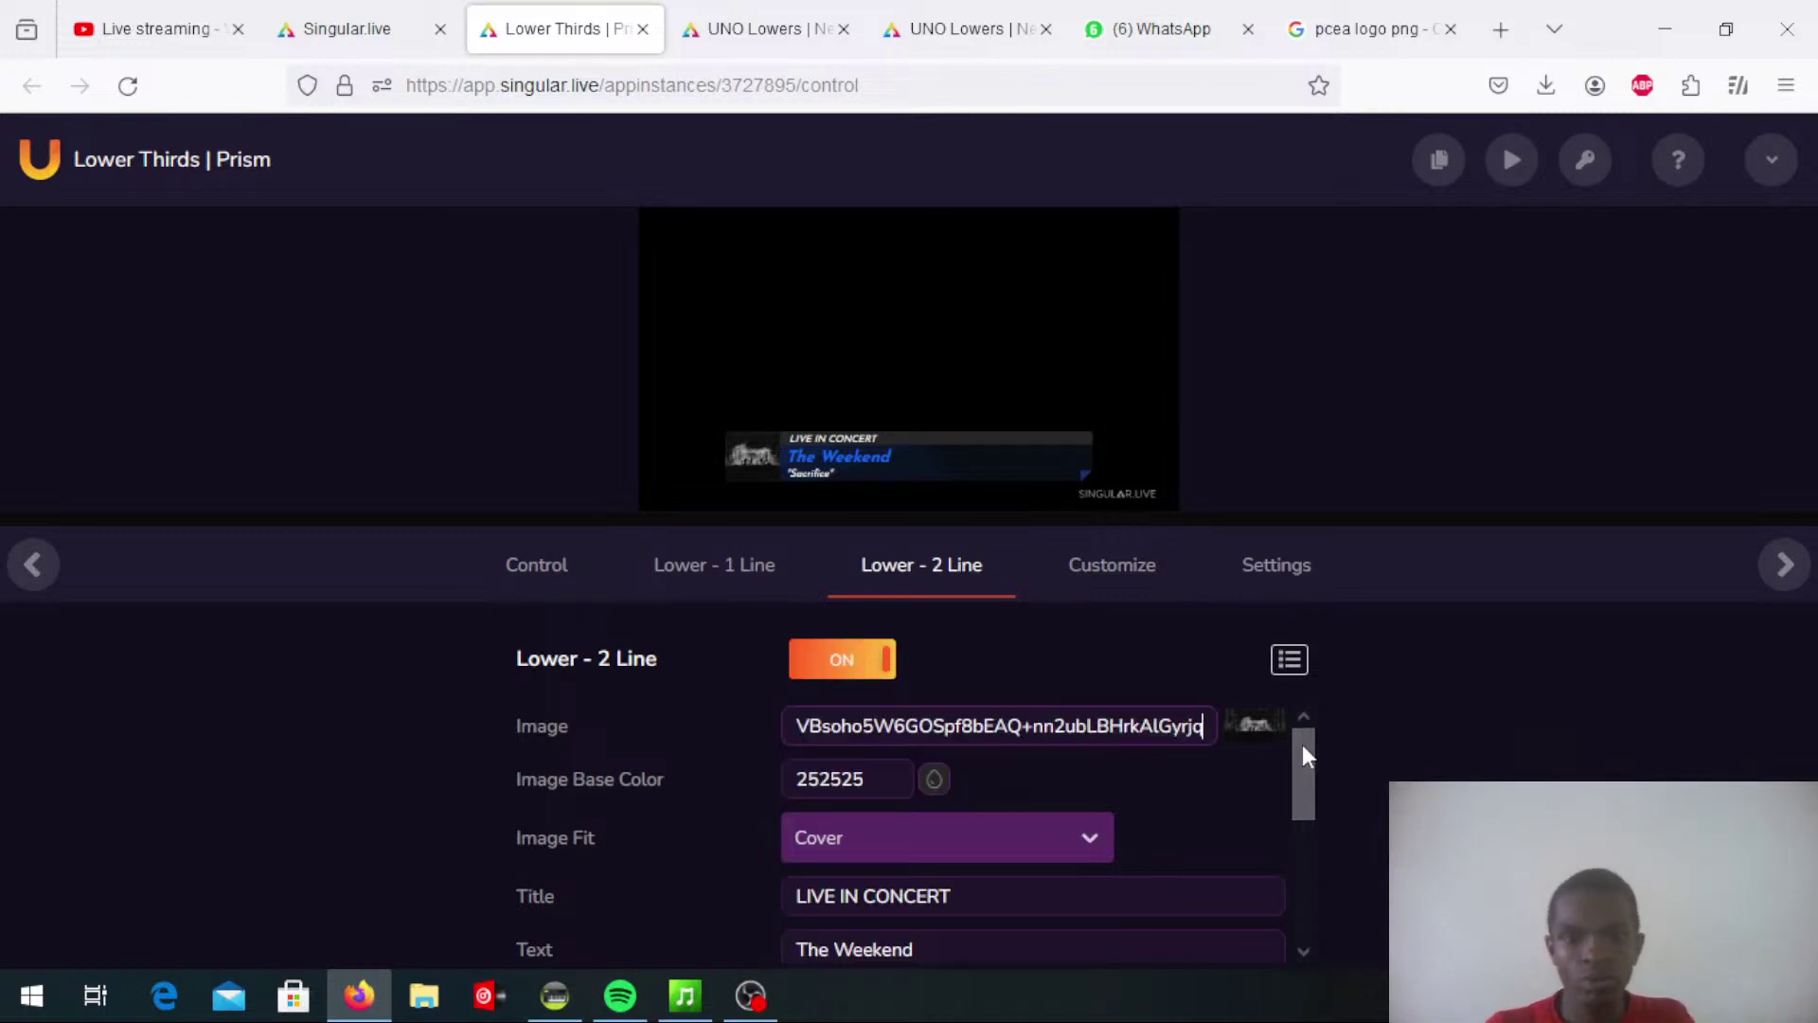
mouse_move(1228, 750)
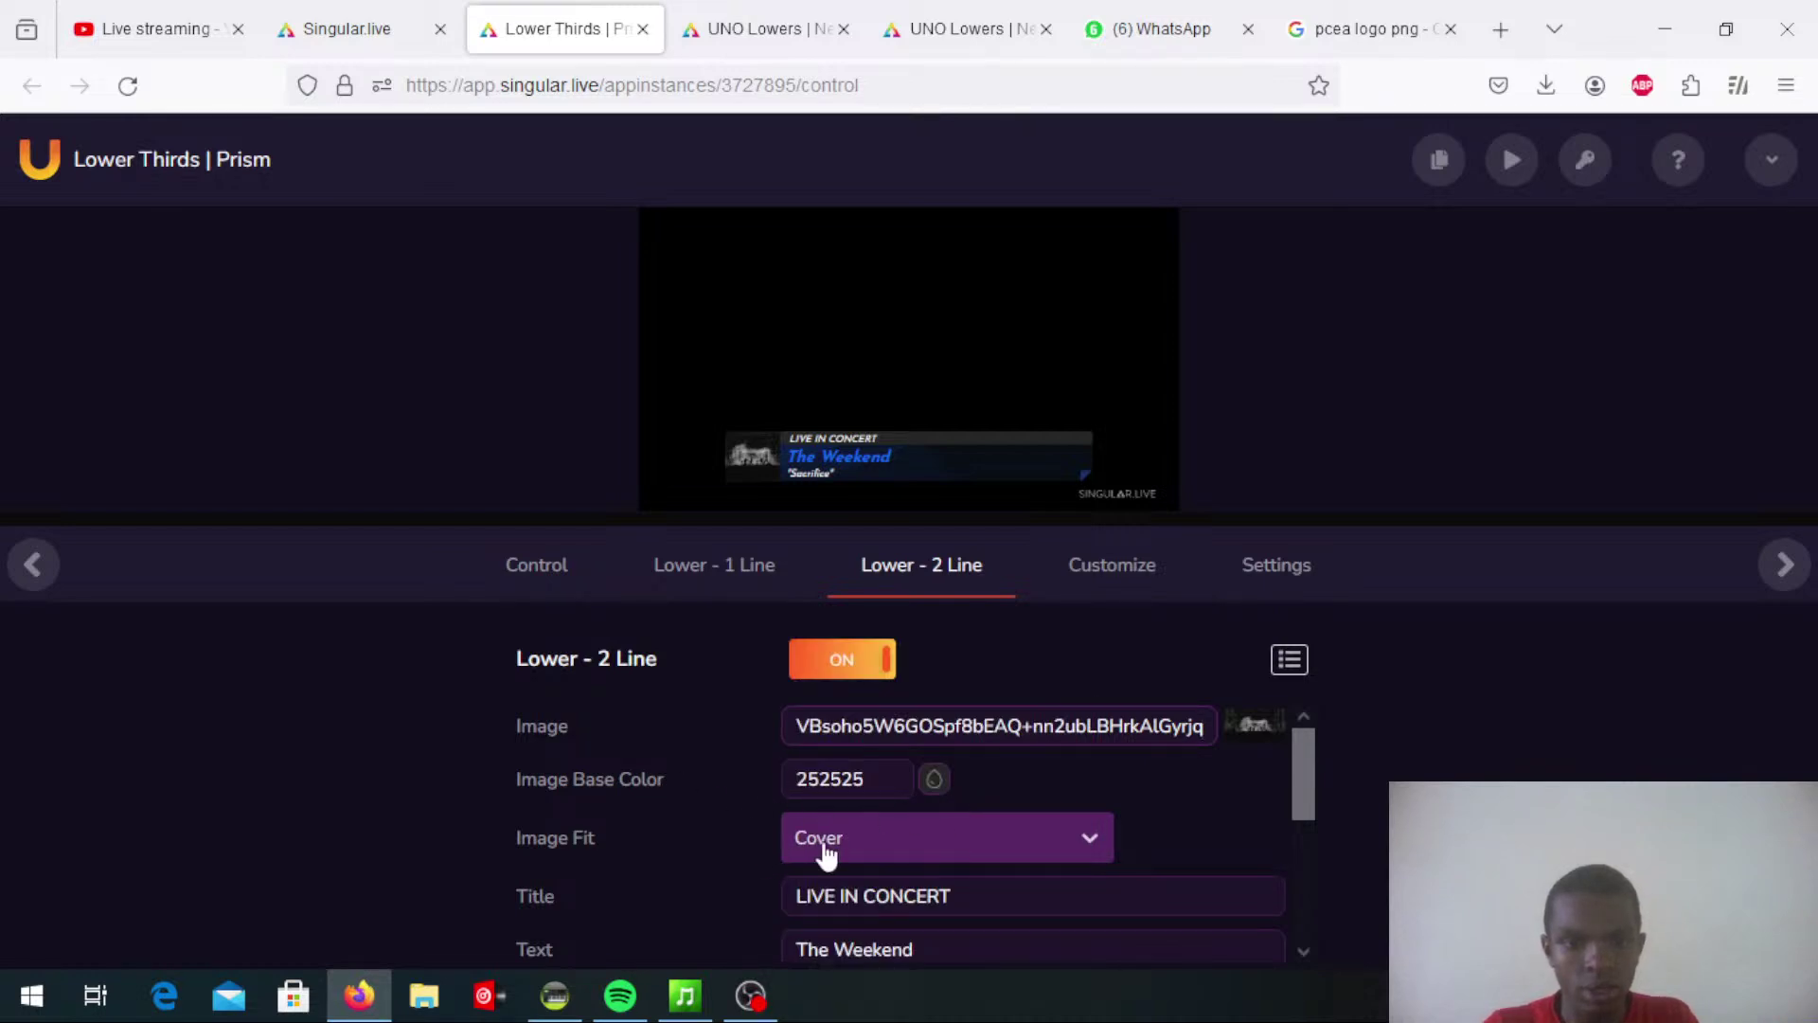
click(971, 848)
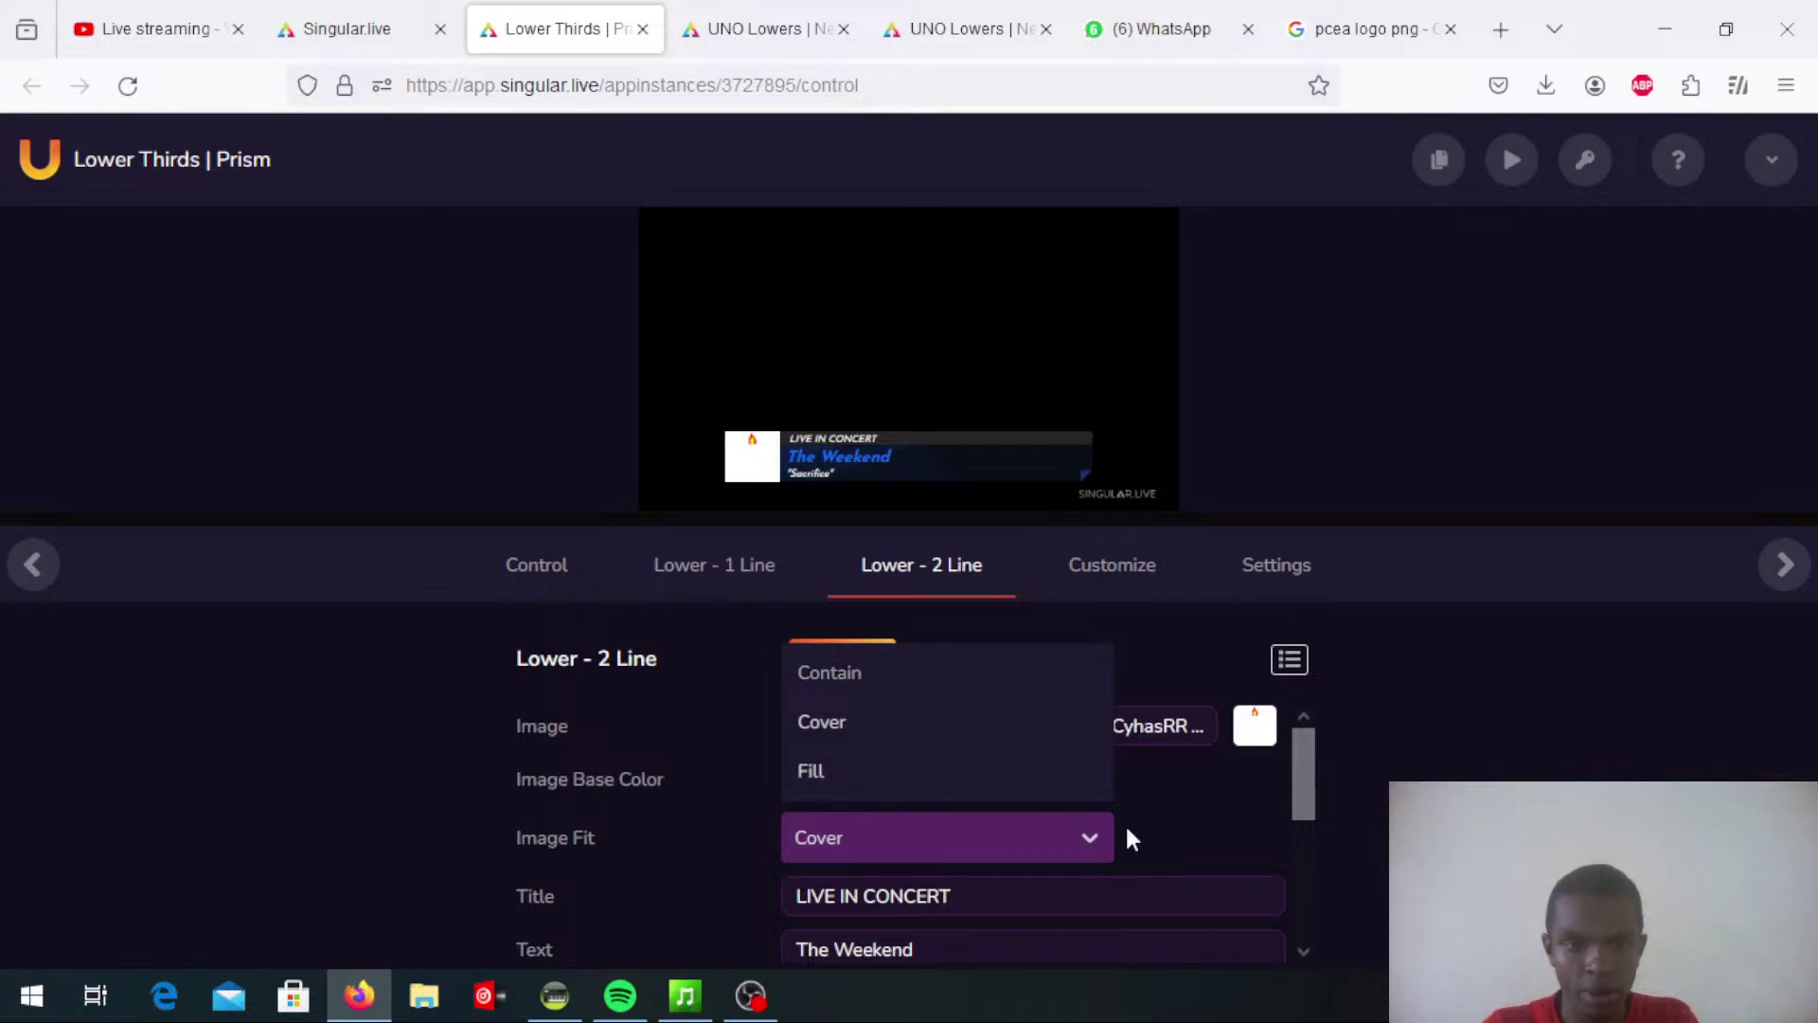
click(1166, 814)
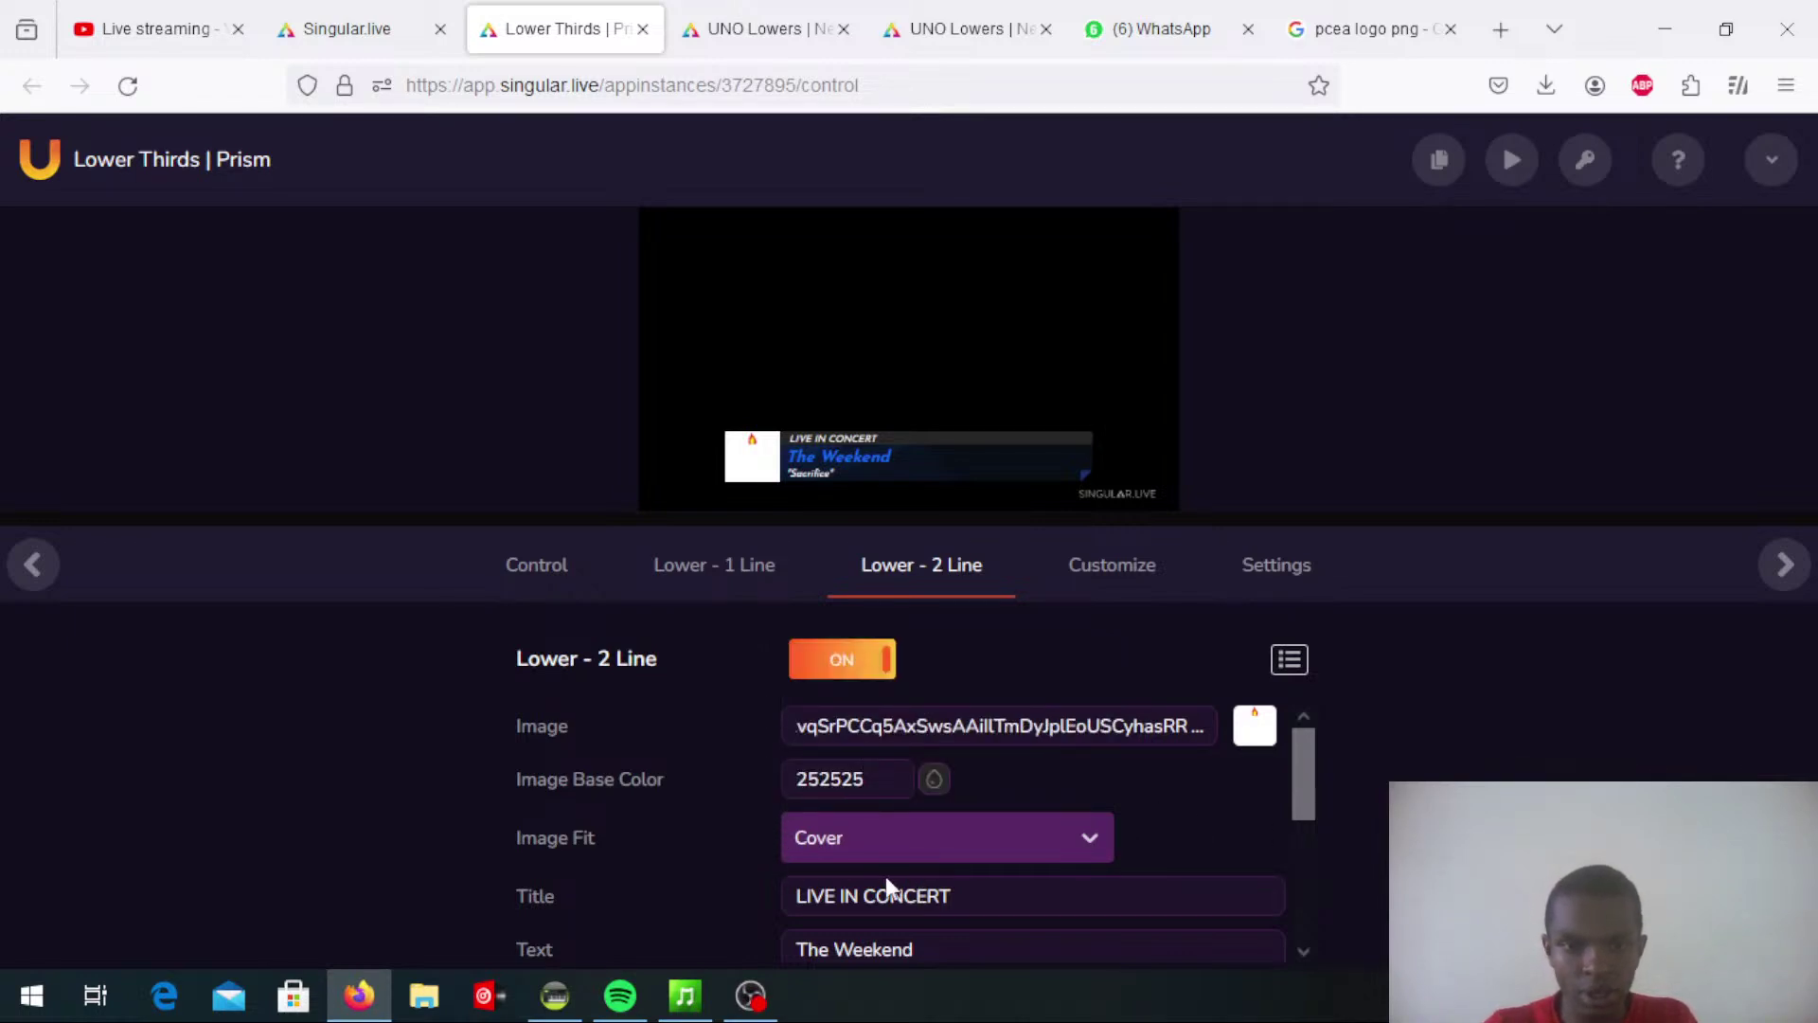
Set the Lower - 2 Line overlay's title to PREACHER
scroll(860, 878, down, 2)
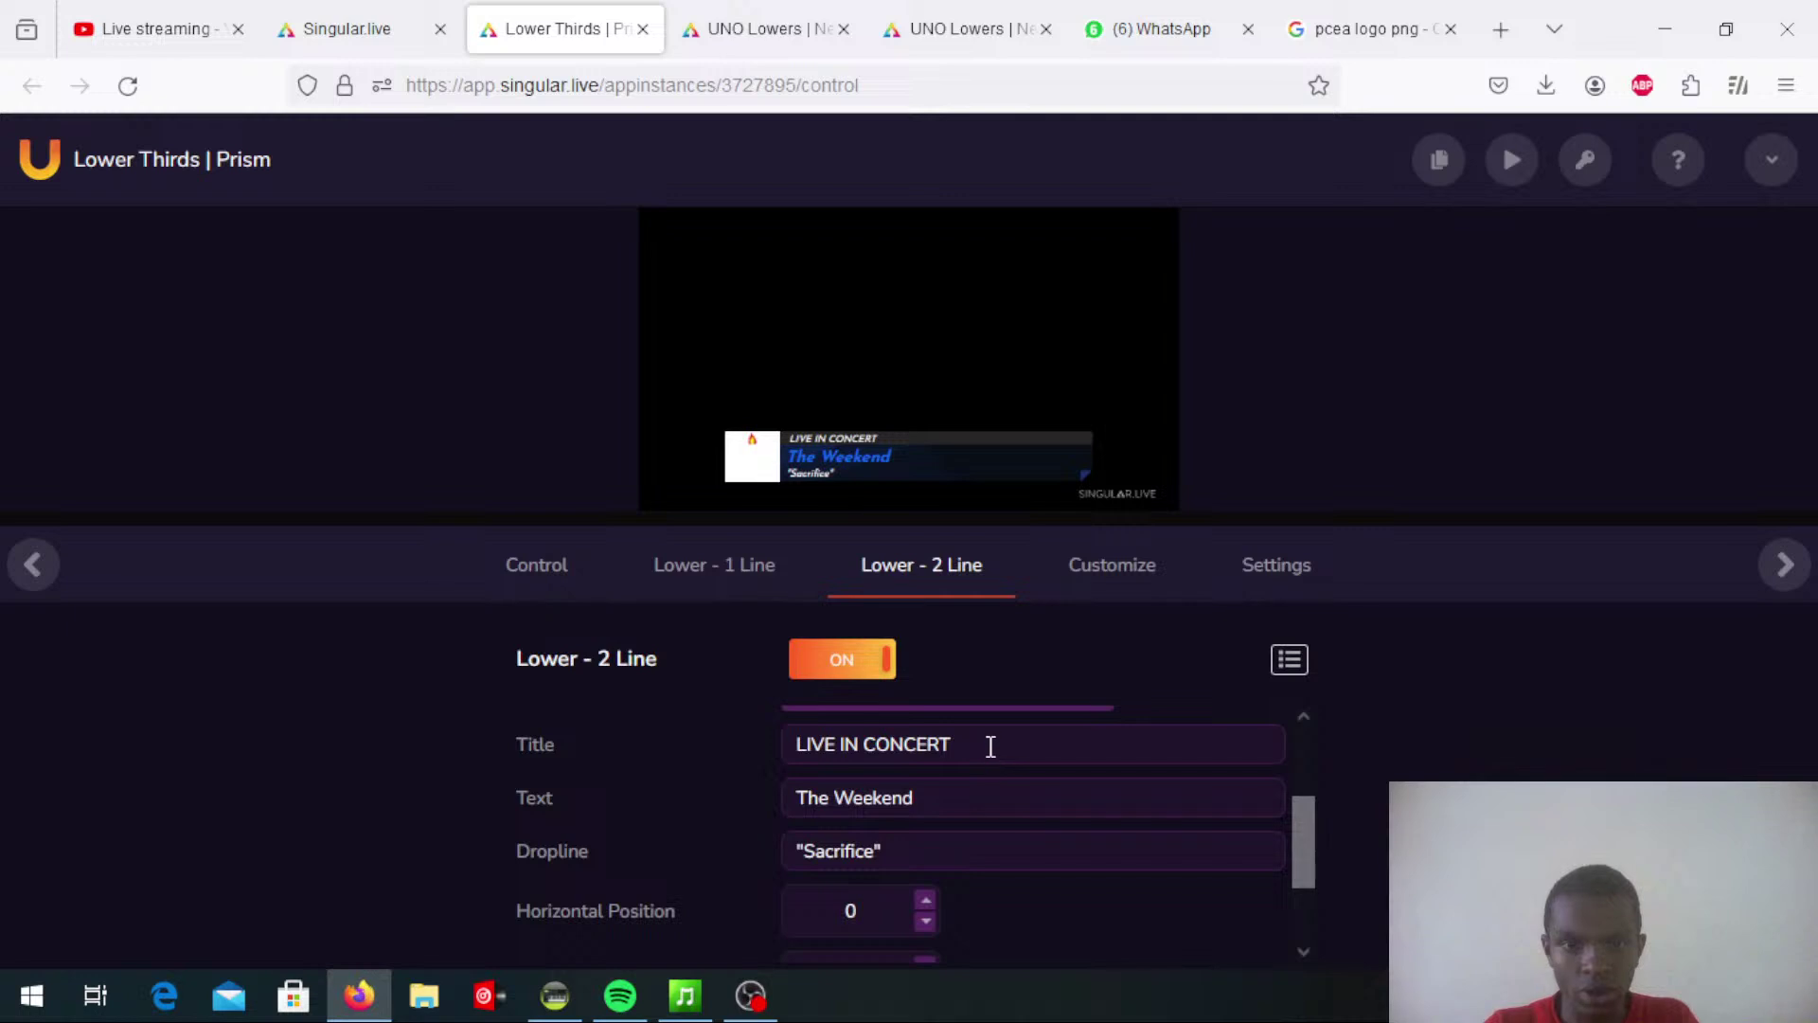
drag(990, 748, 512, 776)
text(p)
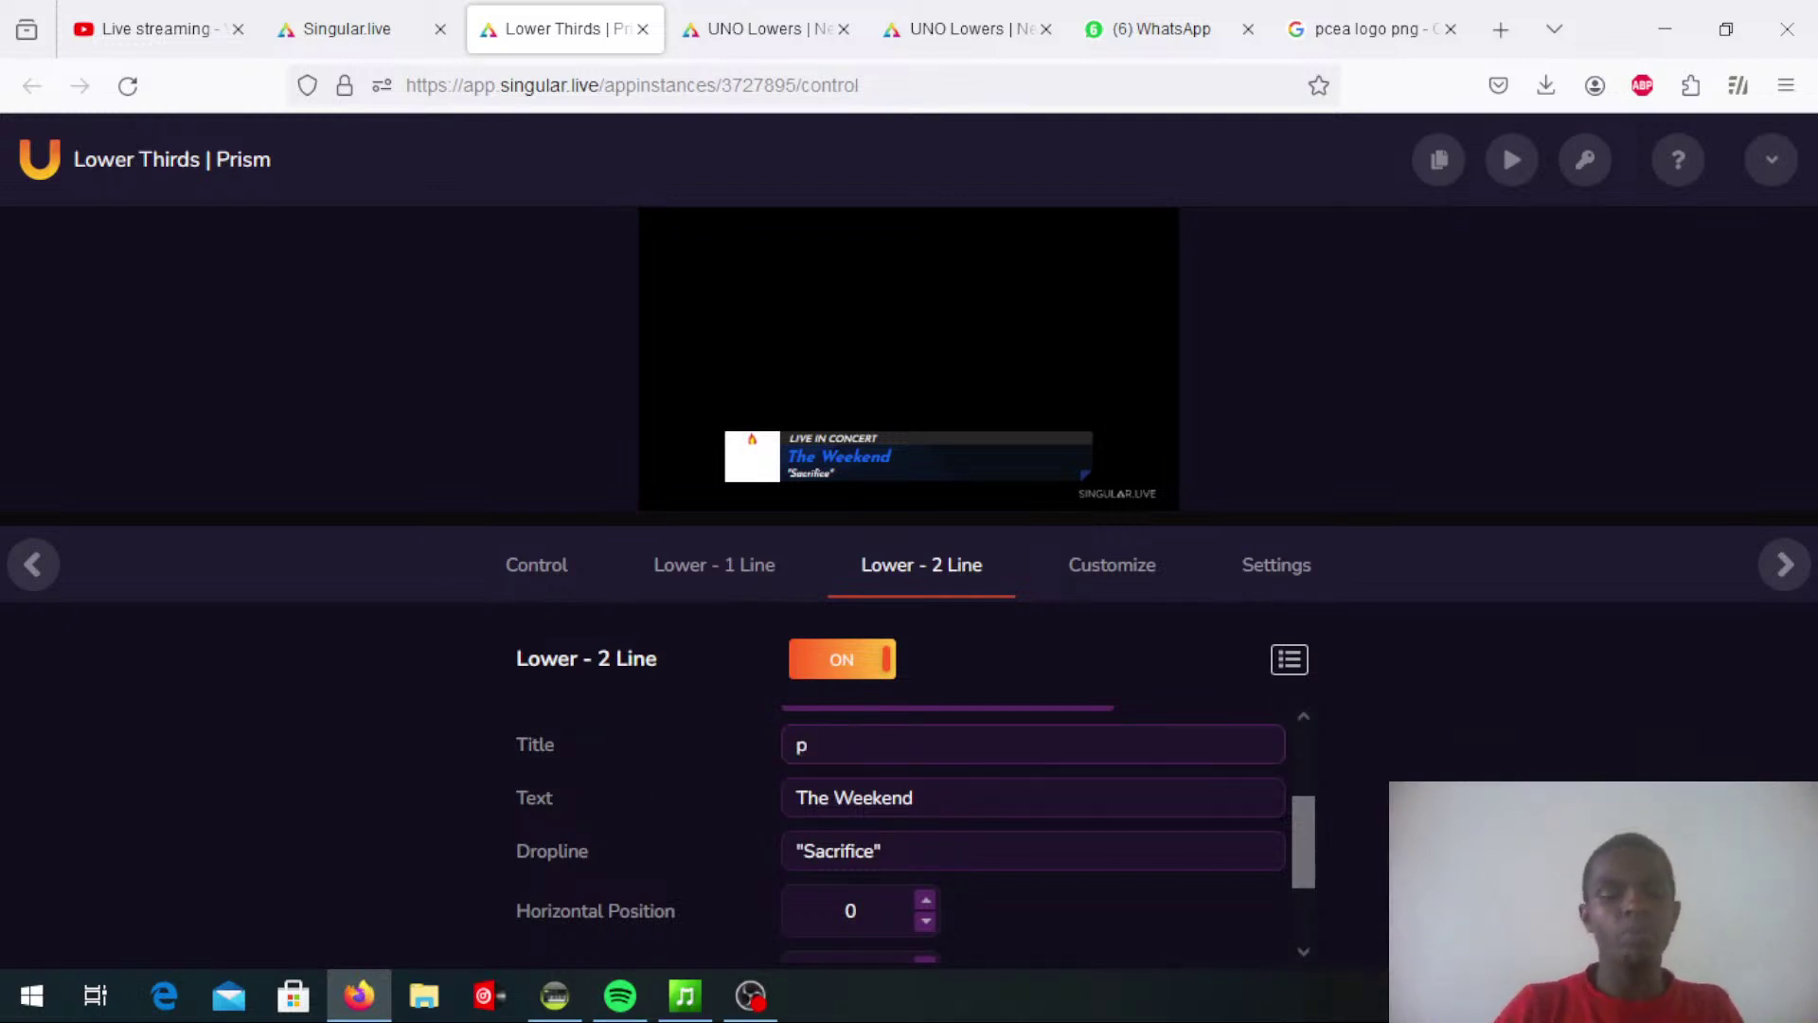
text(re)
key(BackSpace)
key(BackSpace)
key(BackSpace)
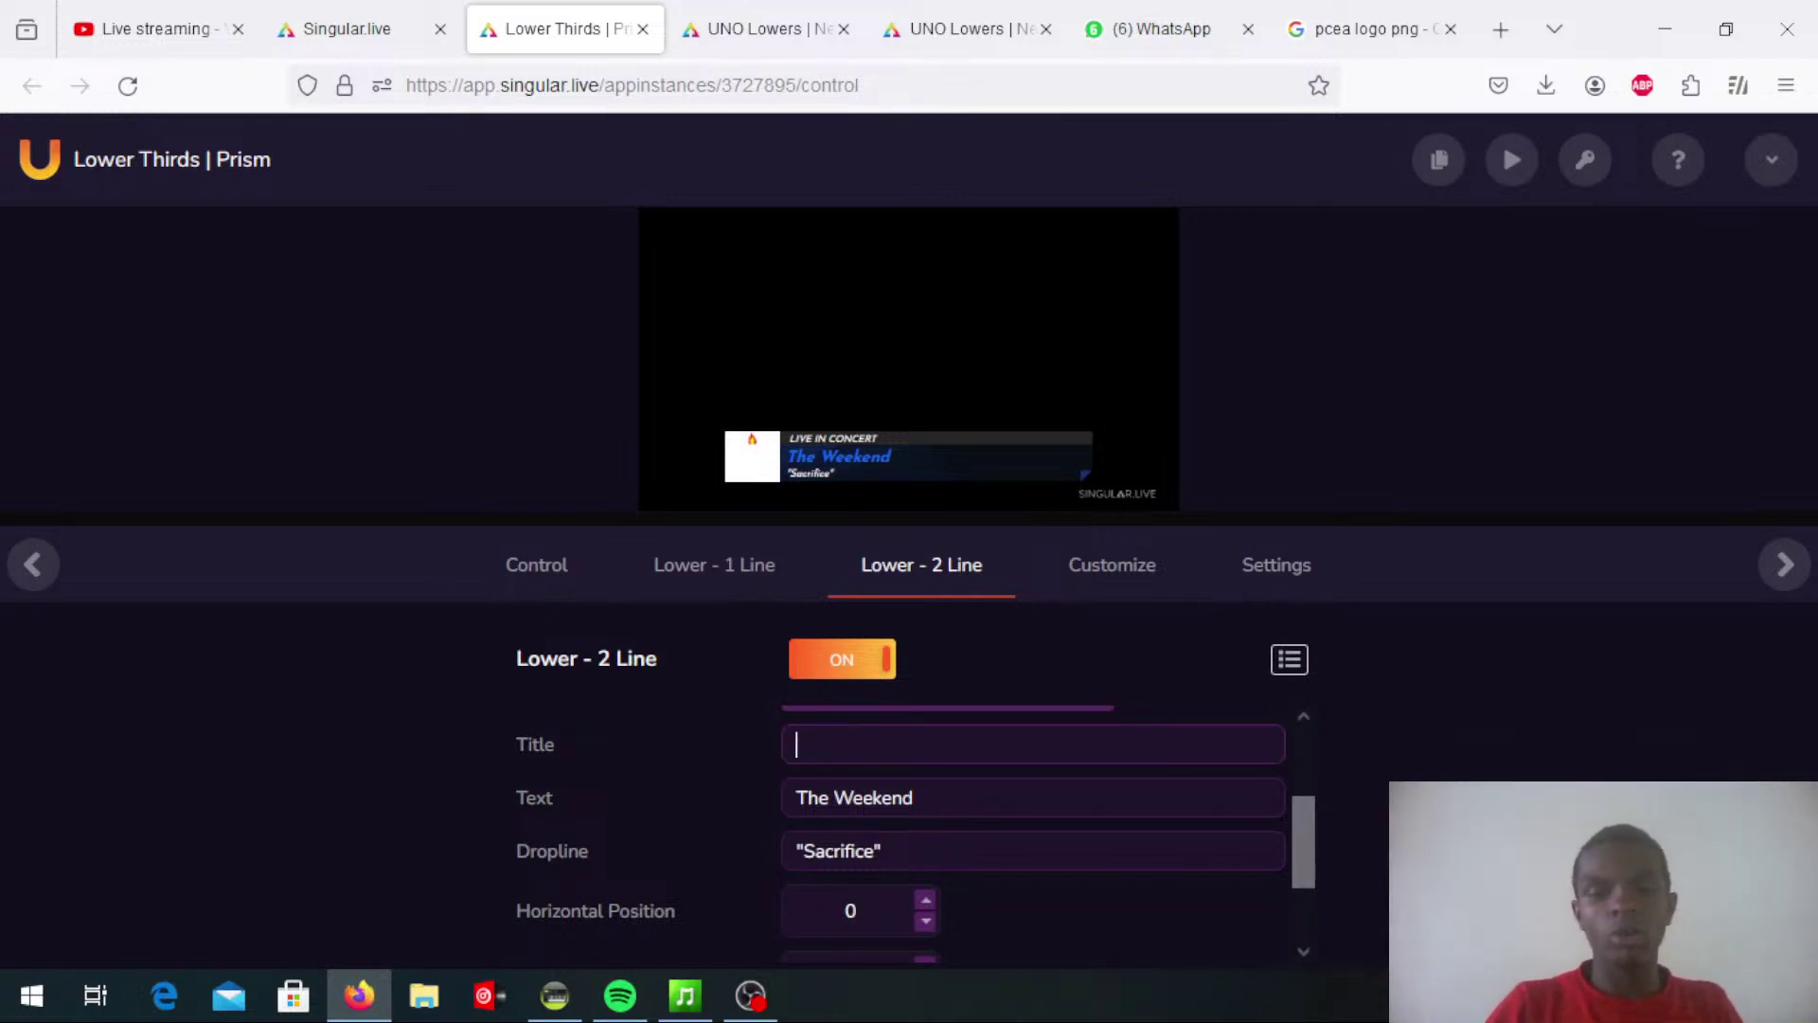
text(prea)
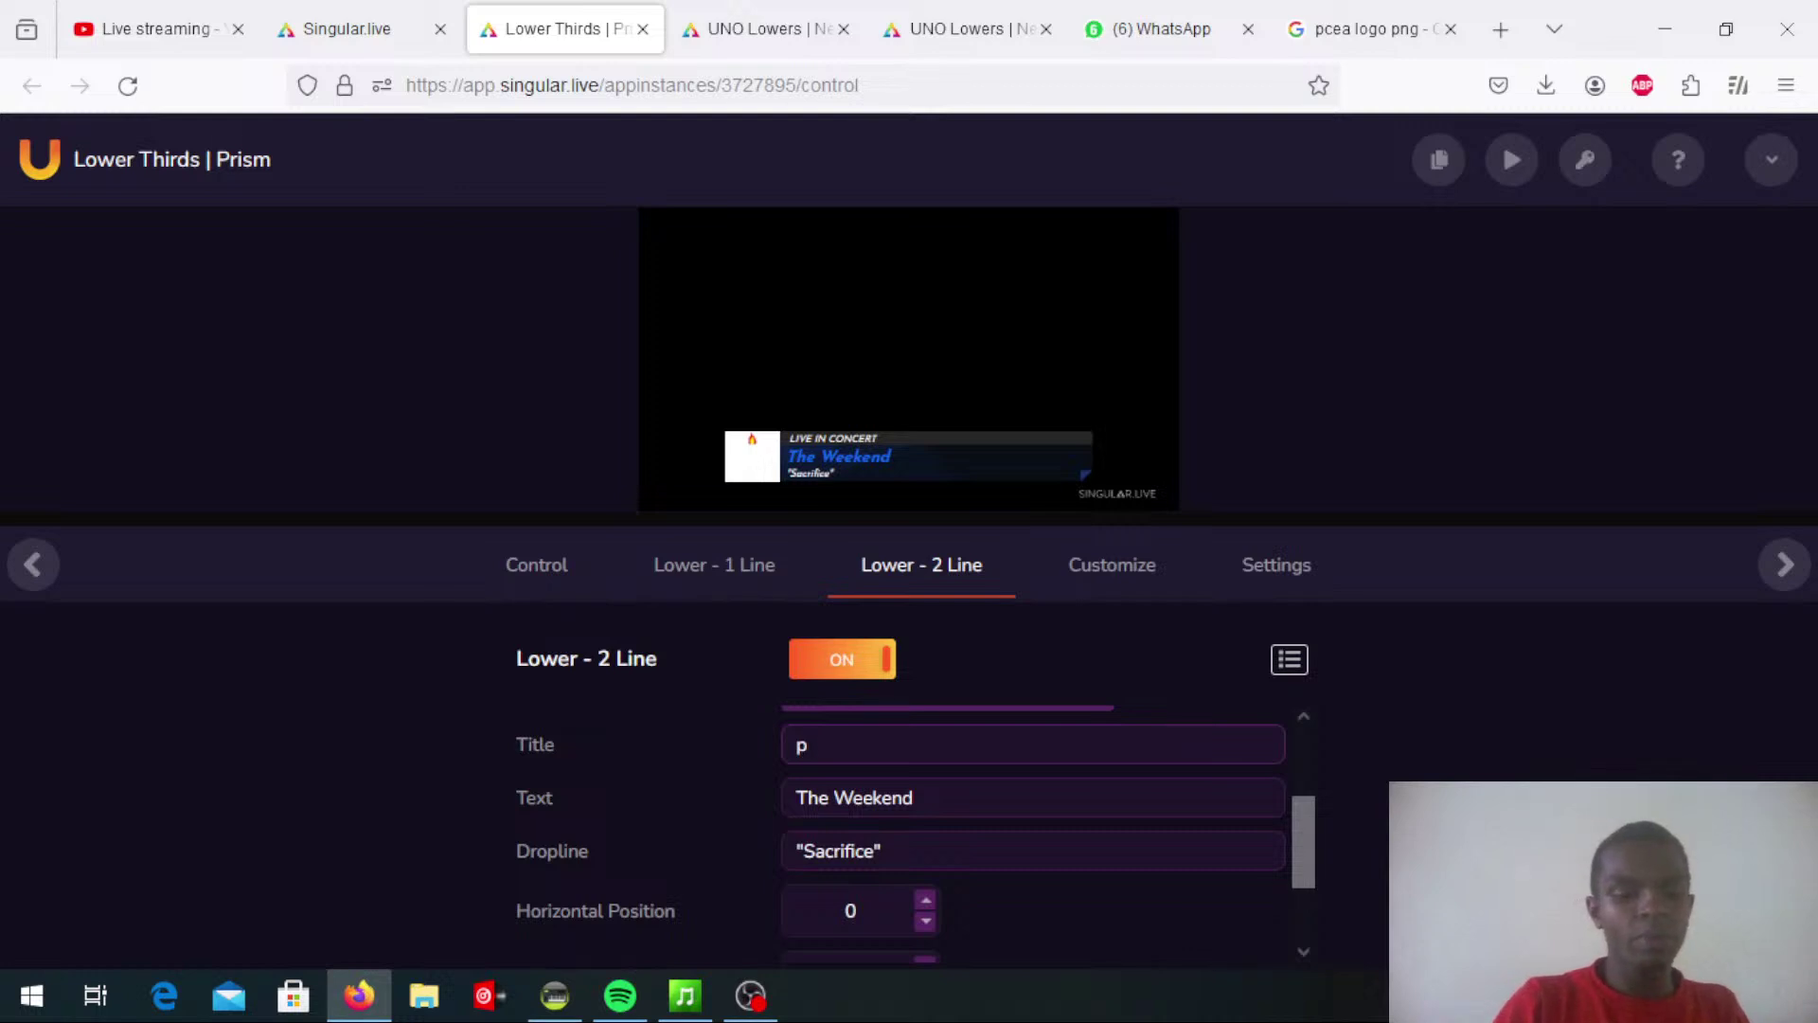
key(BackSpace)
key(BackSpace)
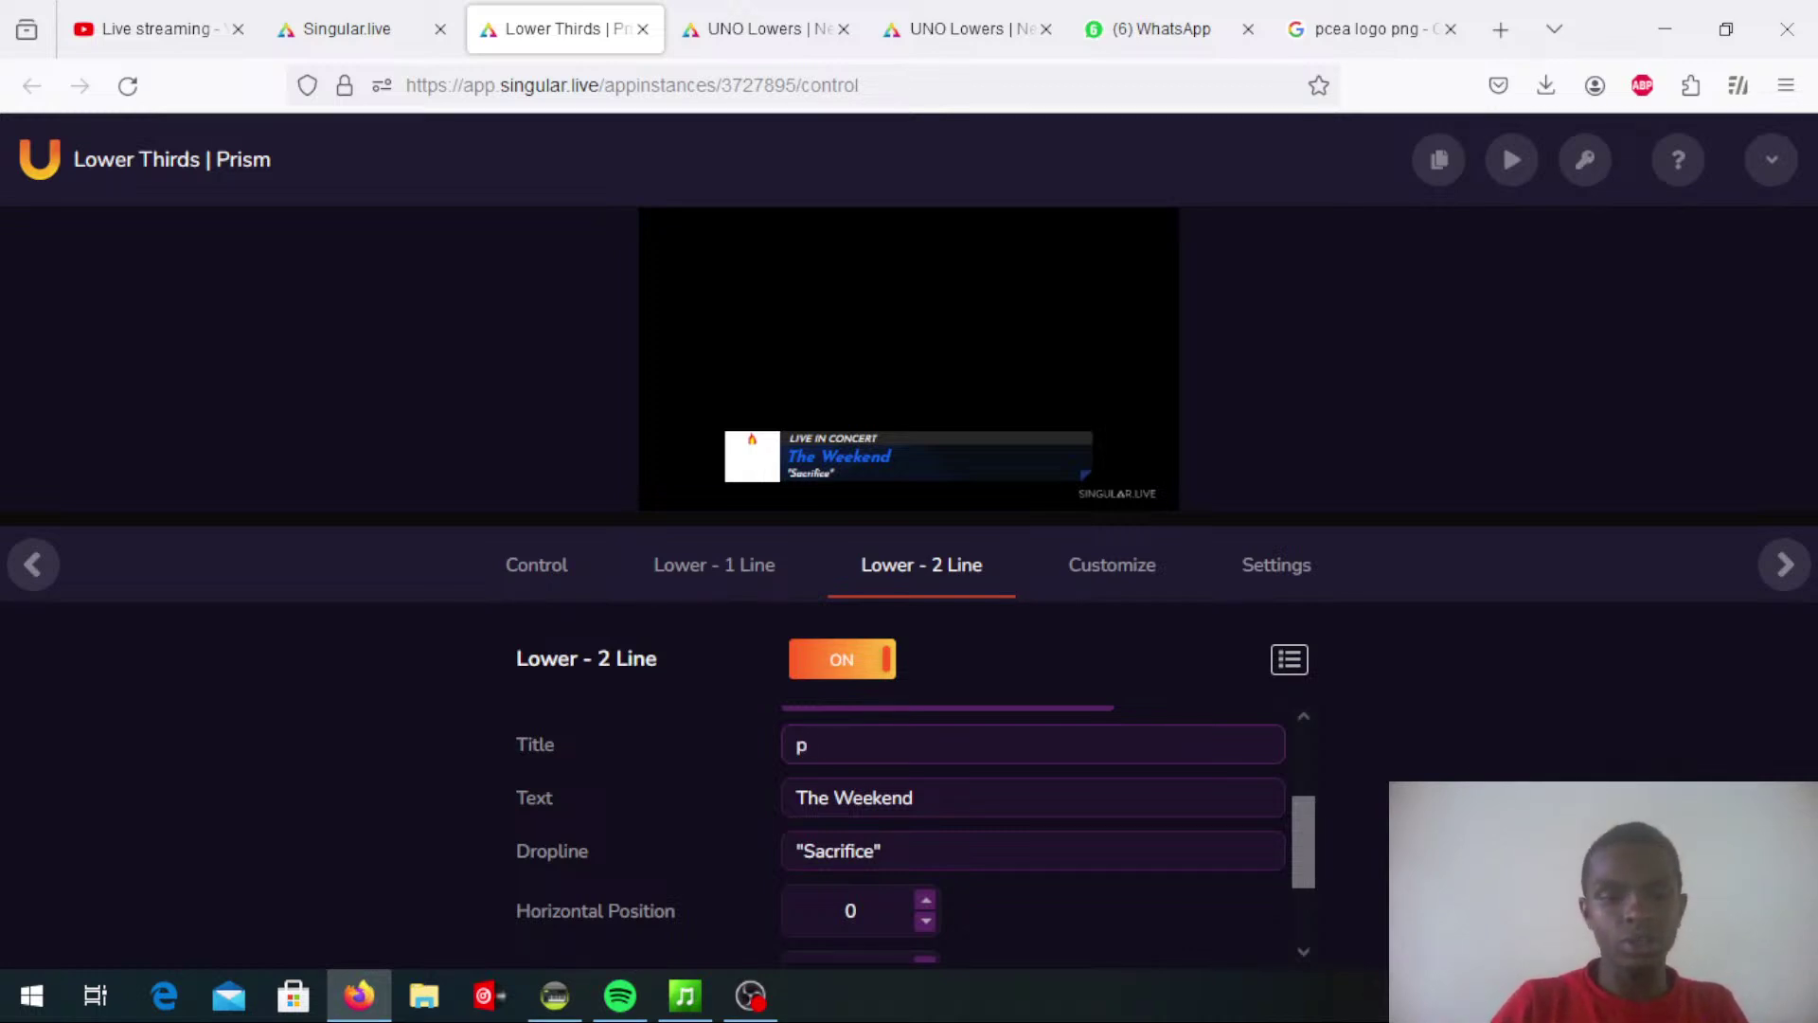
text(REACHER)
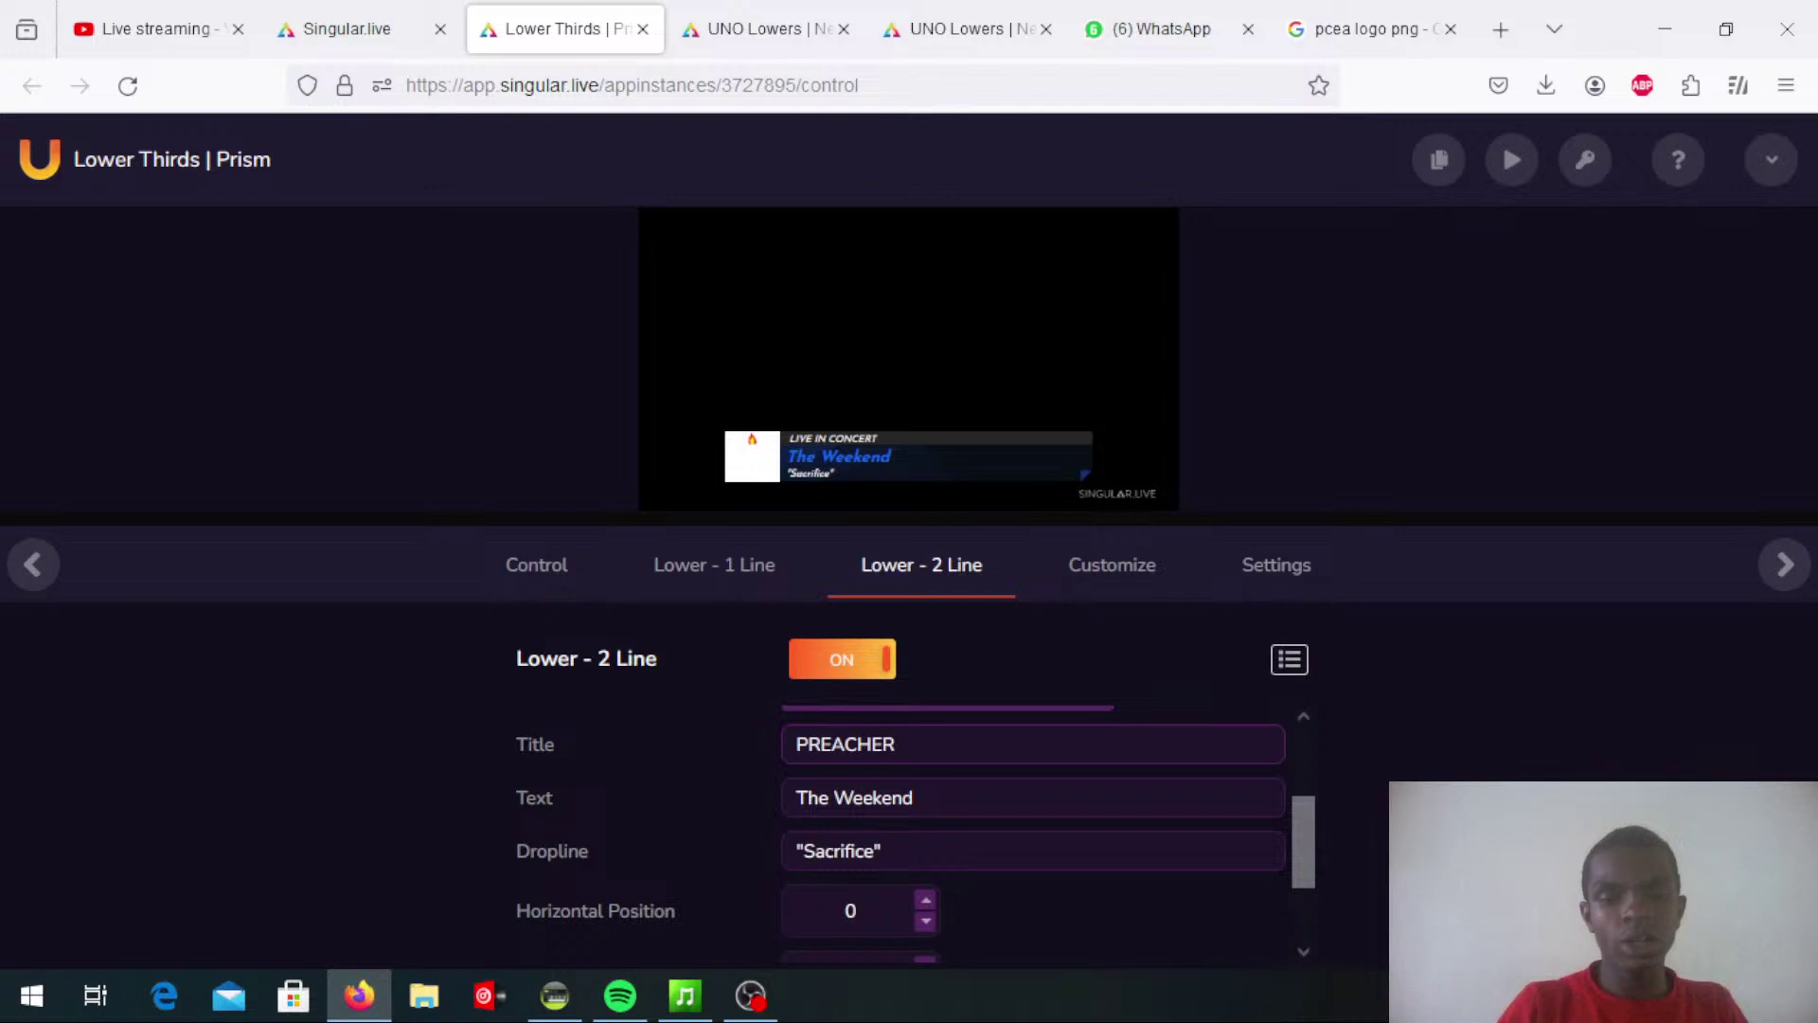
key(BackSpace)
key(BackSpace)
key(BackSpace)
key(BackSpace)
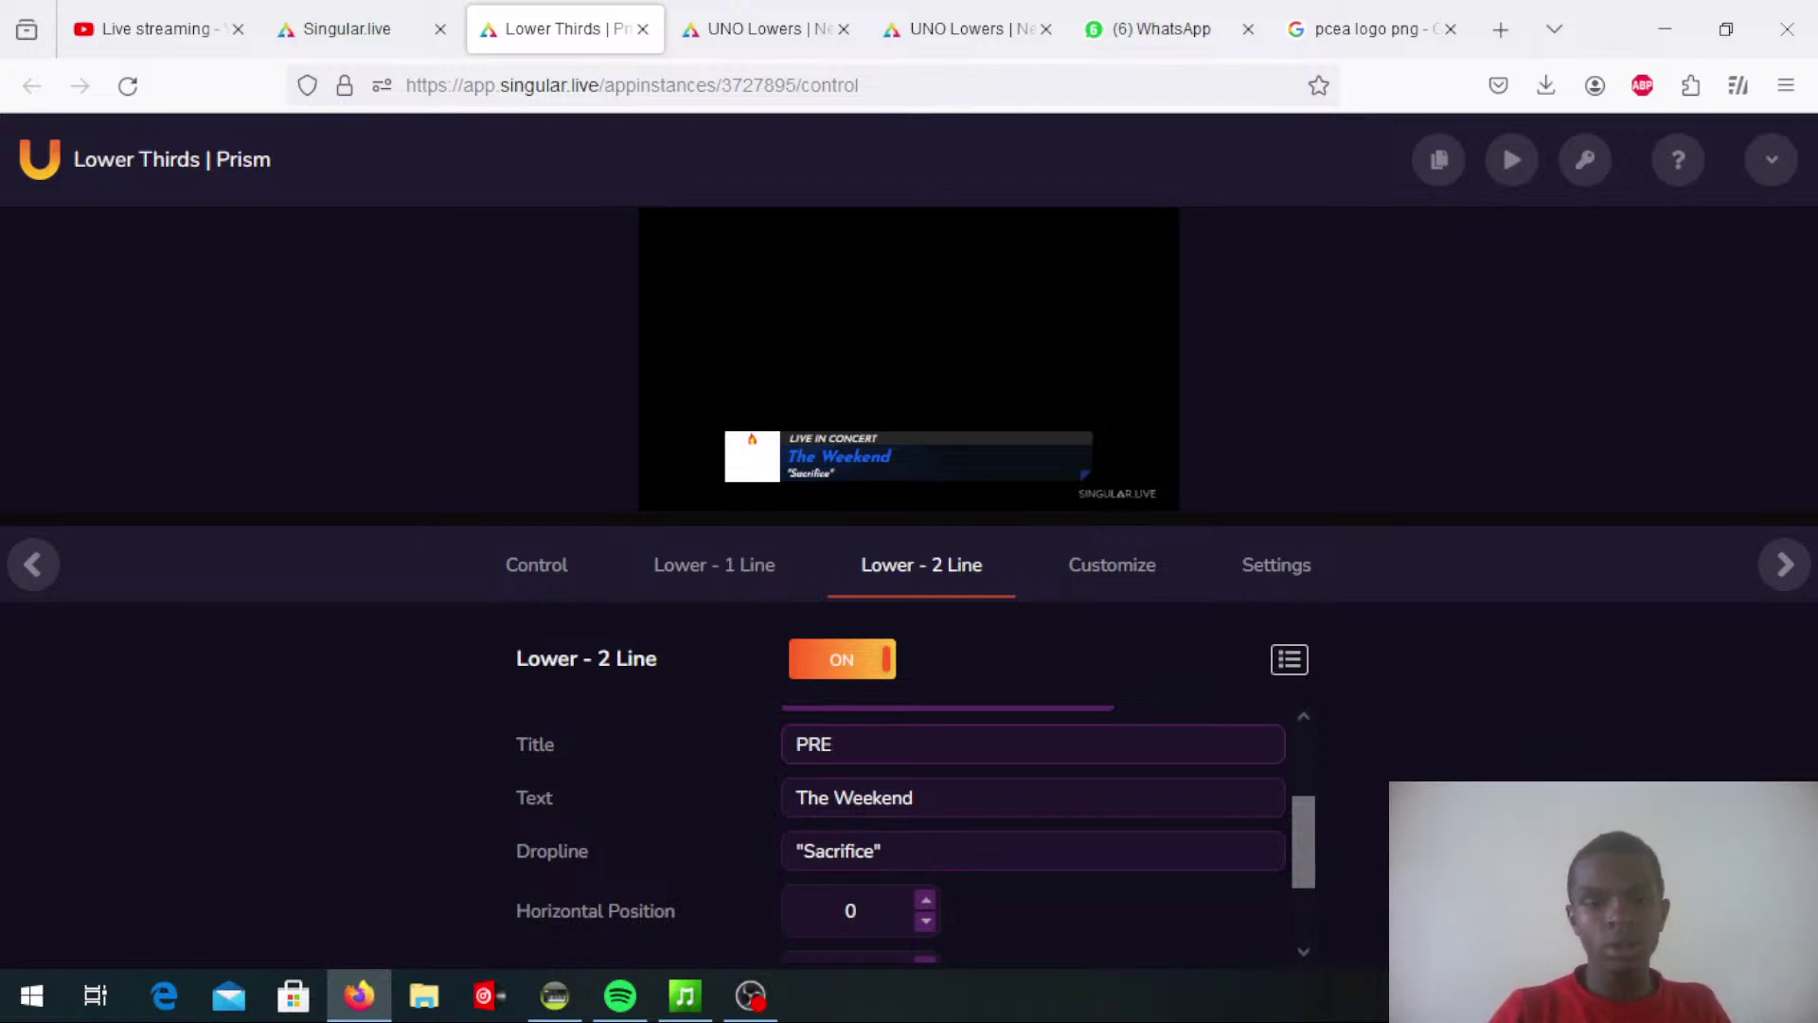
text(ACHER)
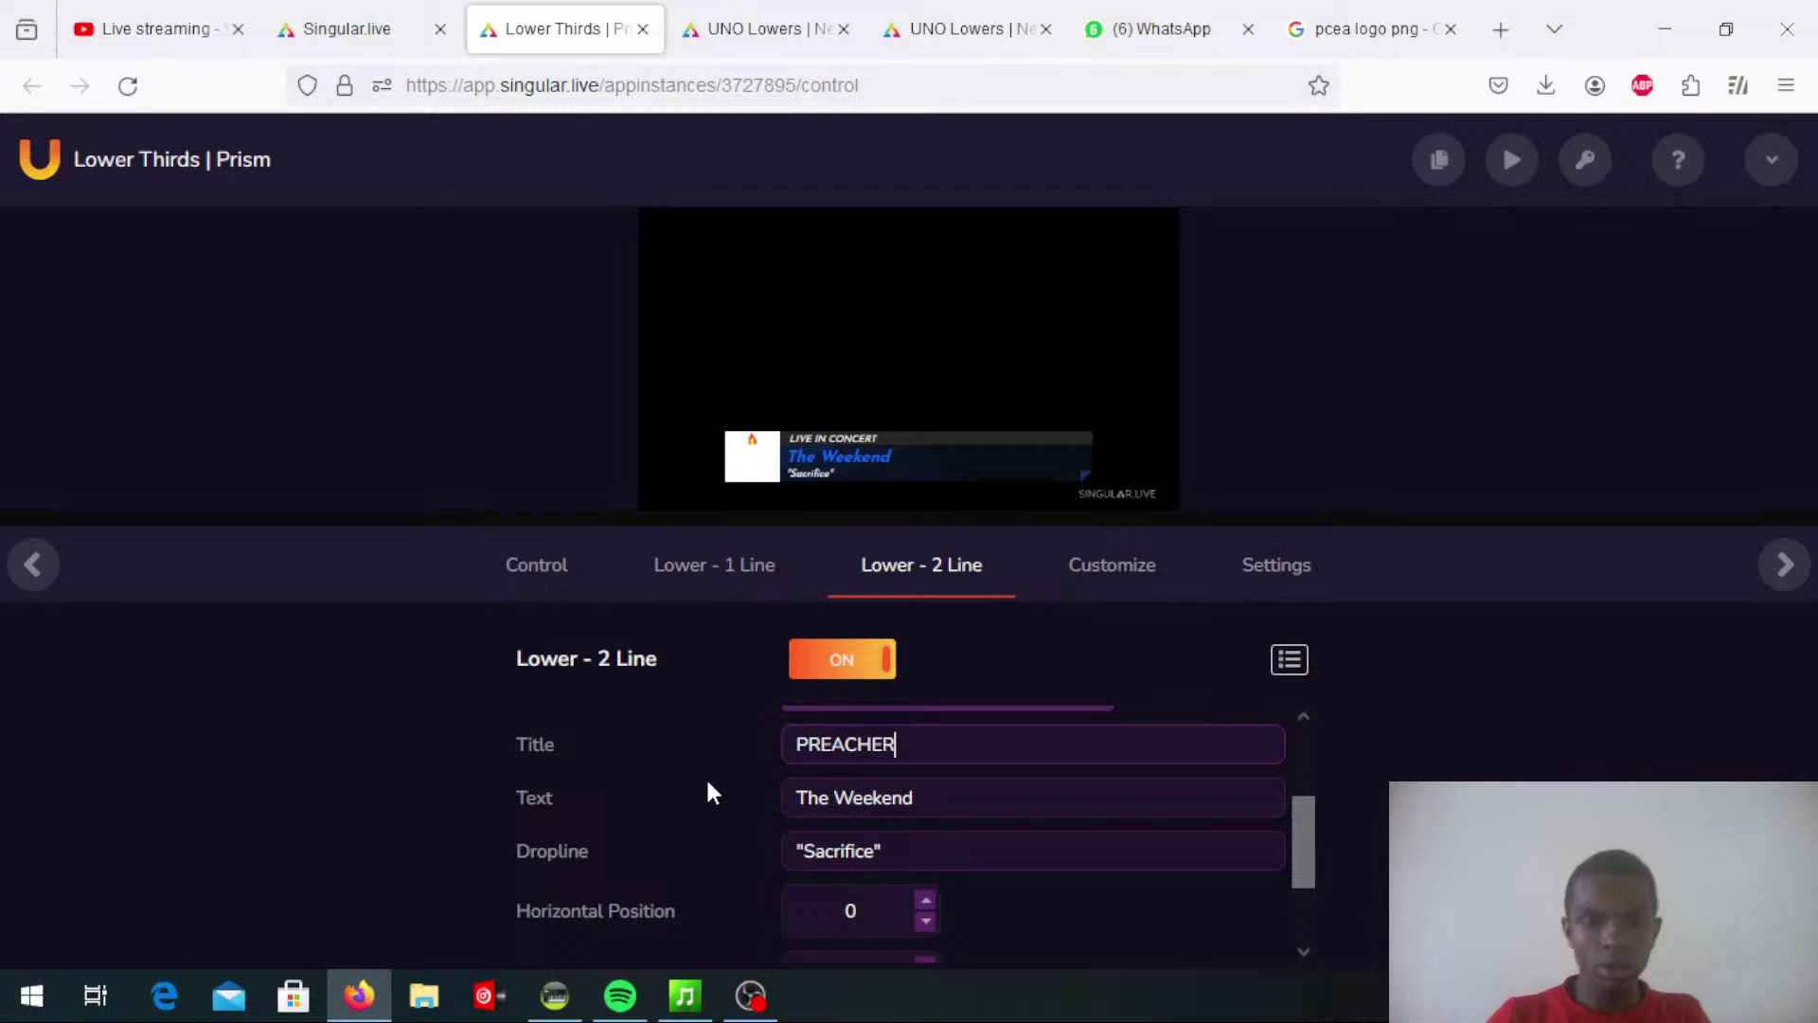
Replace the Lower - 2 Line overlay's main text with the preacher's title and first name, capitalizing the name's initial
drag(938, 797, 651, 804)
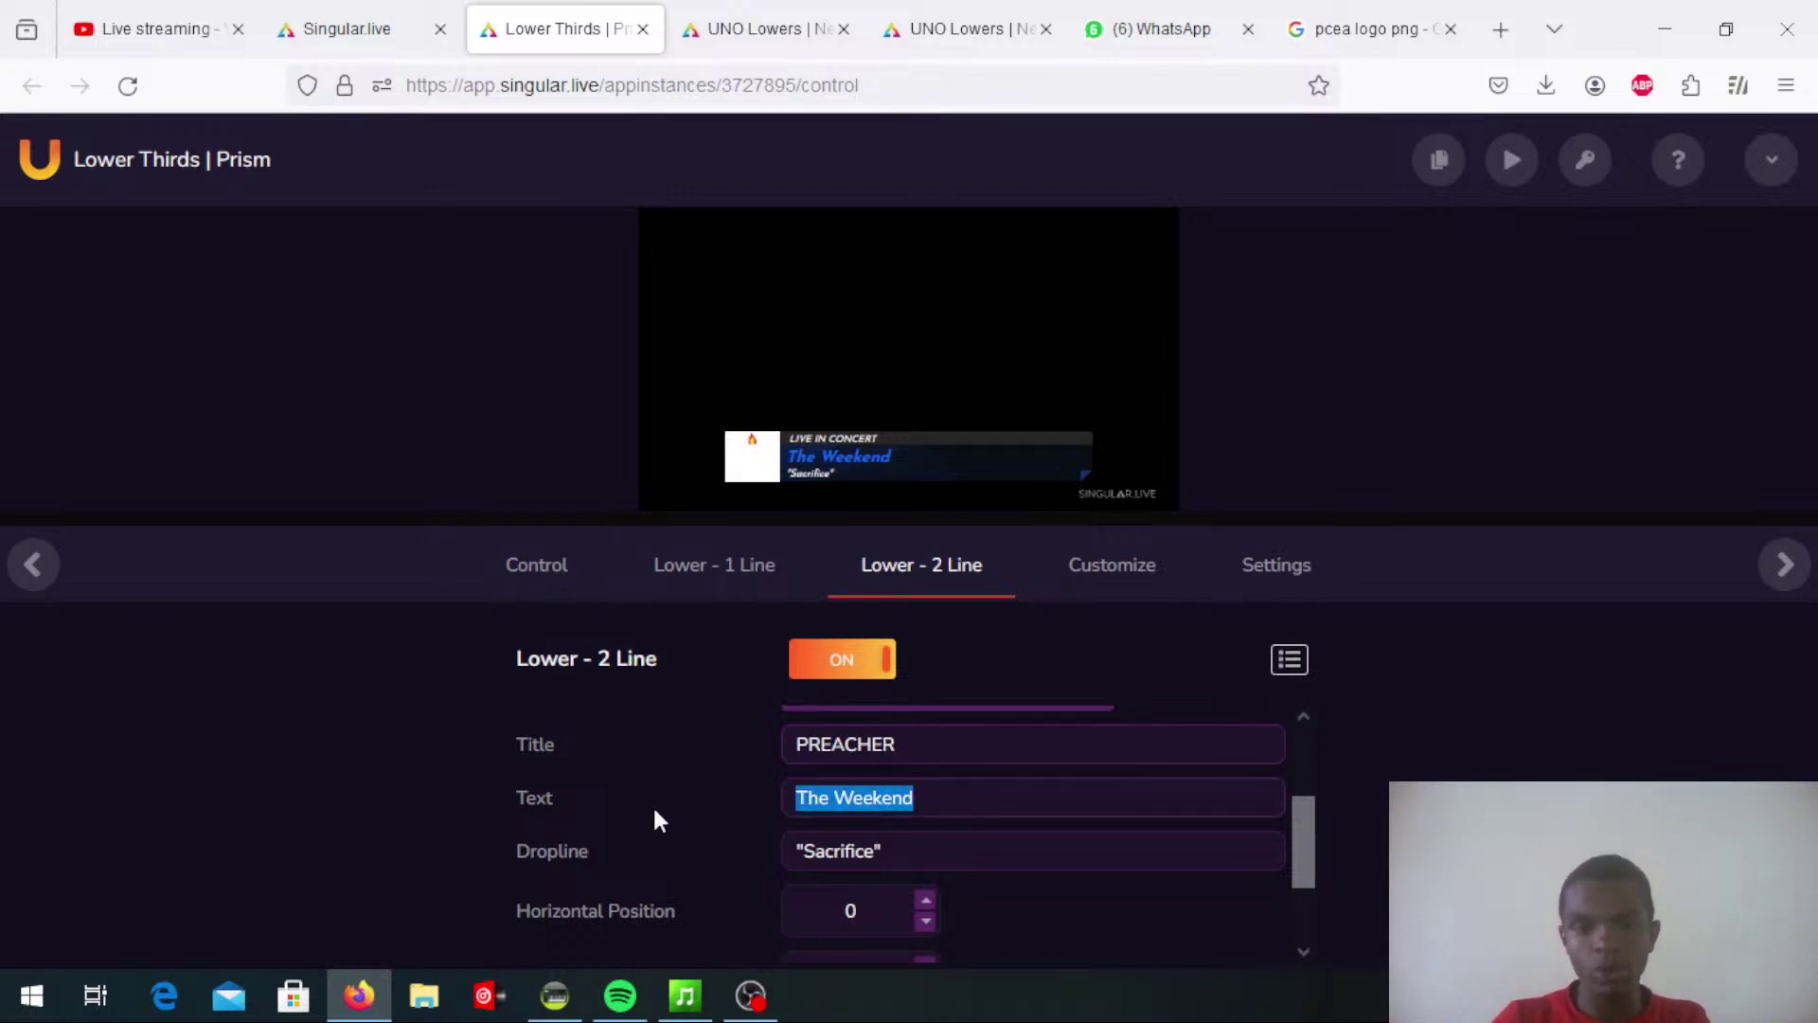
text(REV. joseph)
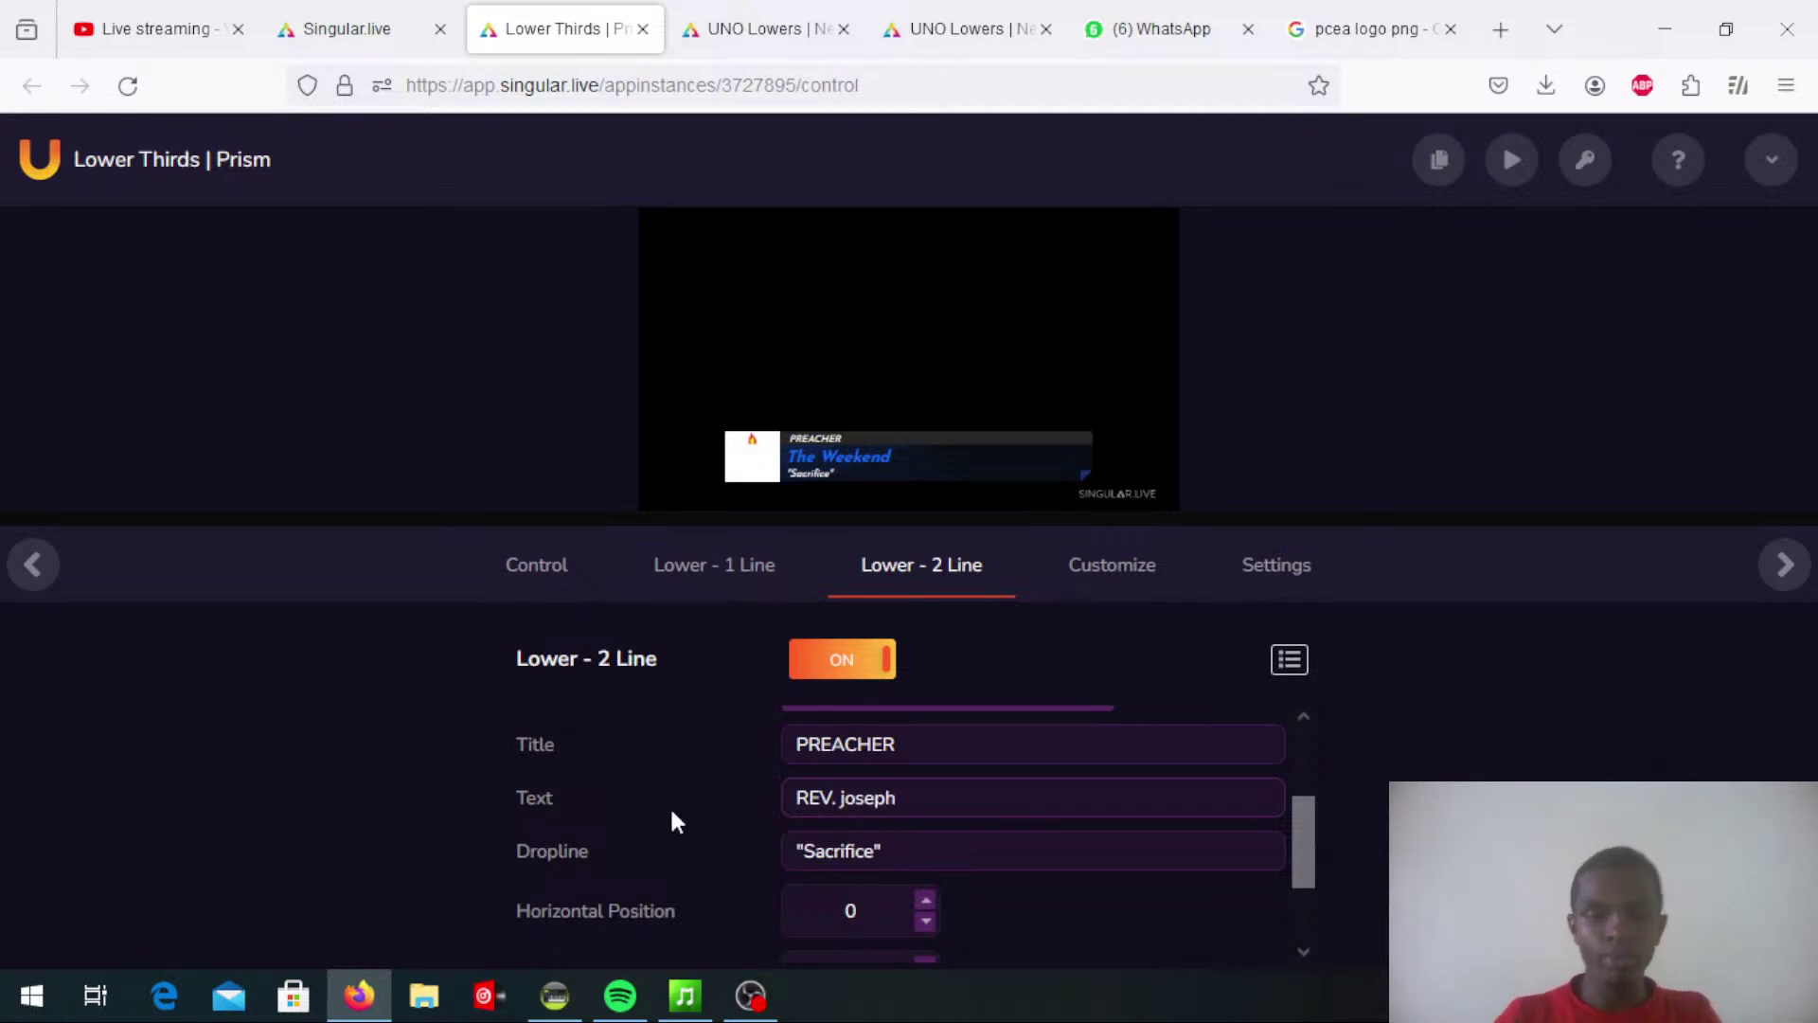
click(845, 797)
key(BackSpace)
text(J)
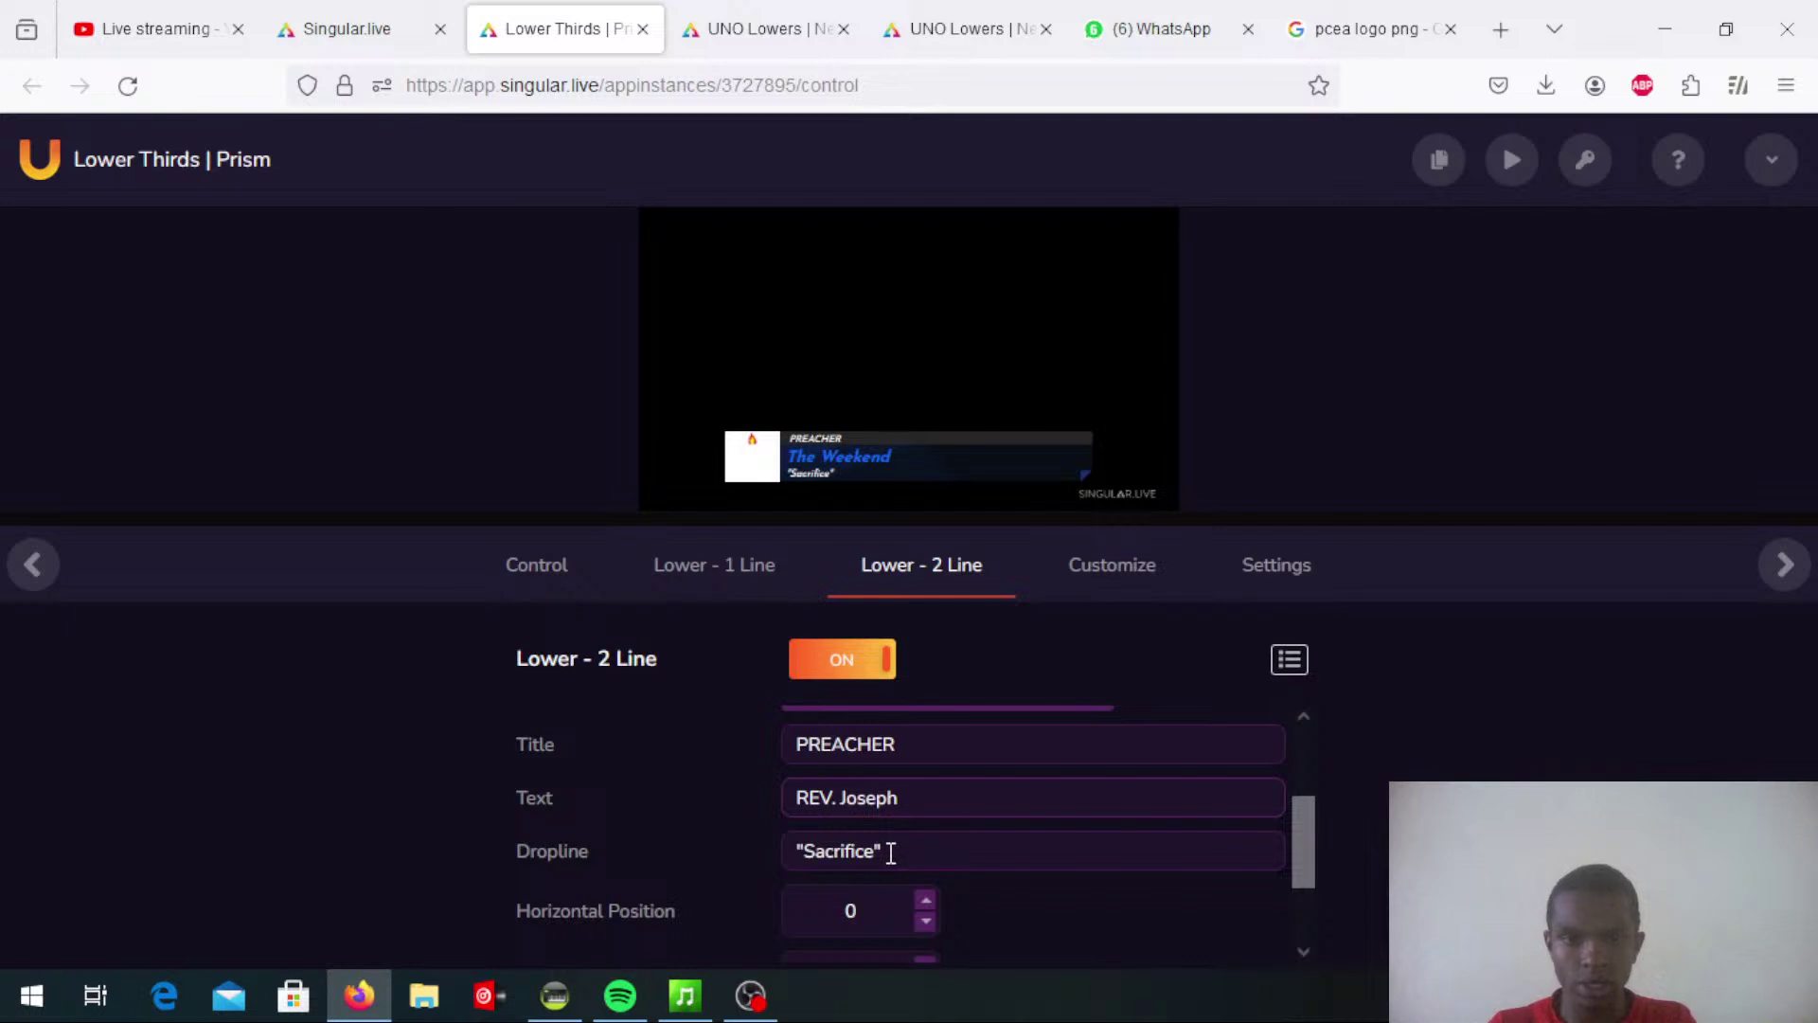
scroll(990, 763, up, 3)
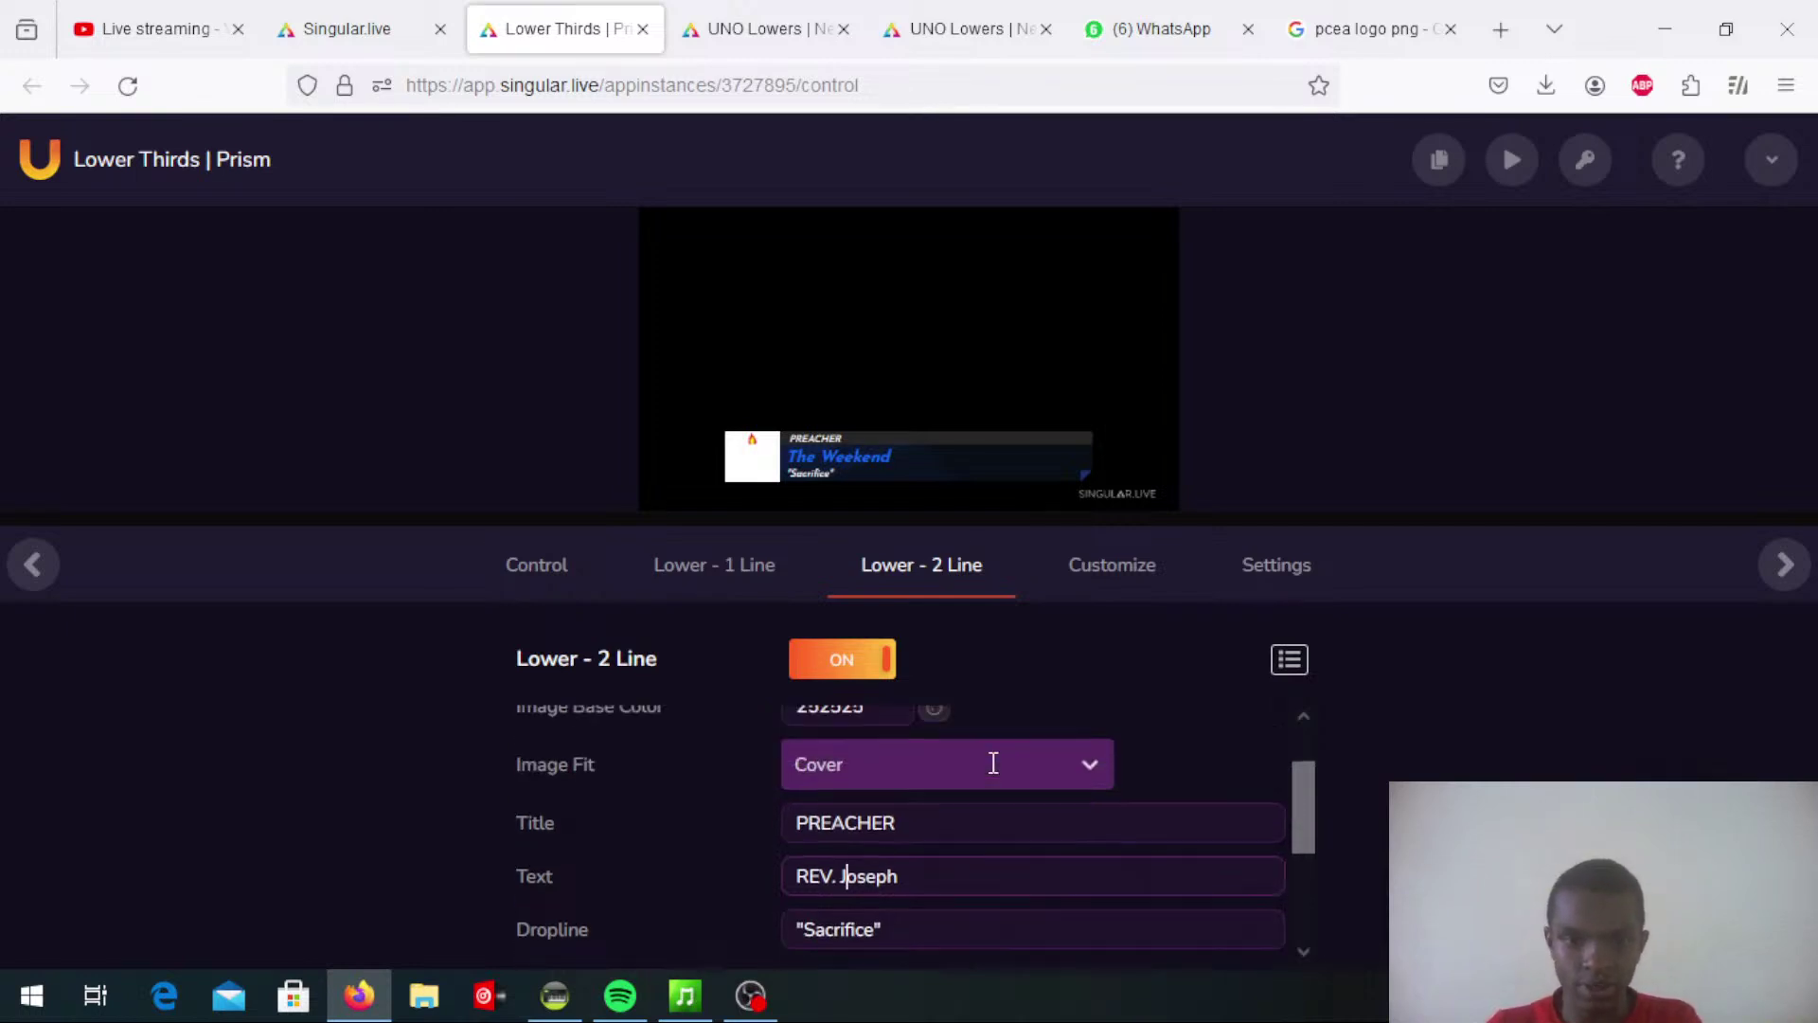
scroll(989, 756, down, 4)
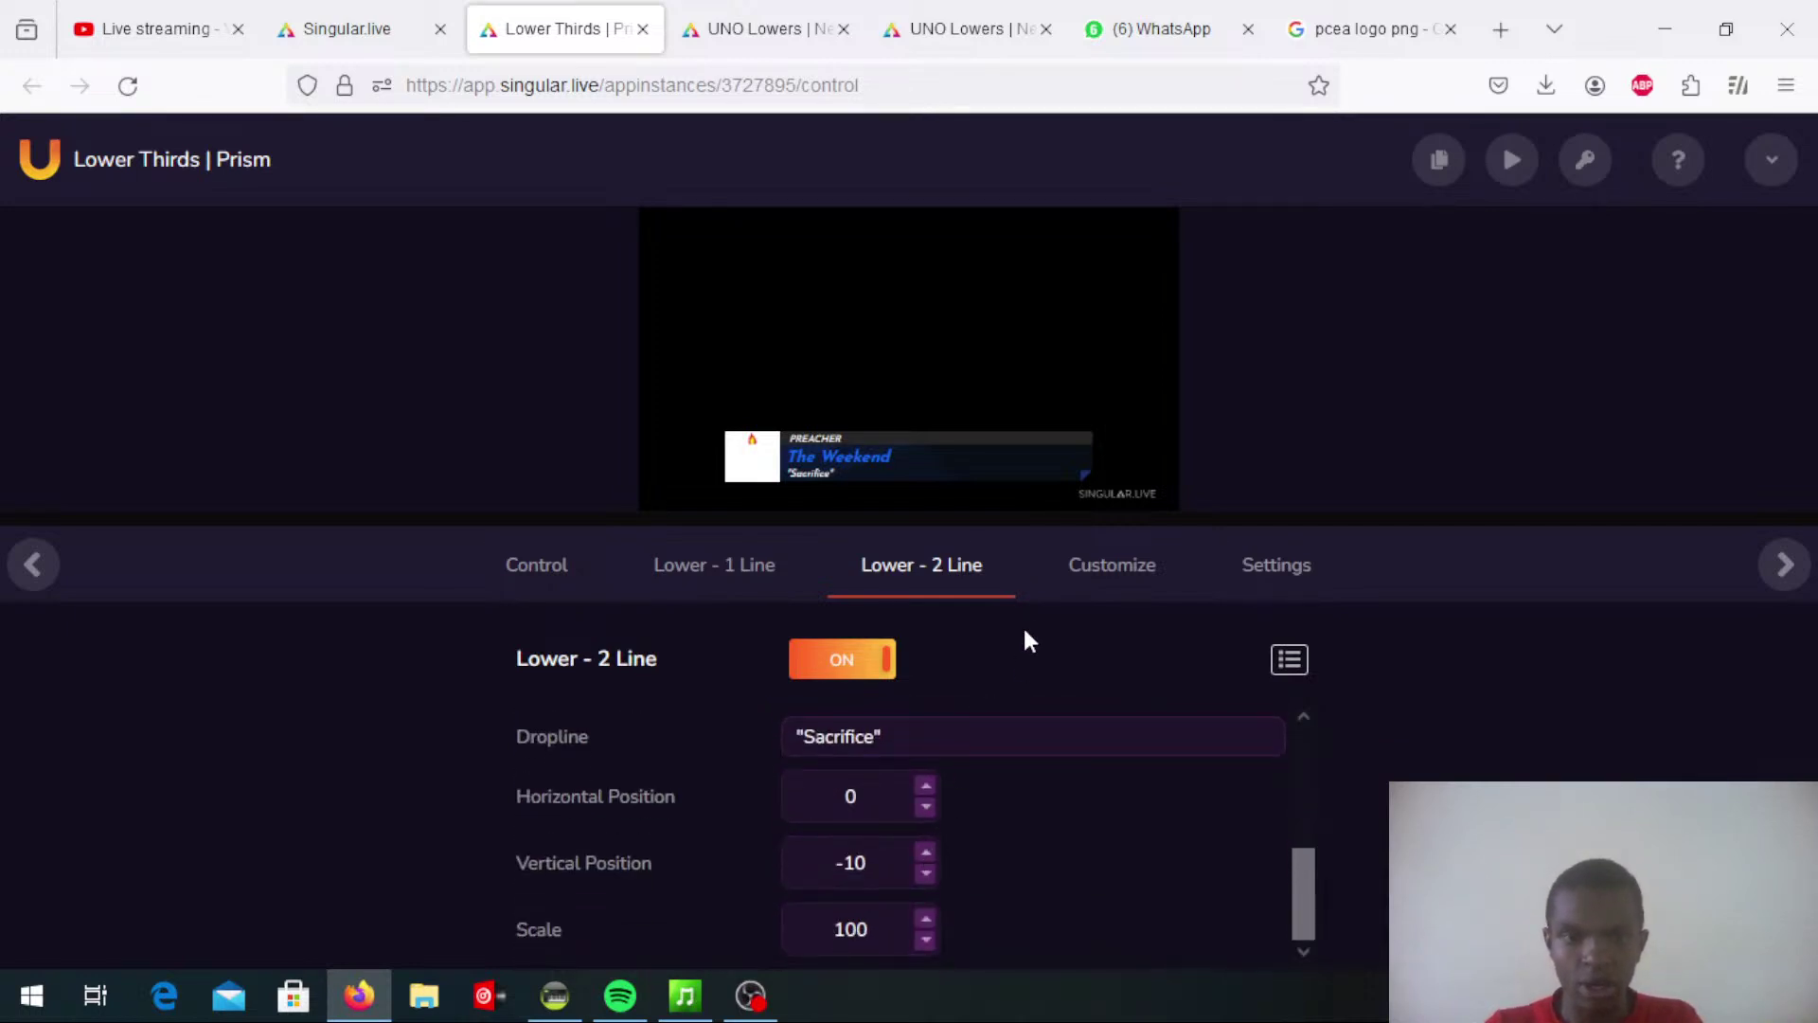
Examine the template's overlay color options and its general interface settings
click(1135, 585)
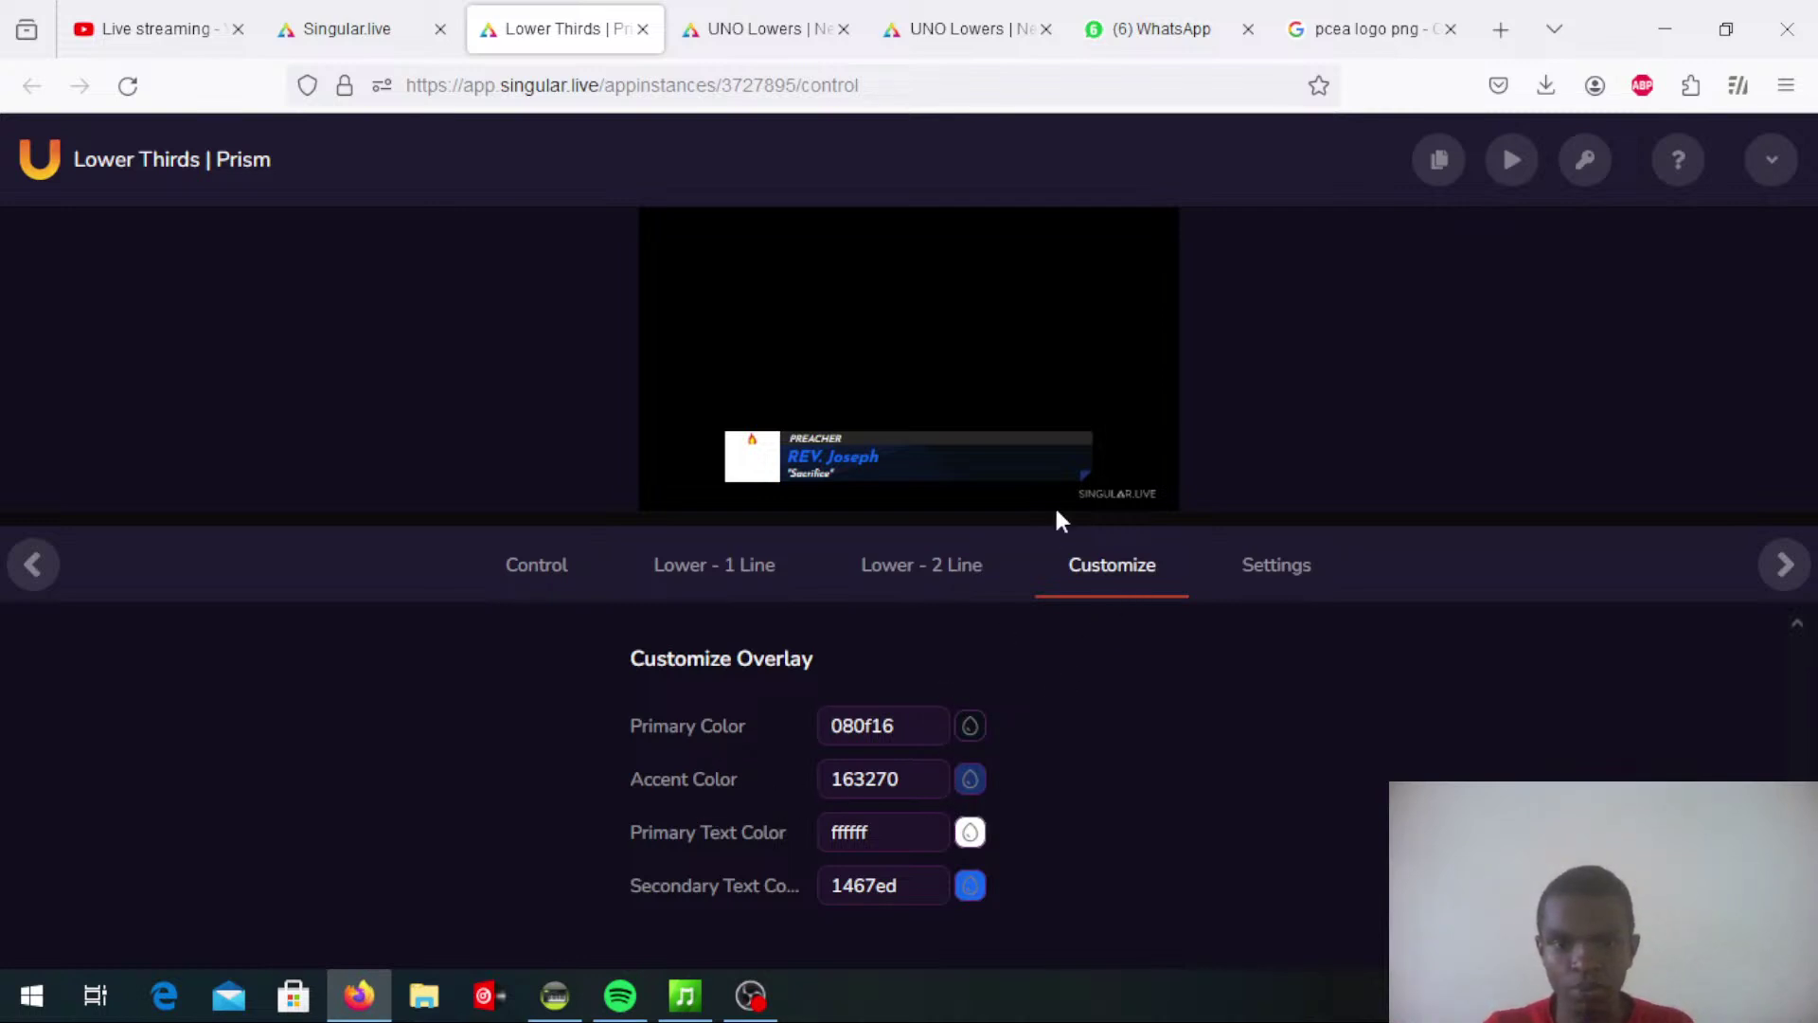
click(1279, 572)
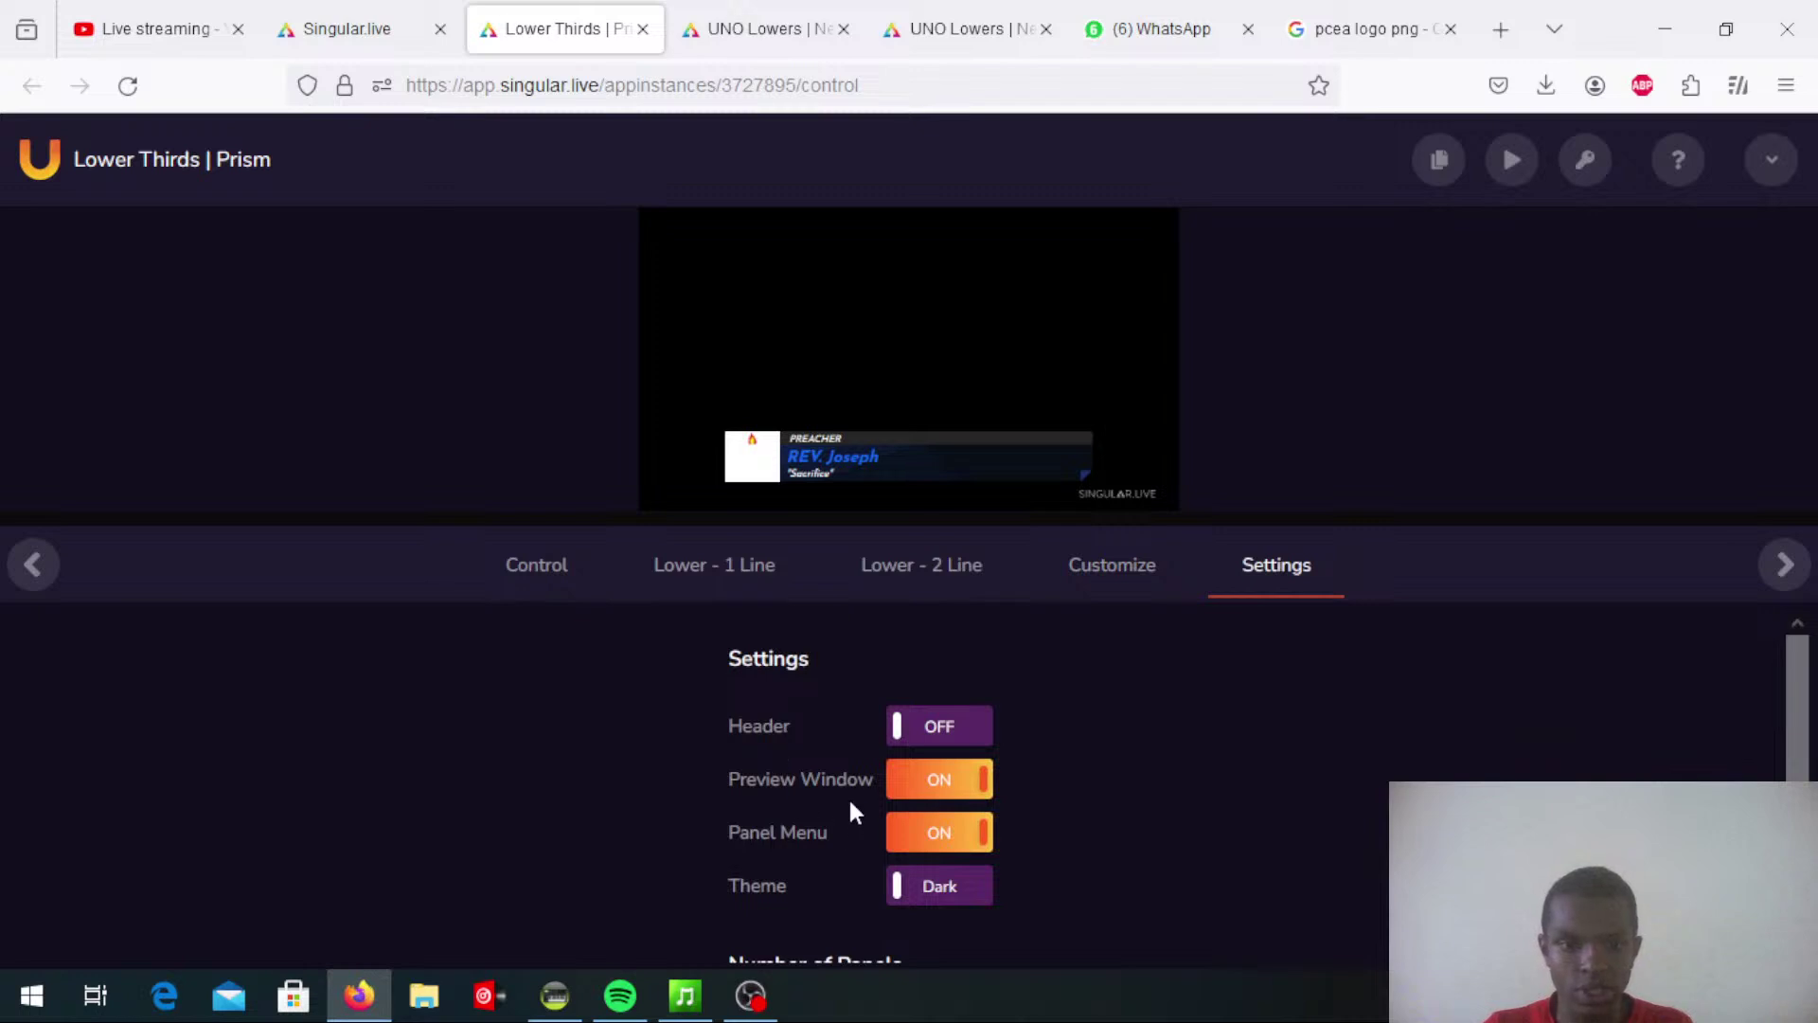
scroll(915, 769, down, 2)
scroll(912, 757, up, 2)
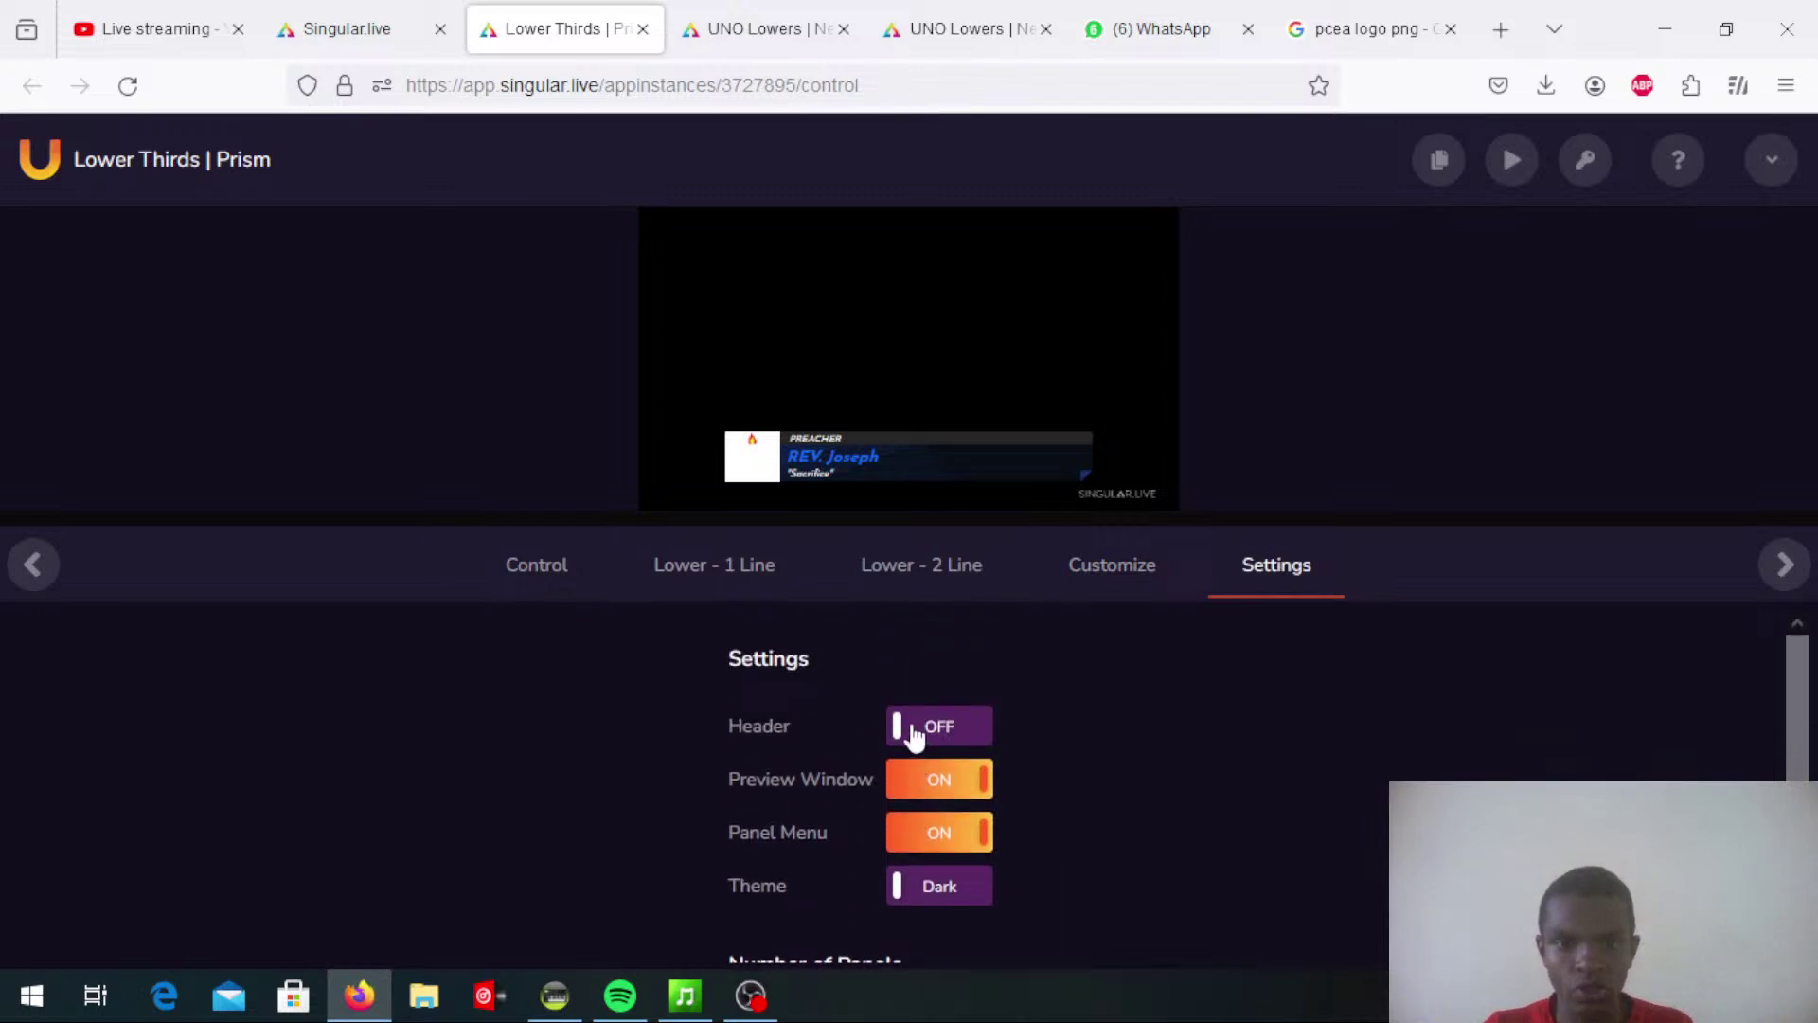
Try the Header and Theme switches in the control app's settings and return them to Off and Dark
click(914, 727)
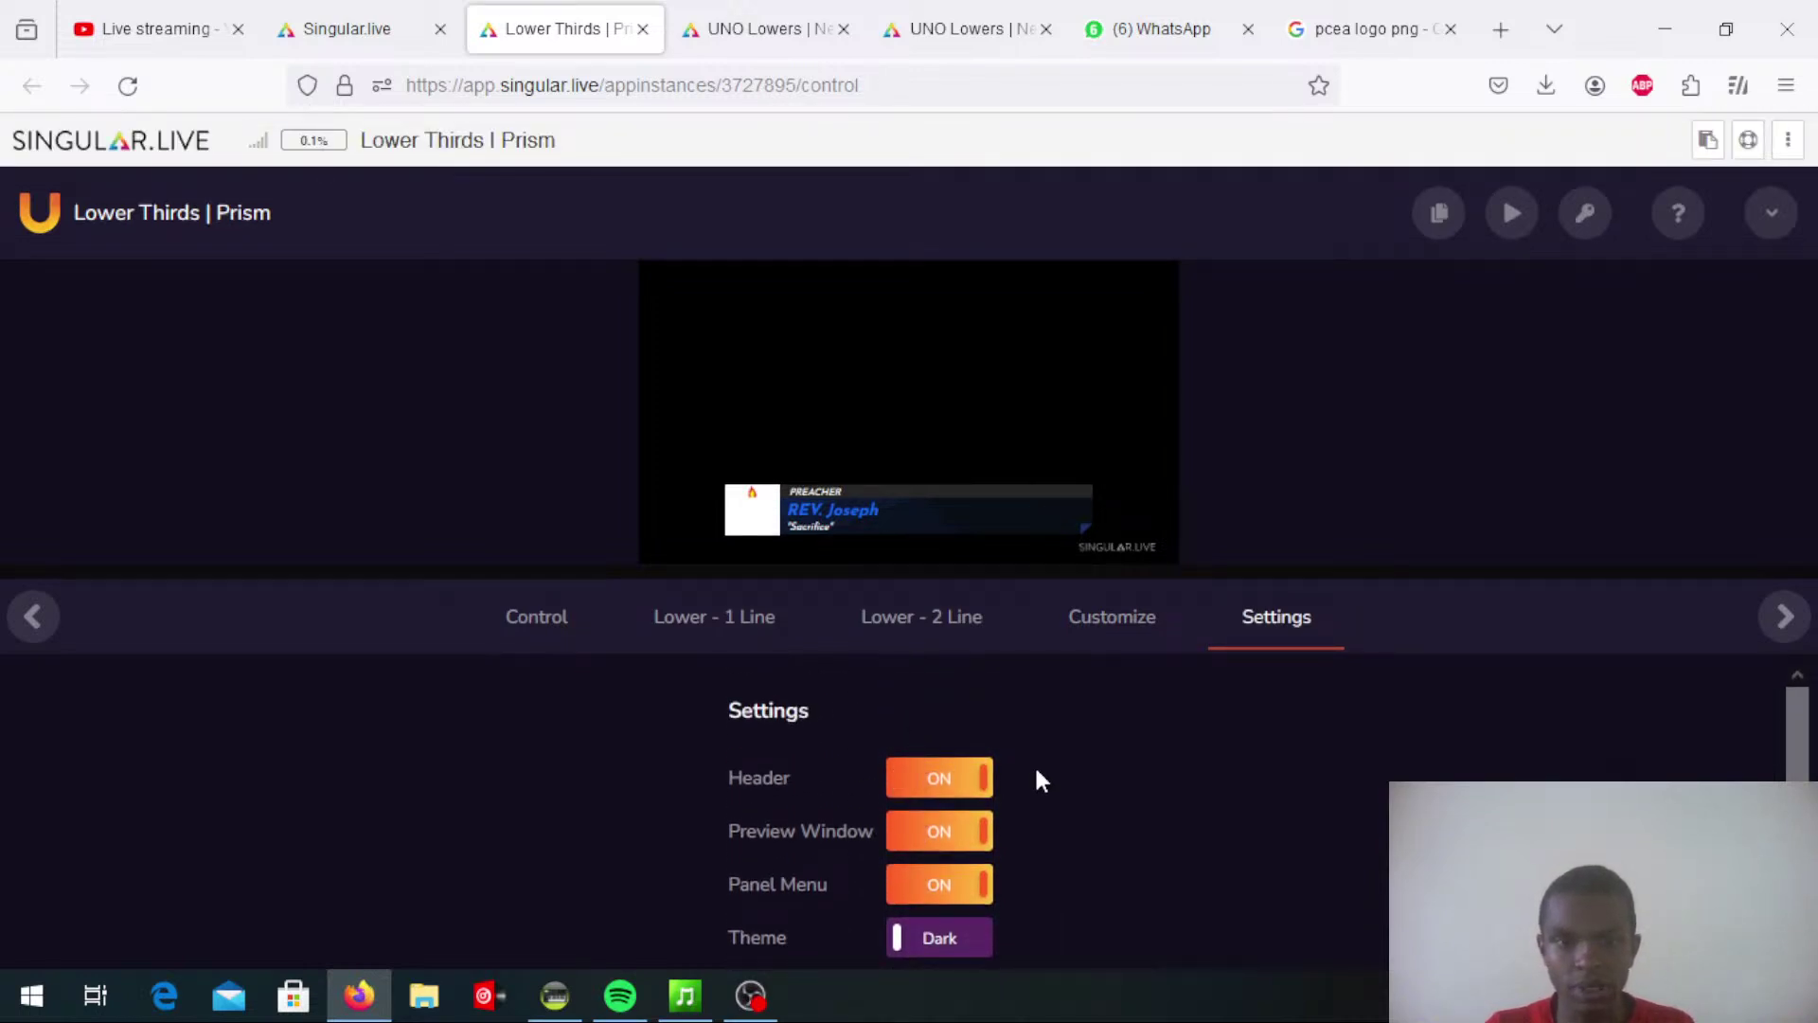
scroll(1035, 775, down, 3)
scroll(949, 830, up, 2)
scroll(949, 831, down, 1)
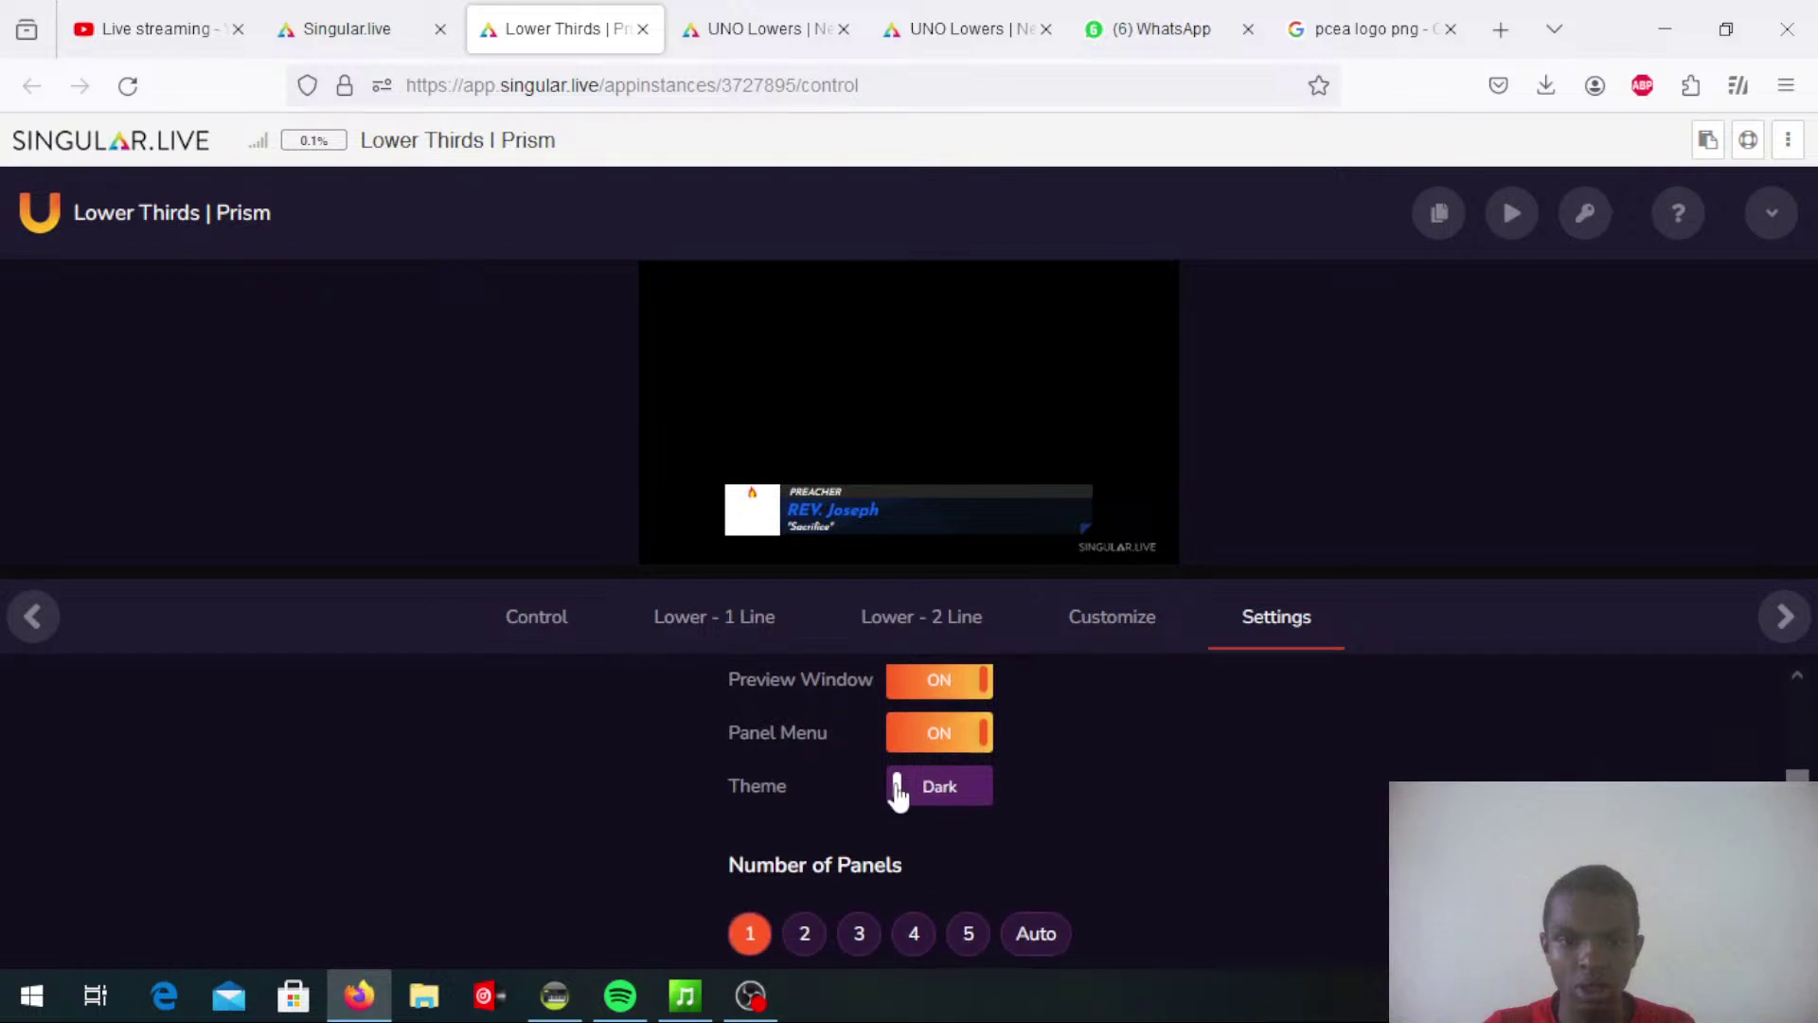
click(897, 794)
click(958, 798)
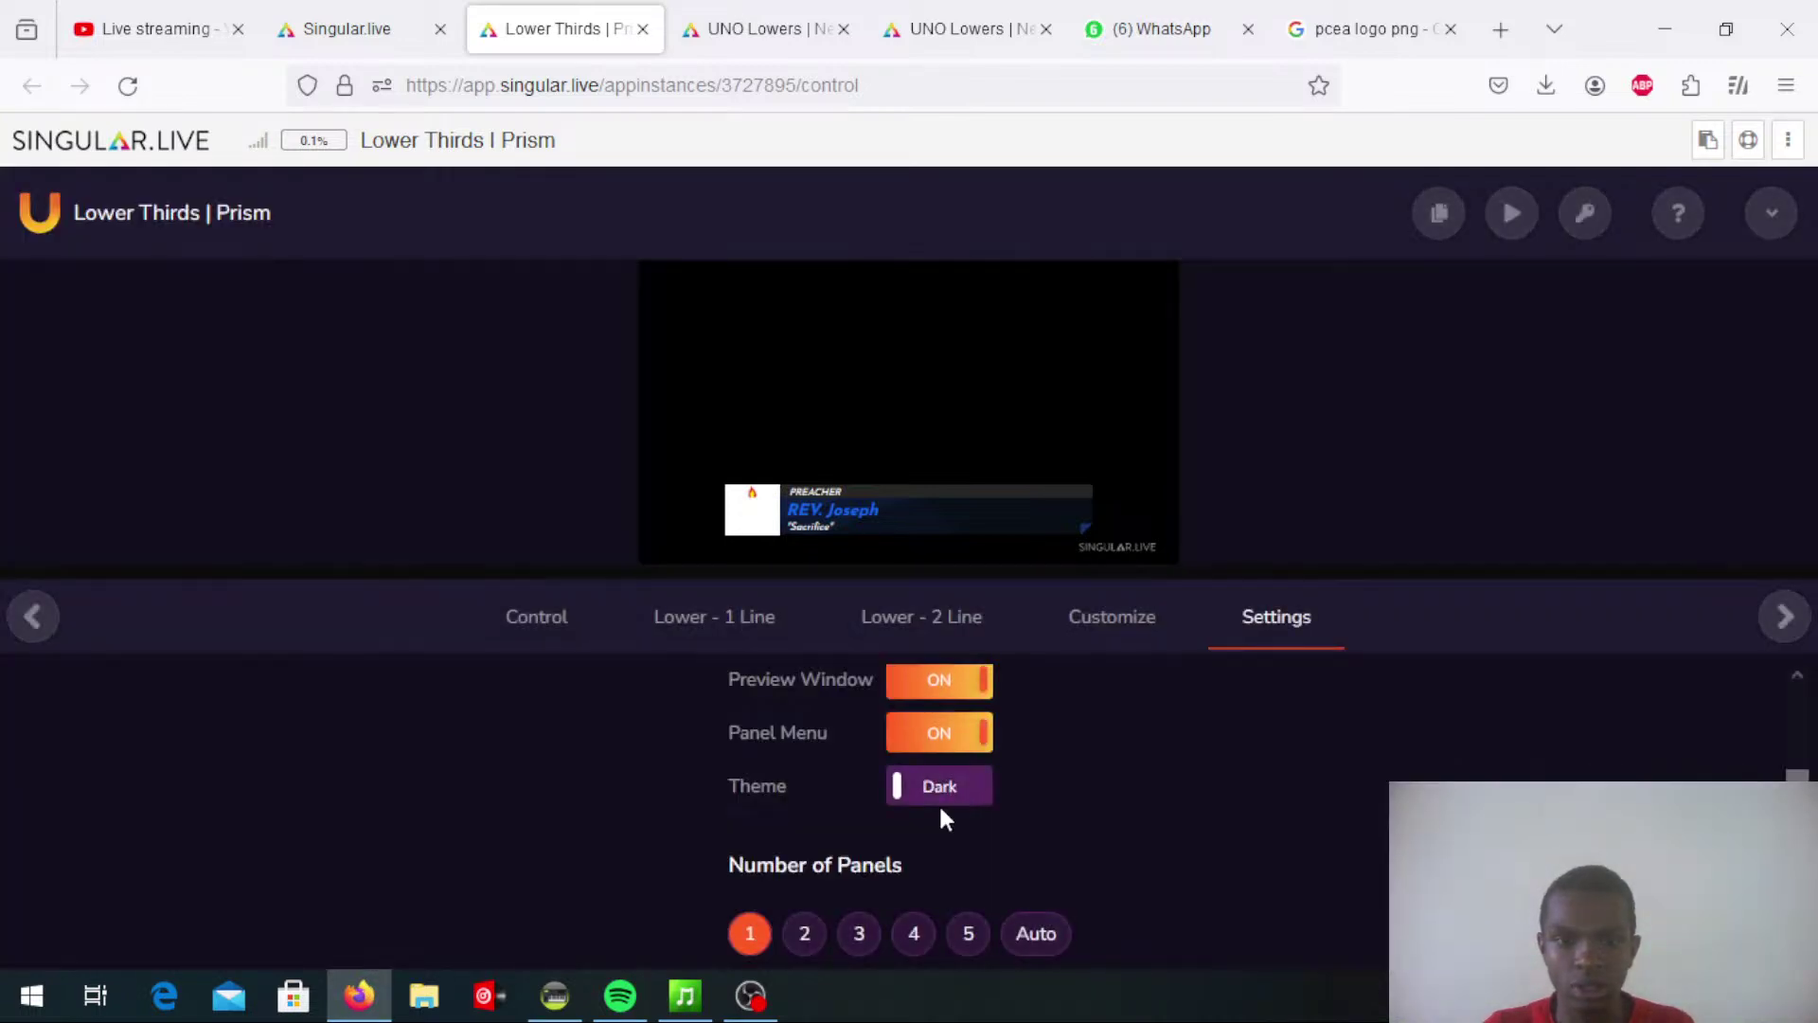
scroll(943, 823, up, 2)
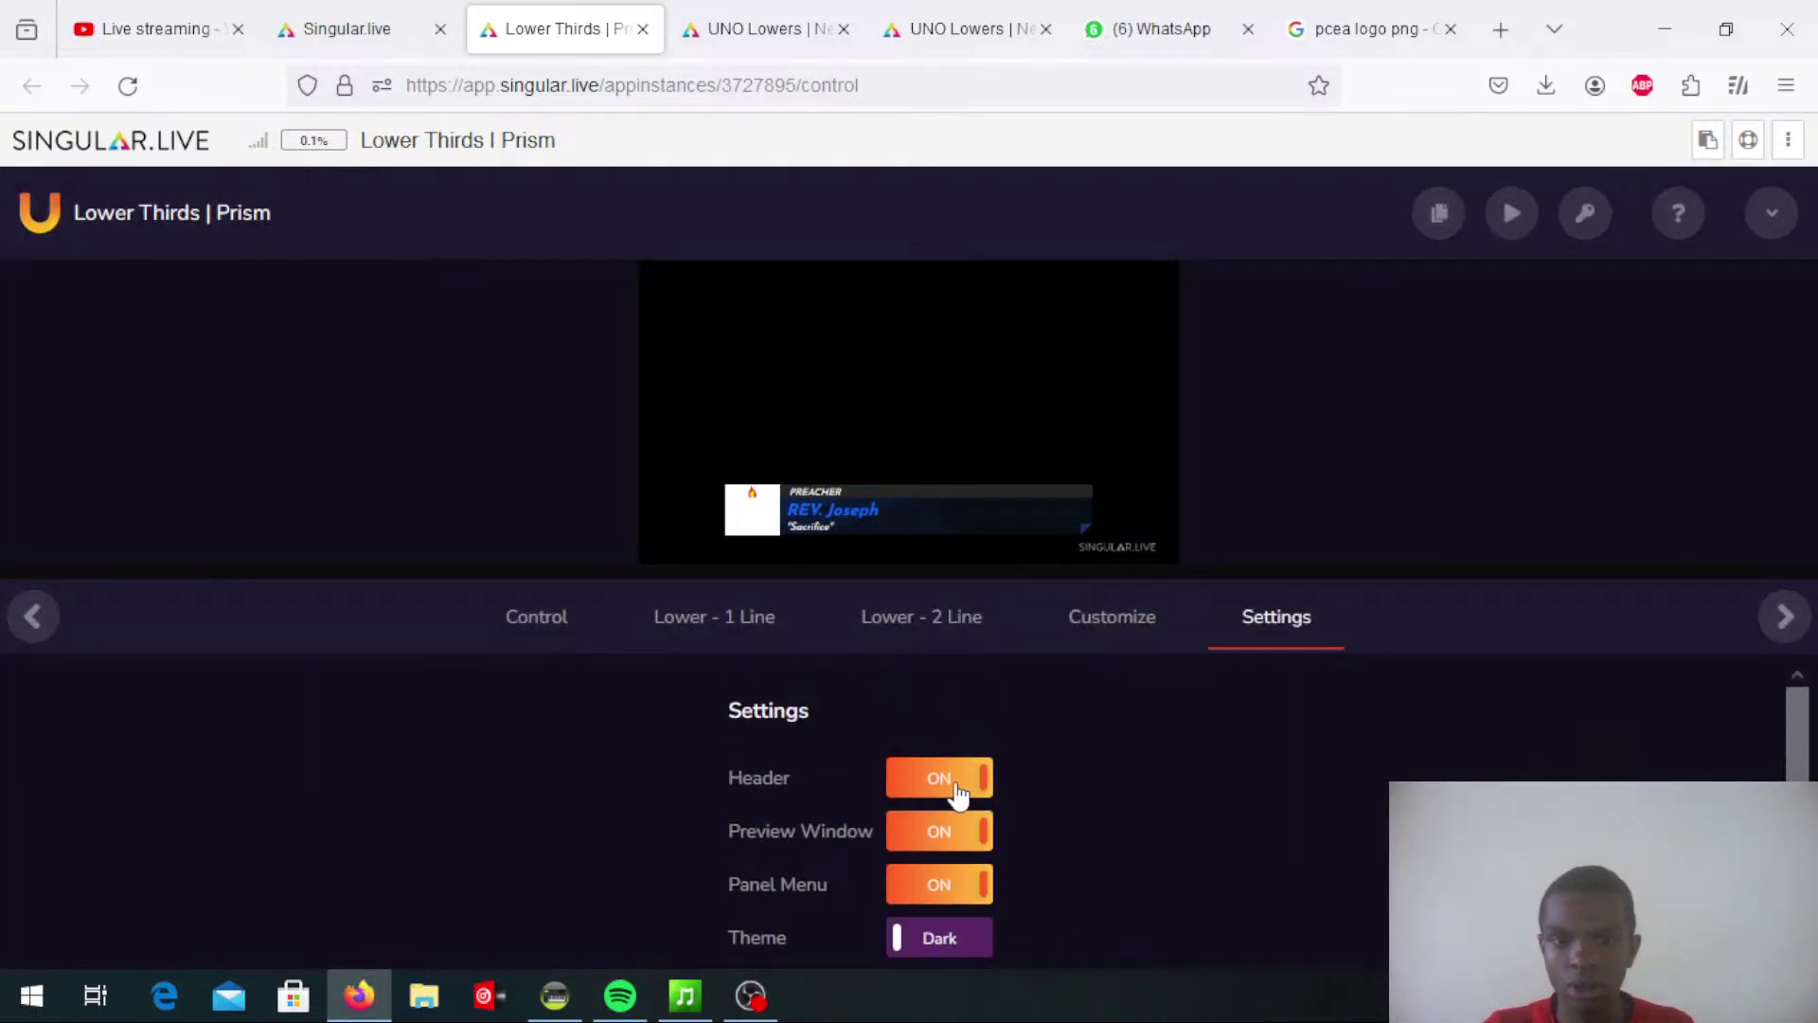
click(961, 793)
click(911, 738)
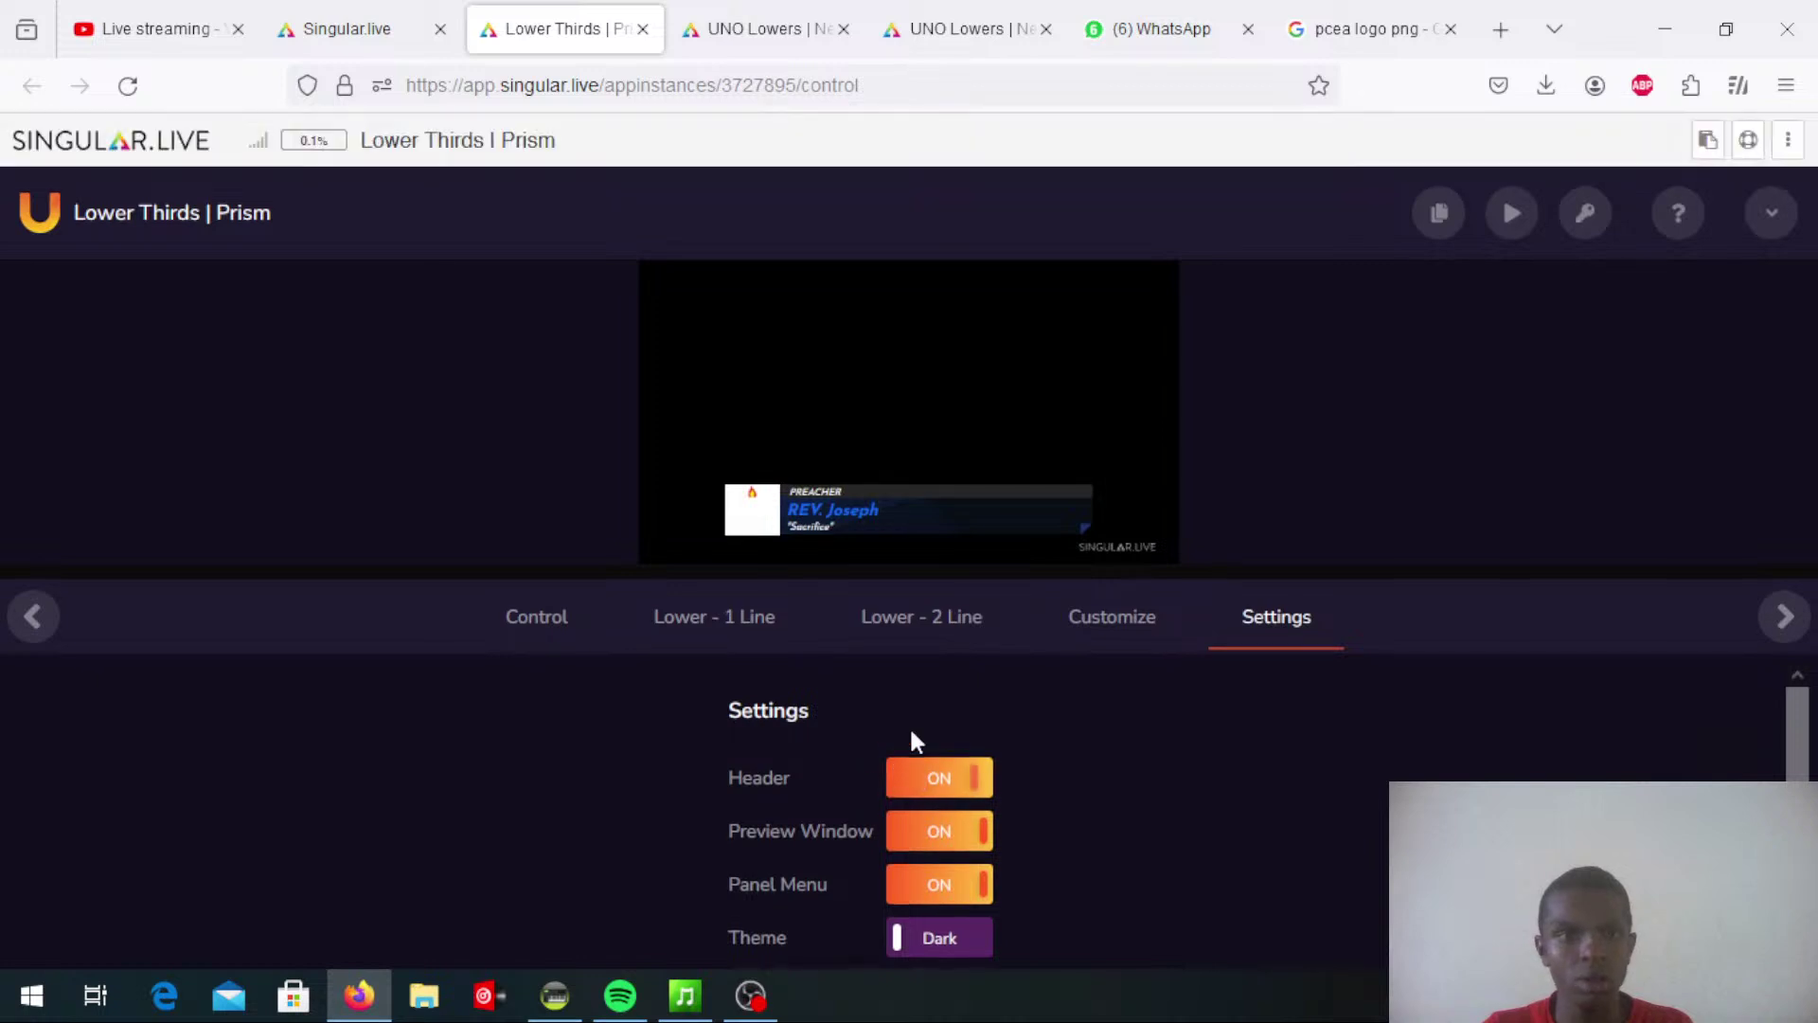
click(946, 785)
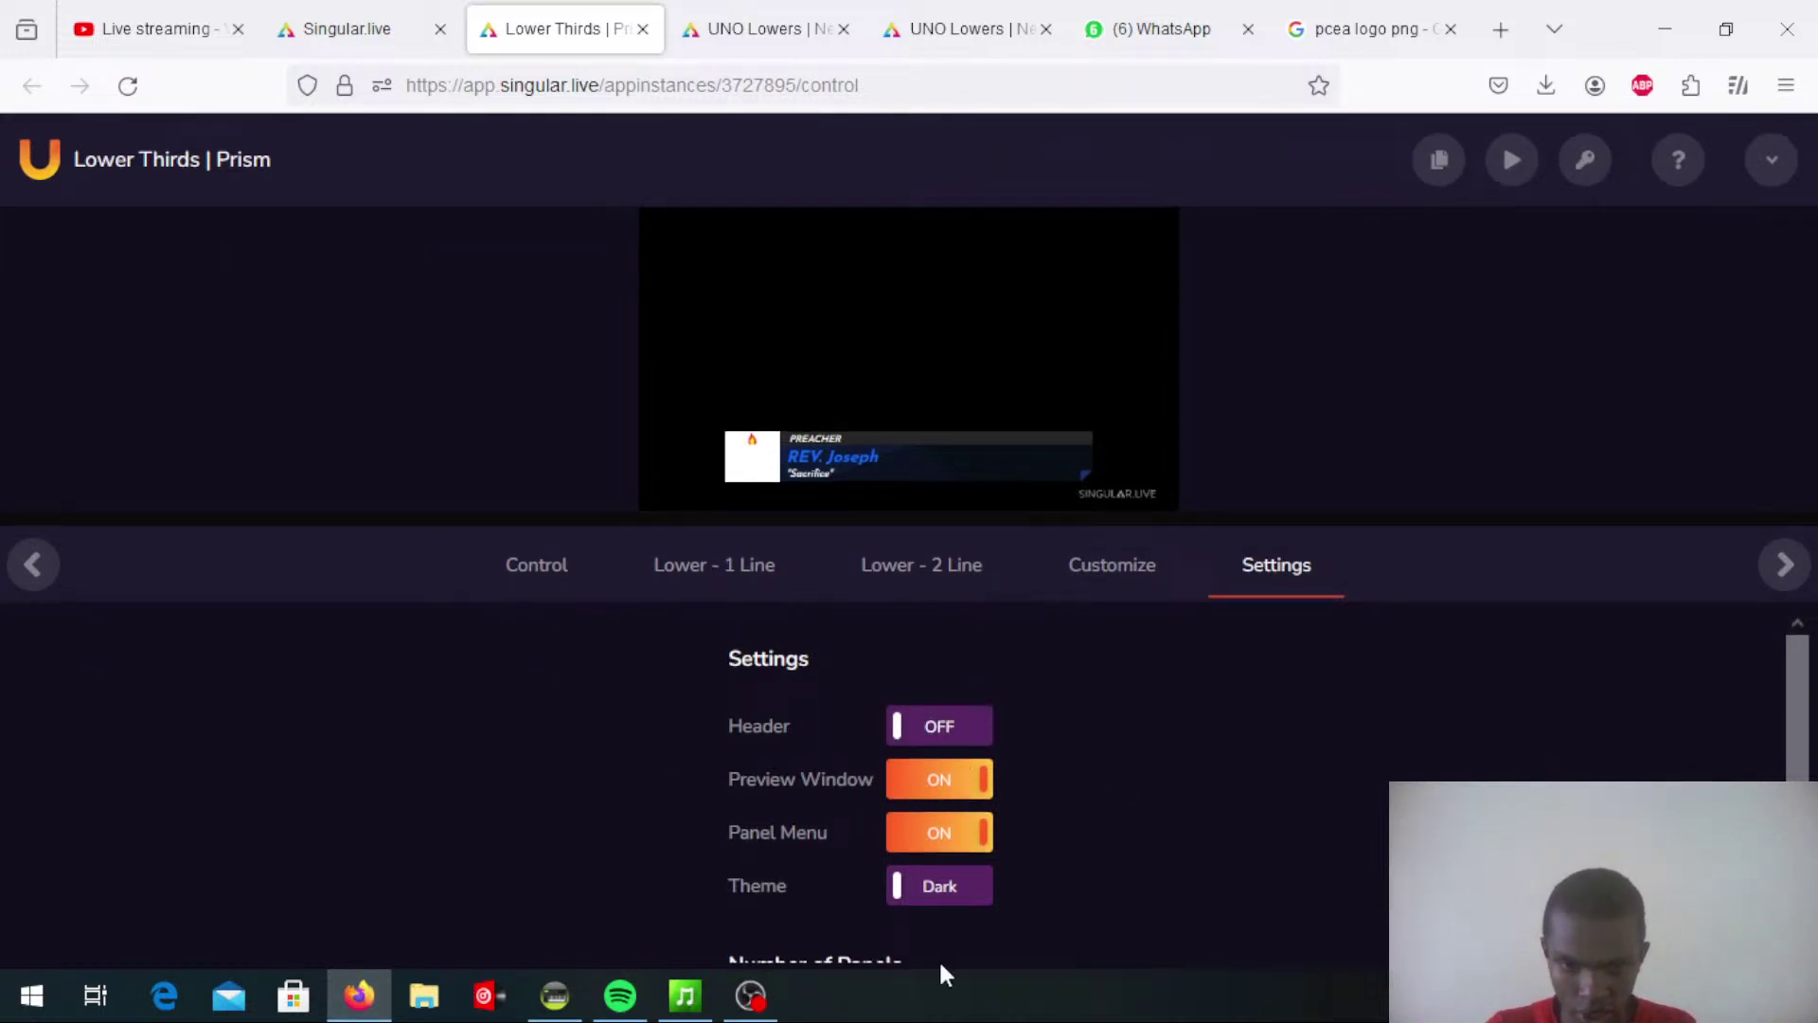
scroll(860, 856, down, 2)
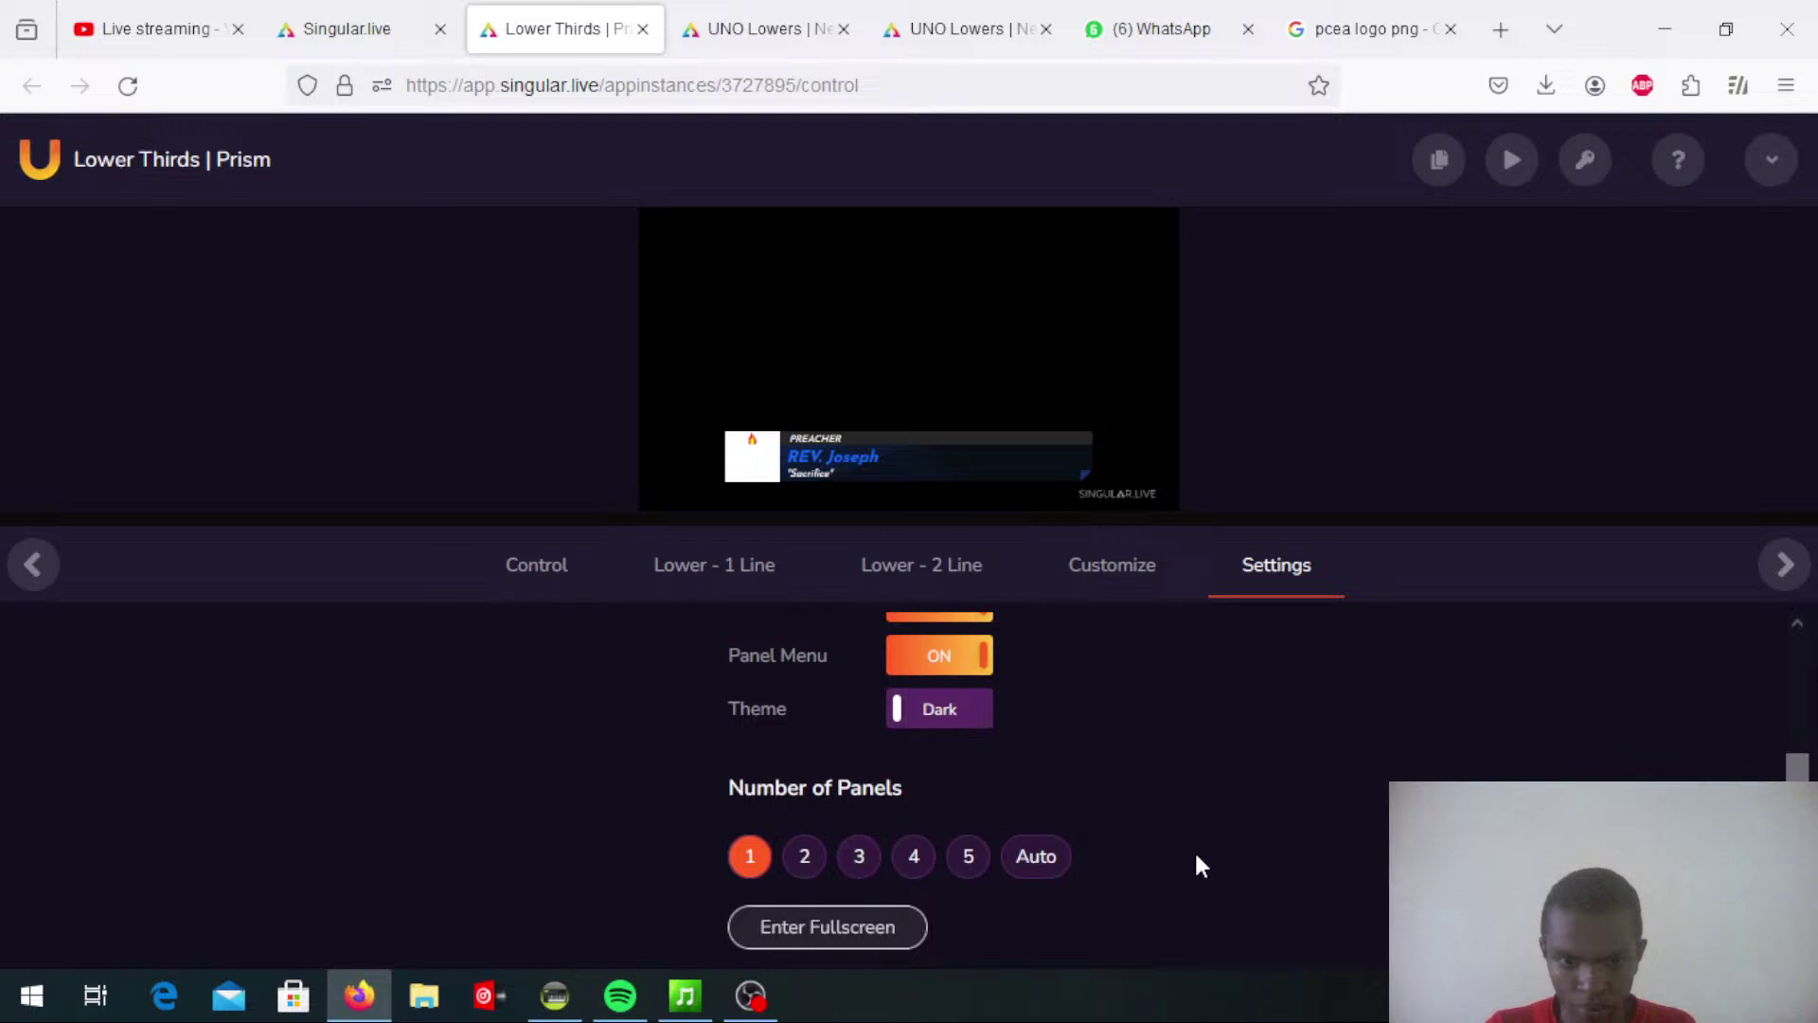
Switch on the Lower - 1 Line overlay in place of the 2 Line one and copy the template's output URL
click(549, 568)
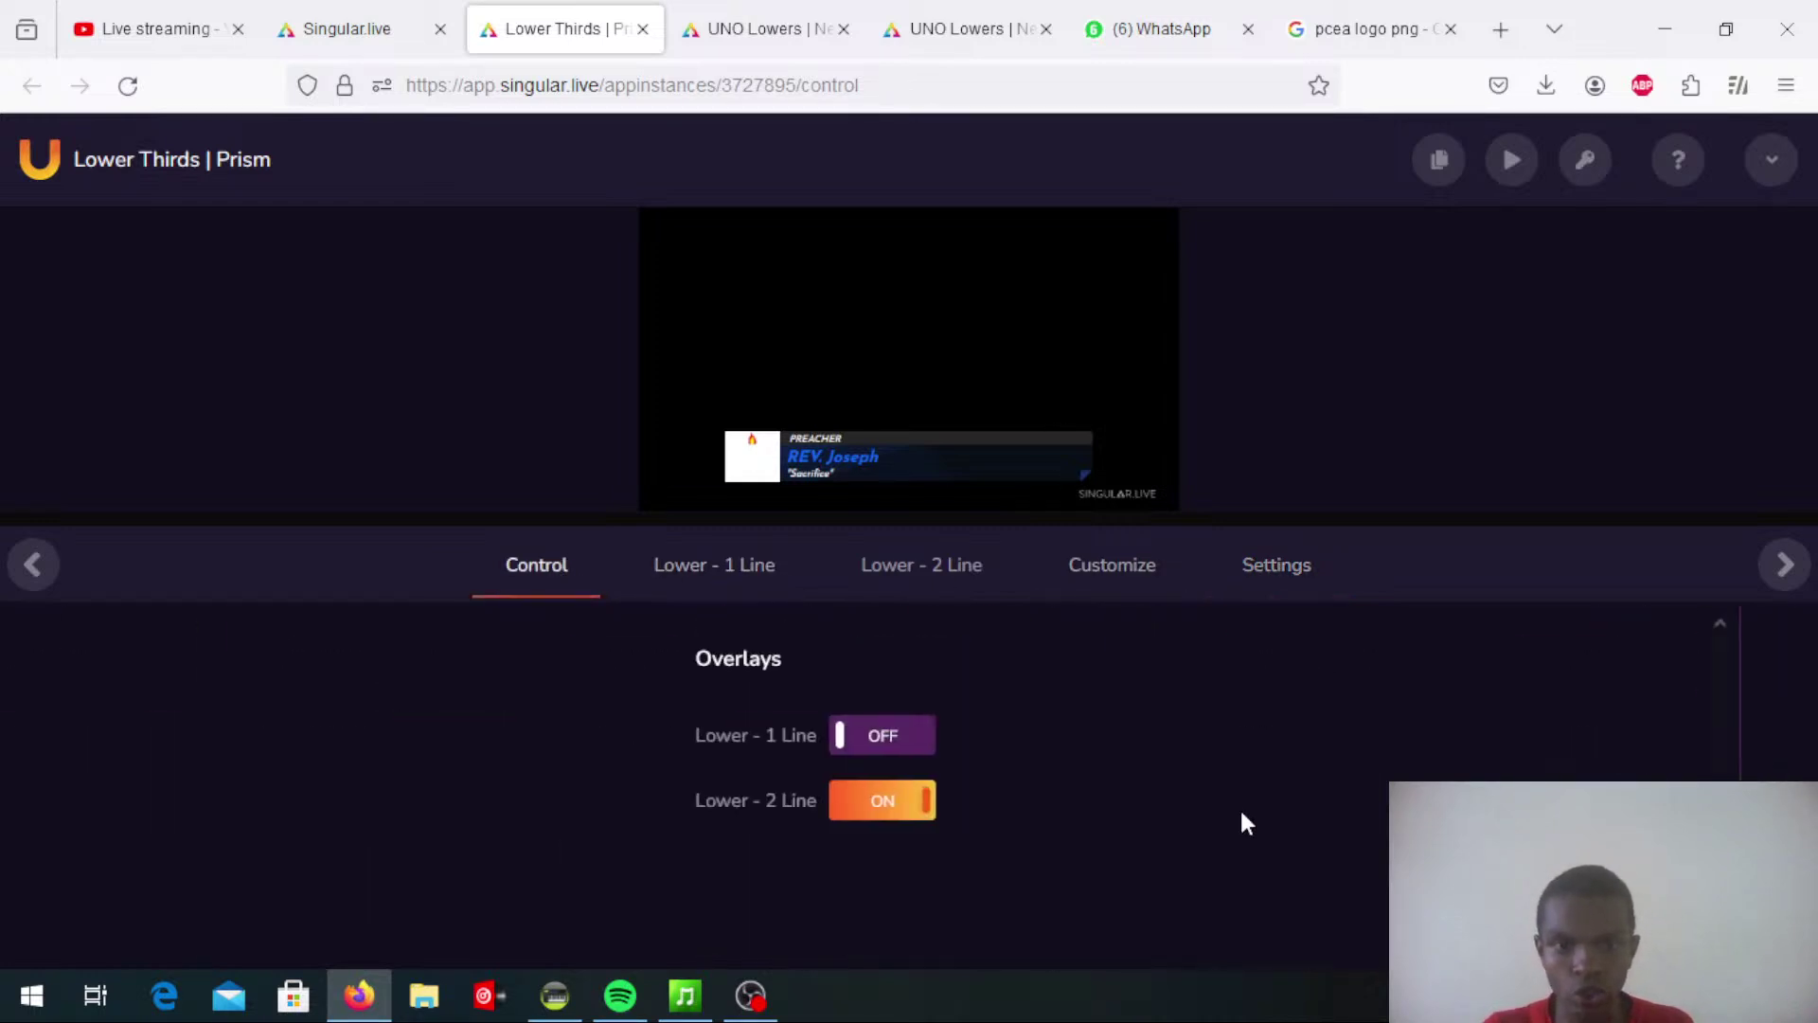
click(923, 744)
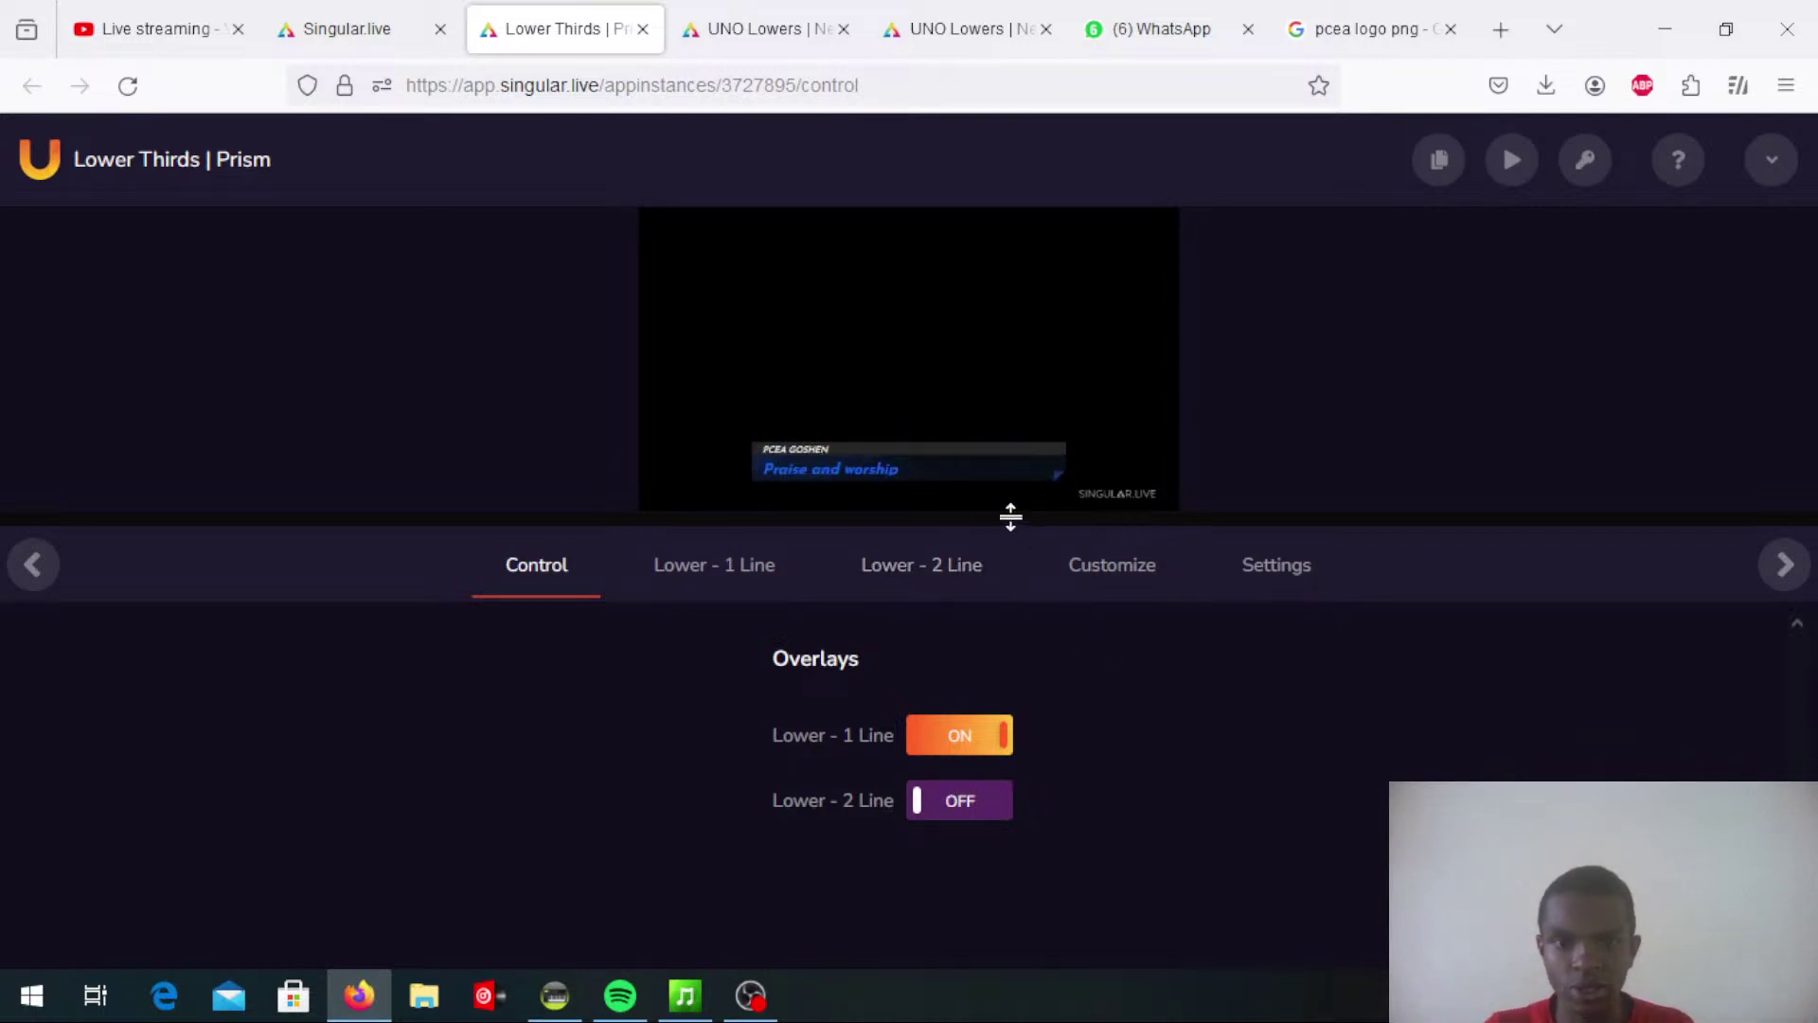
mouse_move(1437, 166)
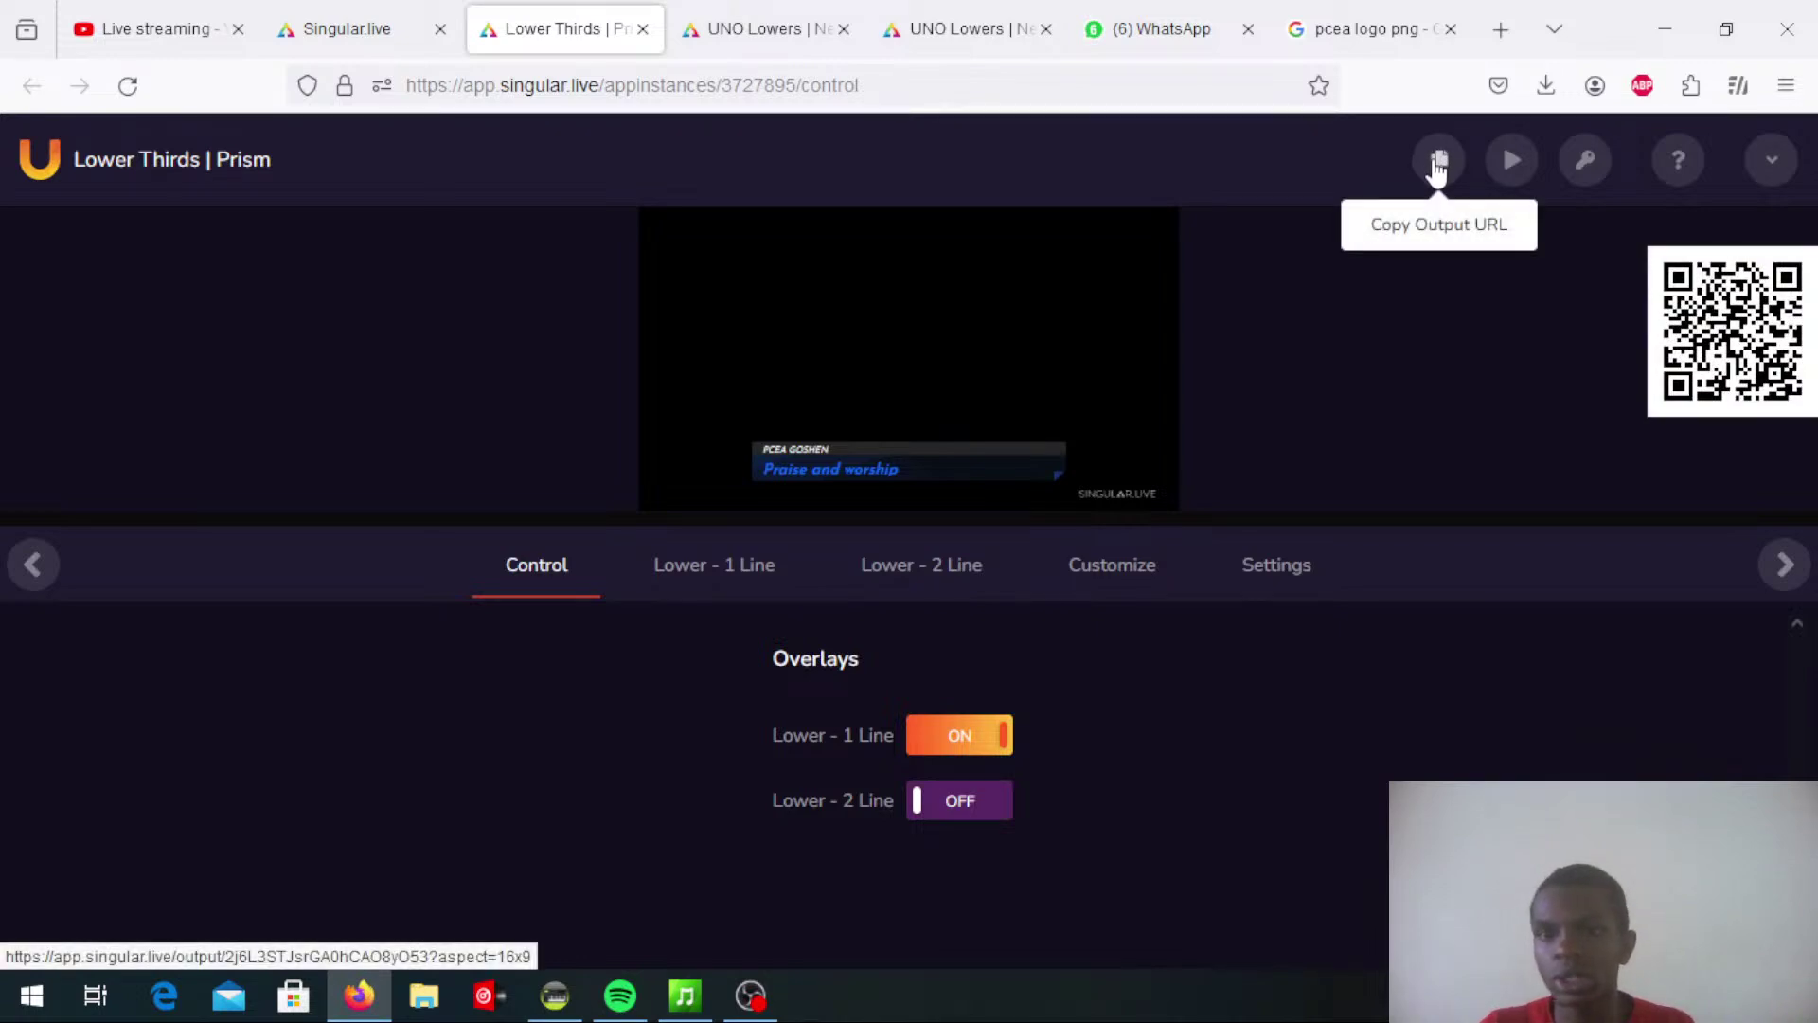
click(1438, 166)
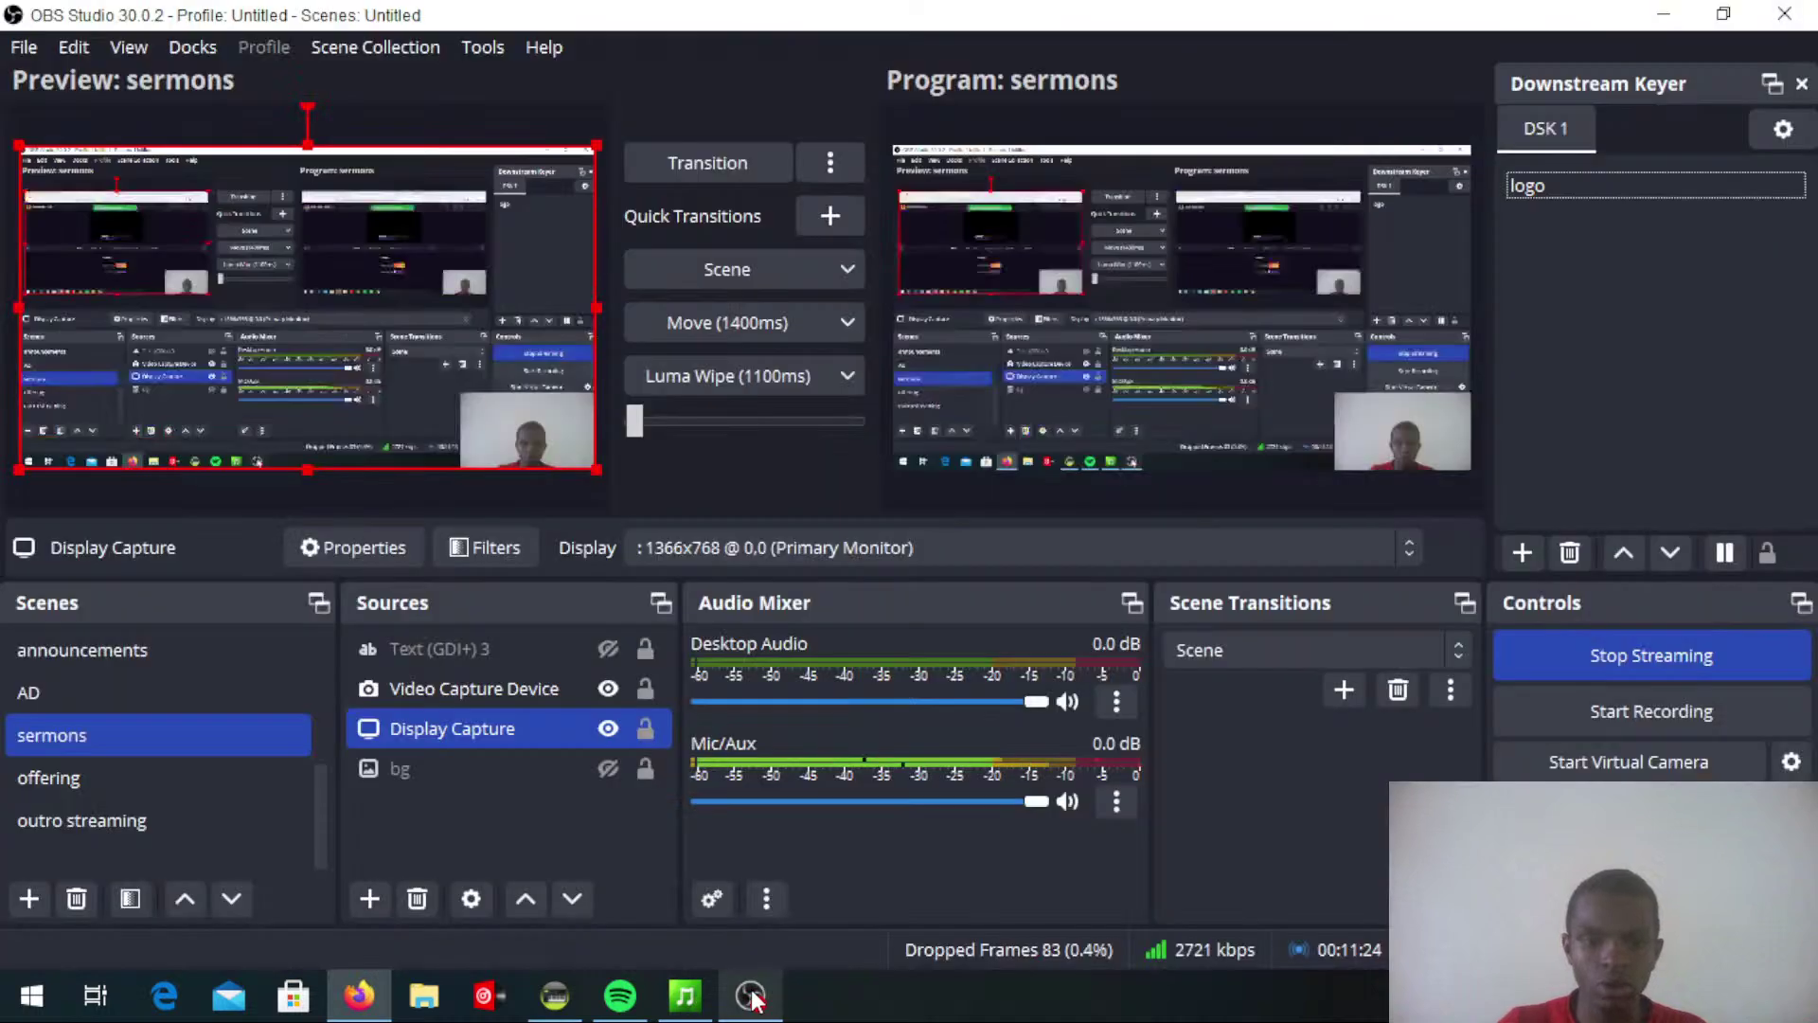
Switch to OBS and add a new Browser source named lower3rd to the sermons scene
click(768, 985)
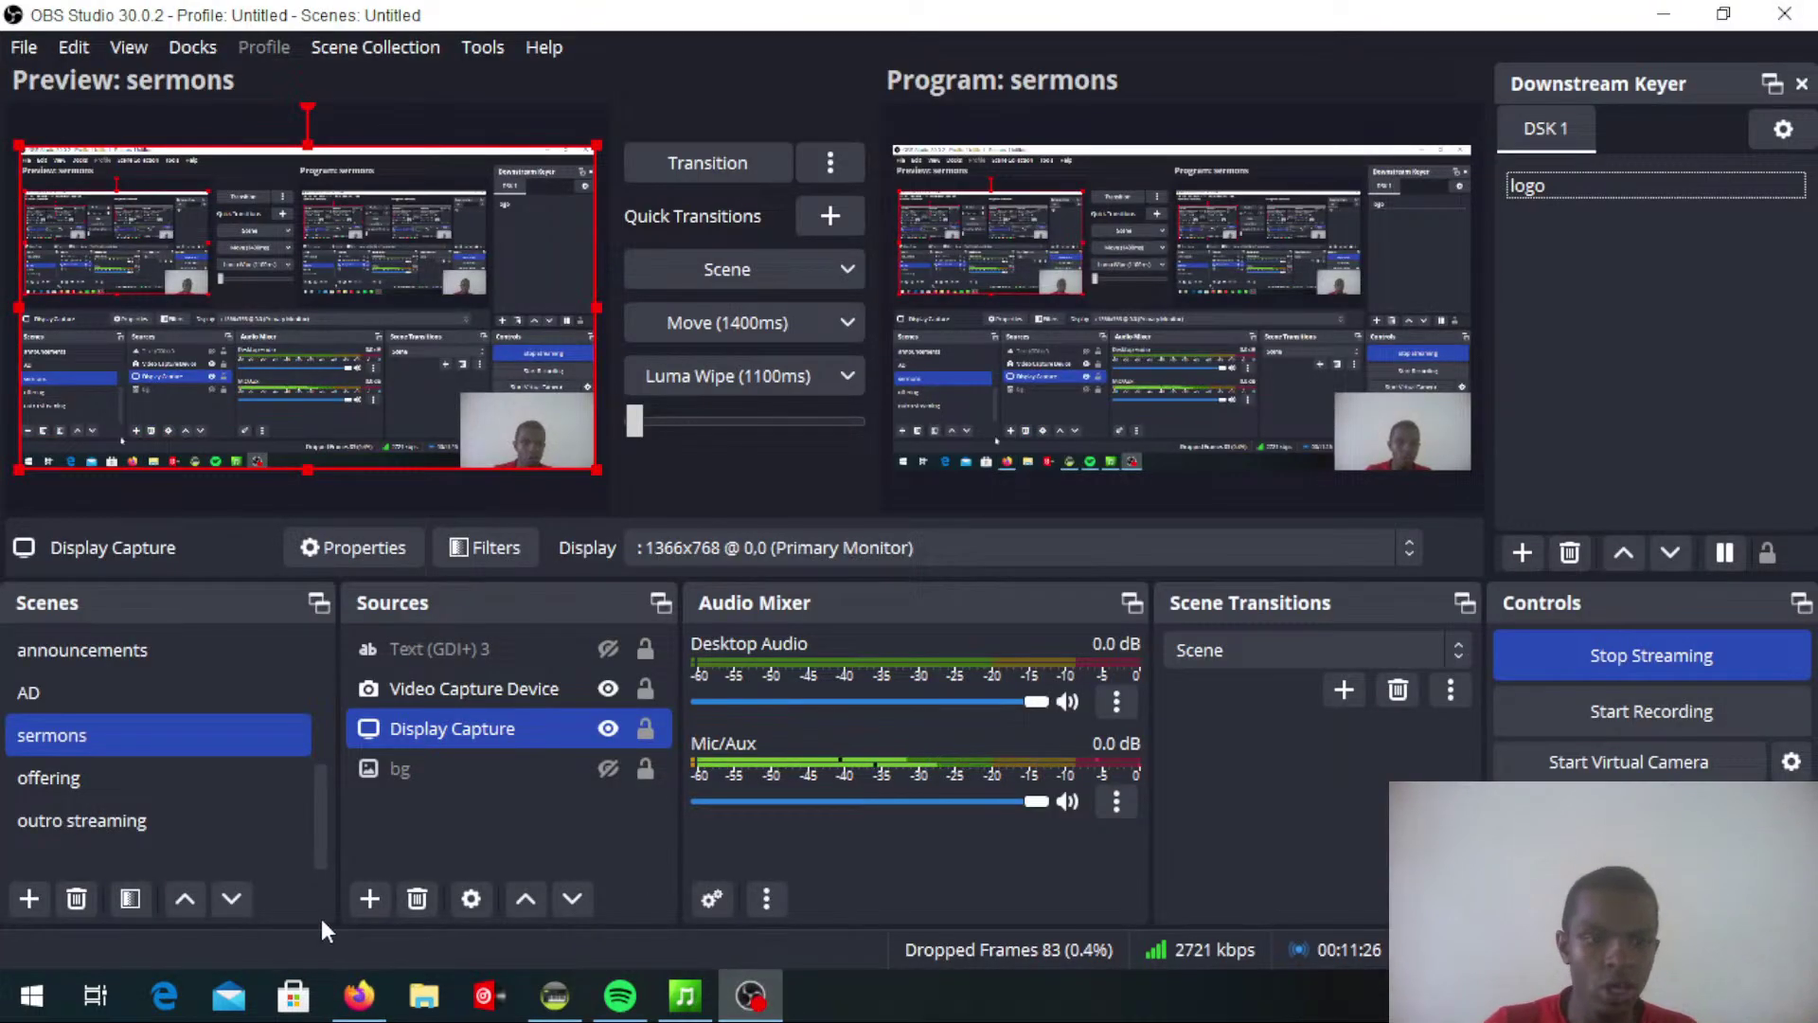
click(370, 899)
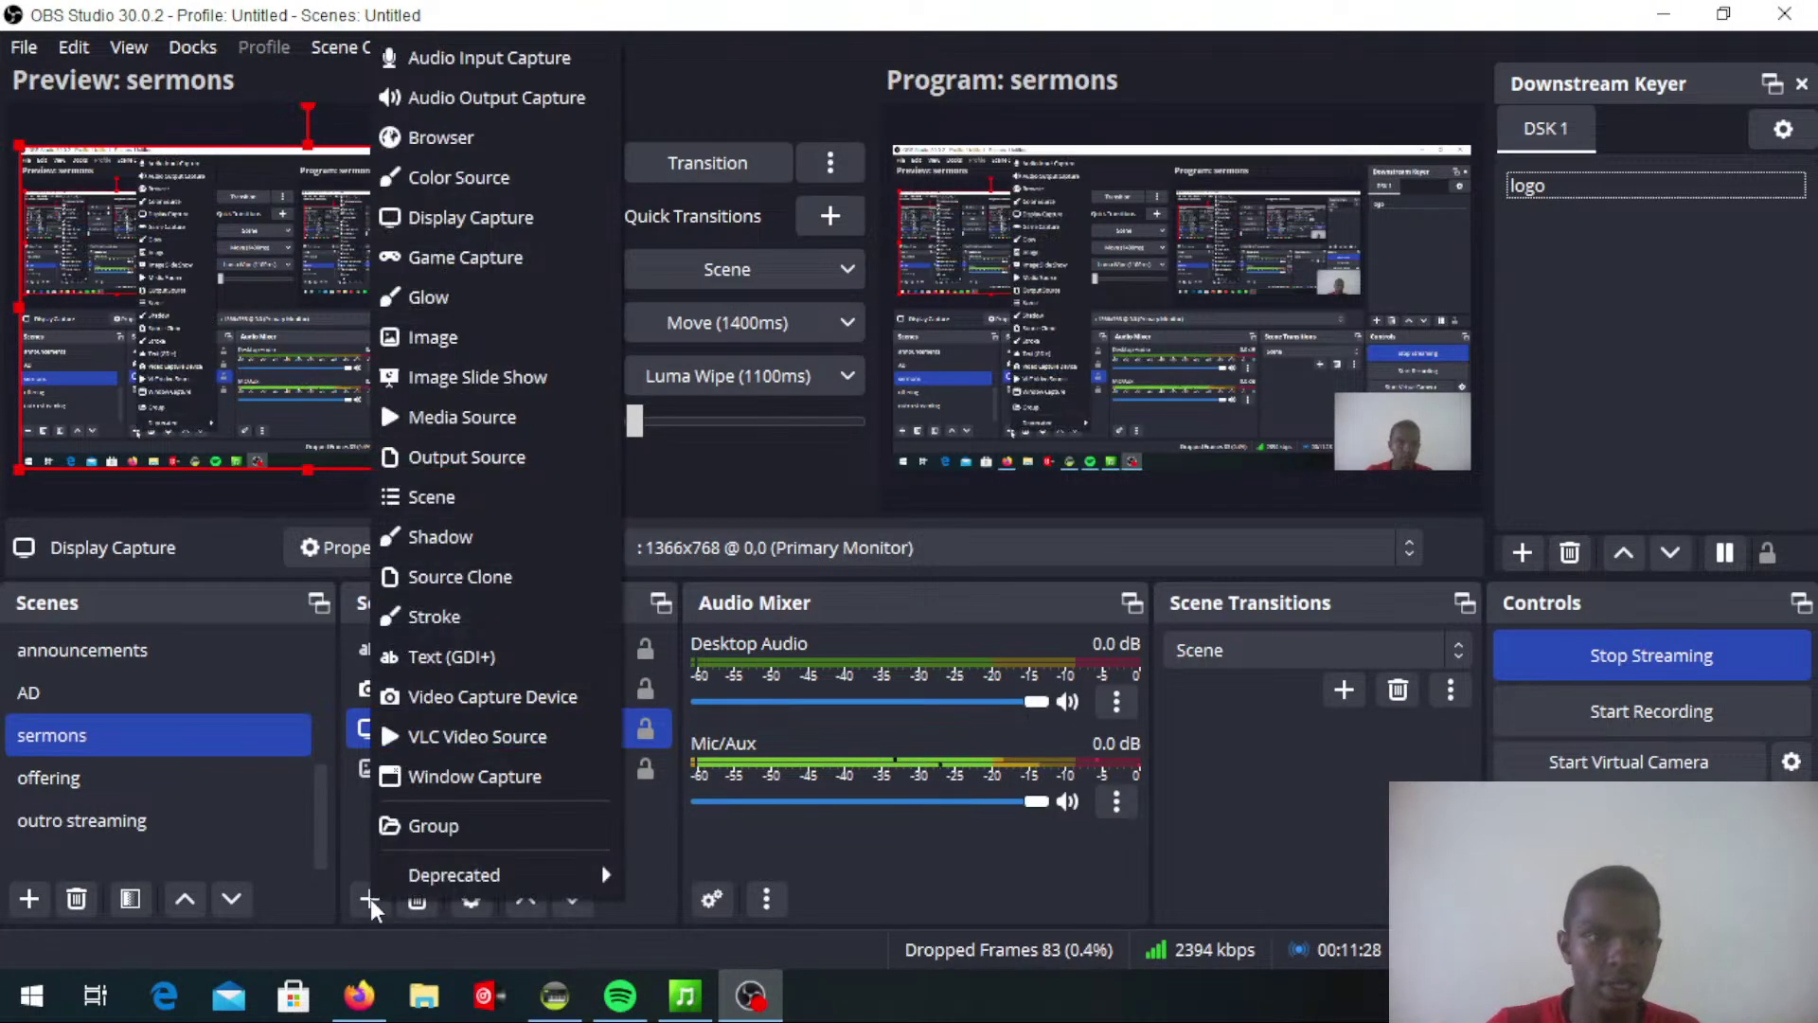
click(496, 140)
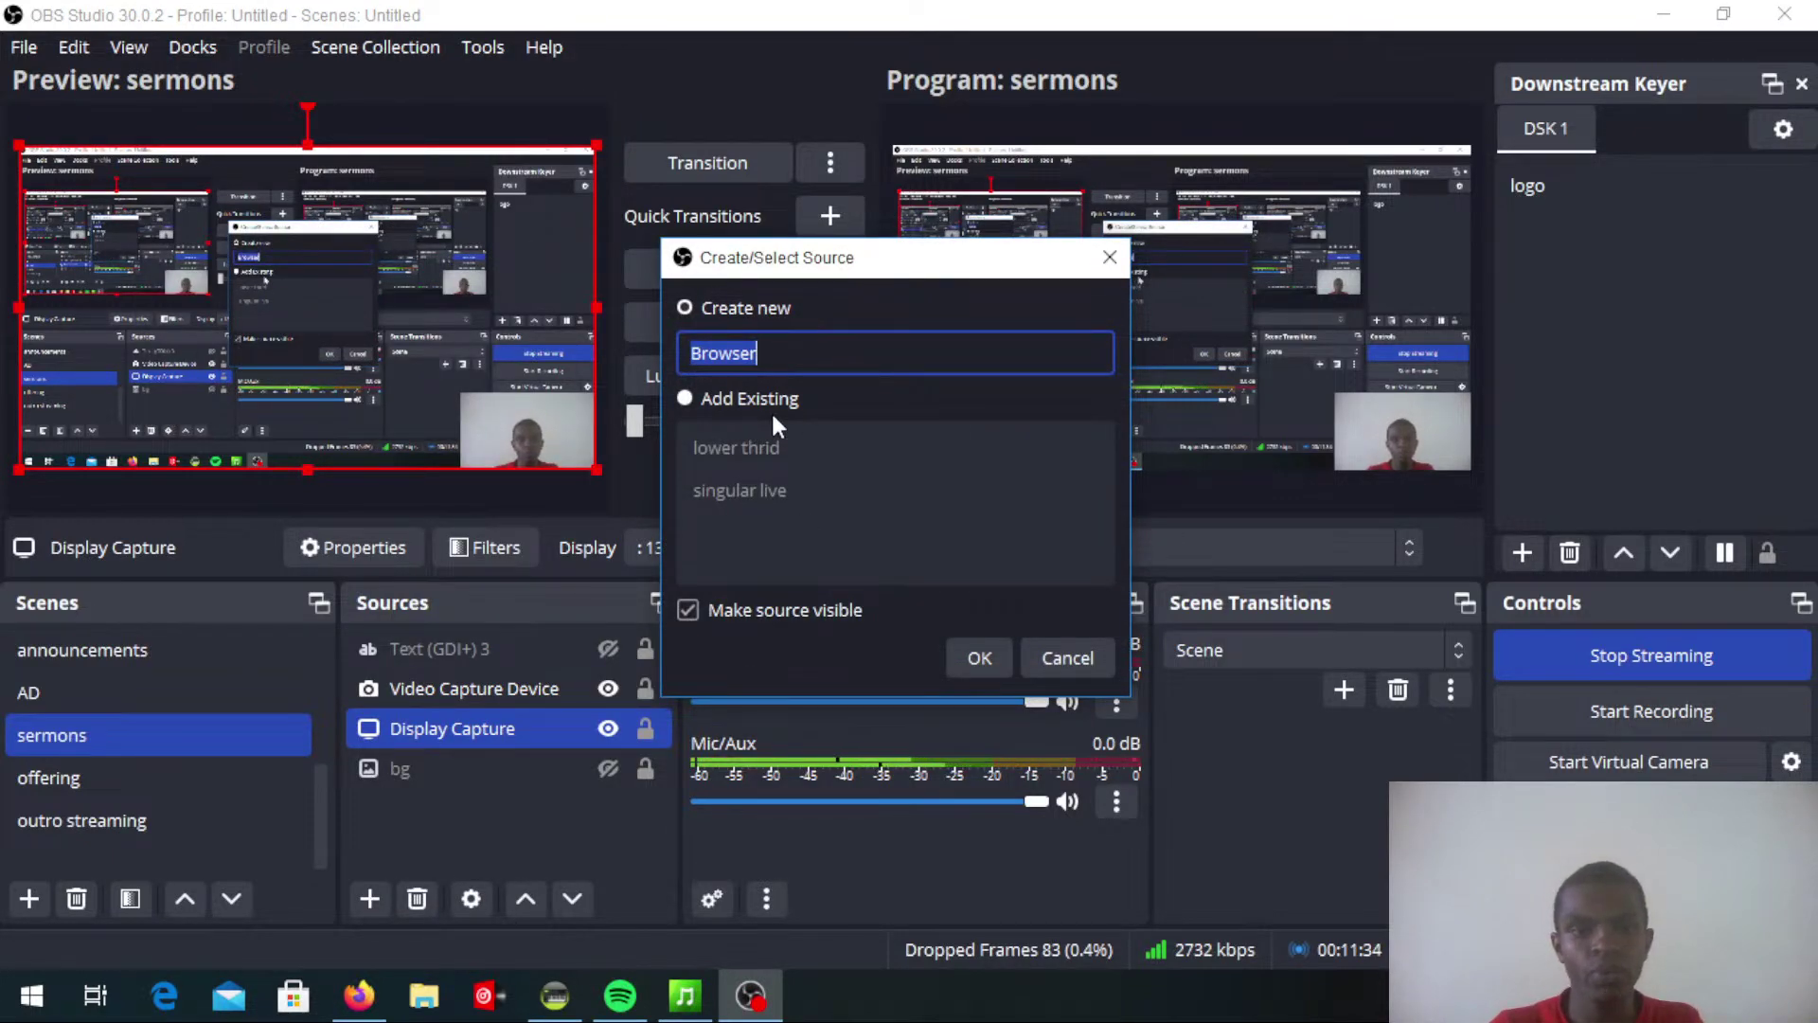
text(lo)
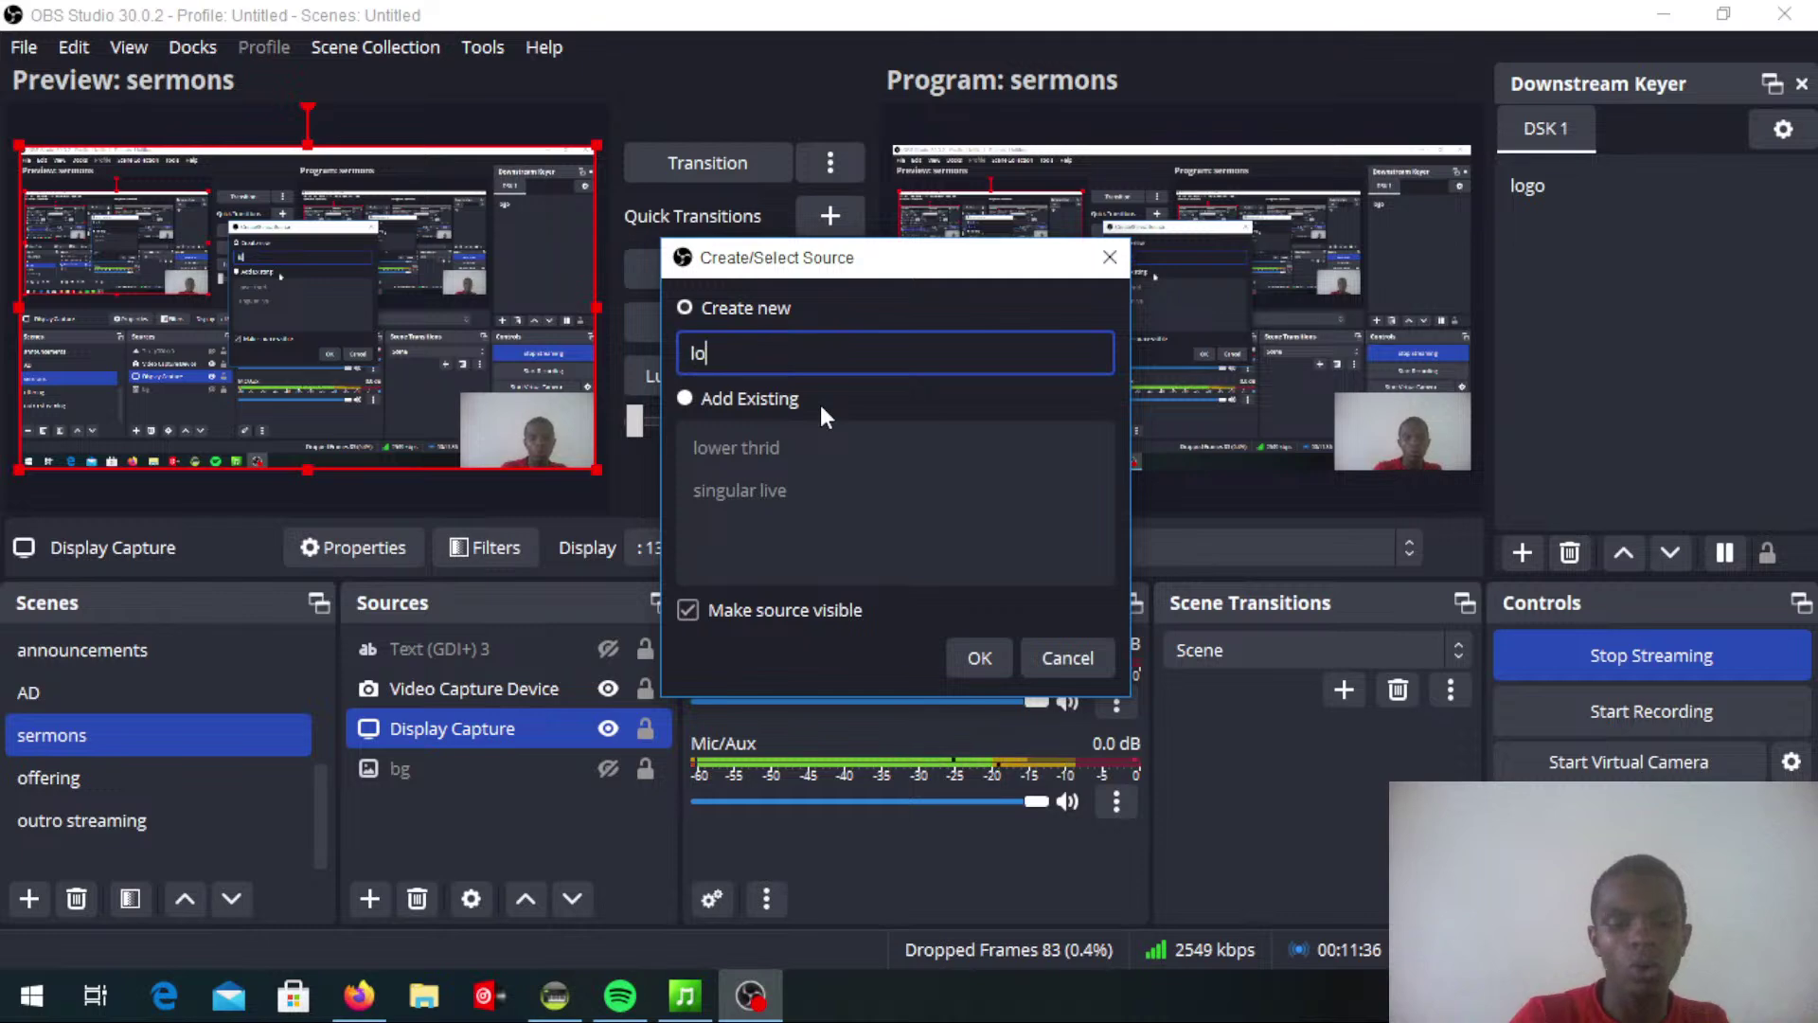
text(wer3rd)
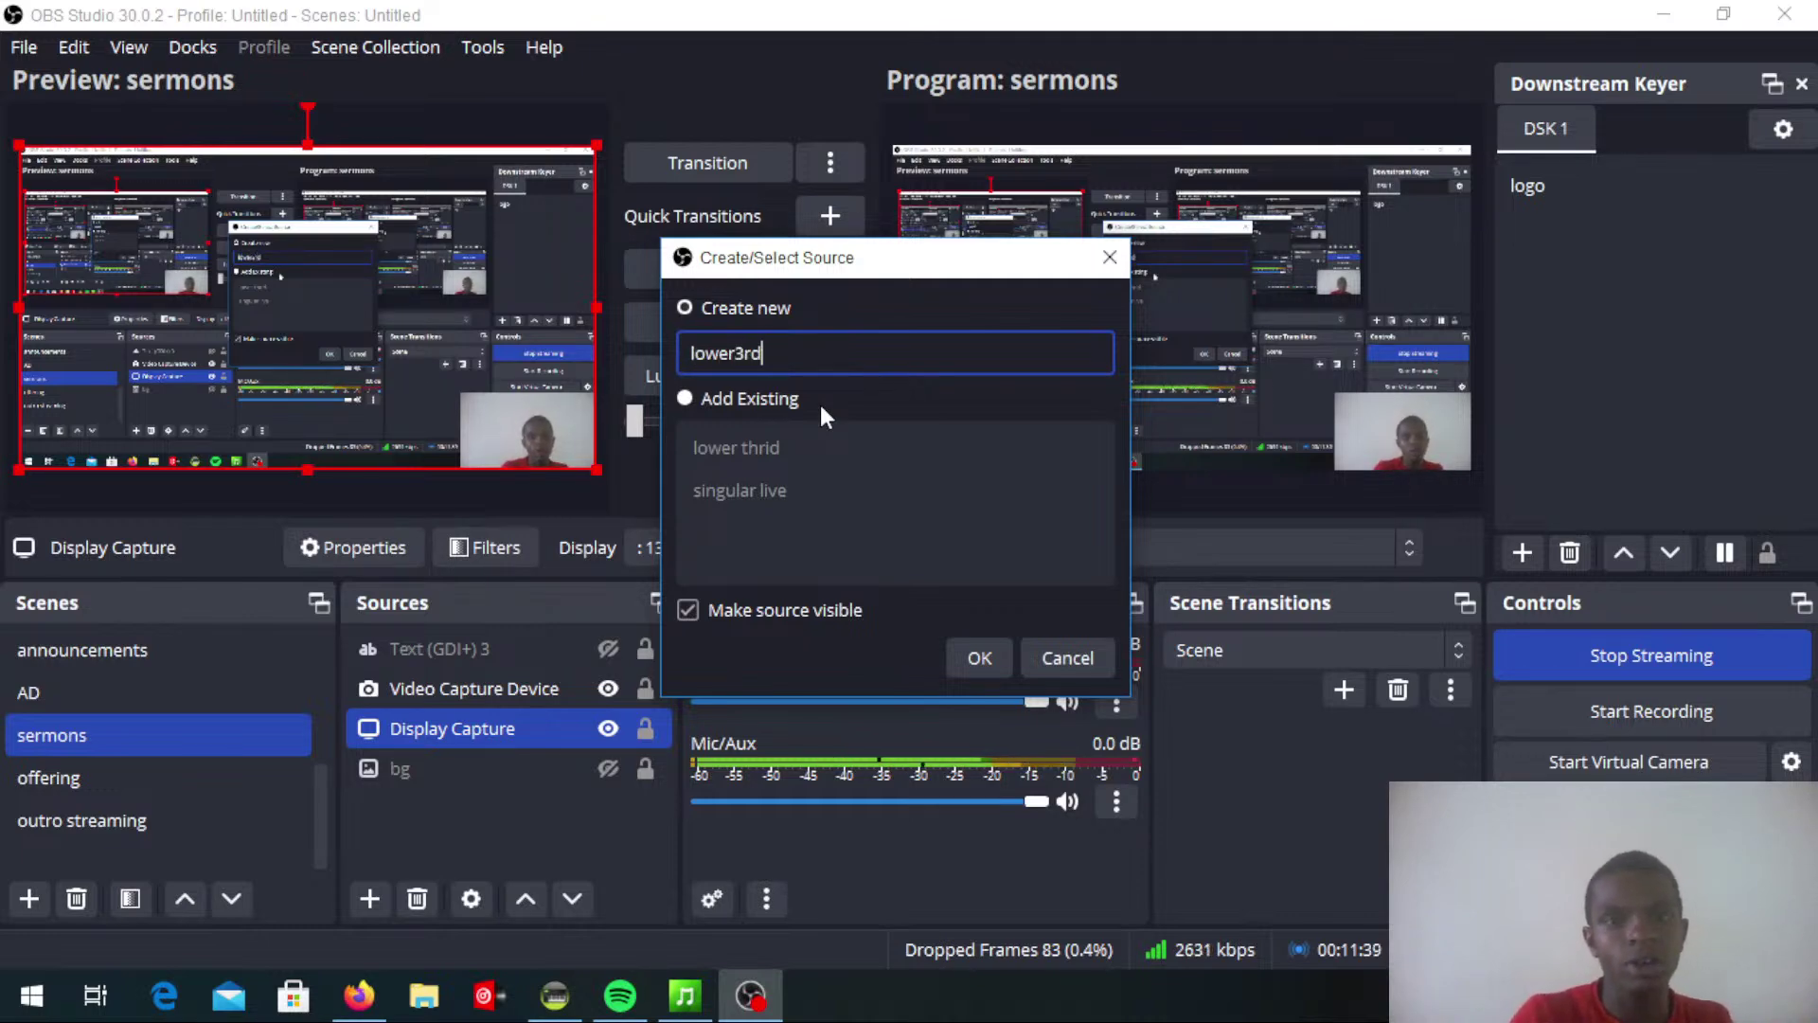
click(979, 657)
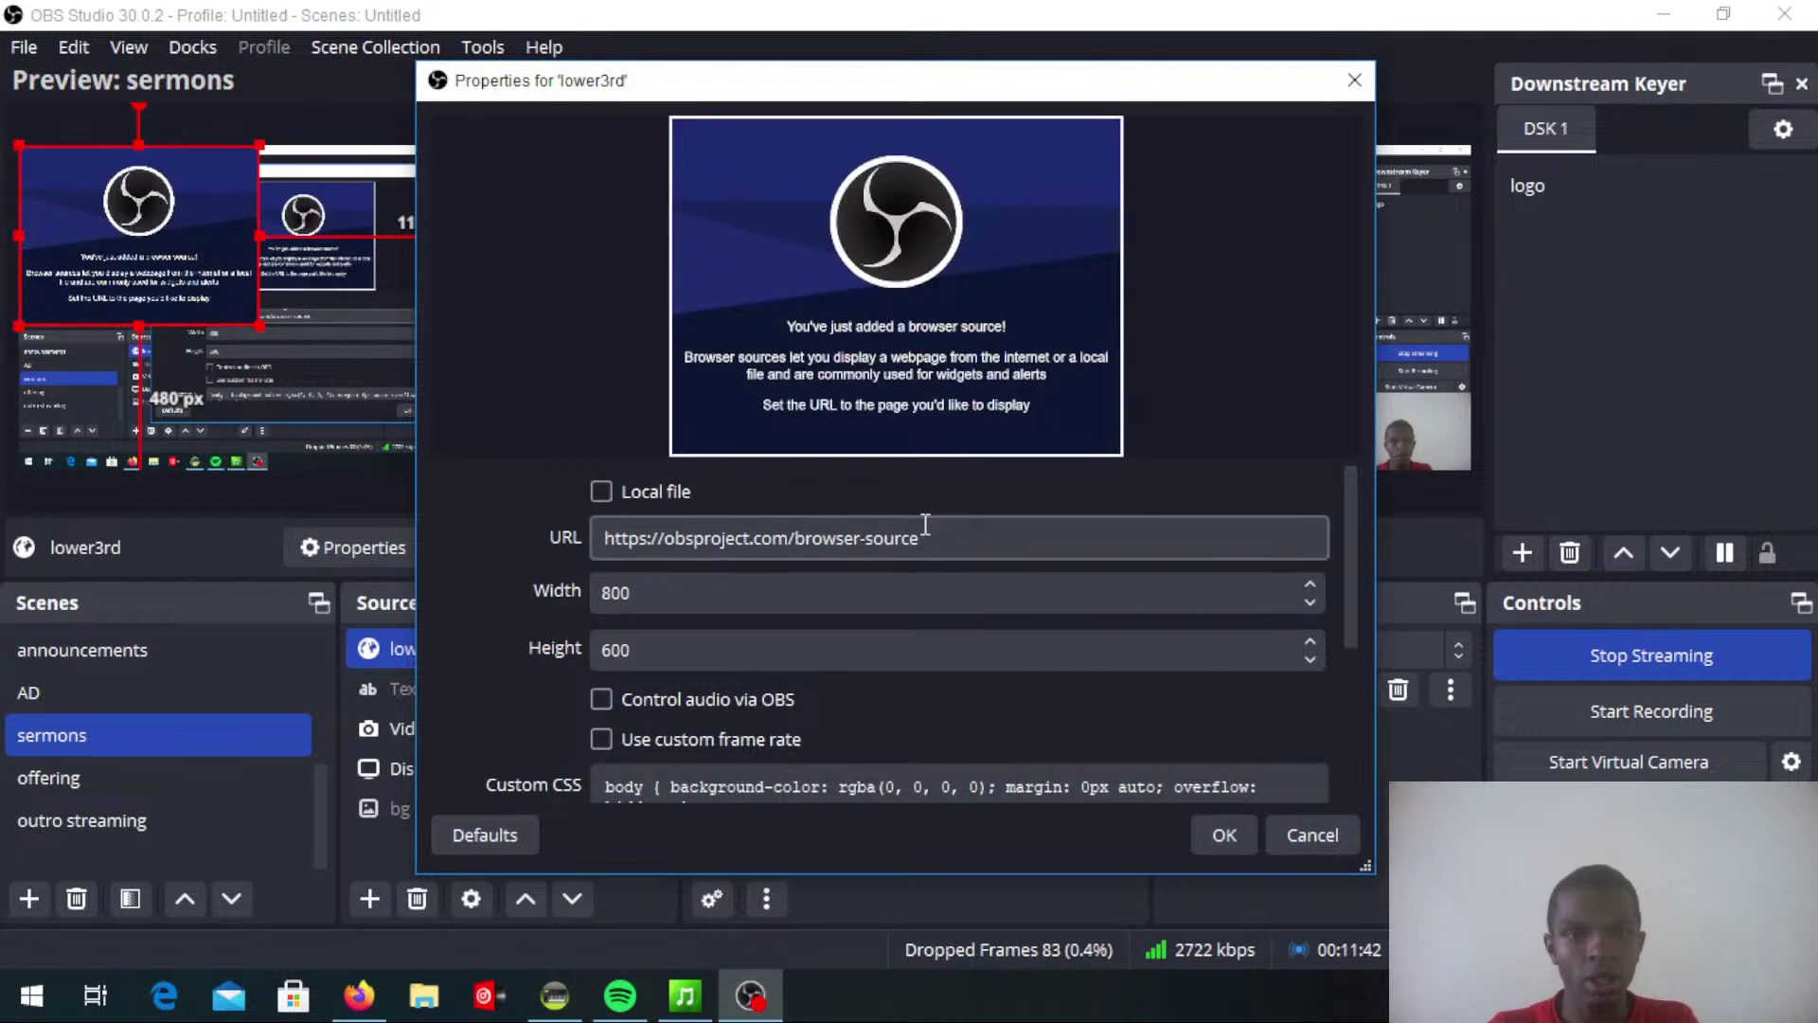
Paste the copied Singular output URL into the lower3rd source and set its size to 1920 by 1080
drag(942, 536, 599, 537)
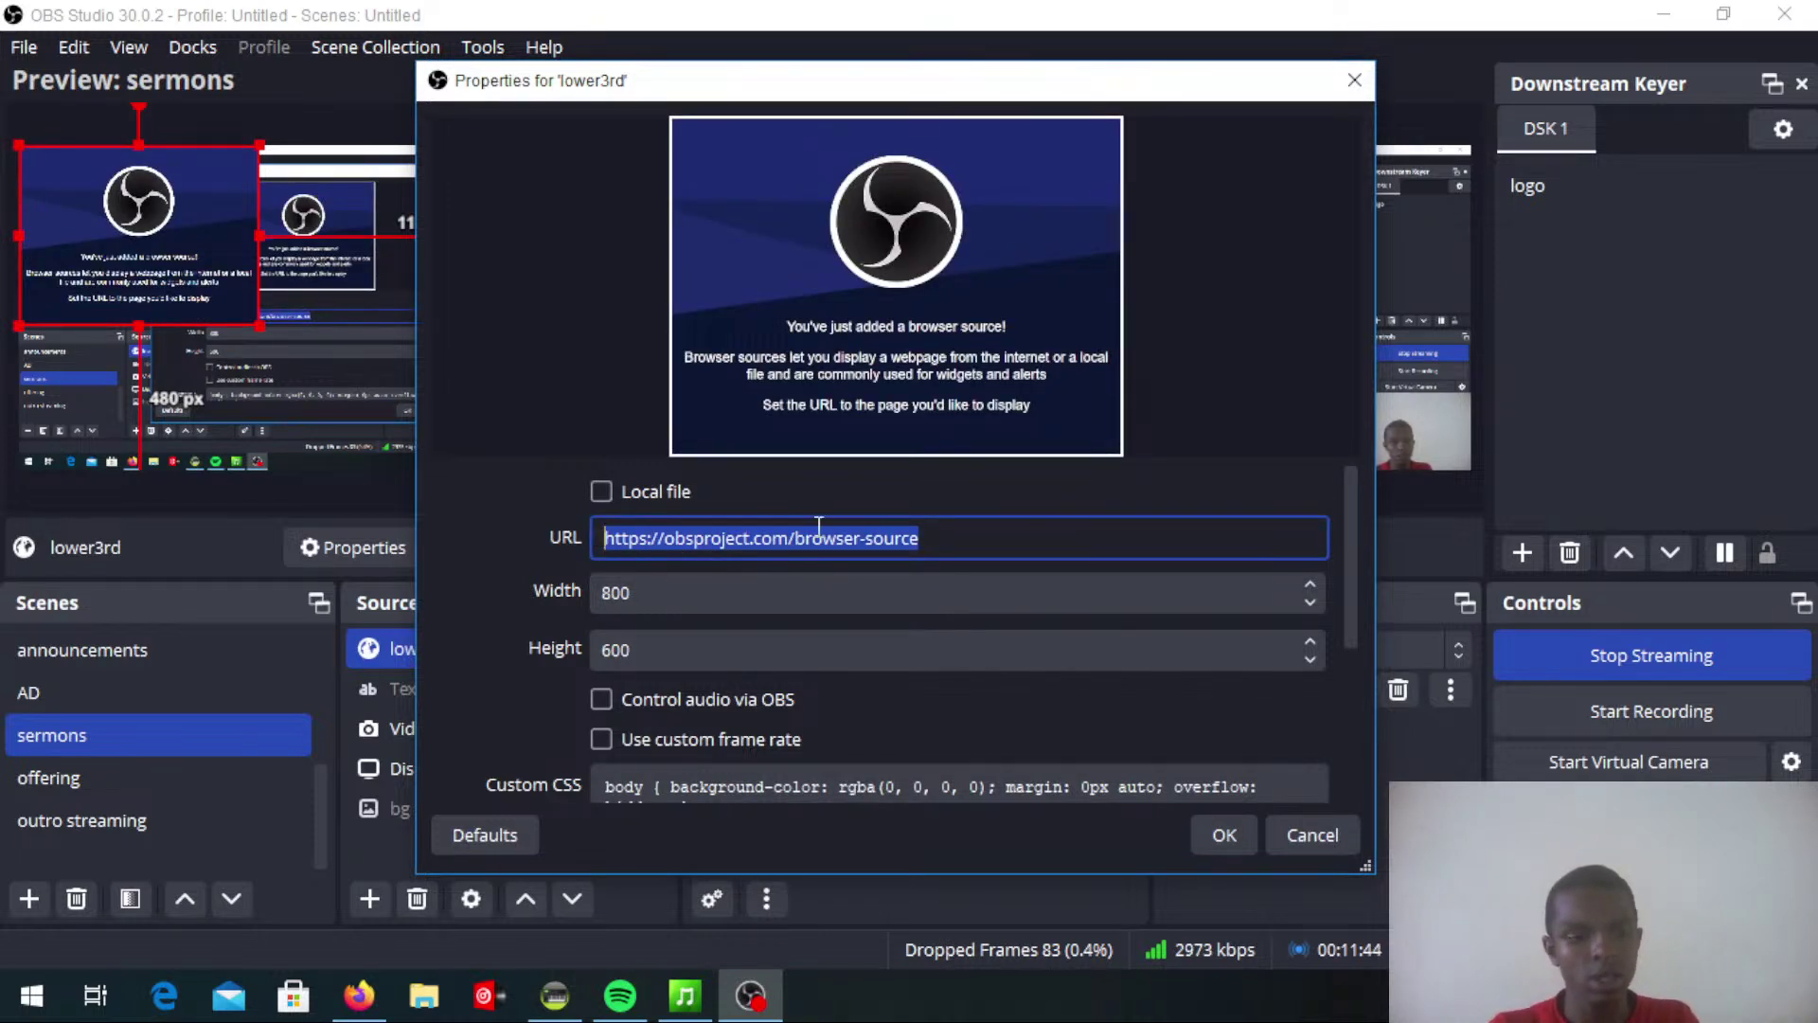
key(ctrl+v)
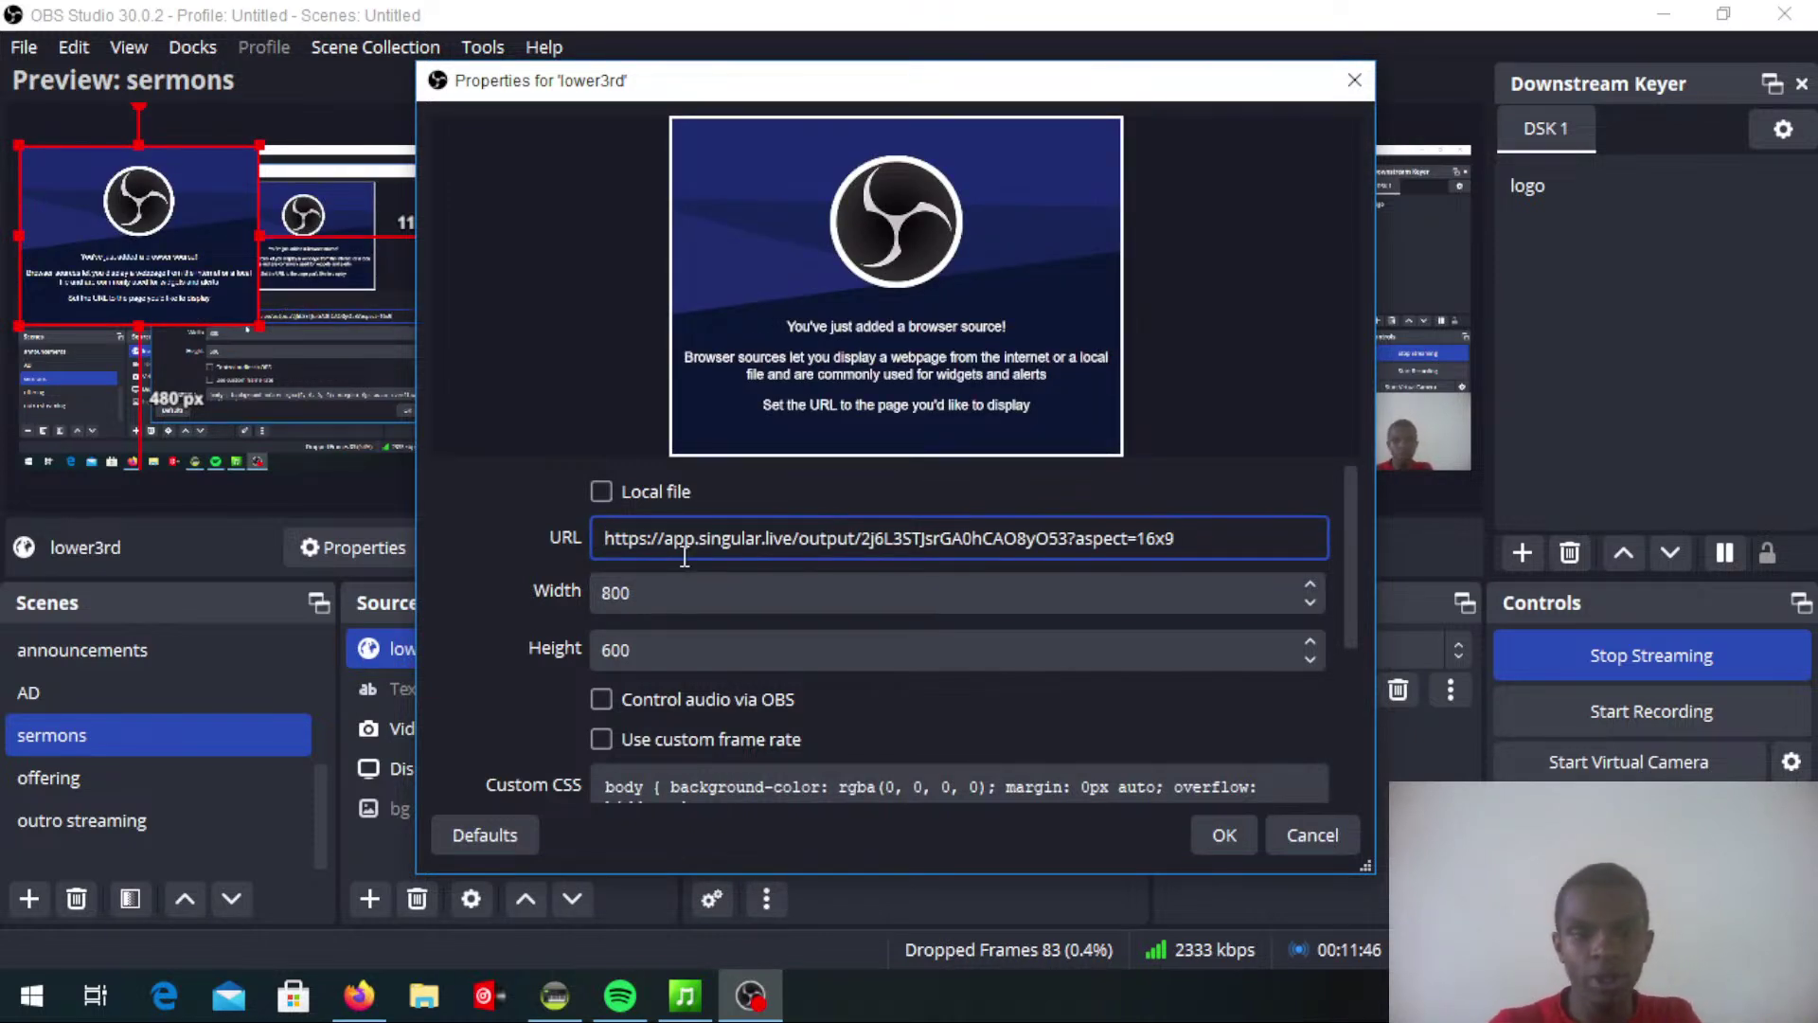
drag(692, 592, 518, 595)
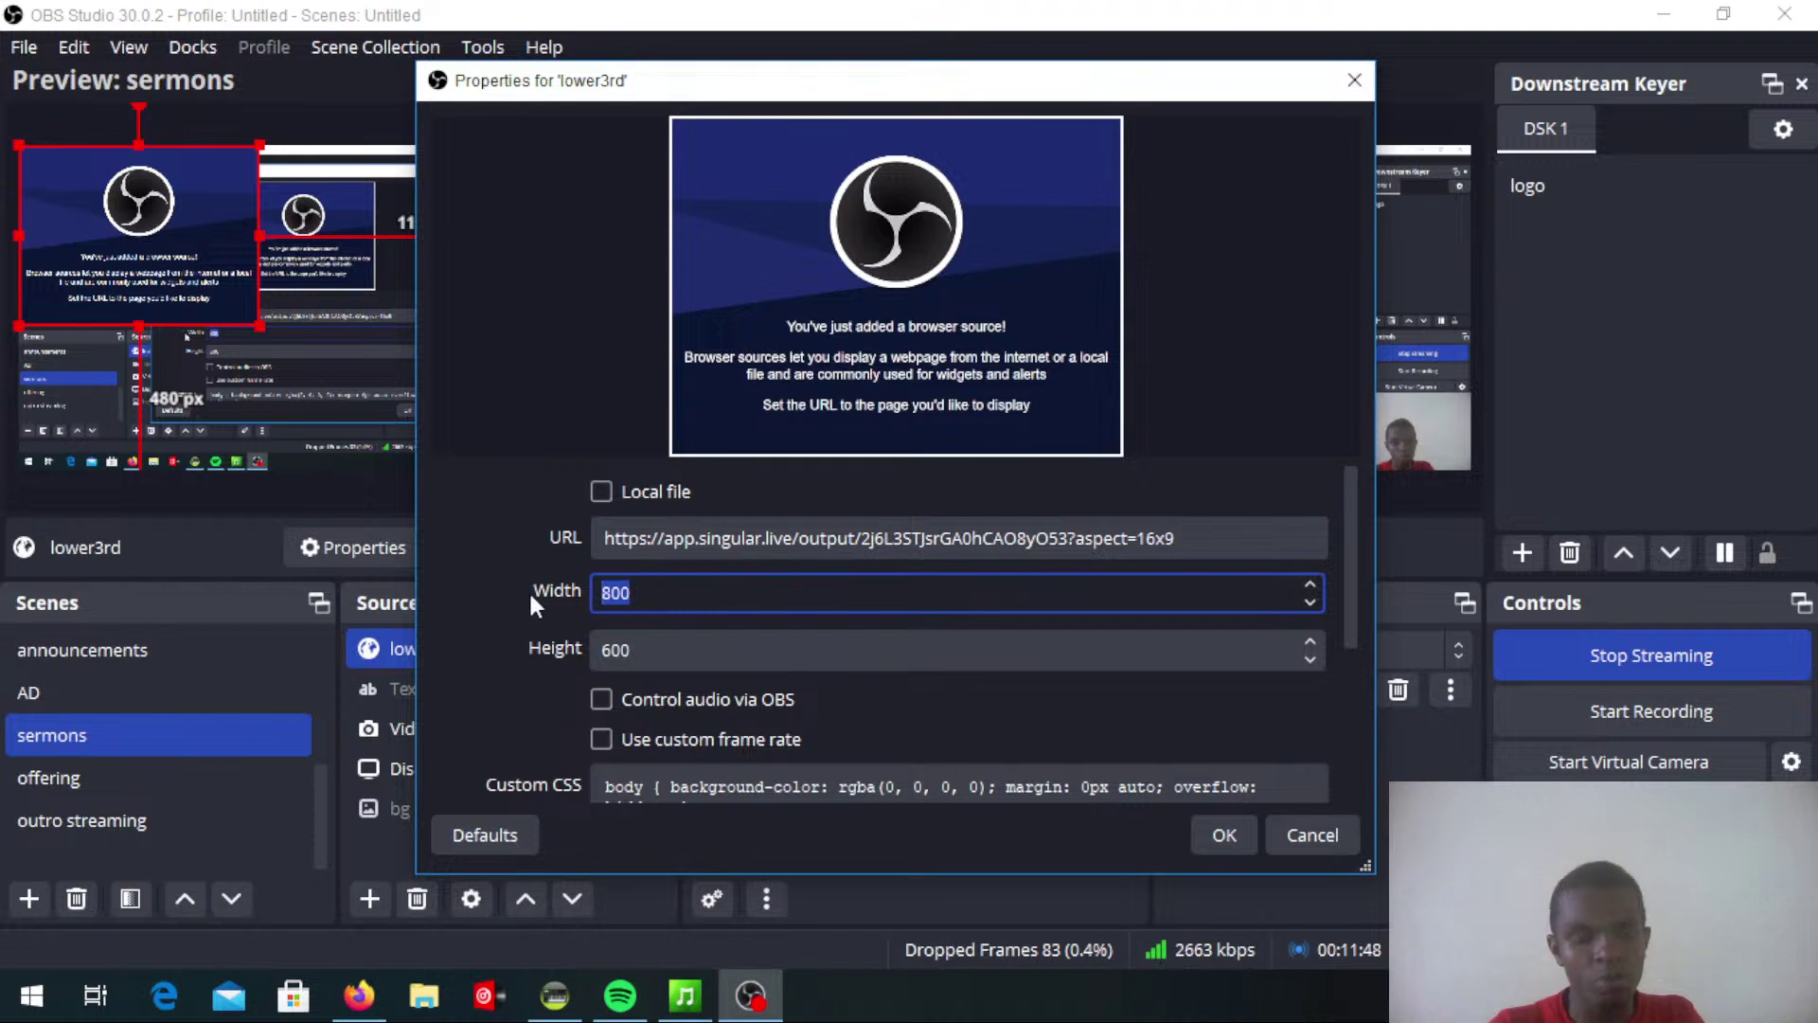
text(1920)
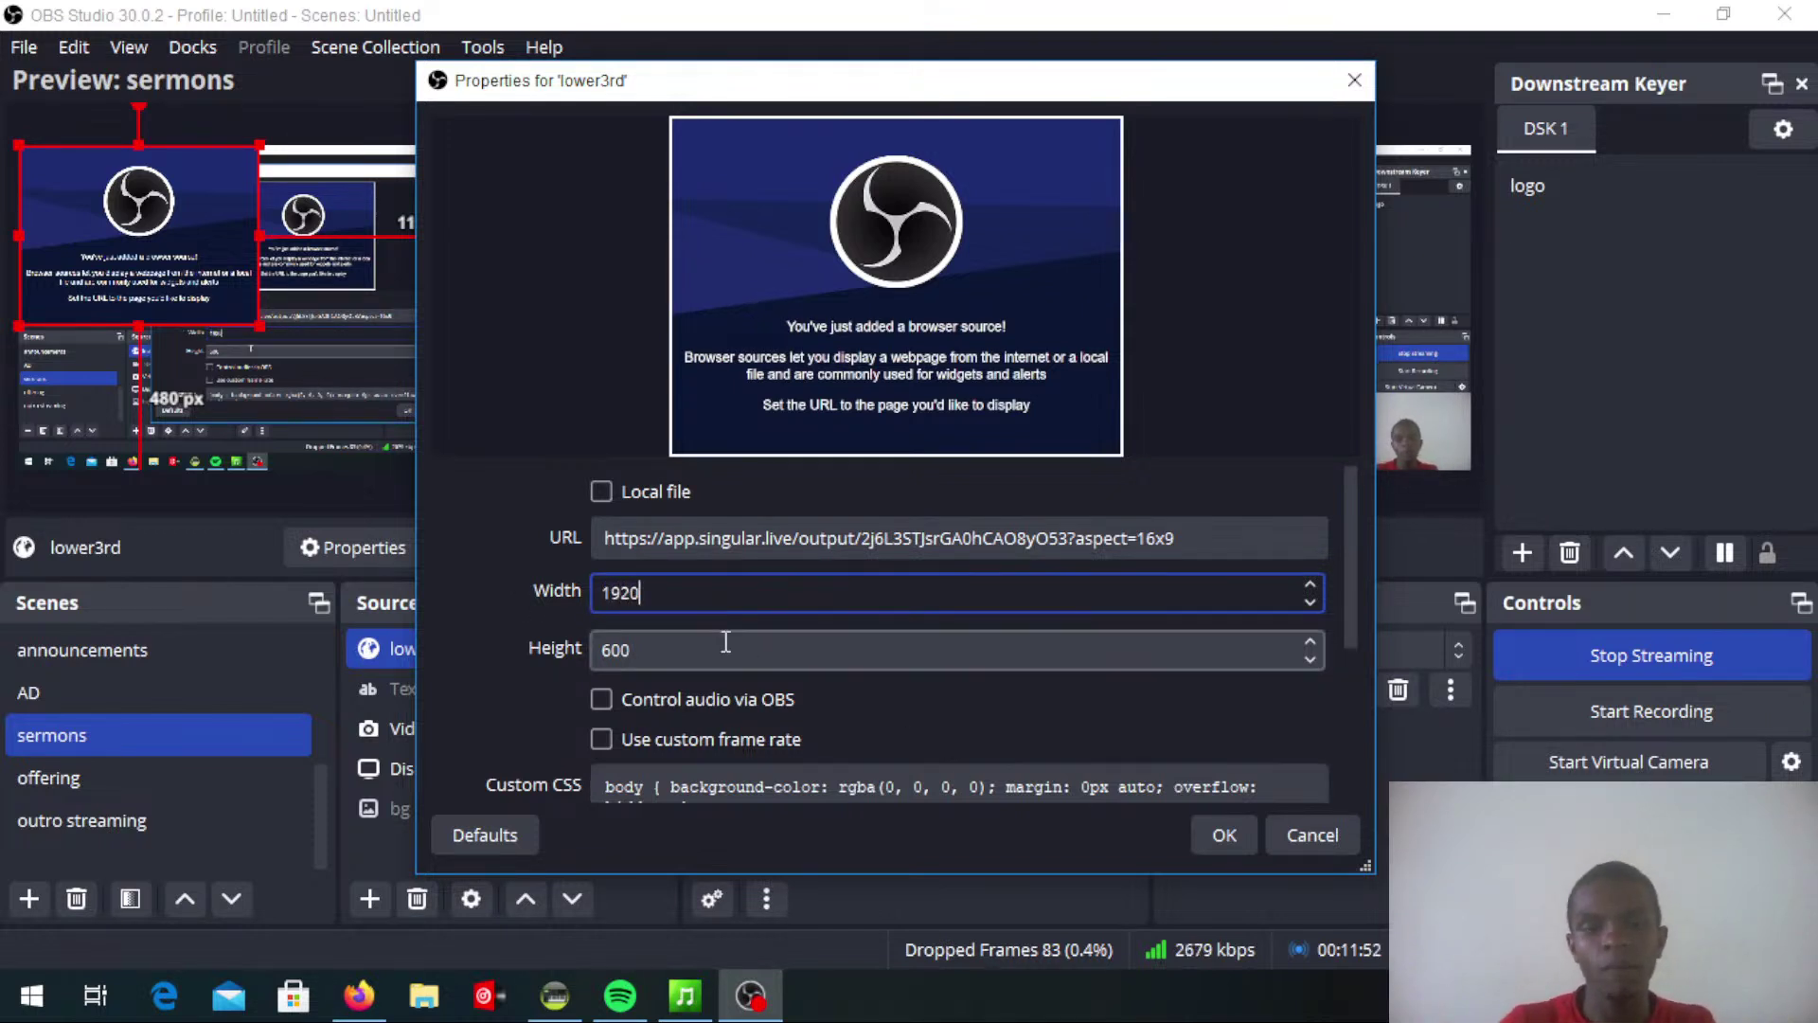
key(Tab)
text(10)
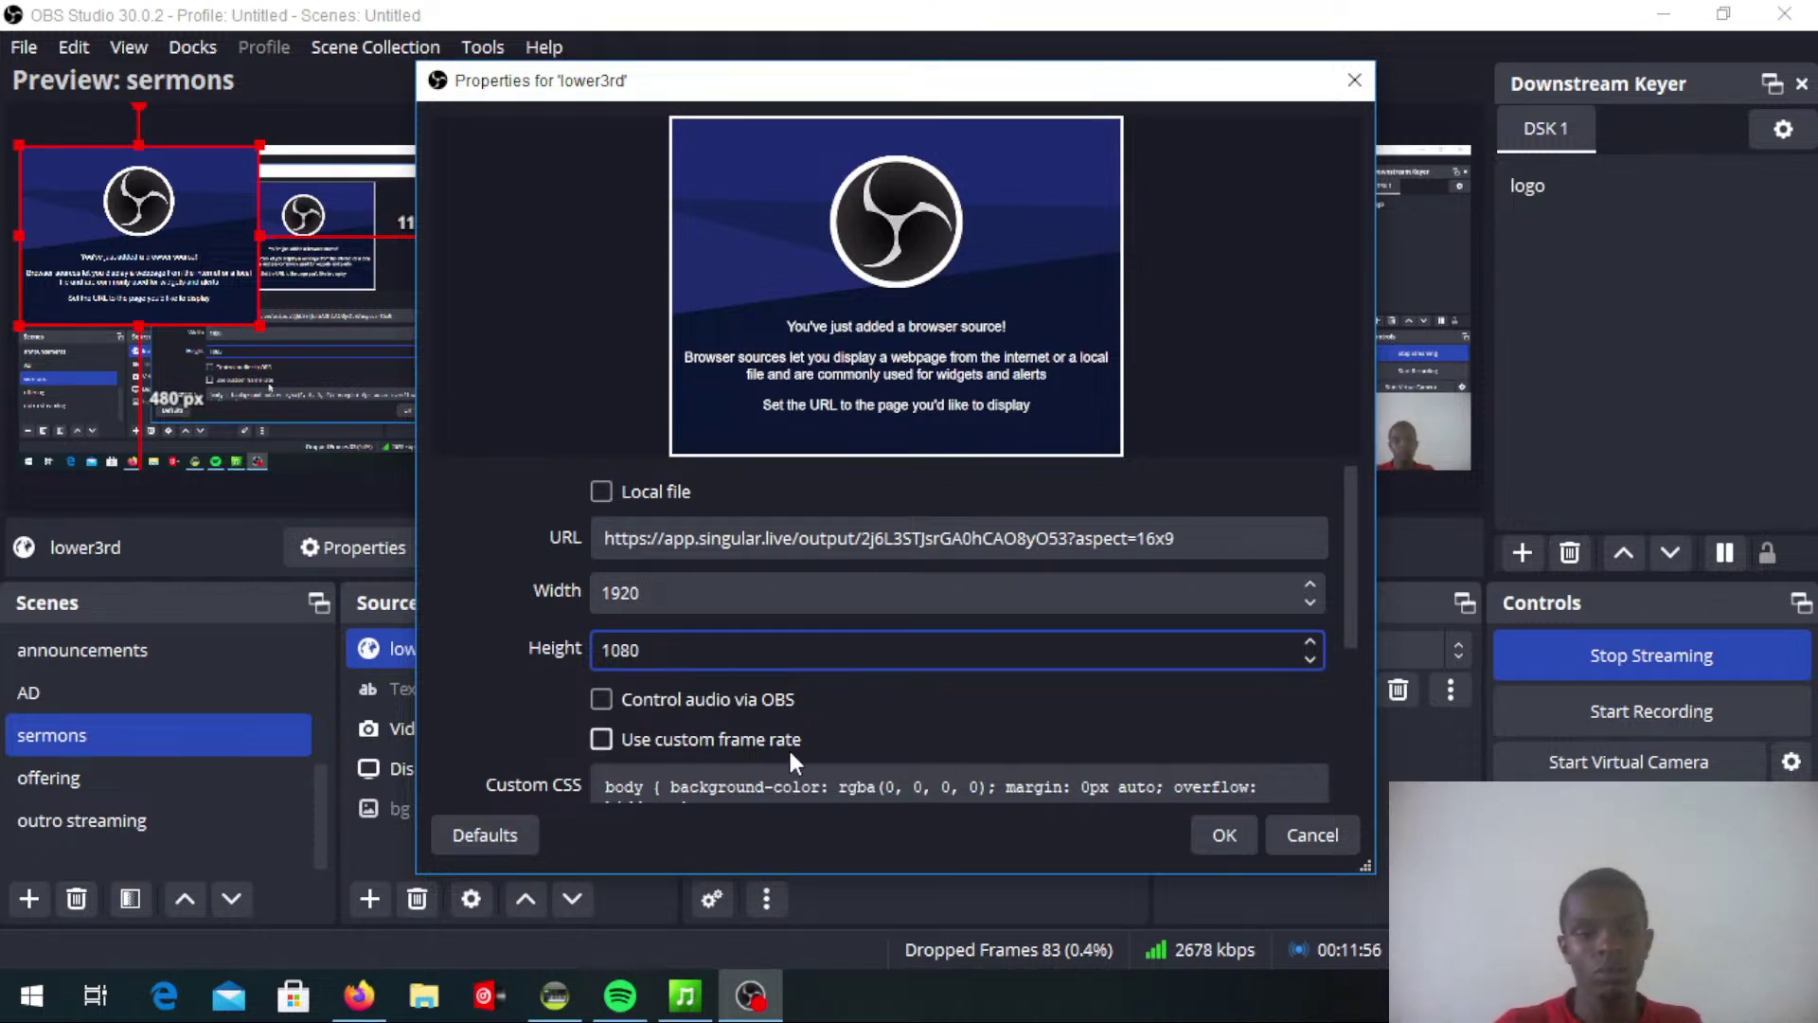
Clear the lower3rd source's custom CSS and accept its properties
click(786, 791)
drag(691, 647, 526, 610)
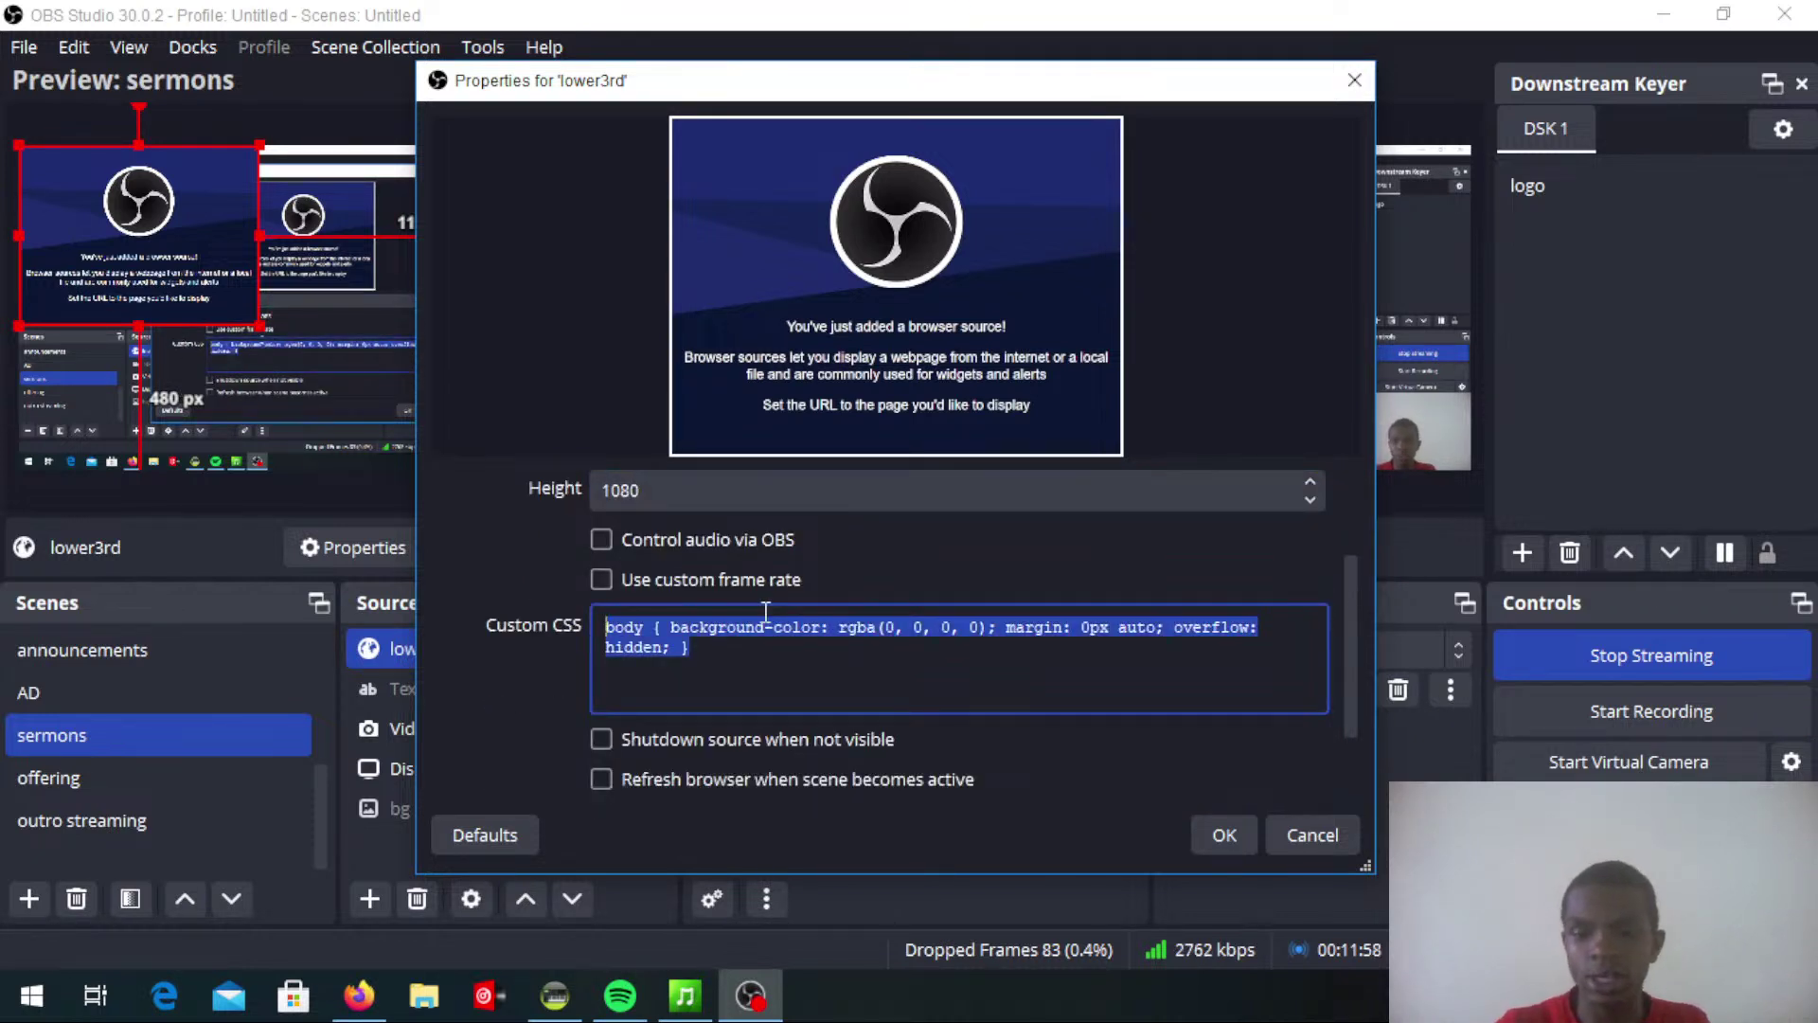
key(BackSpace)
scroll(747, 725, down, 2)
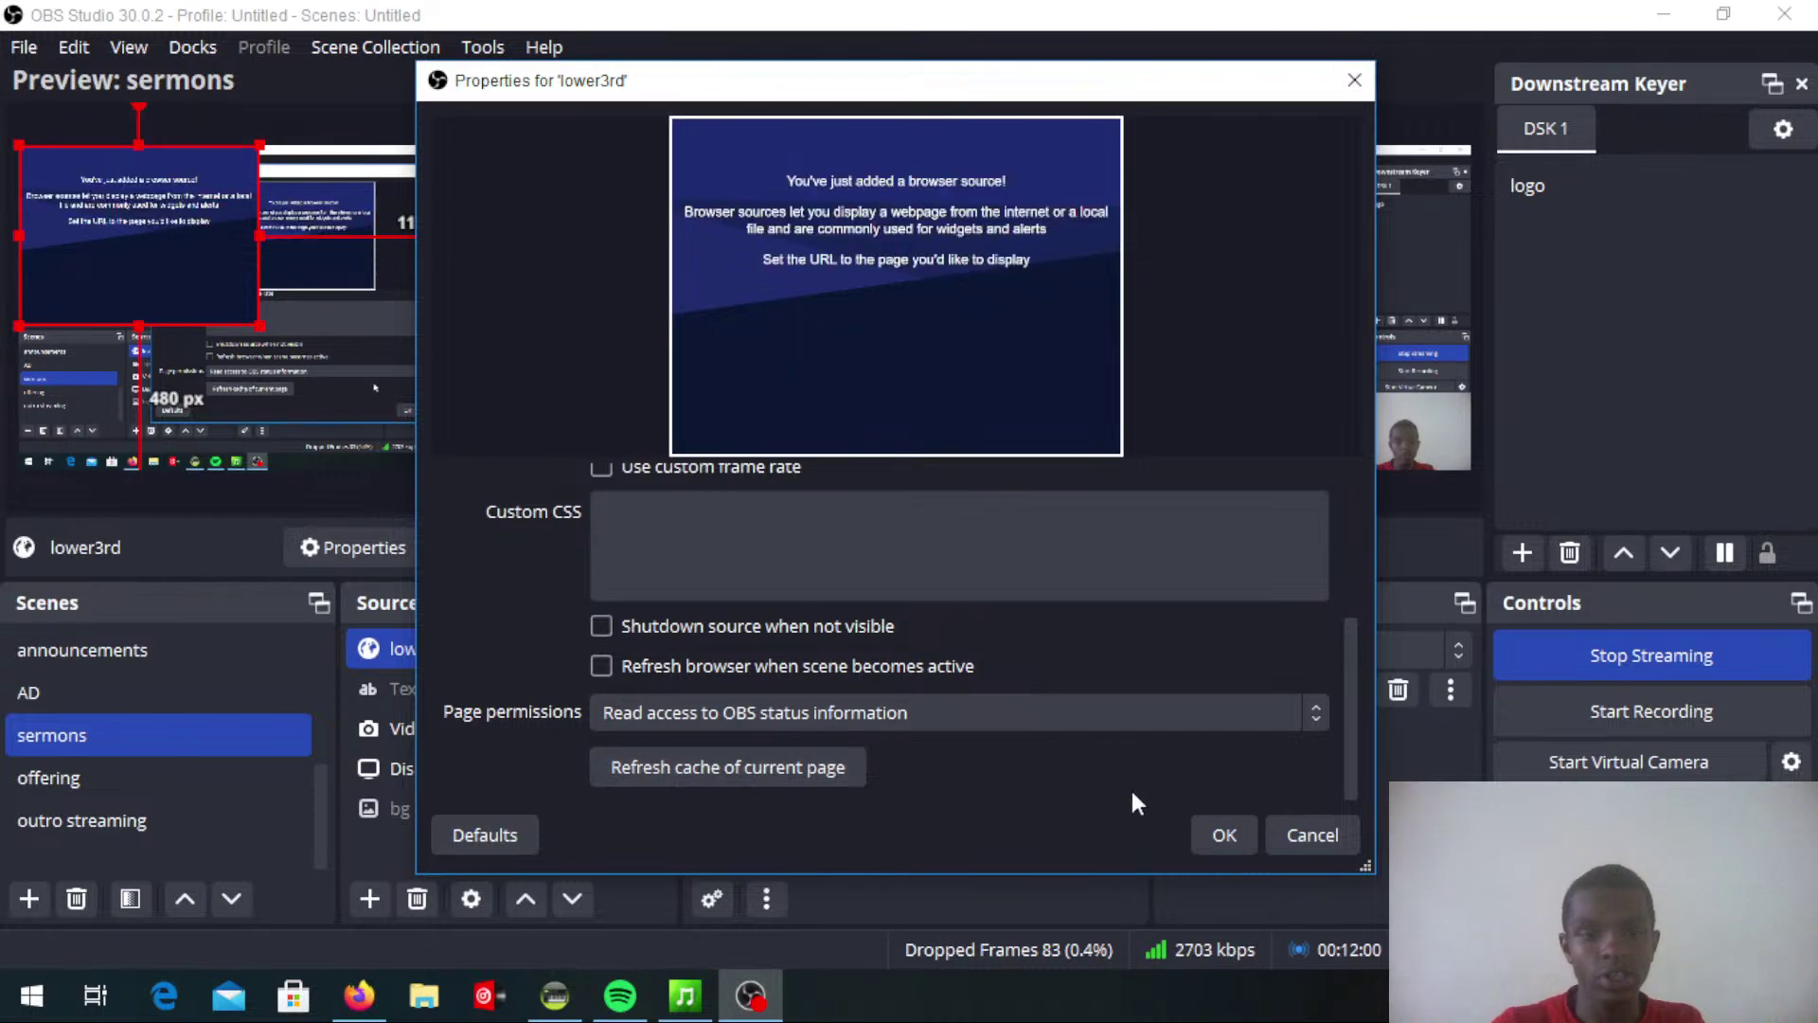
click(1221, 837)
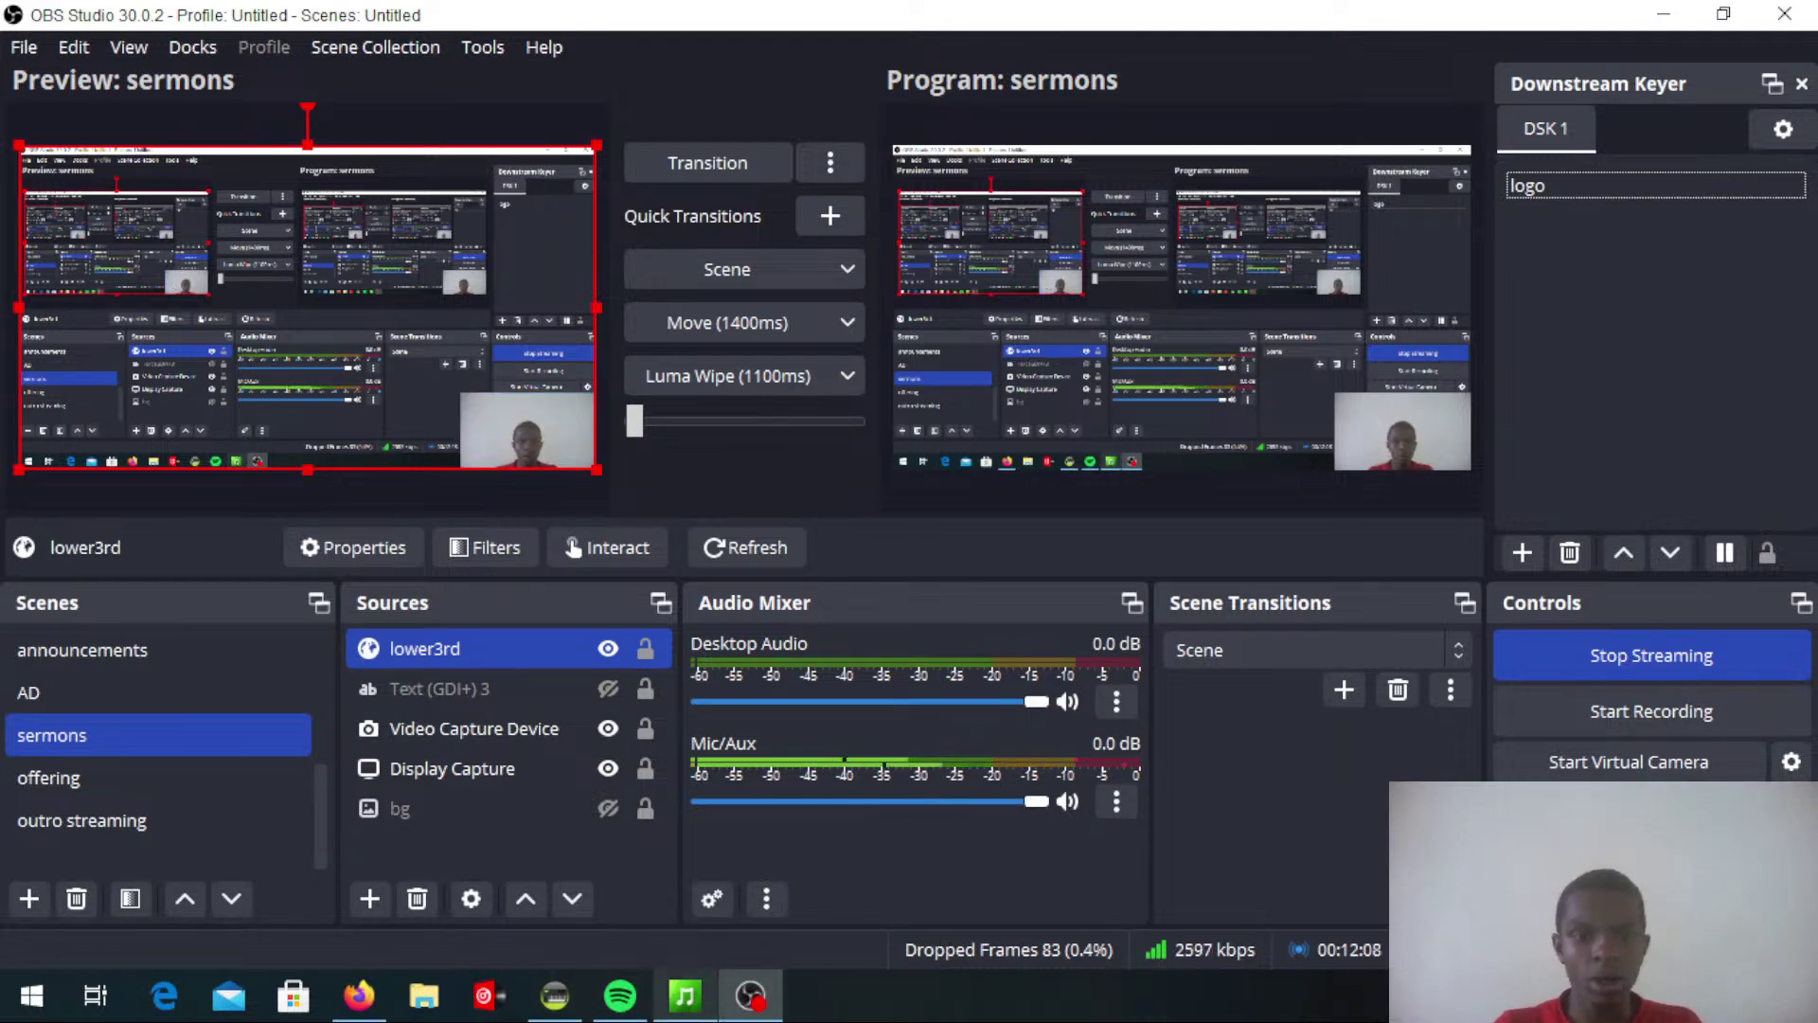
Toggle from the Lower - 1 Line overlay to Lower - 2 Line and back in Singular.live, and check the OBS preview
click(758, 975)
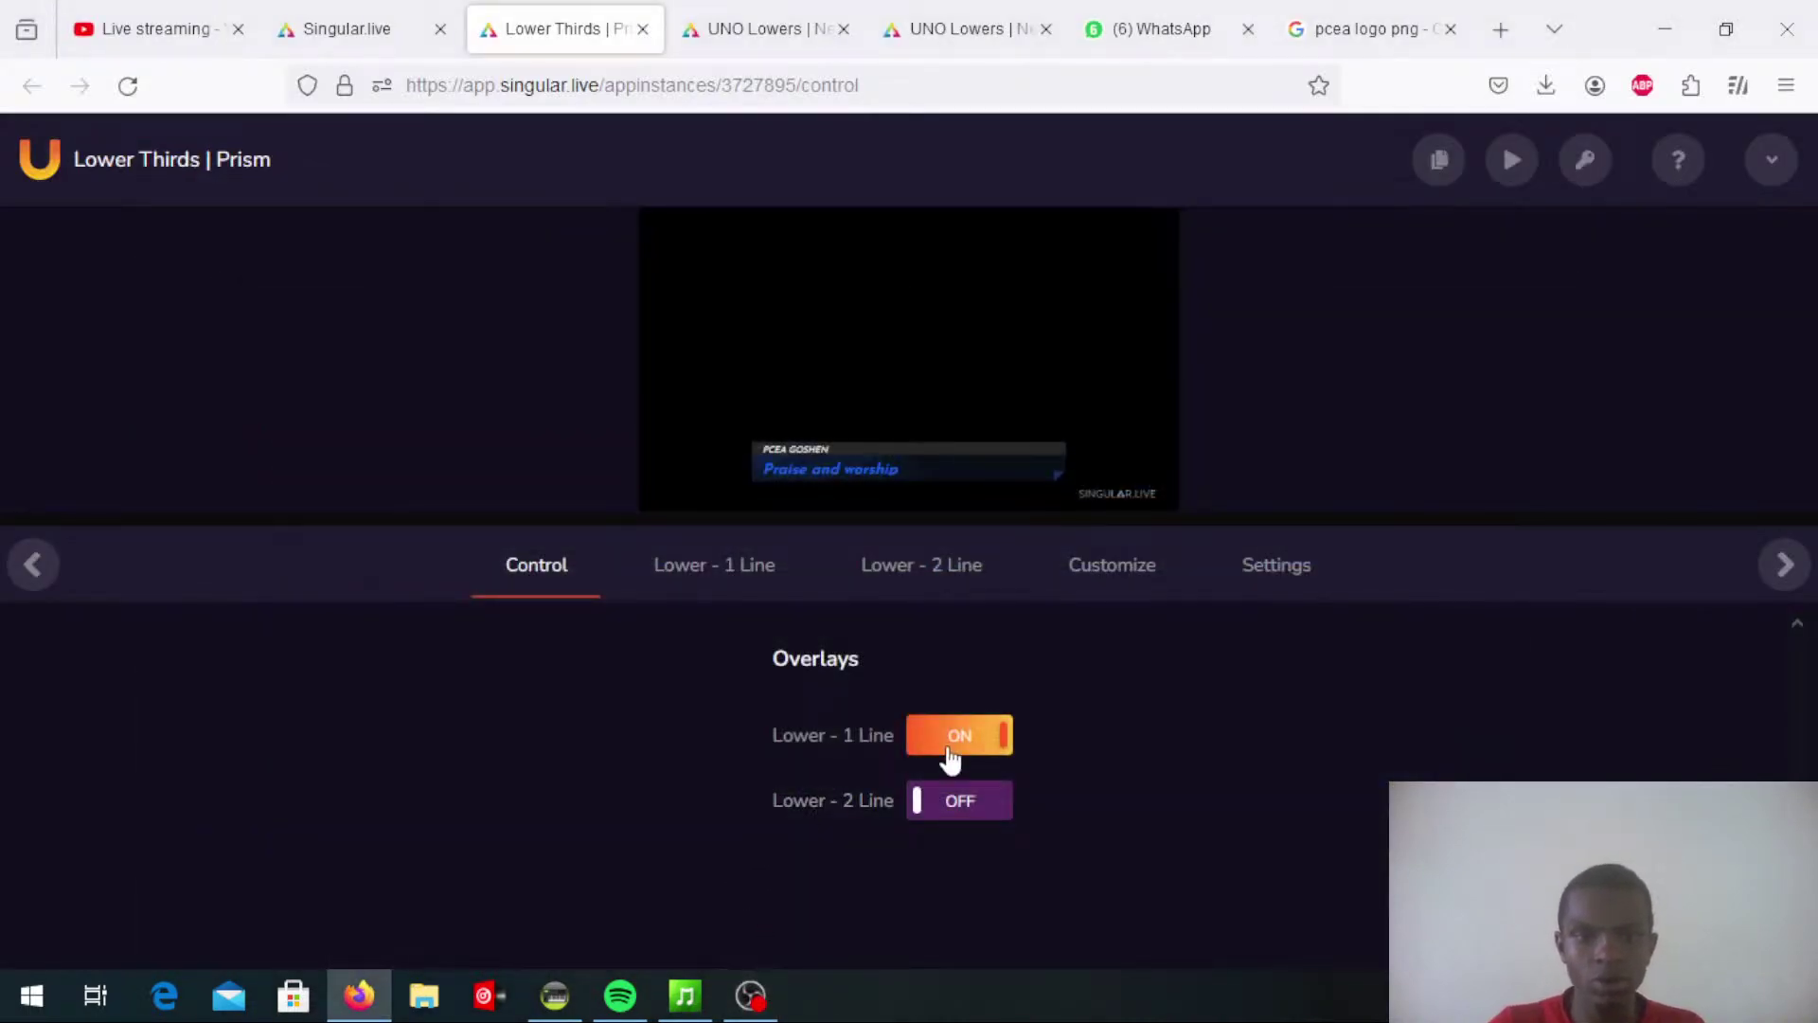
click(938, 807)
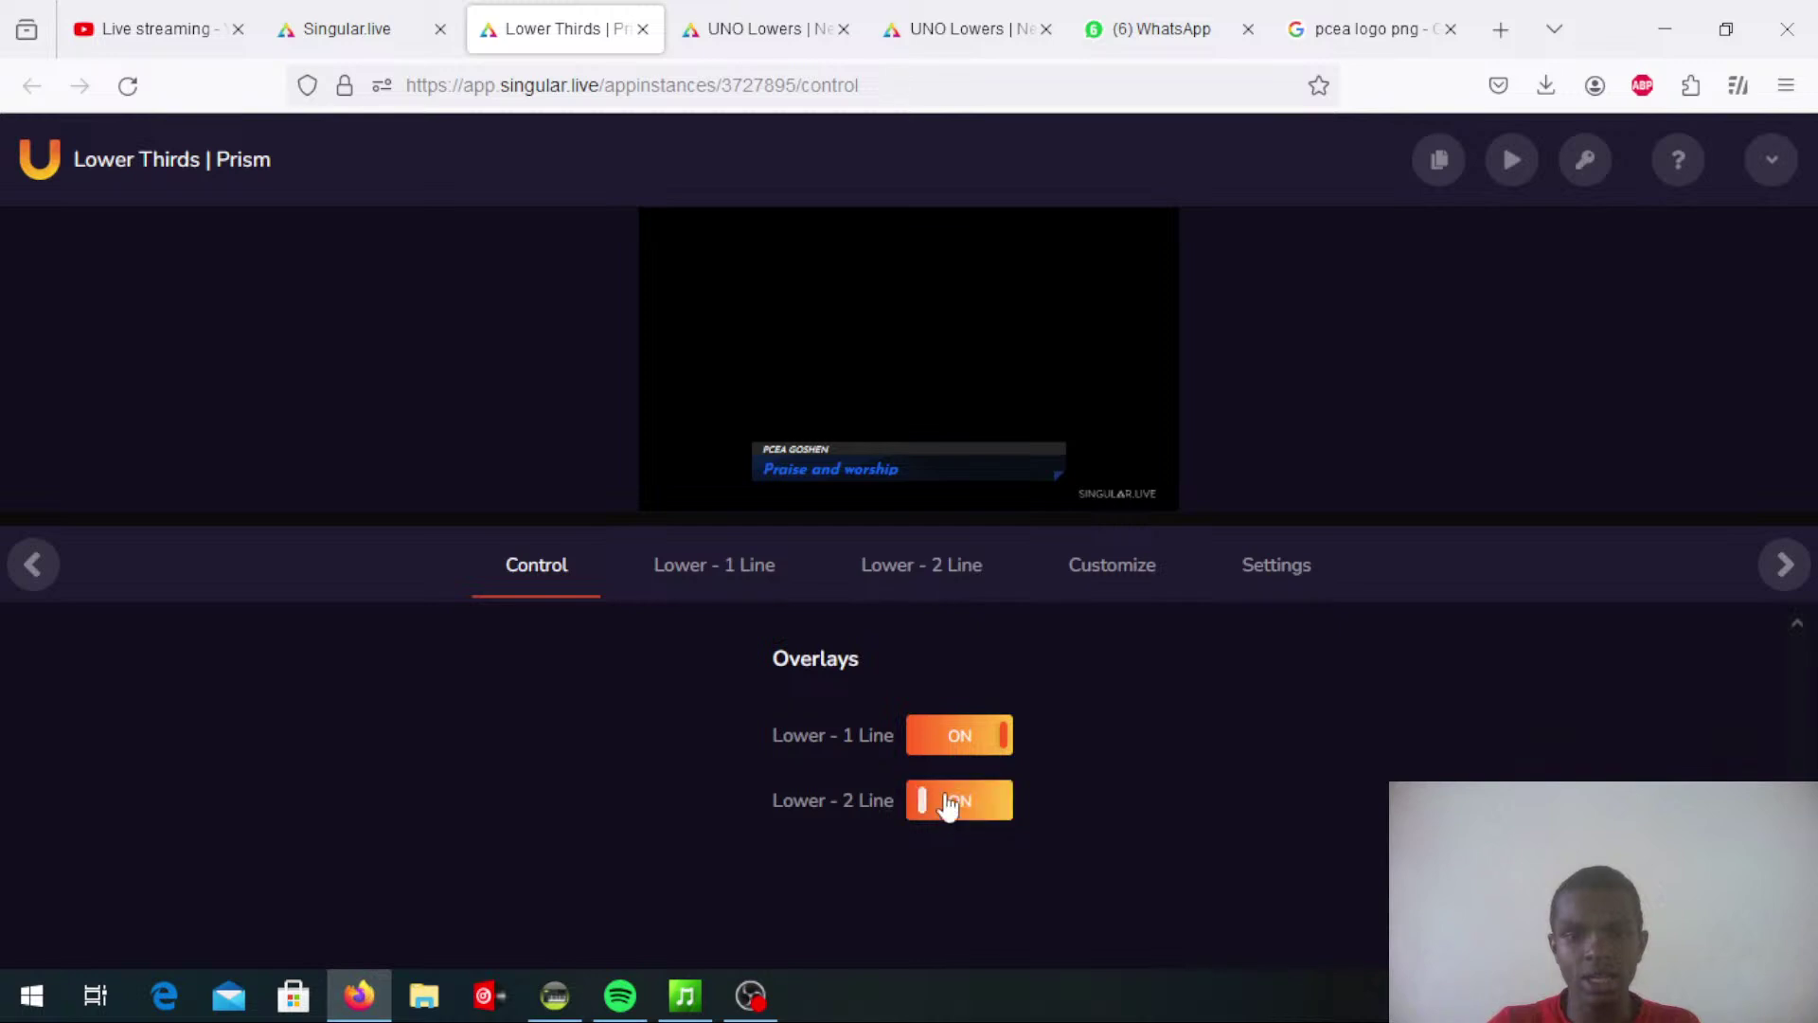
click(959, 738)
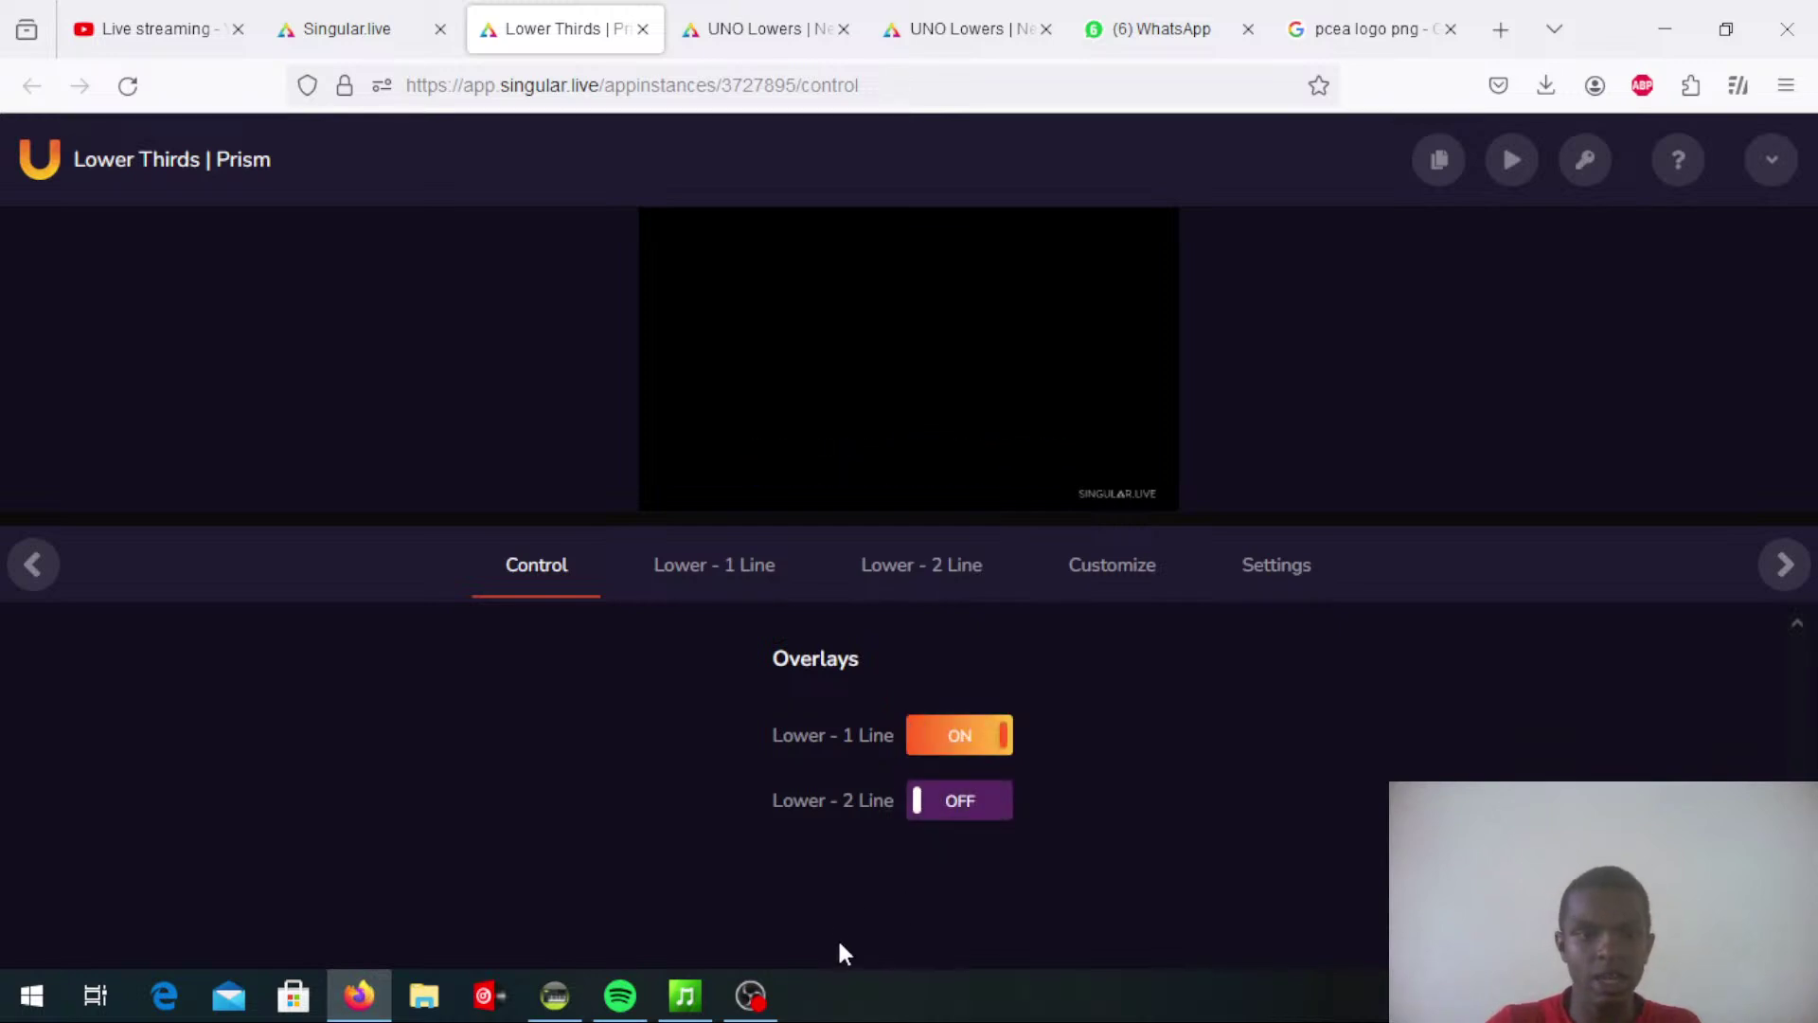
click(753, 997)
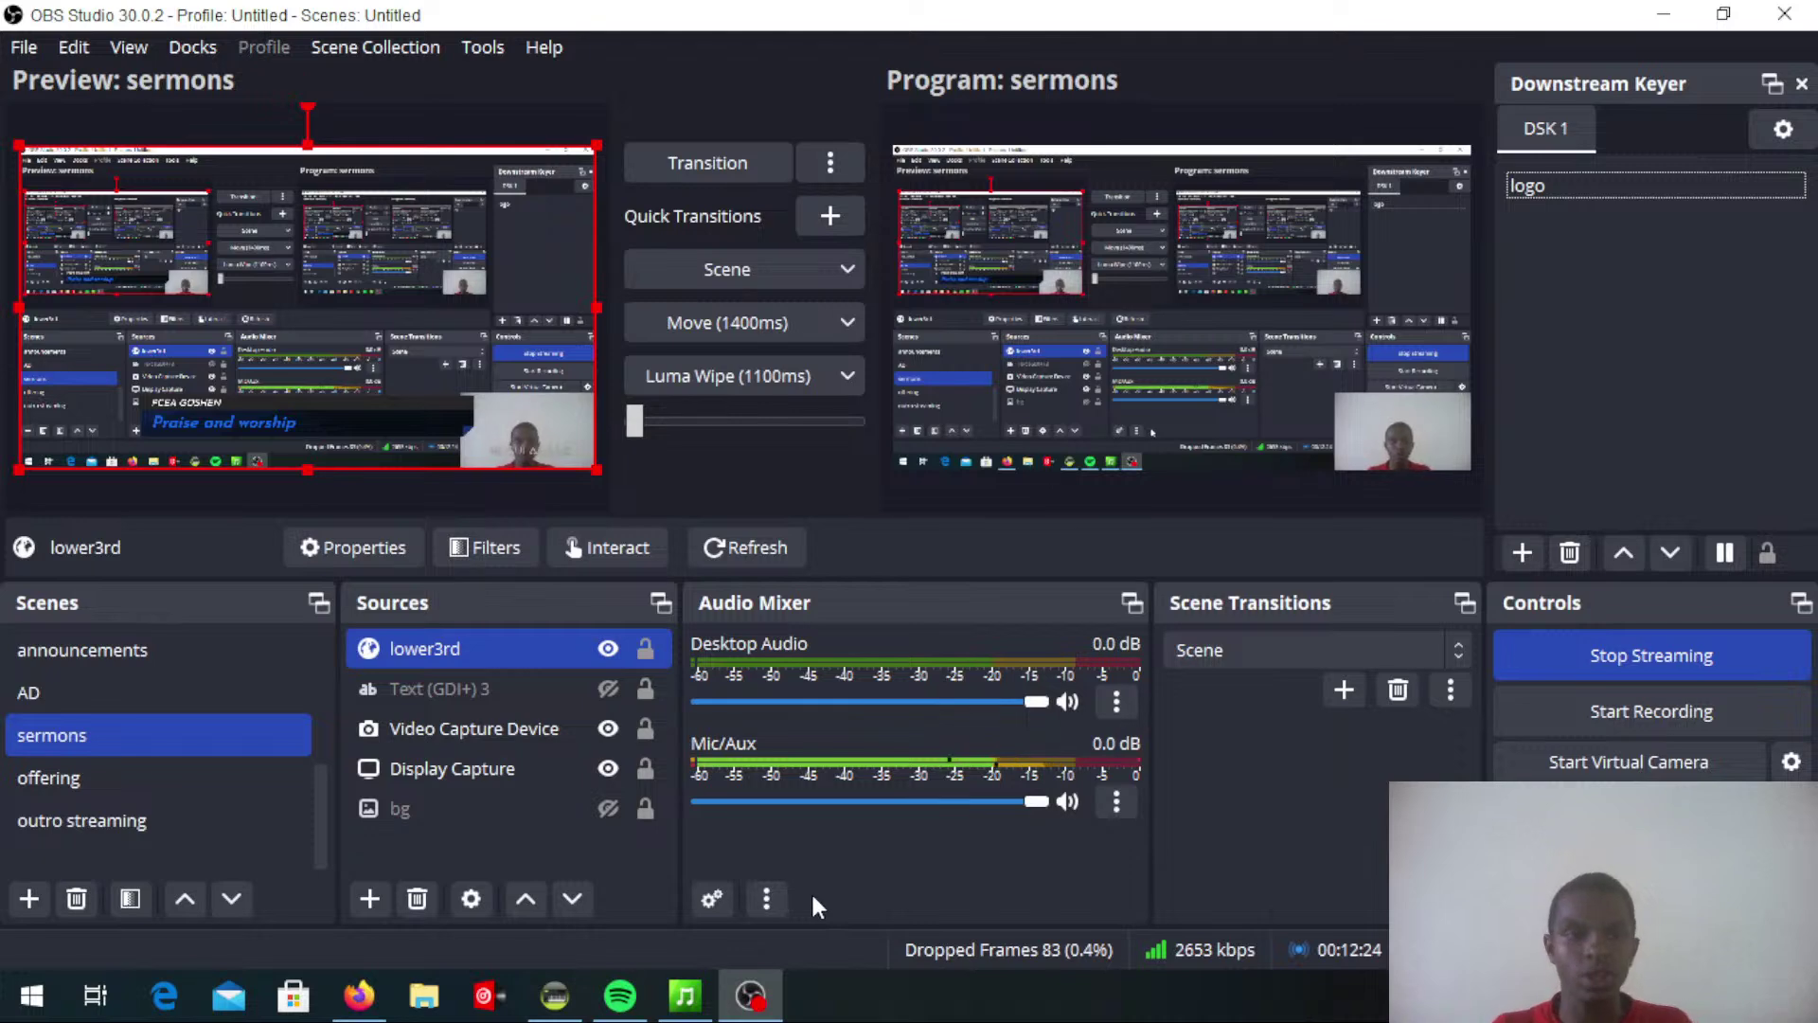
Switch on the Lower - 2 Line overlay in Singular.live and check it in the OBS preview
click(779, 1005)
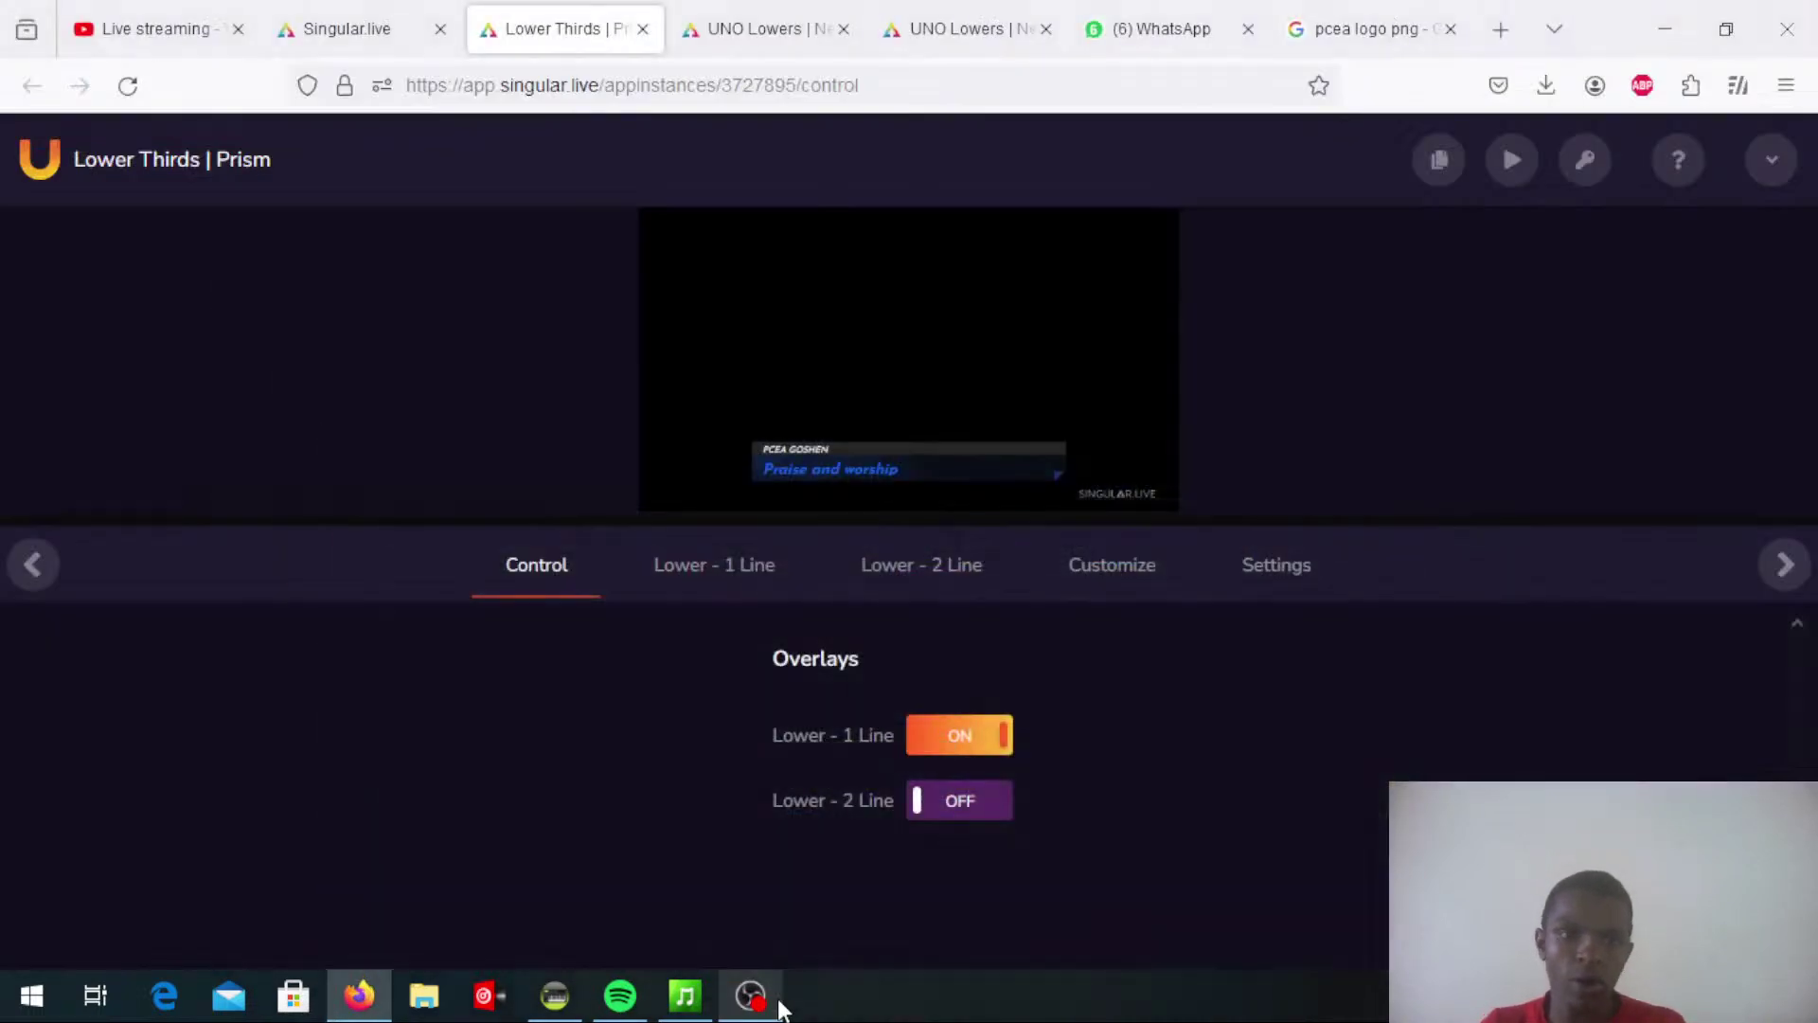
click(925, 803)
click(750, 996)
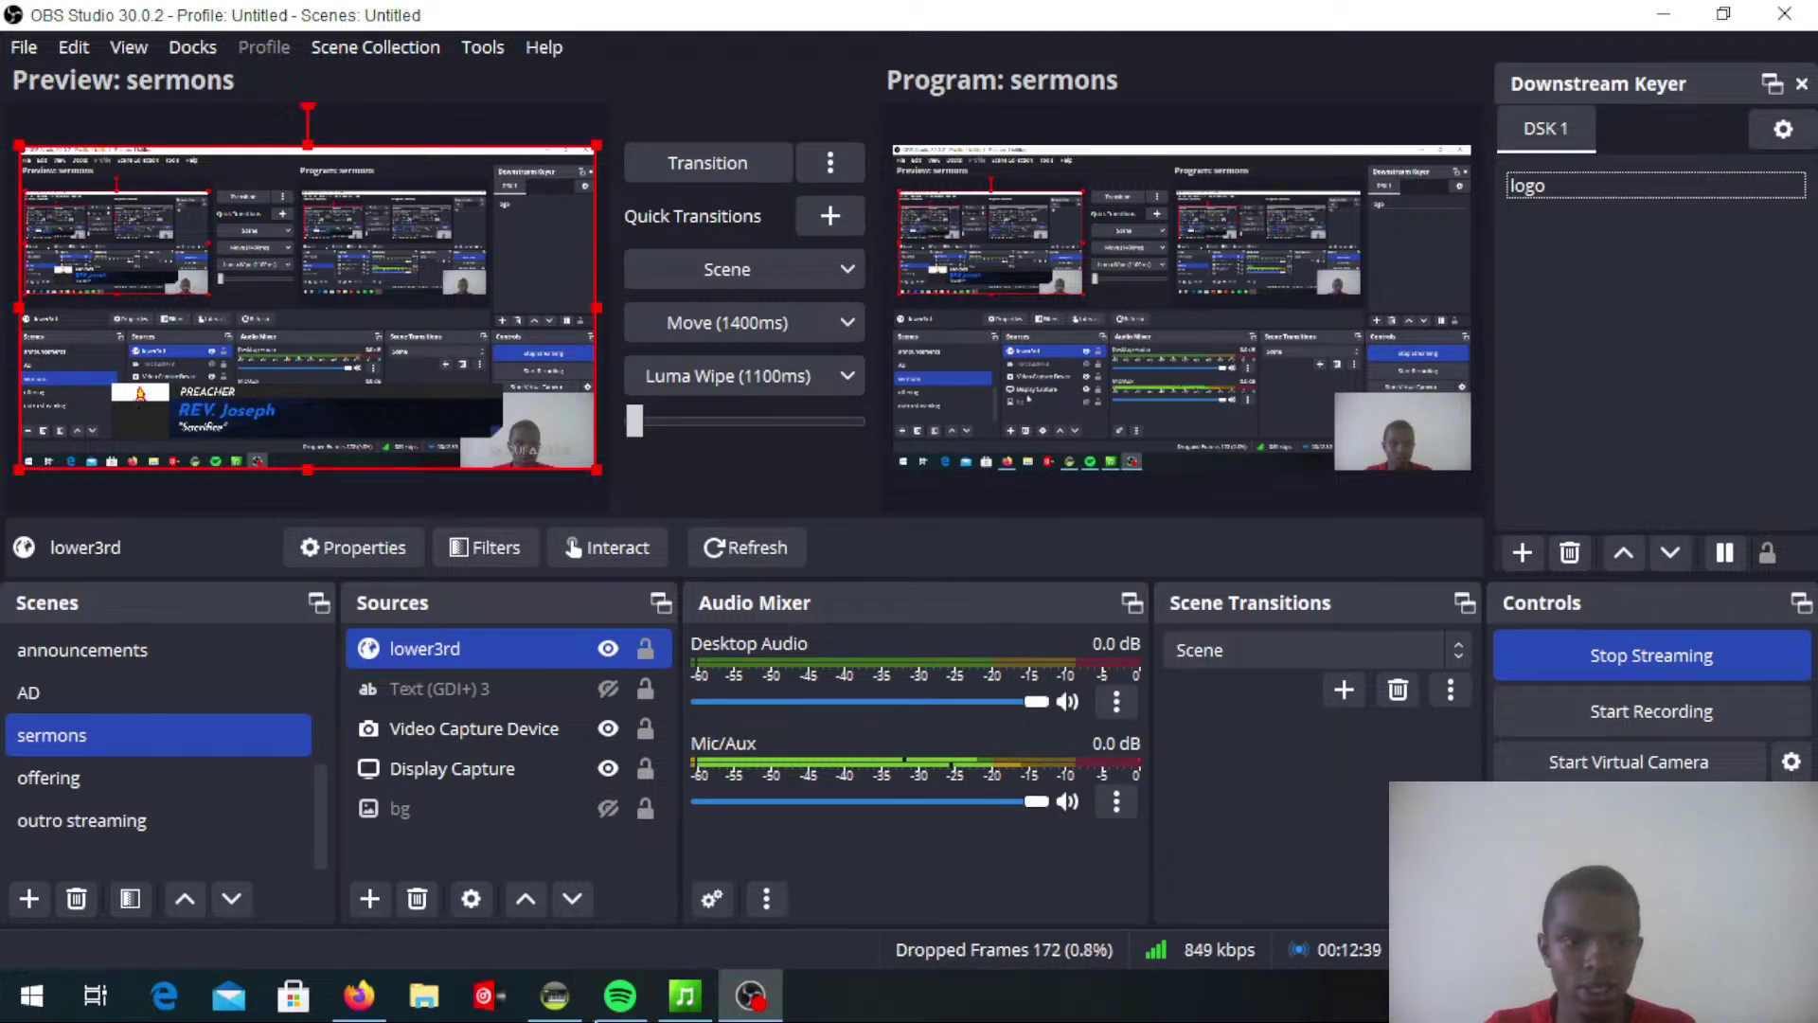
Return to the browser, look through the "pcea logo png" results and copy the image link of the Seeklogo PCEA logo
click(750, 994)
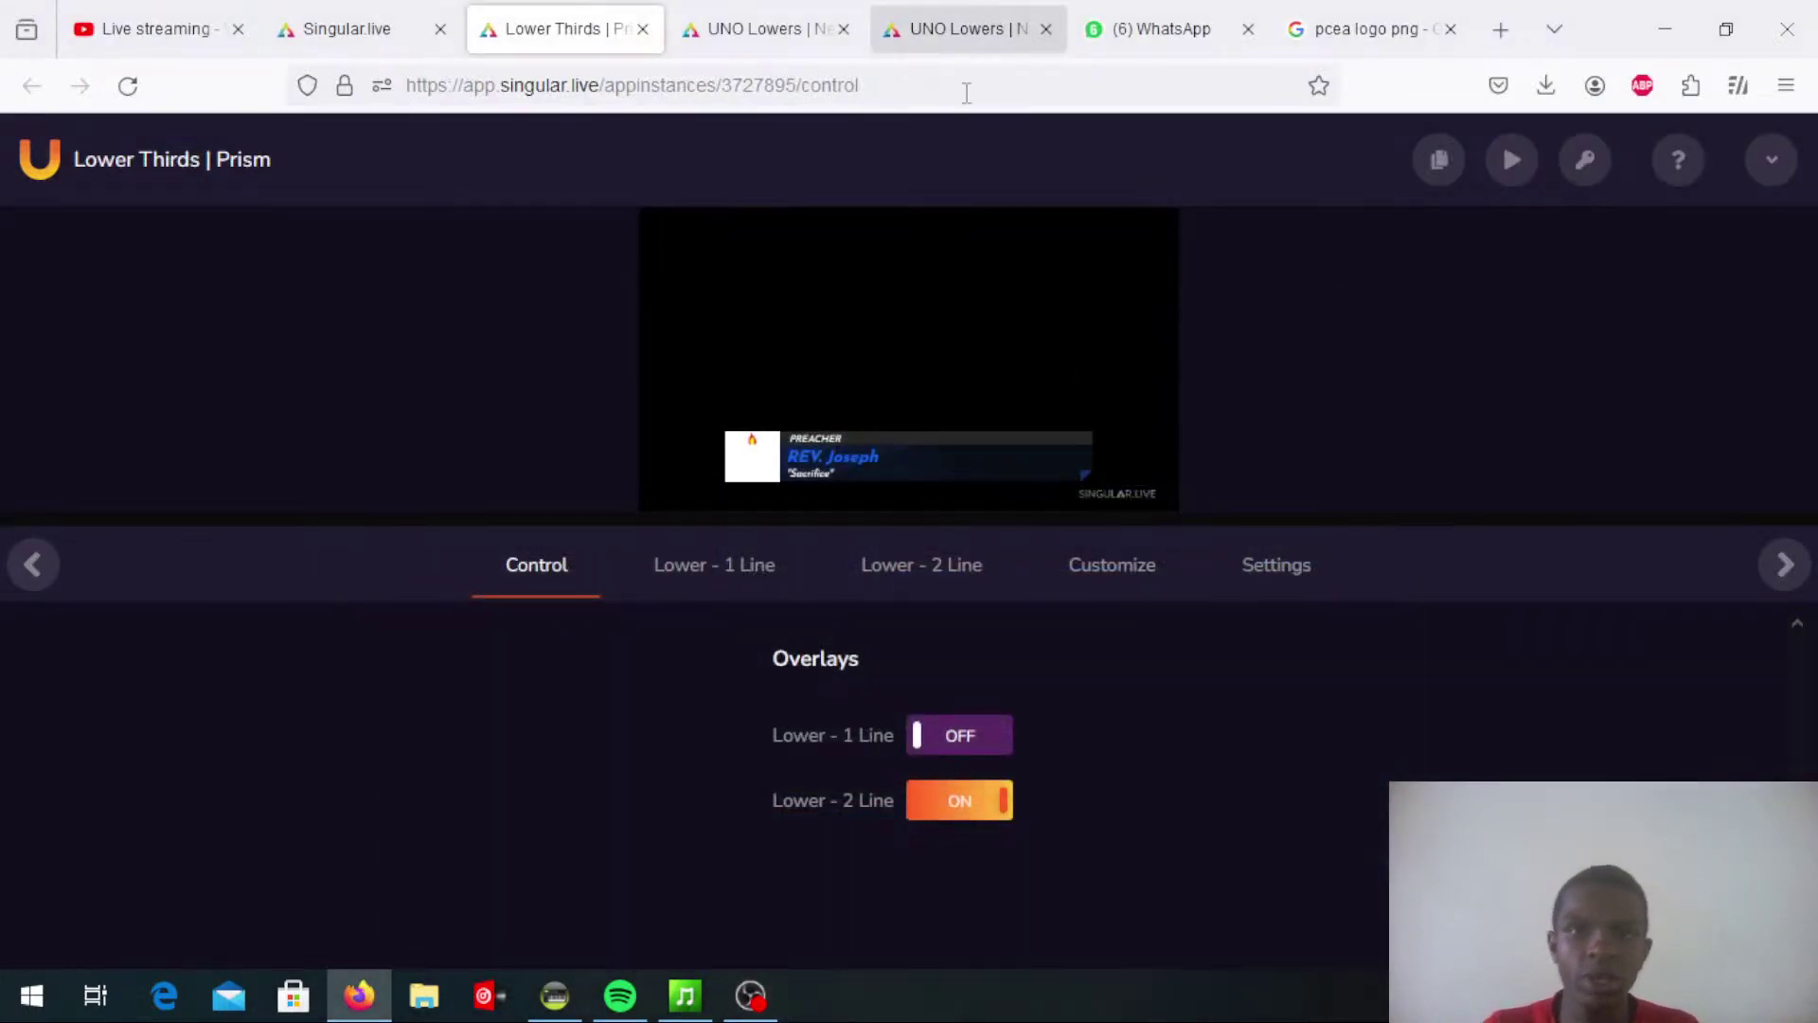
click(947, 566)
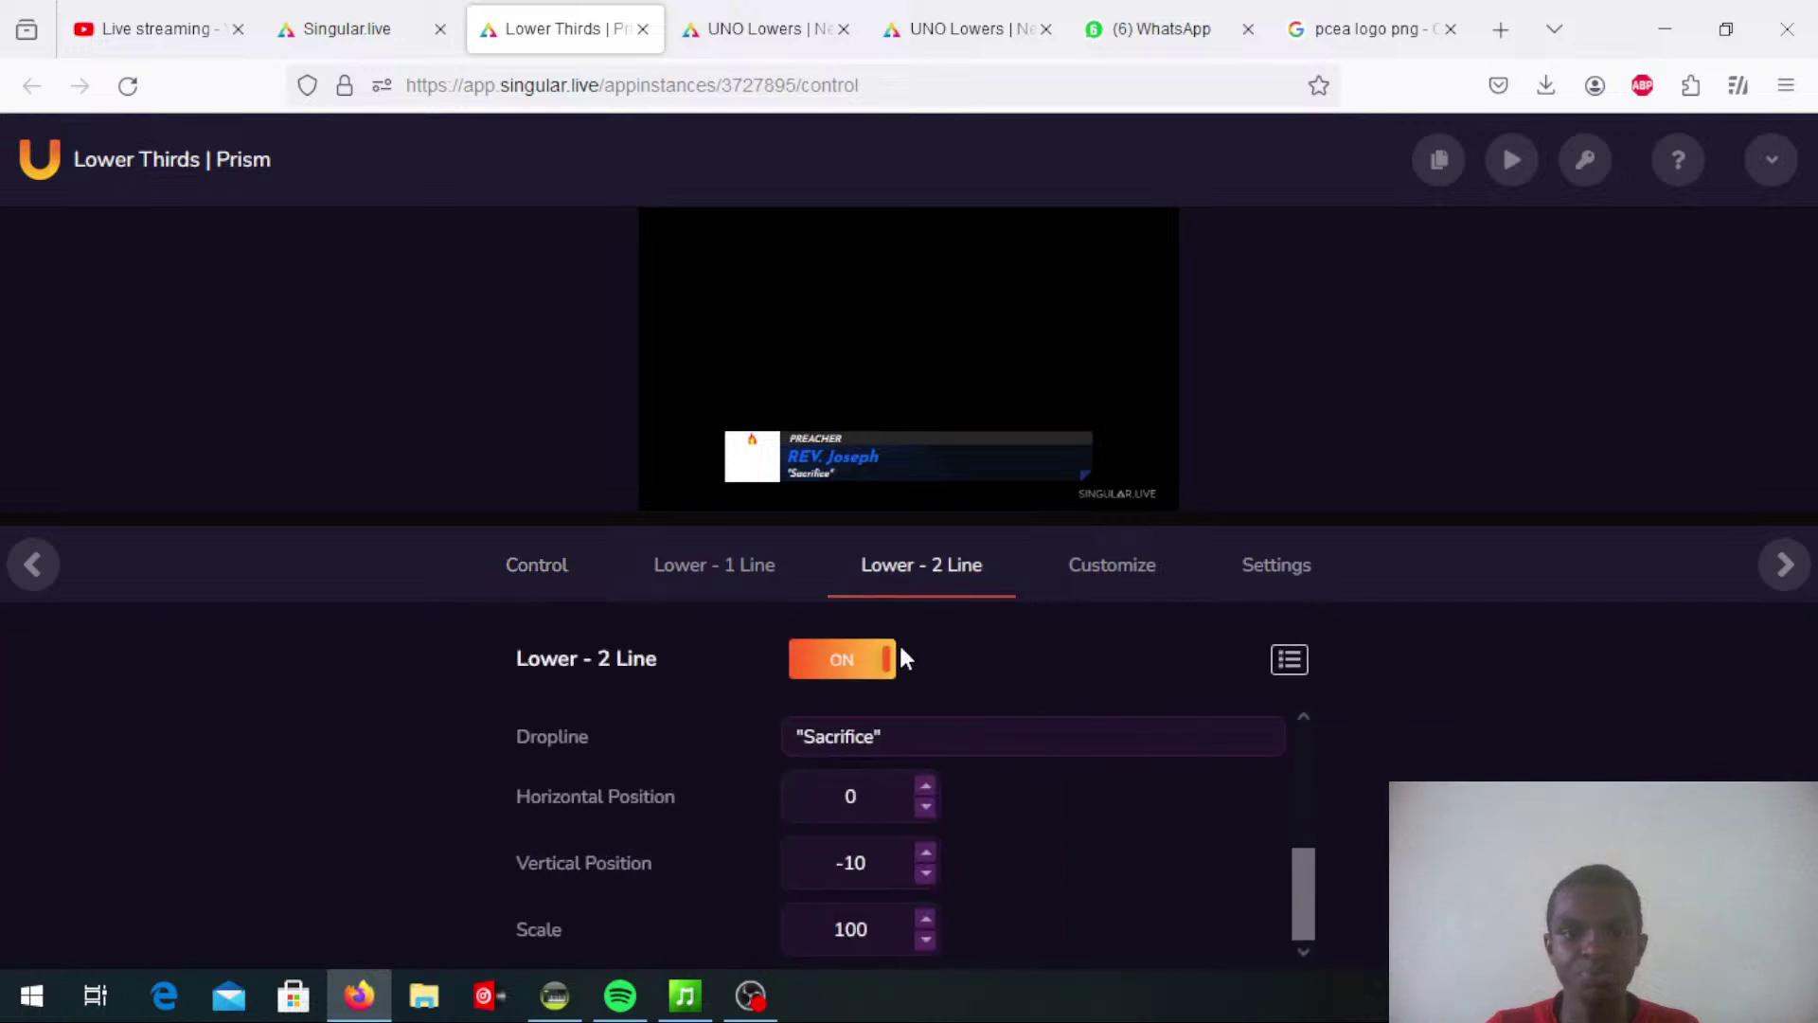
click(1369, 29)
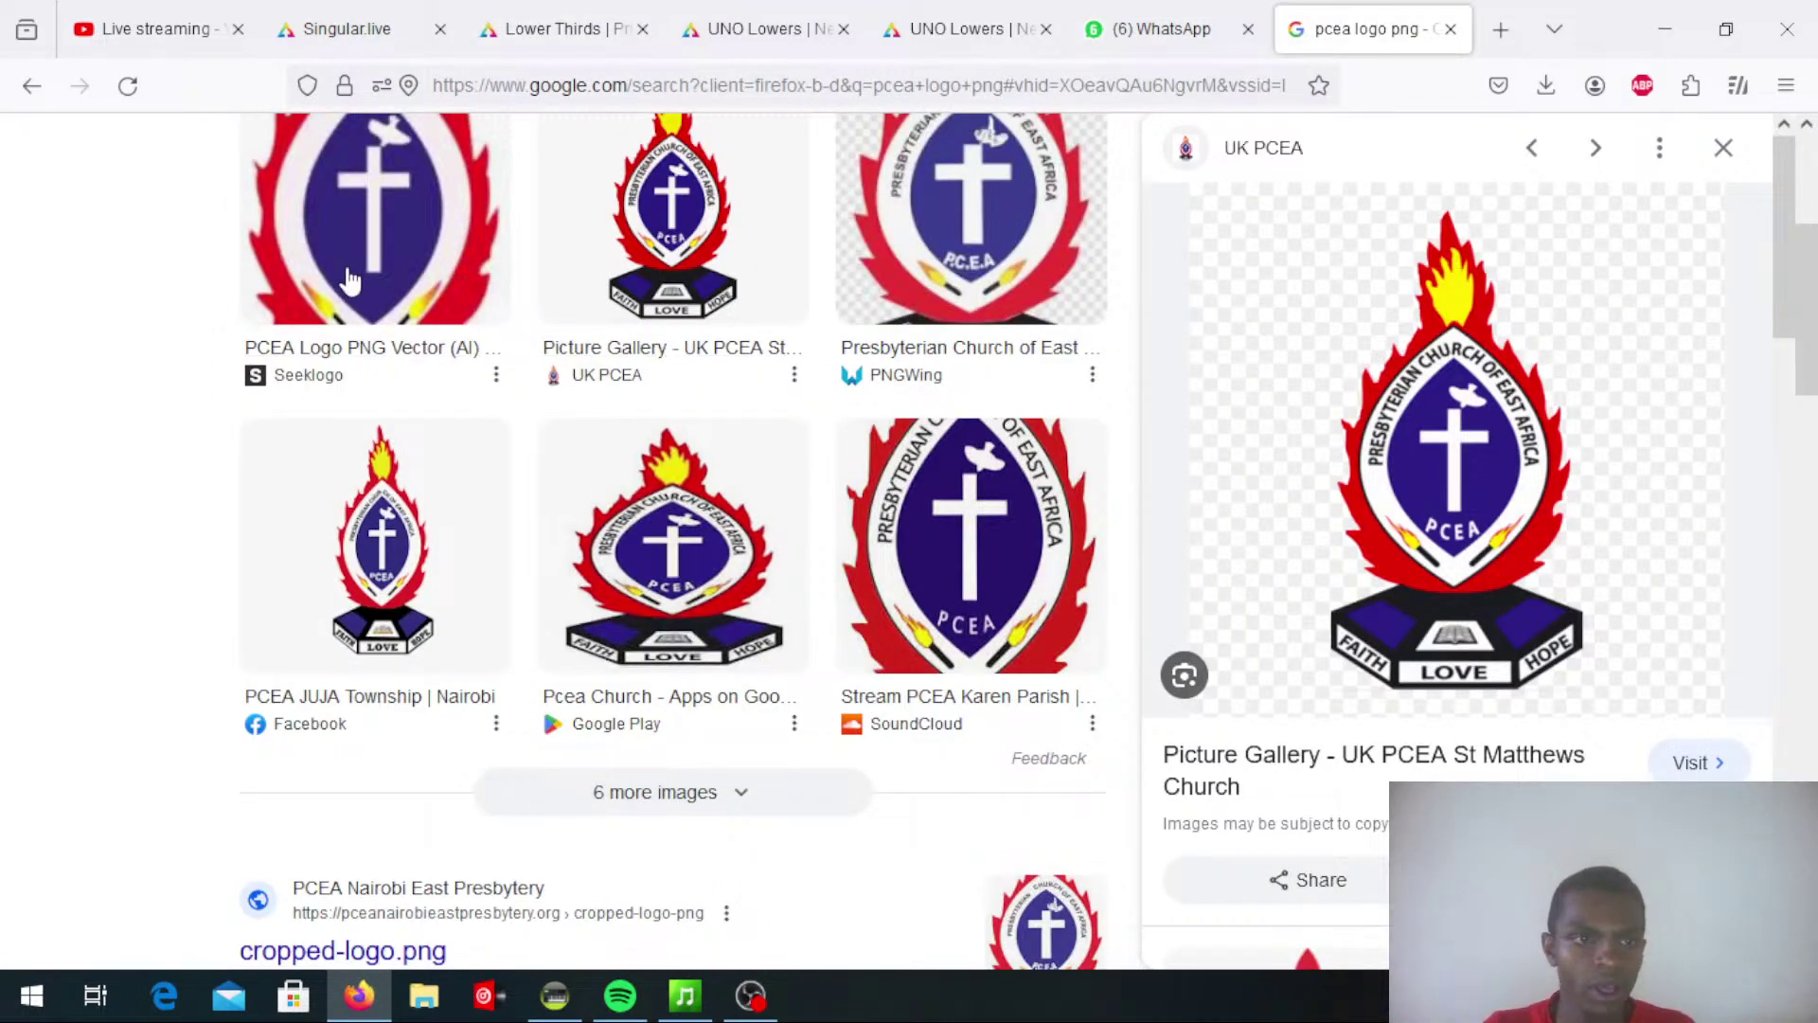
scroll(523, 556, down, 1)
scroll(722, 650, down, 10)
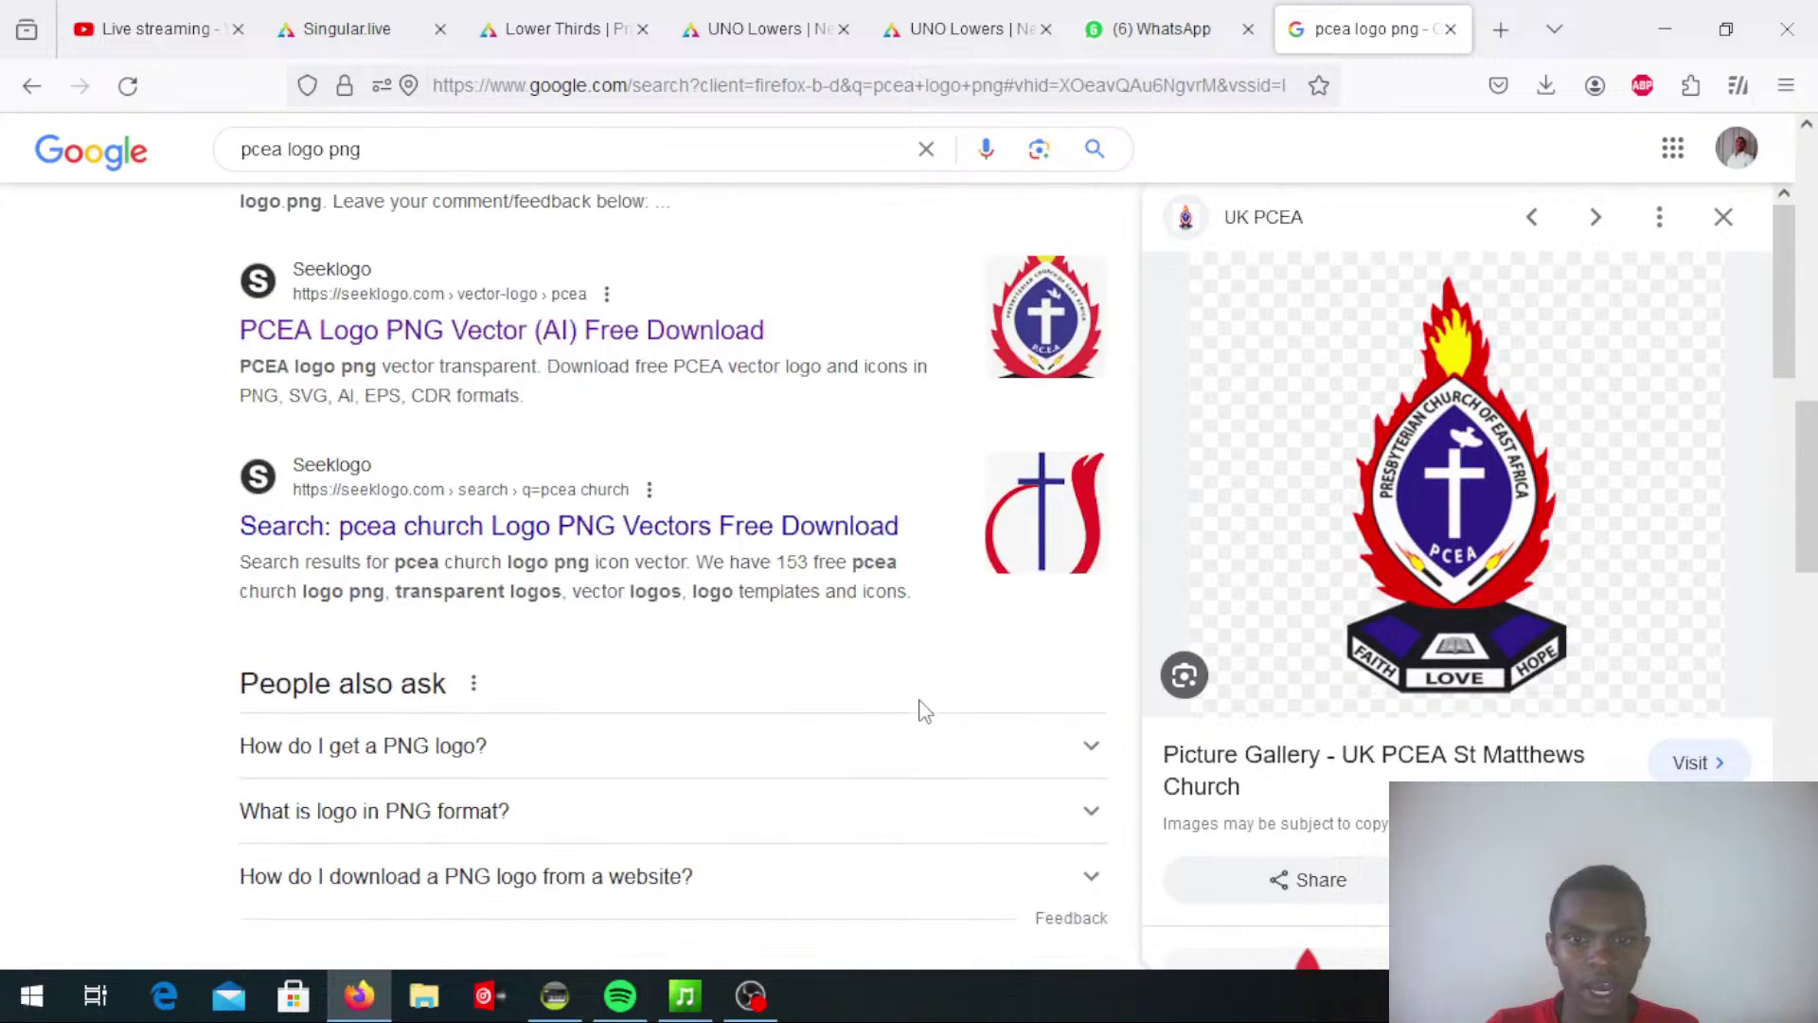
scroll(852, 729, down, 7)
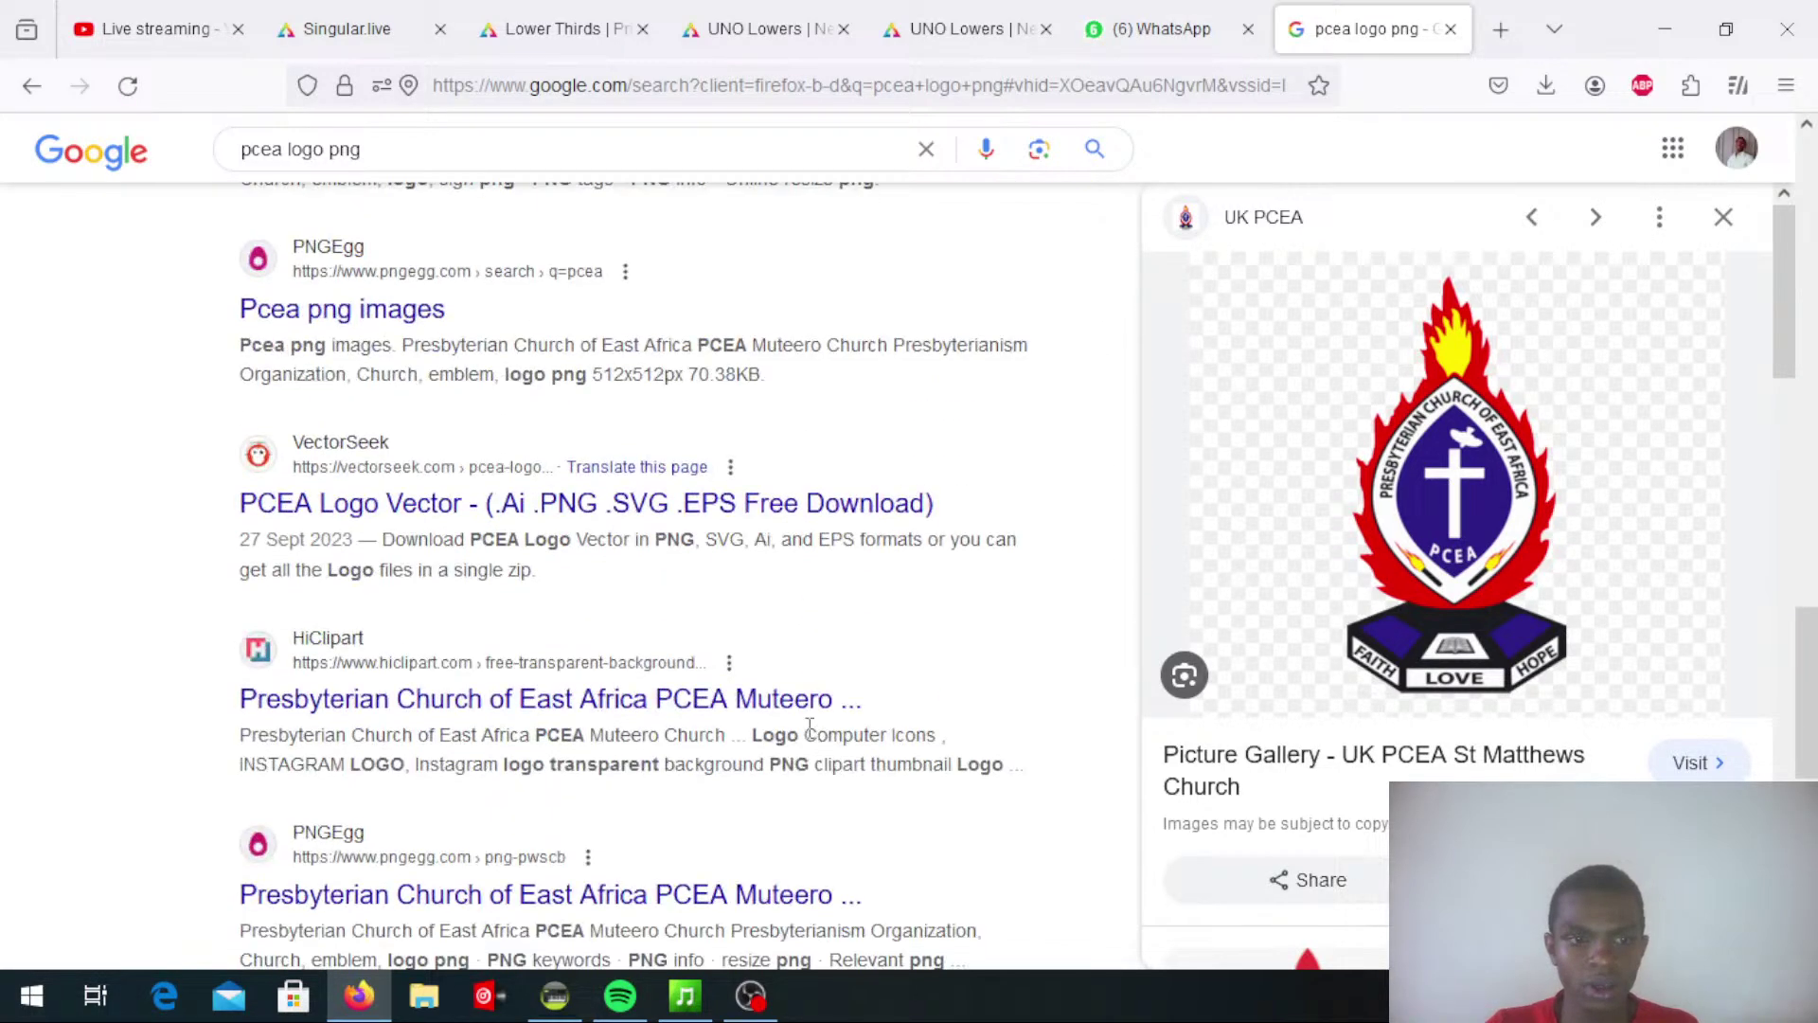
scroll(809, 739, up, 10)
scroll(810, 739, up, 8)
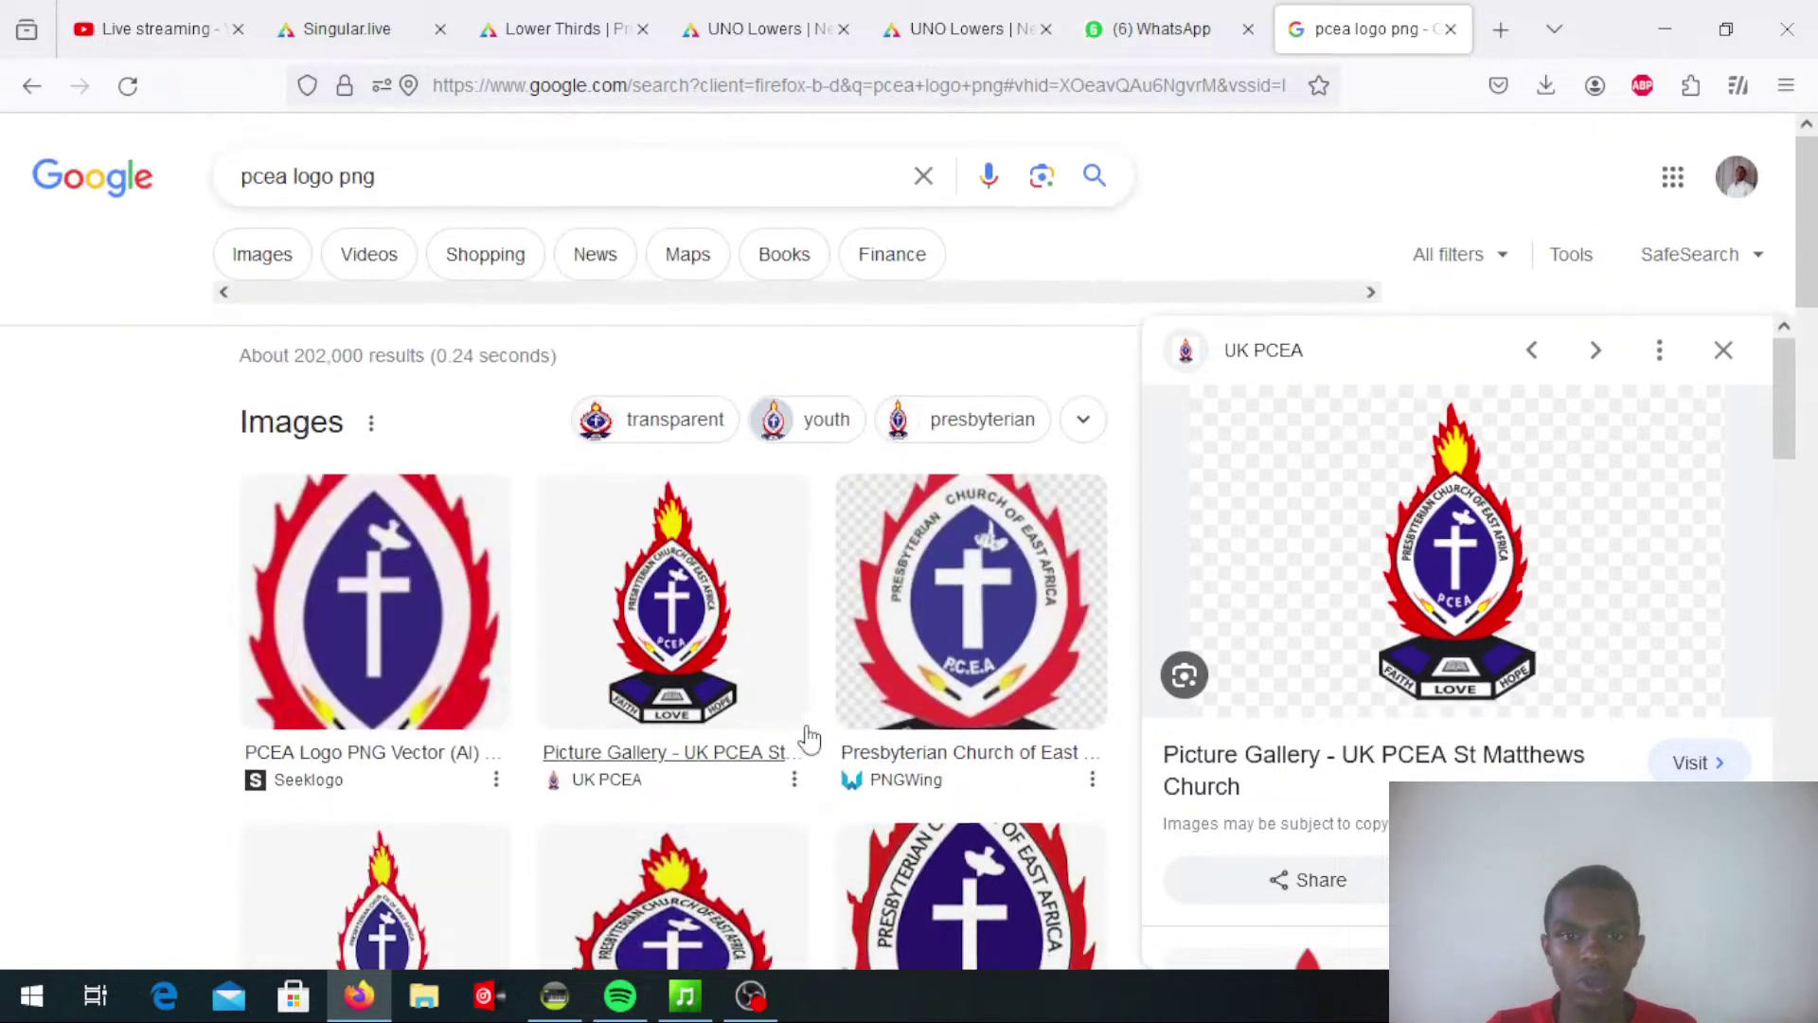
right_click(395, 654)
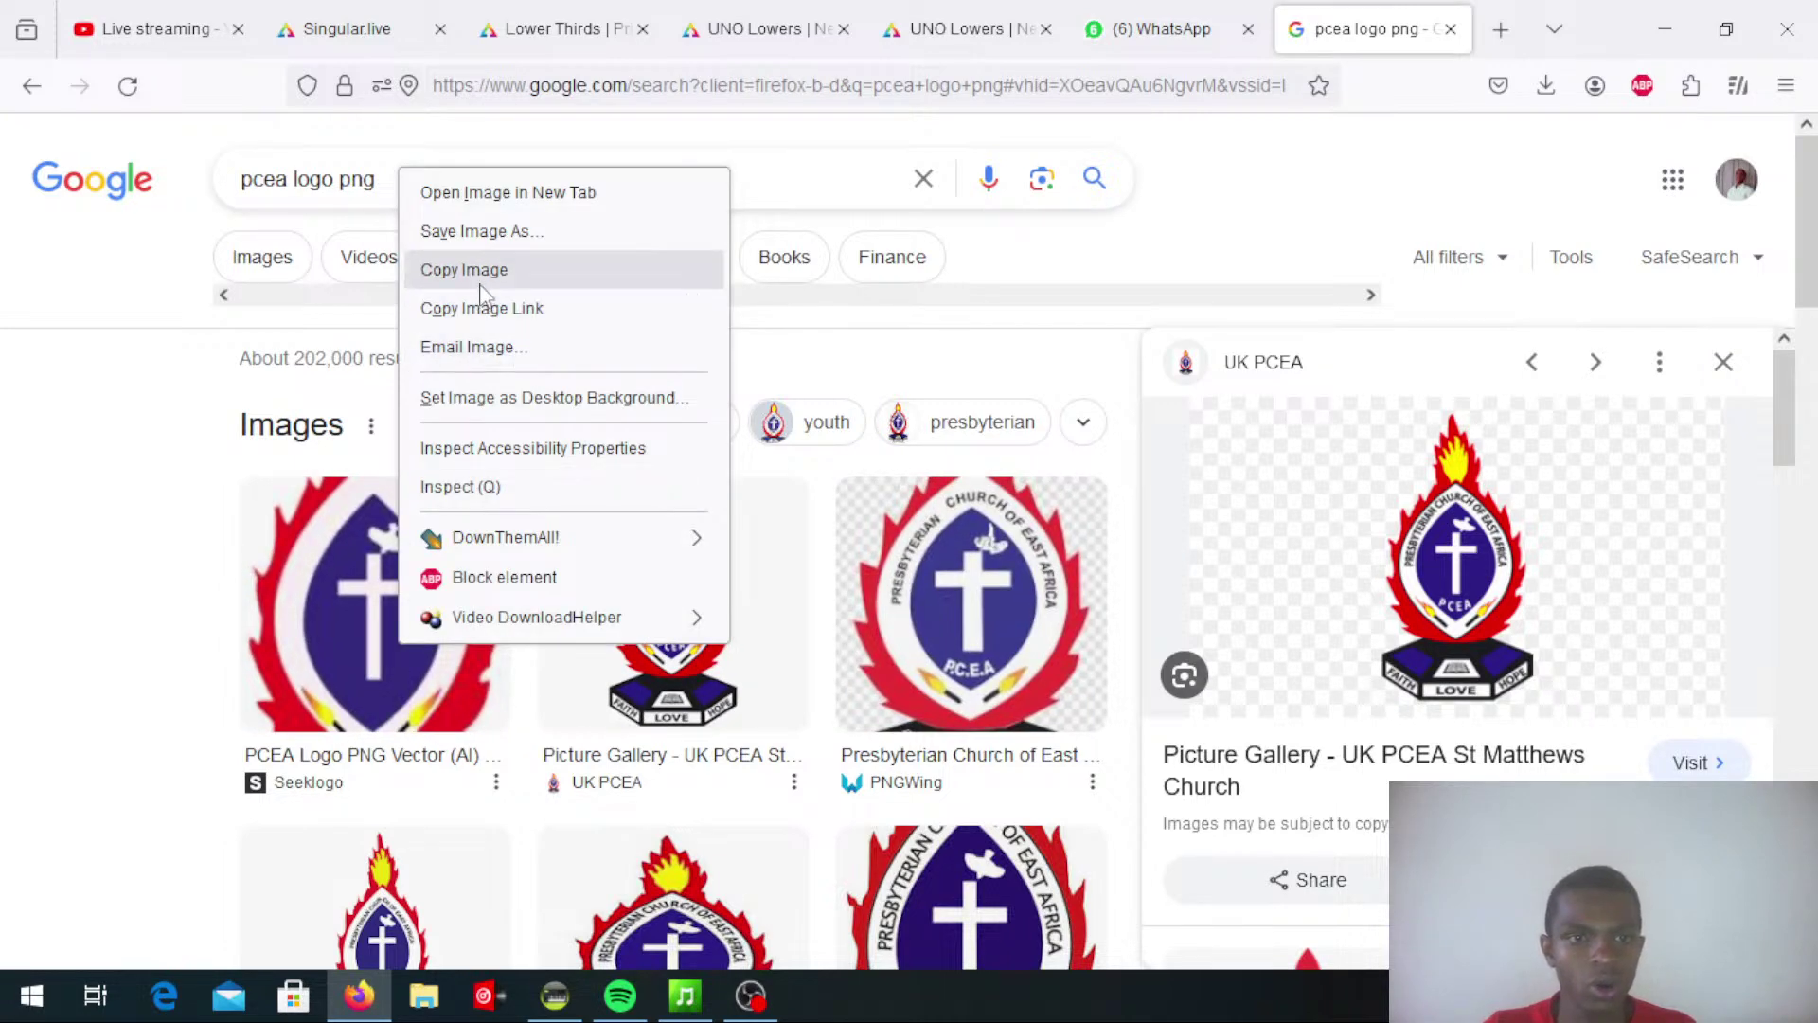
click(481, 307)
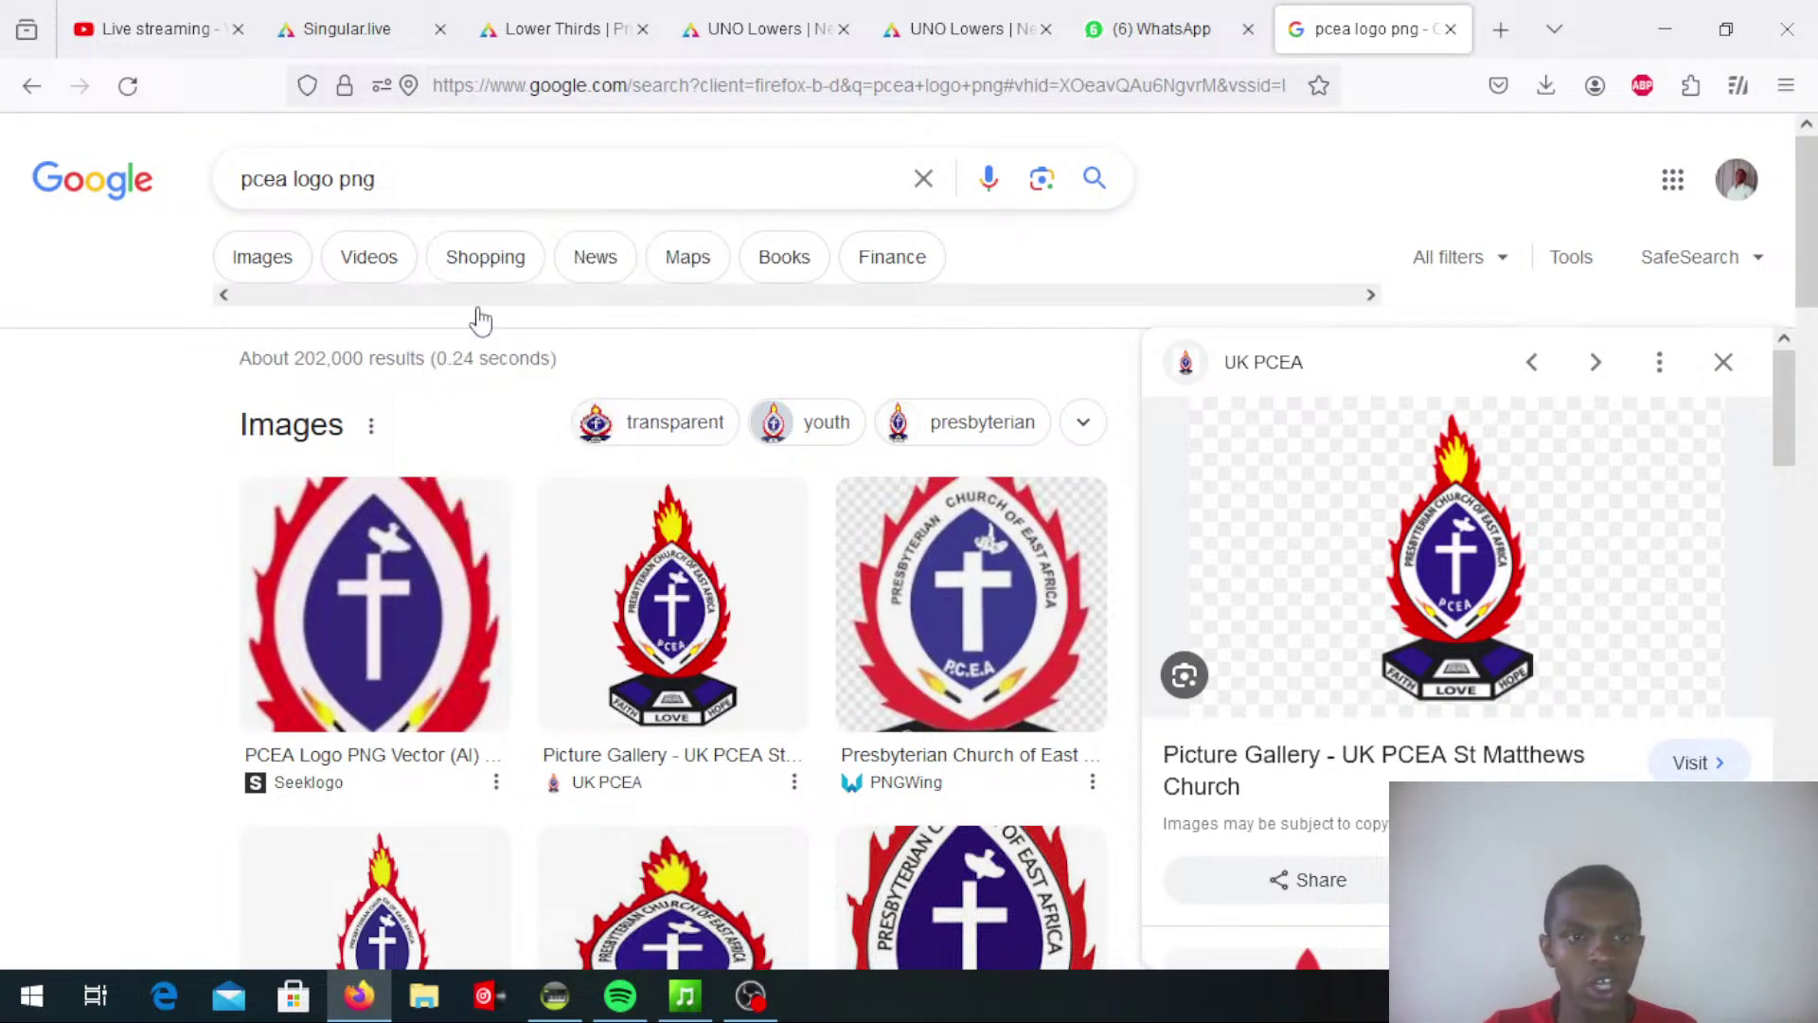
Replace the Lower - 2 Line overlay's image address in Lower Thirds | Prism with the copied logo link
click(954, 29)
click(772, 31)
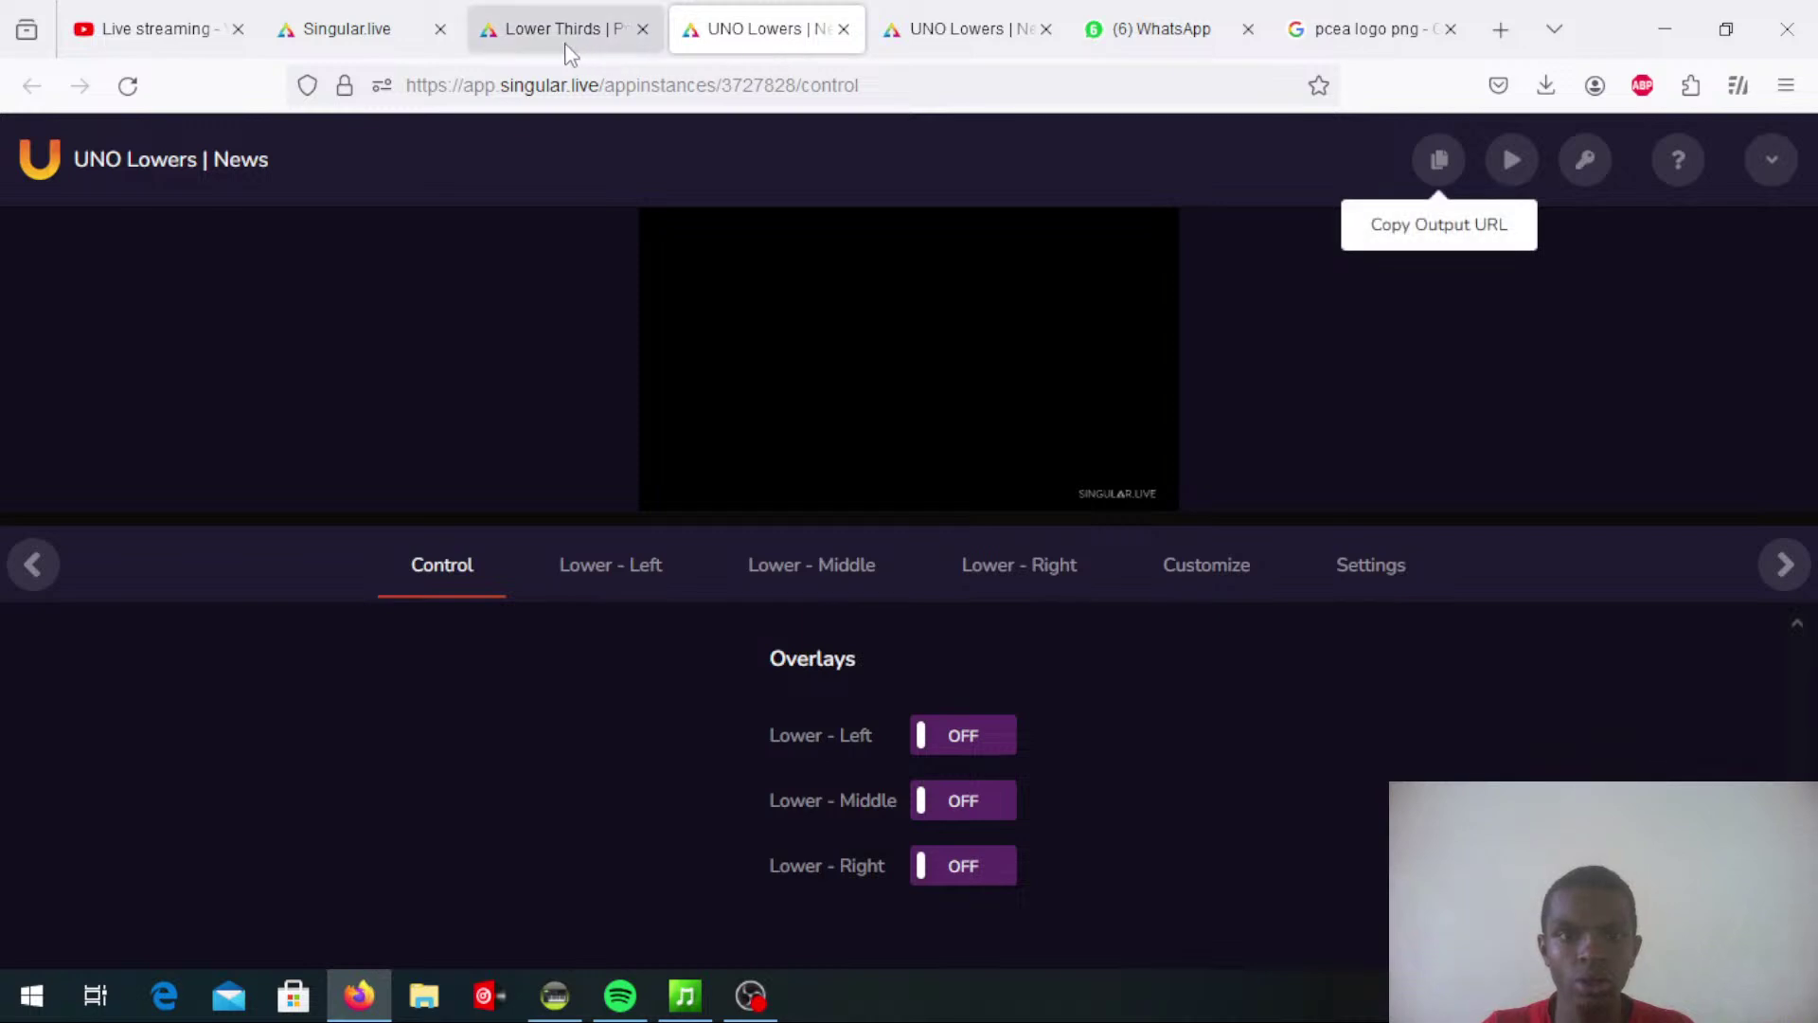
click(573, 38)
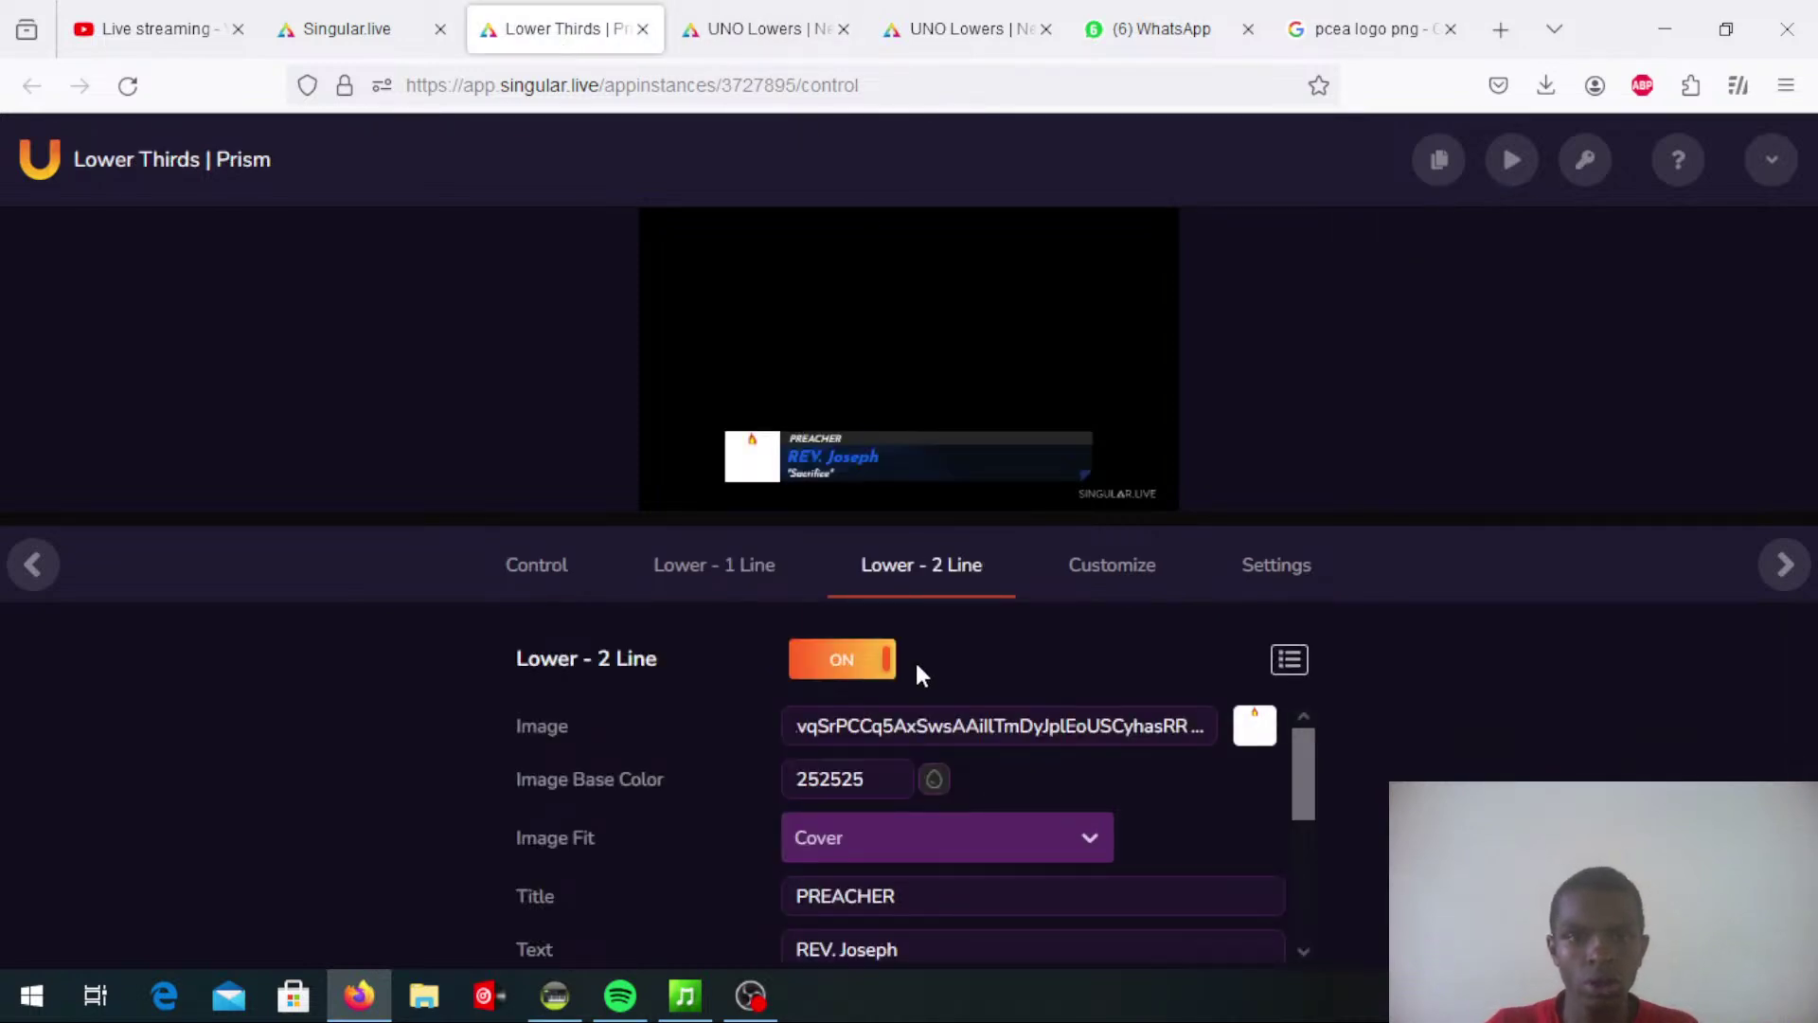
click(810, 727)
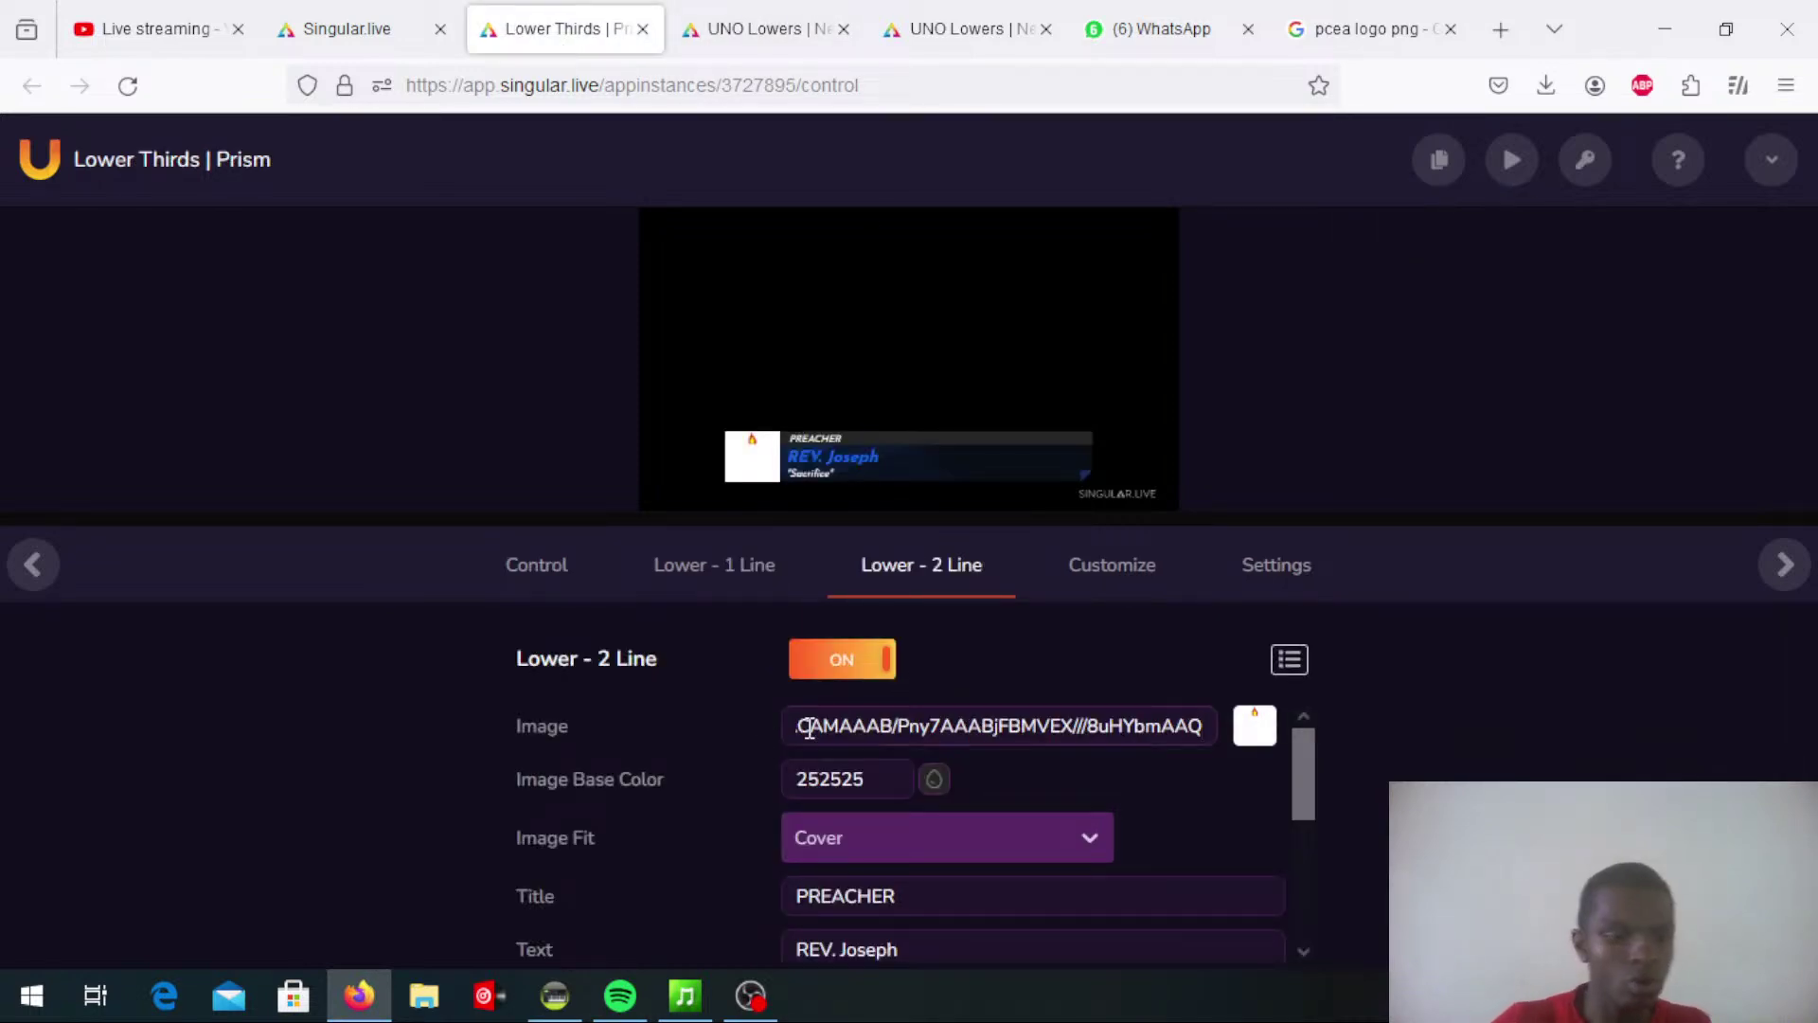
key(ctrl+a)
key(ctrl+v)
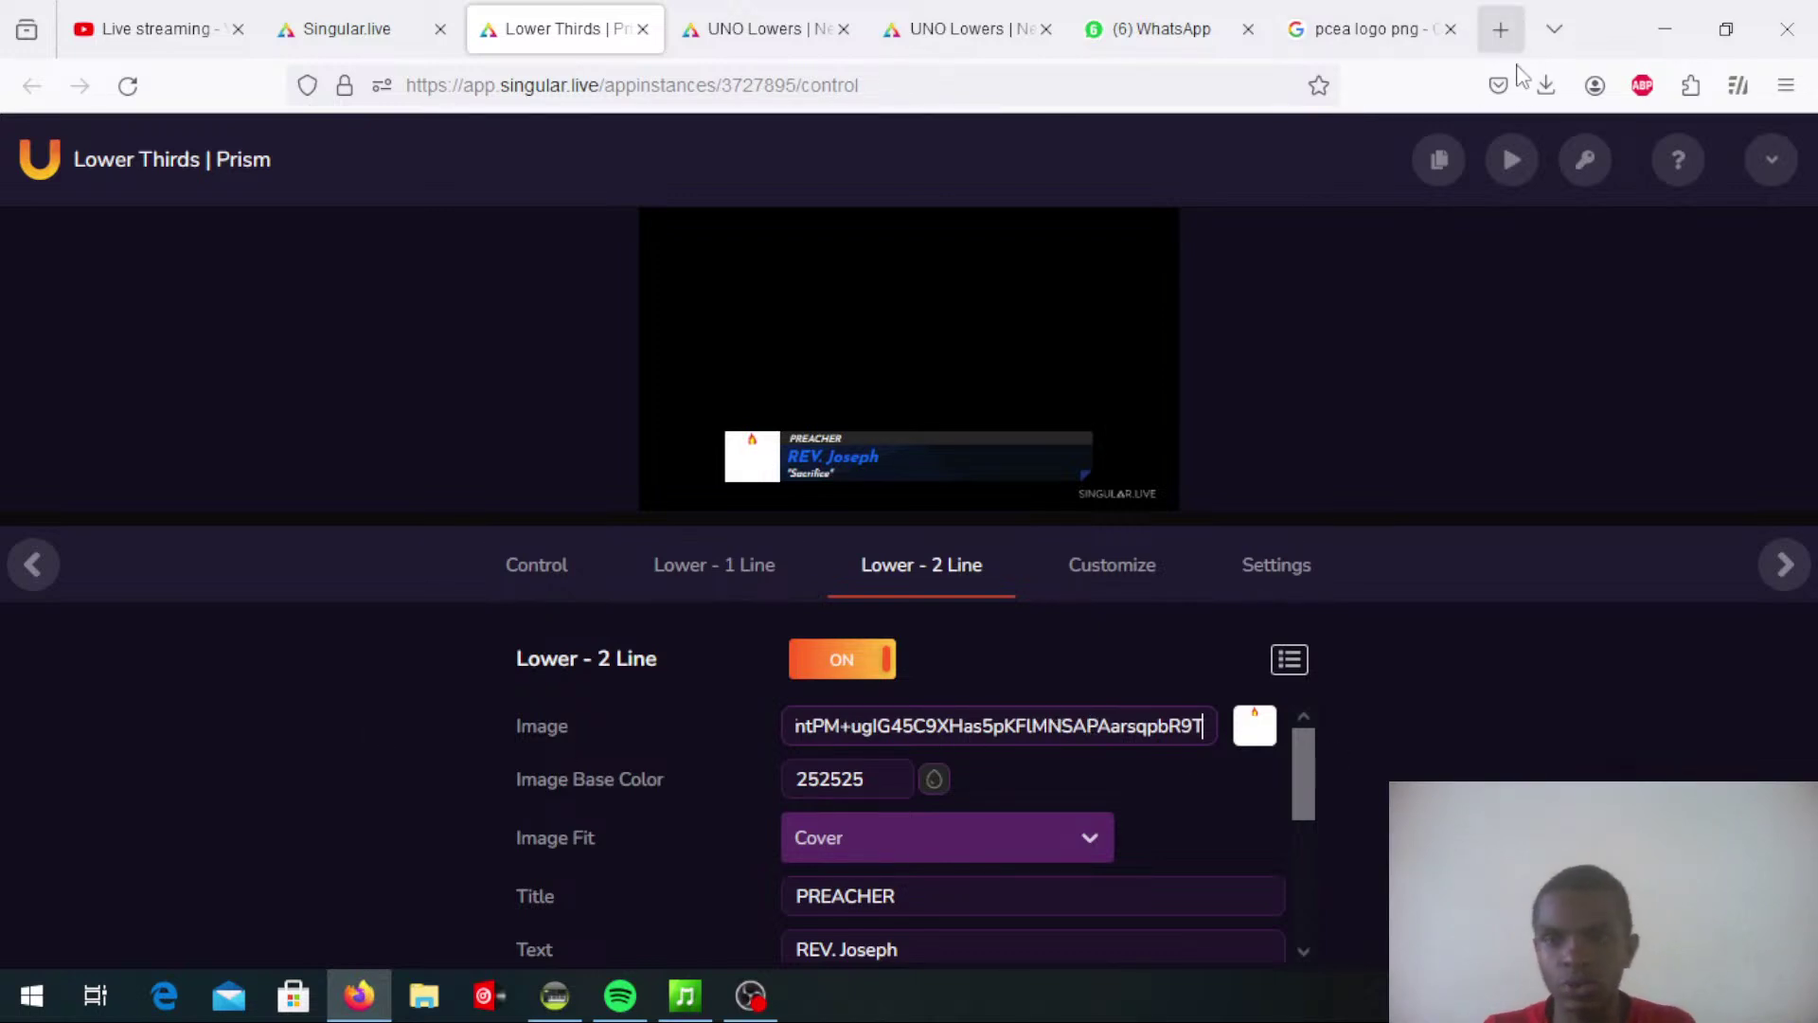
Copy the control URL of Lower Thirds | Prism and send it as a message in the WhatsApp chat with yourself
mouse_move(1511, 161)
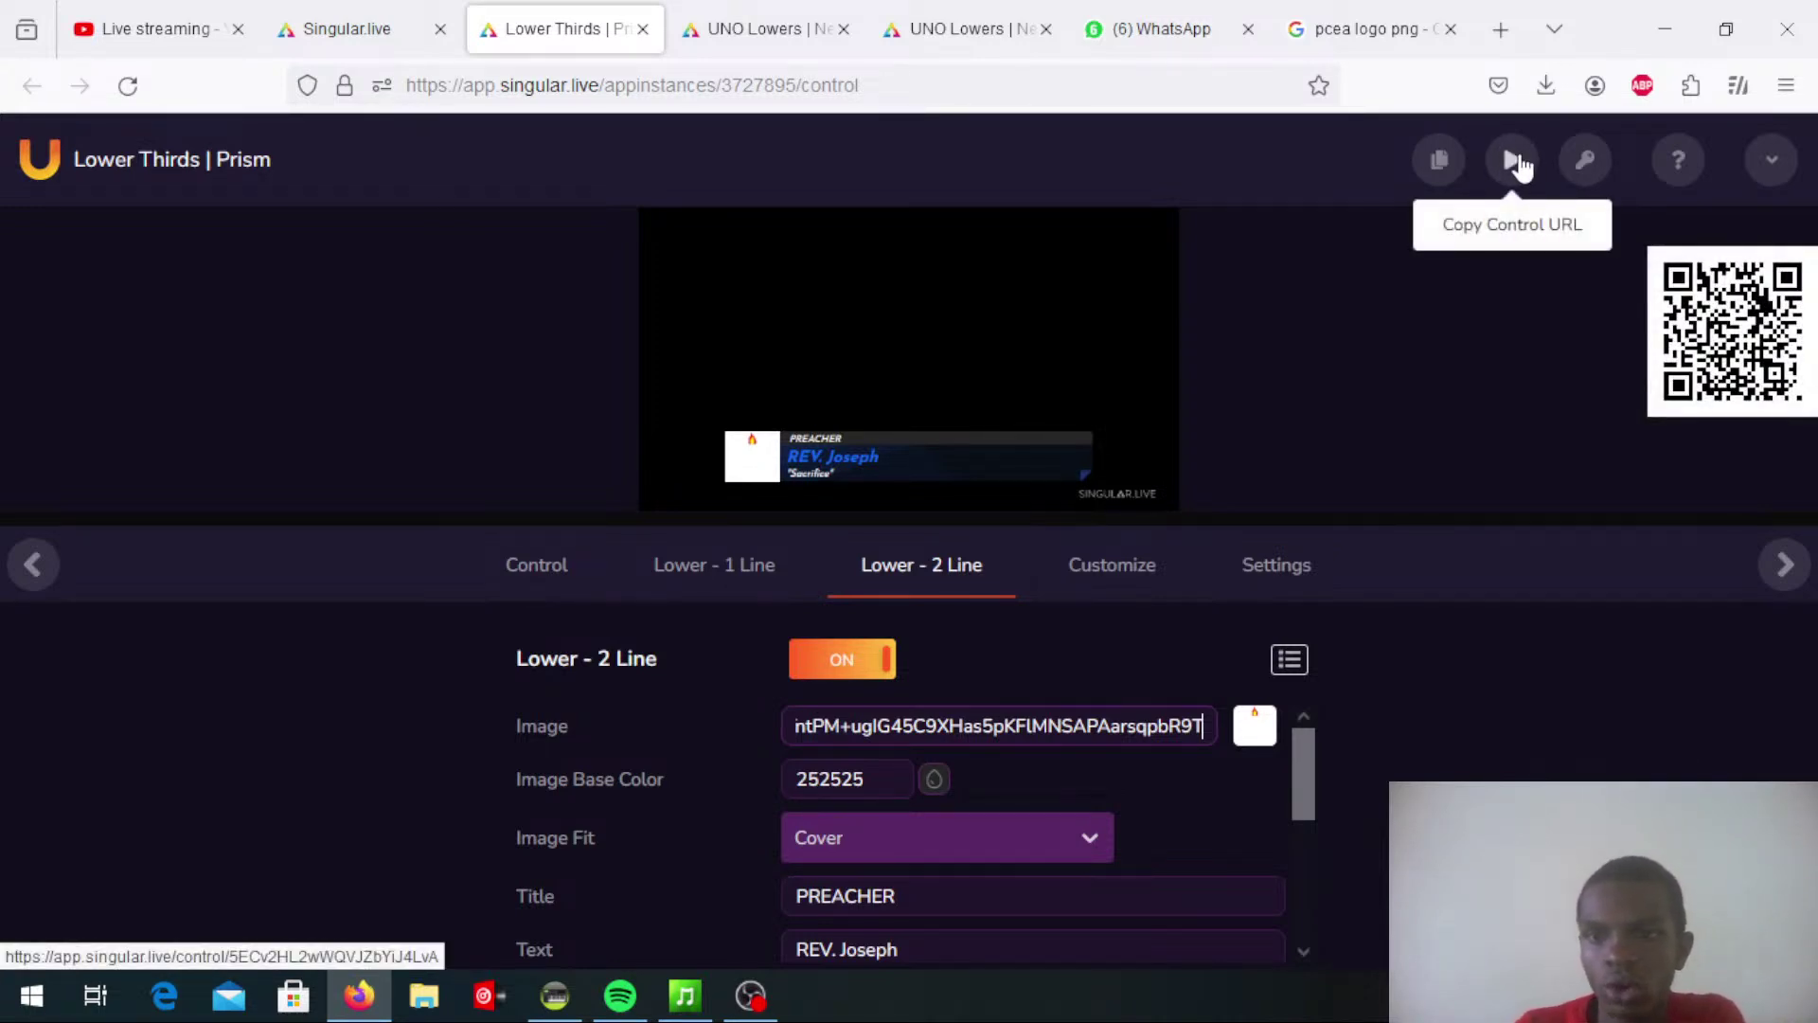
click(1514, 162)
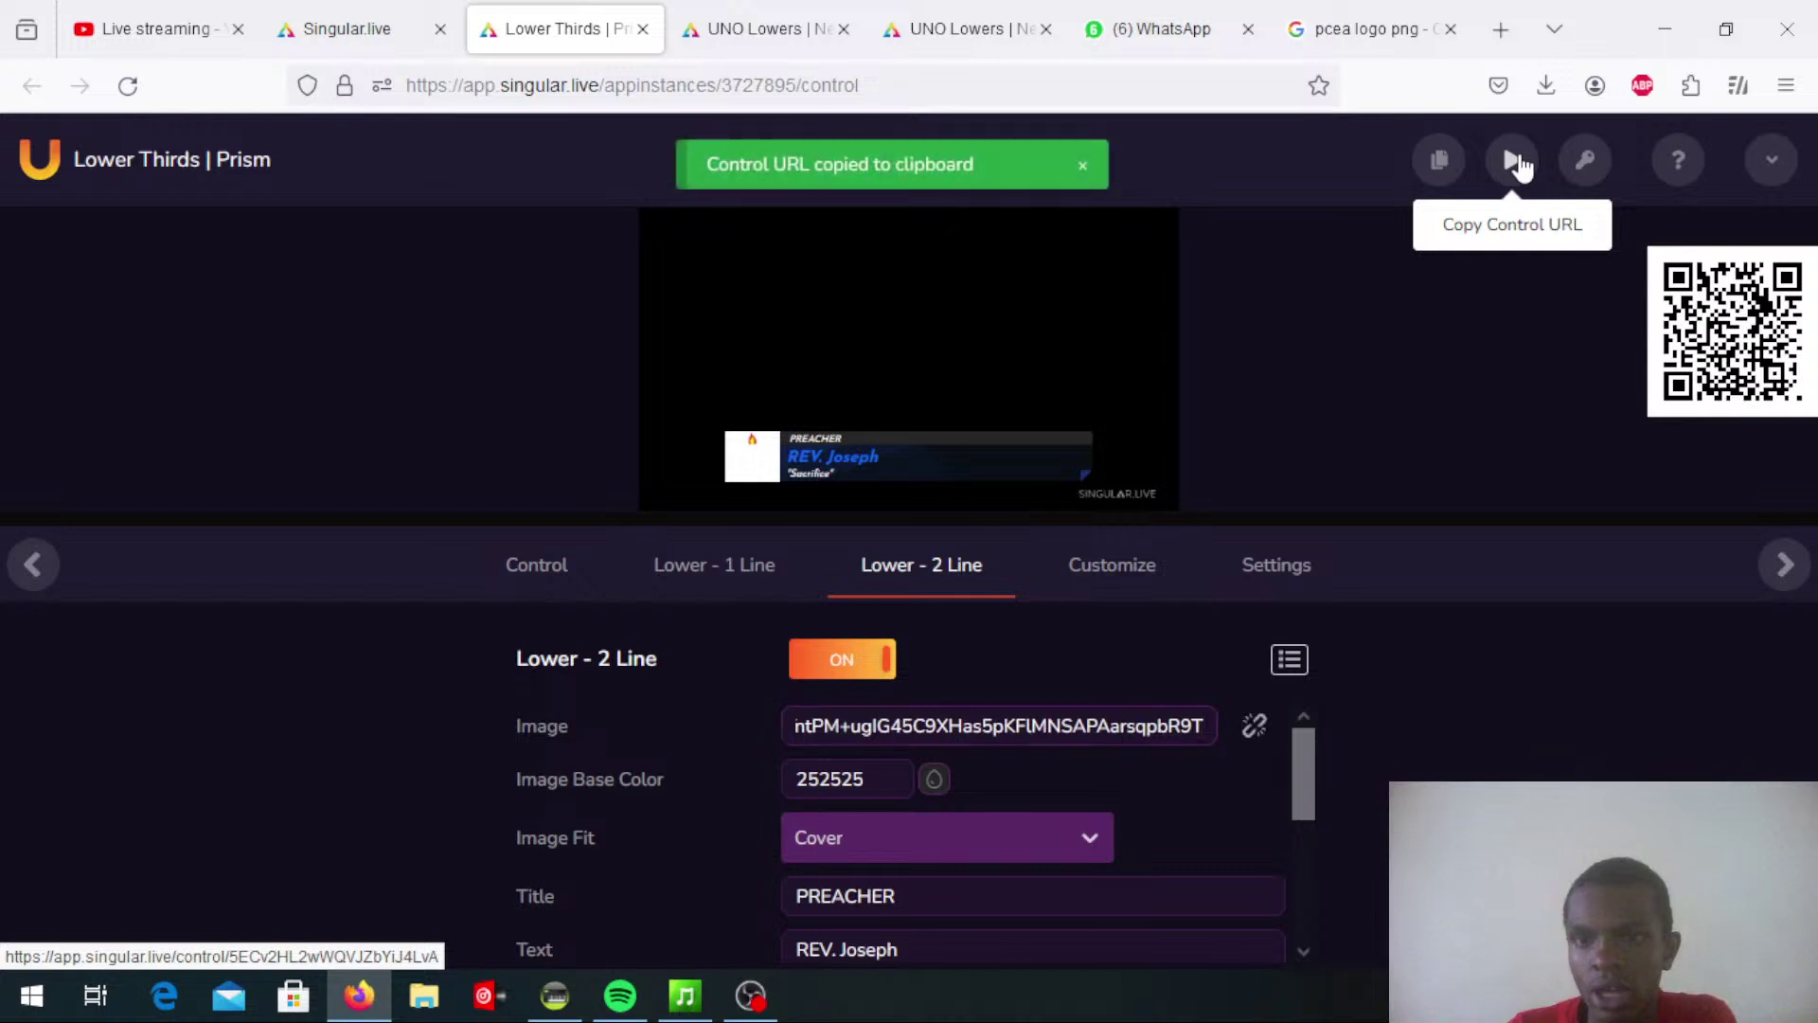
click(1151, 31)
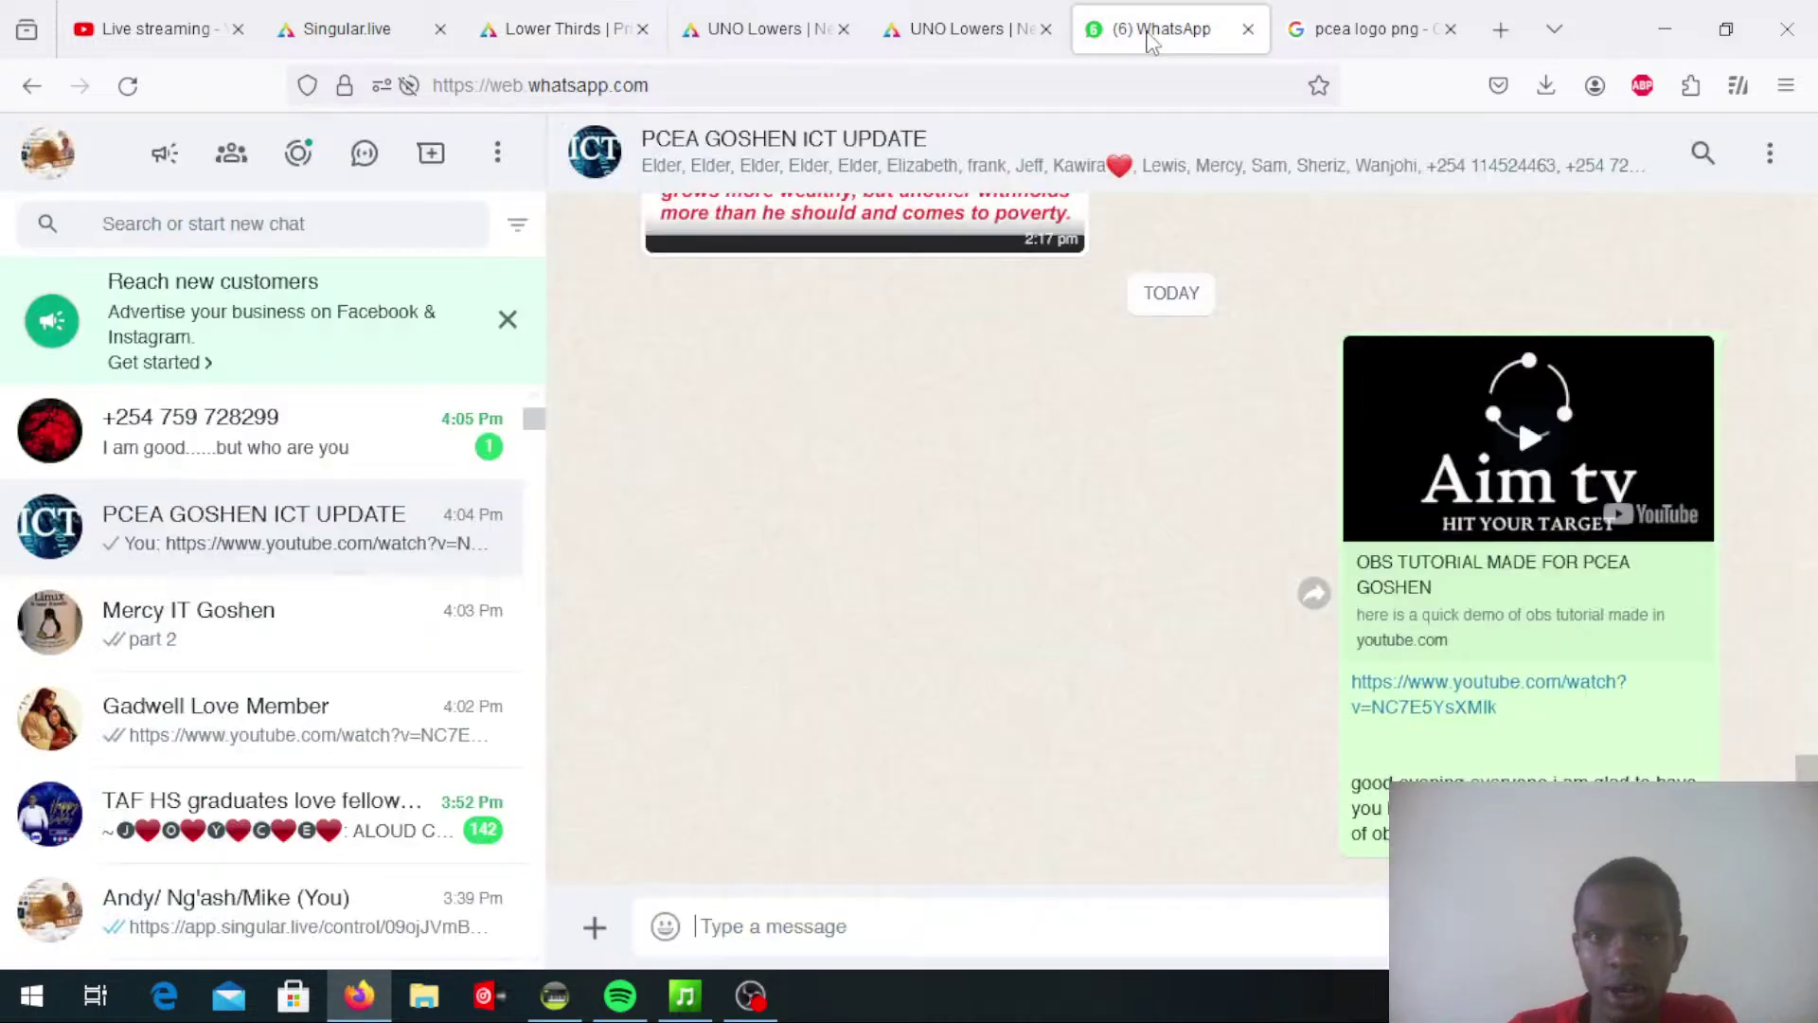
scroll(161, 615, down, 3)
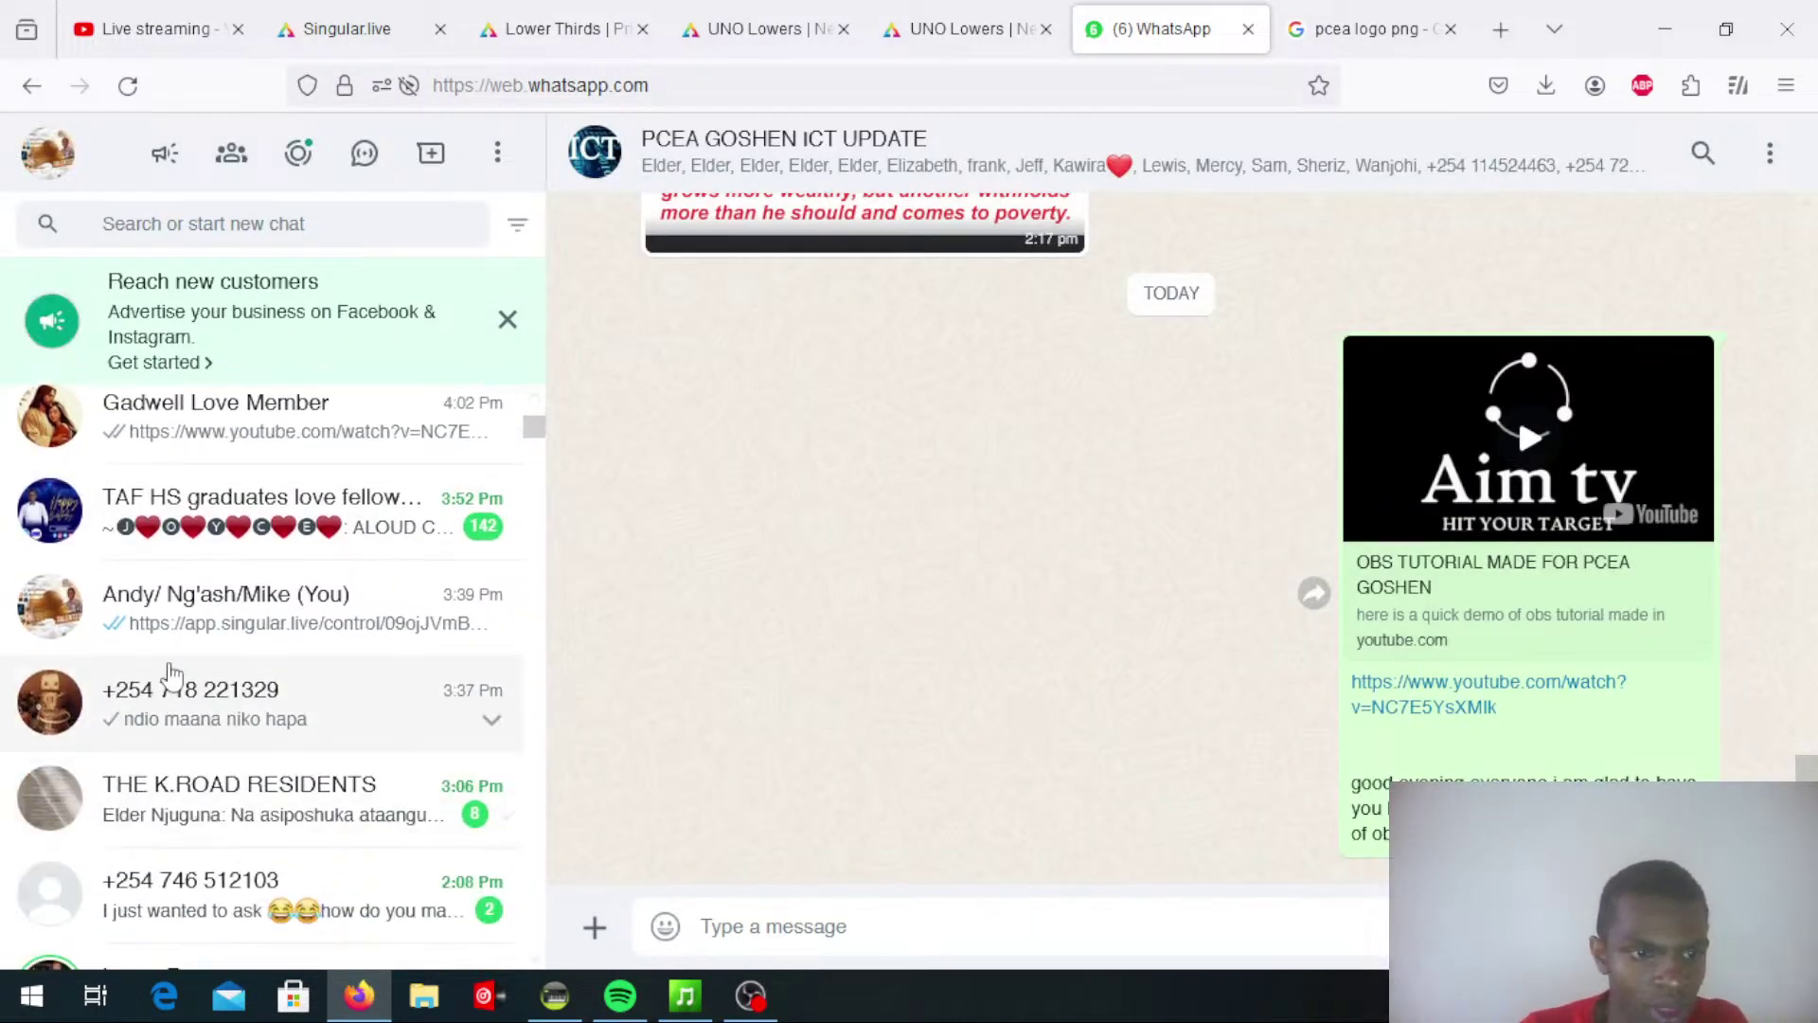
click(227, 615)
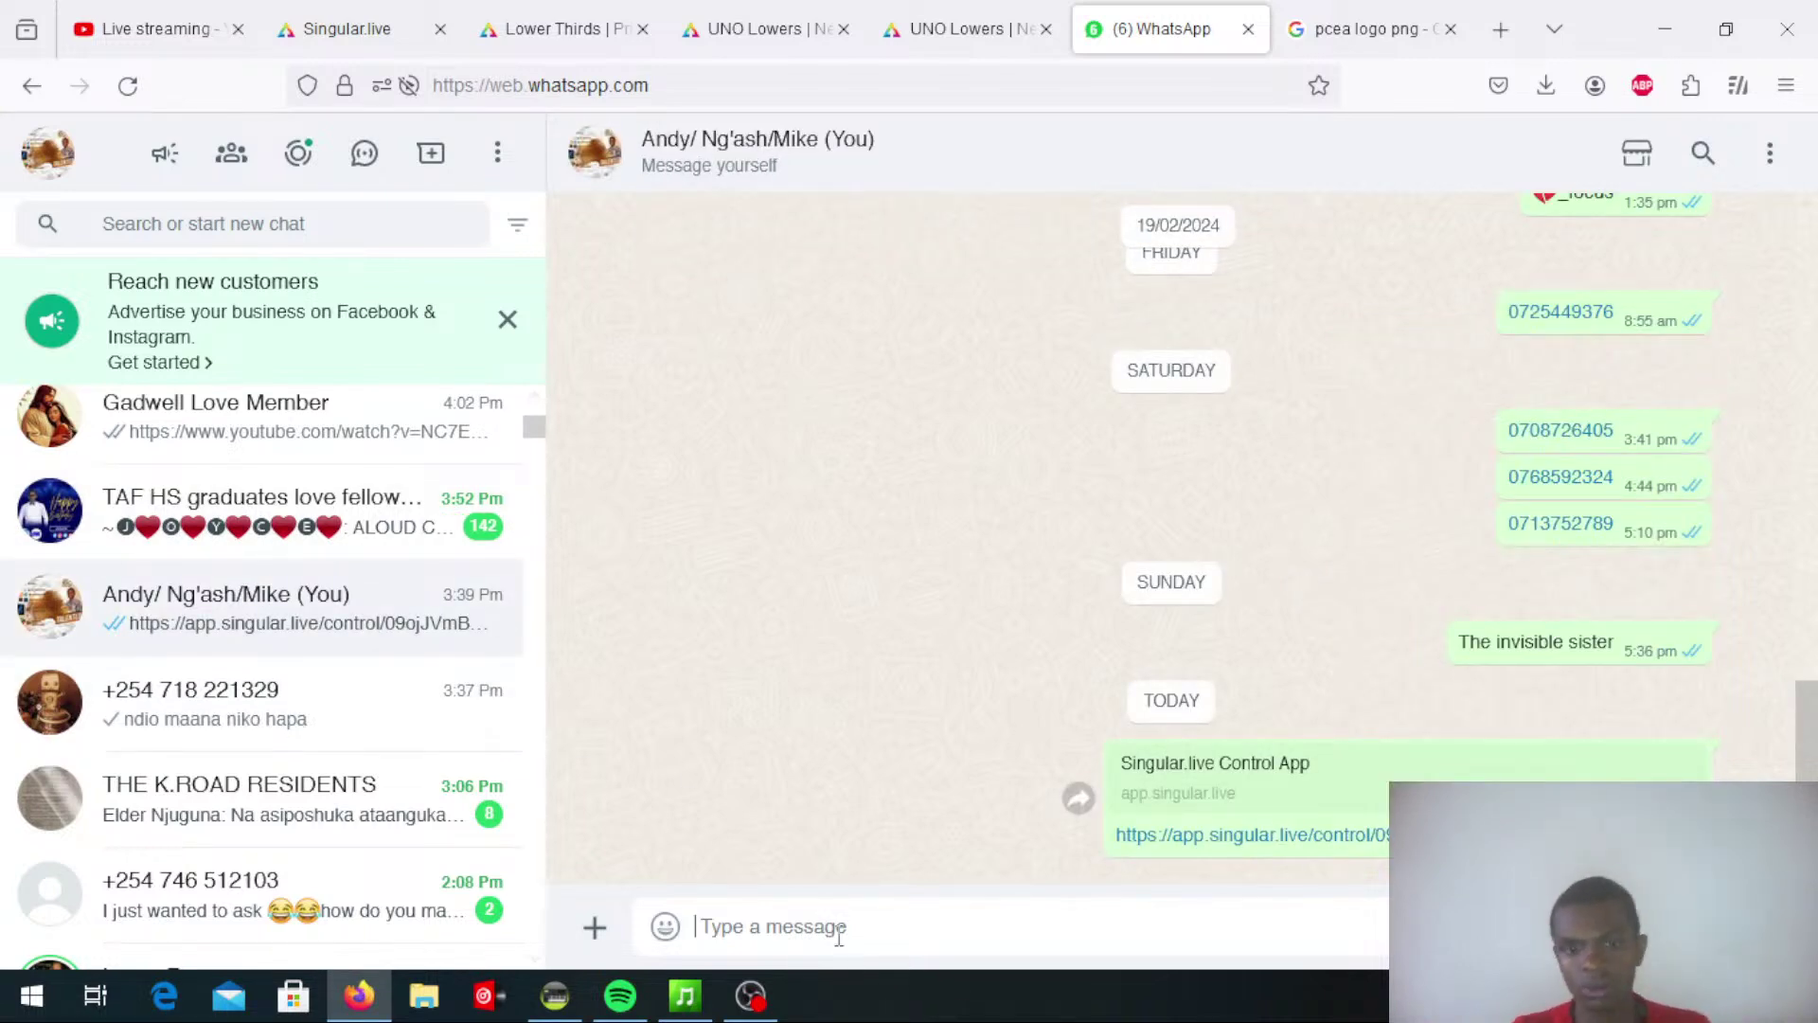
key(ctrl+v)
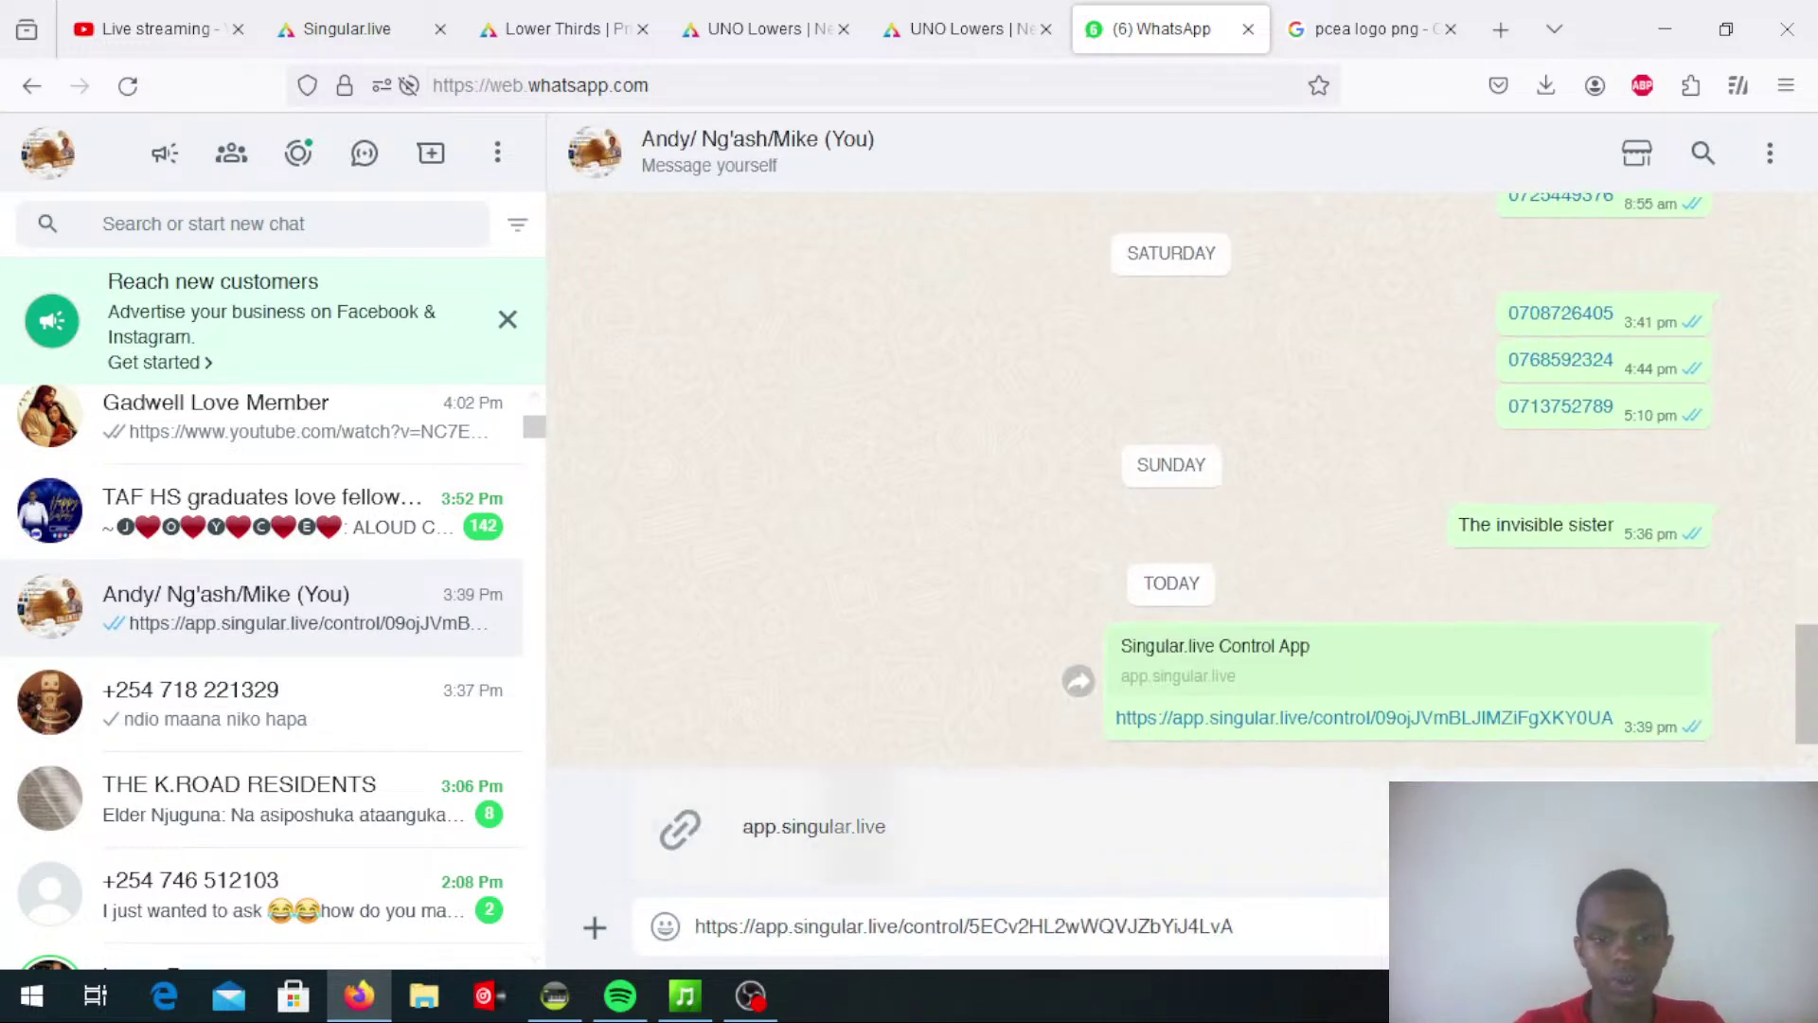
key(Return)
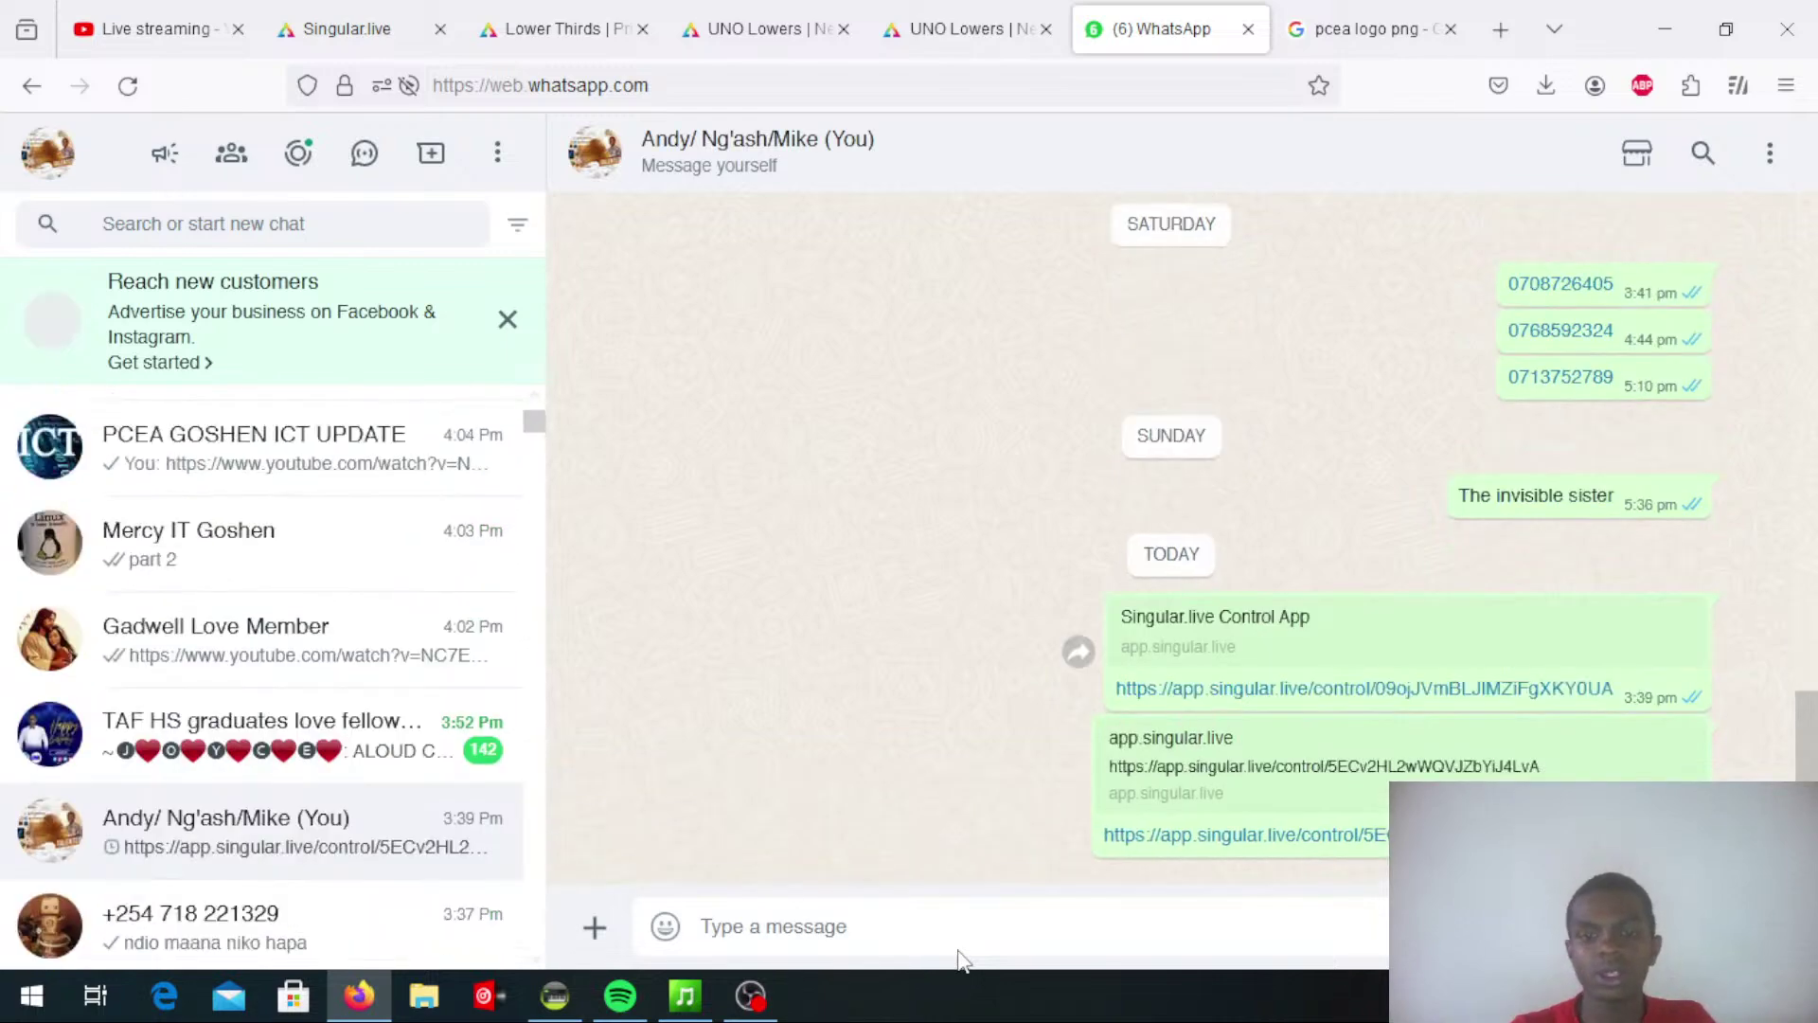
Return to Lower Thirds | Prism in the browser and show its overlay on/off controls
click(549, 36)
scroll(814, 773, down, 5)
scroll(814, 771, up, 5)
click(549, 566)
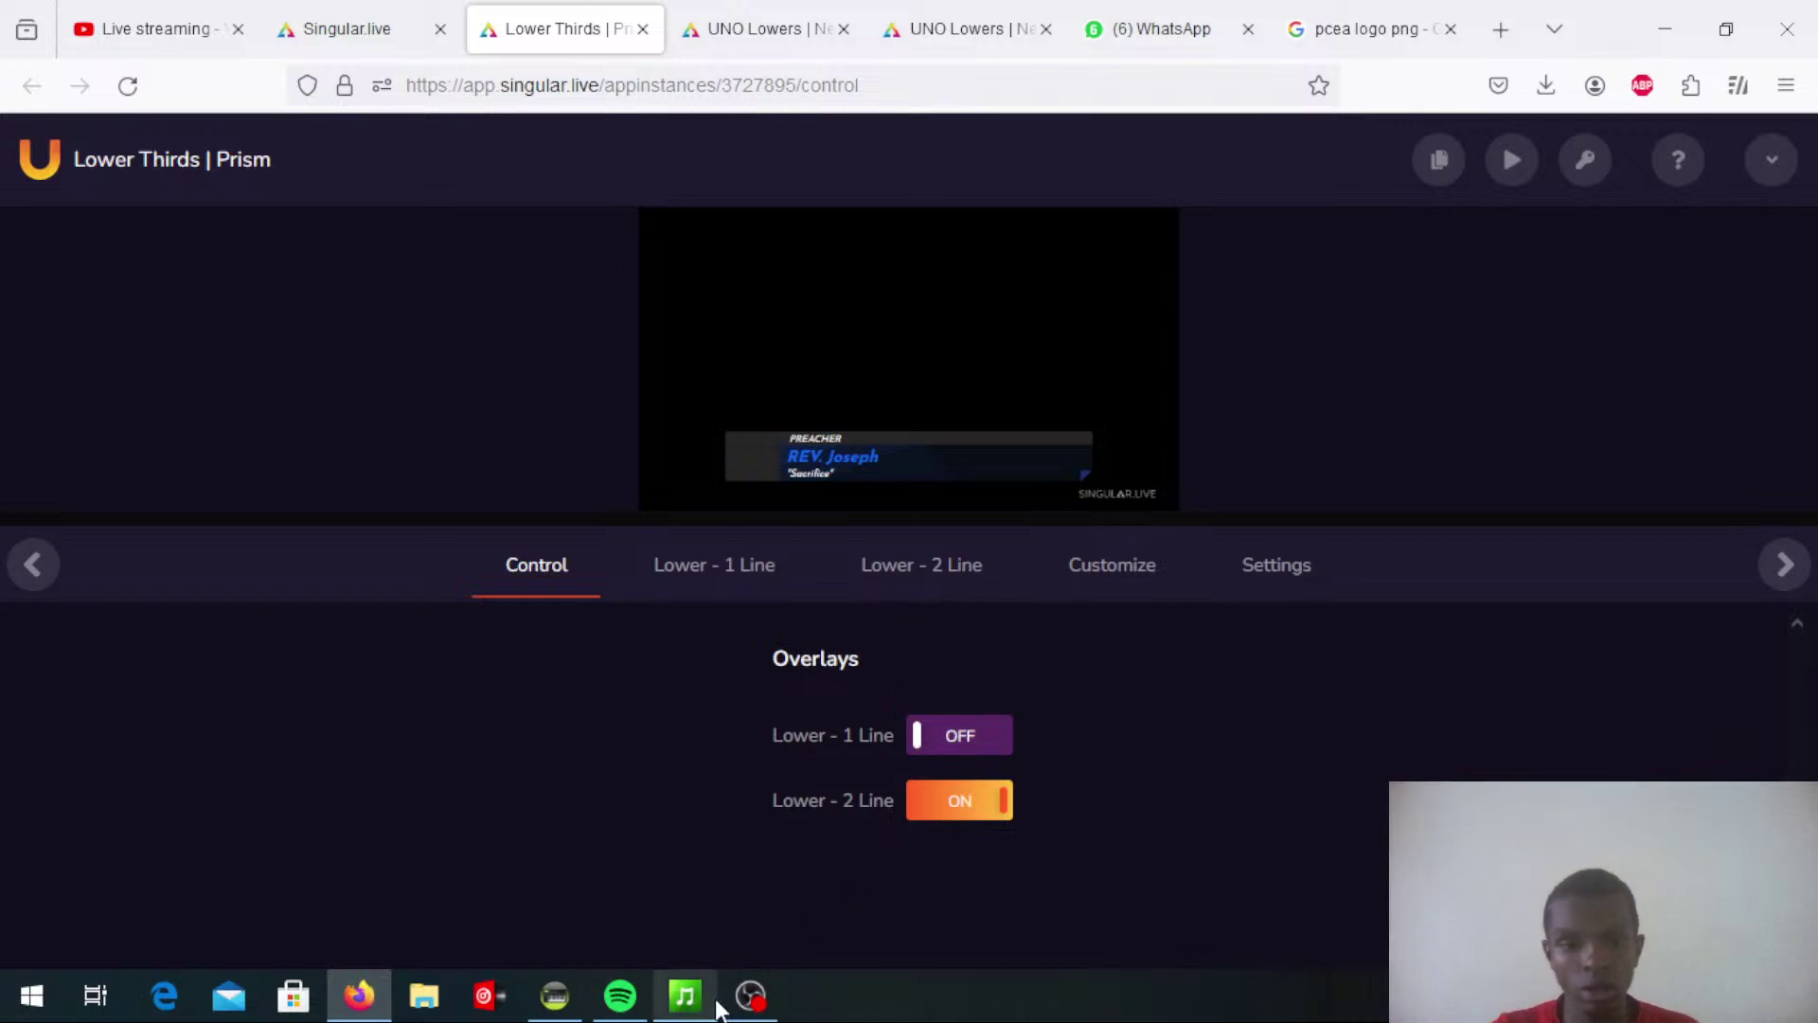
Switch to OBS, send the sermons scene to program with the Move (1400ms) transition, and activate the logo in downstream keyer DSK 1
click(748, 995)
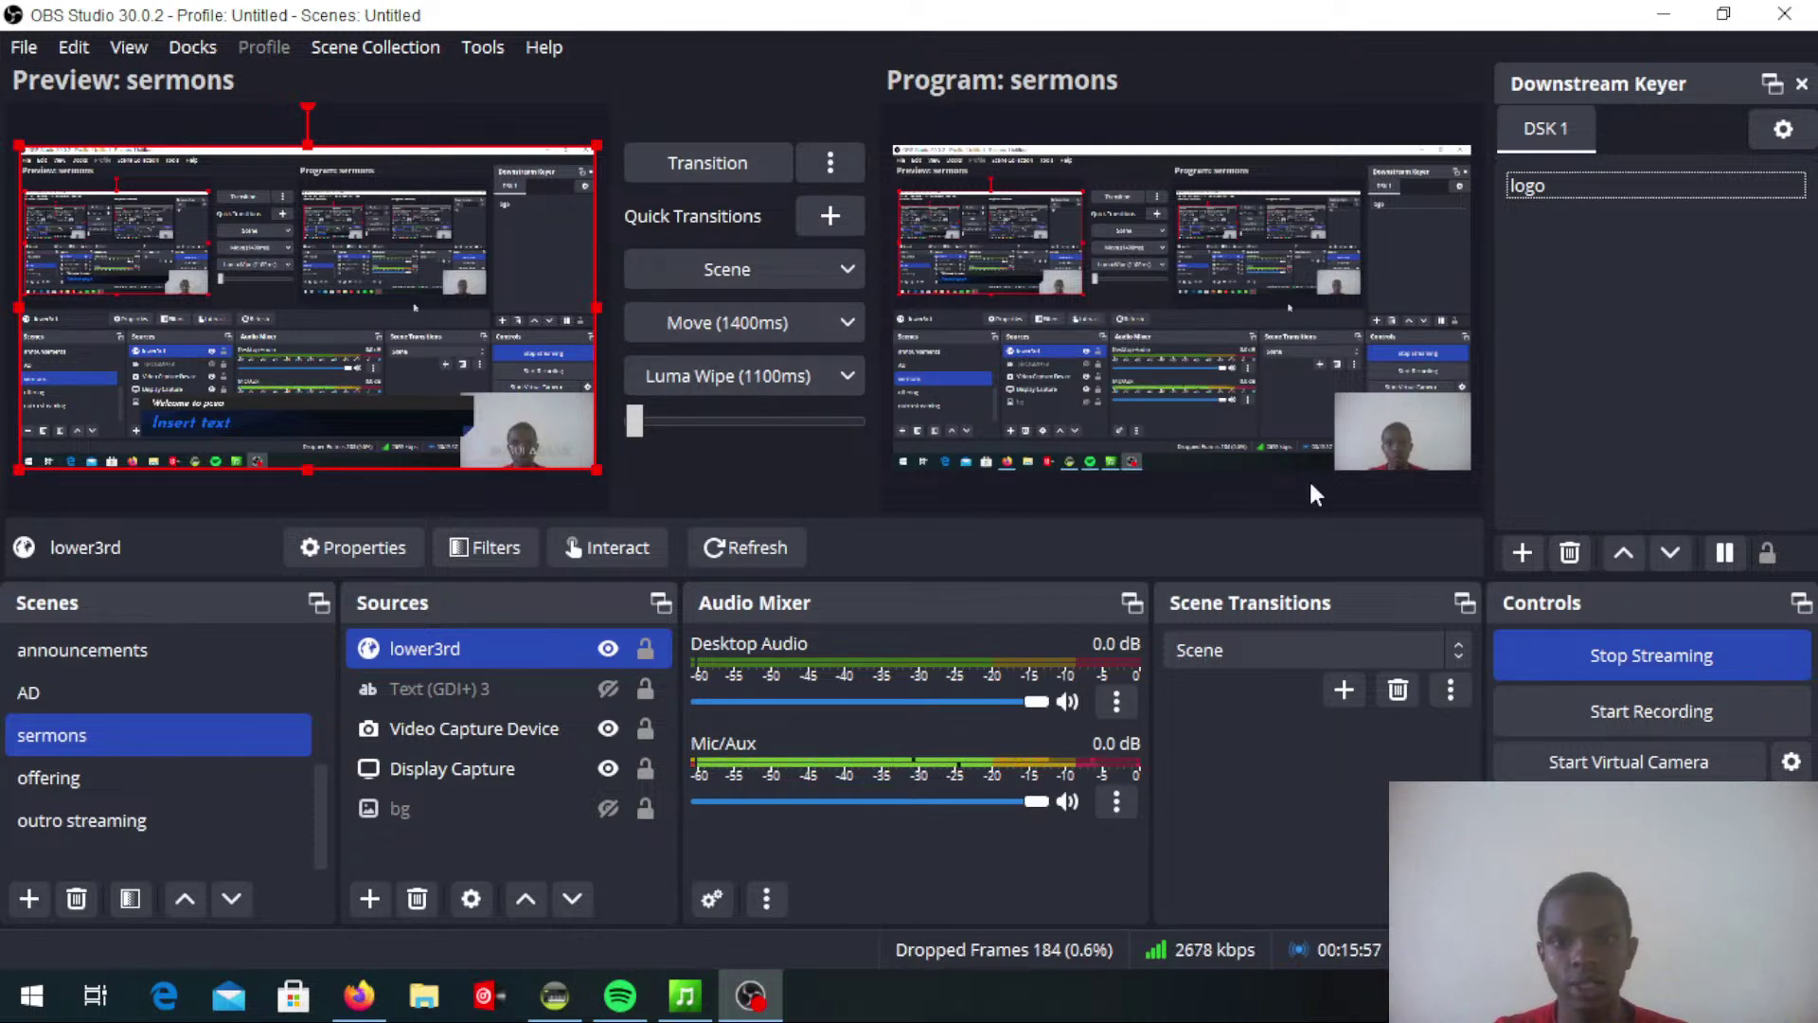
click(712, 322)
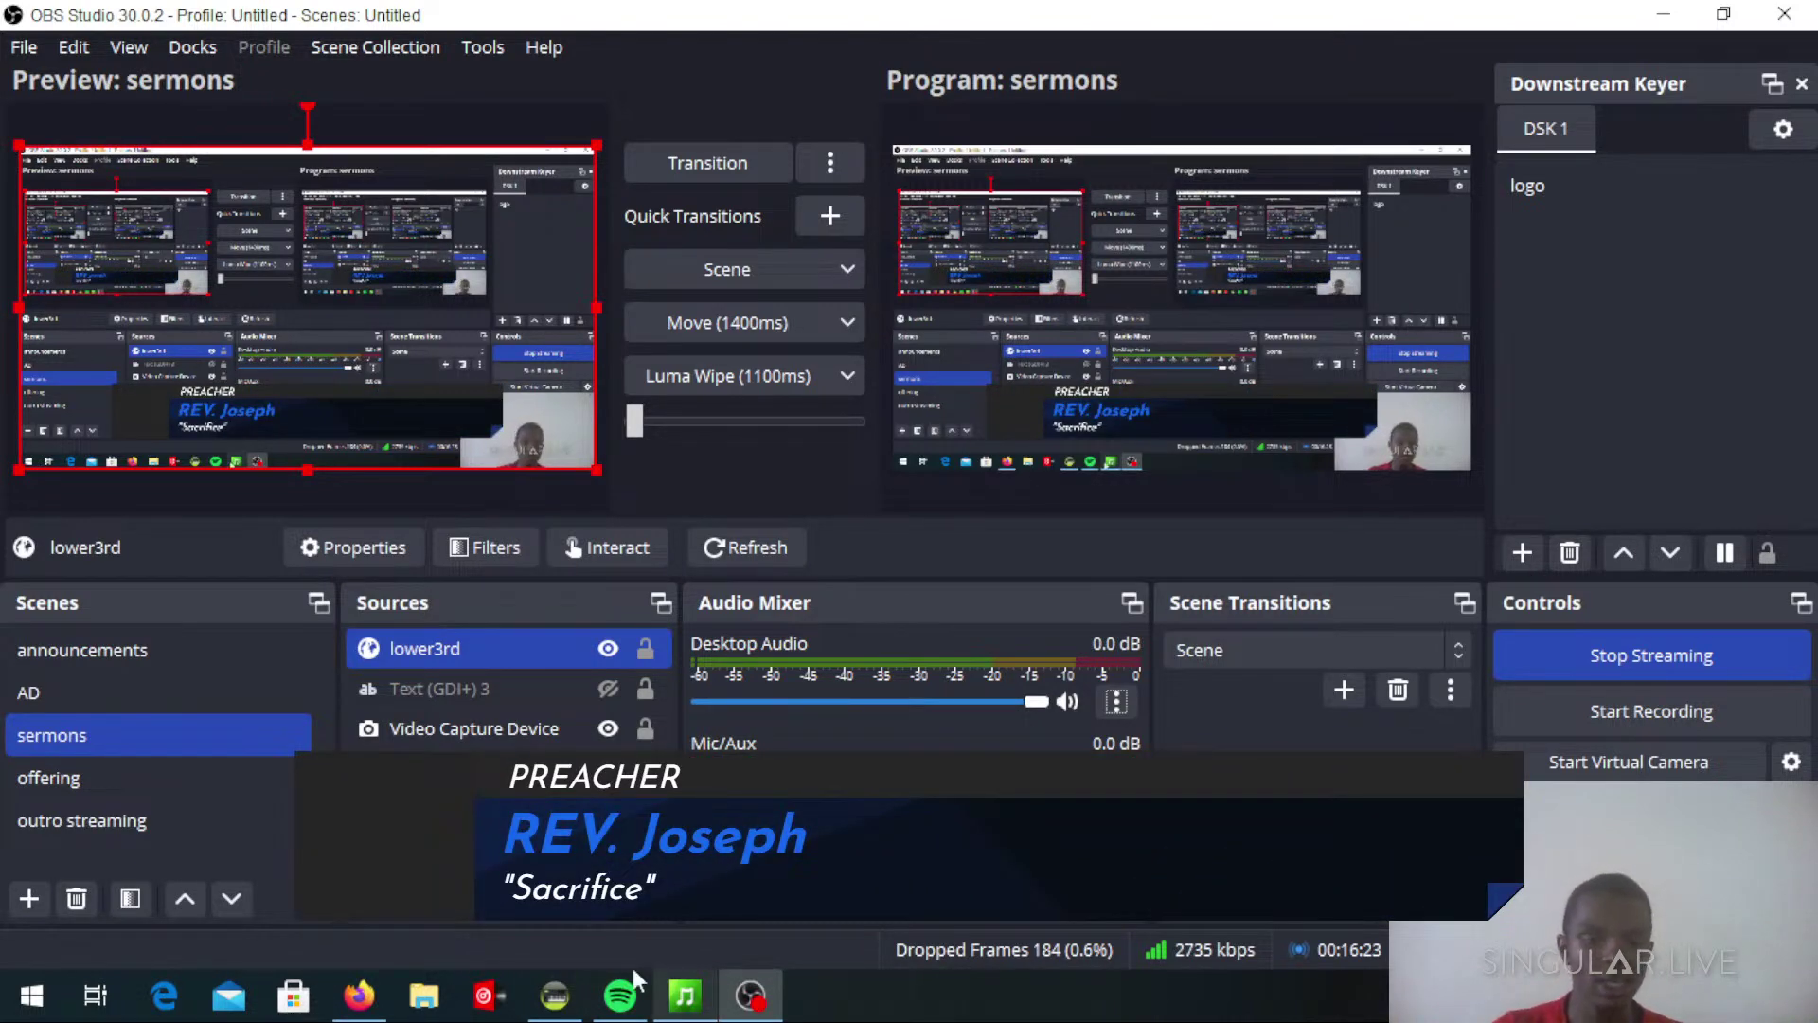
mouse_move(751, 989)
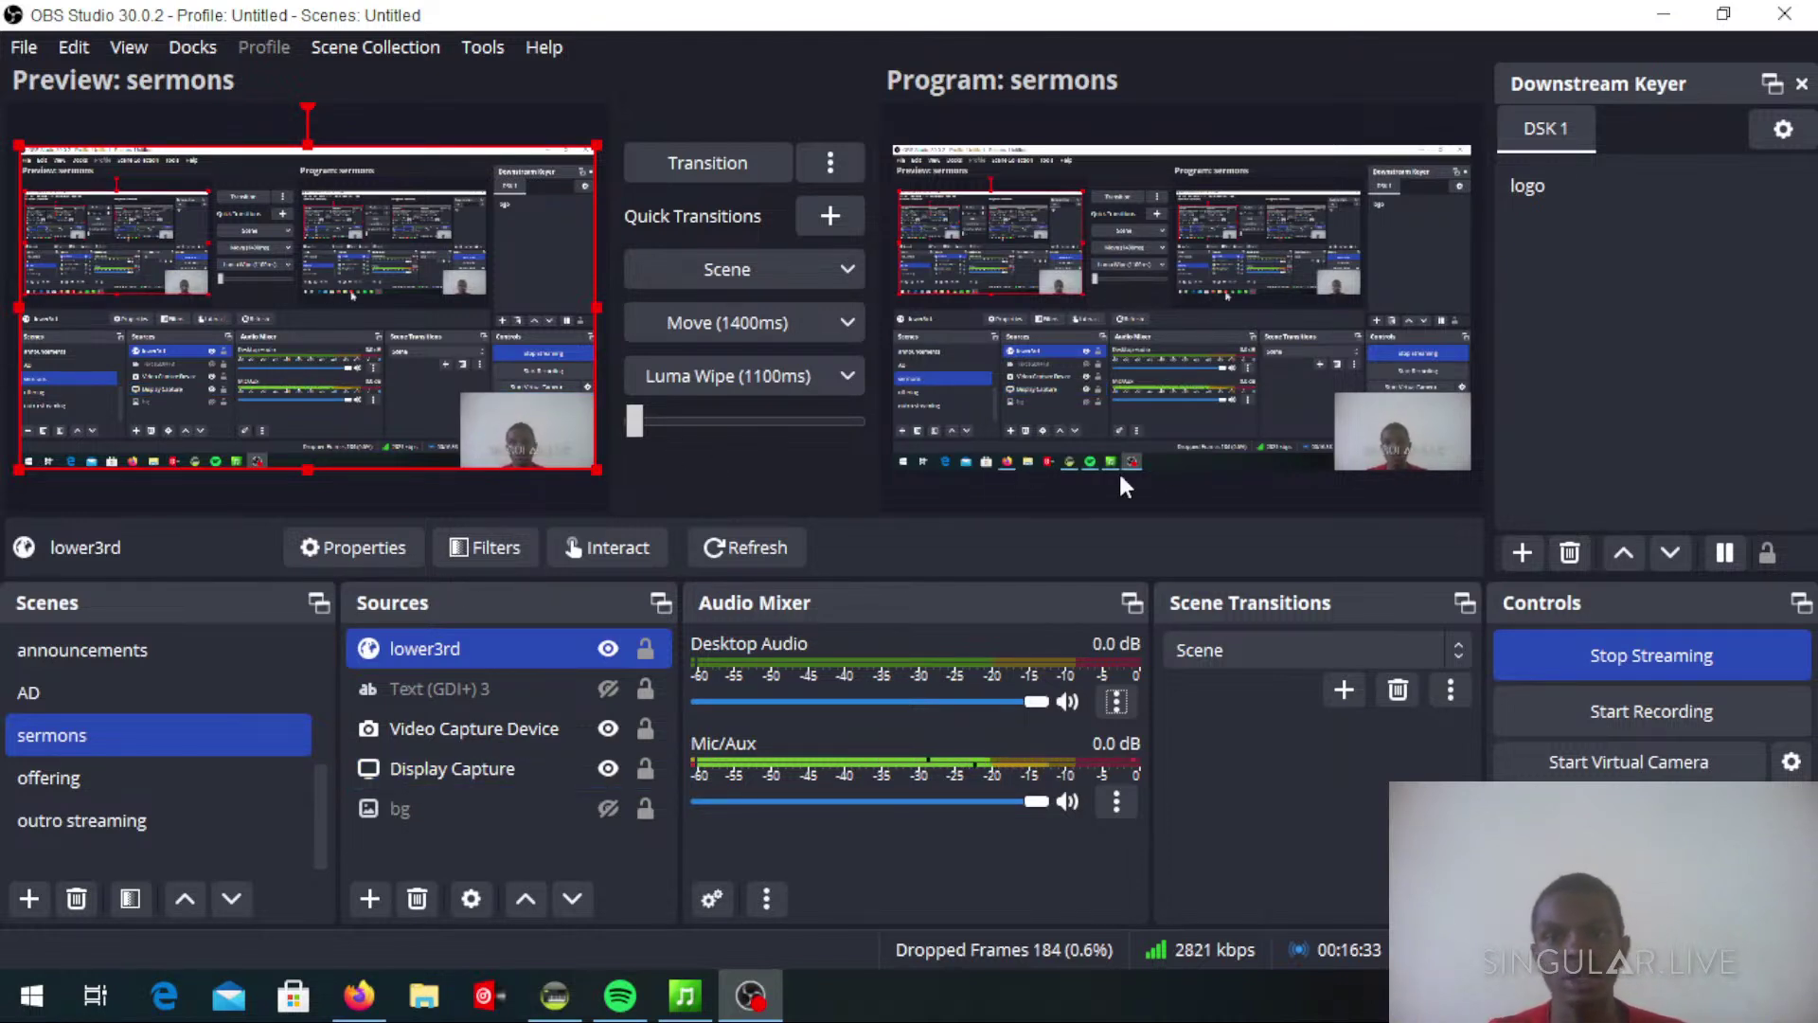
click(1542, 186)
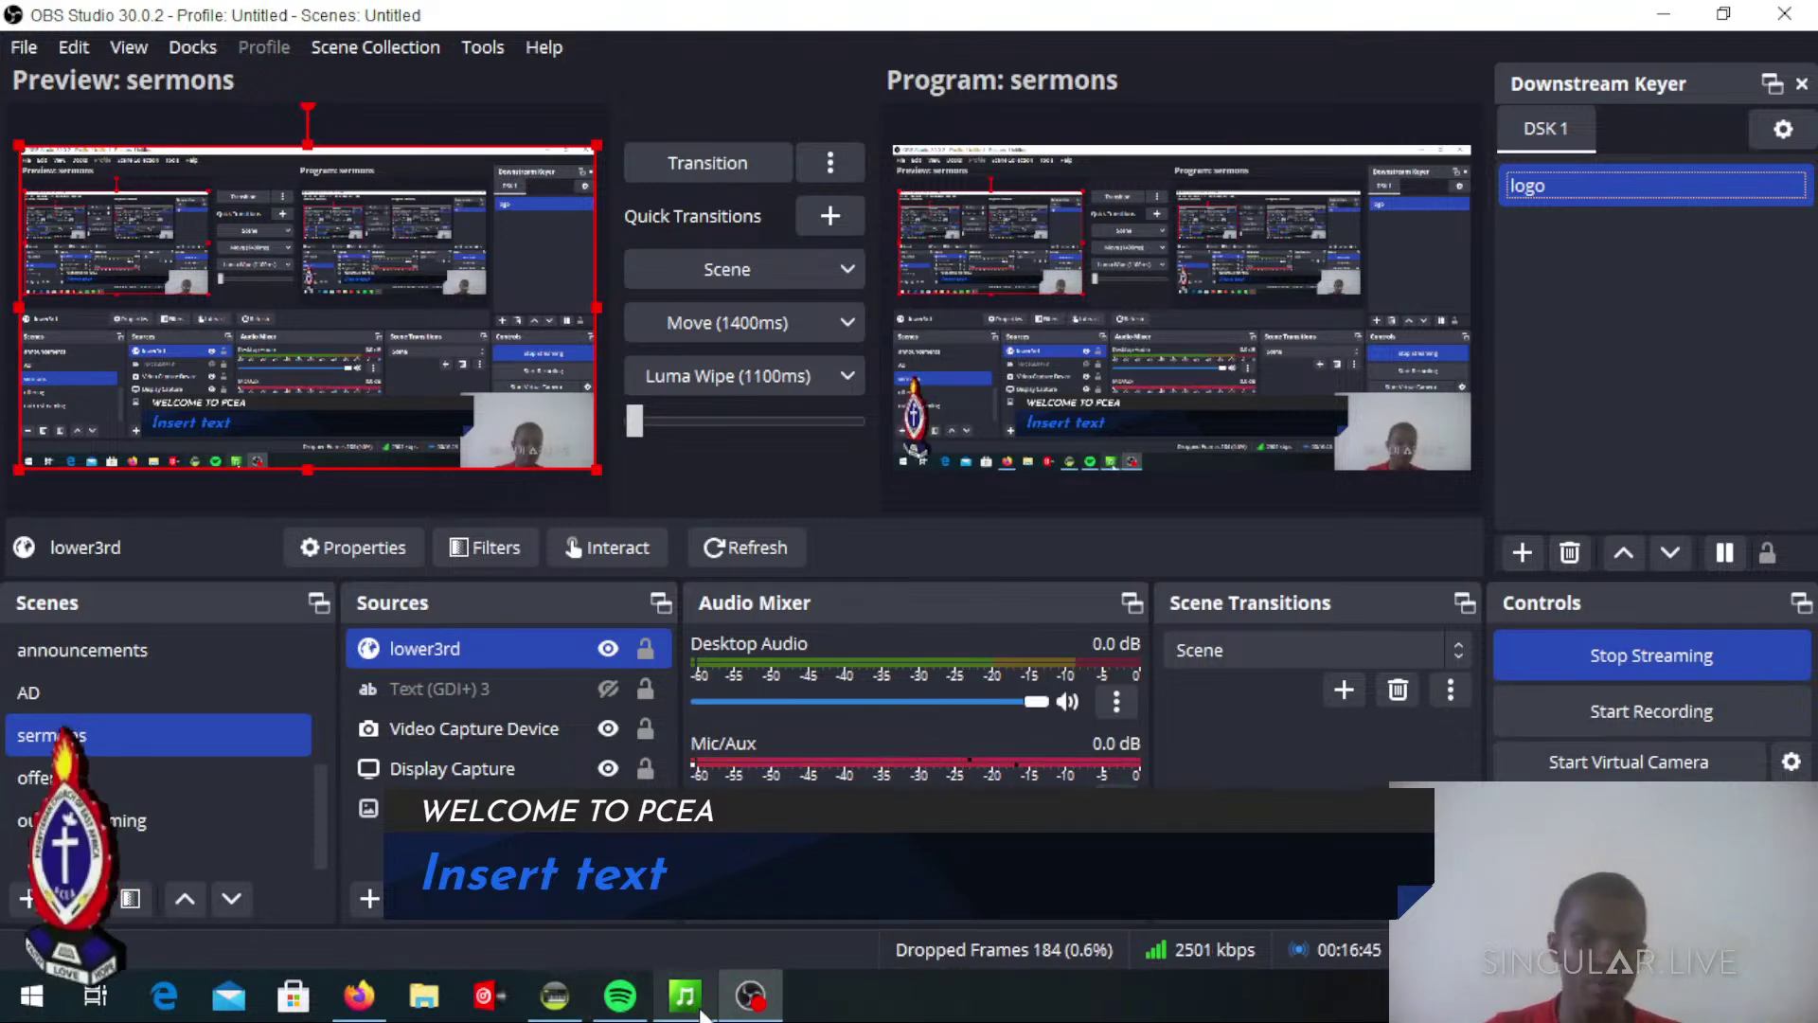
Return to the Singular.live dashboard in the browser, open the Template Library, look at the UNO category, and clear the search and category filter
click(750, 995)
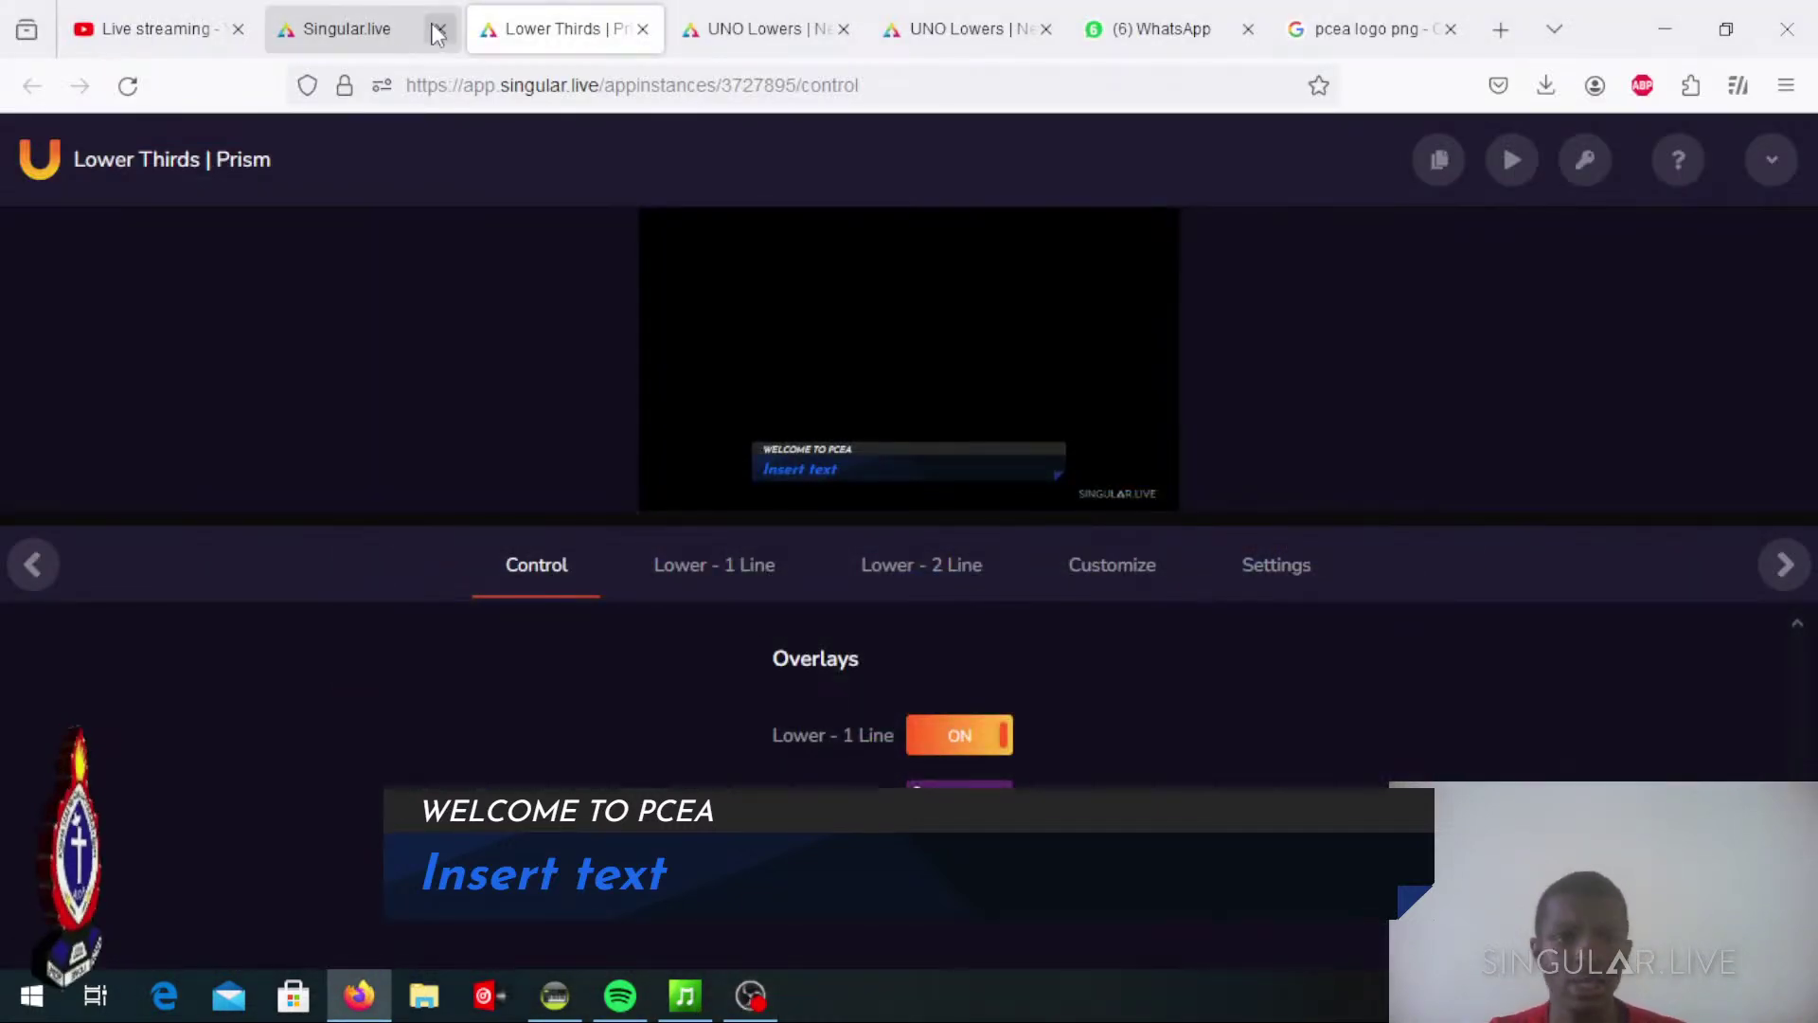
click(359, 28)
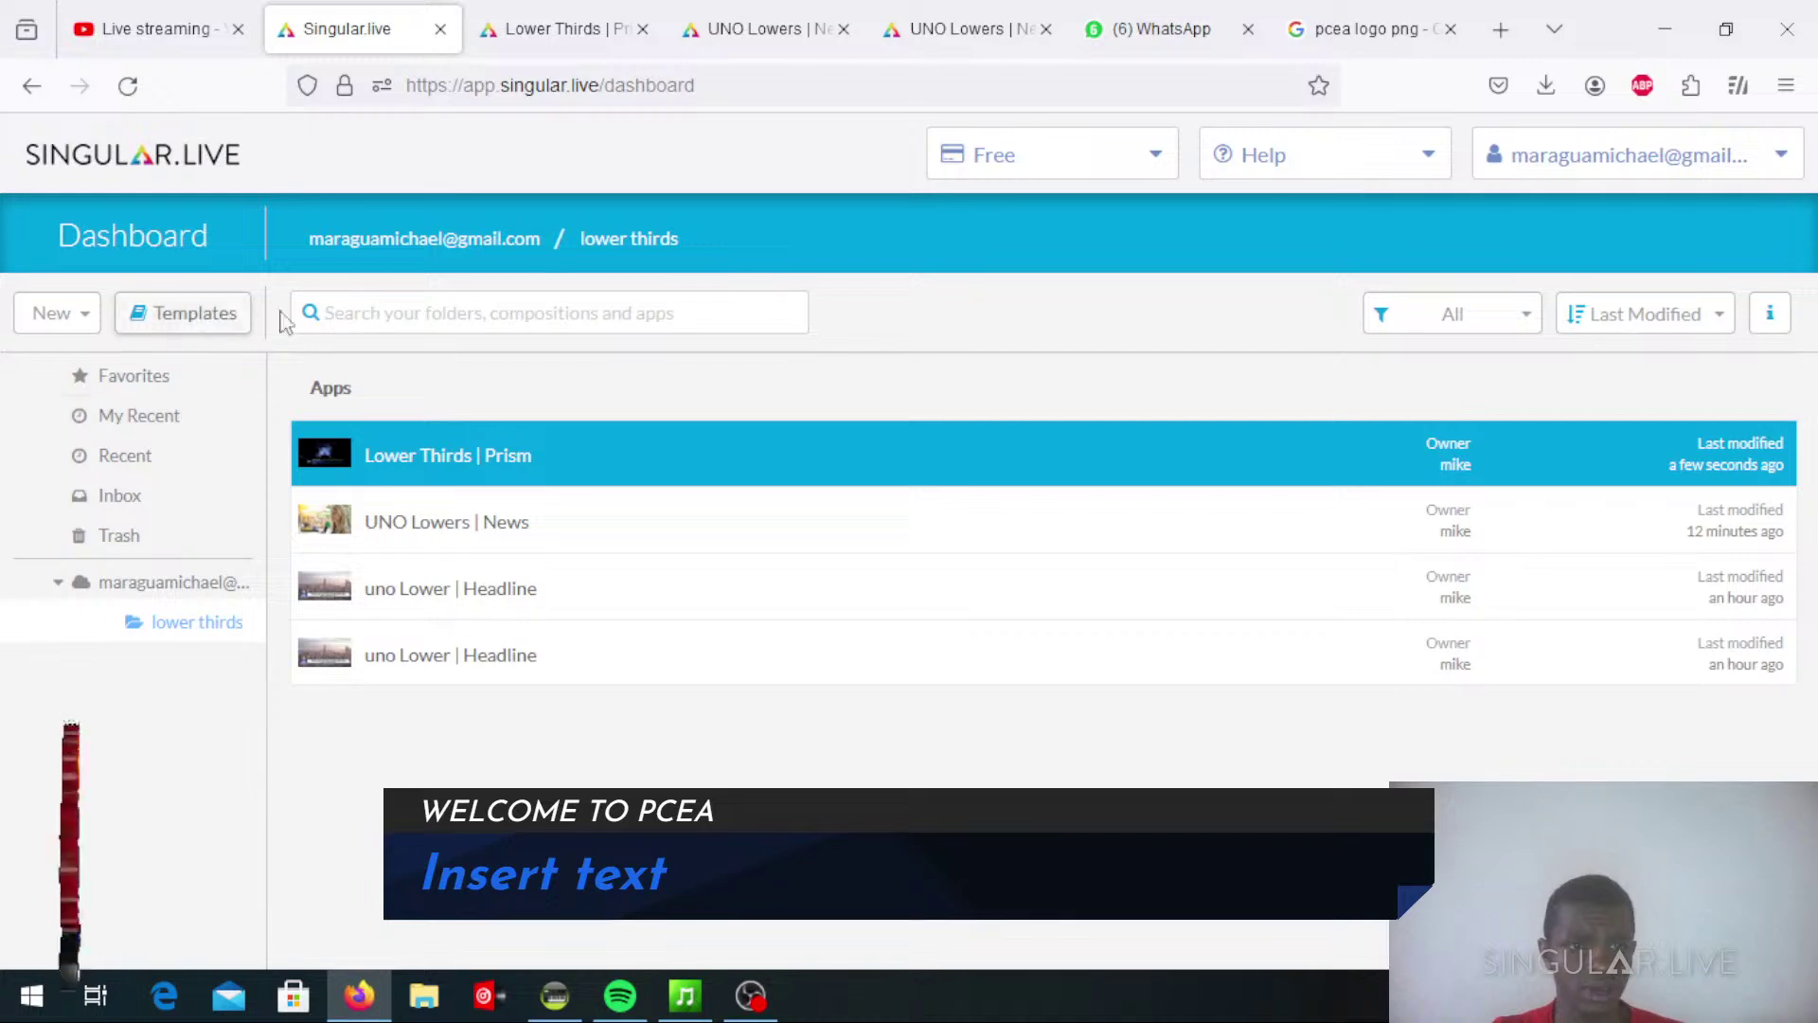
click(156, 311)
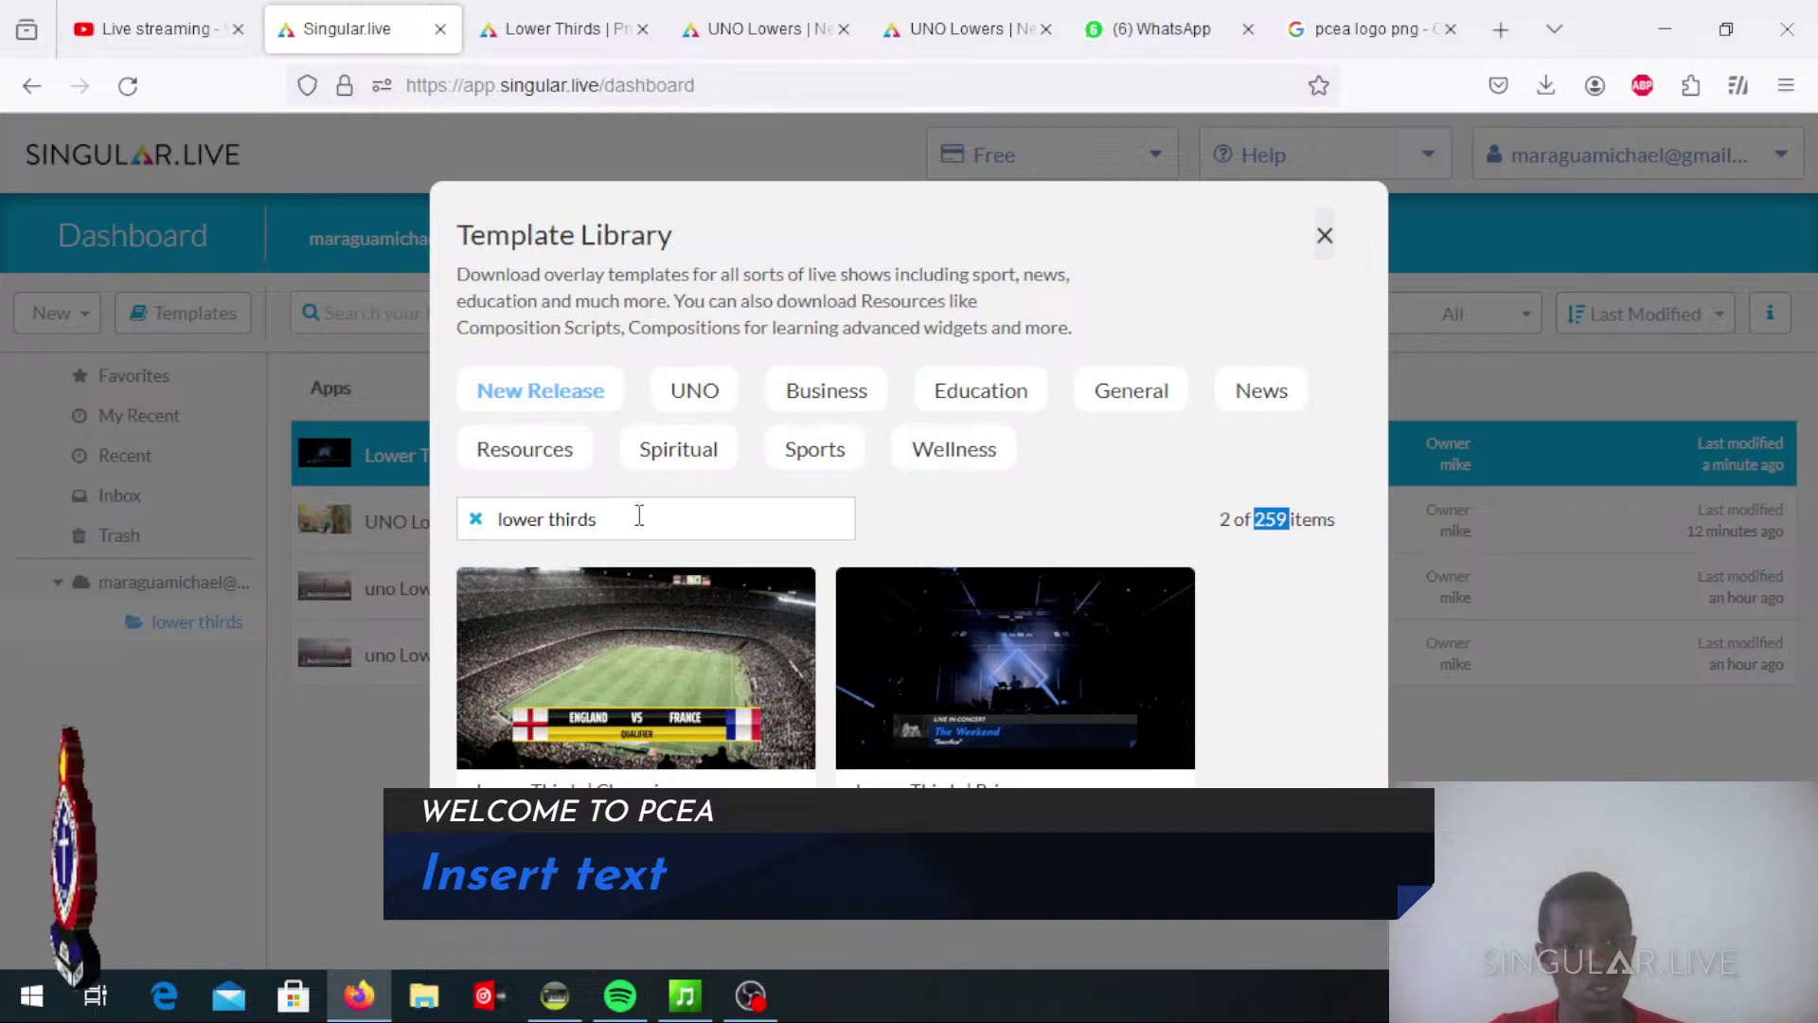
click(696, 391)
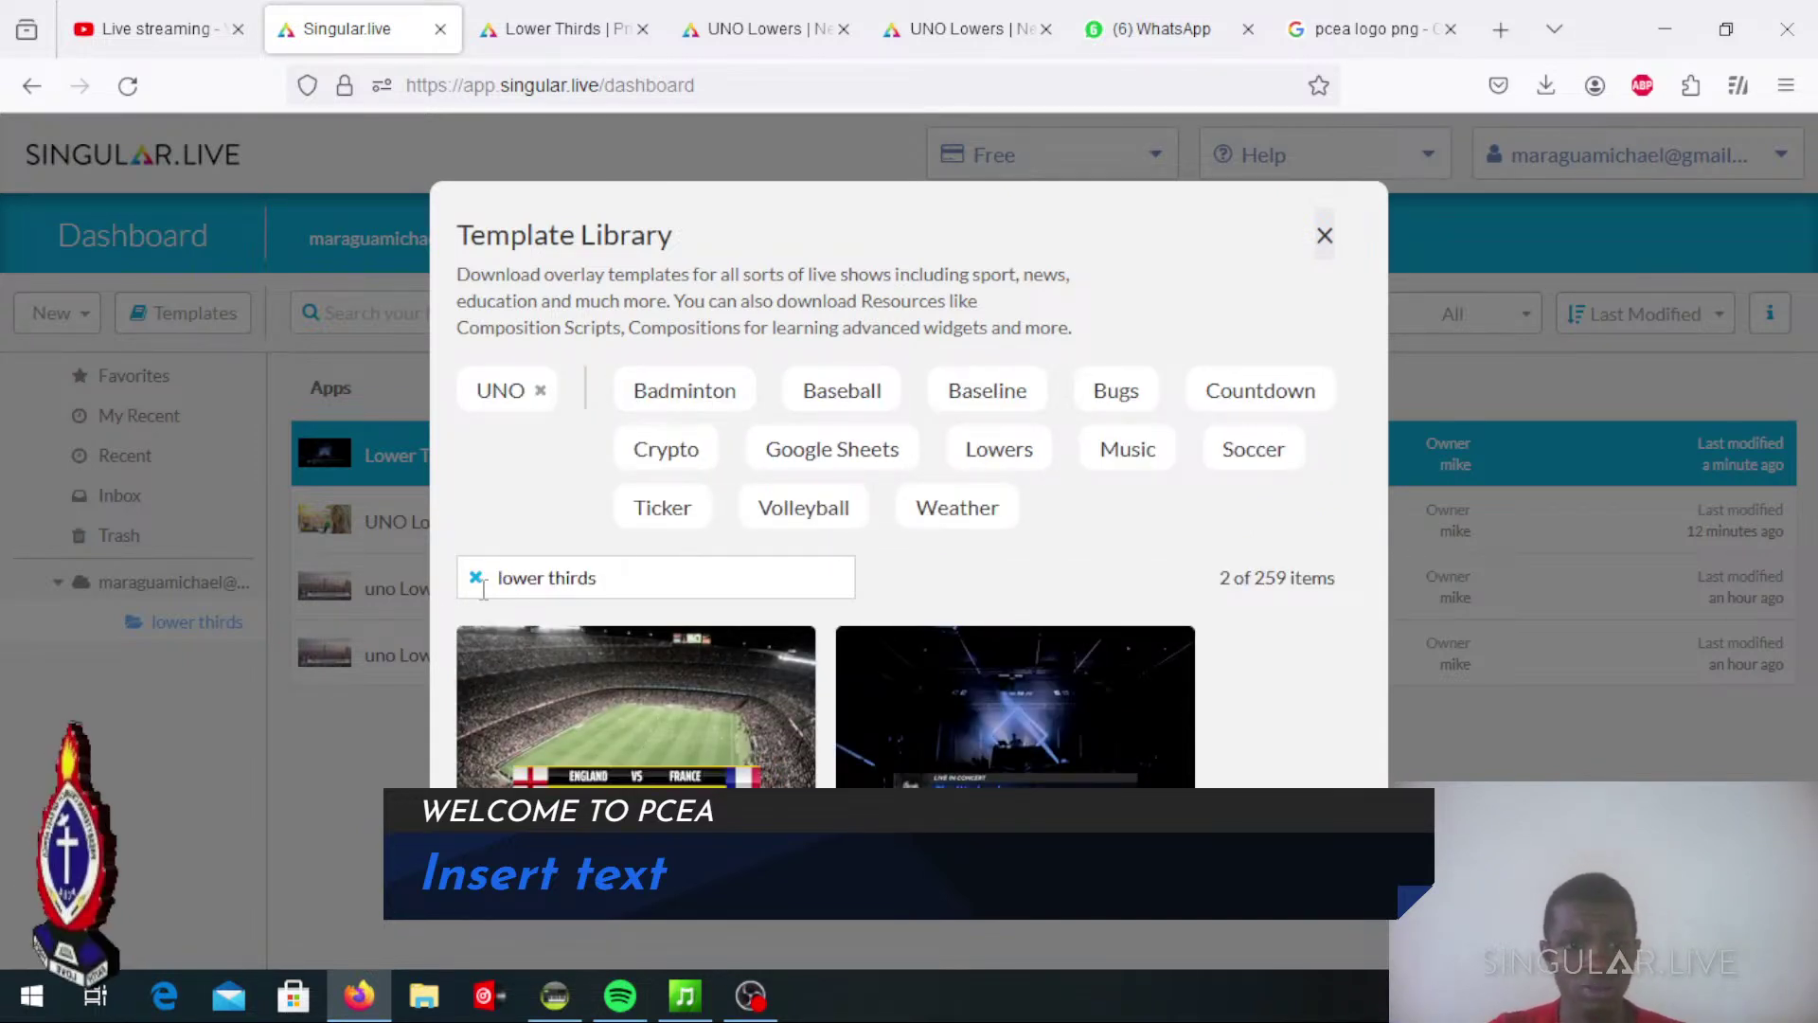
key(ctrl+a)
key(BackSpace)
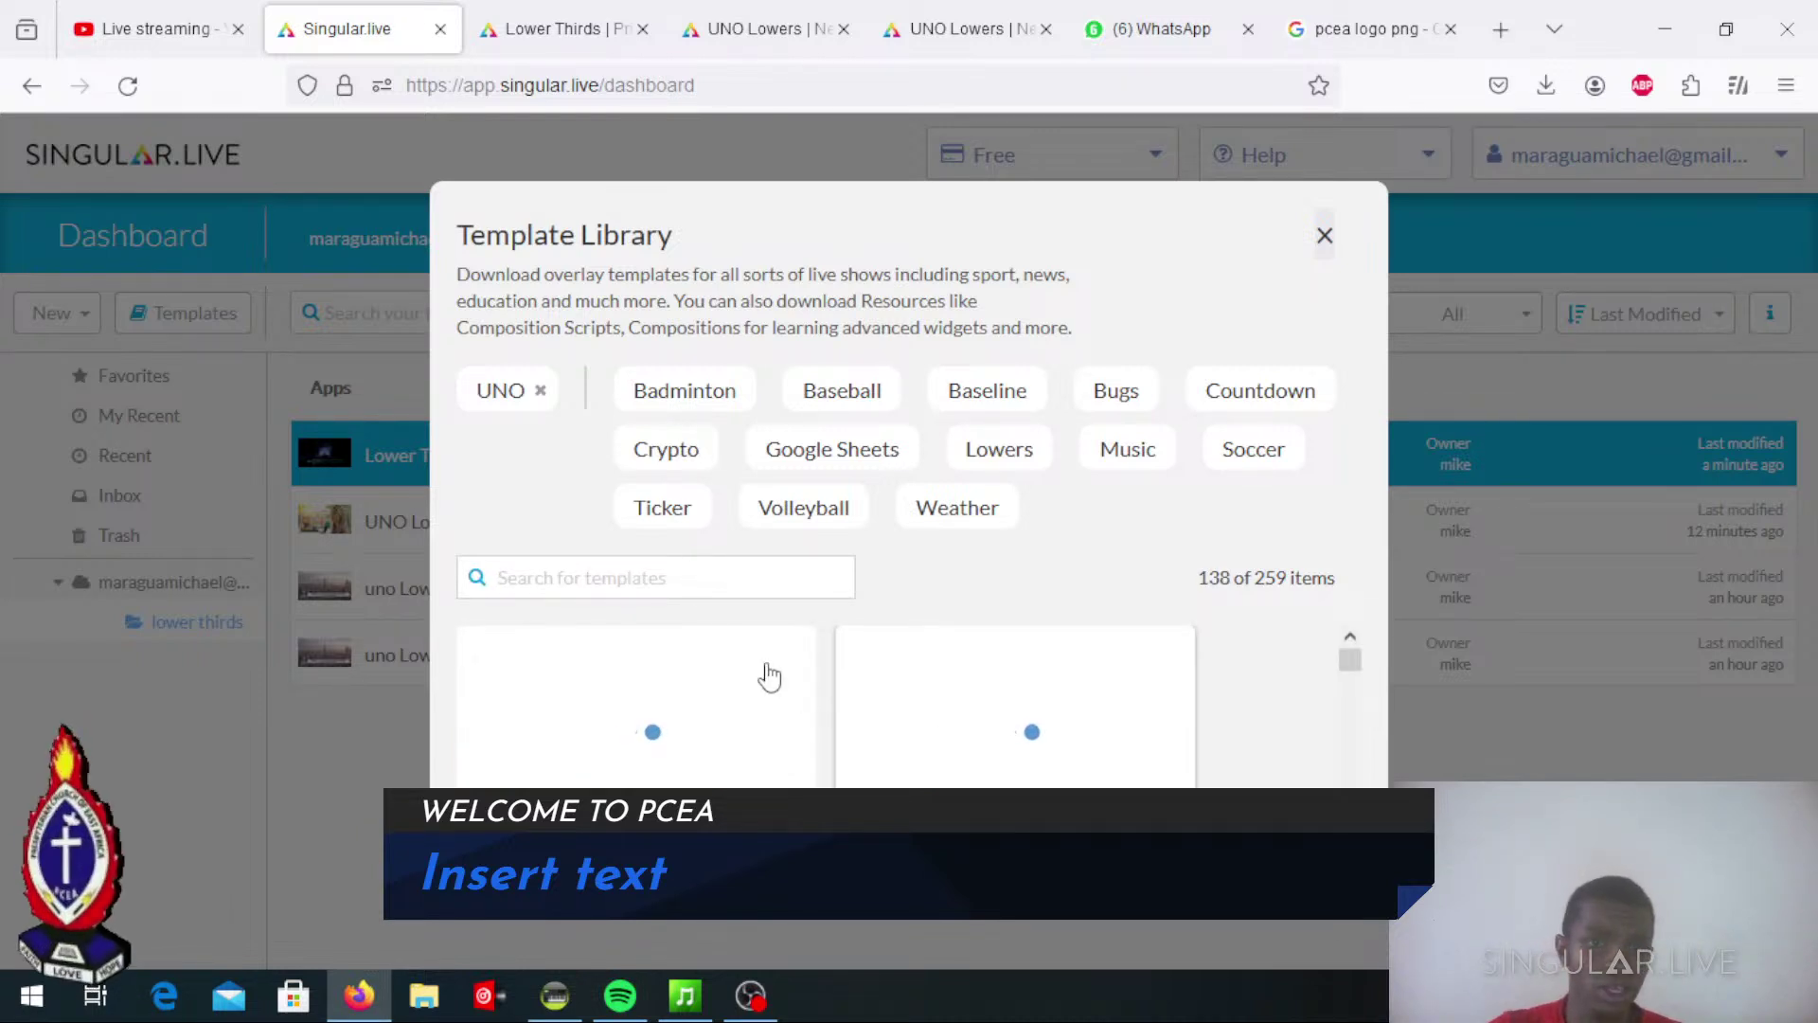
click(923, 473)
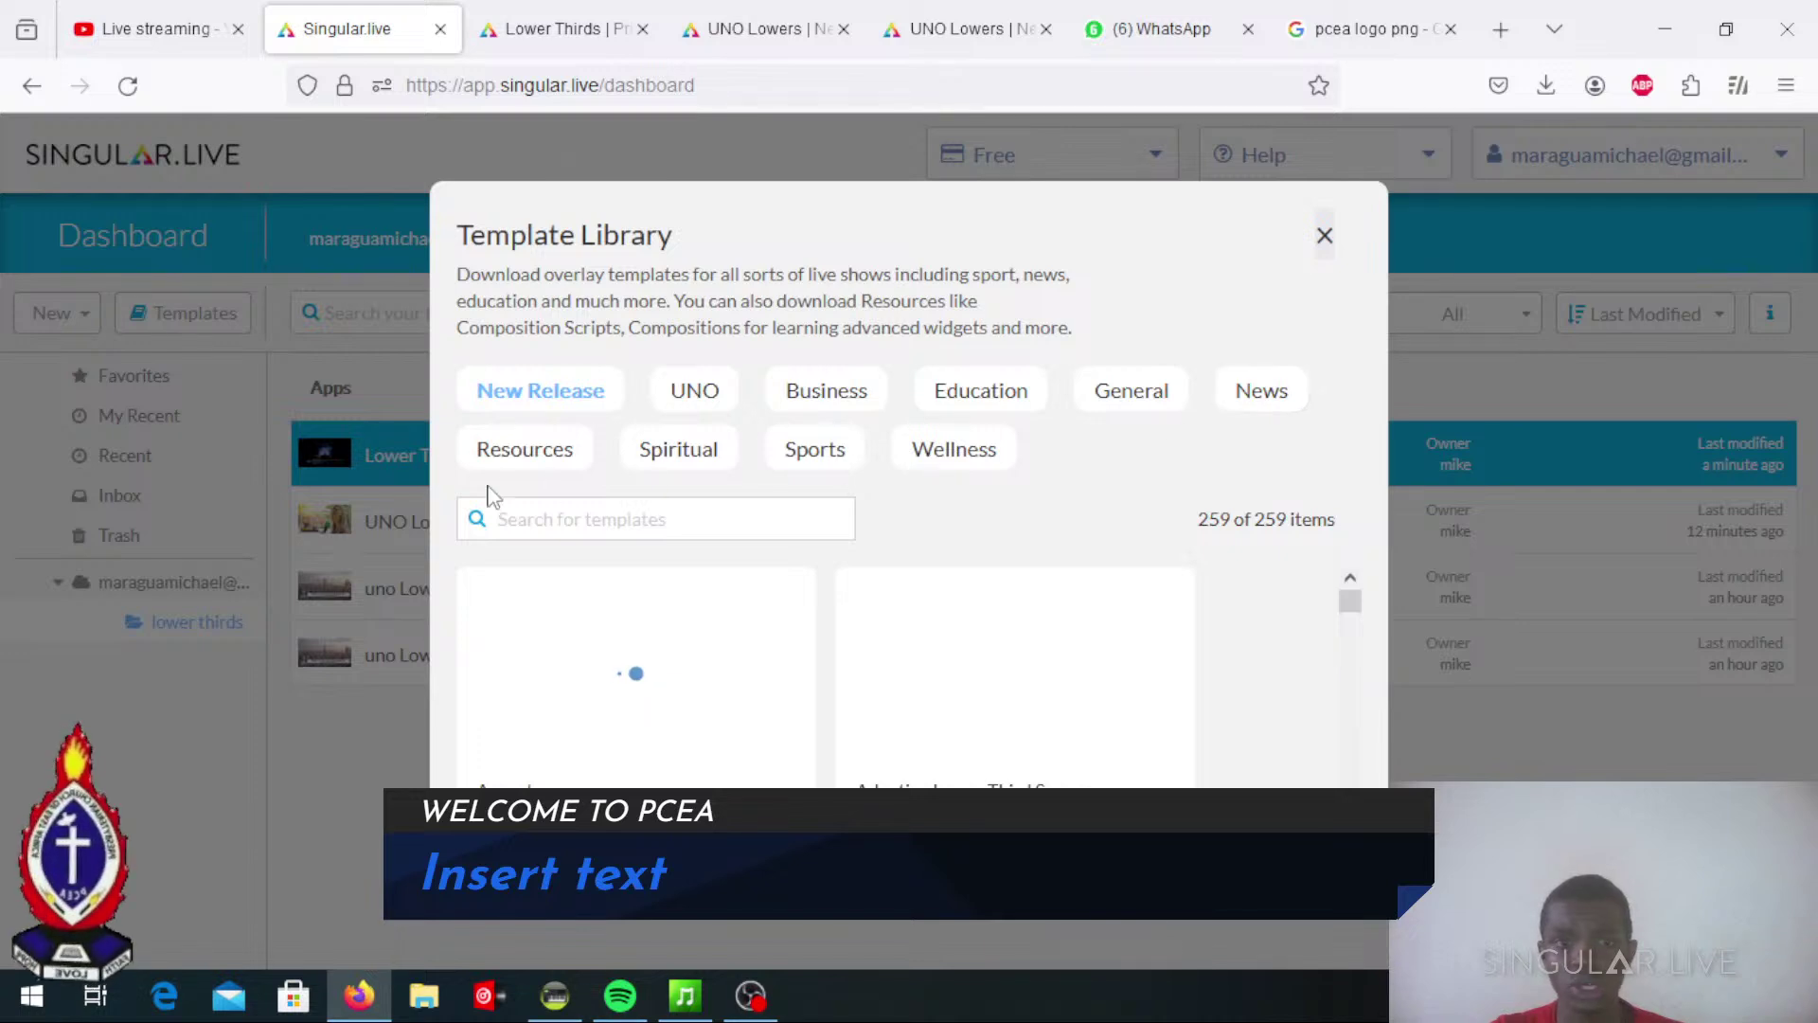
Filter the Template Library by the News category and look through its templates
click(1250, 396)
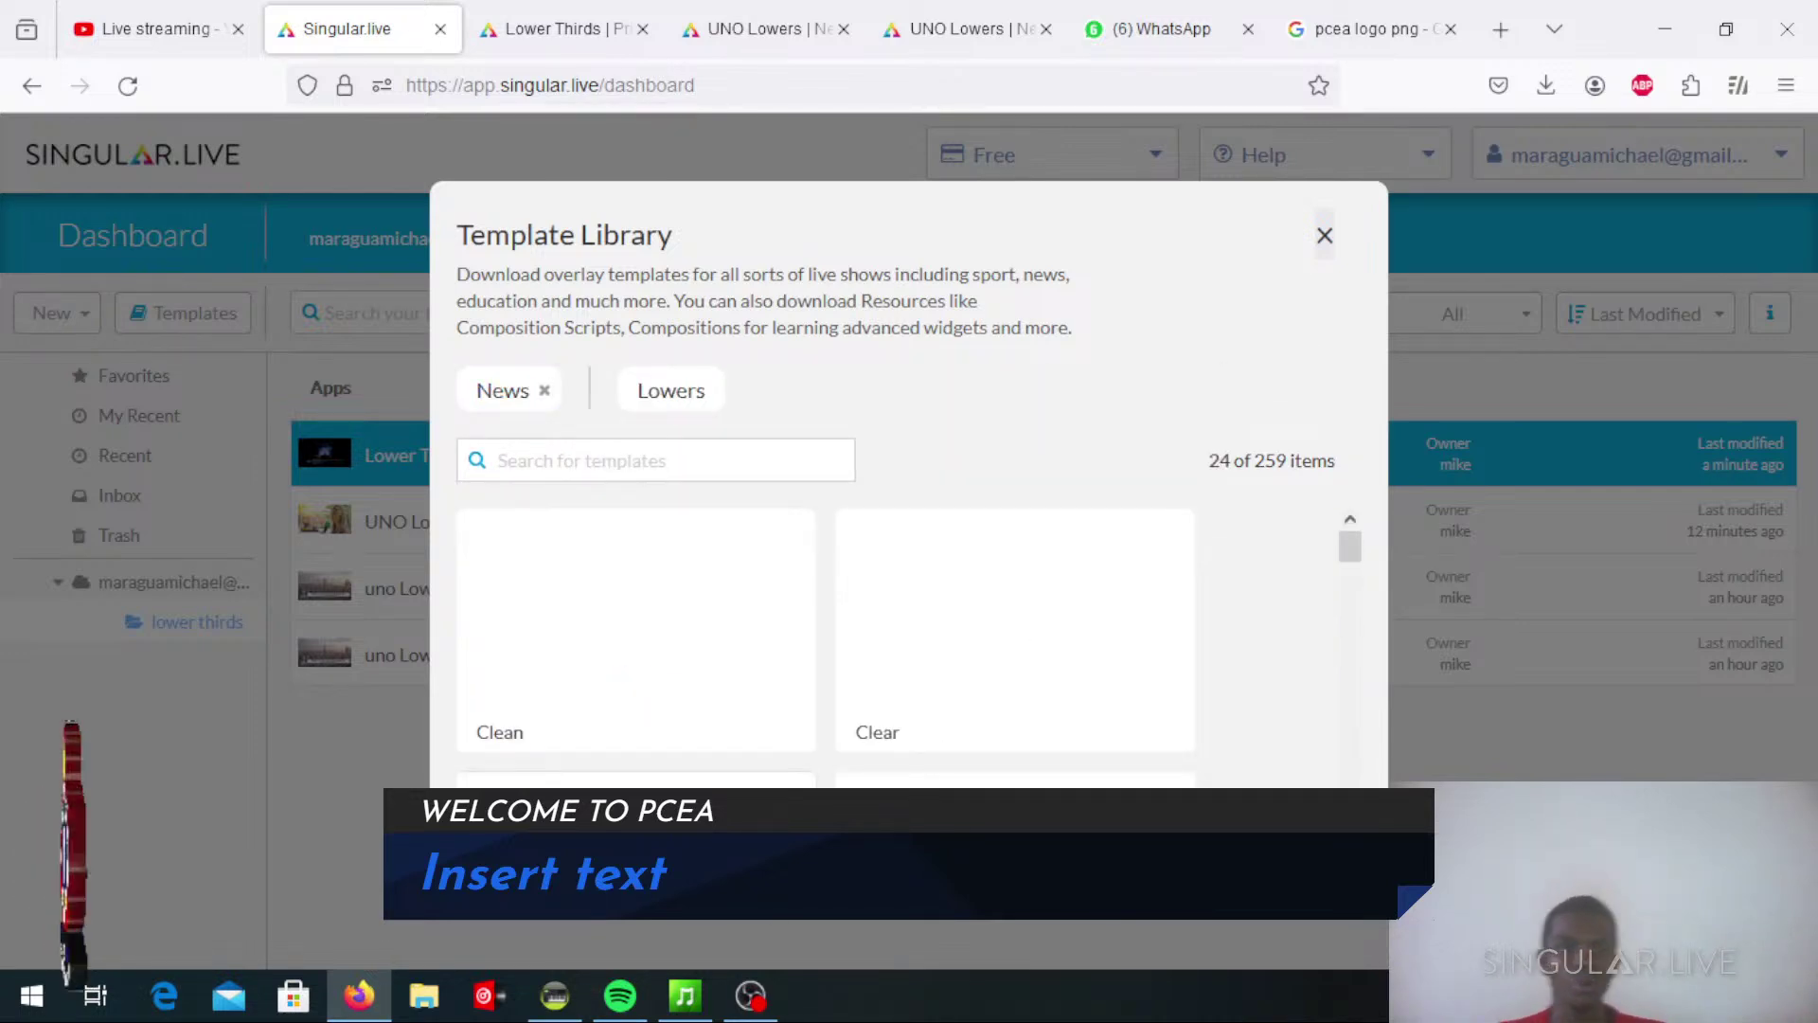
scroll(755, 608, down, 8)
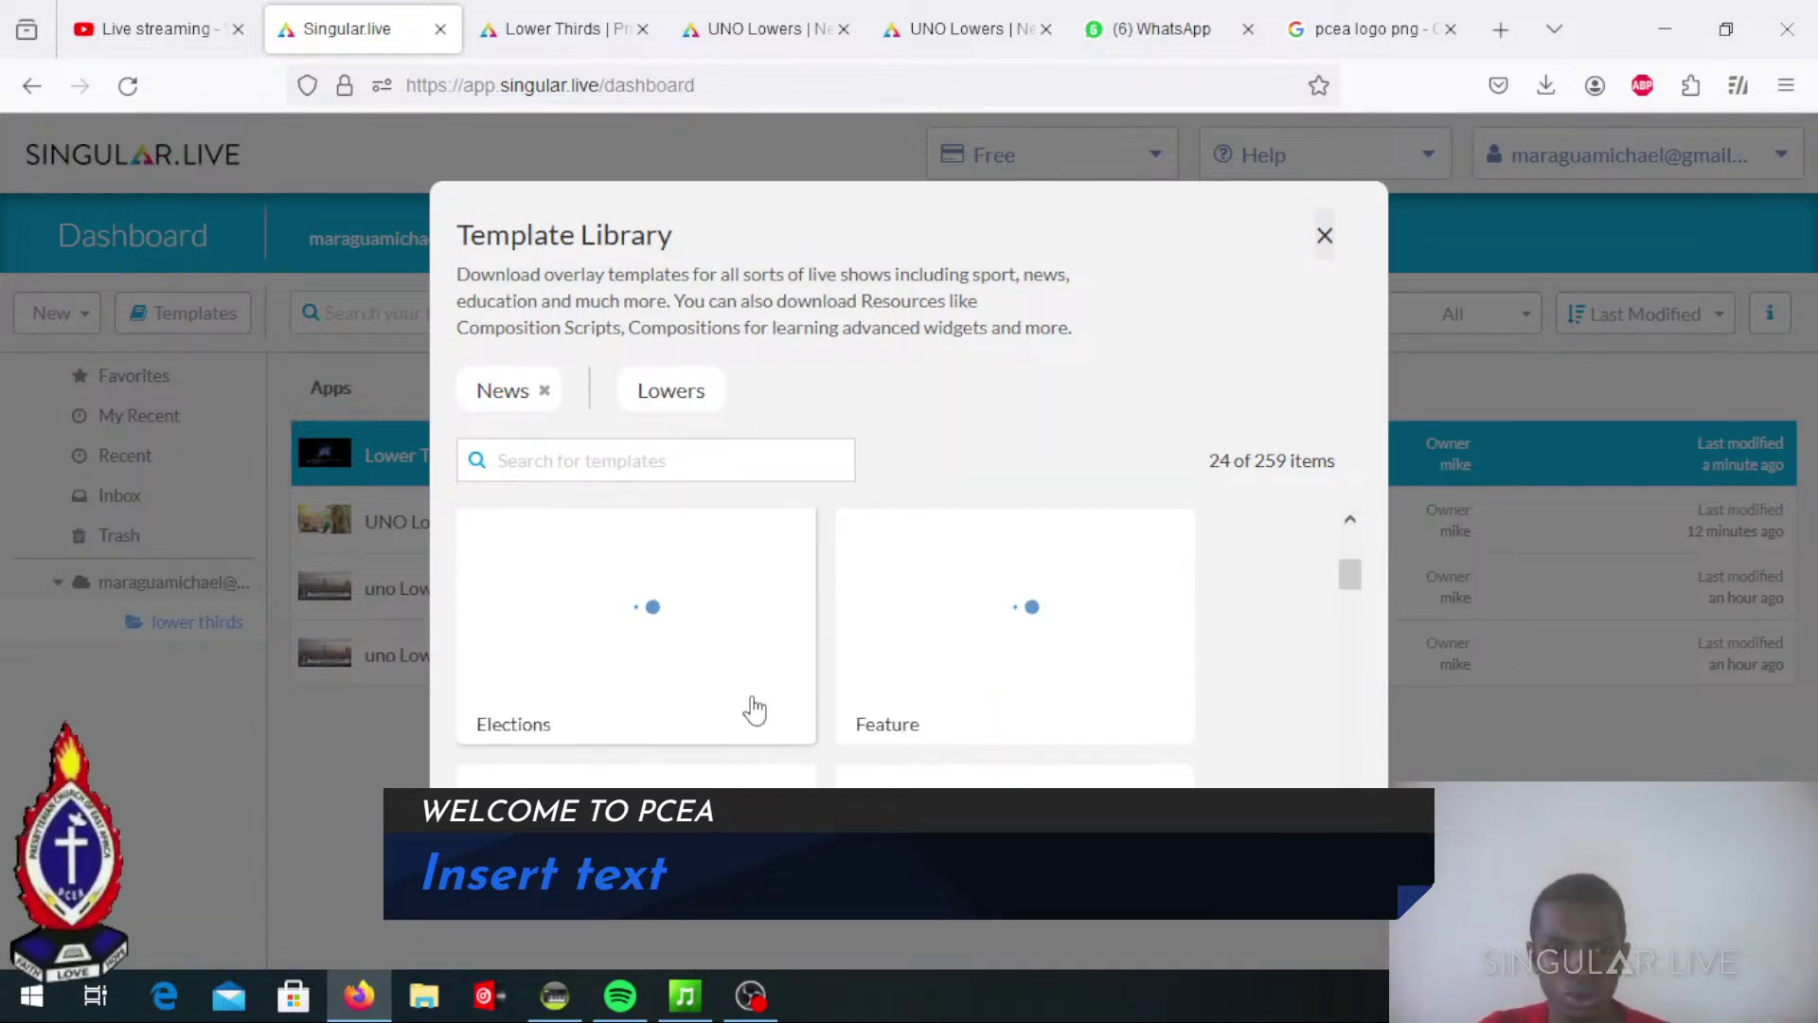
scroll(751, 741, down, 3)
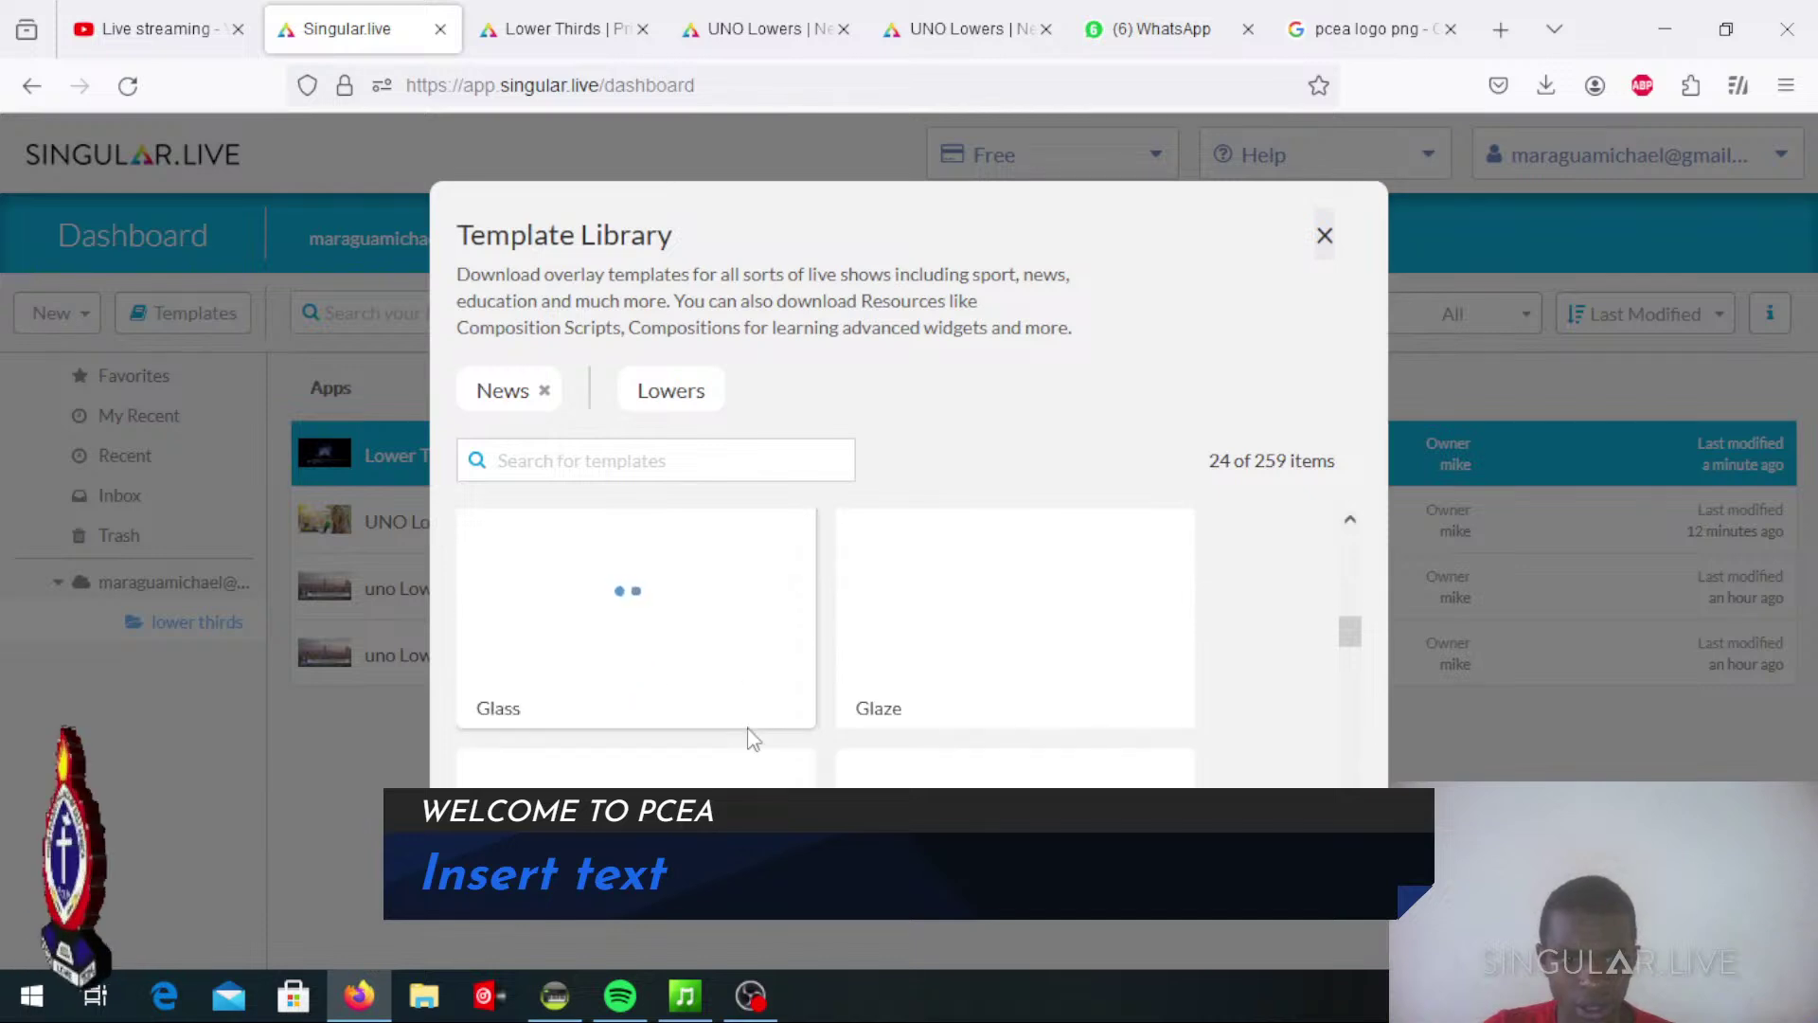
scroll(753, 741, down, 3)
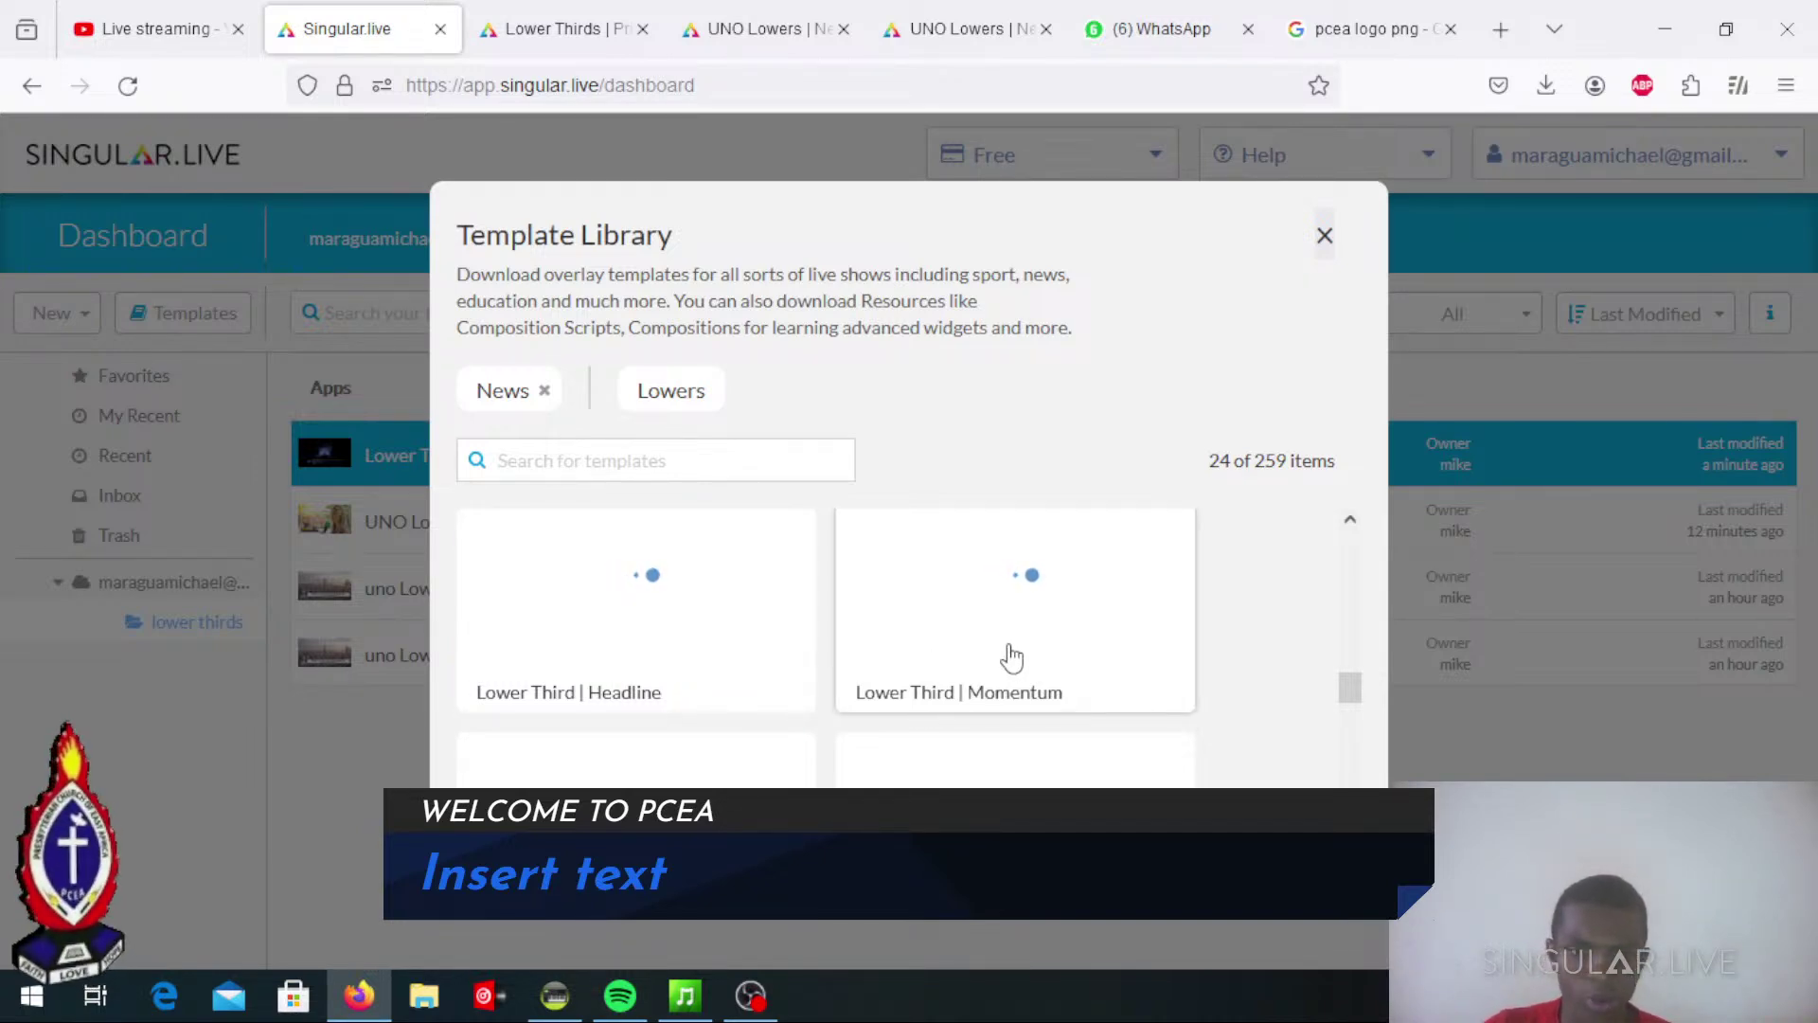
scroll(1011, 656, down, 3)
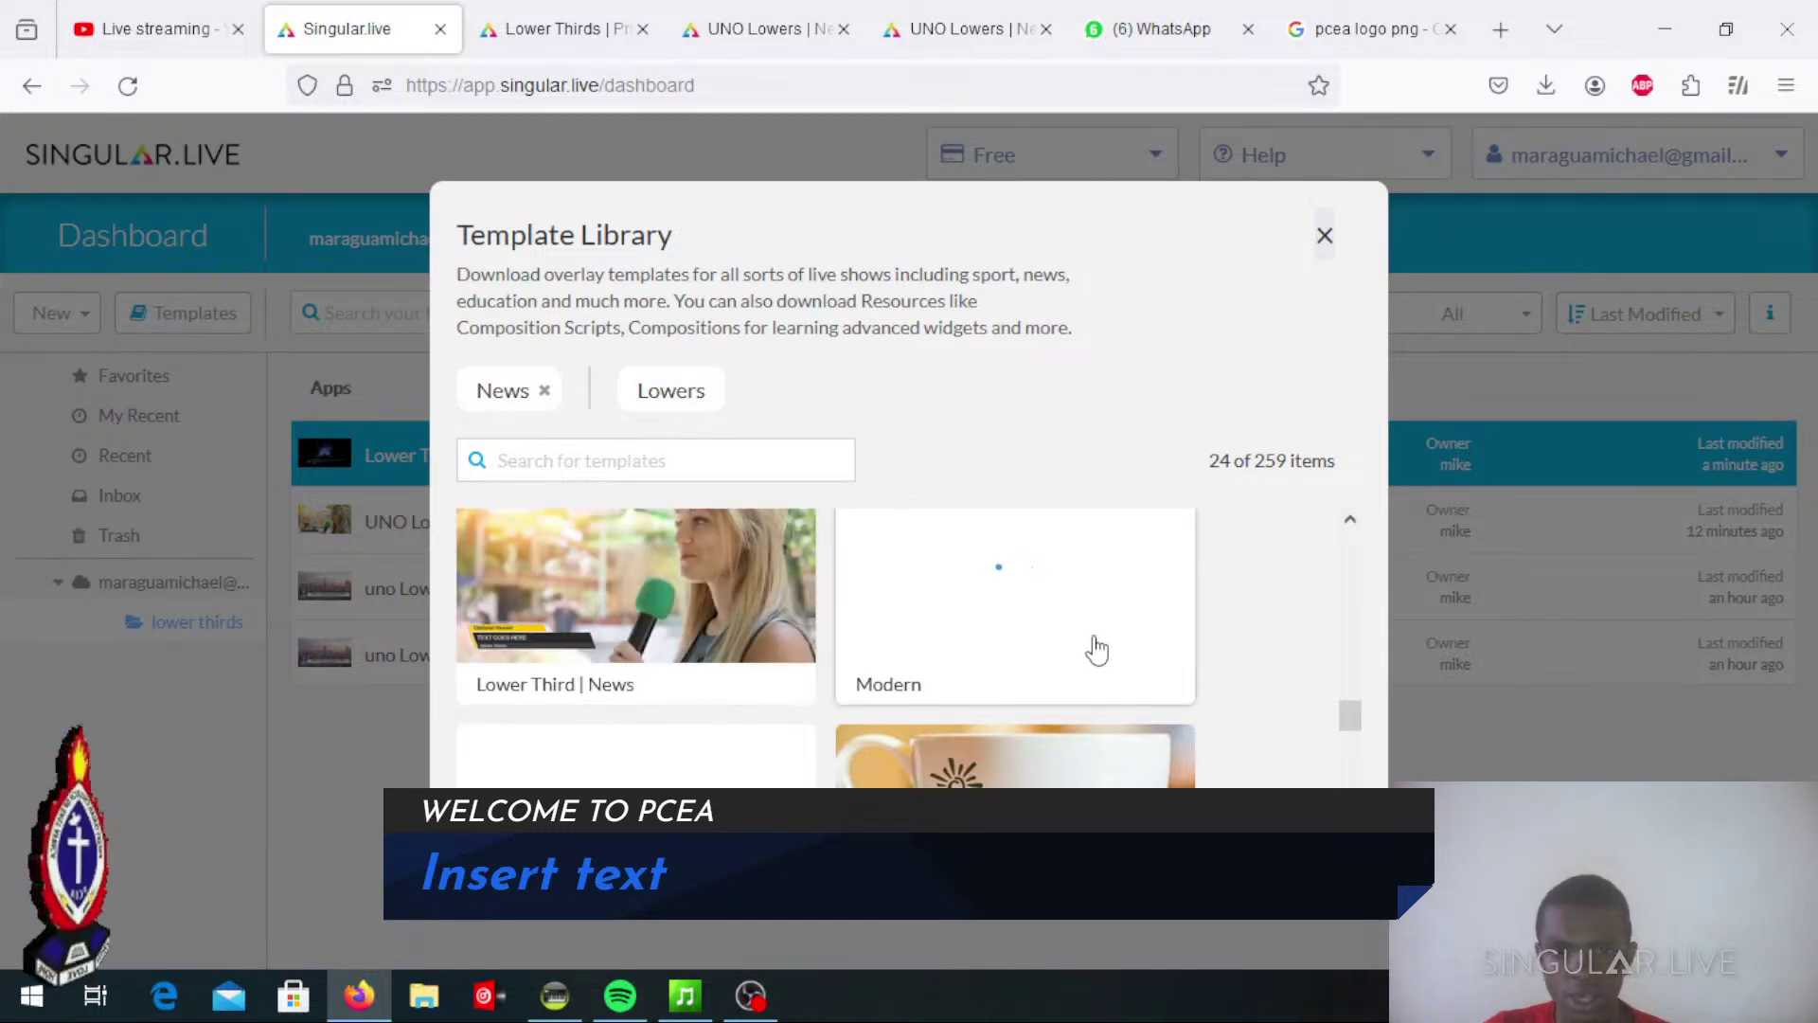
scroll(1097, 649, up, 1)
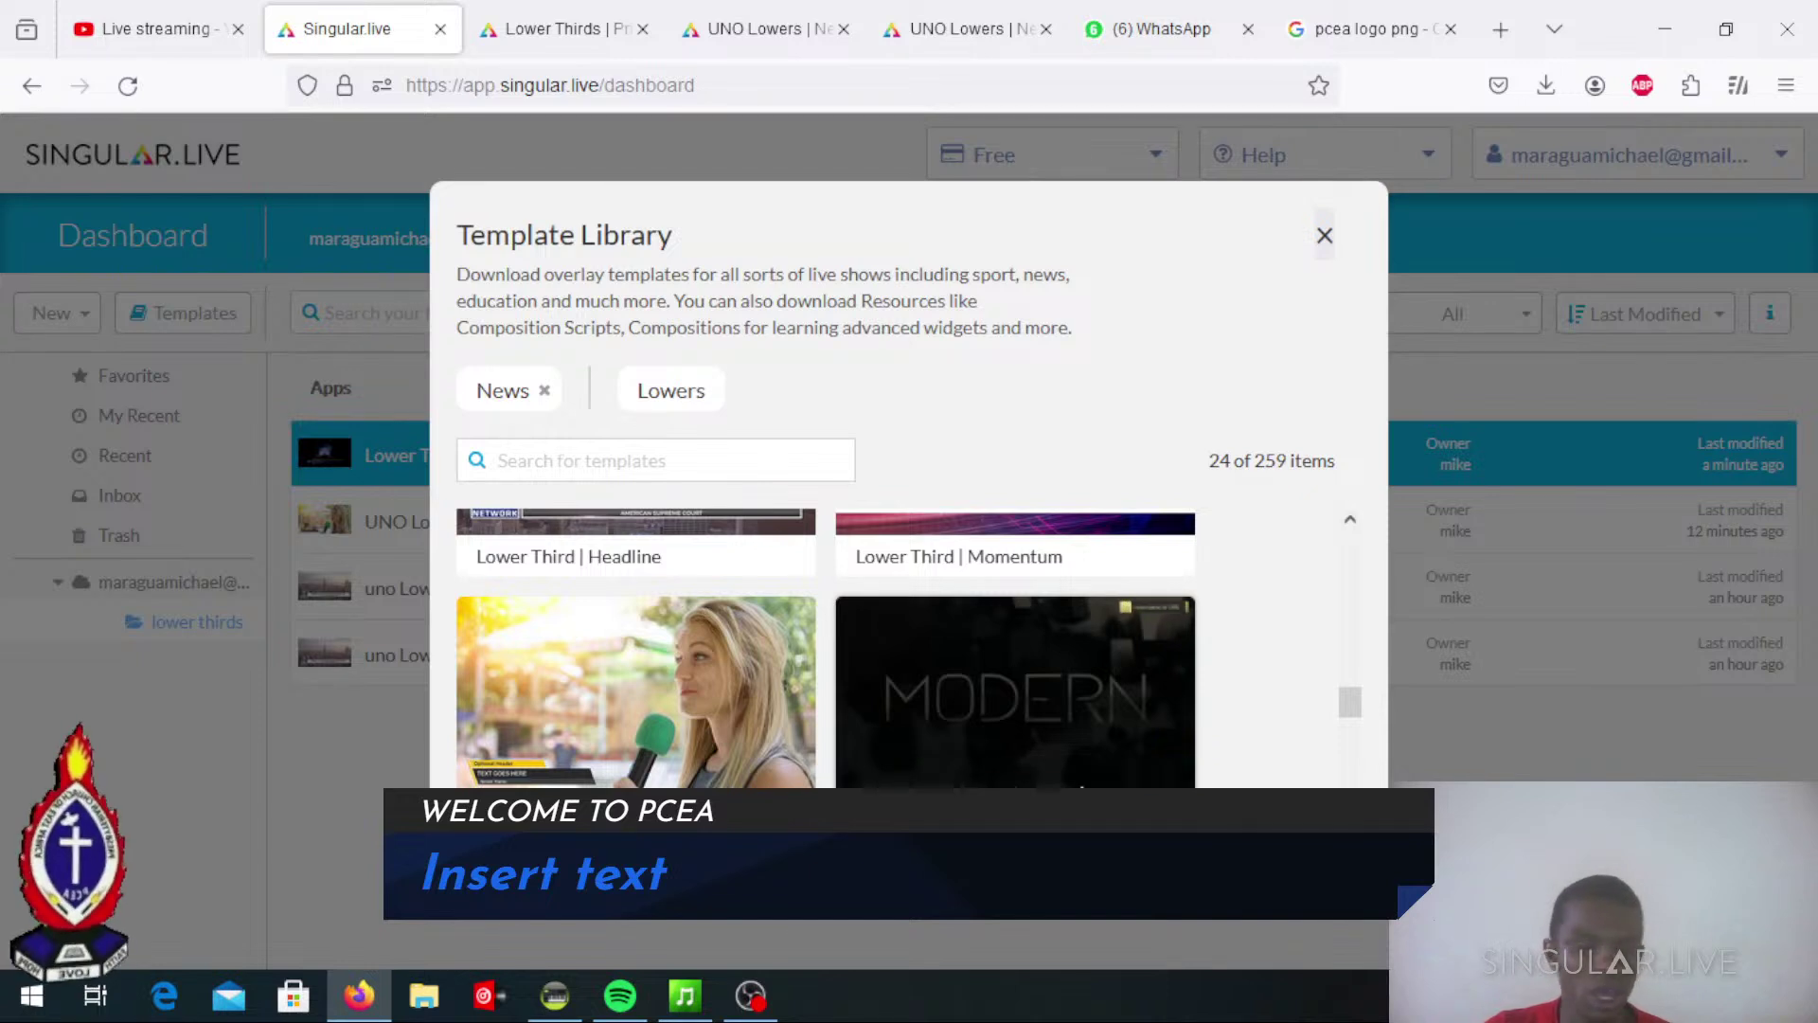
scroll(1003, 720, up, 1)
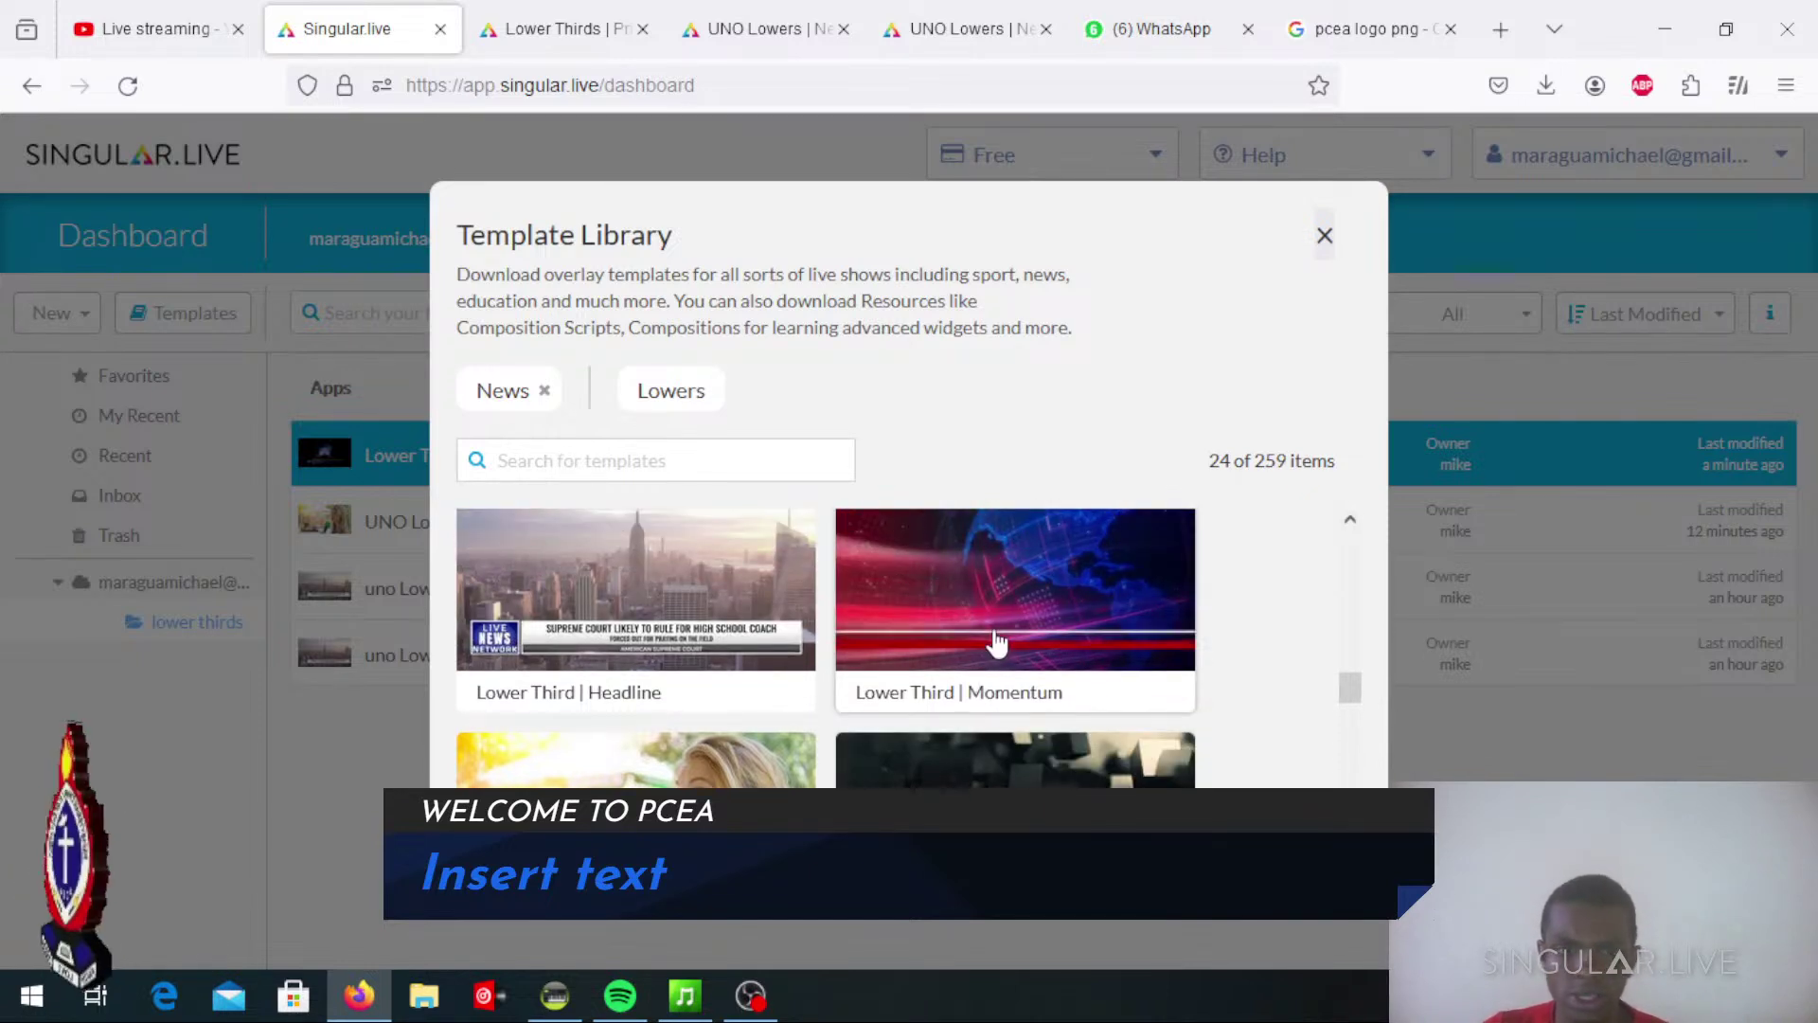
scroll(997, 641, up, 1)
scroll(996, 640, down, 2)
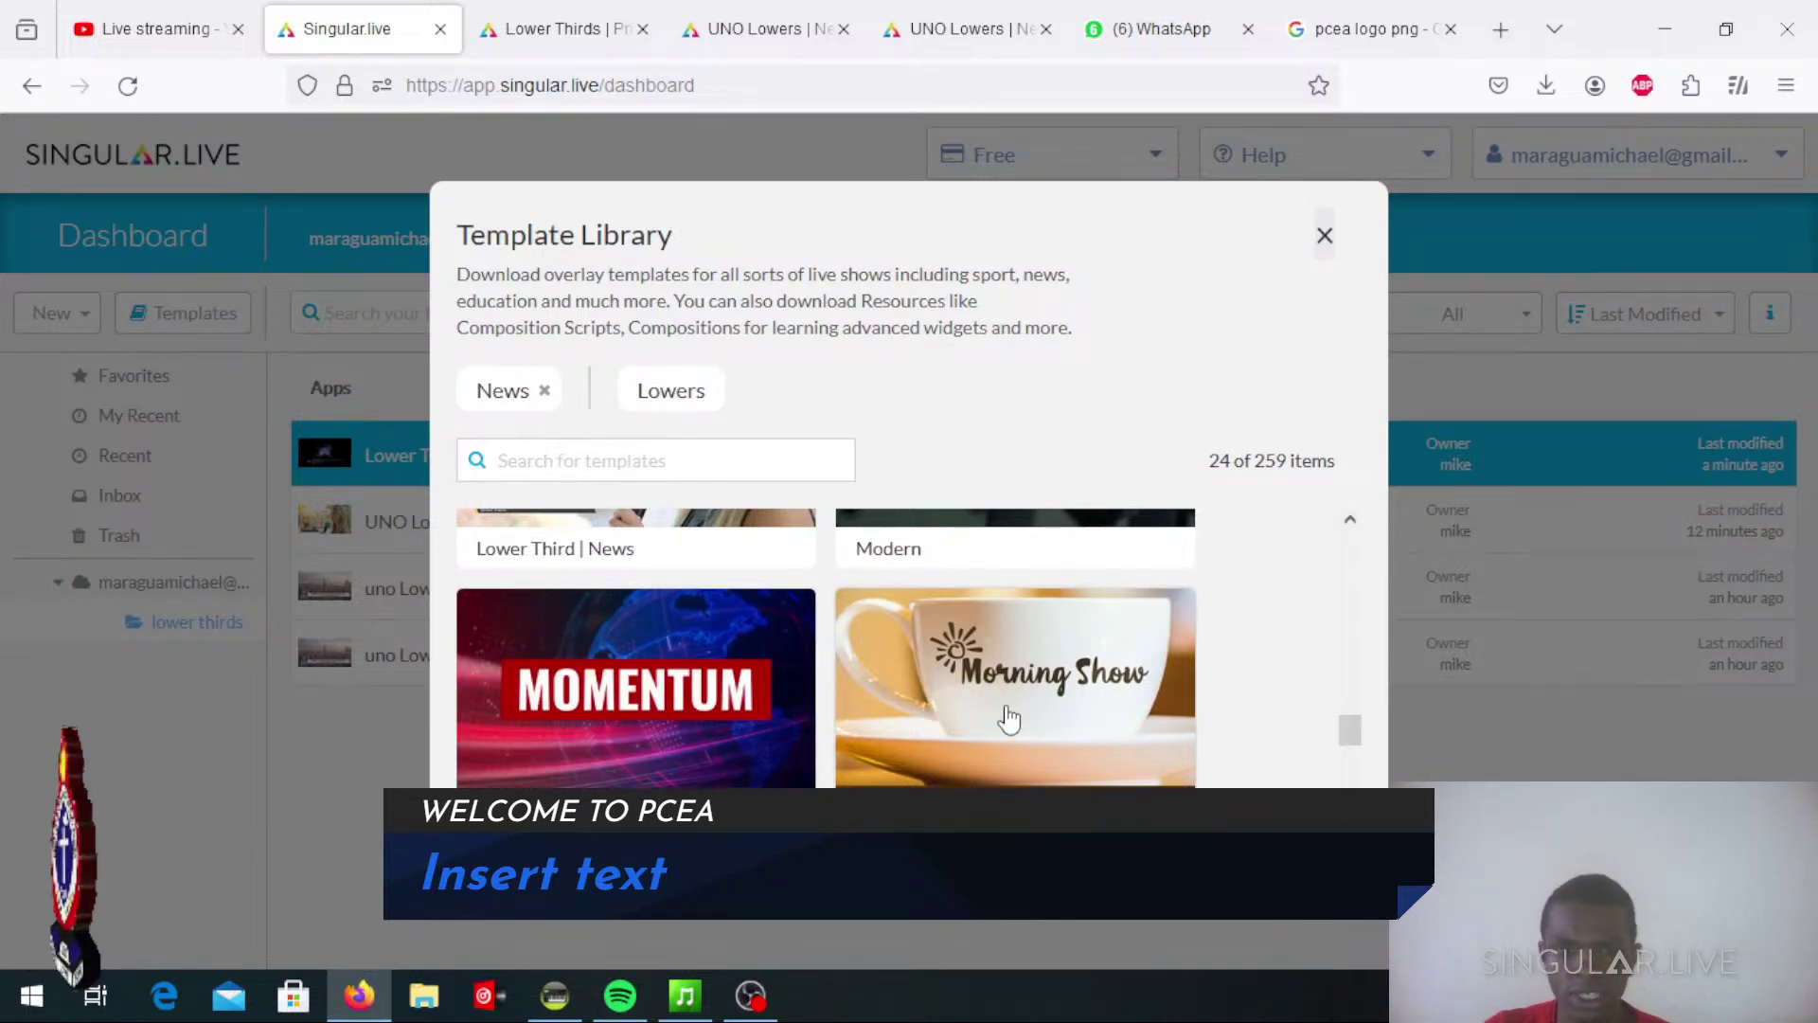
scroll(1020, 717, down, 3)
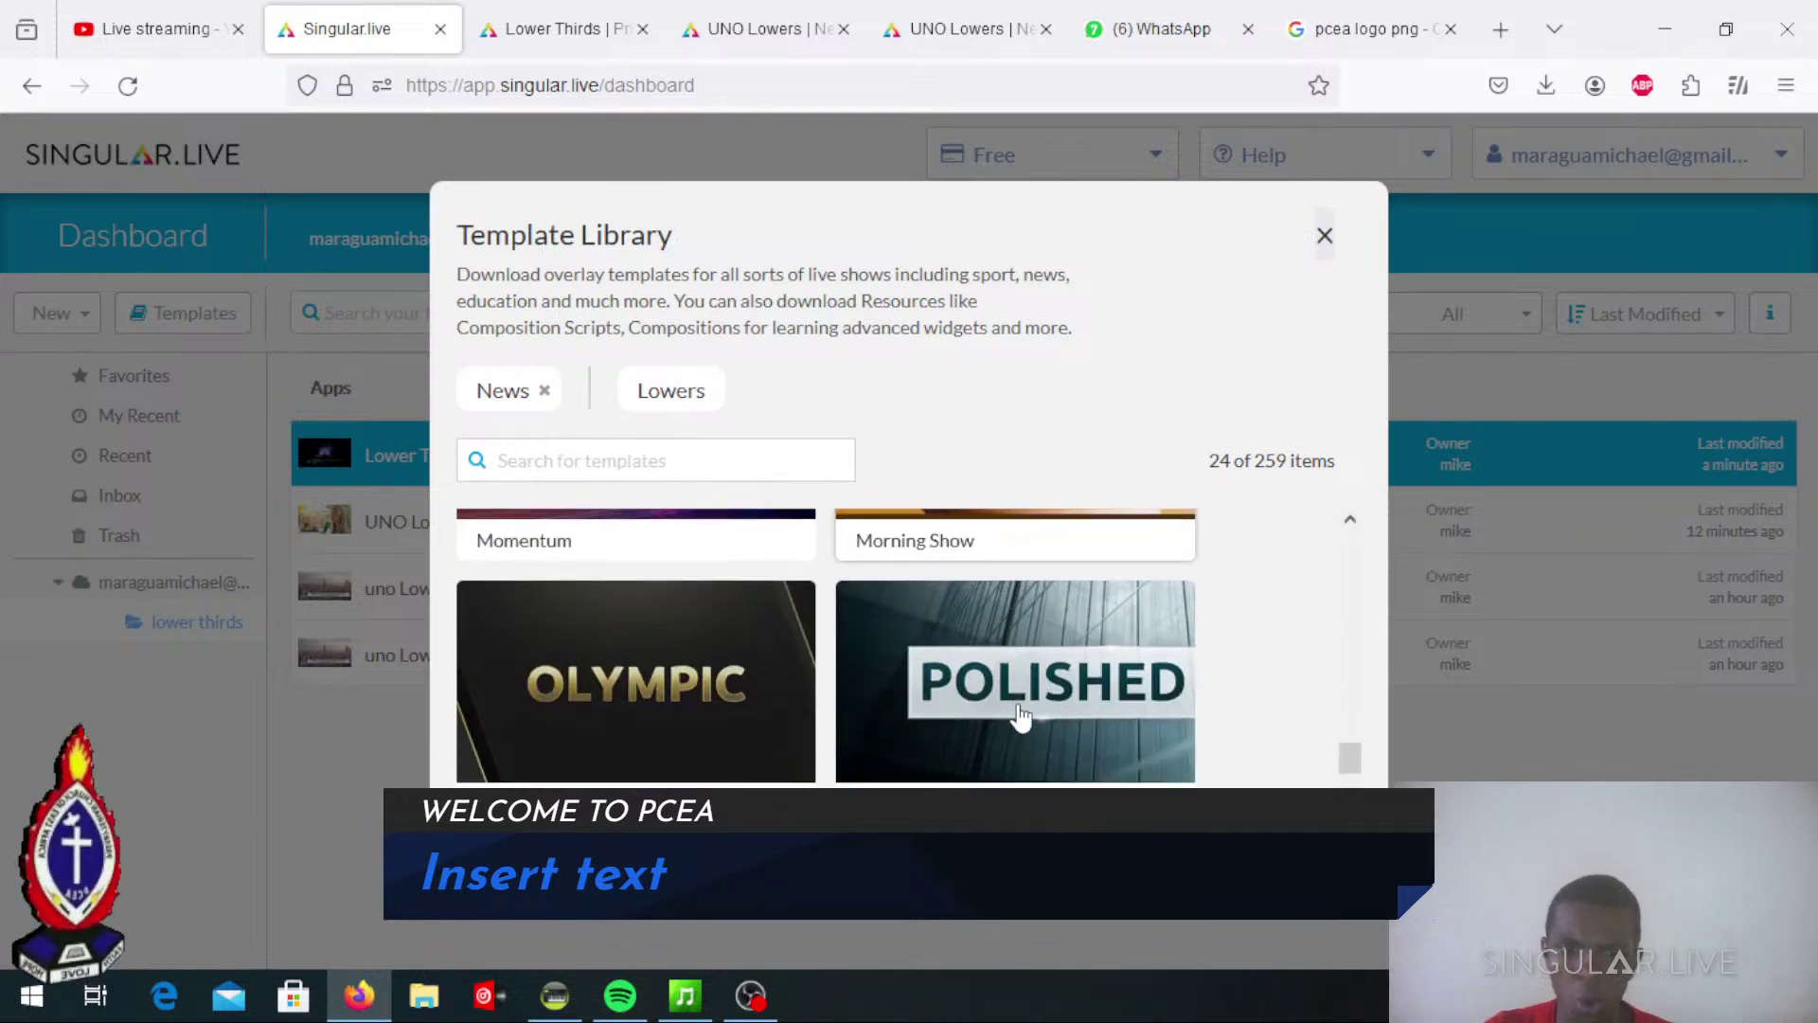
scroll(756, 734, down, 3)
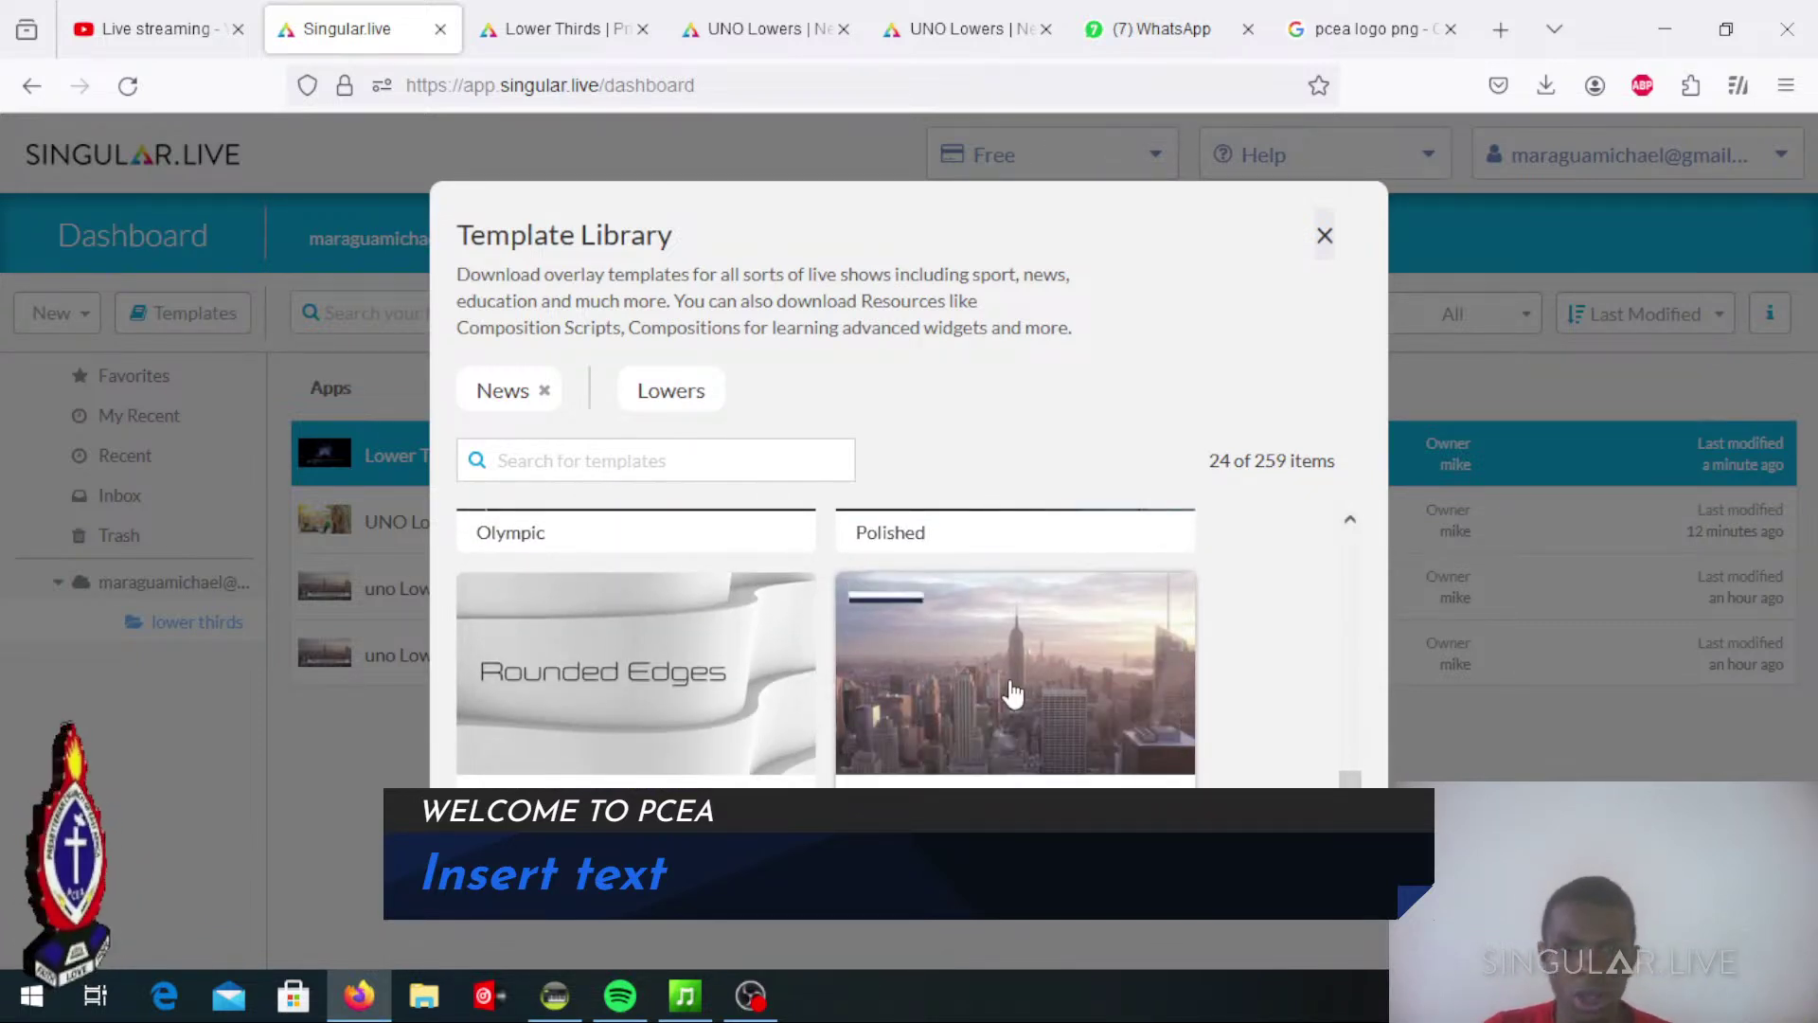
scroll(965, 712, down, 3)
scroll(965, 712, down, 4)
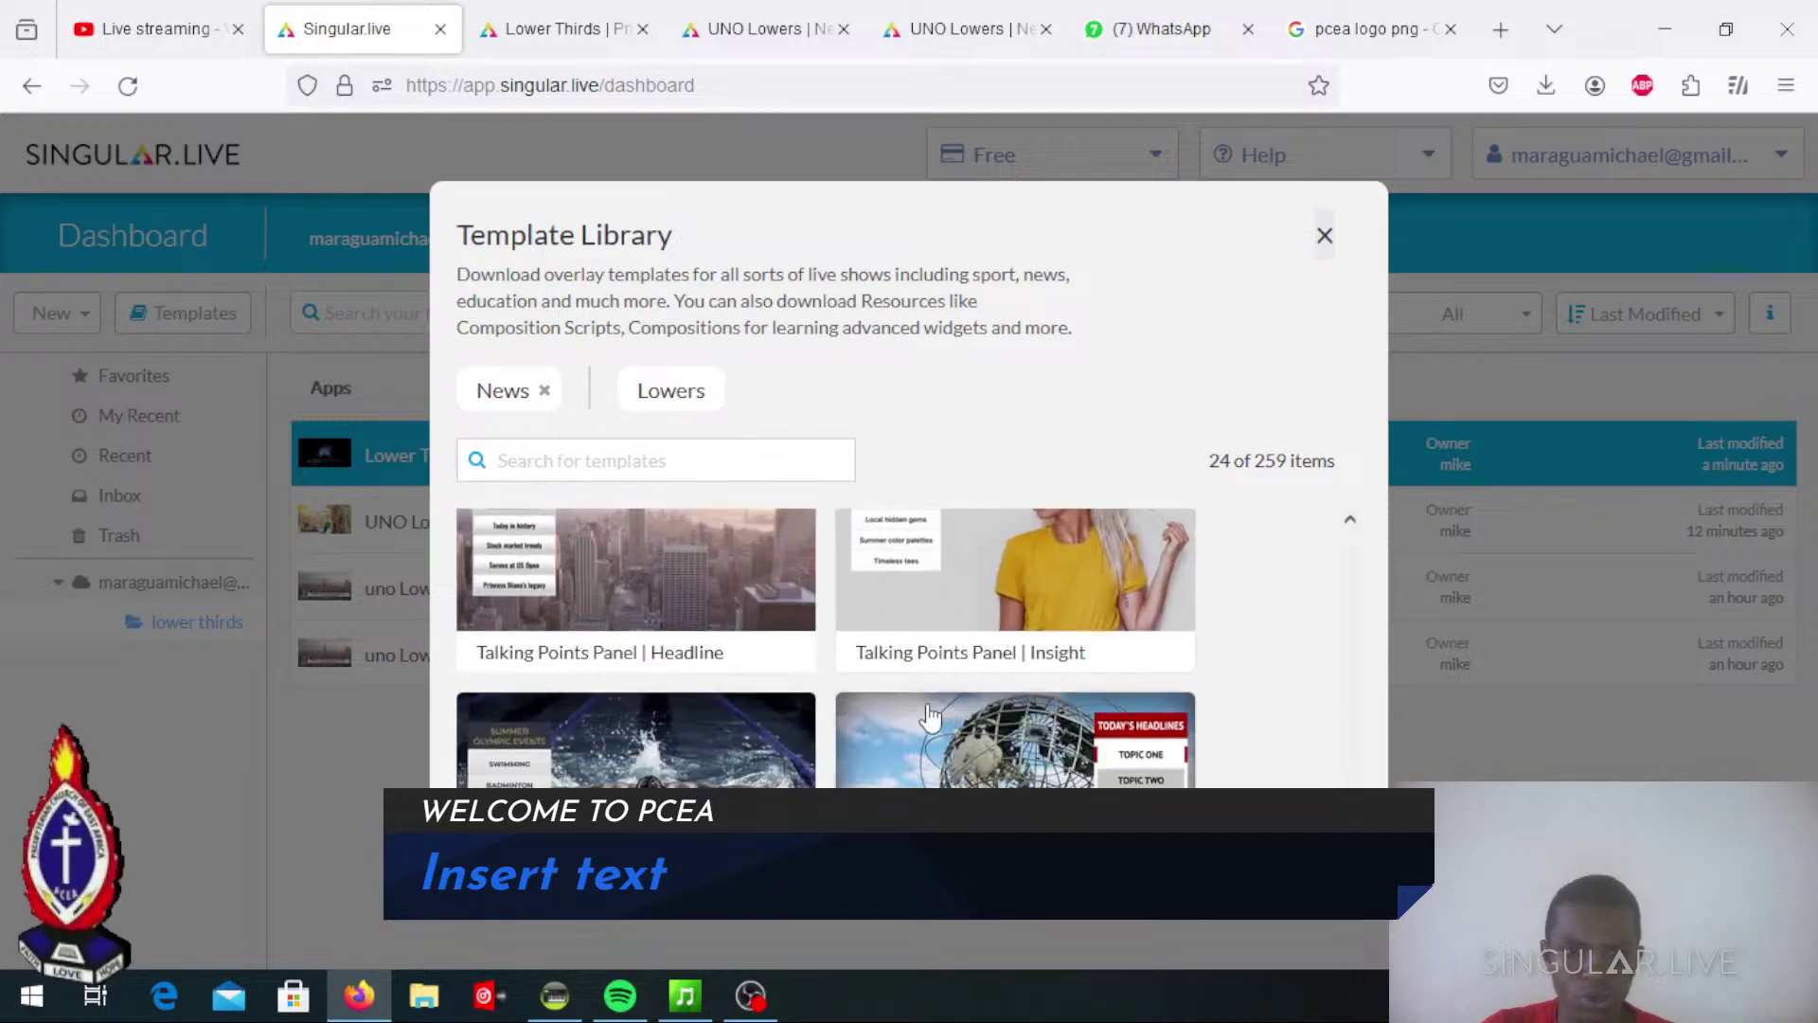
scroll(823, 734, down, 5)
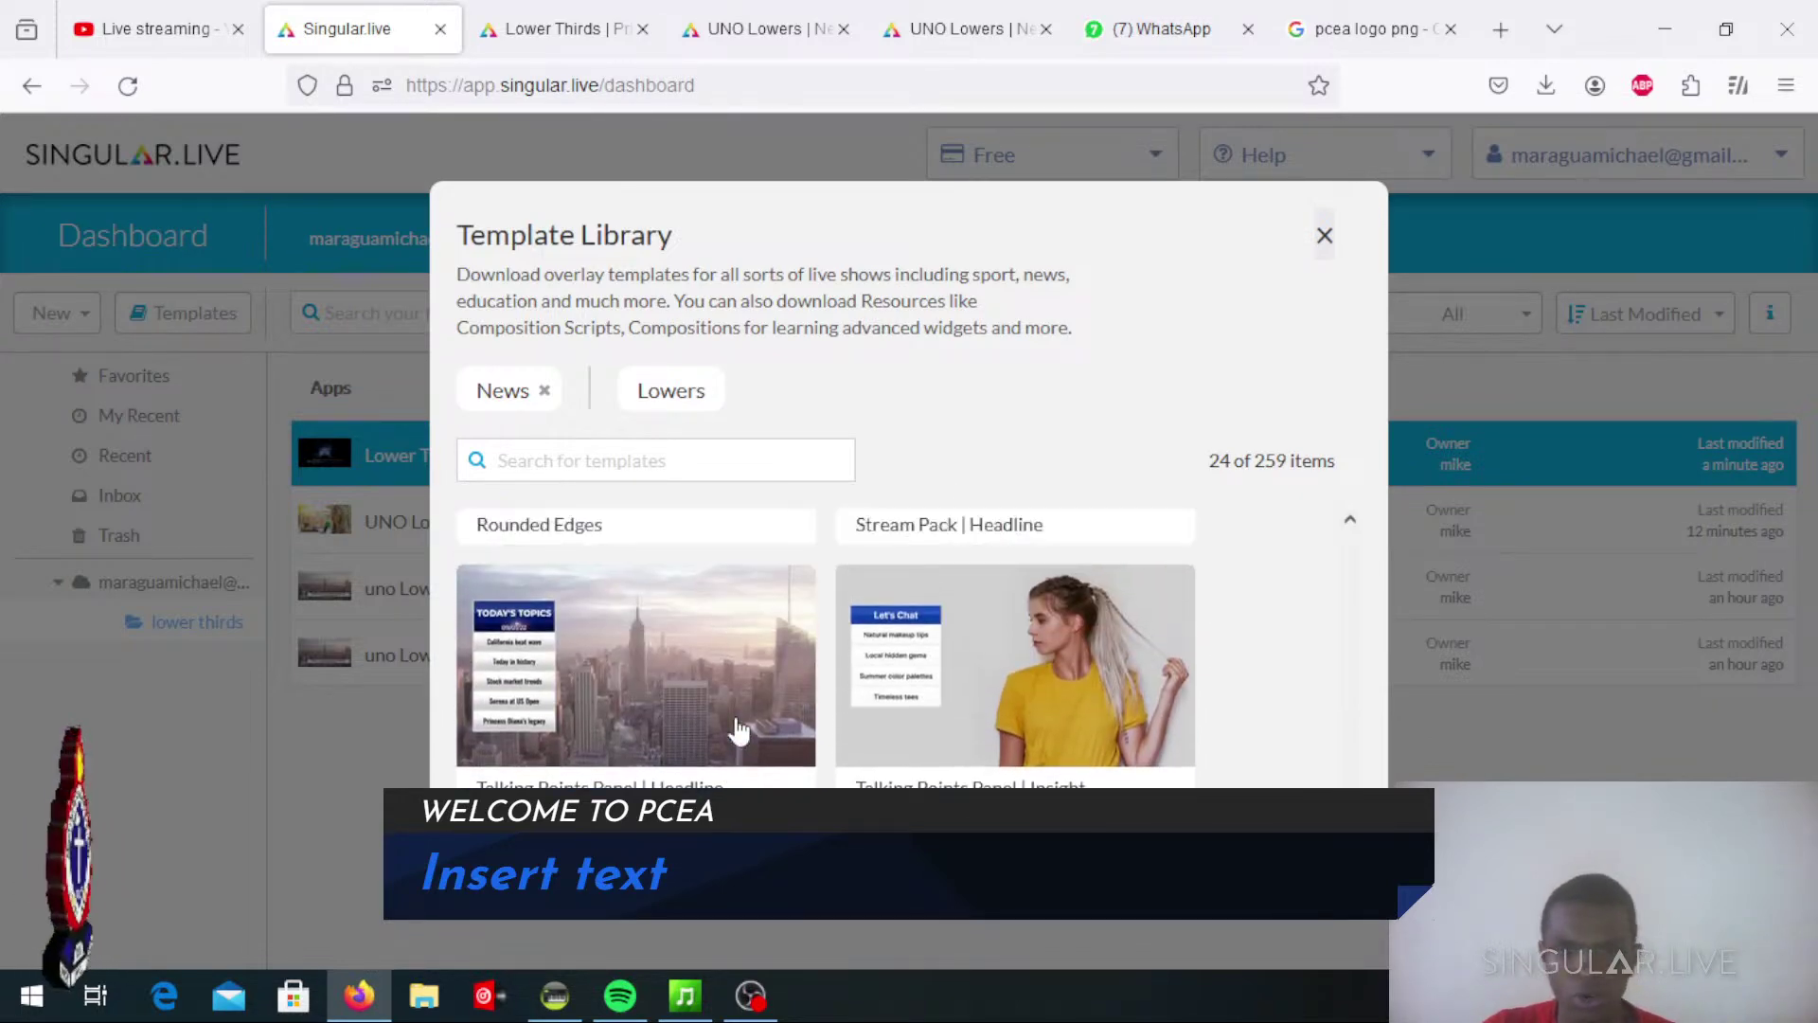
scroll(872, 698, up, 8)
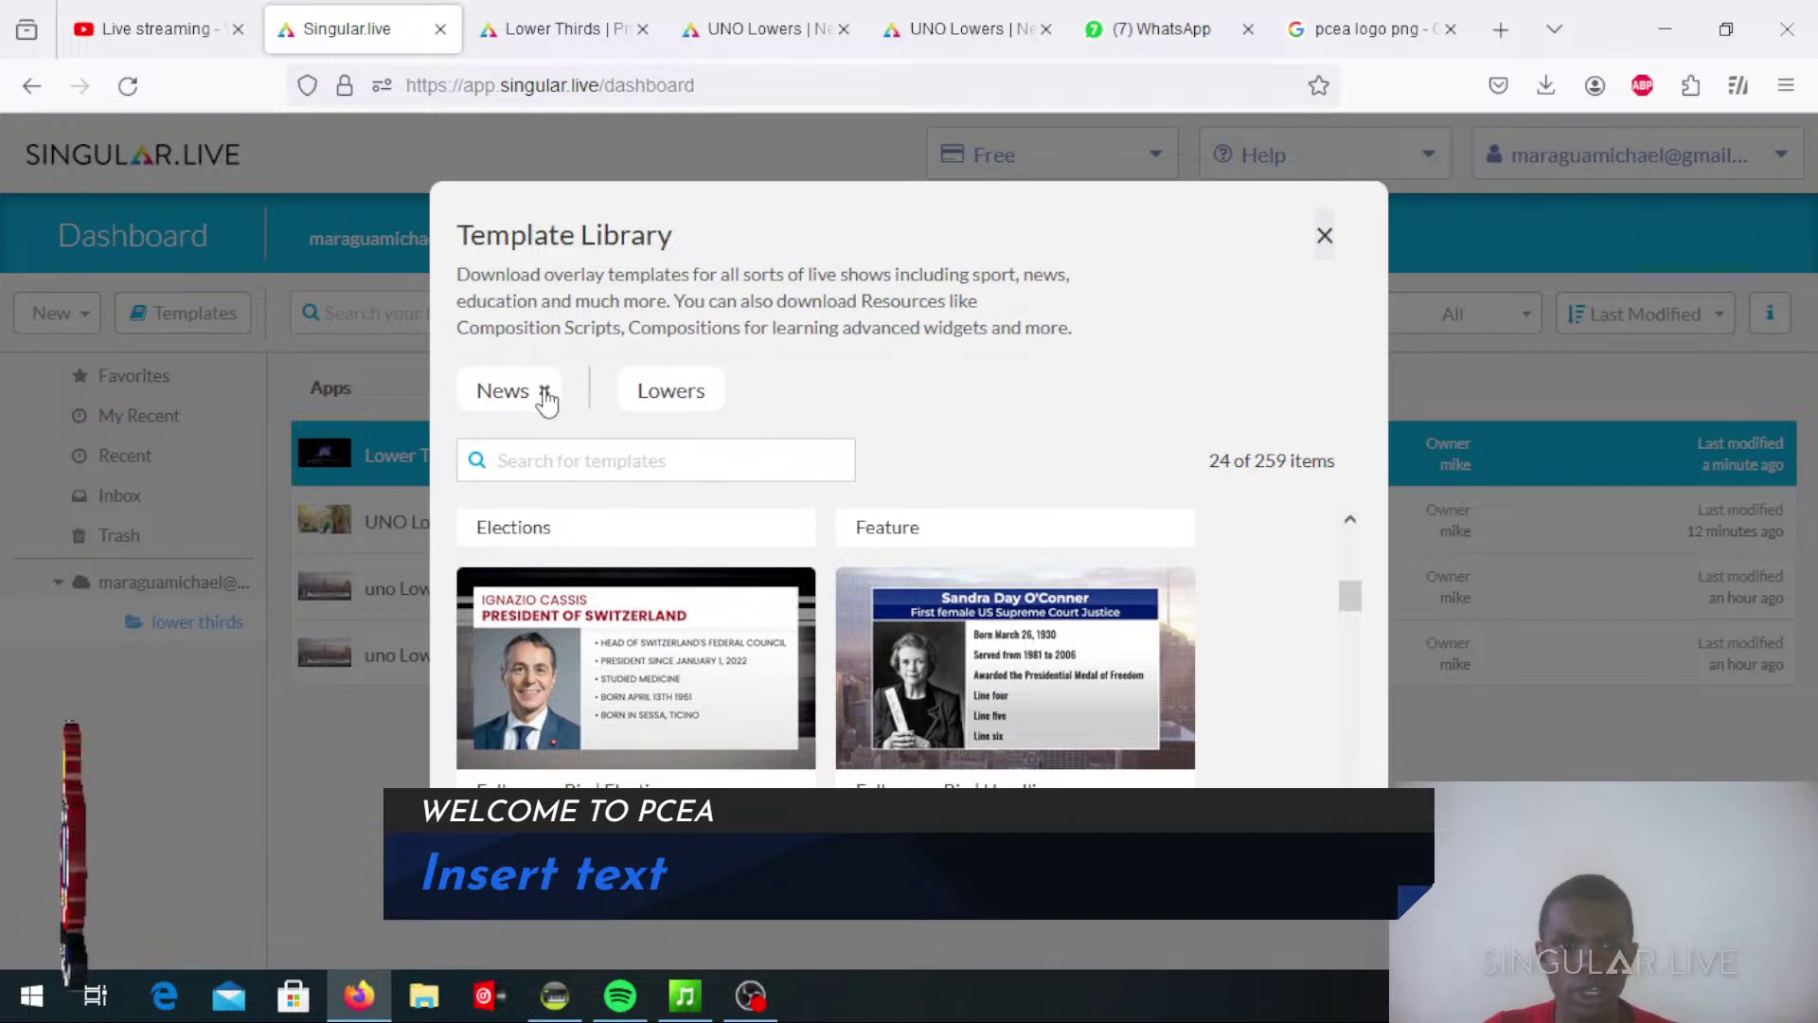
Replace the News filter with the Spiritual category and look through its templates, including Lower Third | Horizon
click(545, 391)
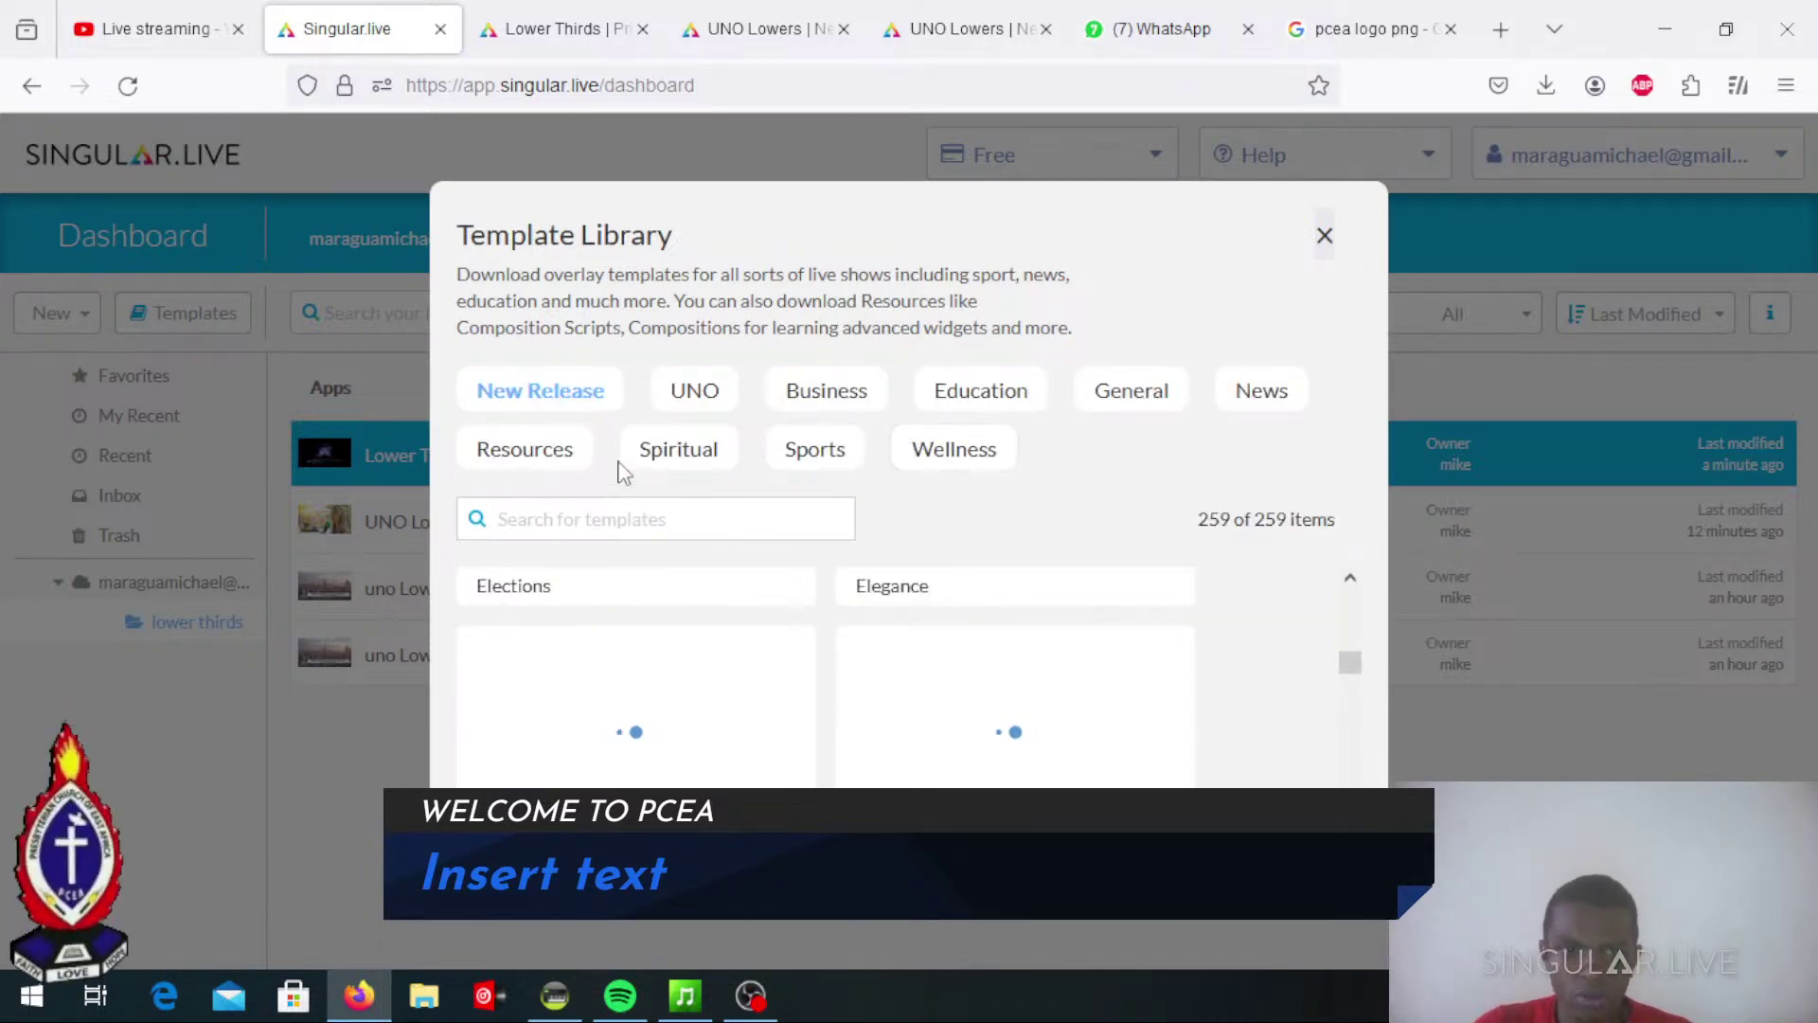
click(669, 453)
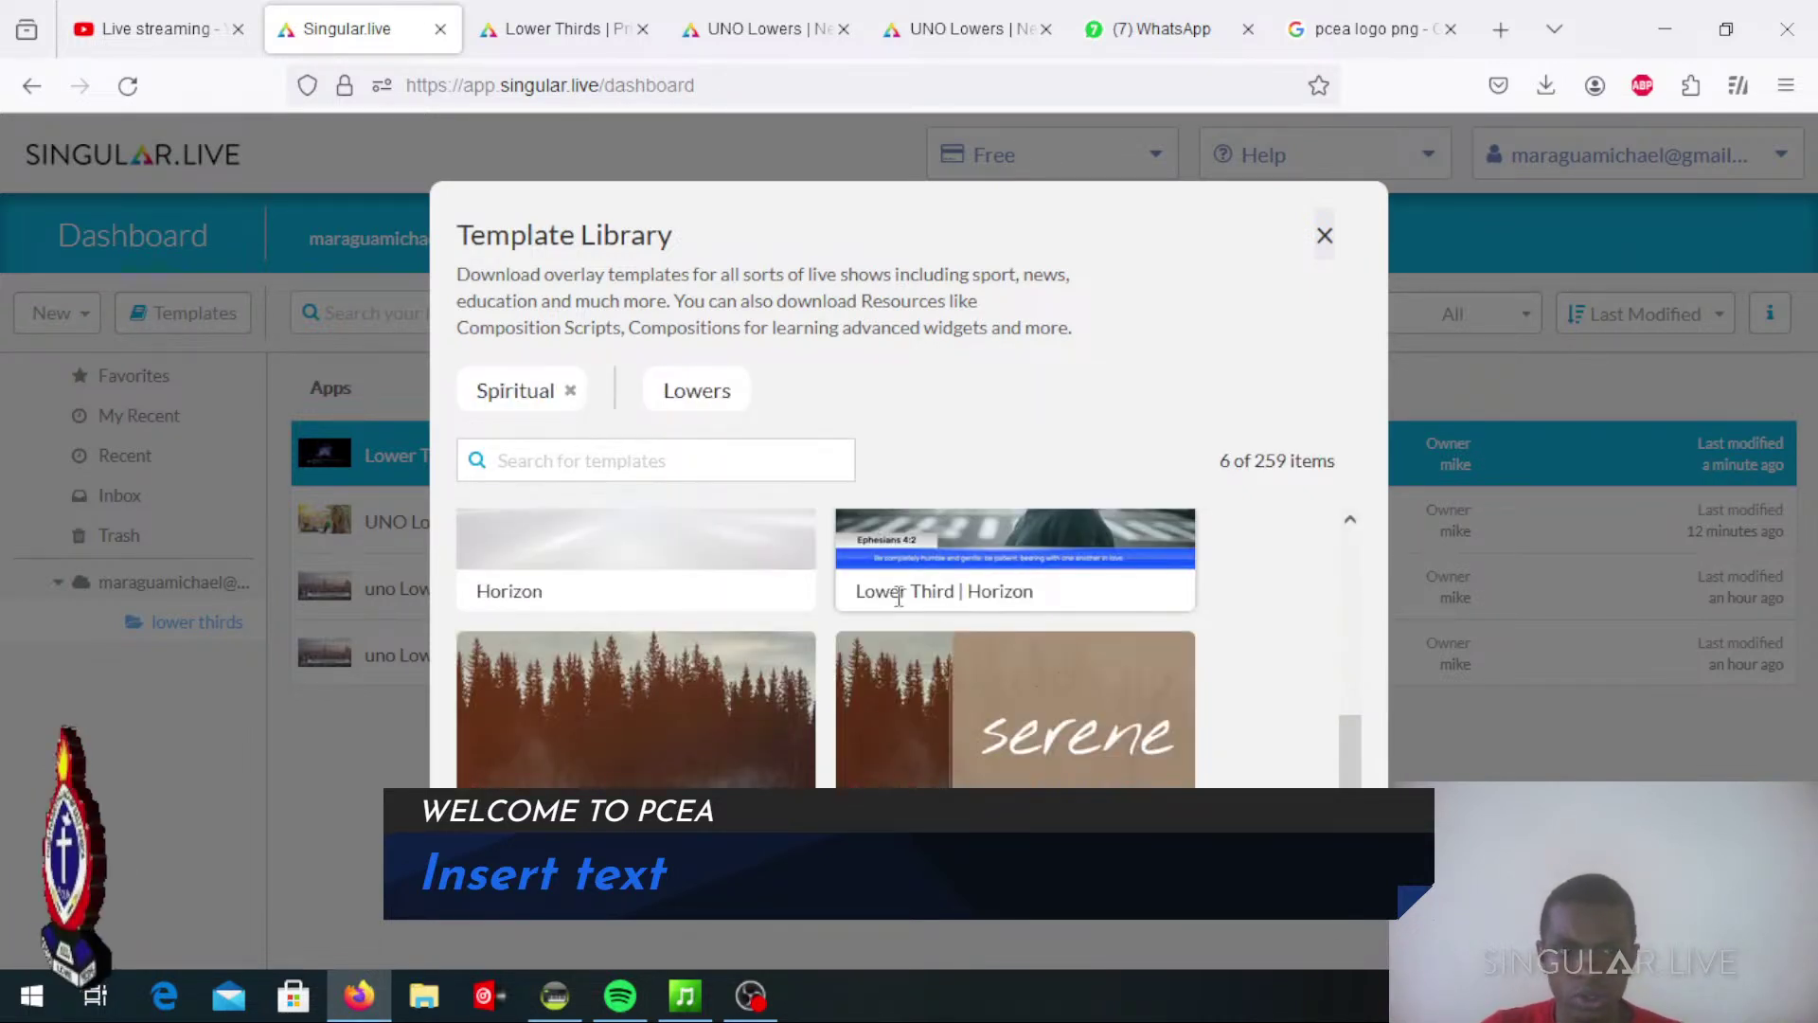
scroll(852, 643, up, 3)
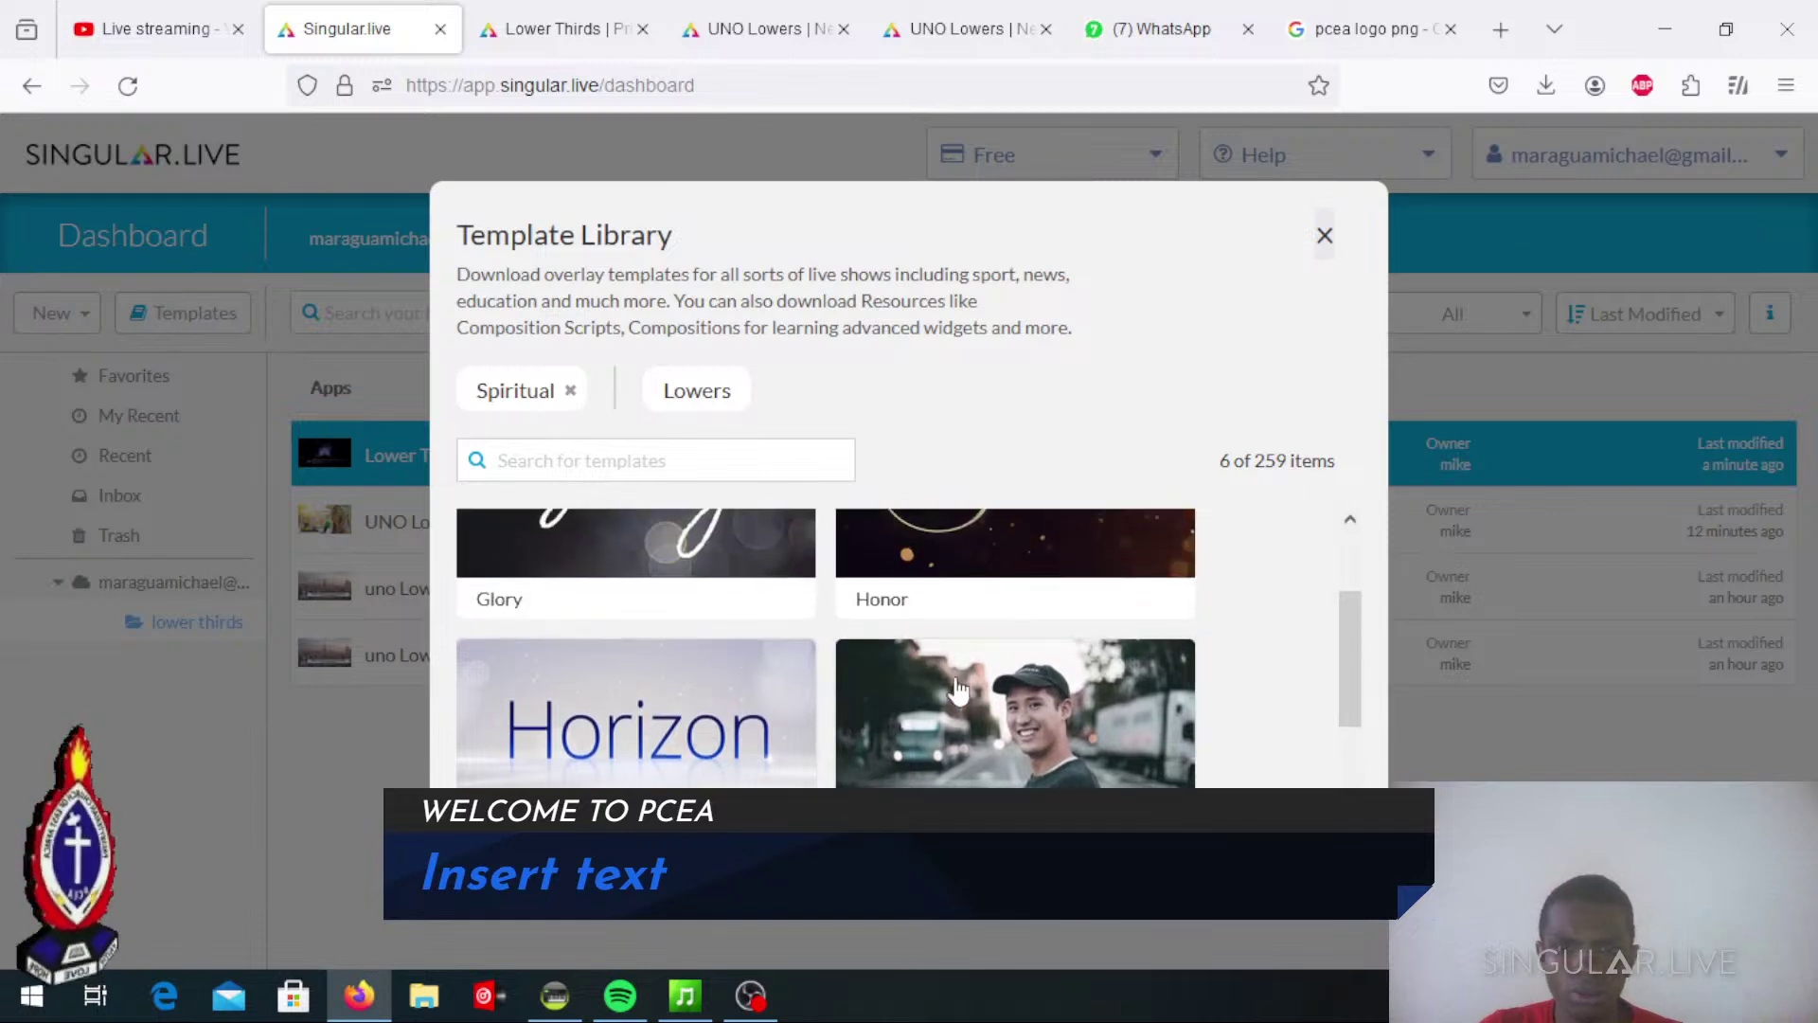
scroll(990, 757, down, 1)
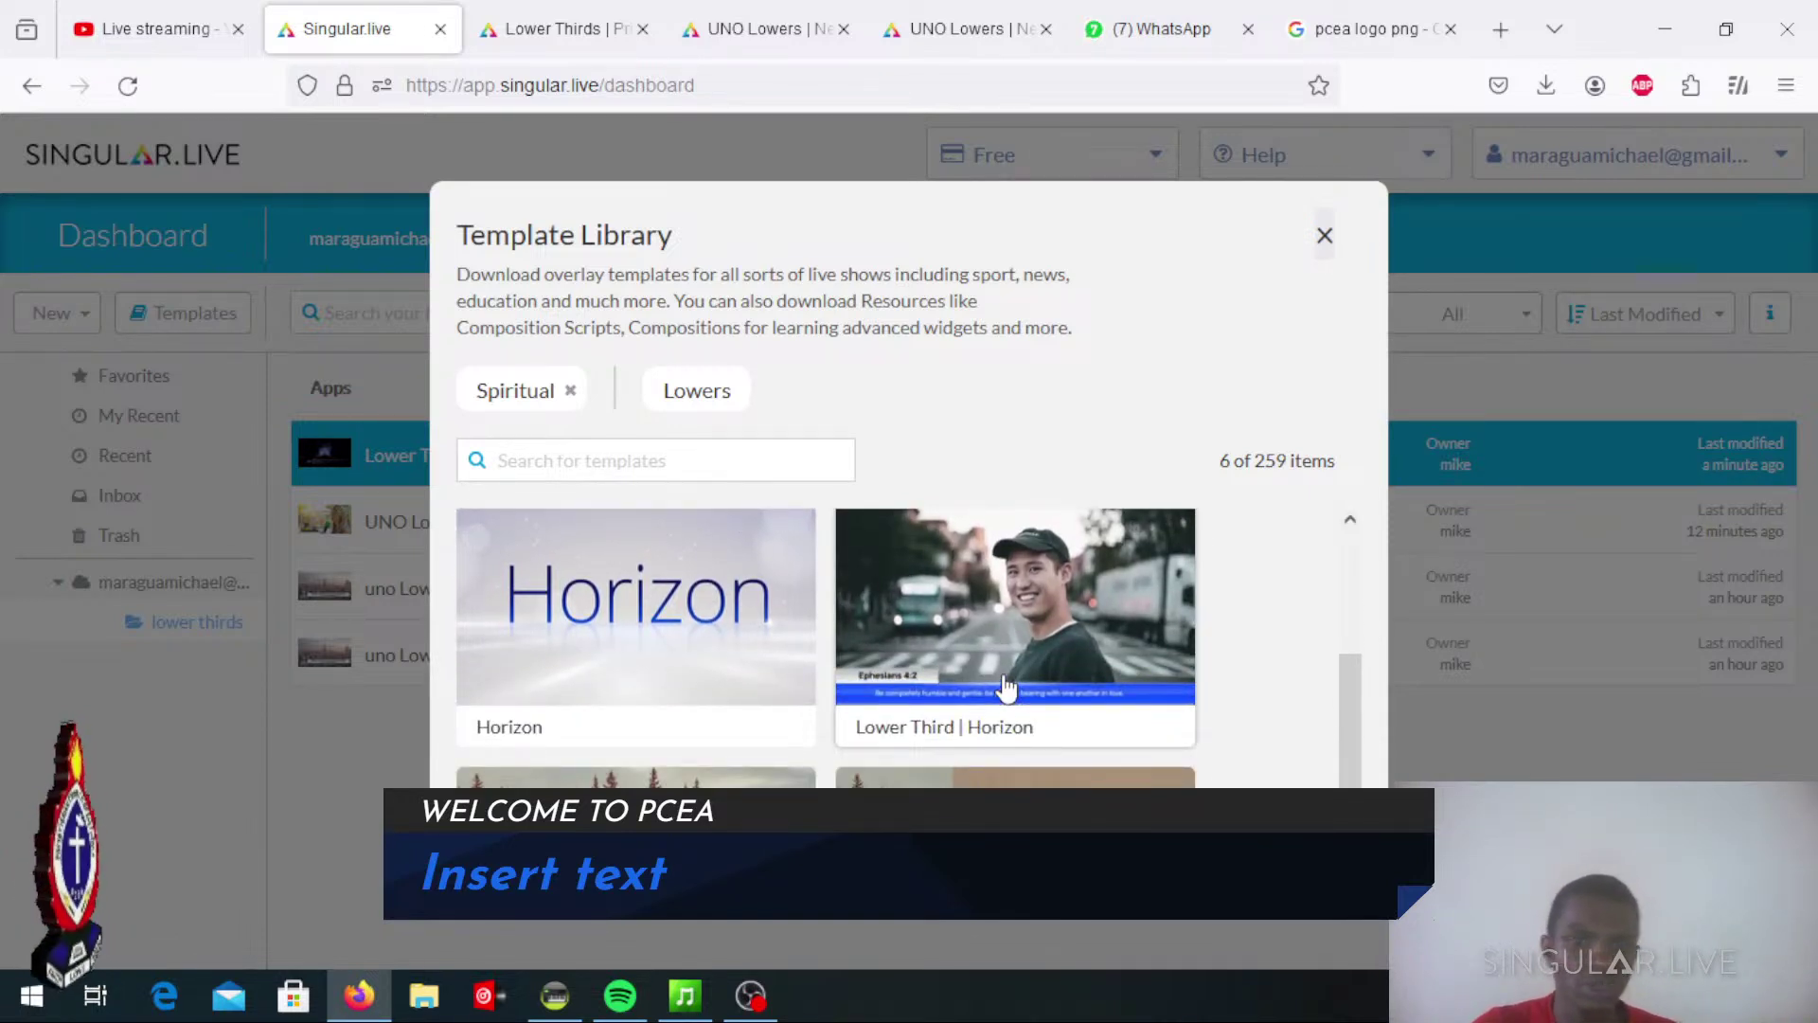
Replace the Spiritual filter with the Education category, look through its templates down to Trainer, and clear the category filter
scroll(1009, 701, down, 1)
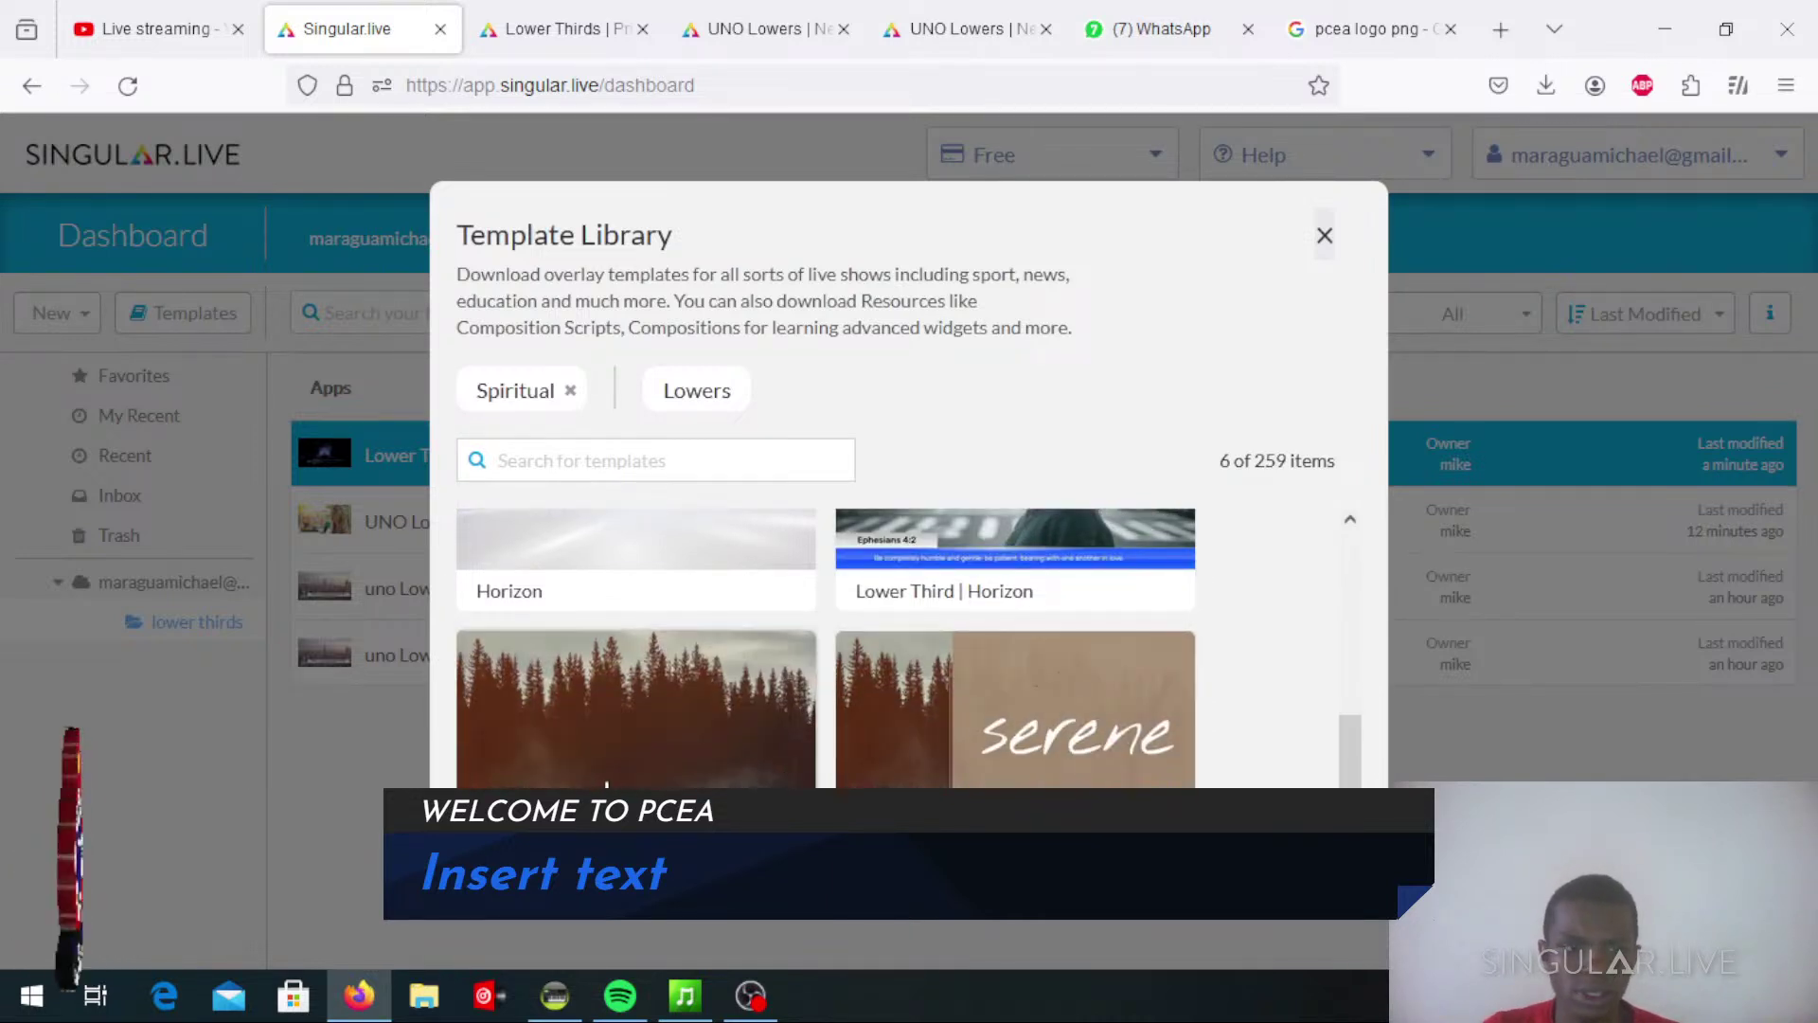
scroll(607, 778, up, 3)
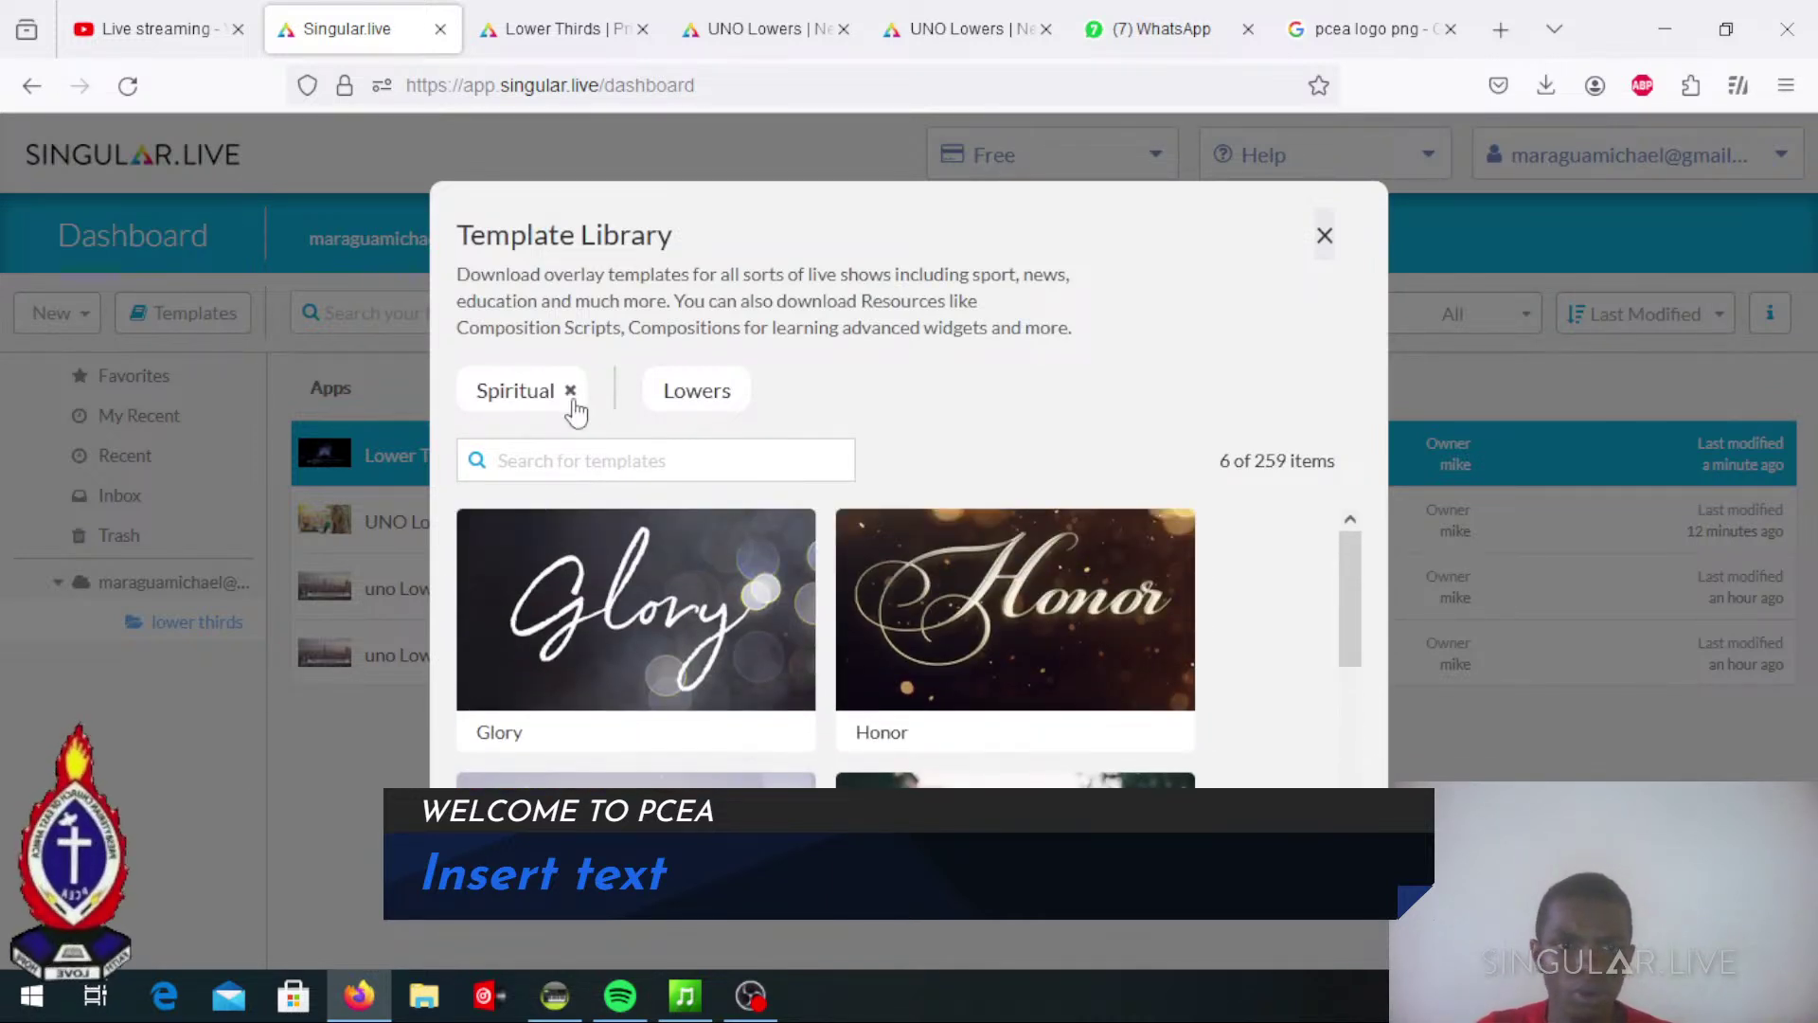
click(571, 392)
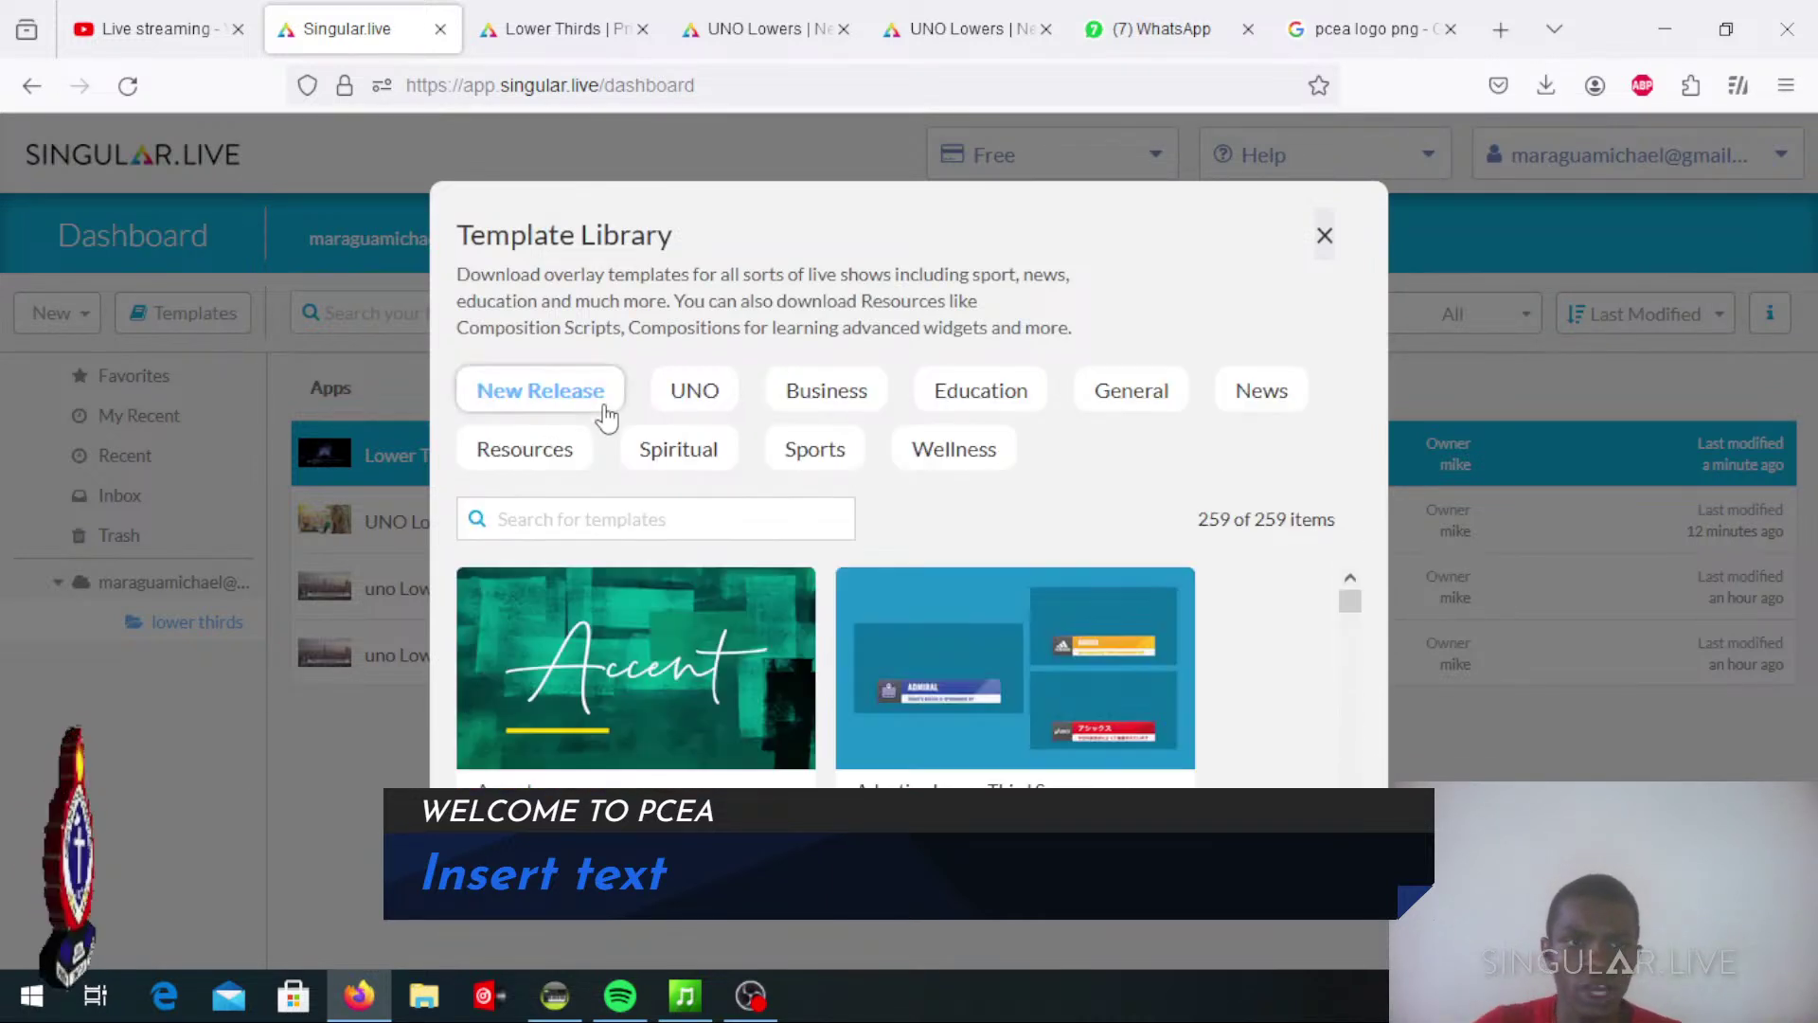
click(1012, 393)
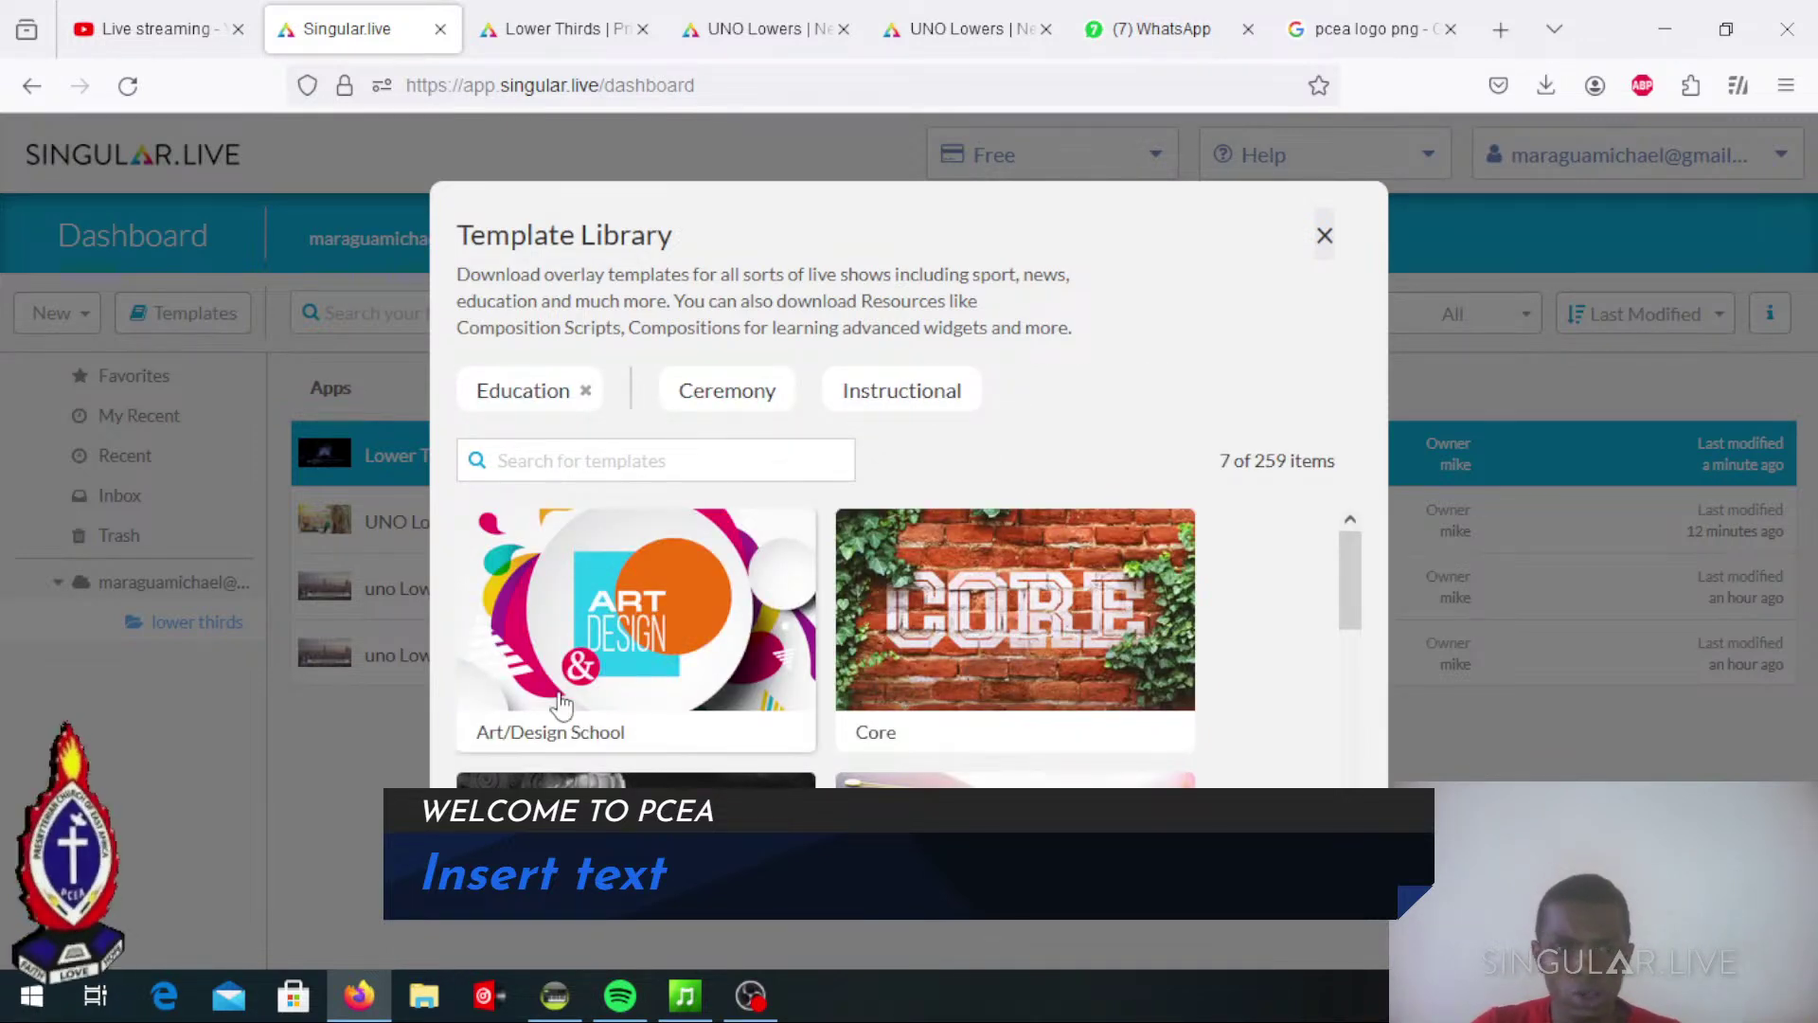
scroll(559, 705, down, 3)
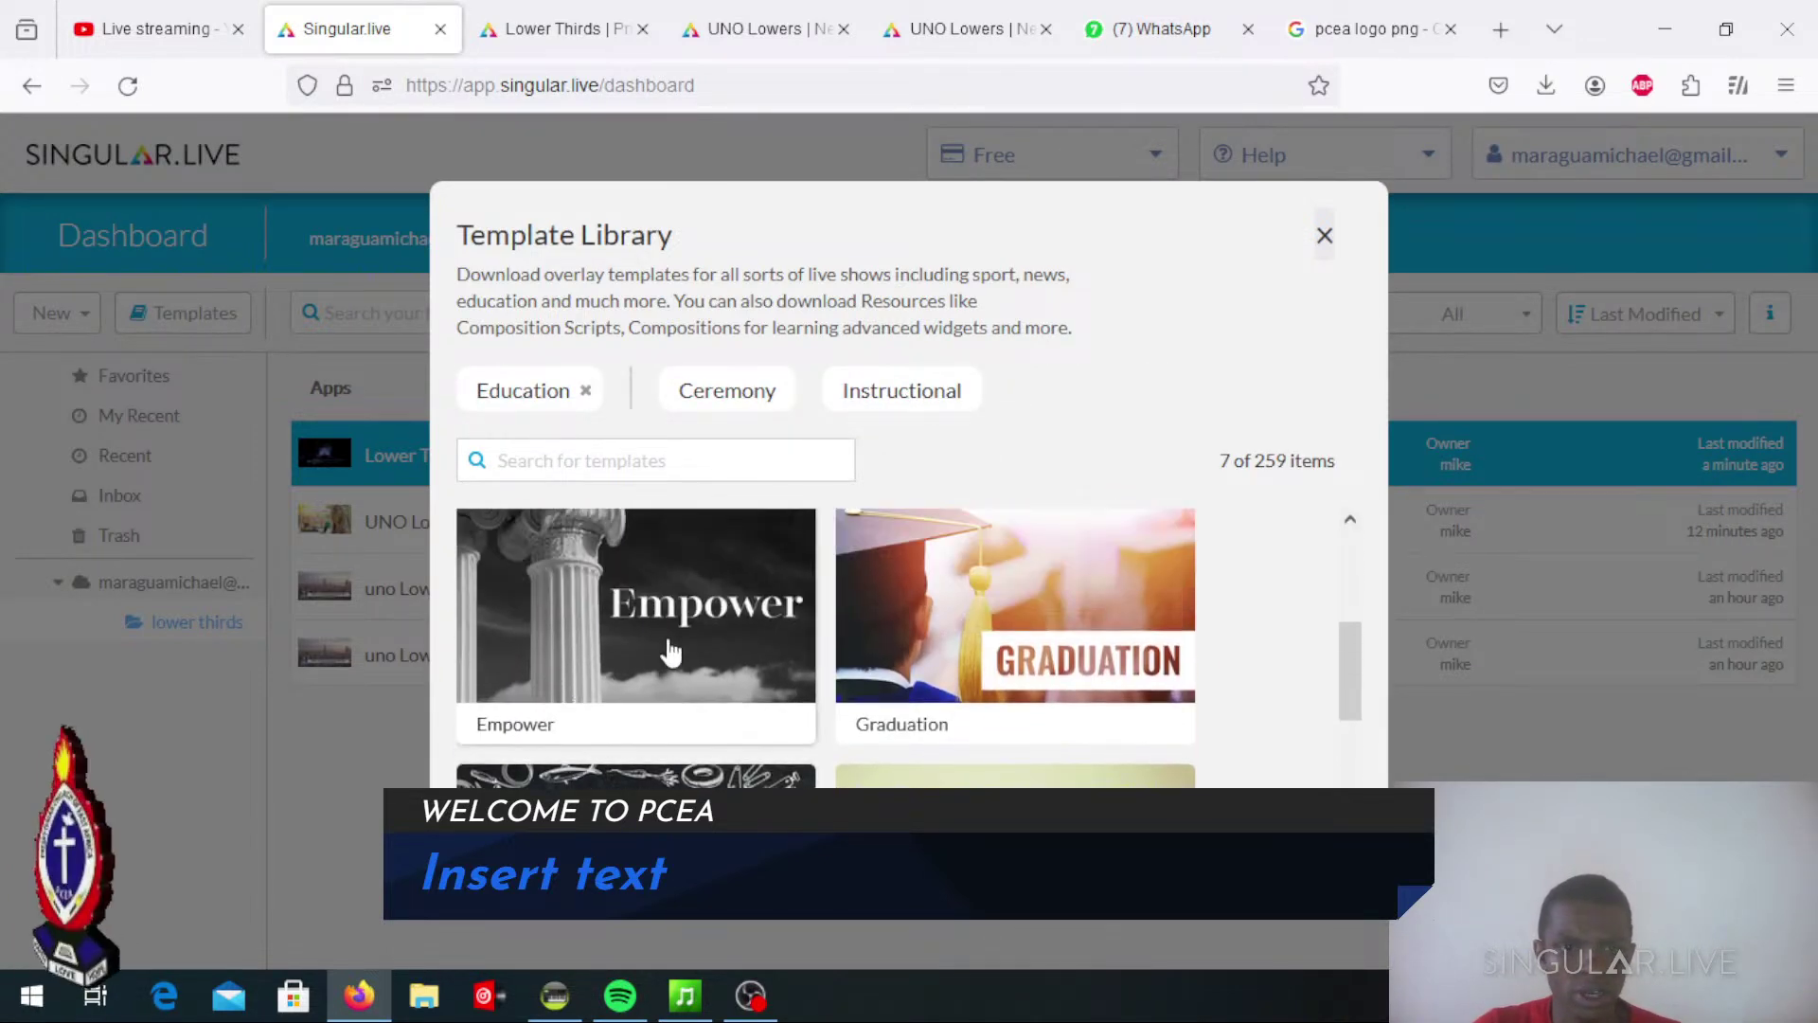
scroll(704, 653, down, 3)
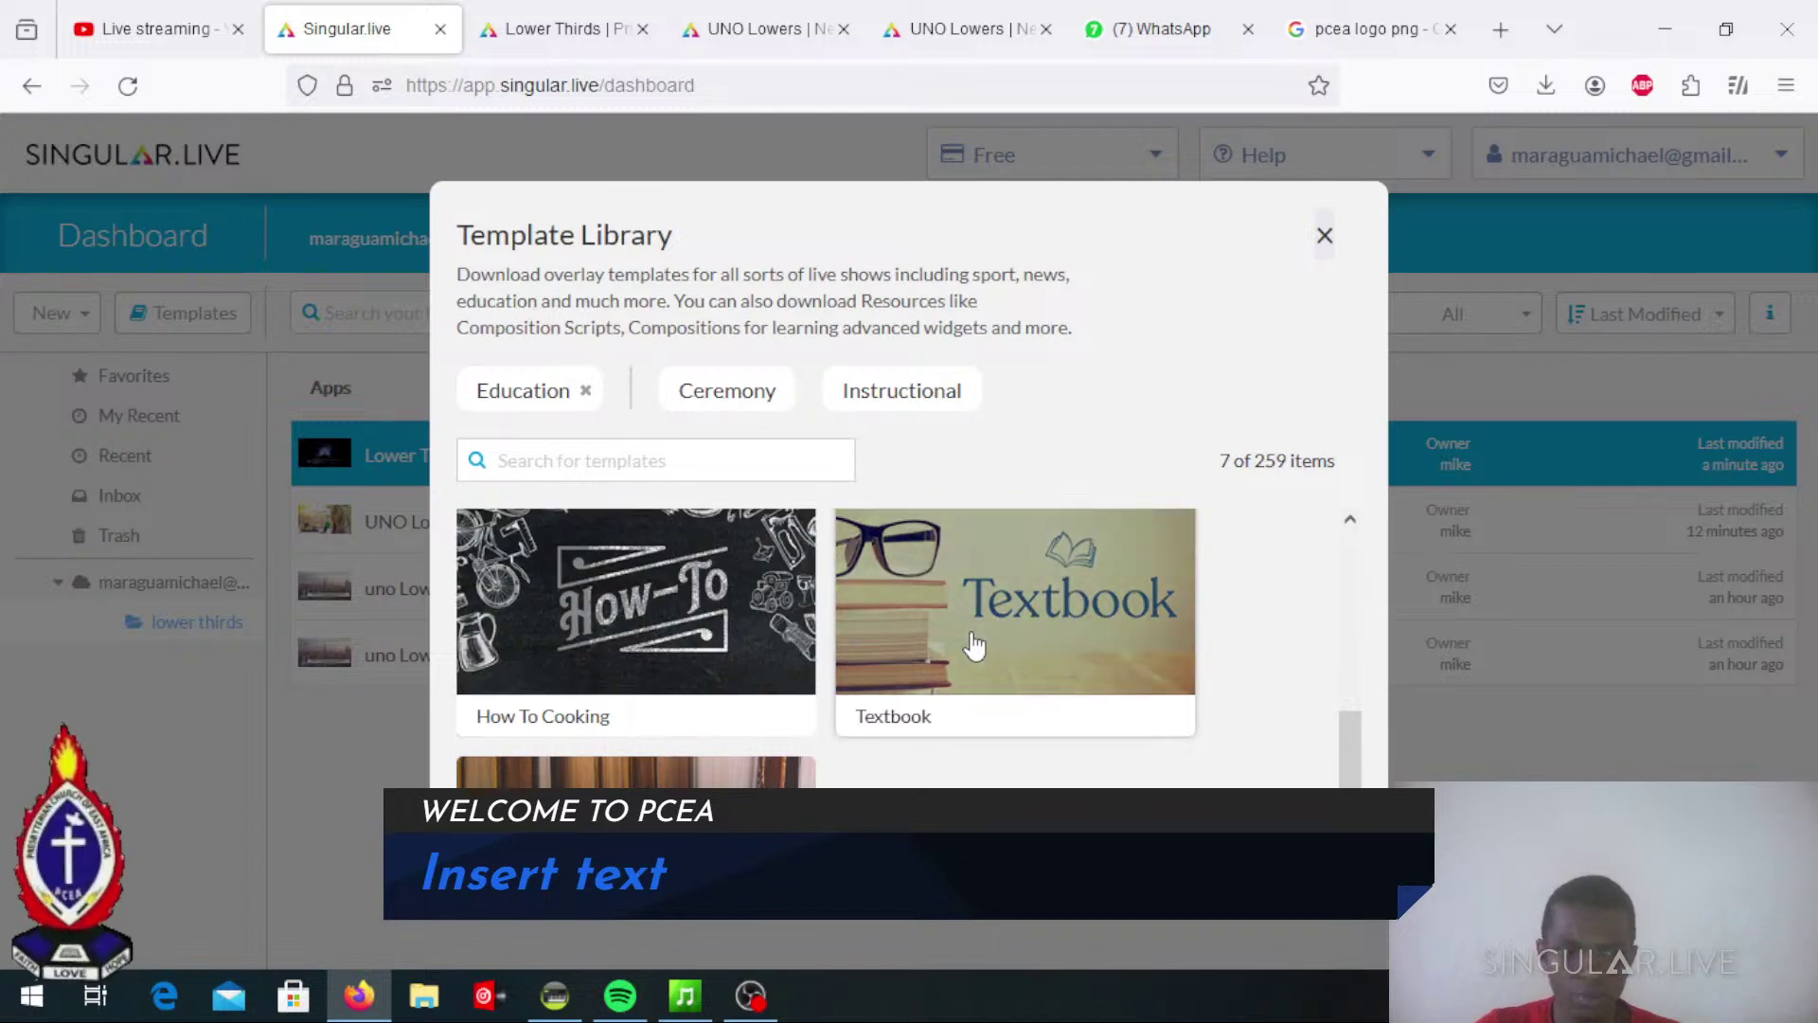
scroll(1027, 620, up, 2)
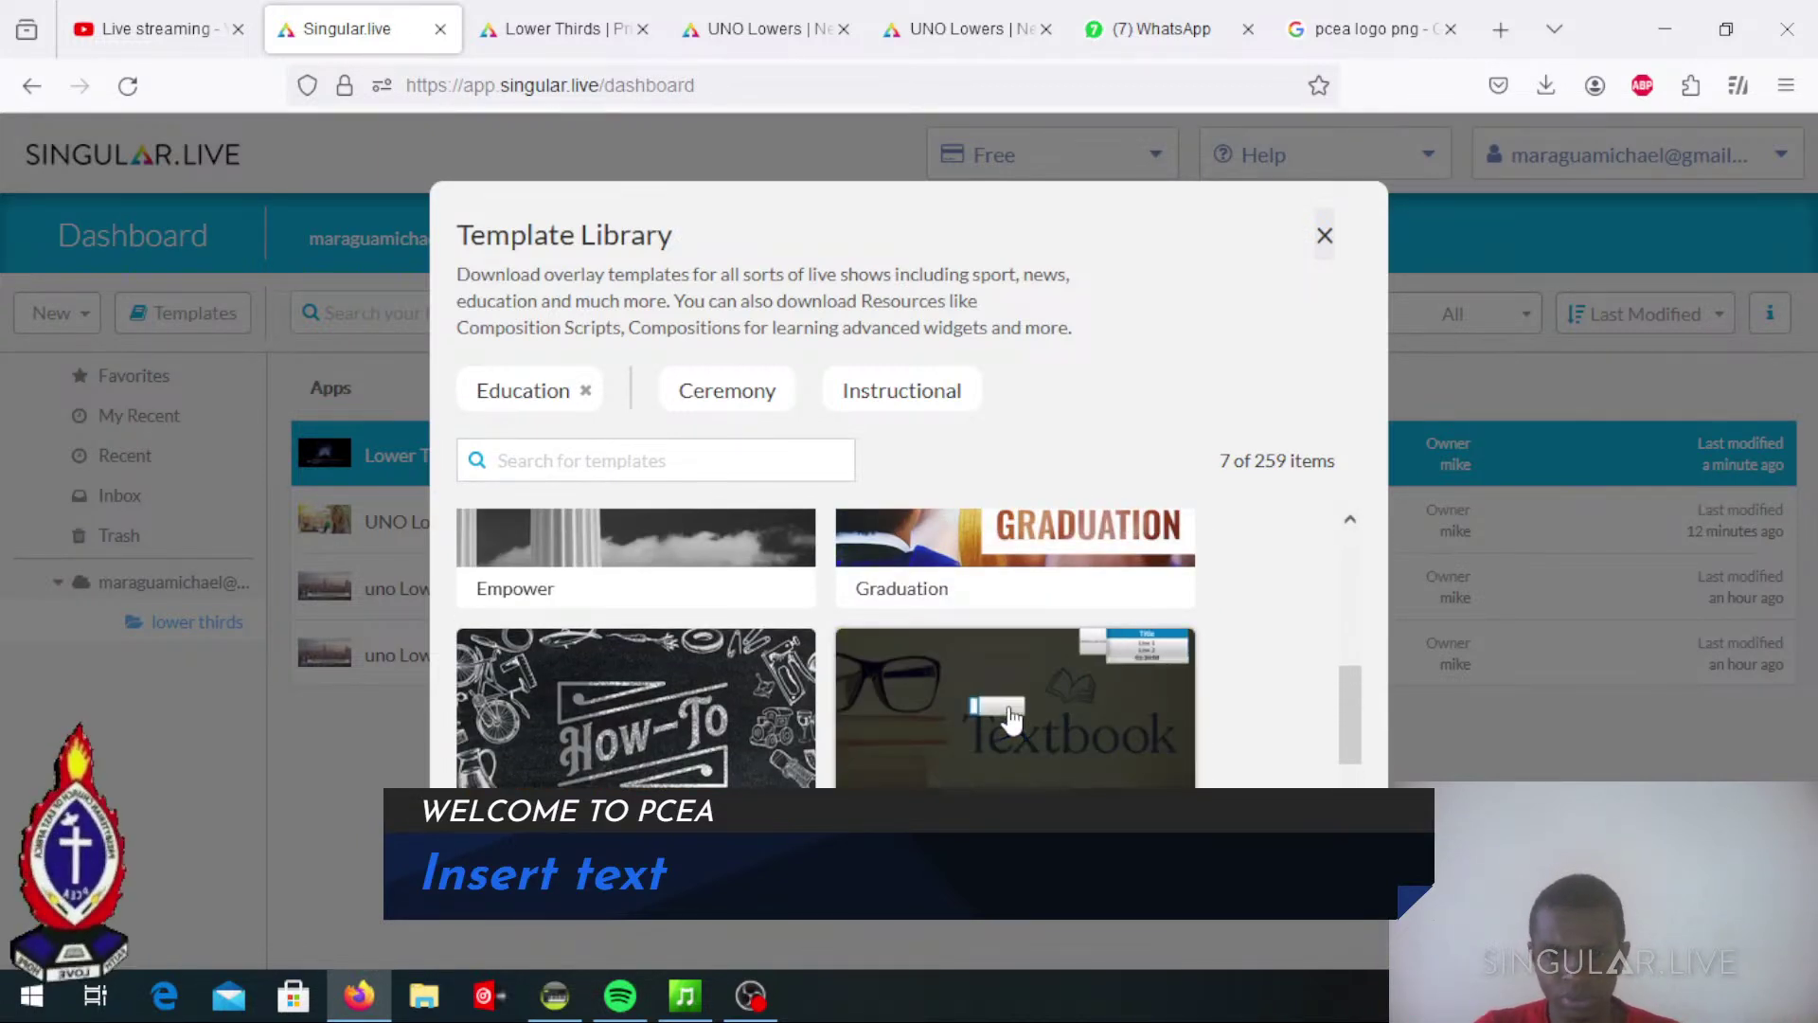
scroll(1010, 719, down, 2)
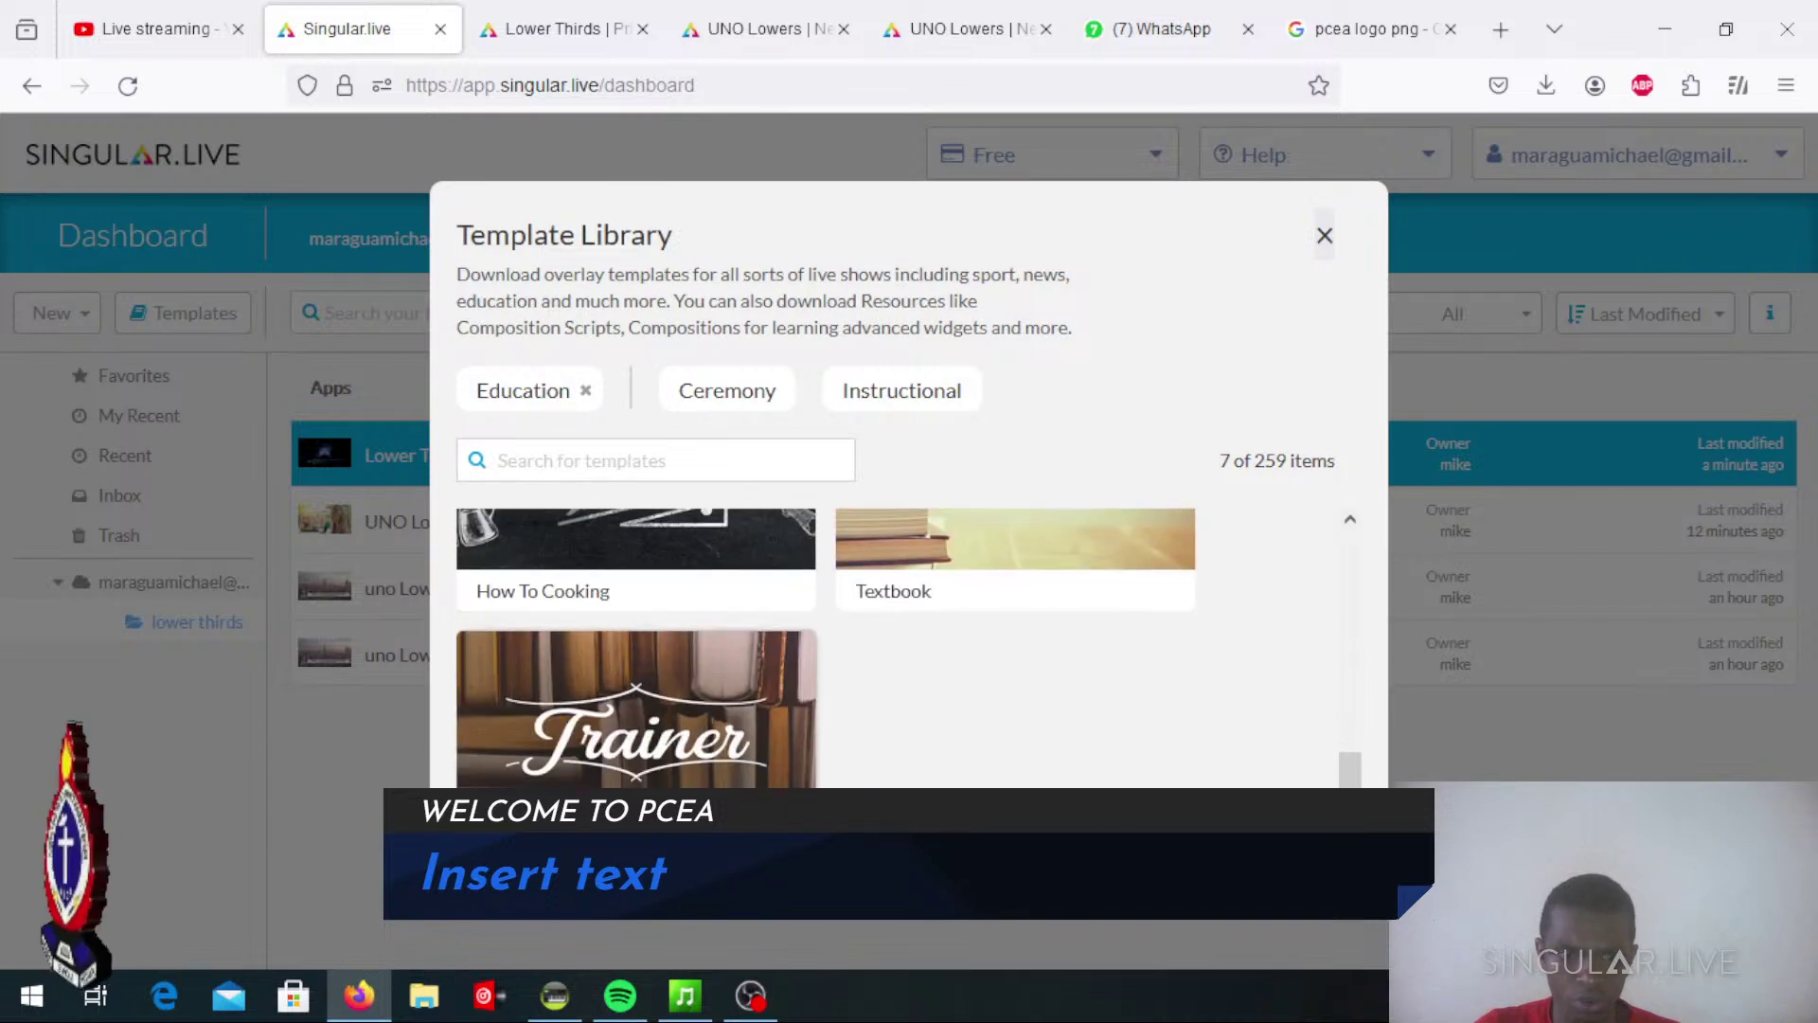
click(587, 392)
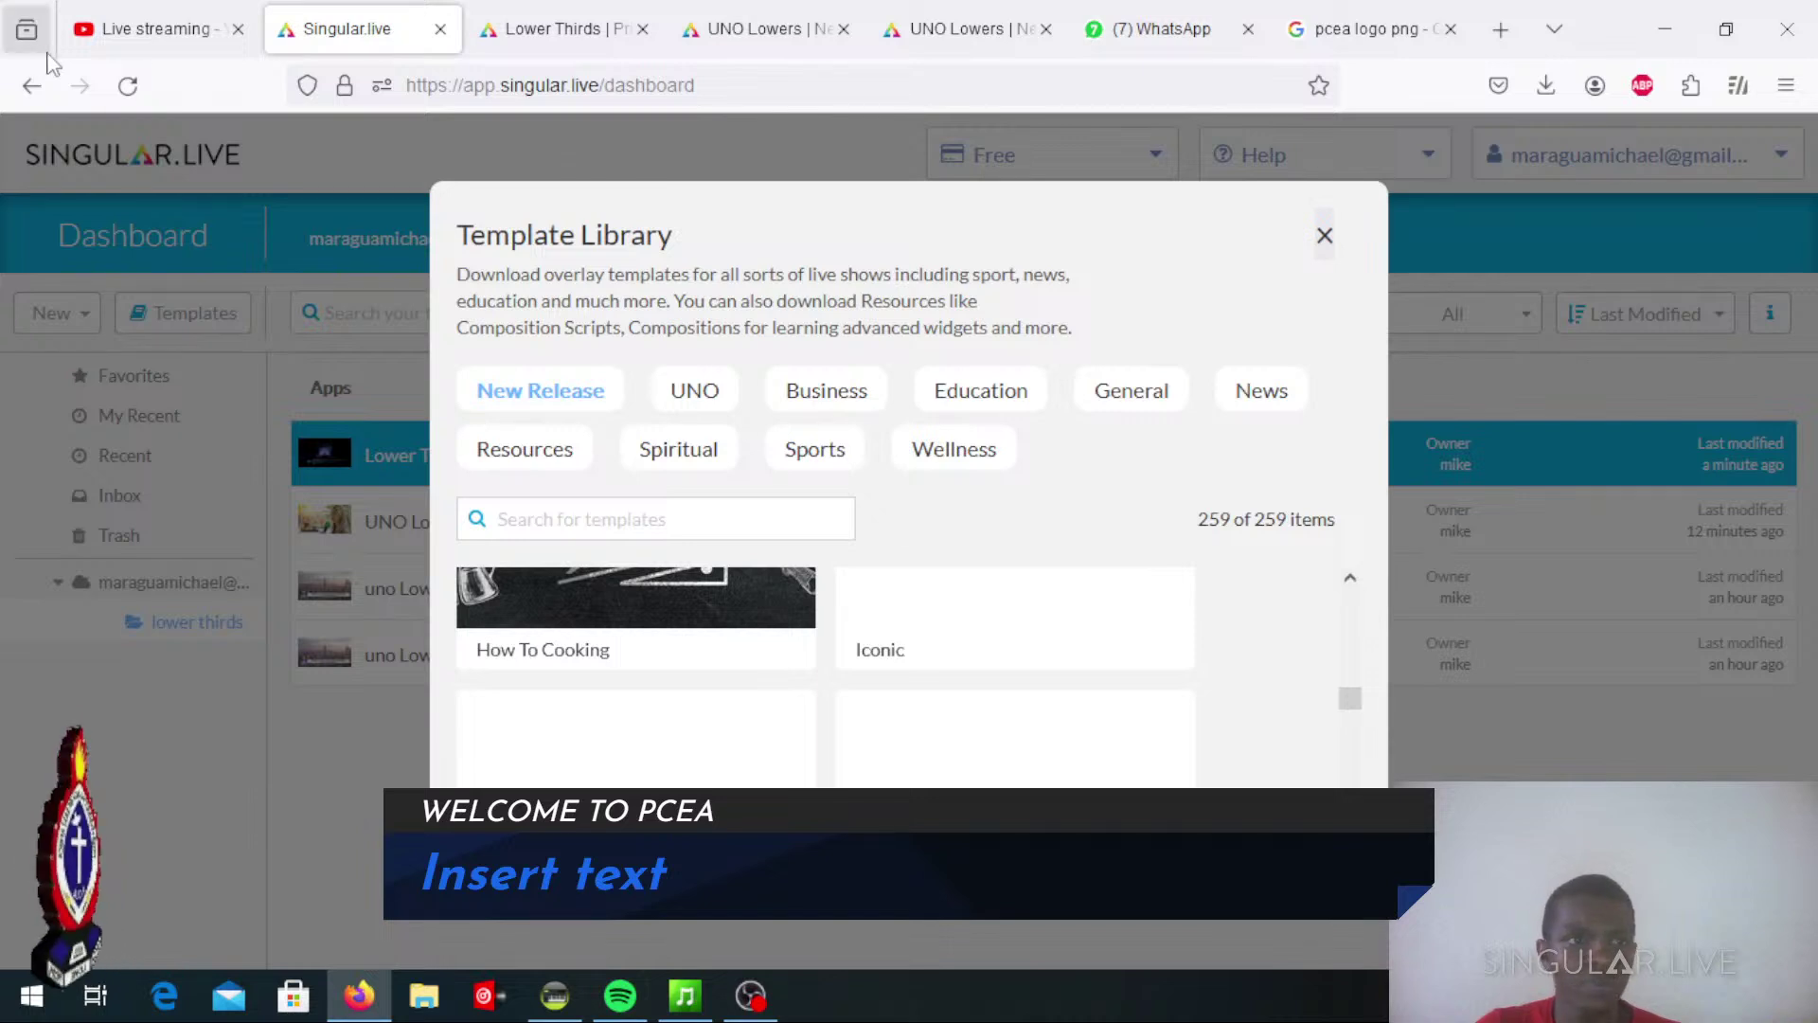
Switch to YouTube Studio and check the live stream's status and its viewer analytics
click(155, 26)
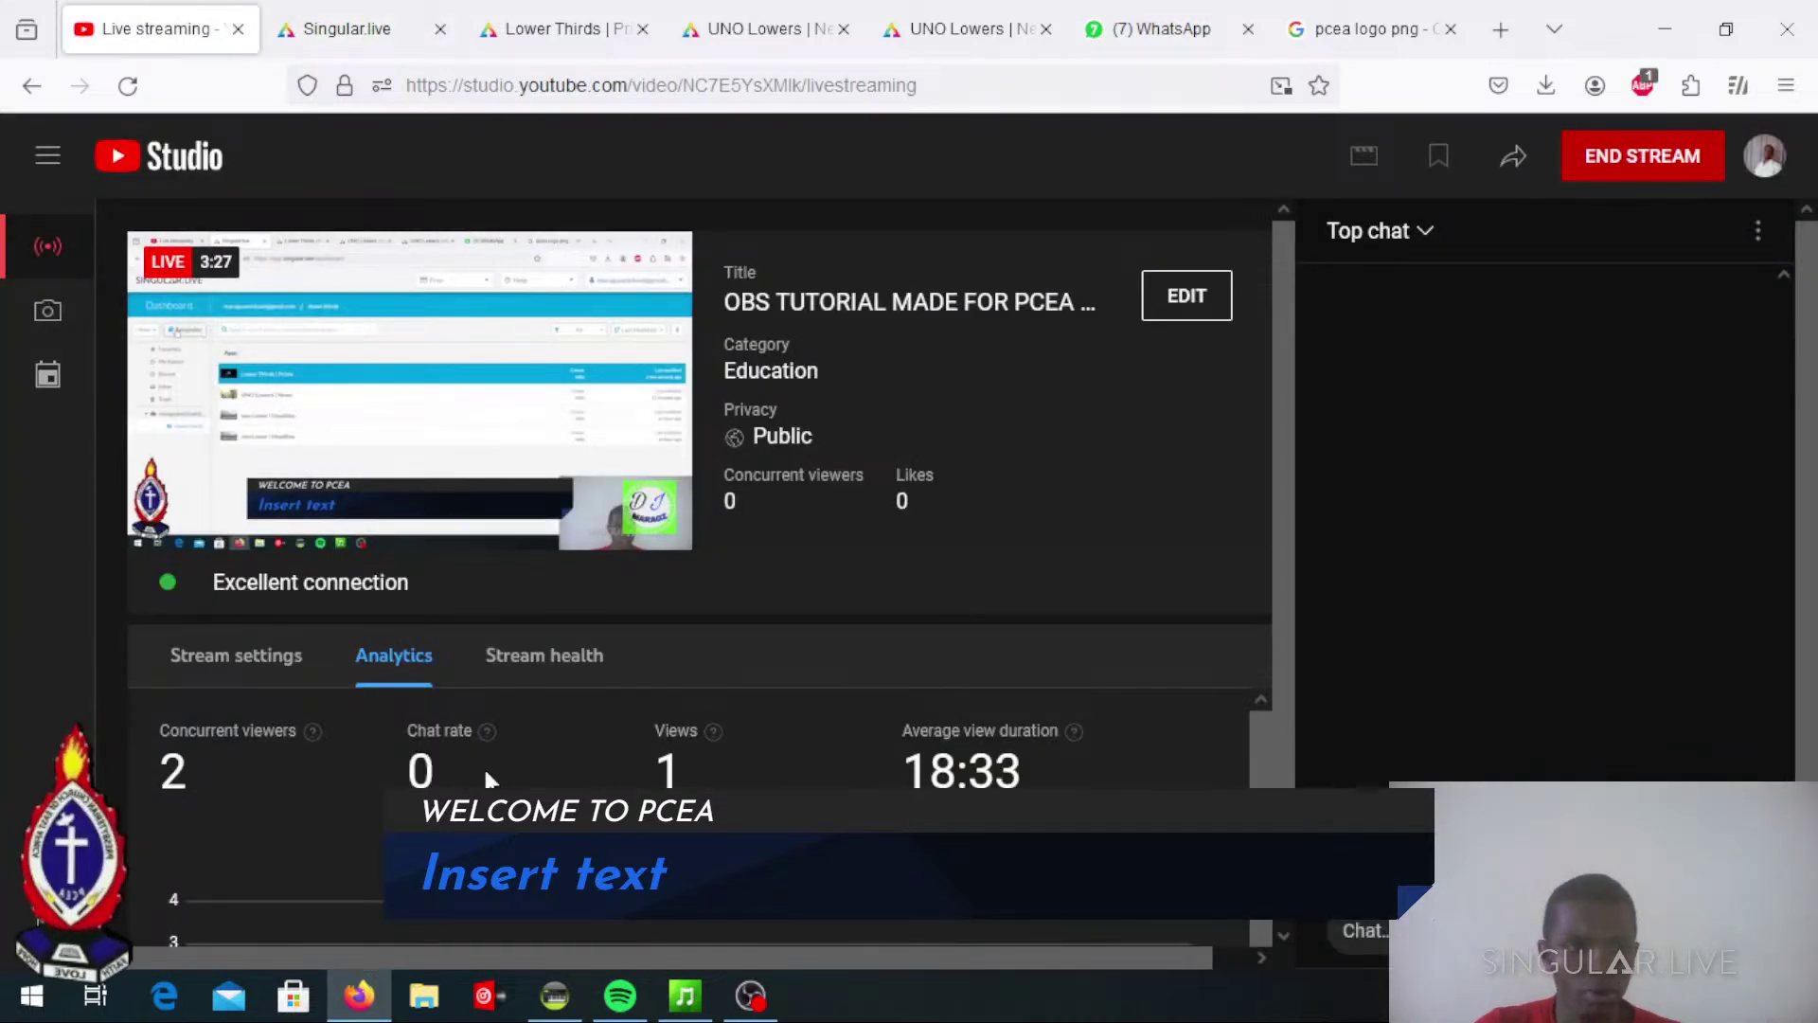
scroll(525, 759, down, 5)
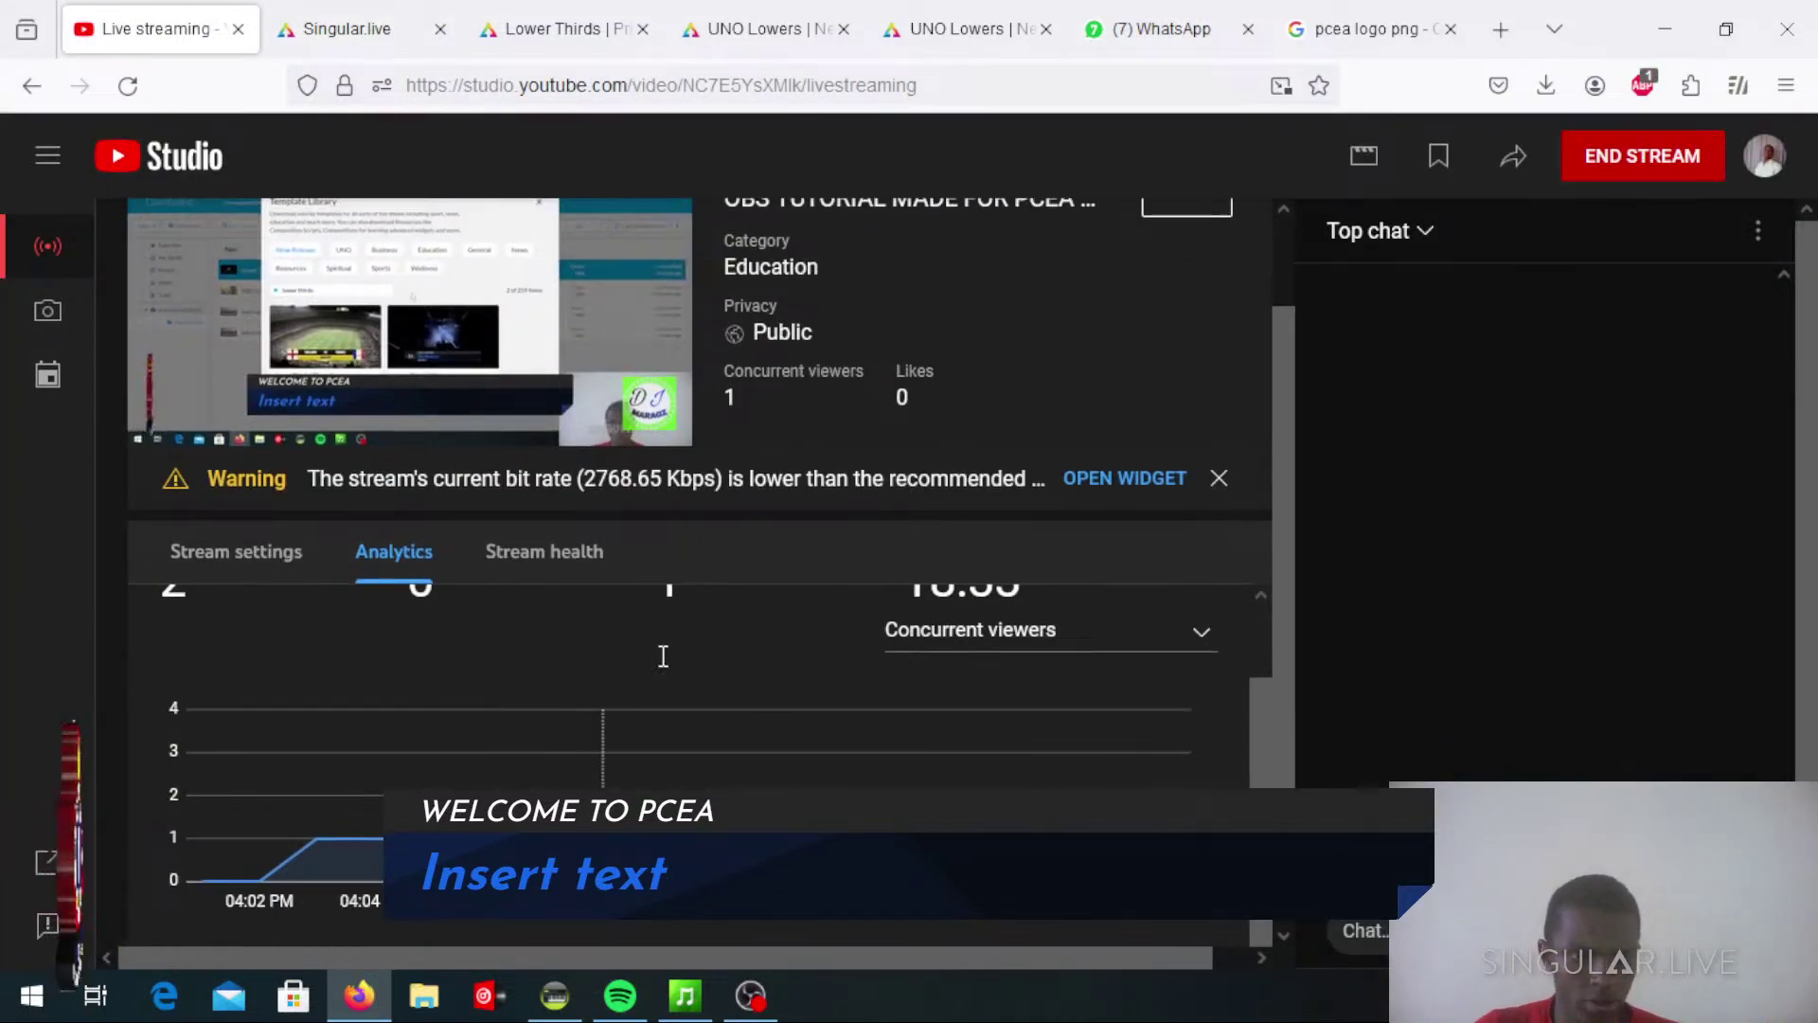
scroll(839, 608, up, 2)
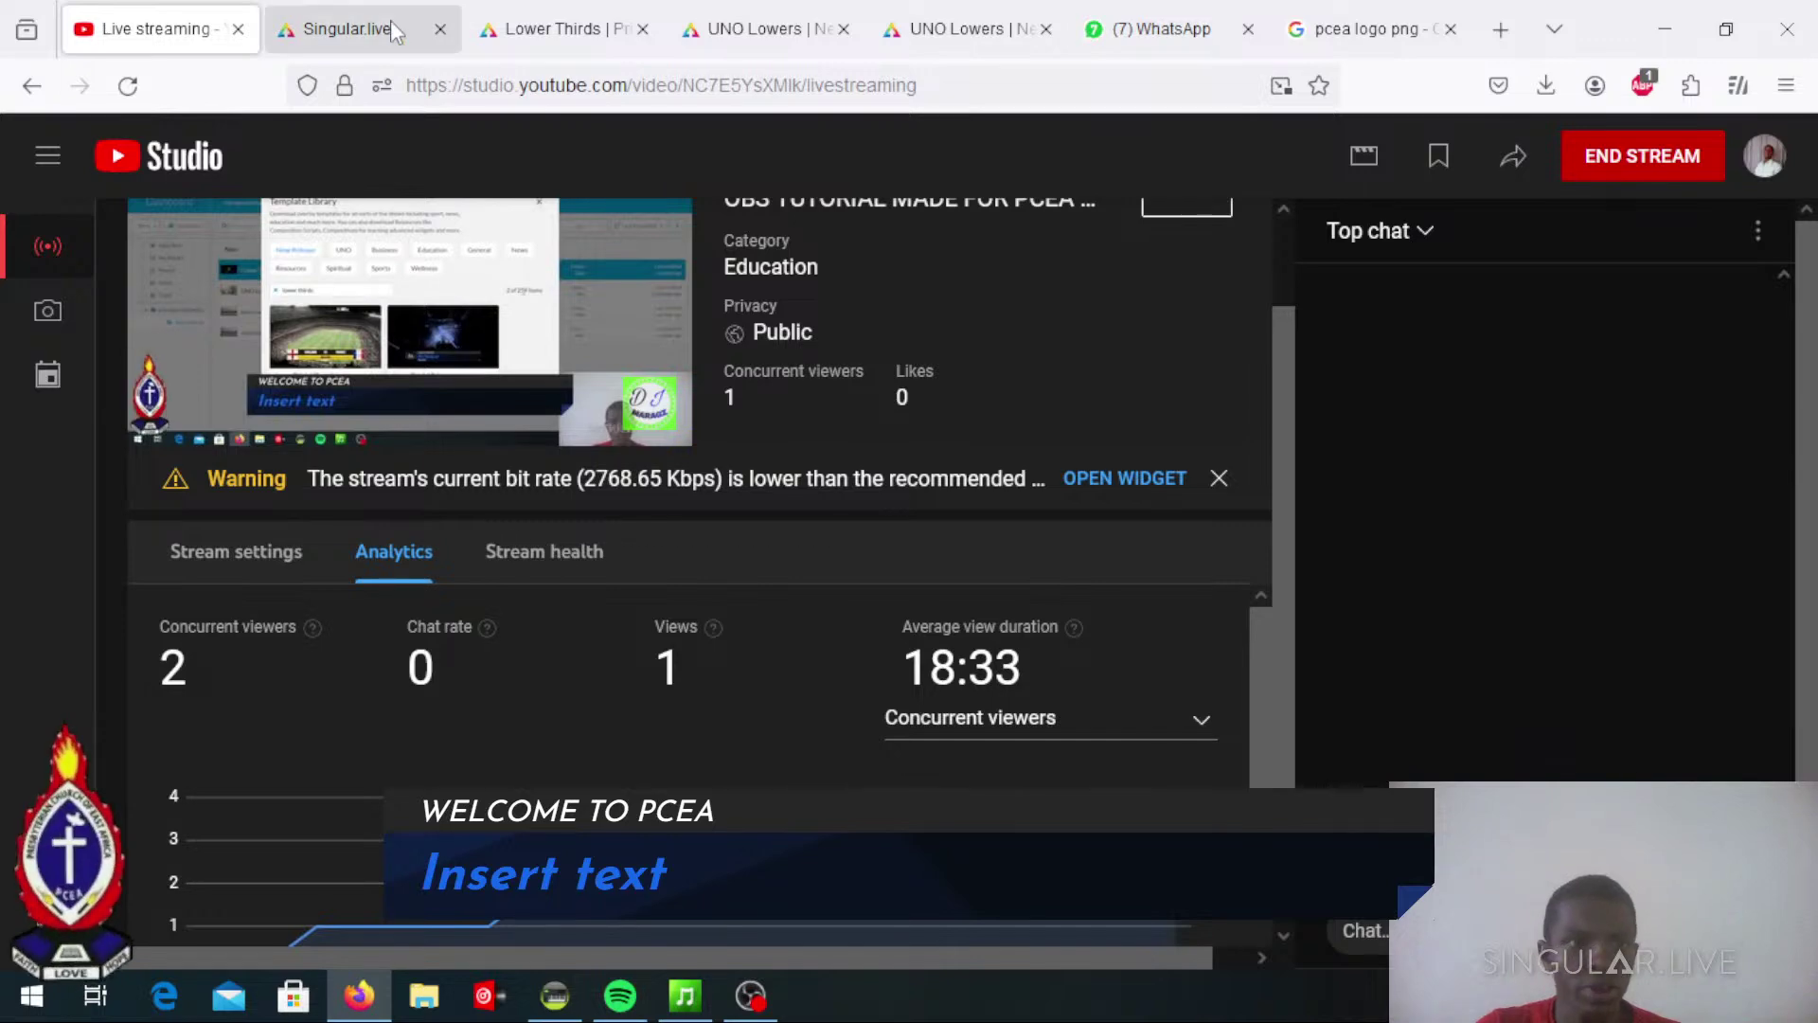
Return to the Singular.live Template Library, look through the Wellness category's templates, and close the library
click(347, 28)
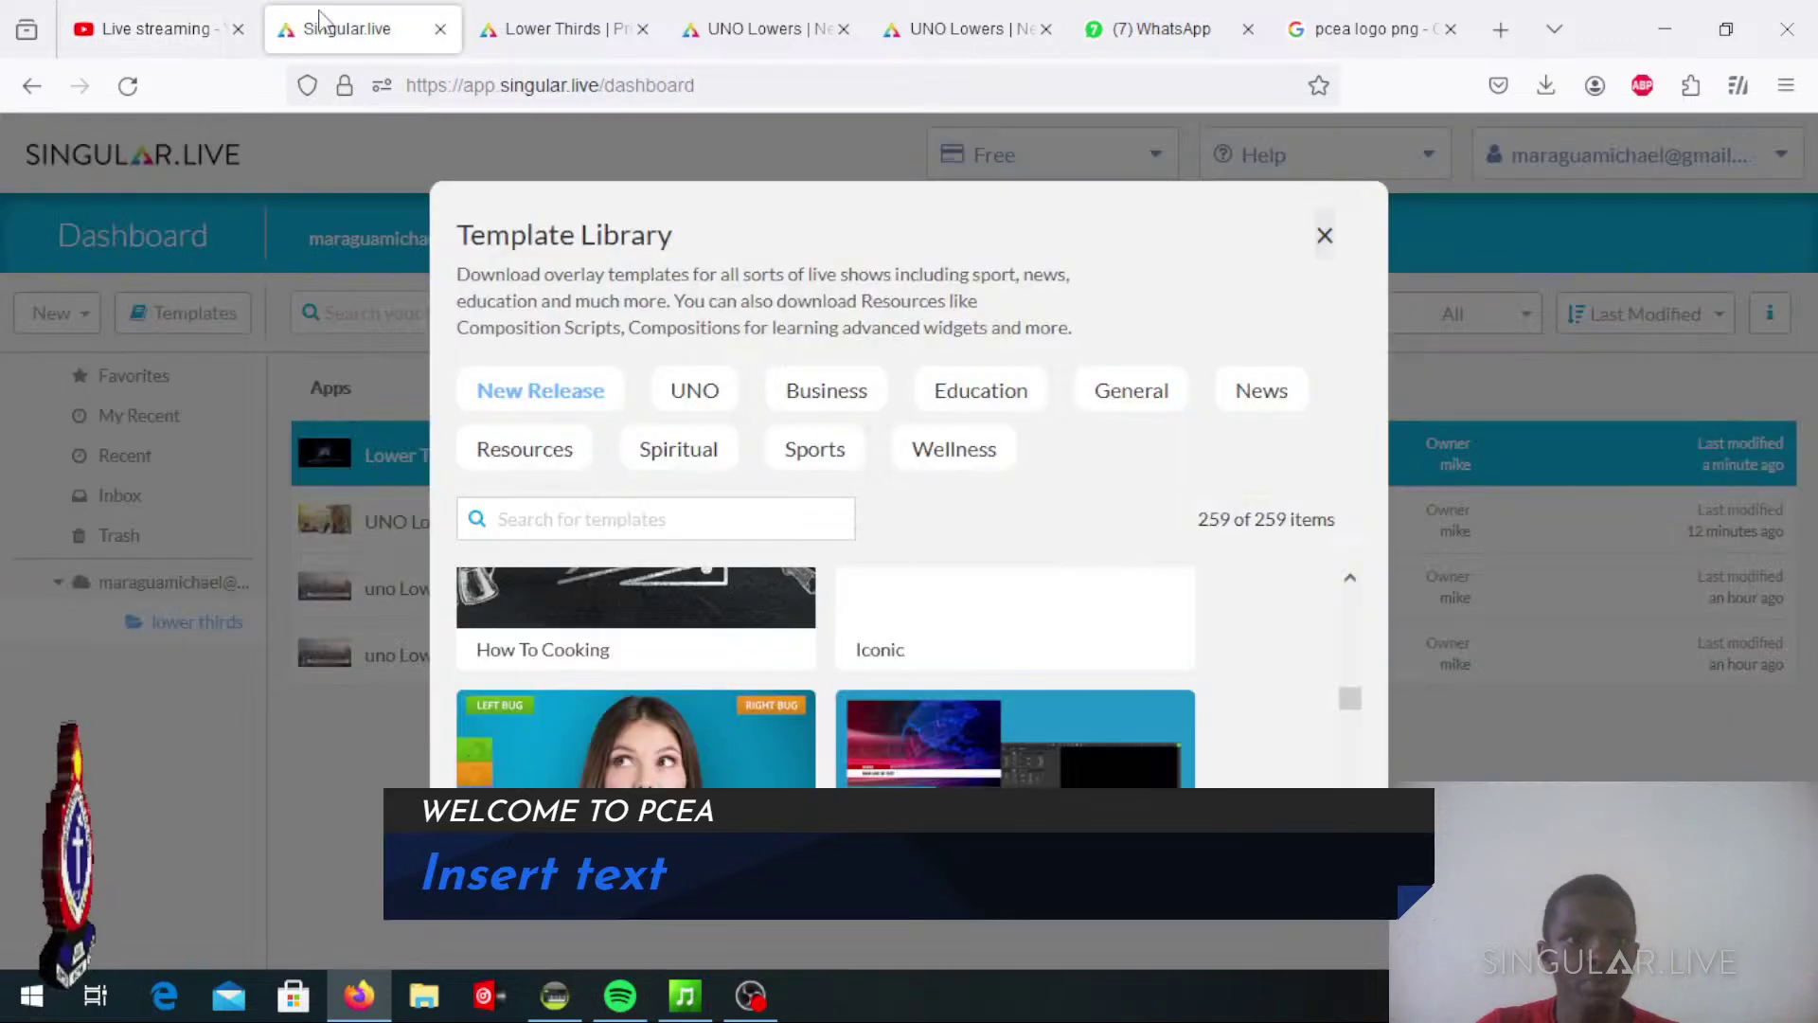
click(954, 451)
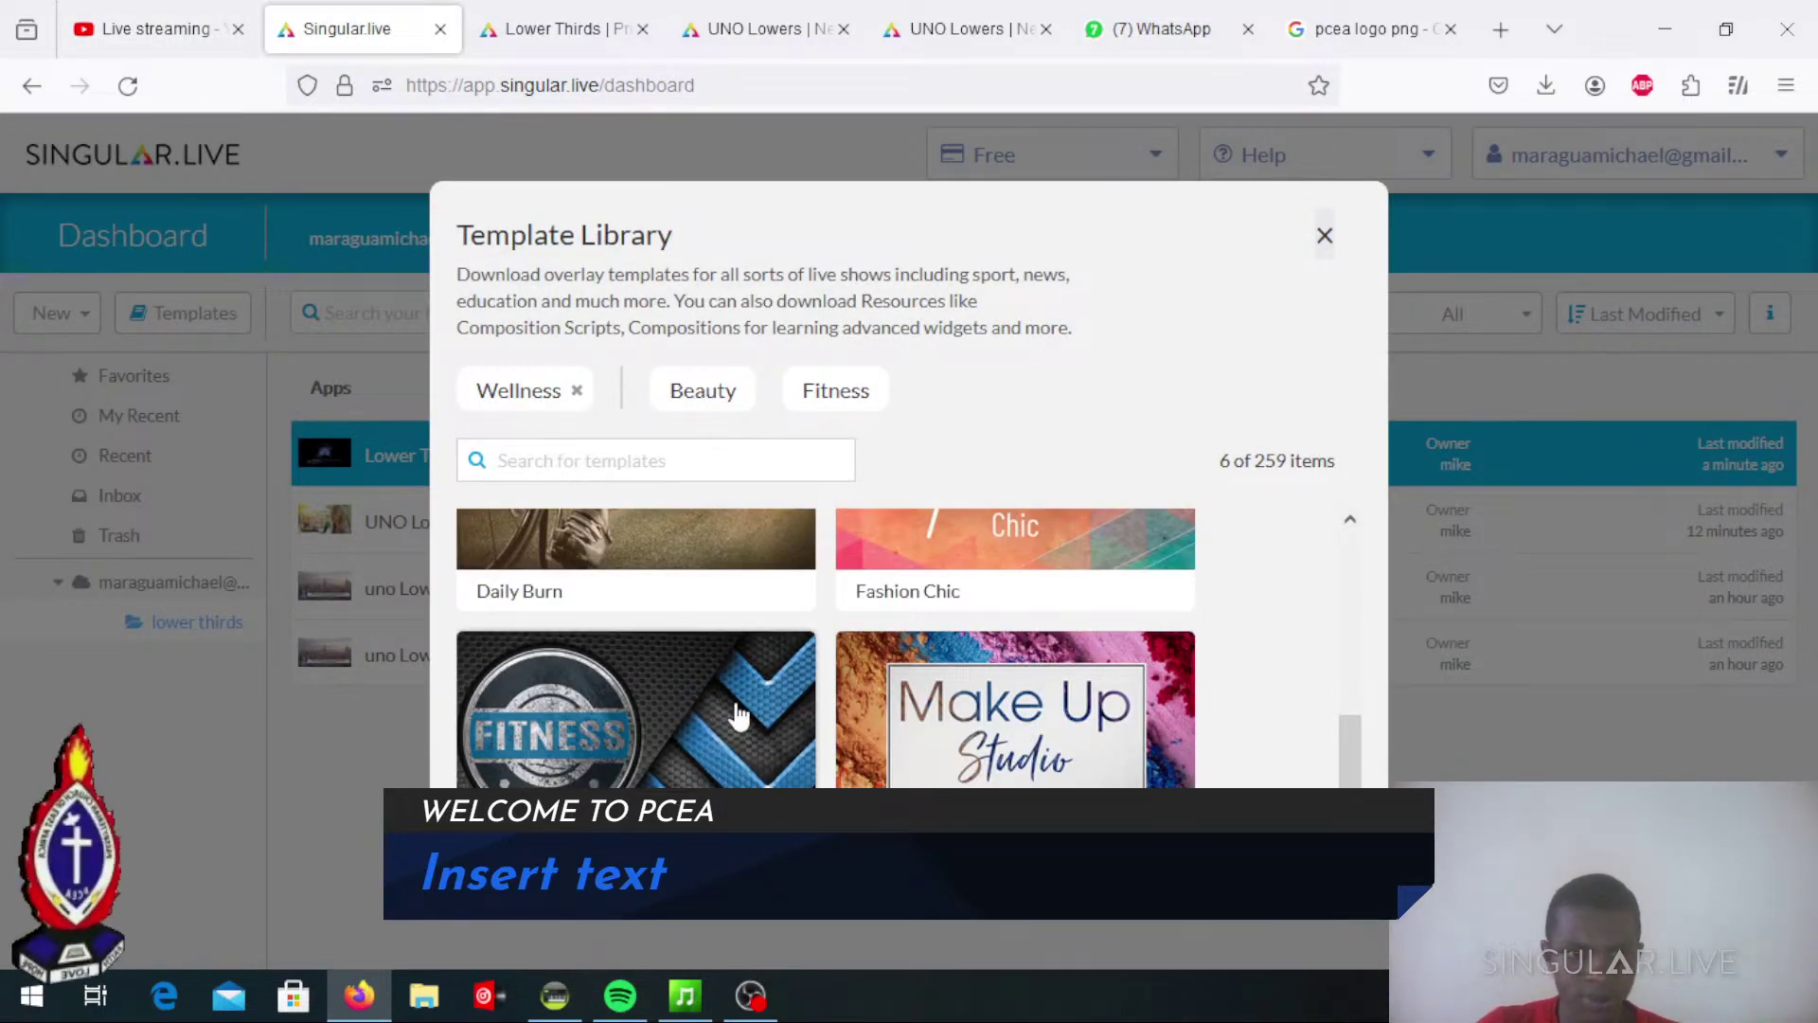
scroll(759, 691, up, 5)
scroll(747, 685, down, 1)
scroll(748, 696, up, 1)
scroll(1027, 682, down, 3)
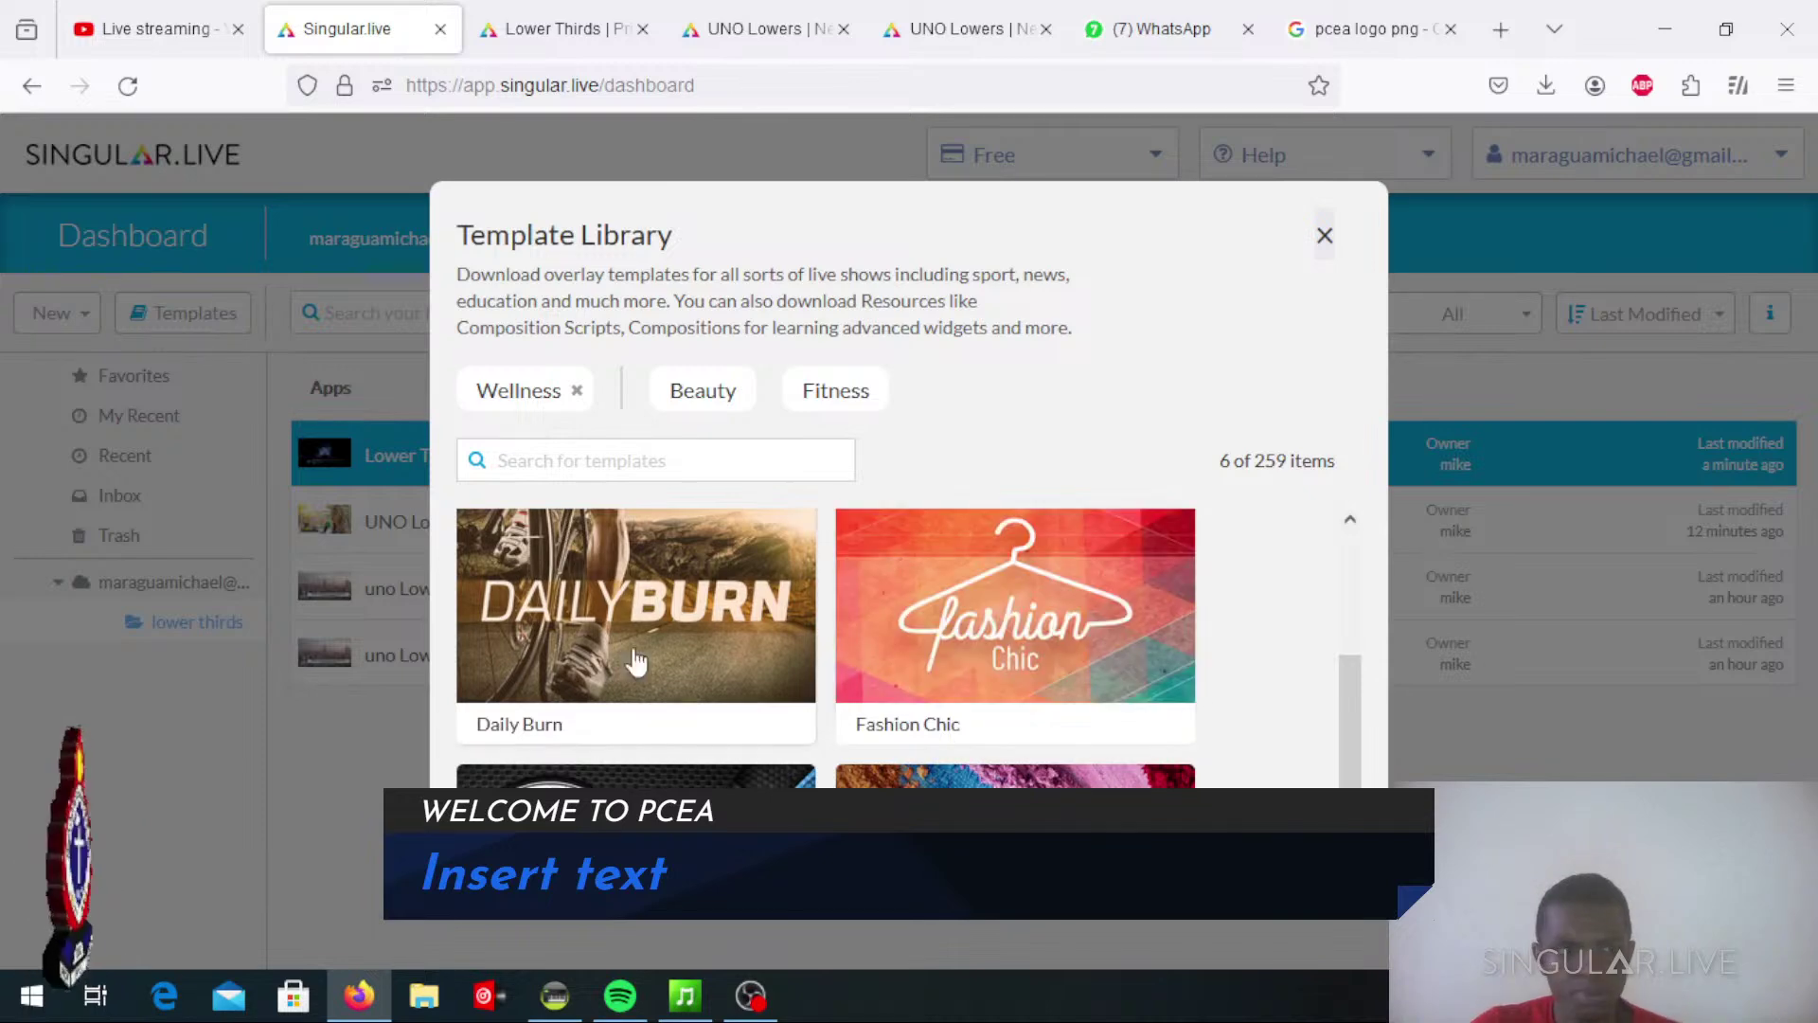
click(1324, 236)
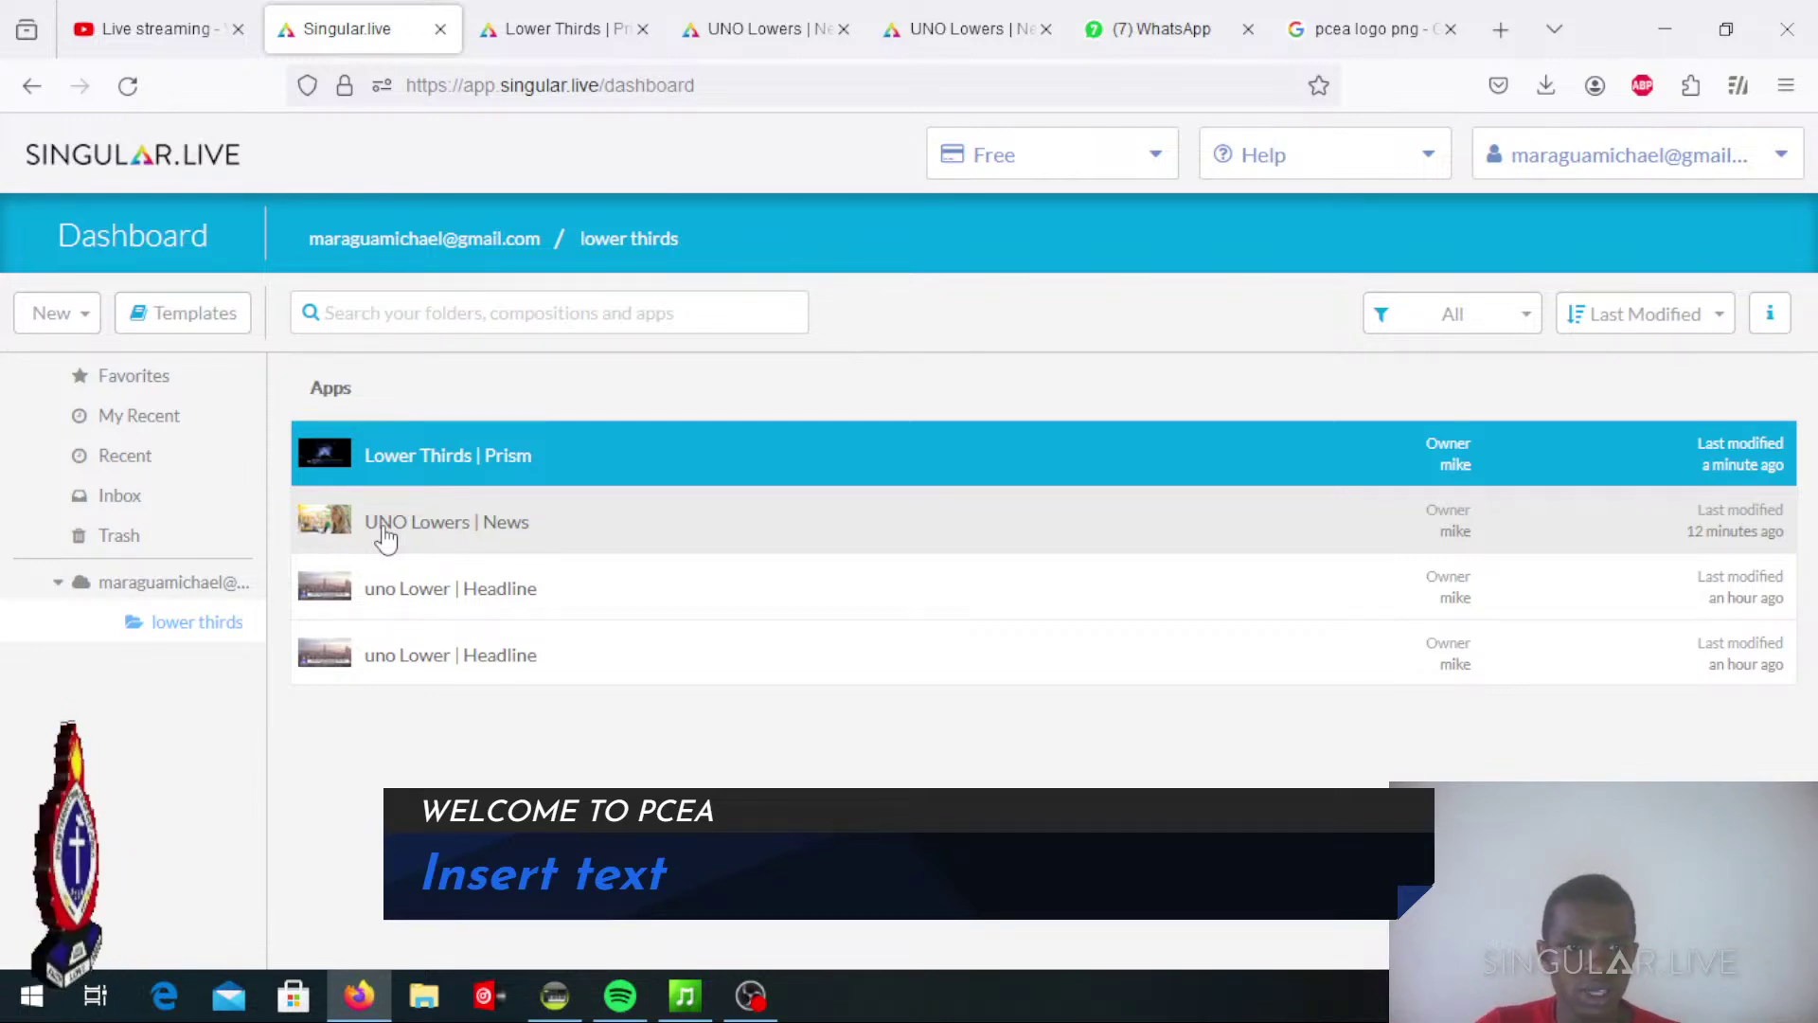
Turn on the Lower - Left overlay in the UNO Lowers | News control page and switch to OBS to check it on program
click(767, 28)
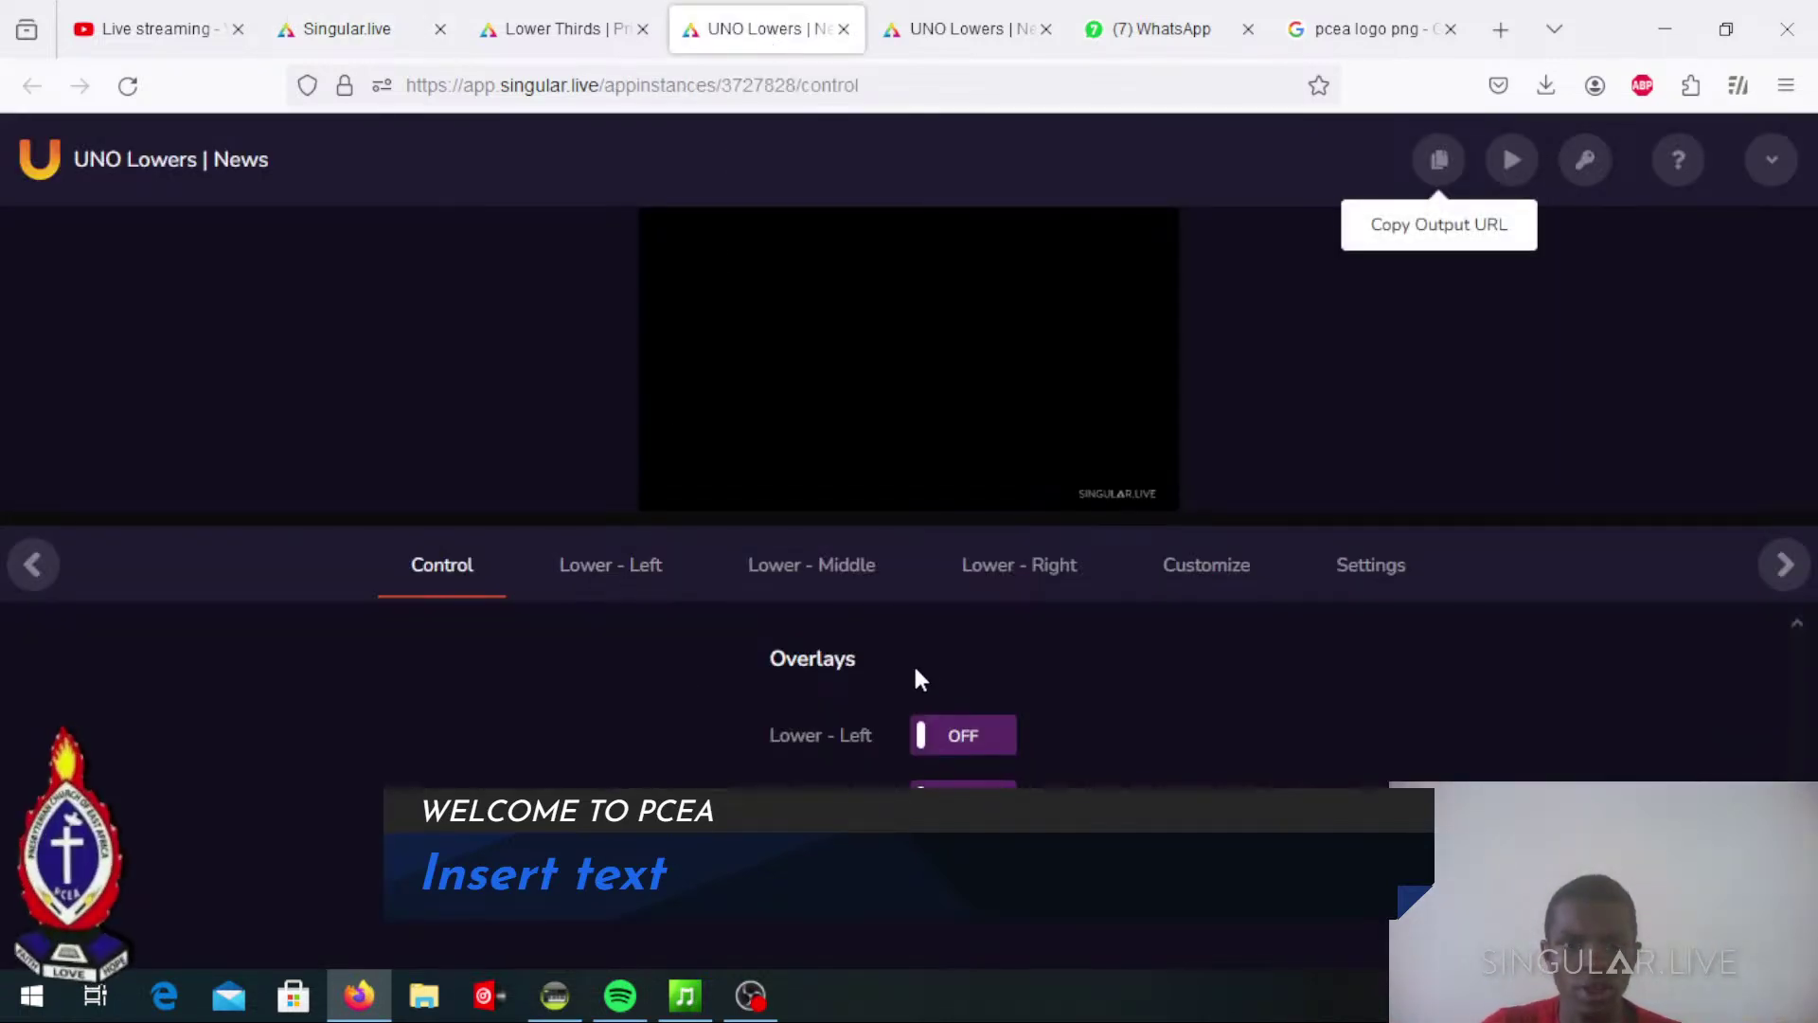
click(947, 734)
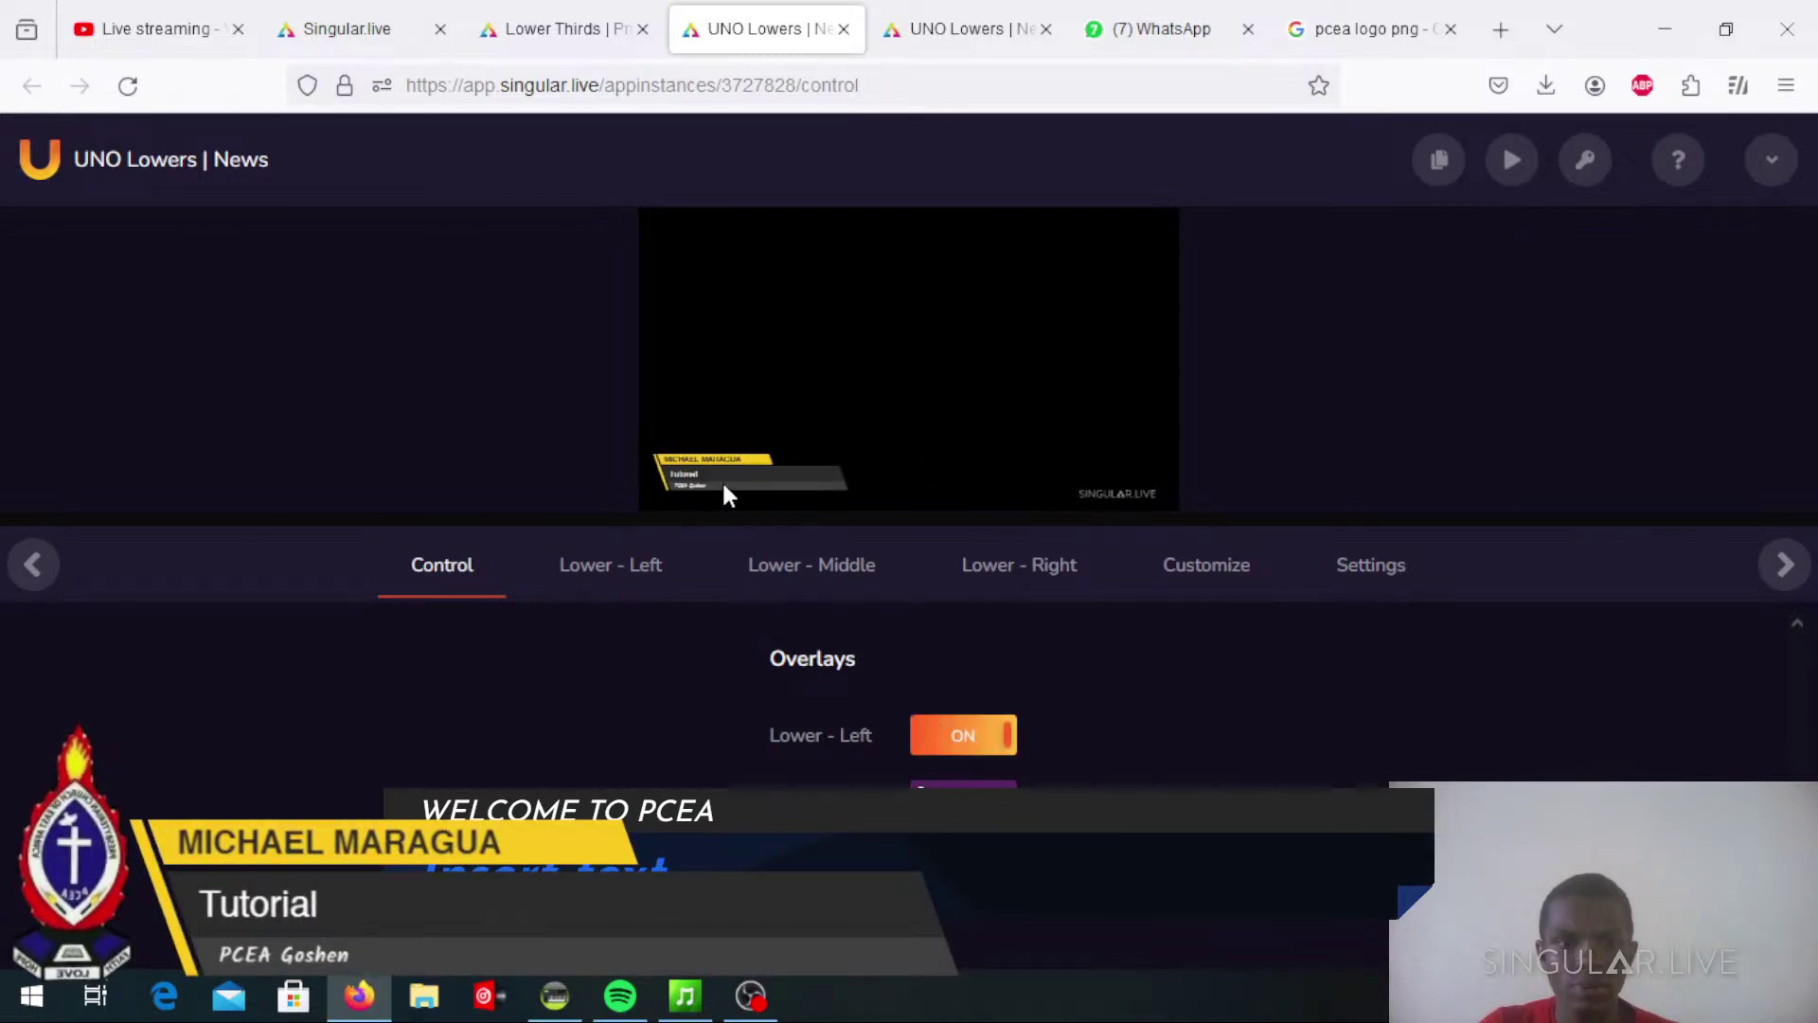
click(757, 989)
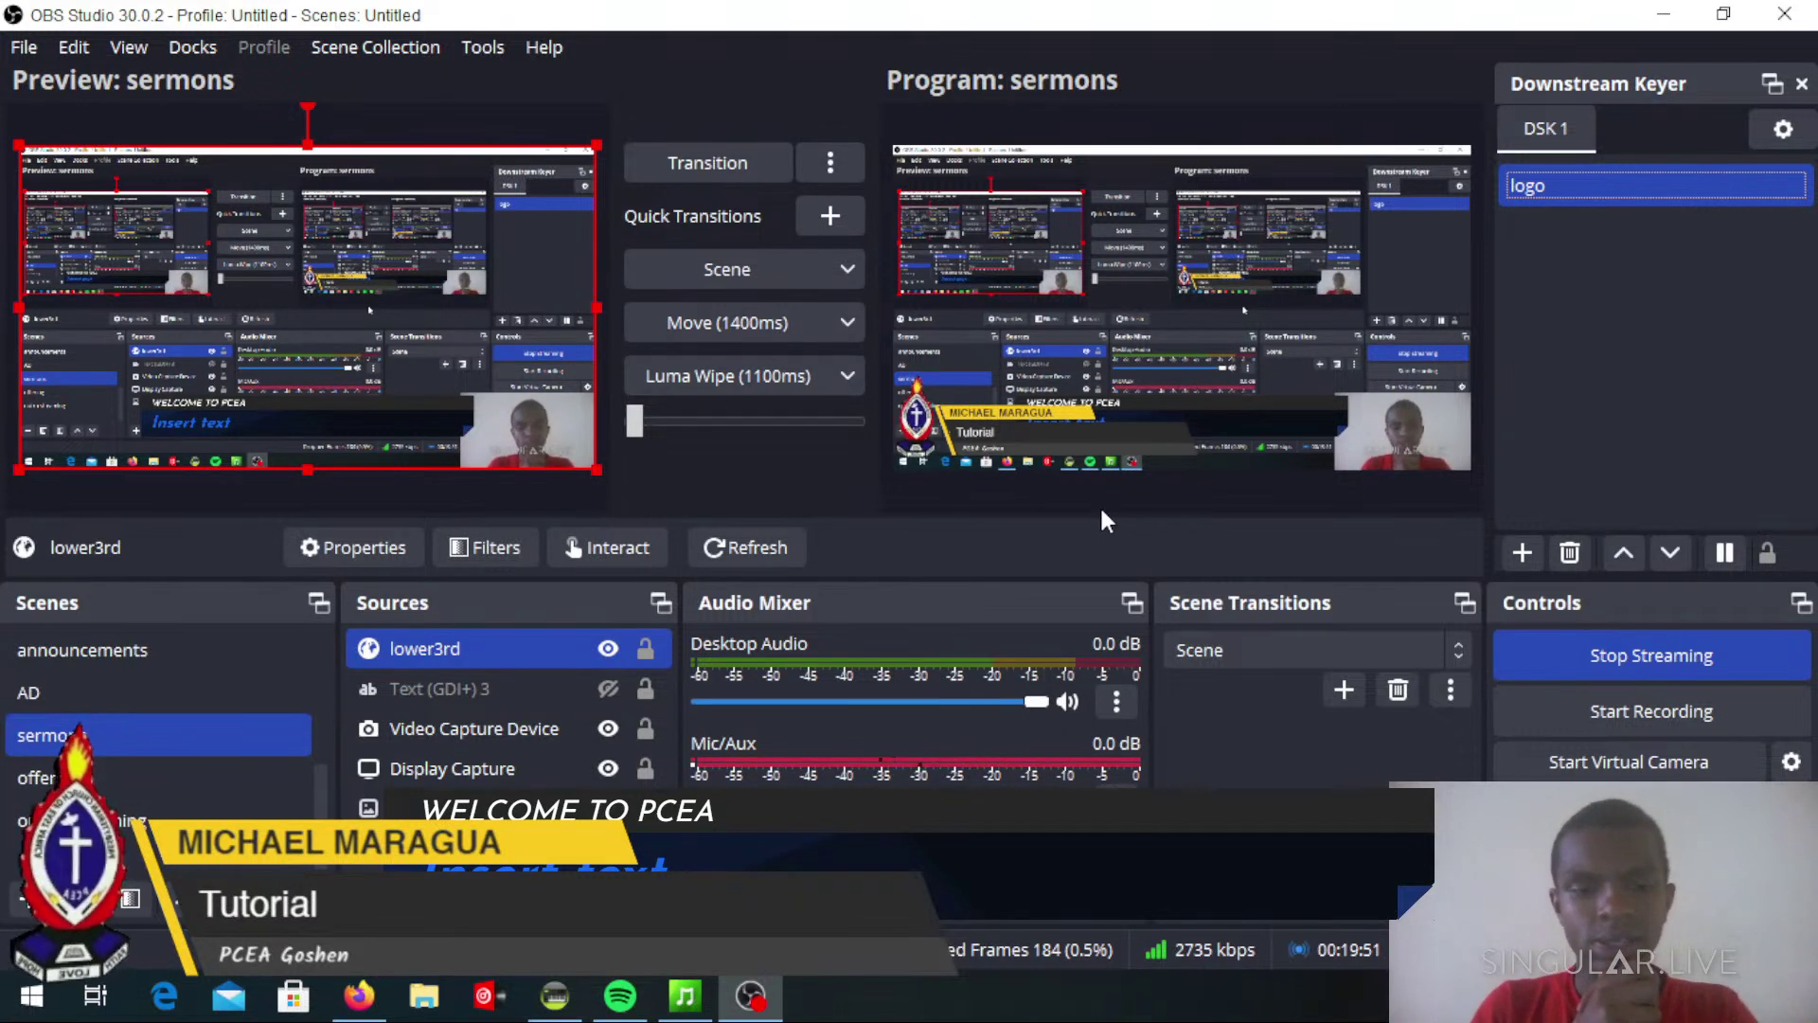
Put the start streaming scene in the OBS preview and look through the scene list
scroll(171, 739, up, 5)
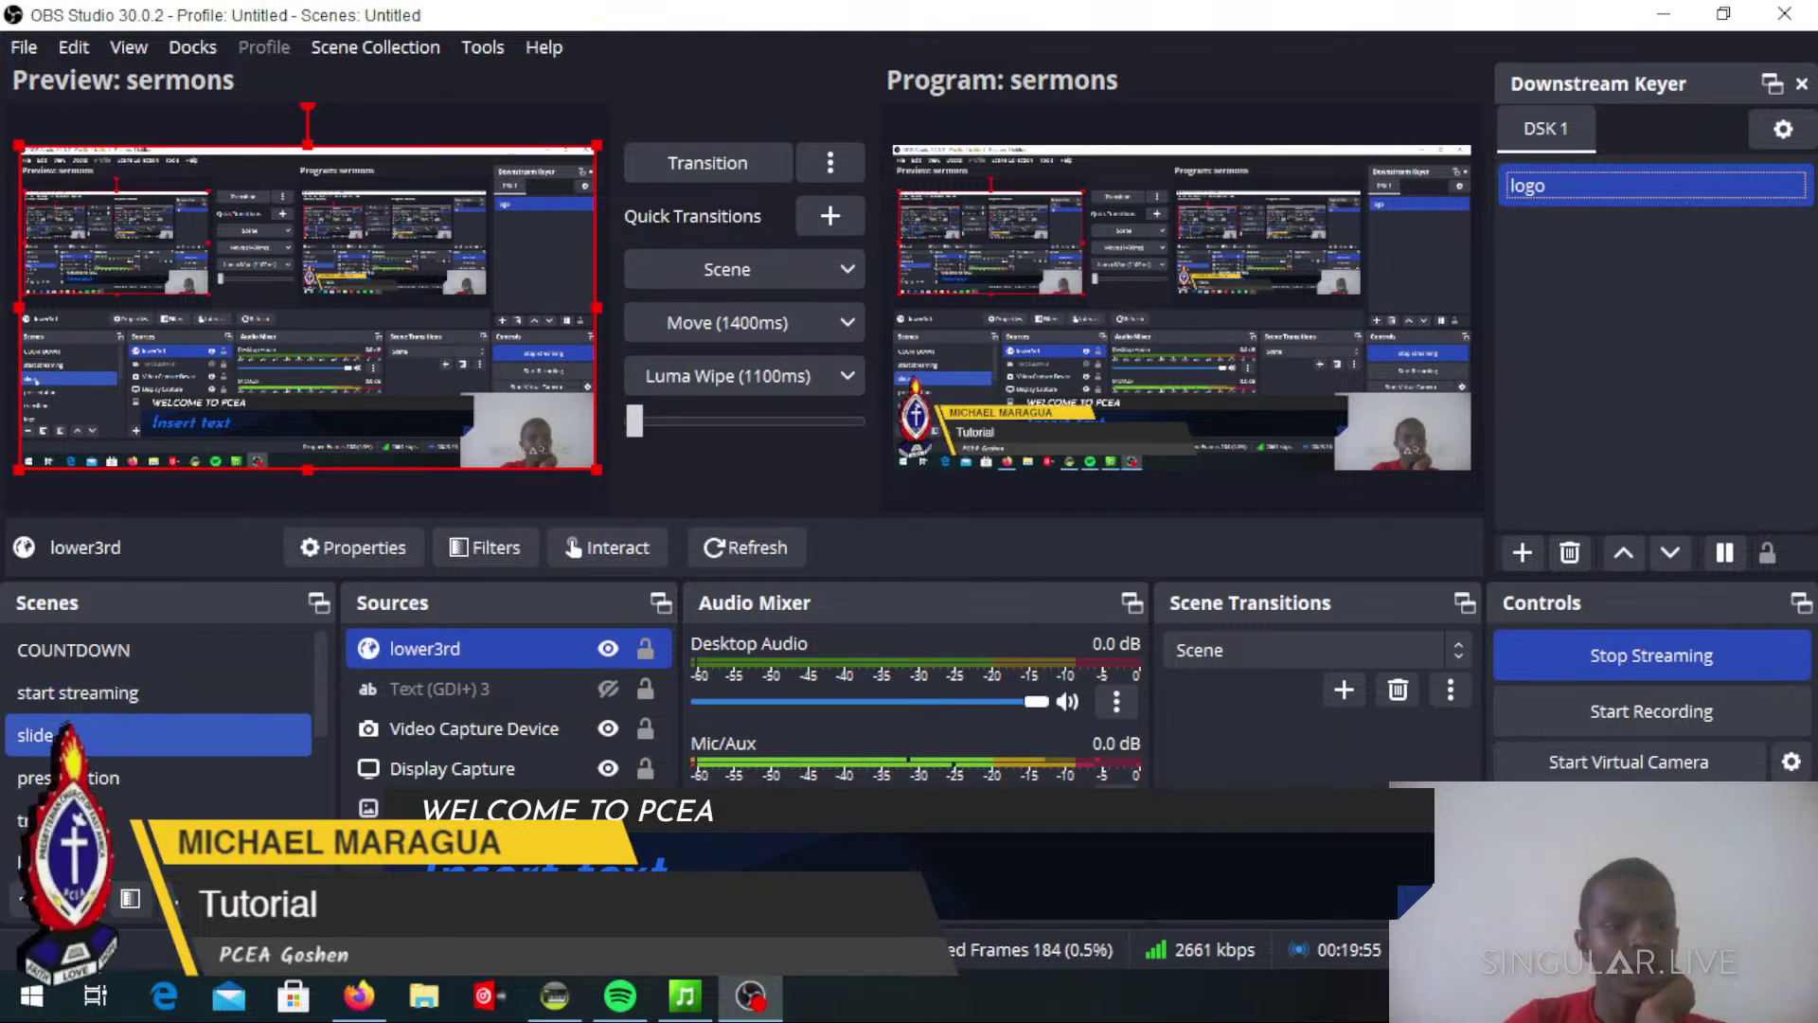
click(138, 729)
click(144, 705)
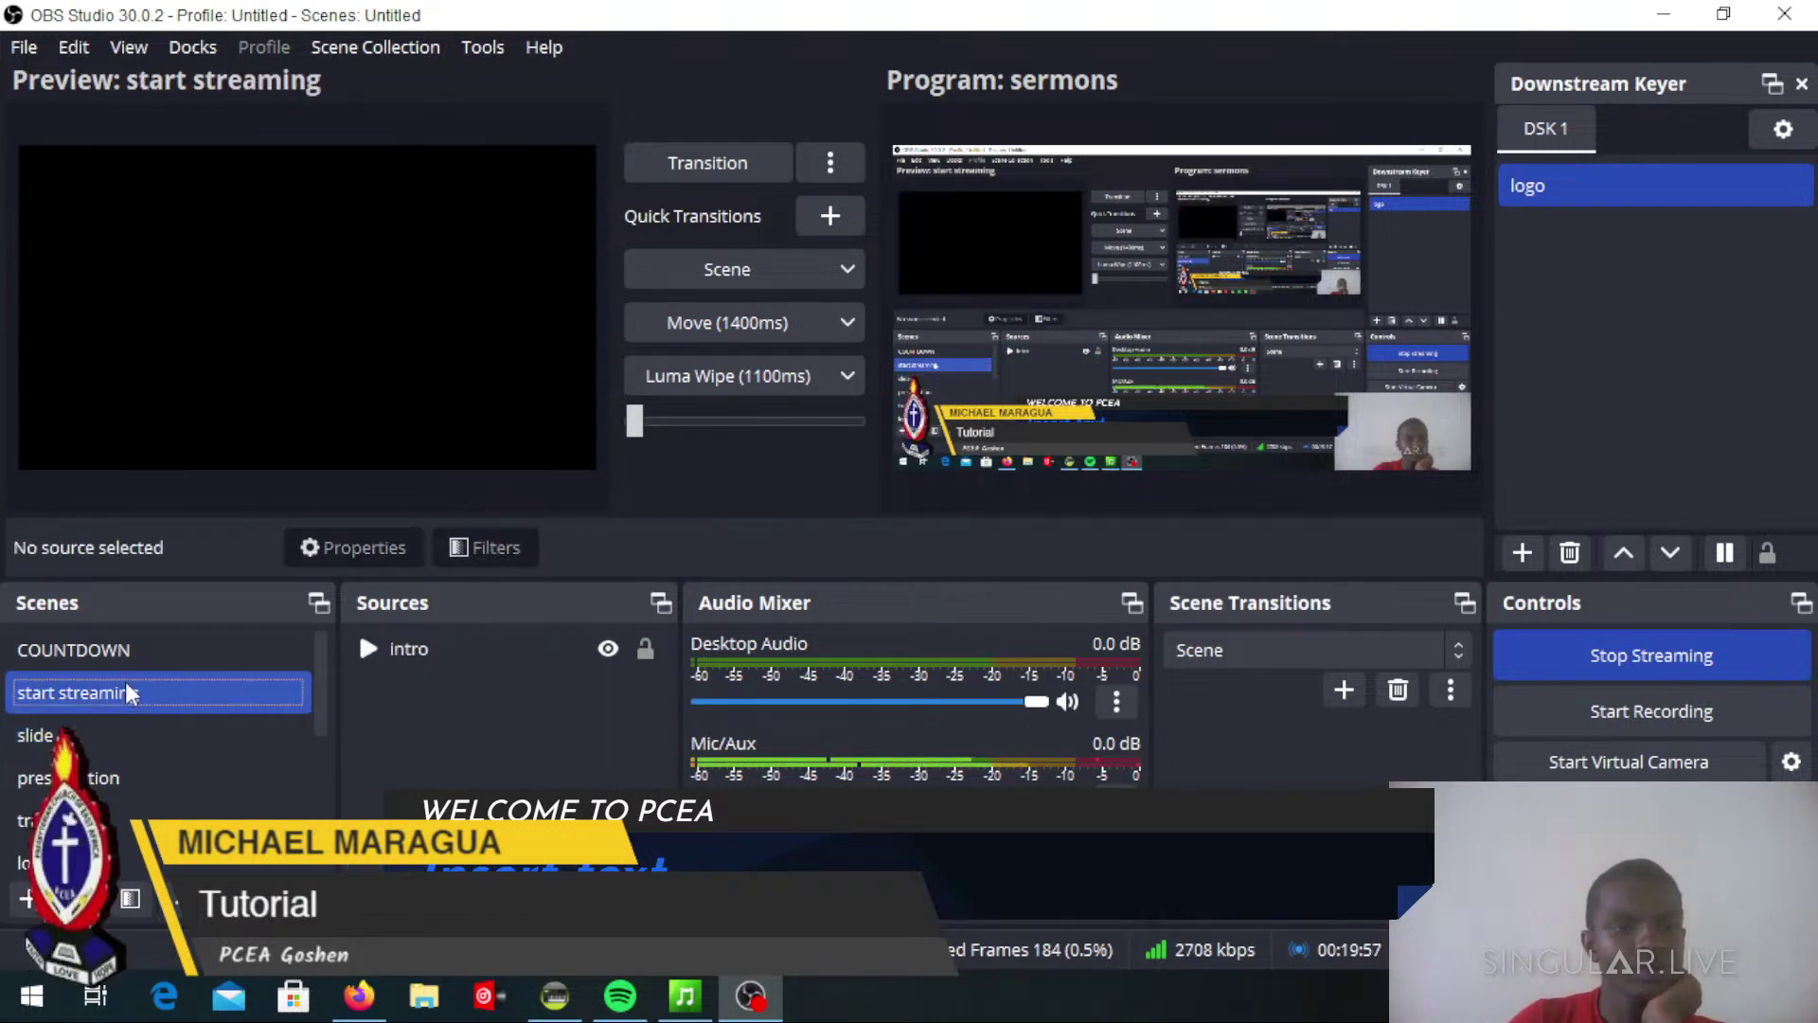
scroll(171, 776, down, 5)
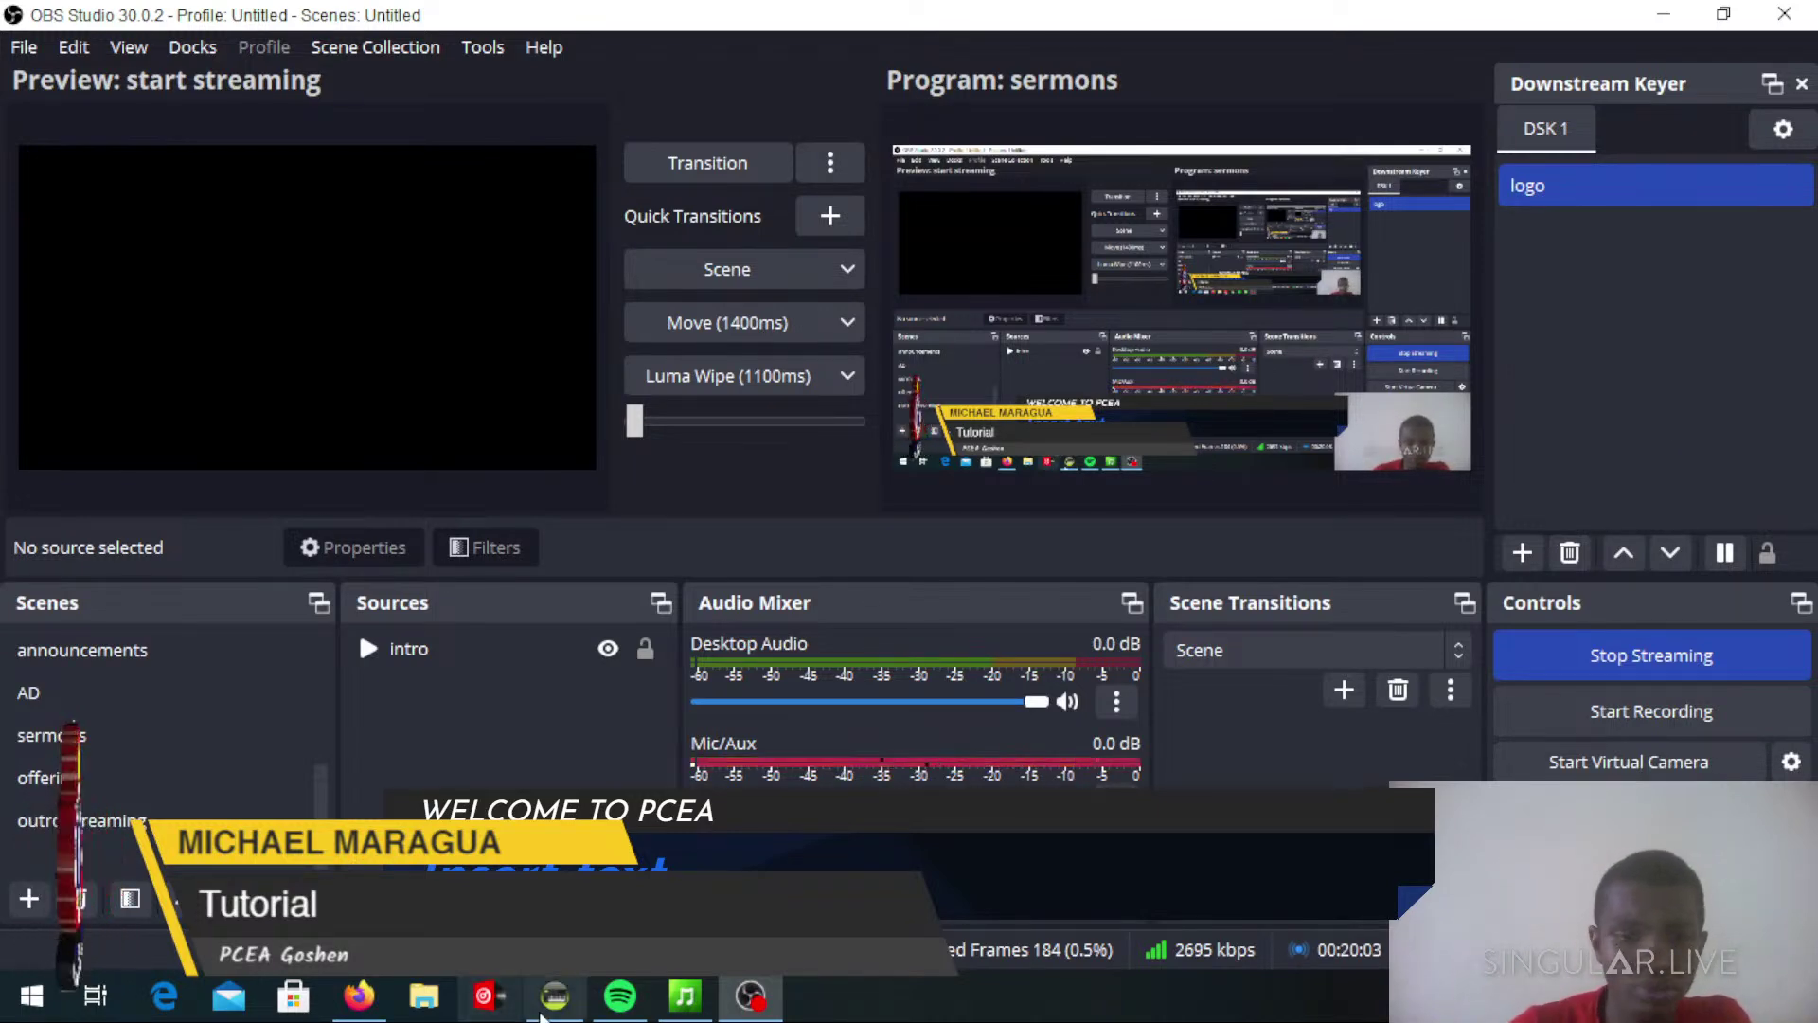
Switch to the browser, turn off the Lower - Left overlay of UNO Lowers | News, and go back to OBS
click(762, 1008)
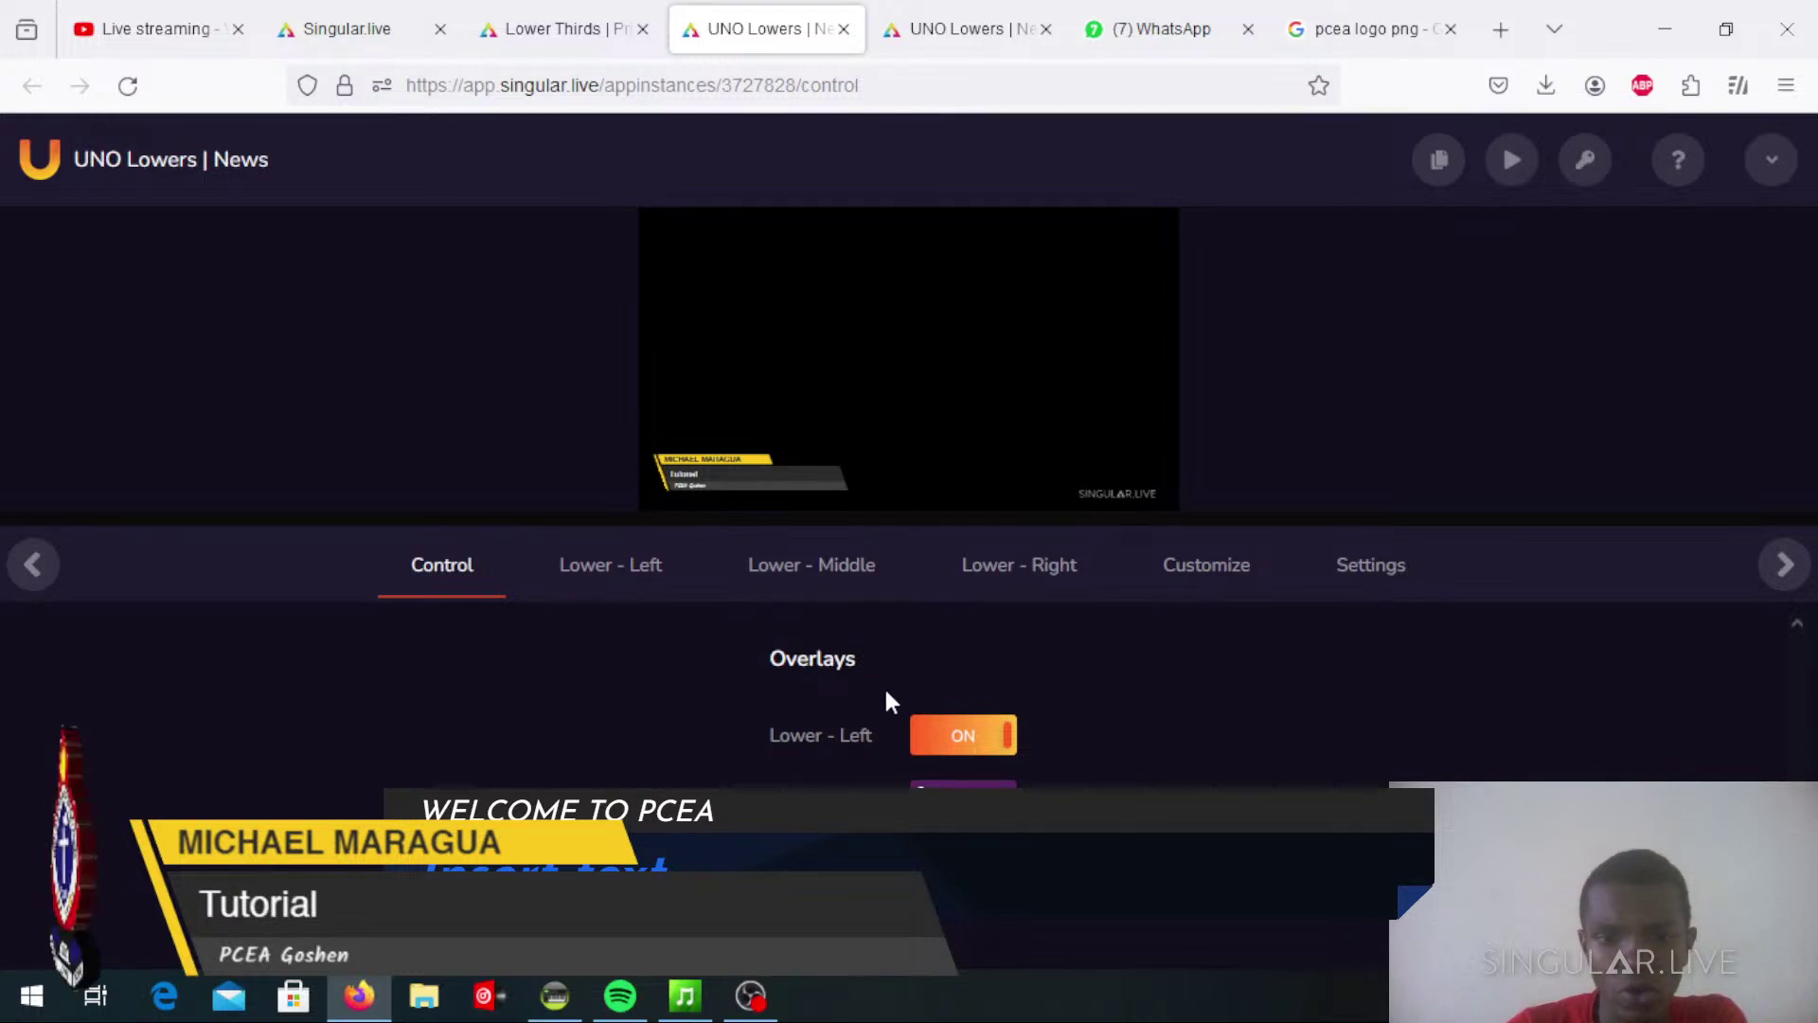
click(989, 738)
click(762, 1004)
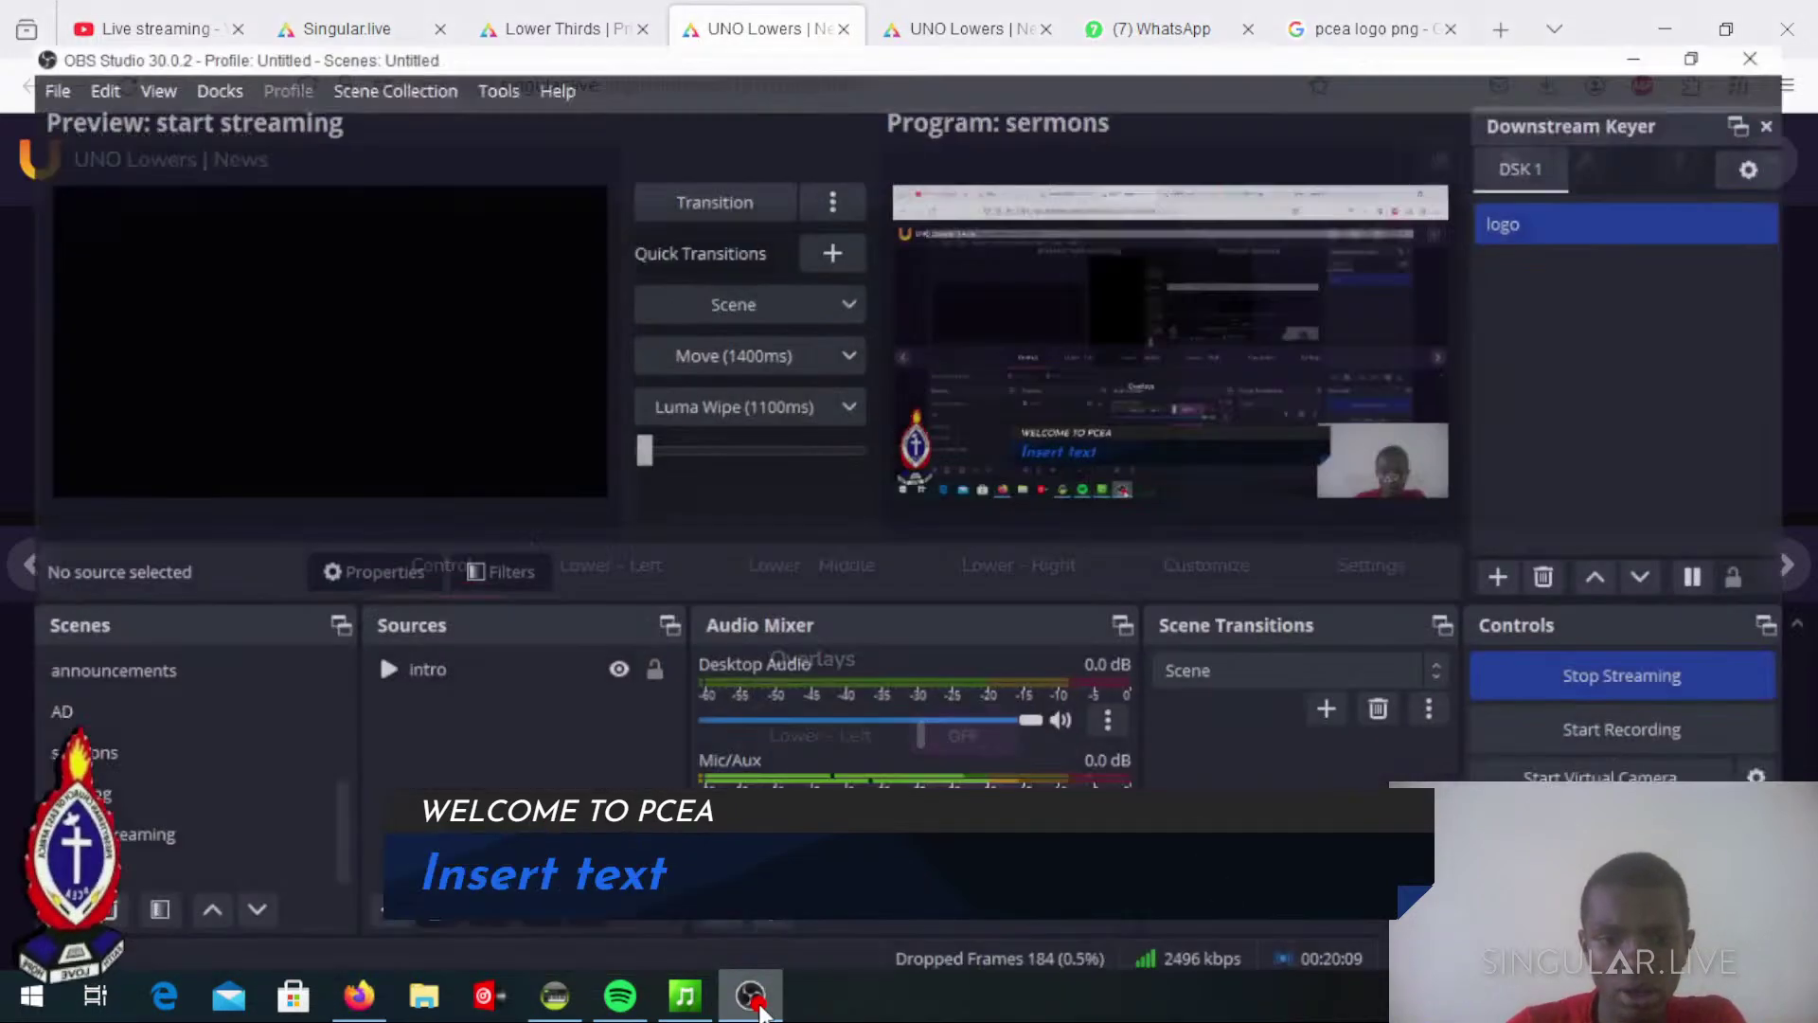
Preview the slide, presentation and offering scenes one after another, and put the sermons scene back in preview
scroll(104, 663, up, 3)
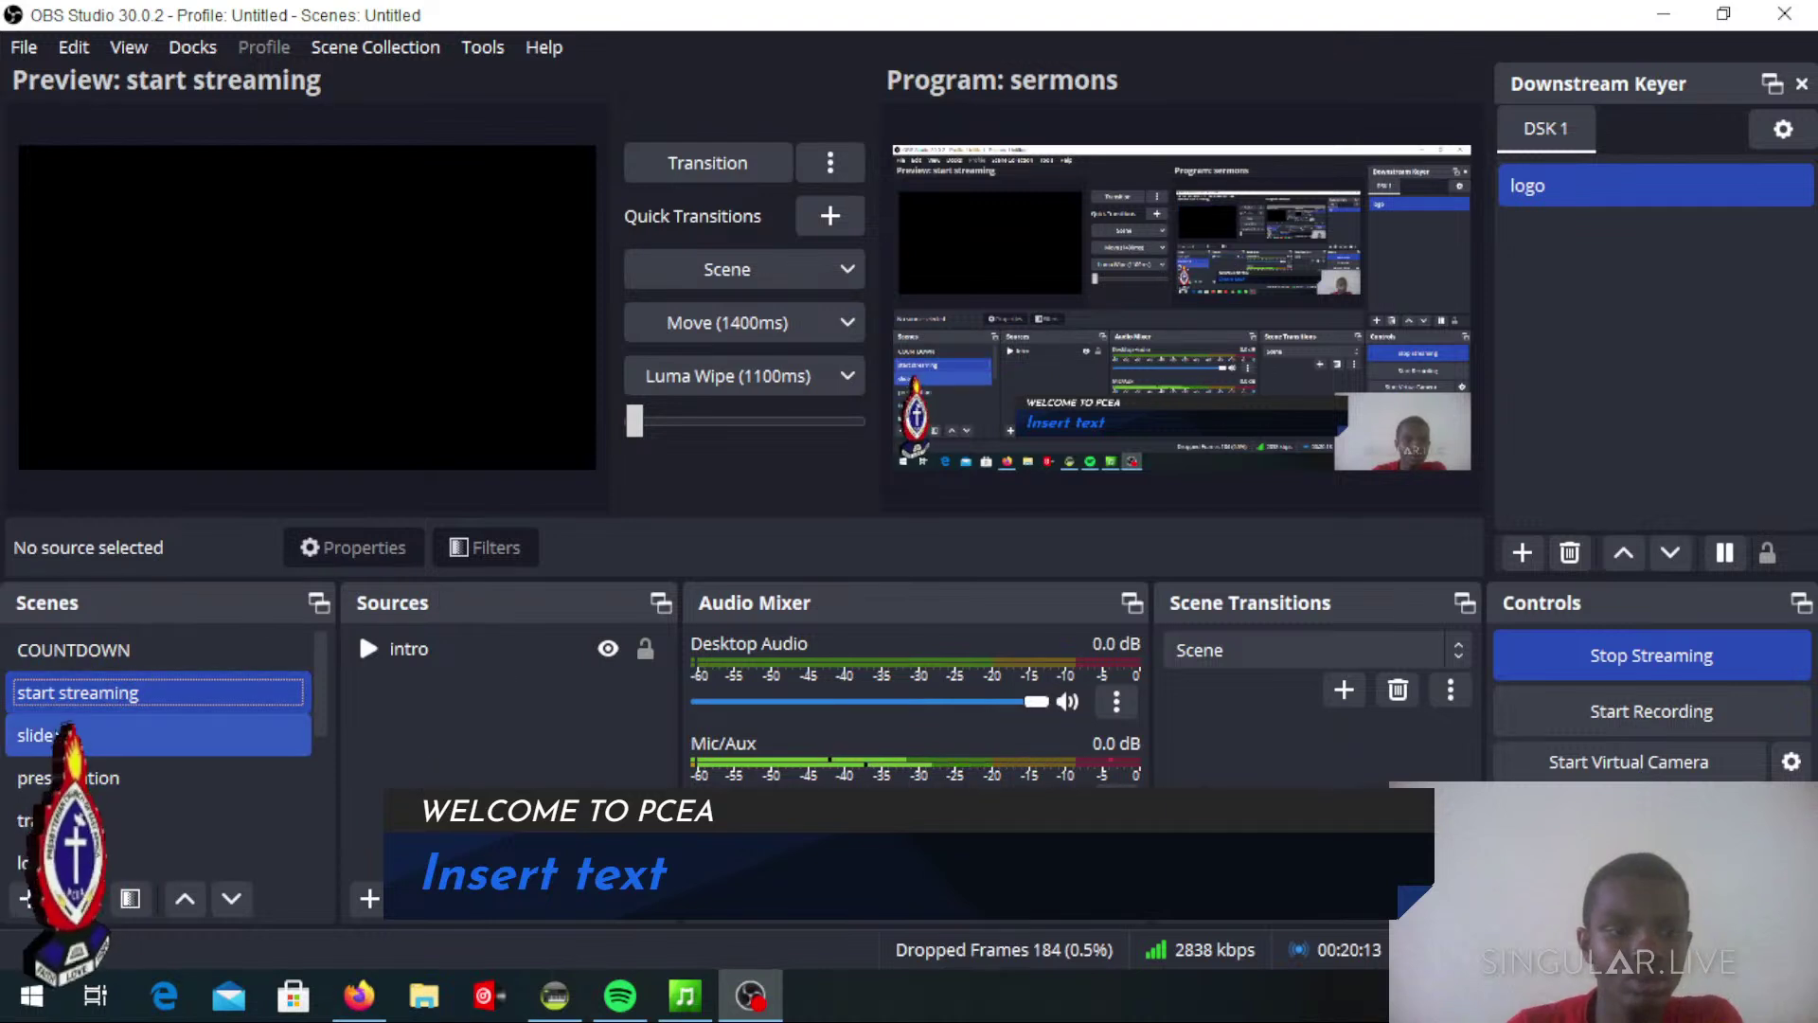
click(56, 735)
click(101, 772)
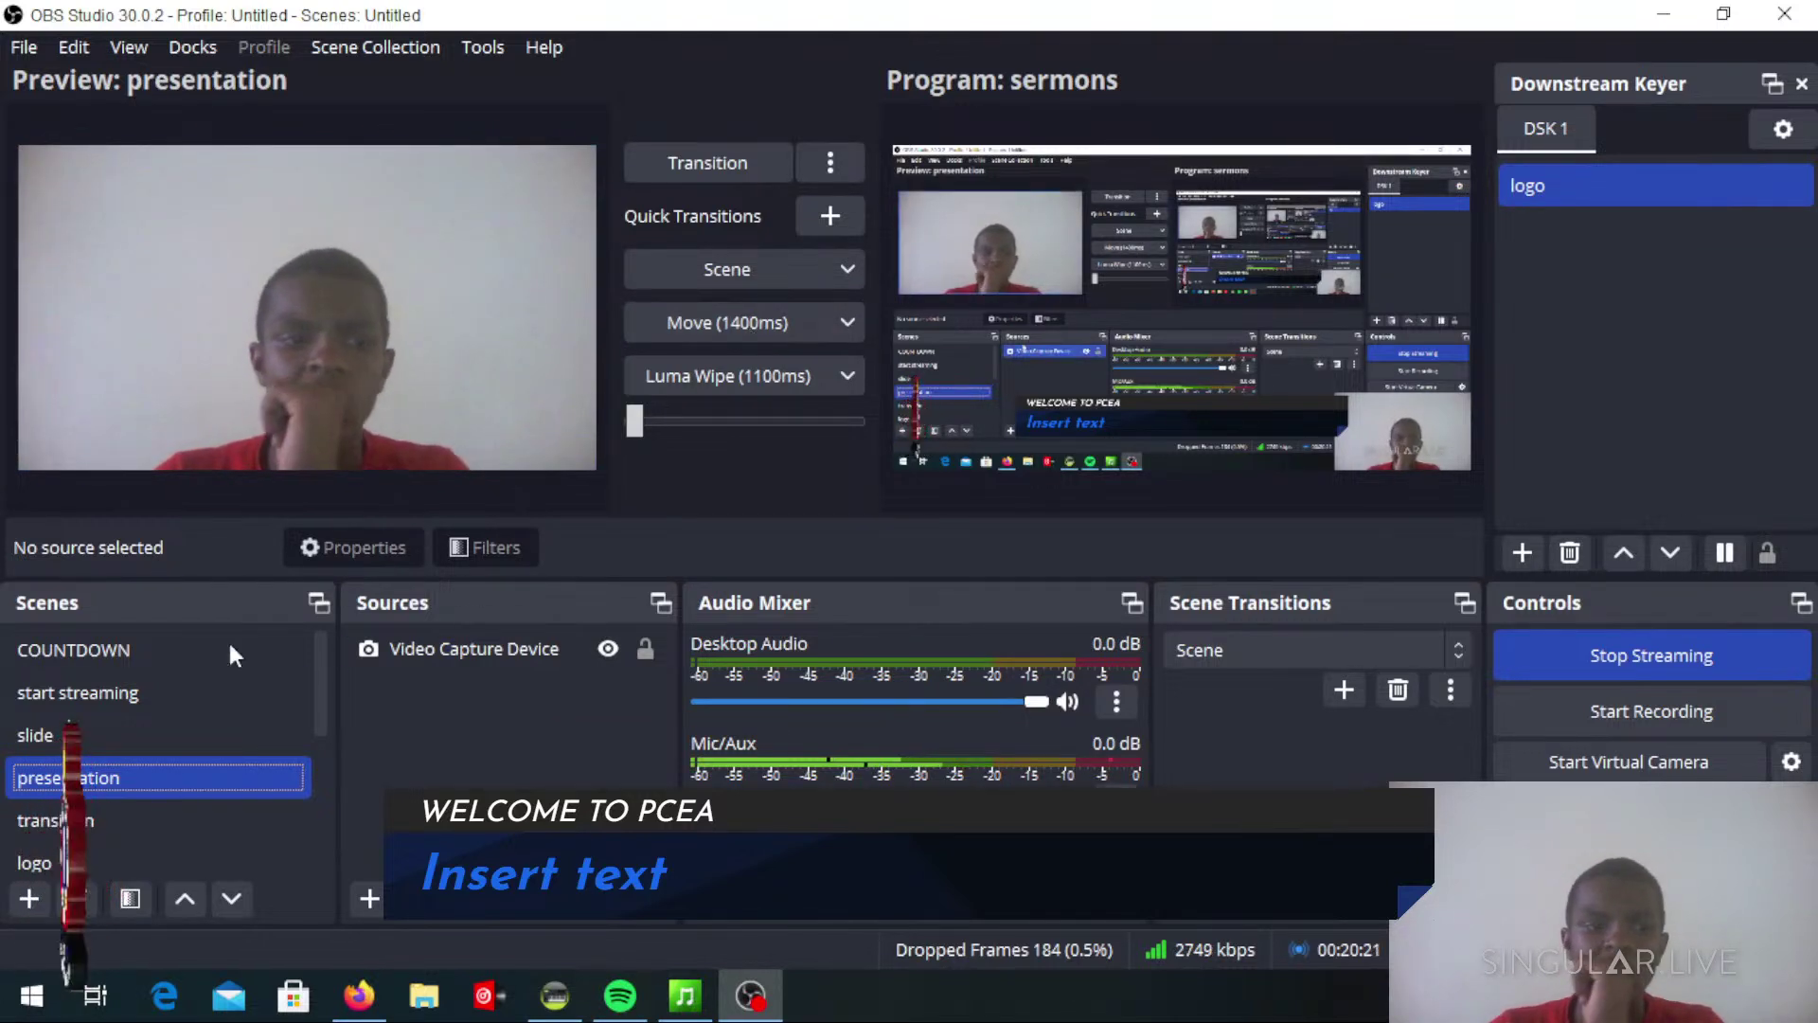
scroll(114, 748, down, 3)
click(95, 781)
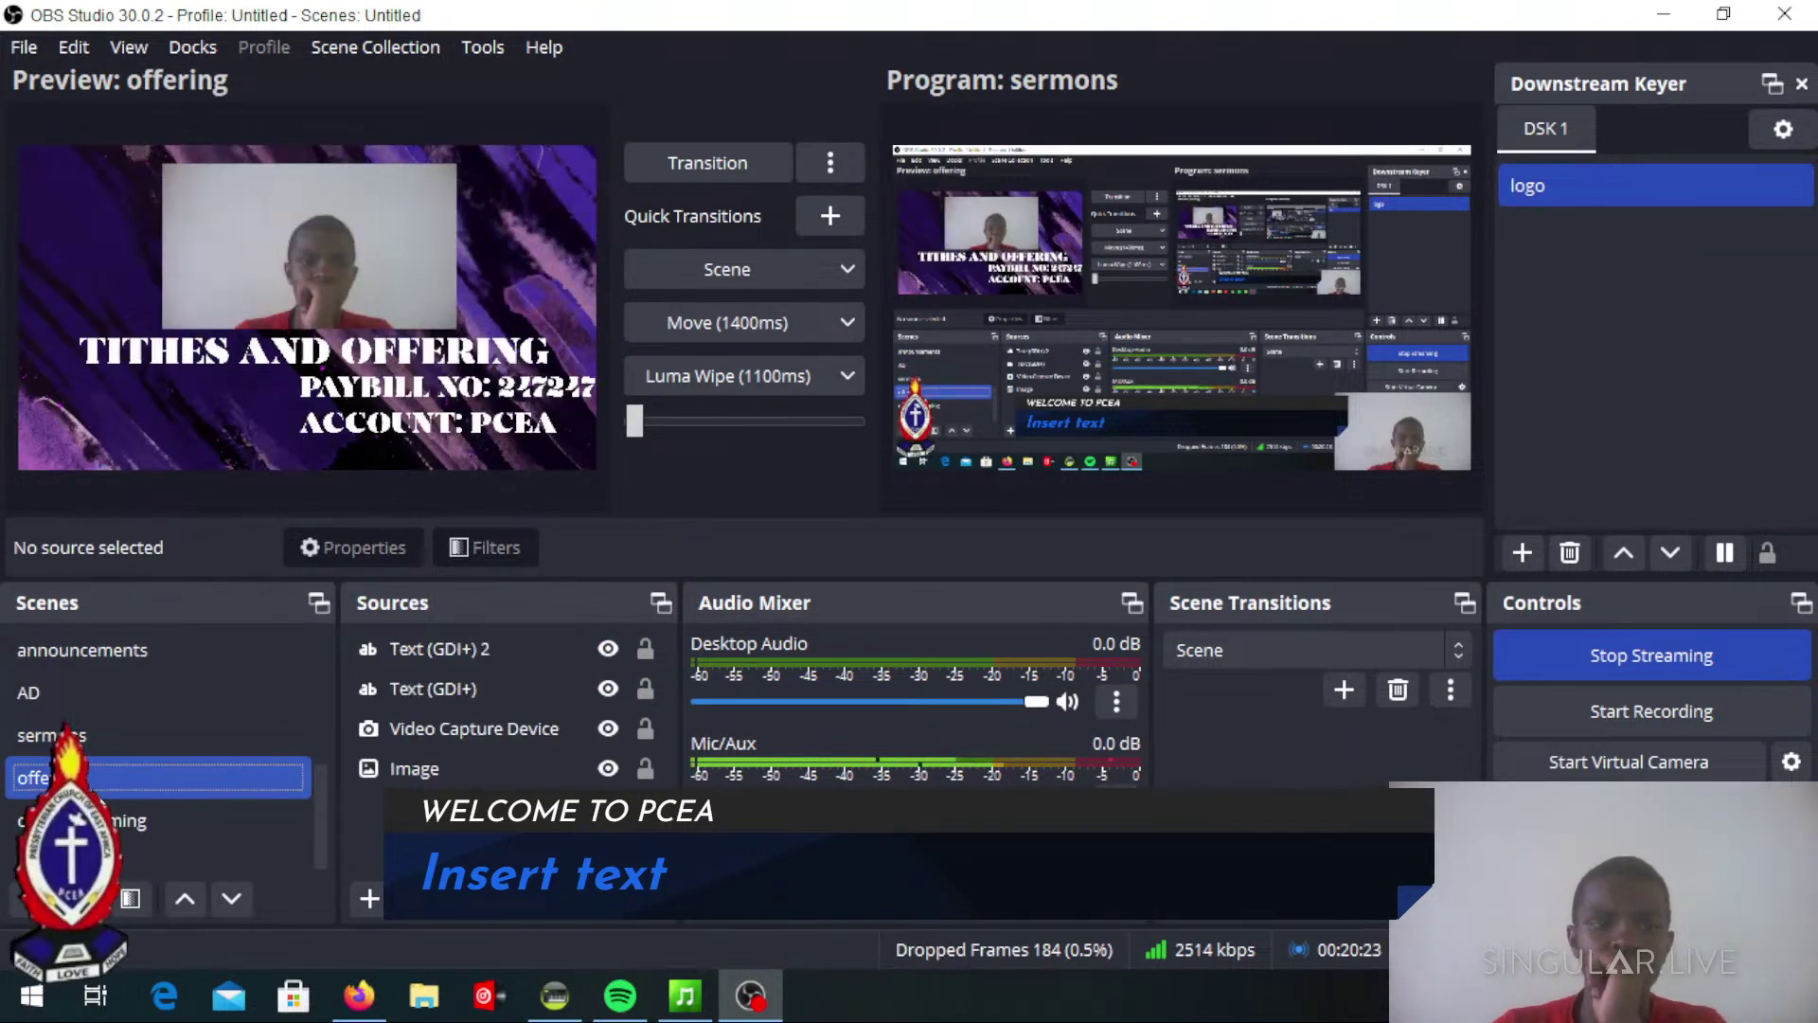
click(90, 738)
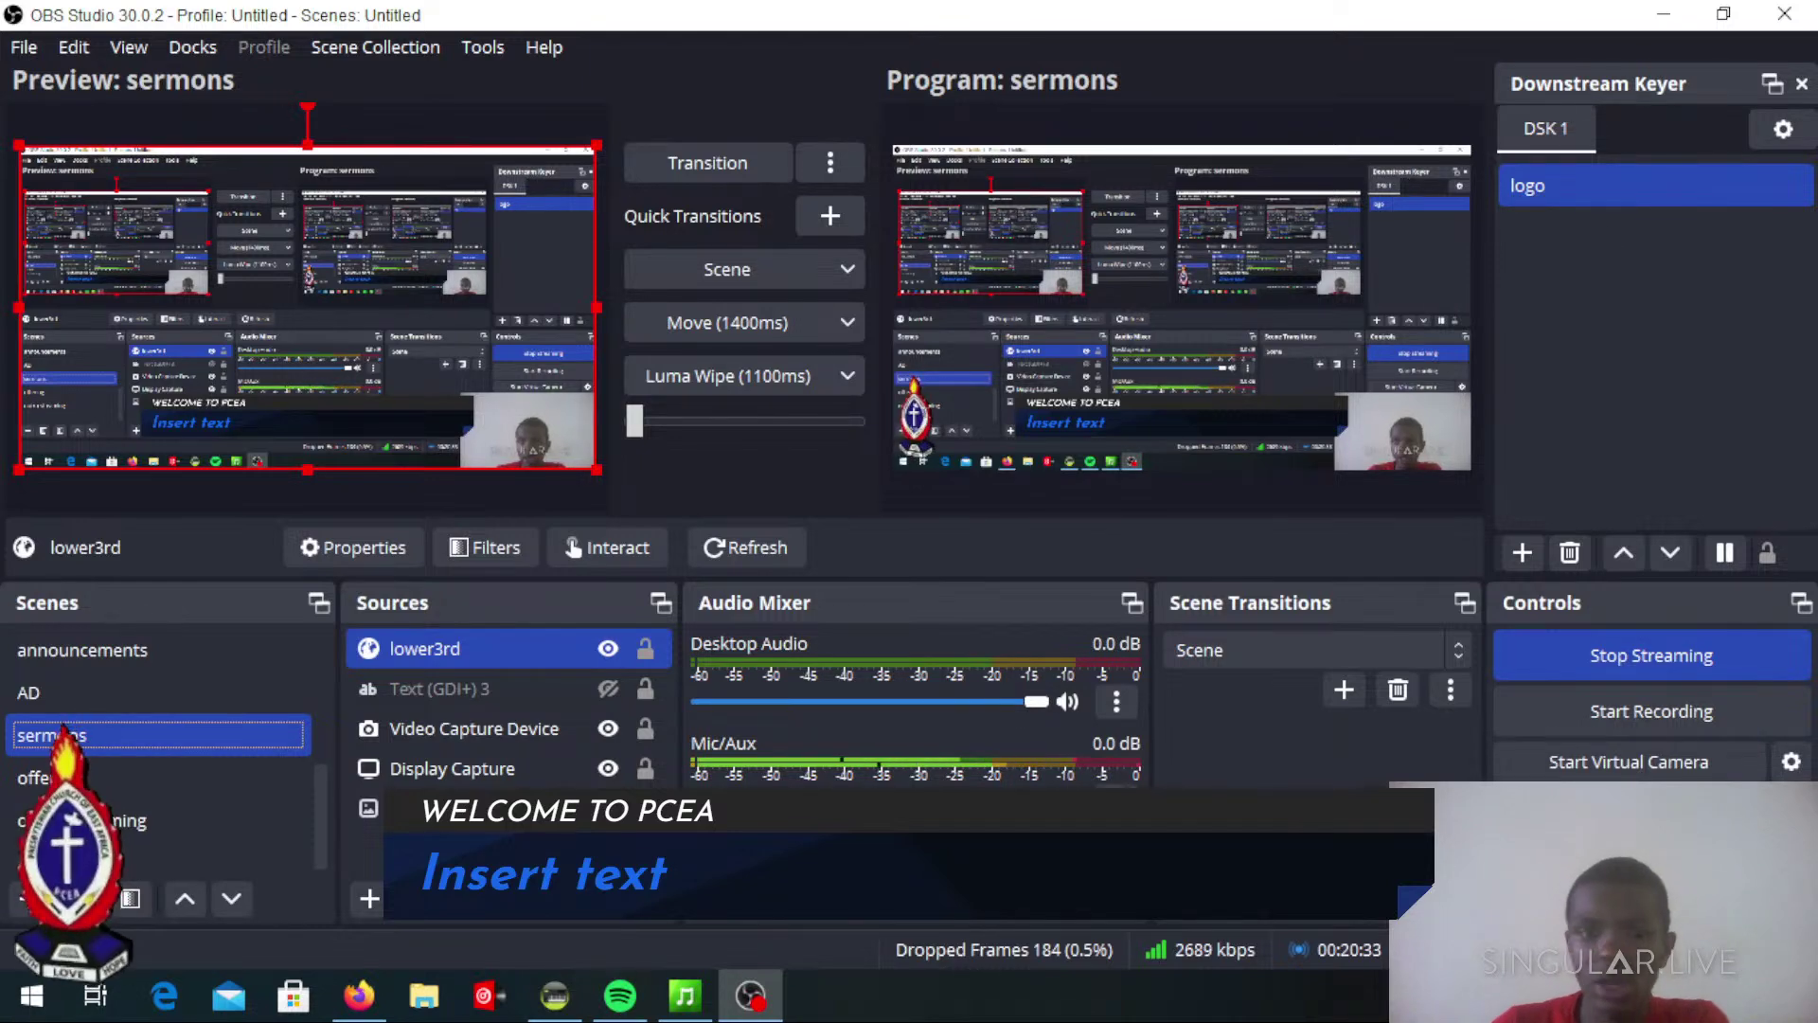
Switch to the browser and search the web in a new tab for "ocs plugin down stream keyer download"
click(762, 1012)
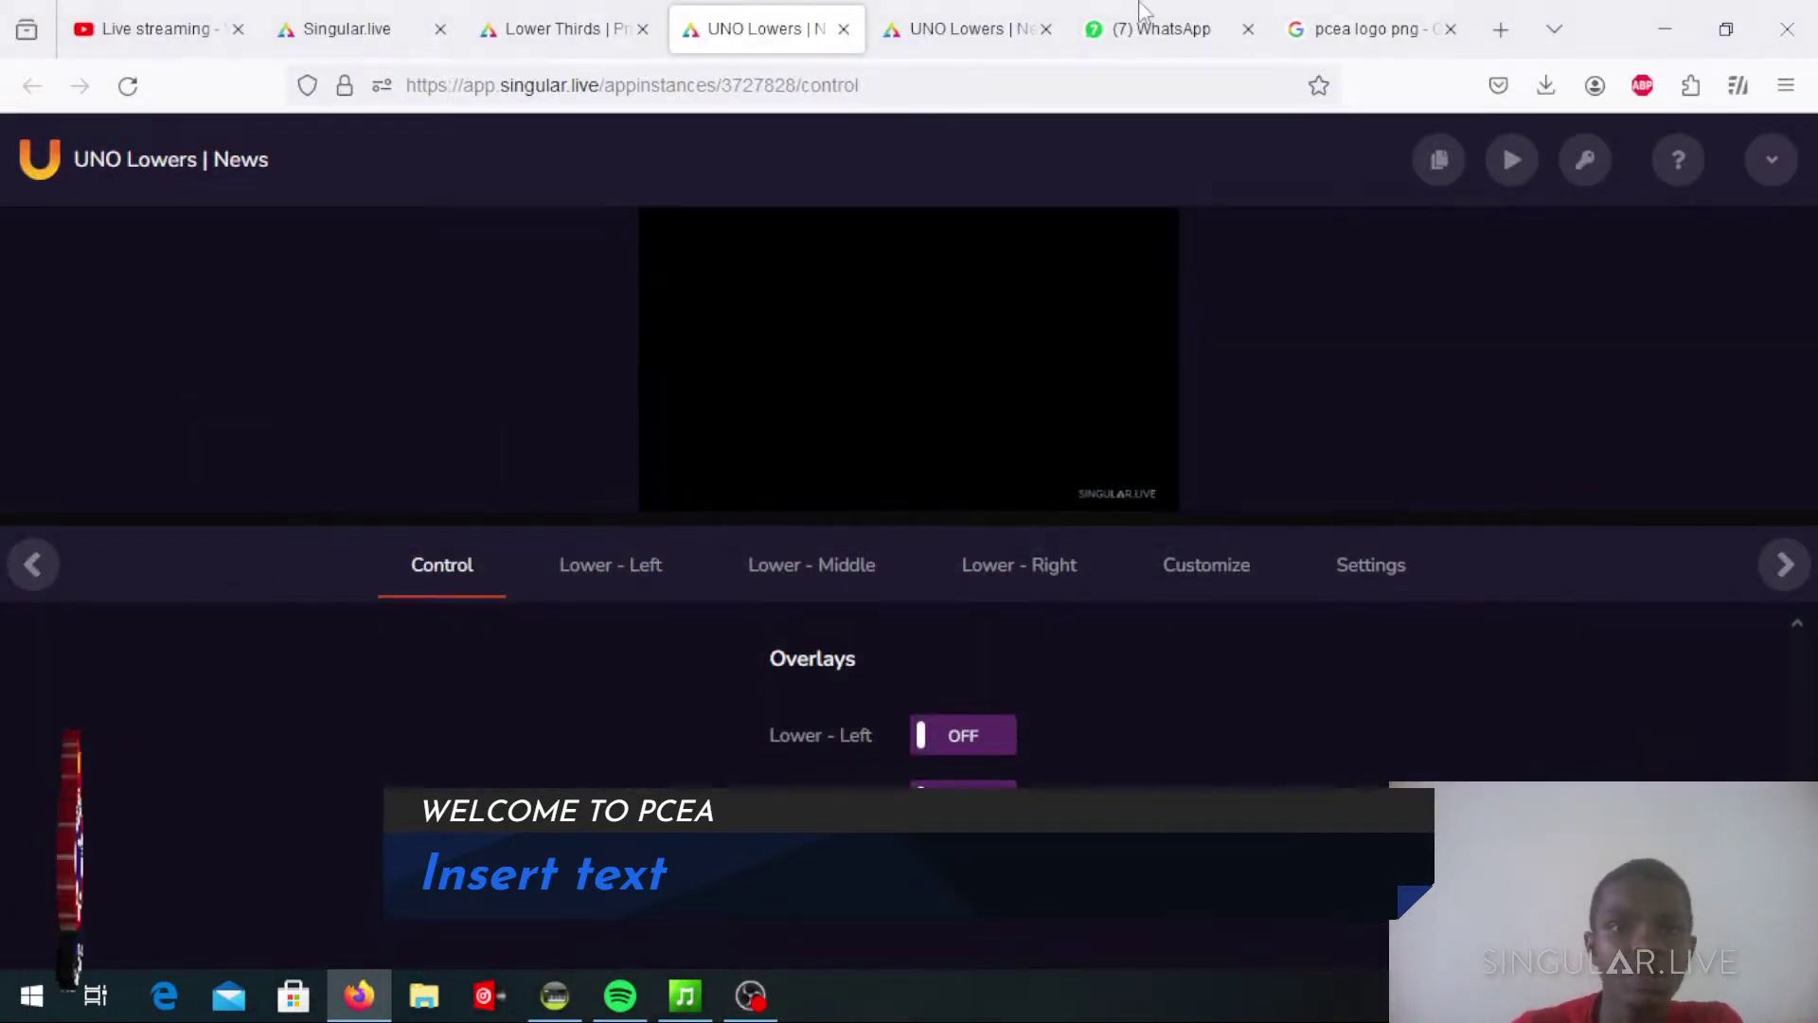
click(1500, 30)
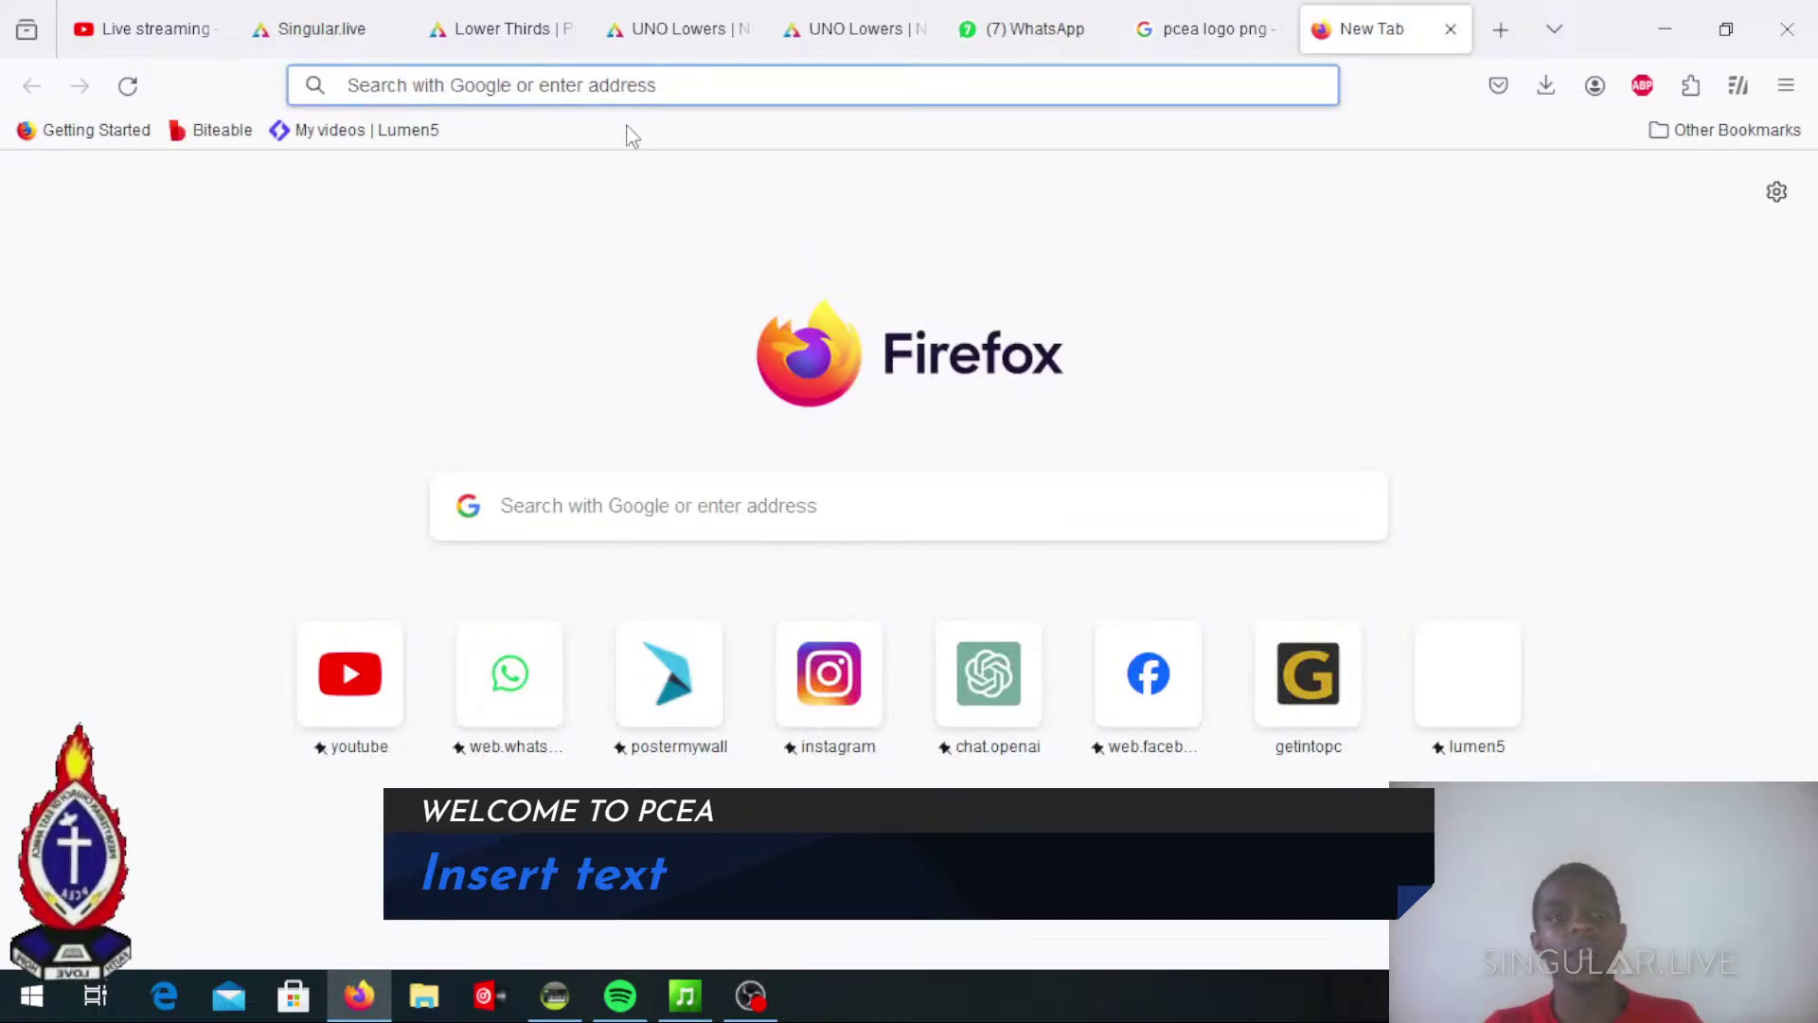
click(784, 99)
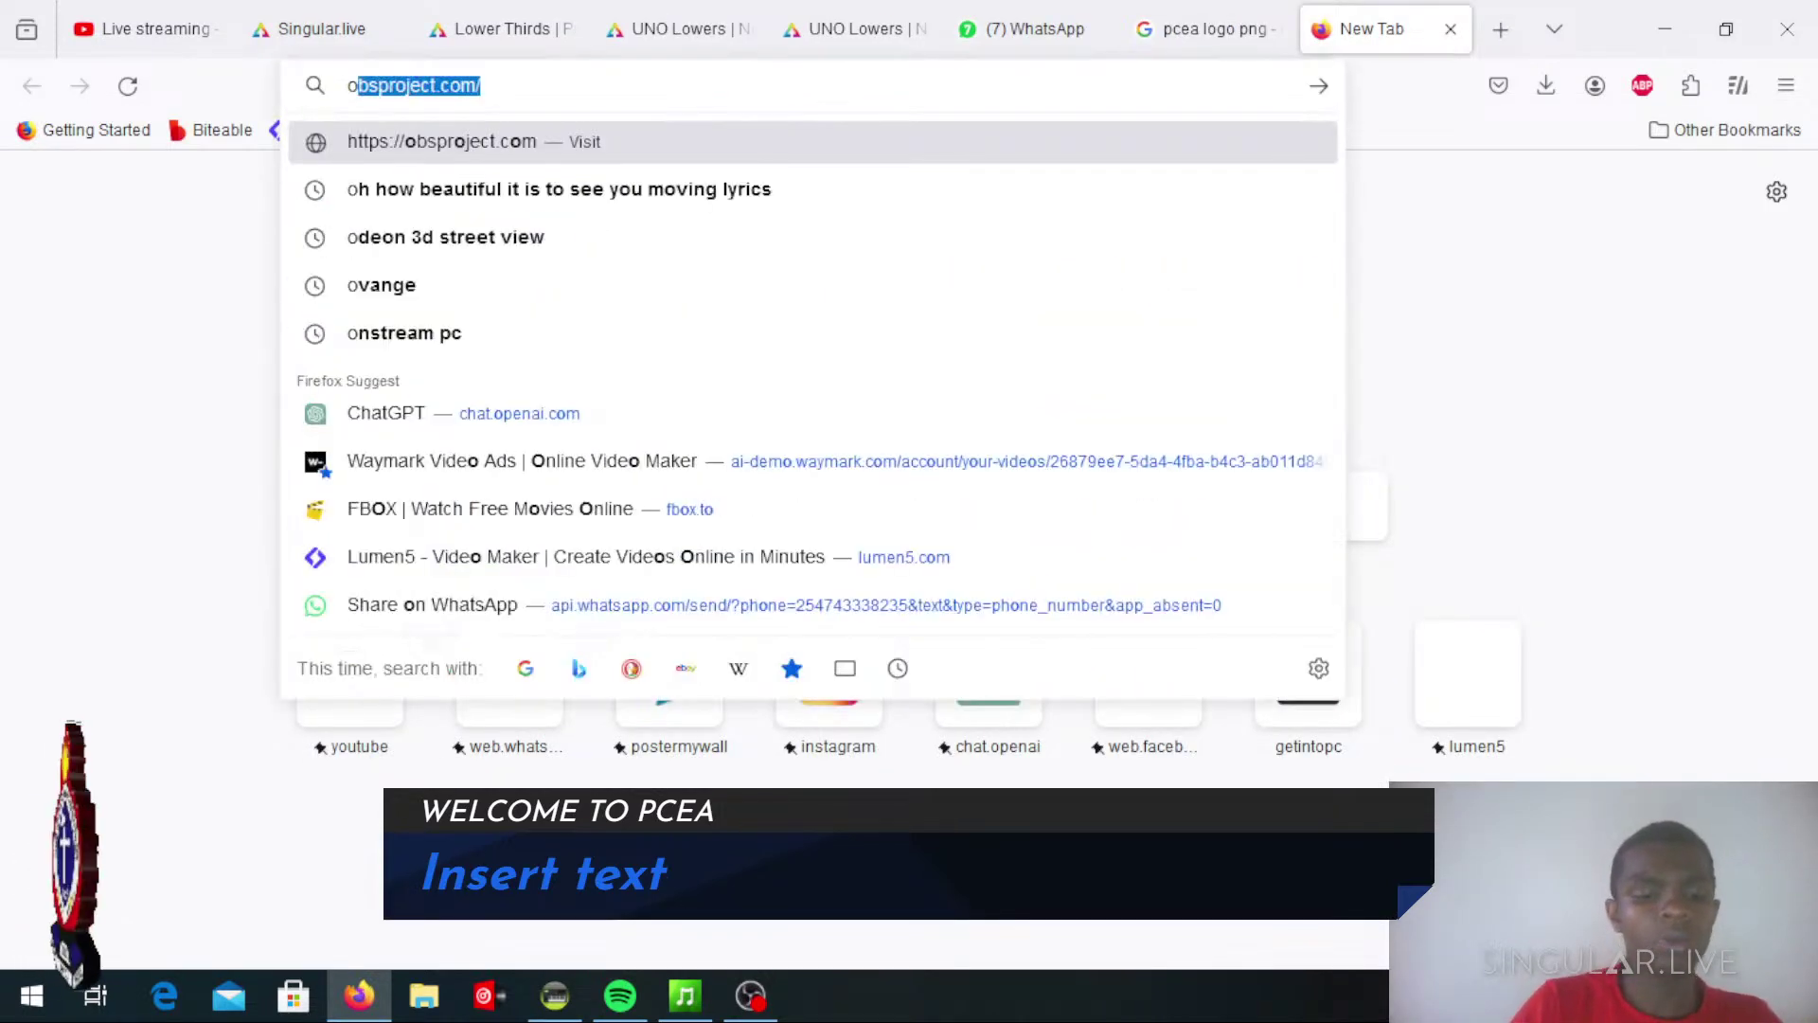
text(ocg)
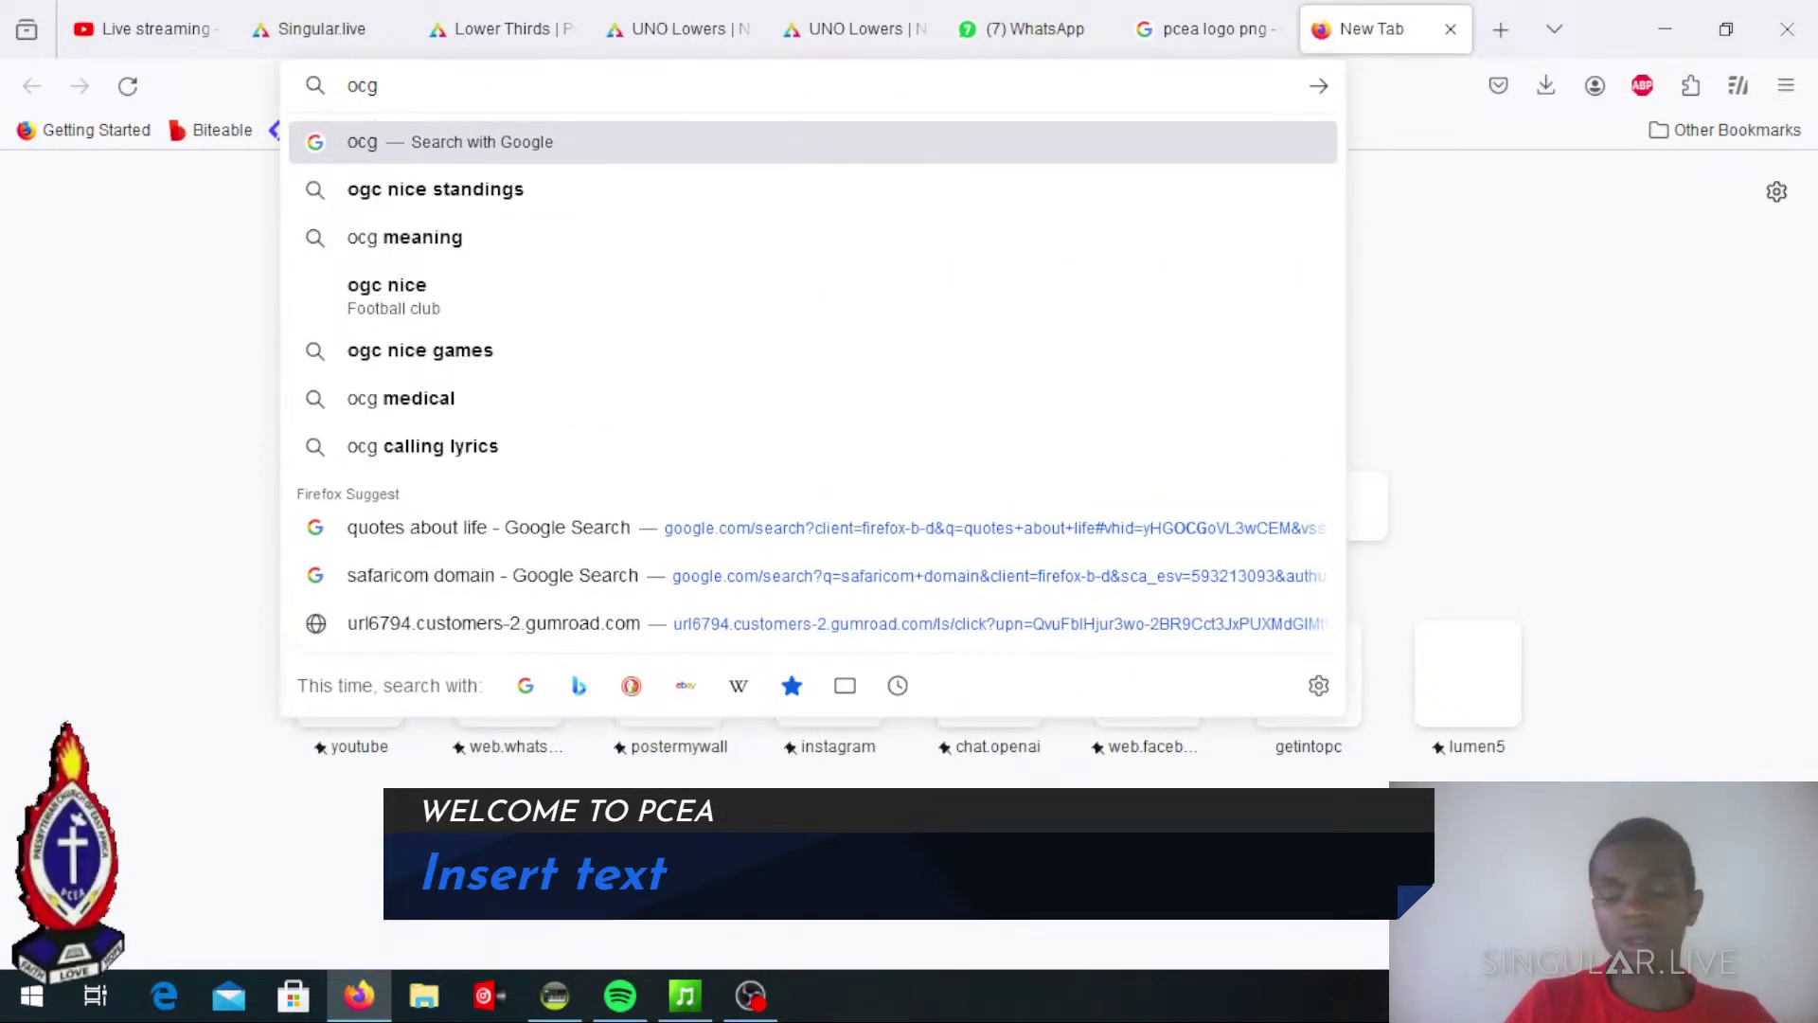
key(BackSpace)
text(s plu)
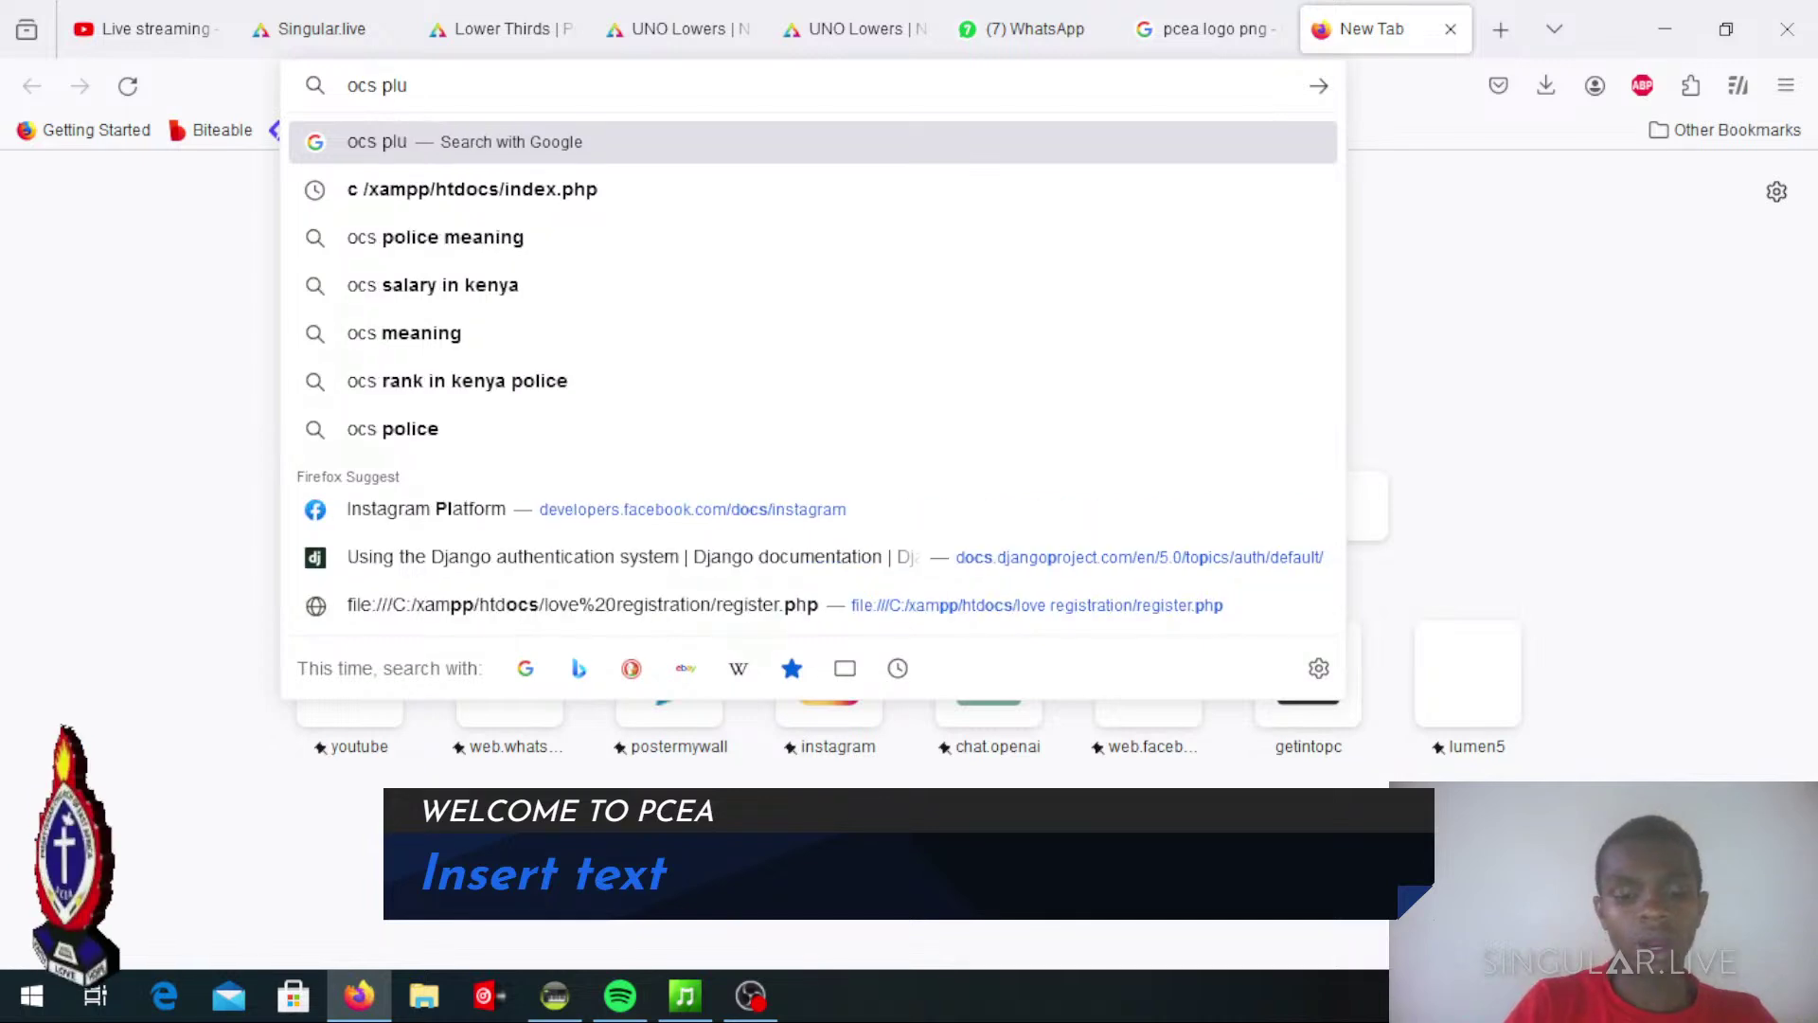
text(gin down st)
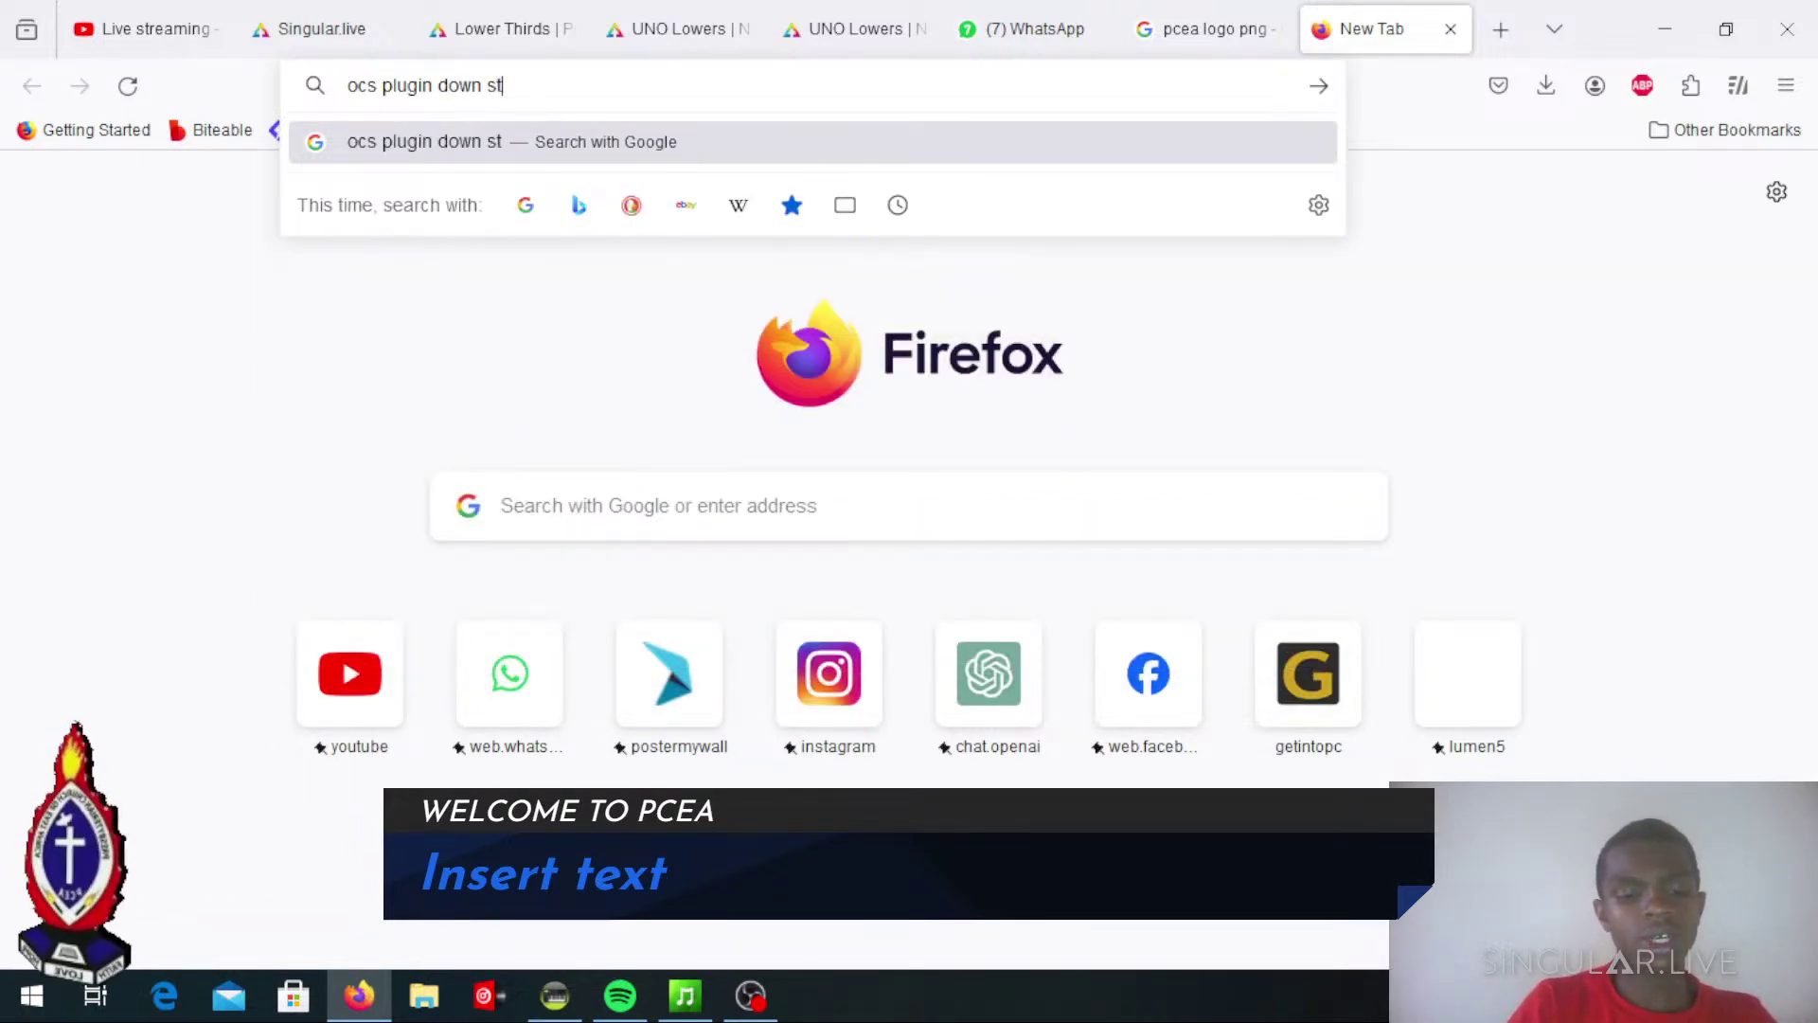
text(ream keye)
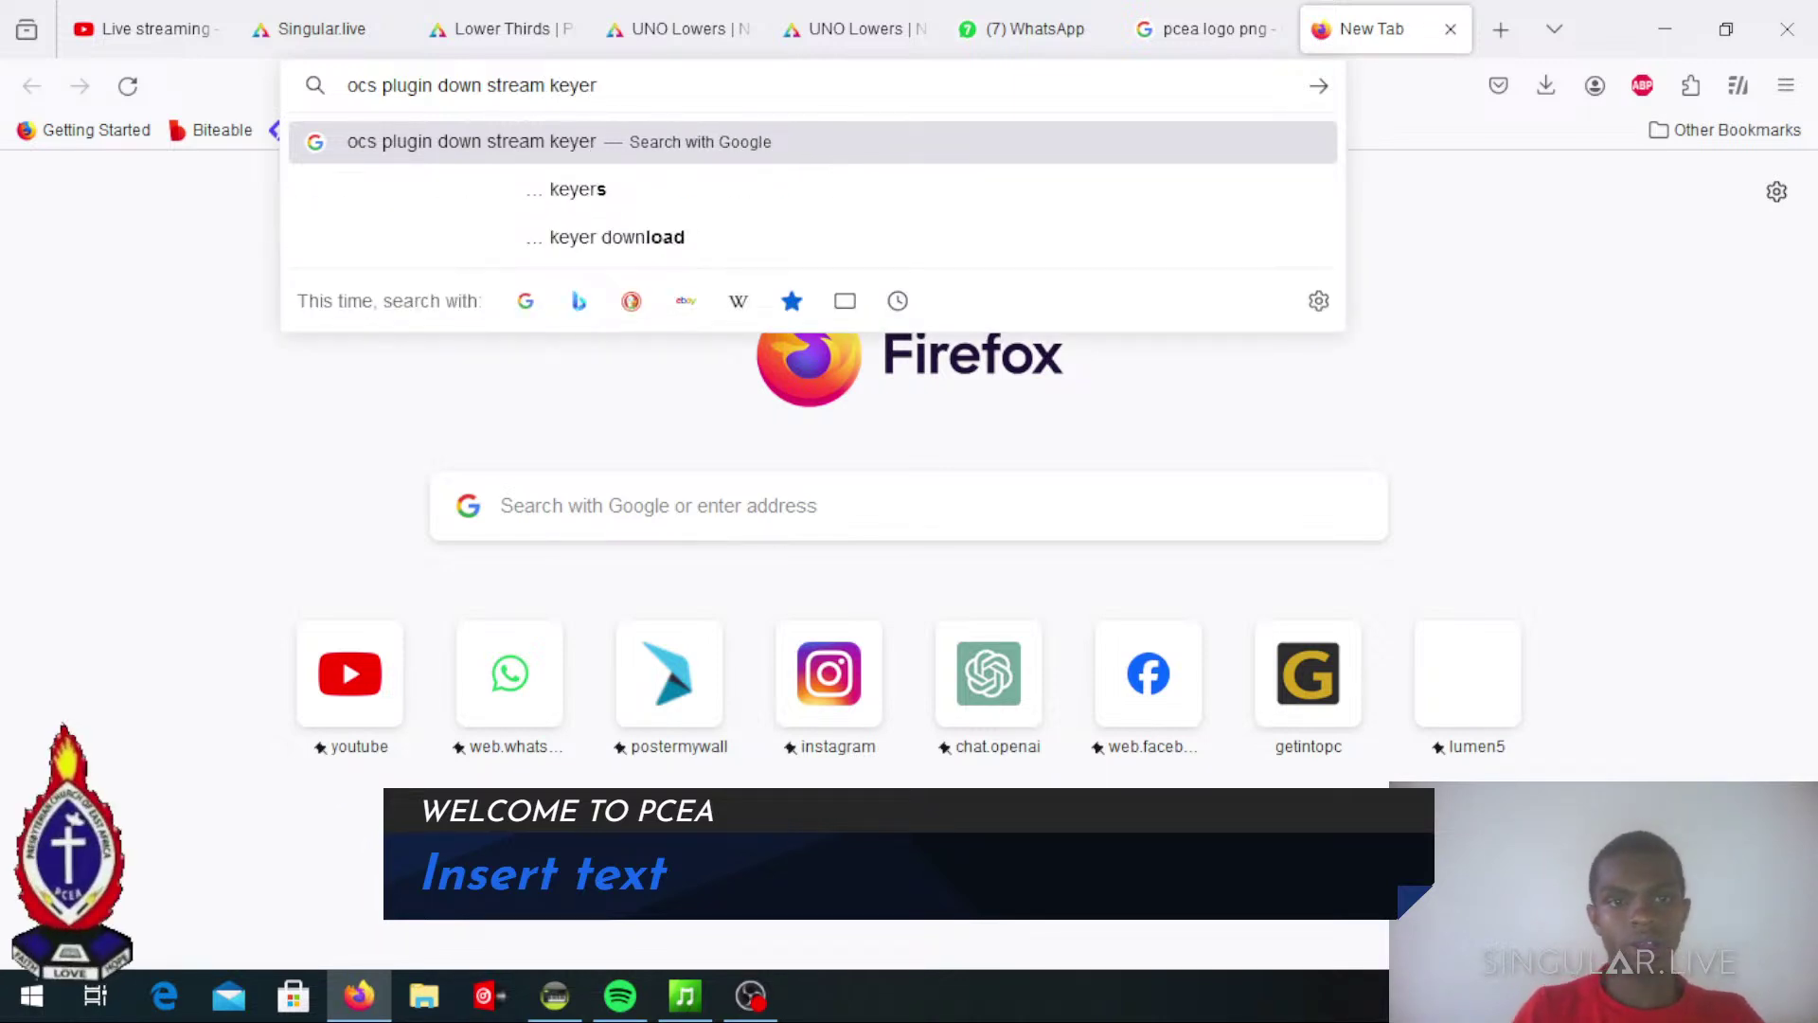
text(r)
click(637, 244)
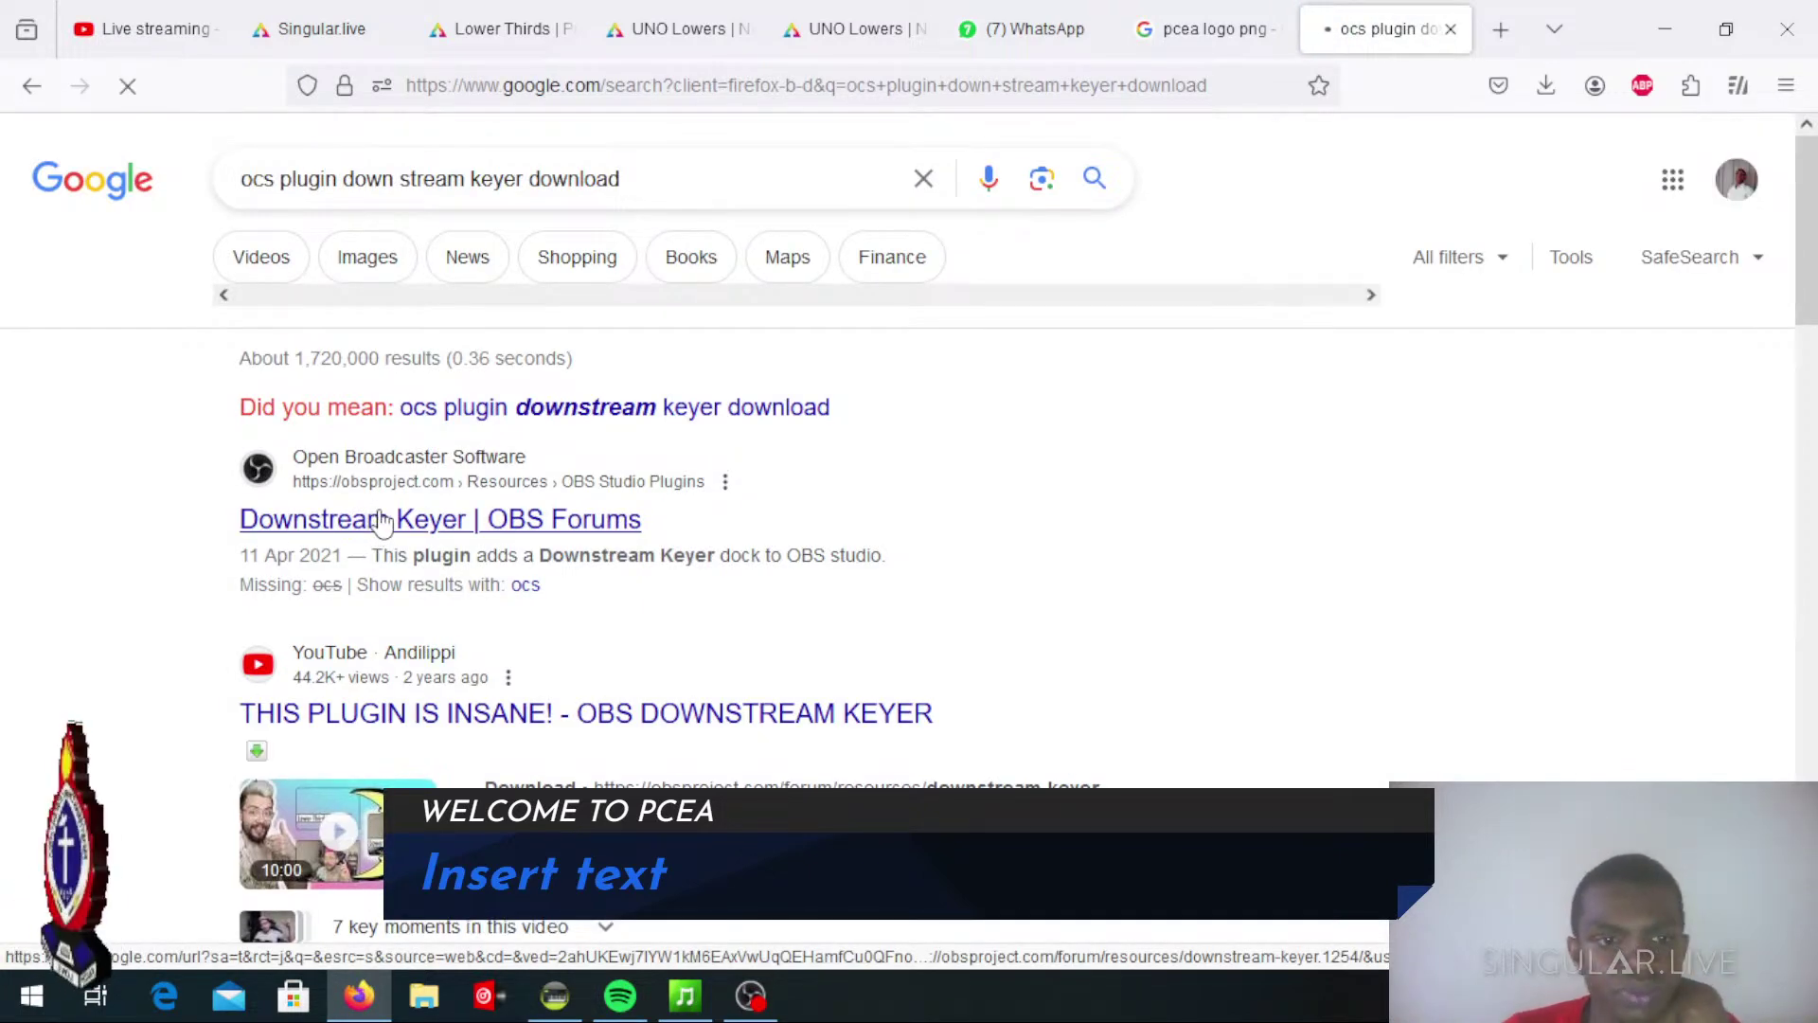
Open the Downstream Keyer page on the OBS Forums and close the pcea logo png search tab
click(410, 522)
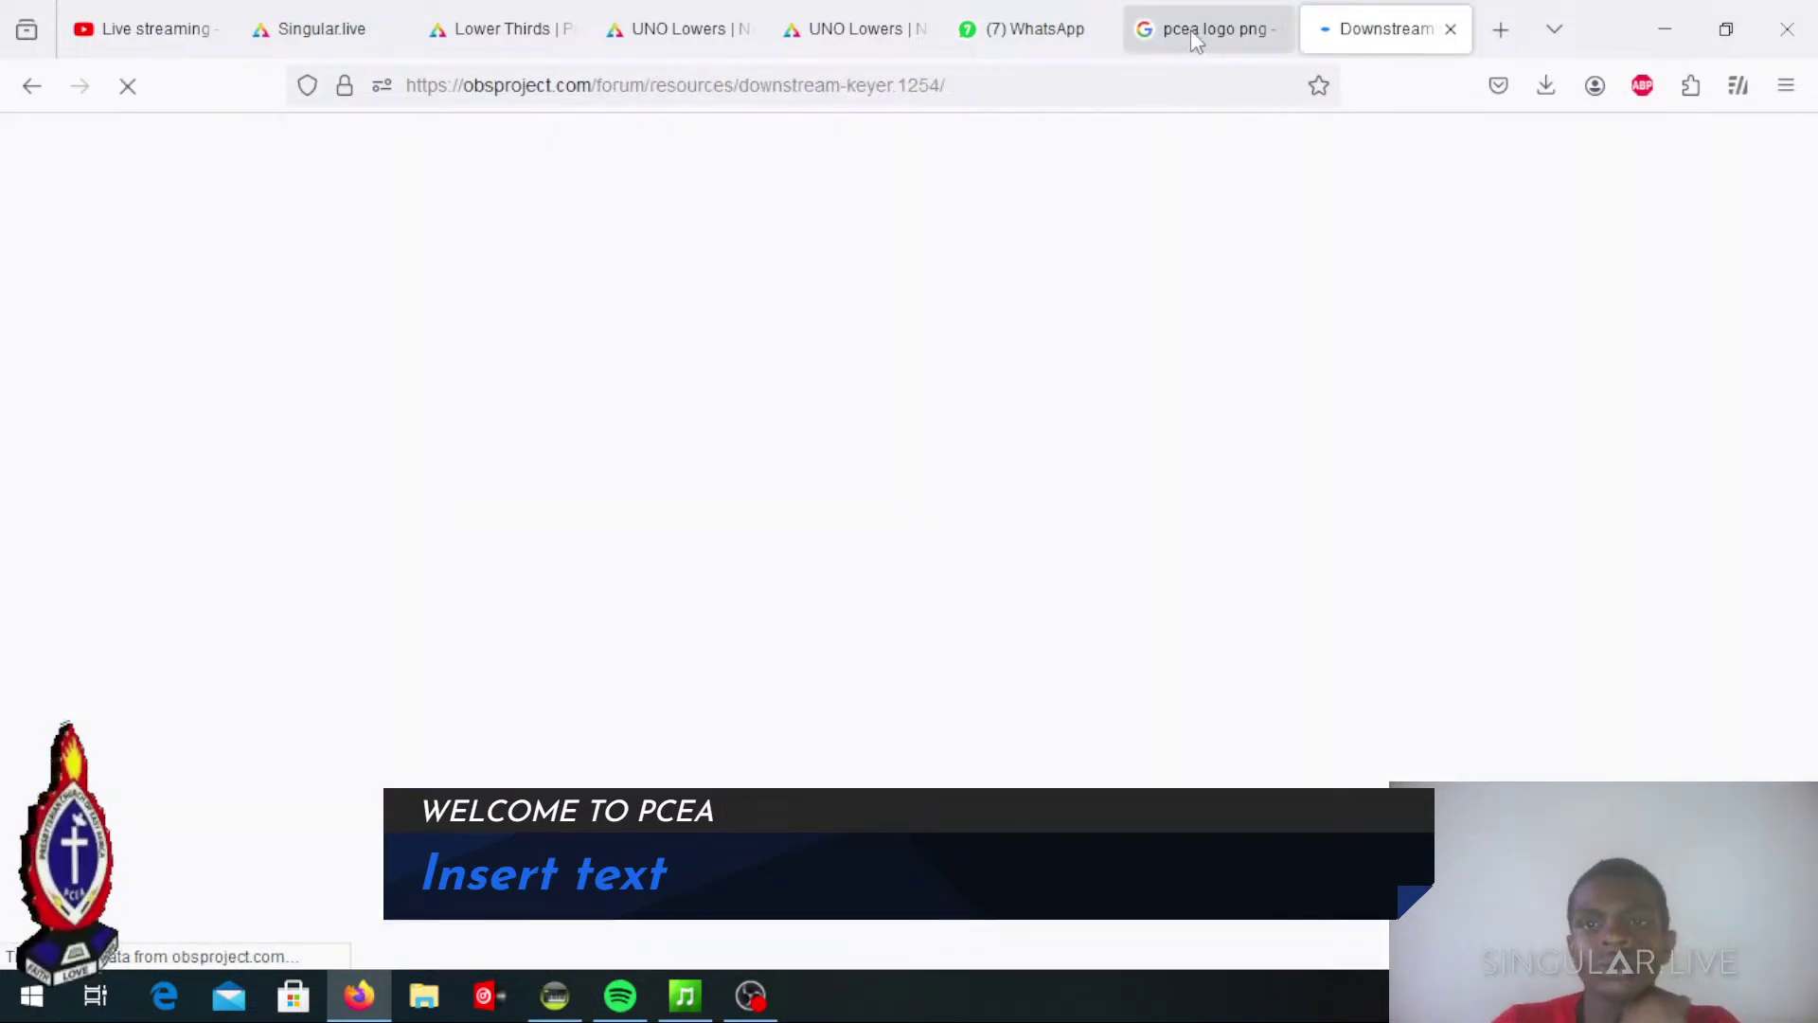
click(1193, 31)
key(ctrl+w)
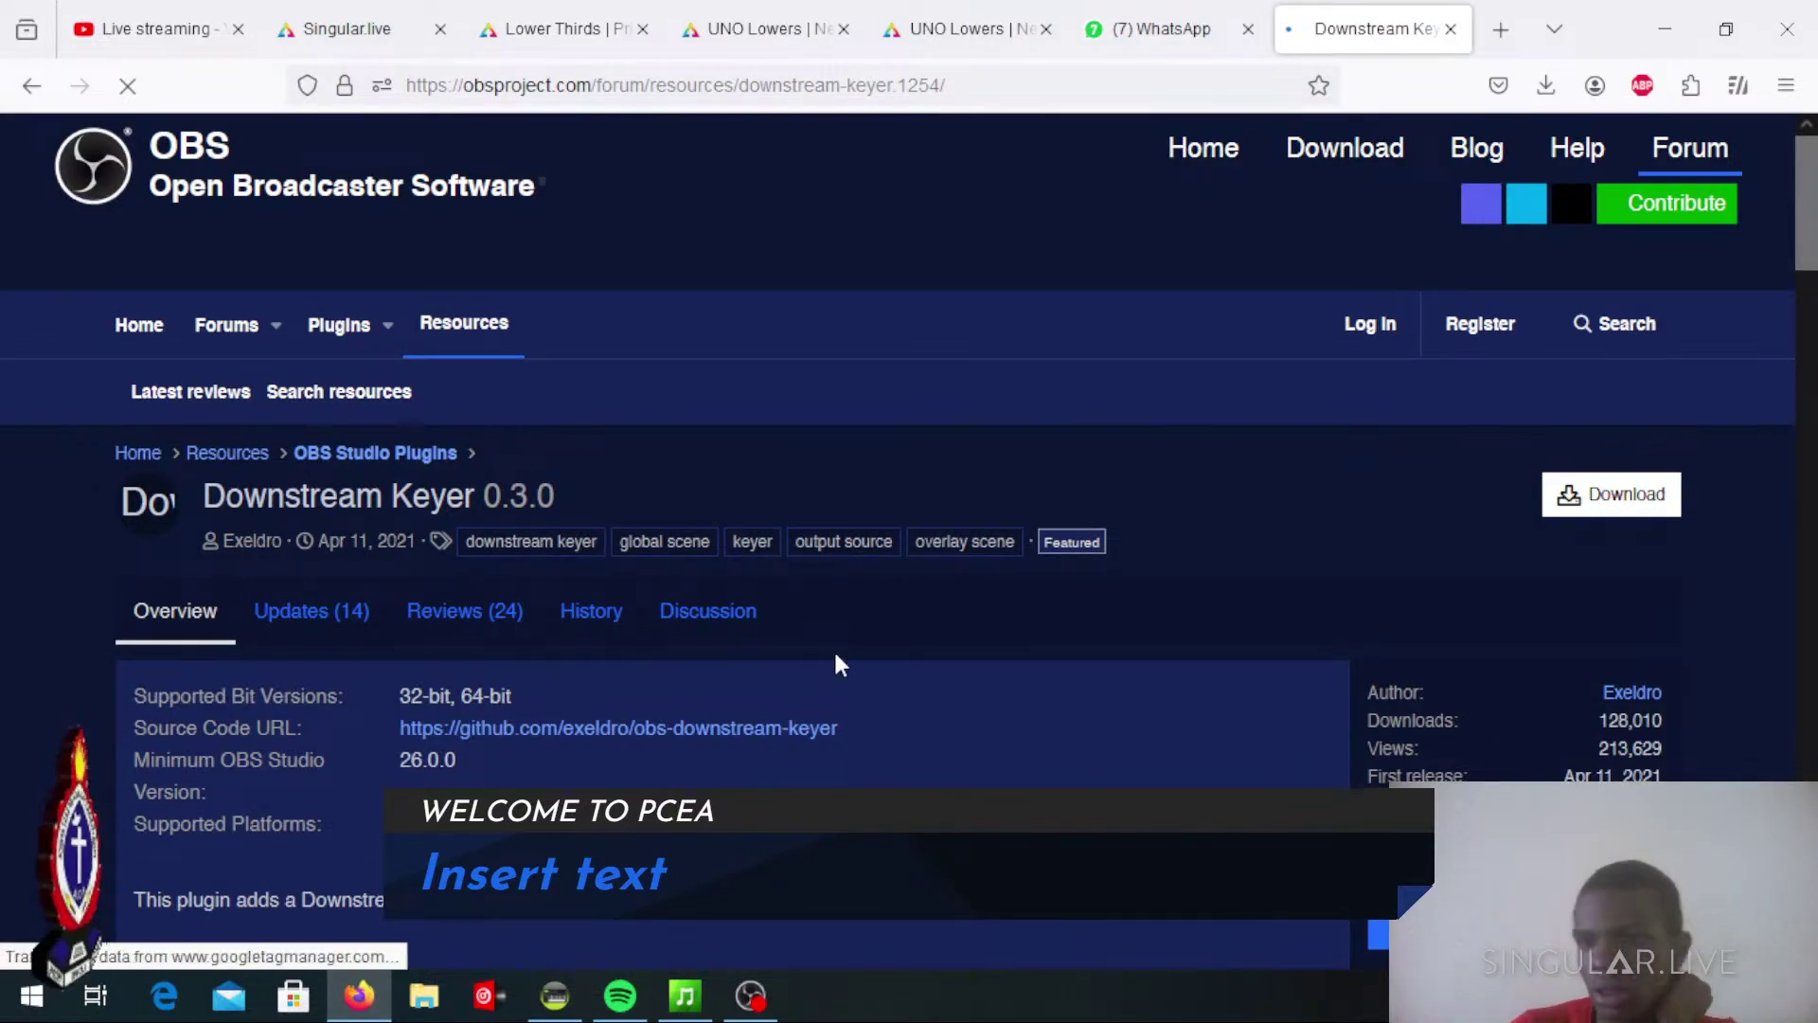
Examine the downloadable files offered for Downstream Keyer 0.3.0, and close the file list without downloading
scroll(834, 652, down, 3)
scroll(833, 653, up, 3)
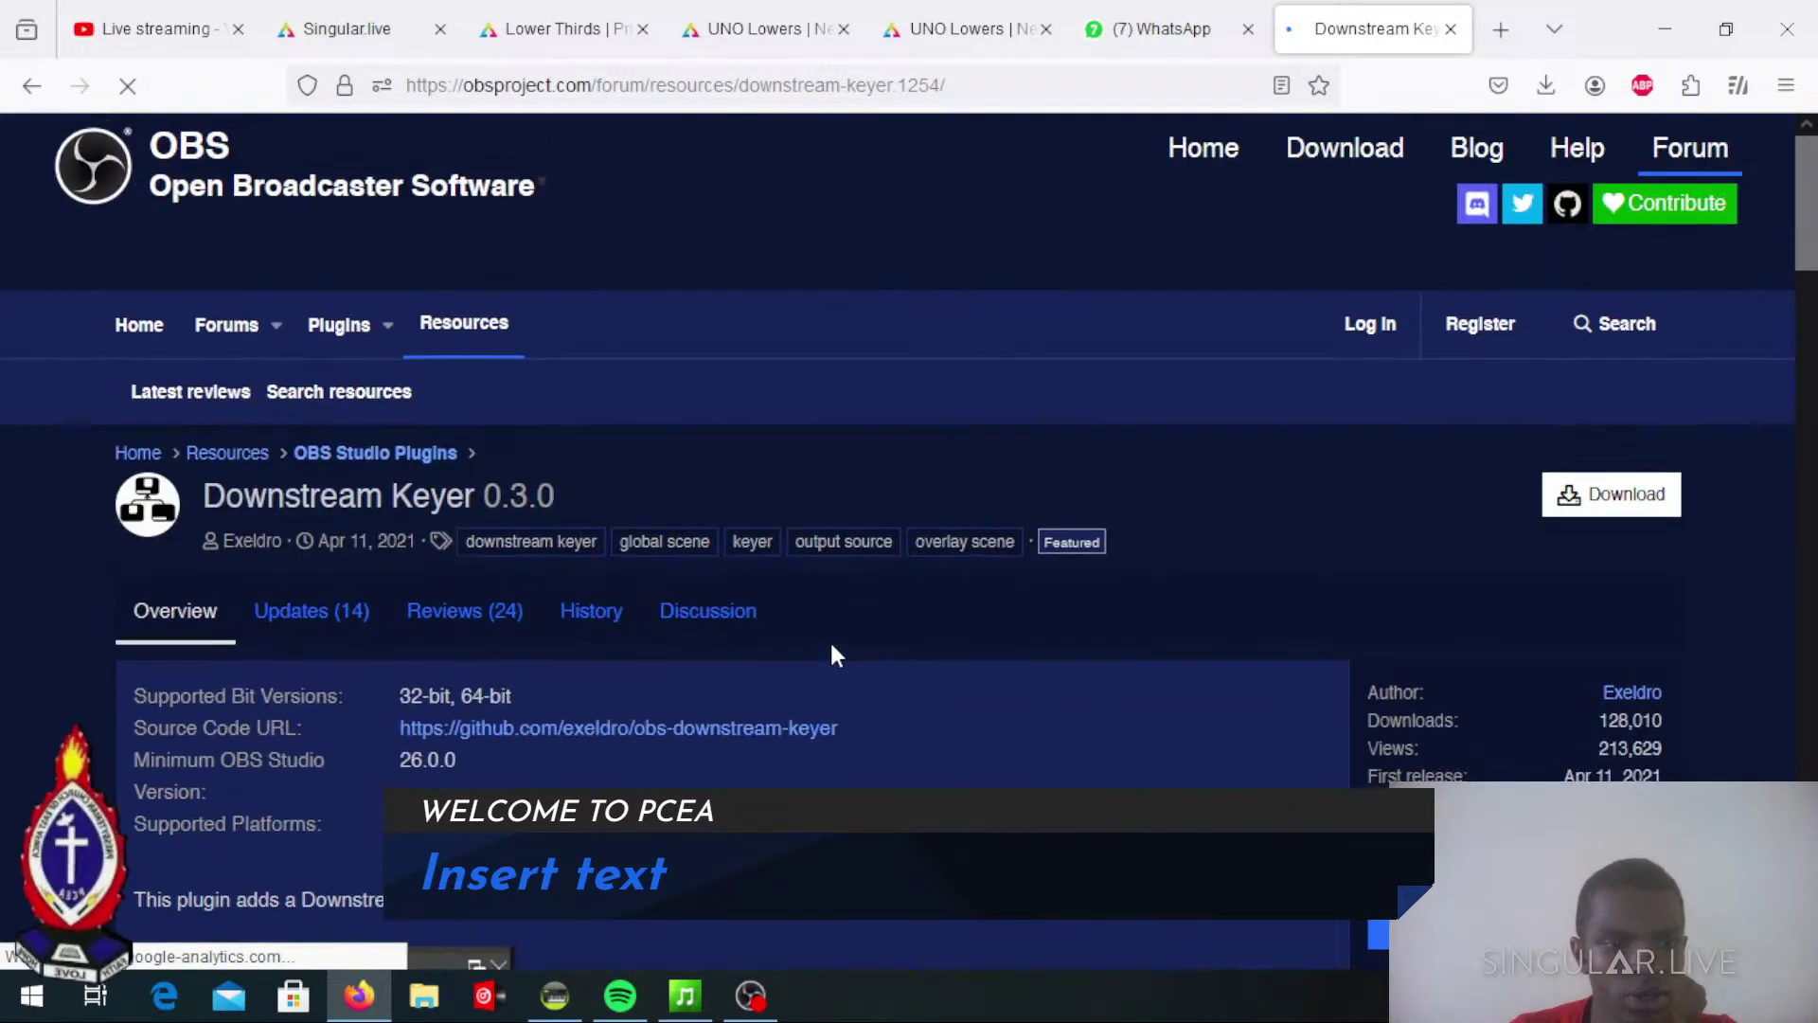
click(1600, 500)
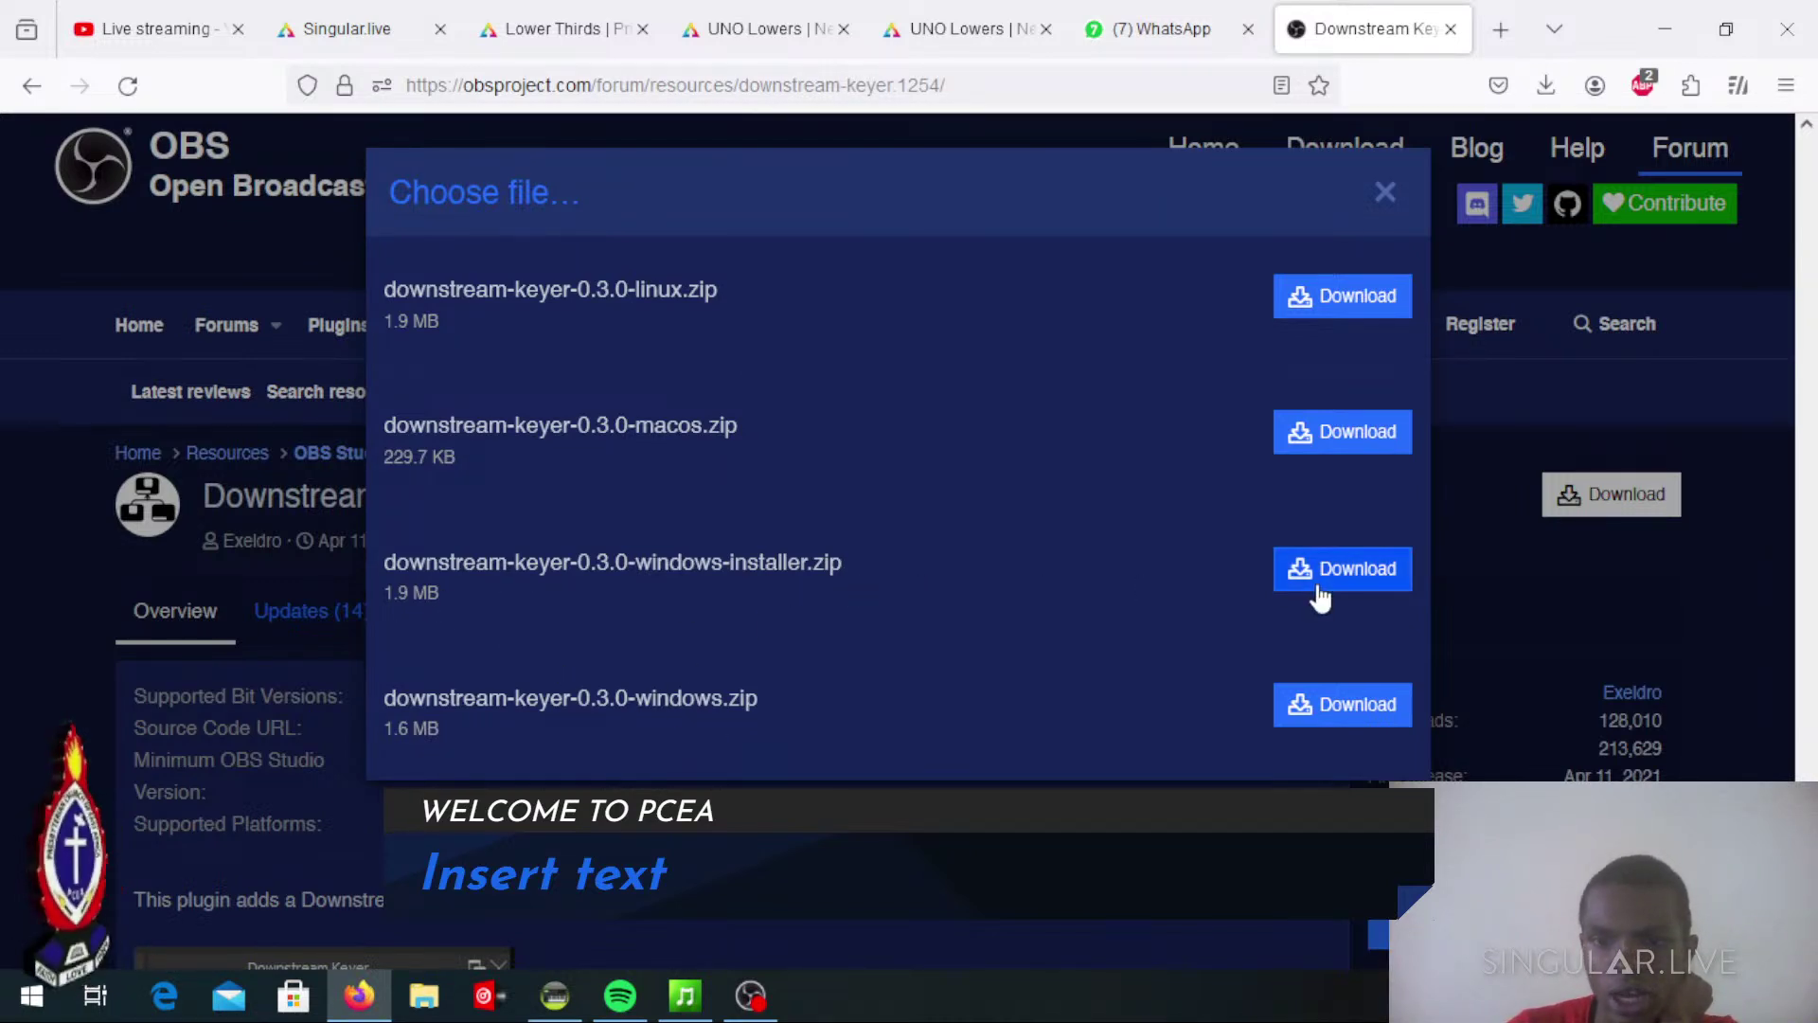
click(1555, 538)
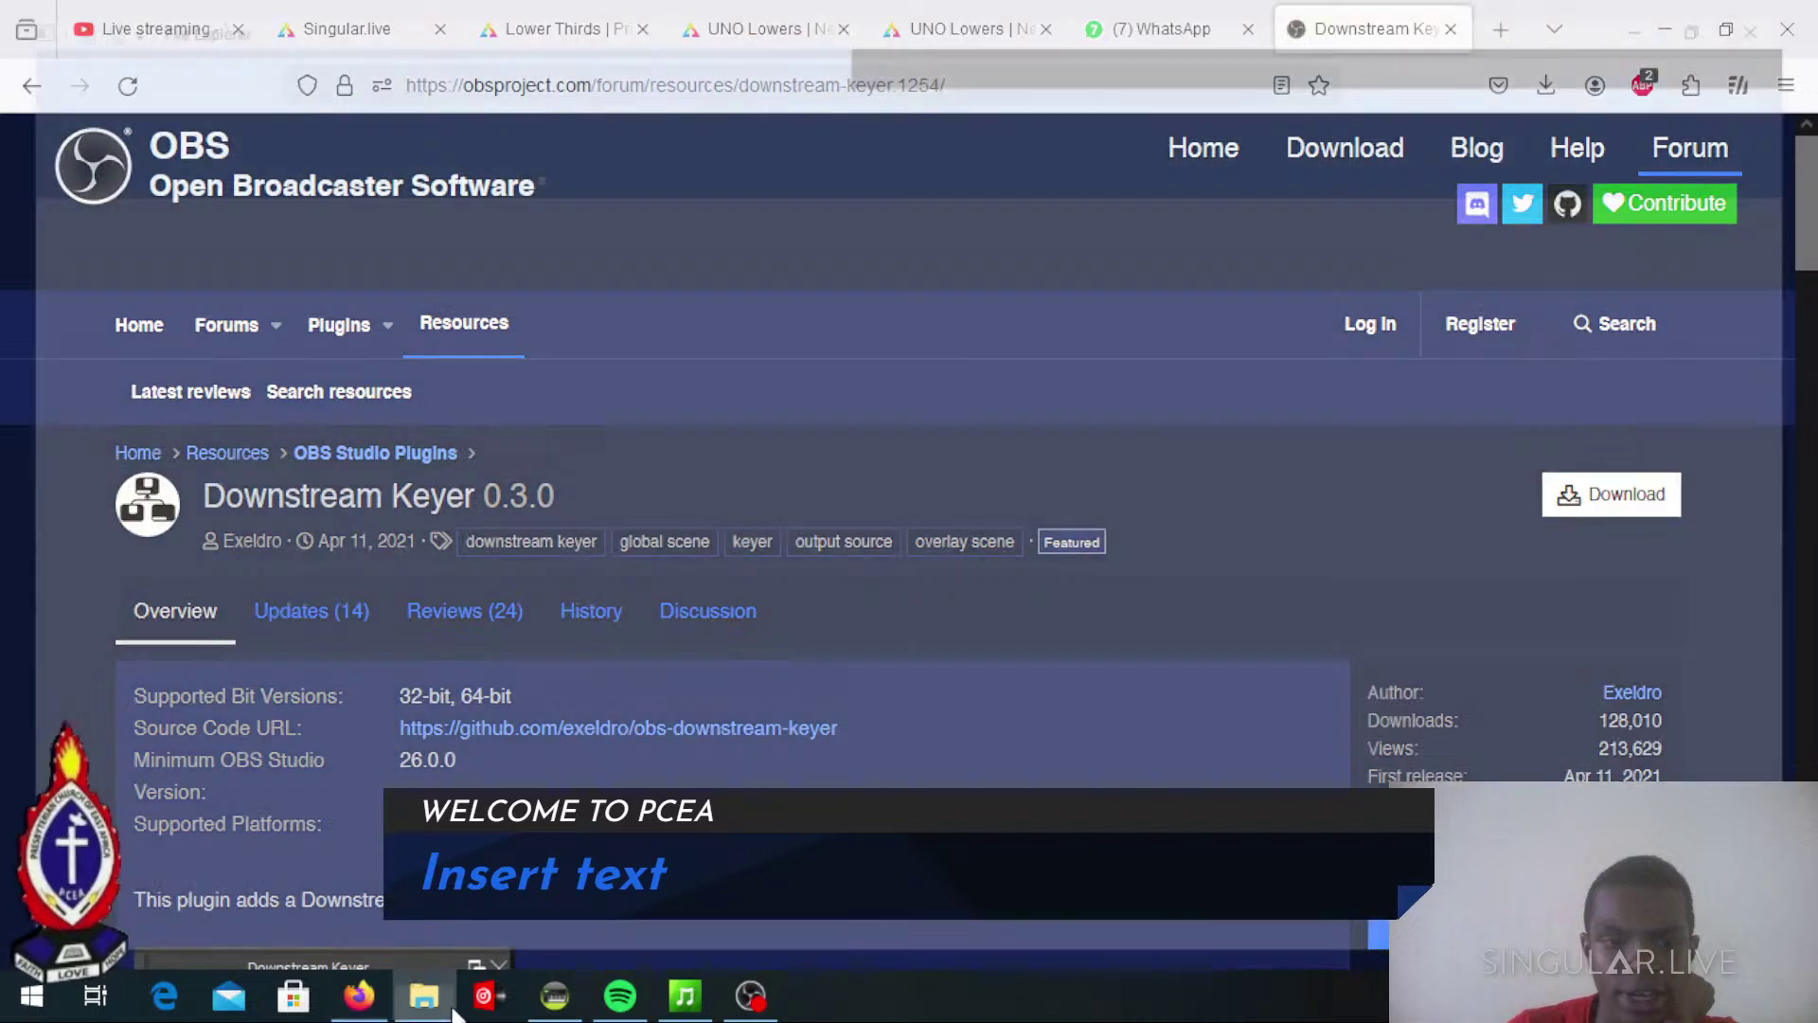
Open the obs folder on Local Disk (F:) in File Explorer and select the downstream-keyer-installer application there
click(423, 995)
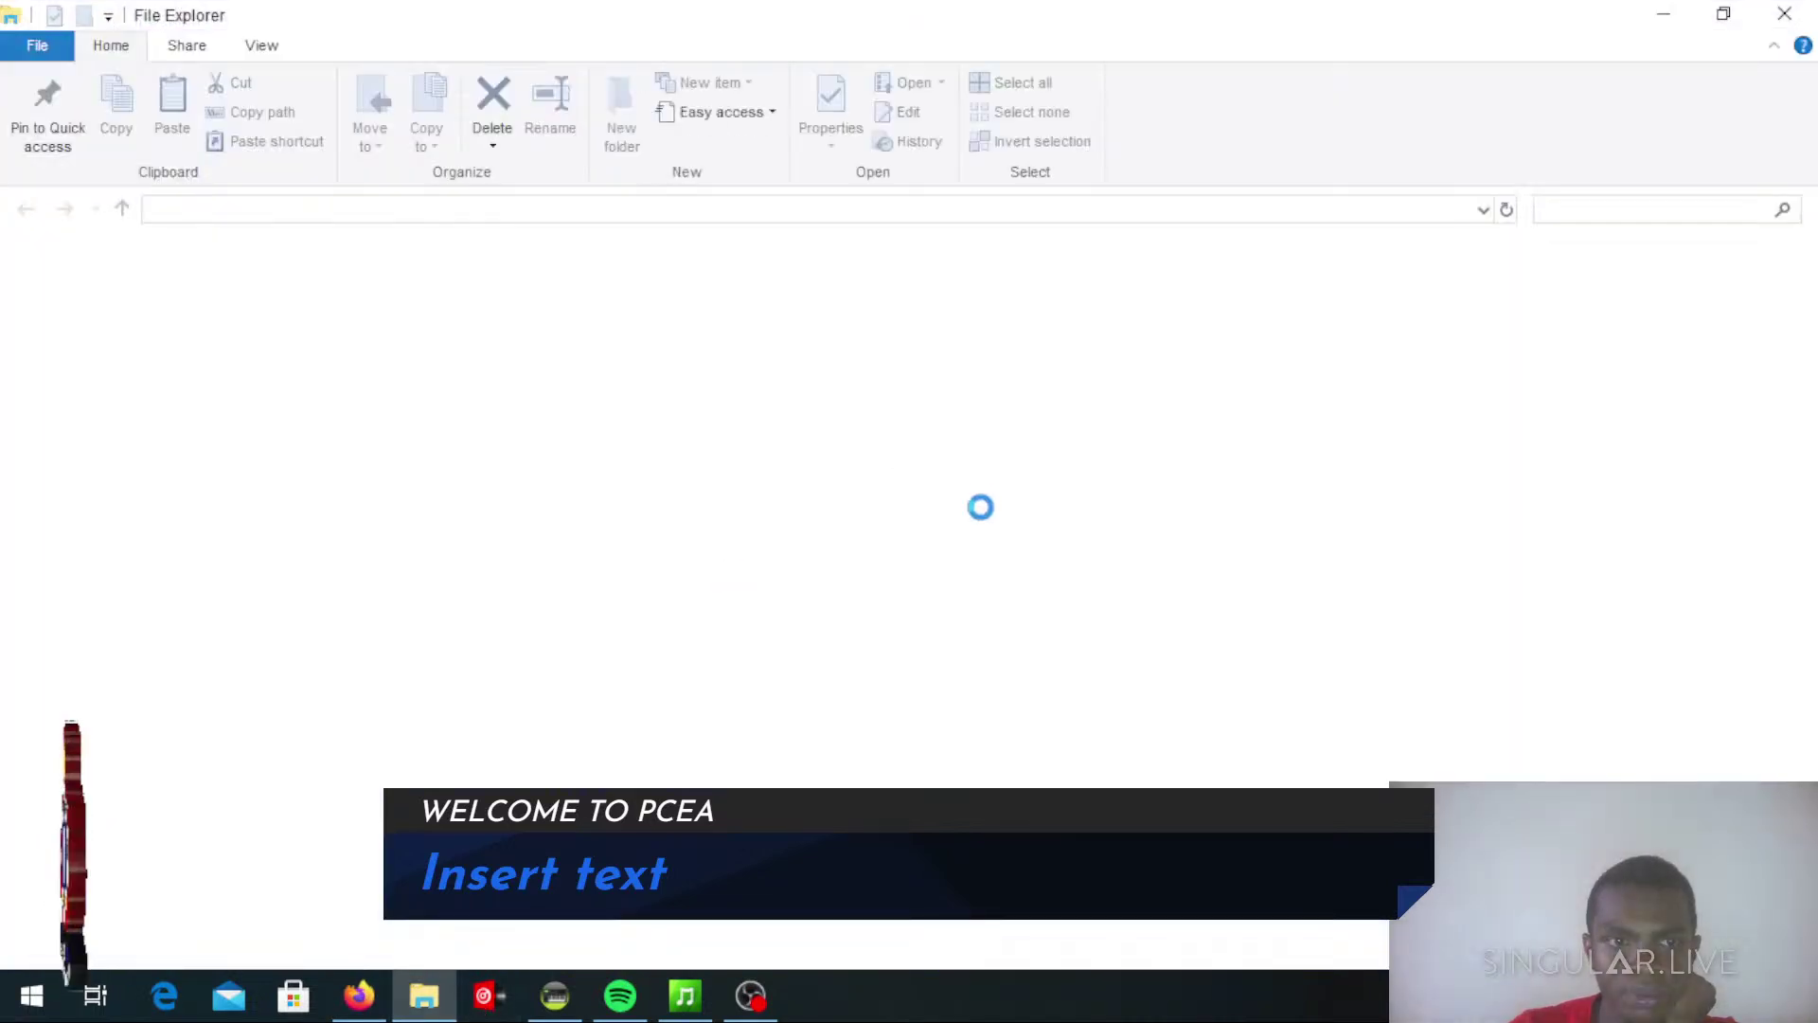
scroll(95, 516, down, 1)
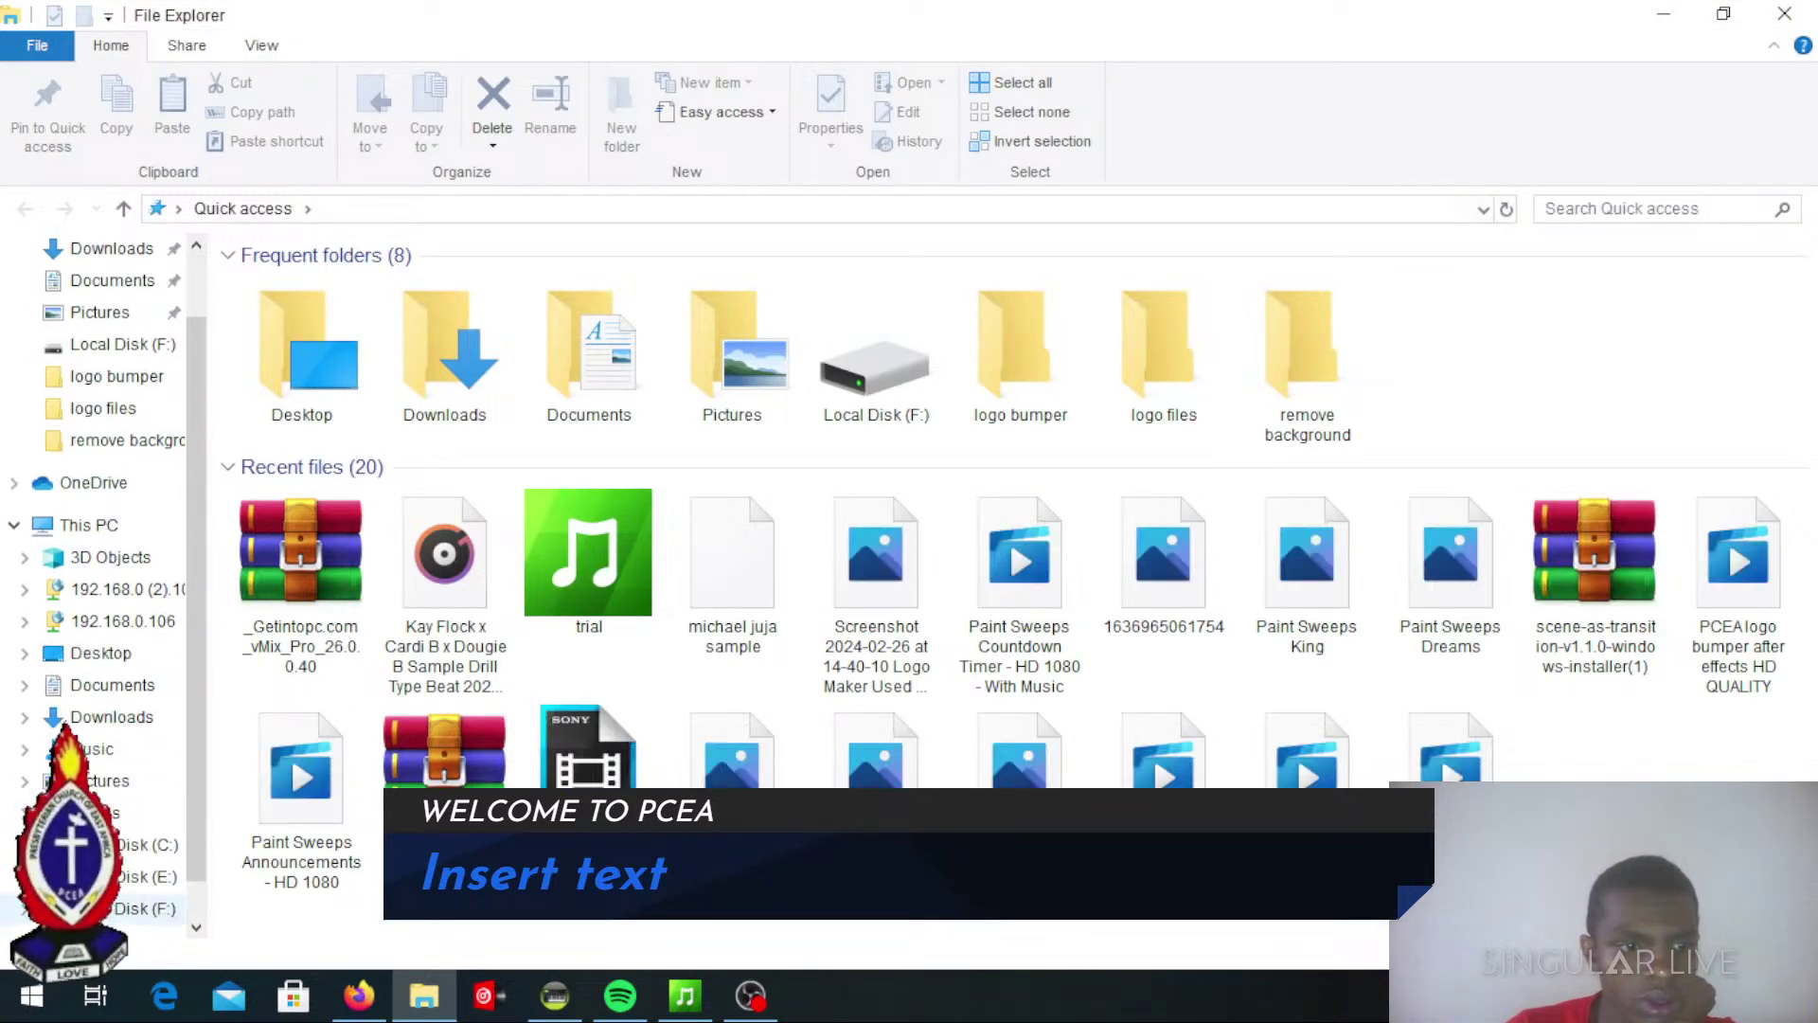
click(132, 909)
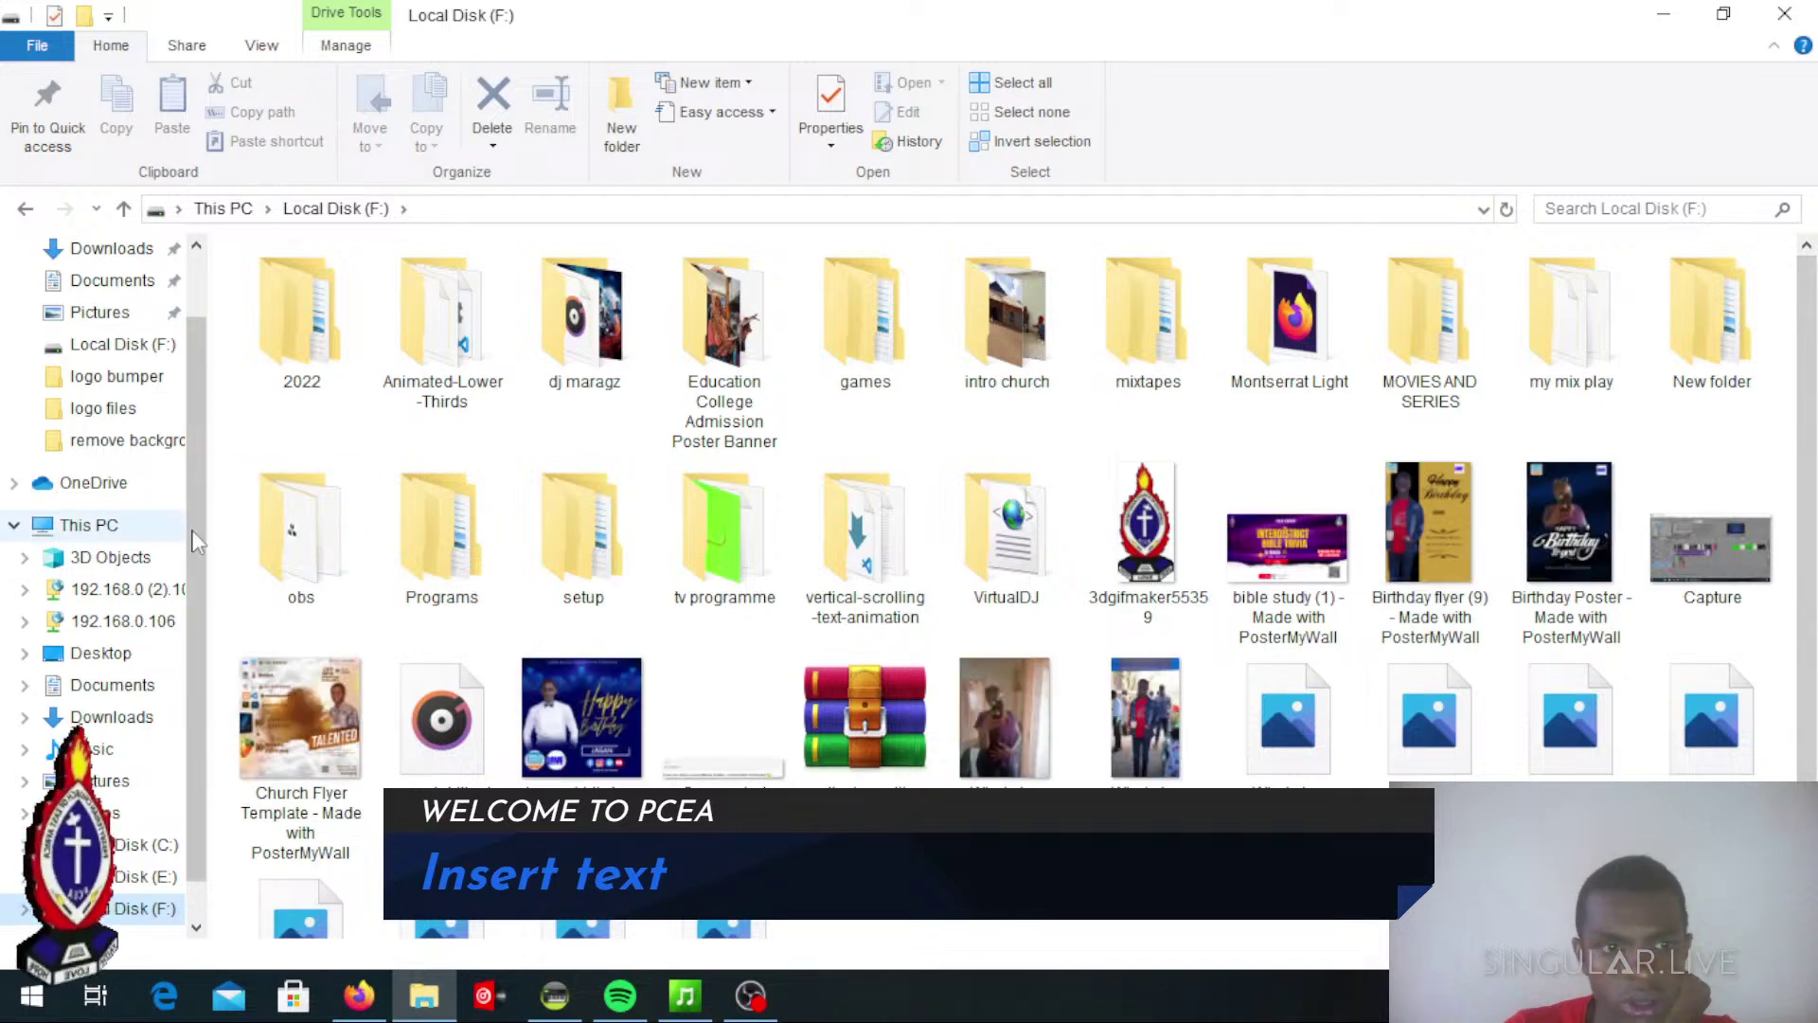
double_click(300, 545)
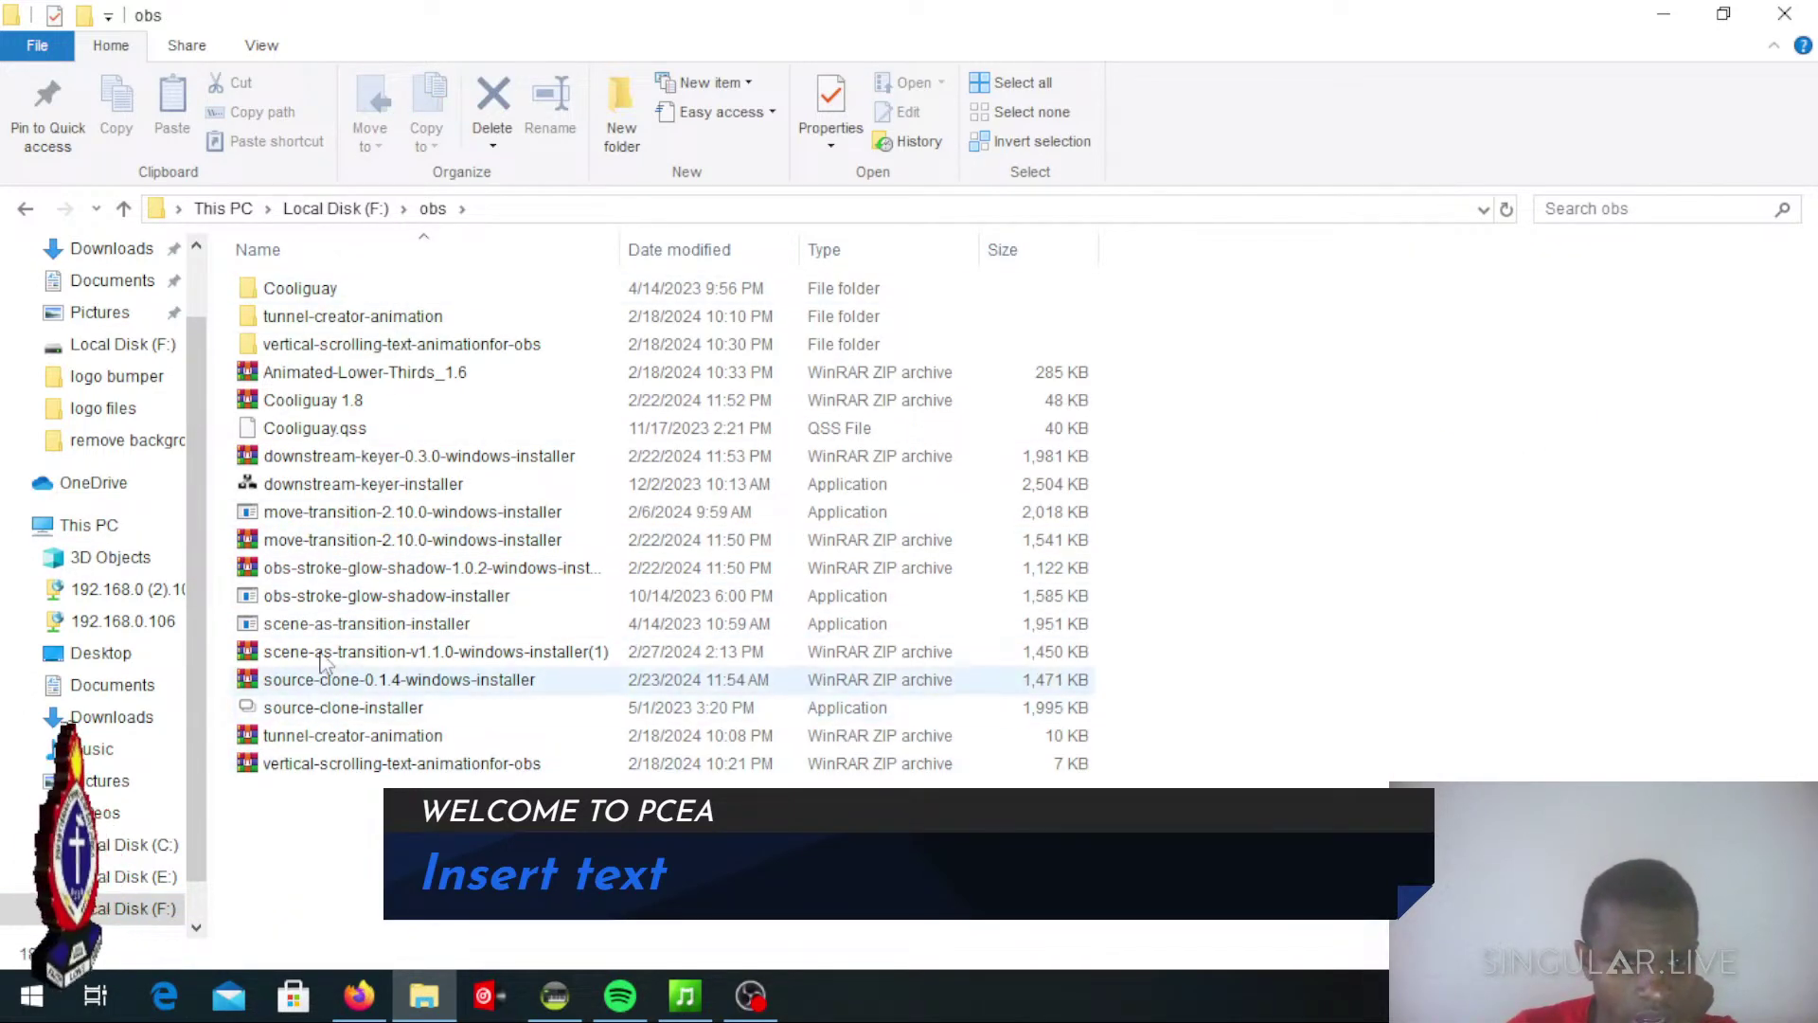
click(323, 457)
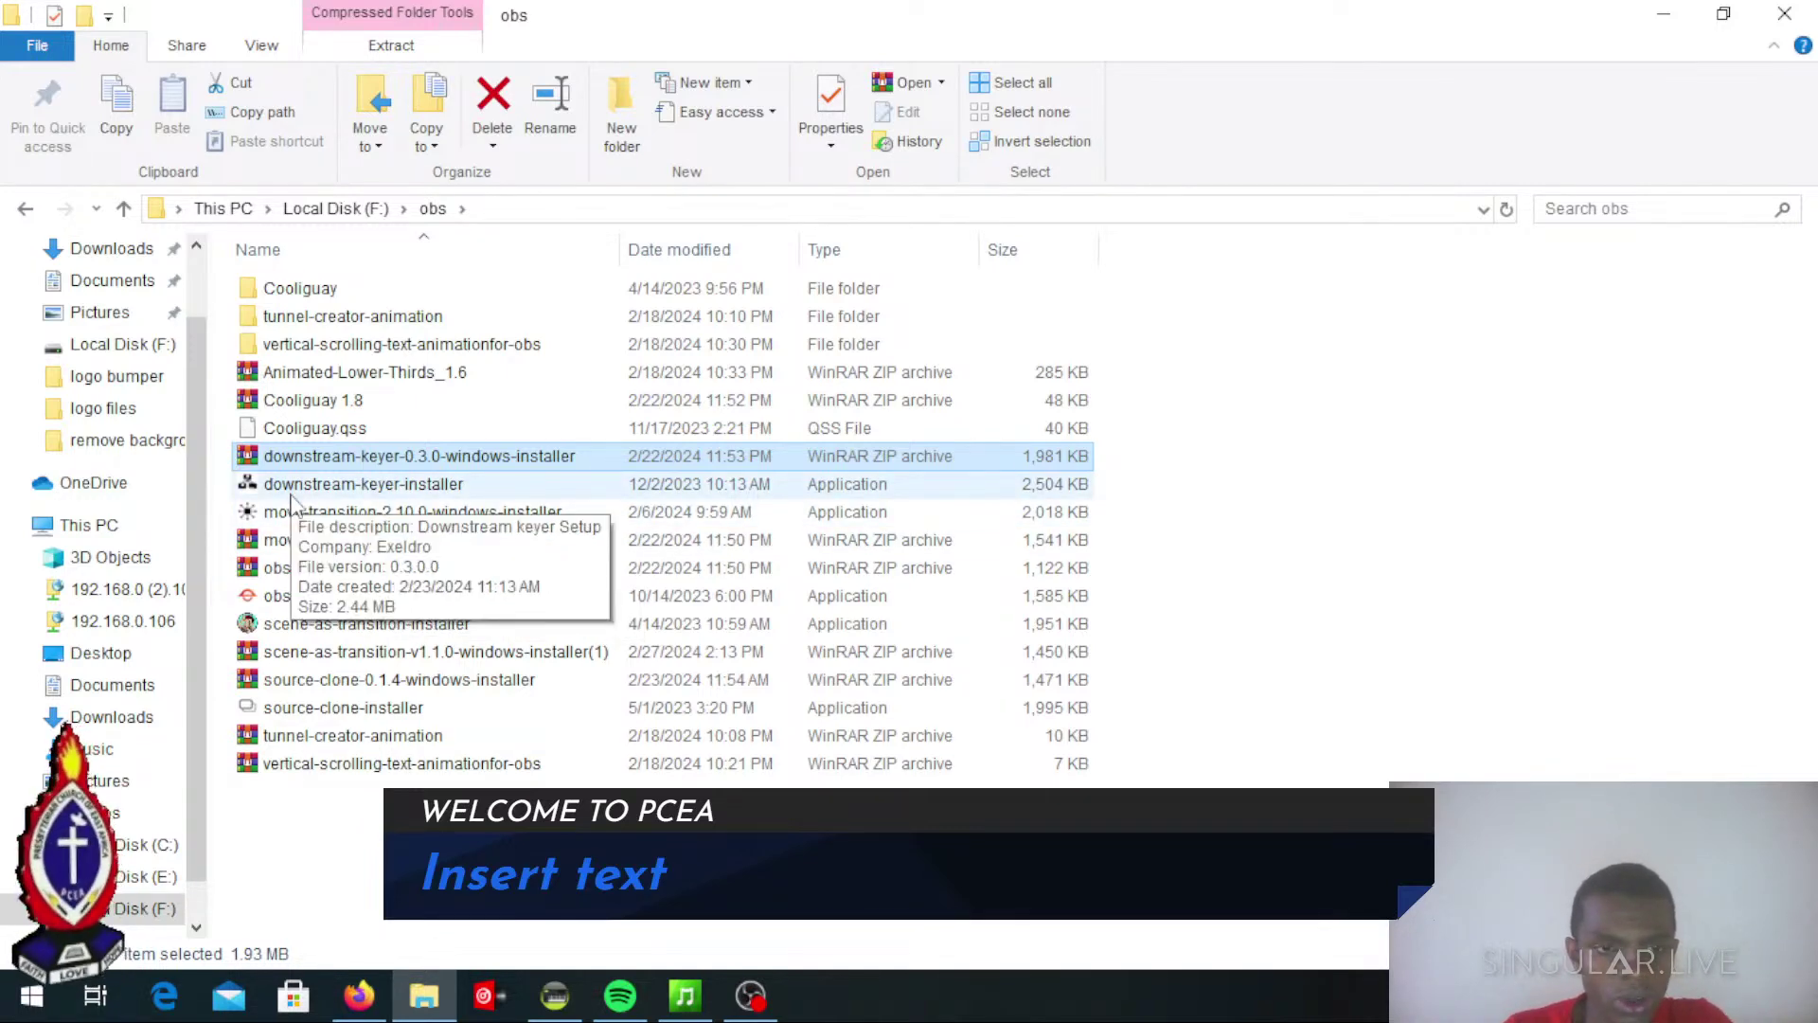
click(750, 995)
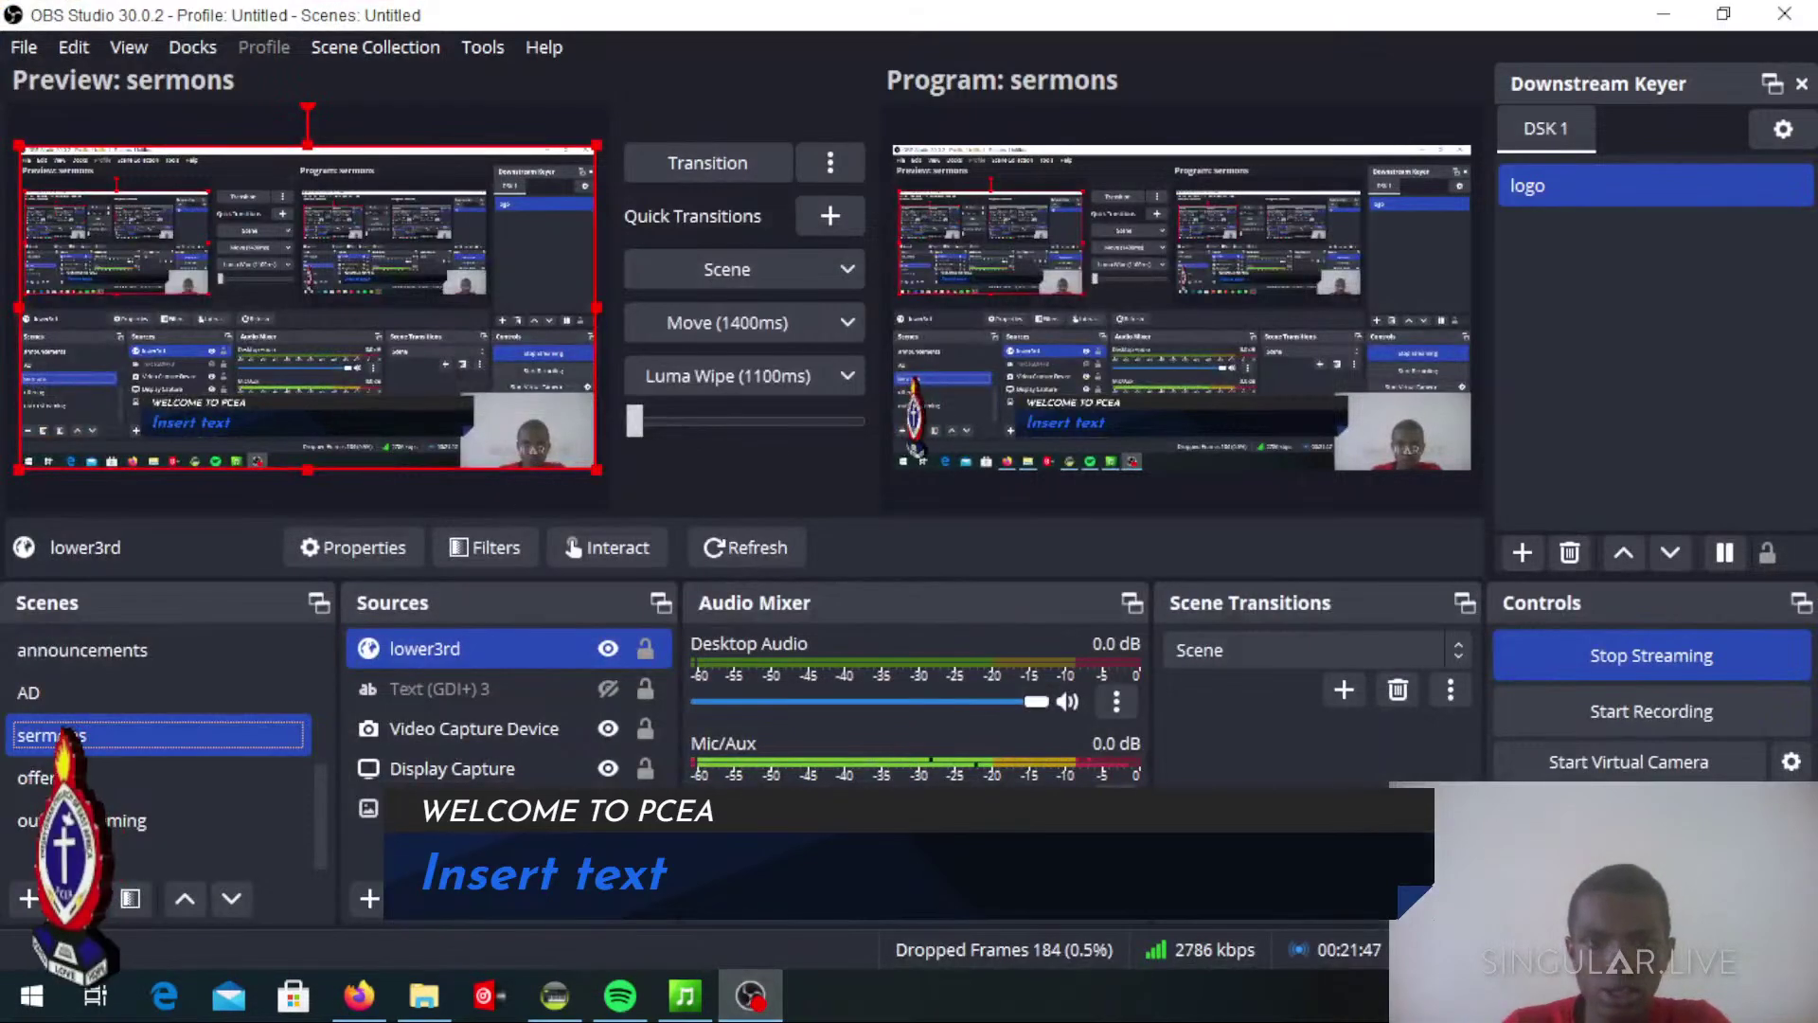
click(753, 995)
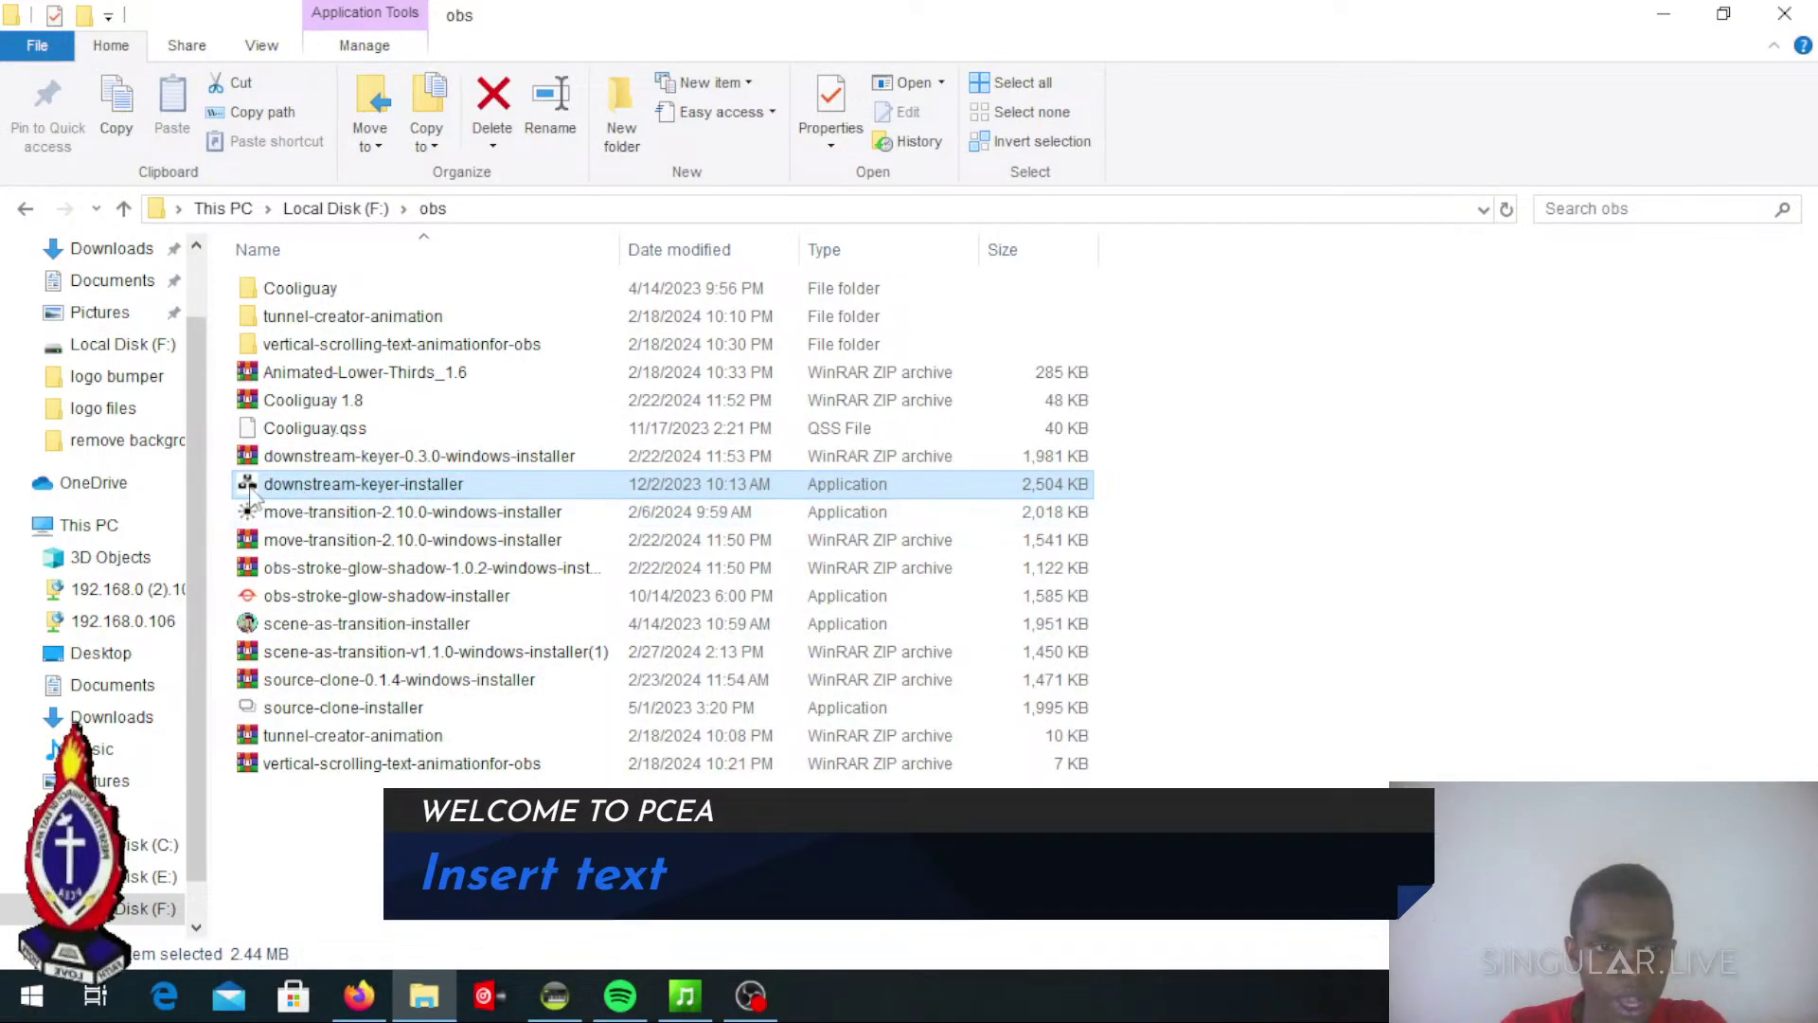
Switch to OBS and look up the Downstream Keyer entry among the available docks
click(746, 1004)
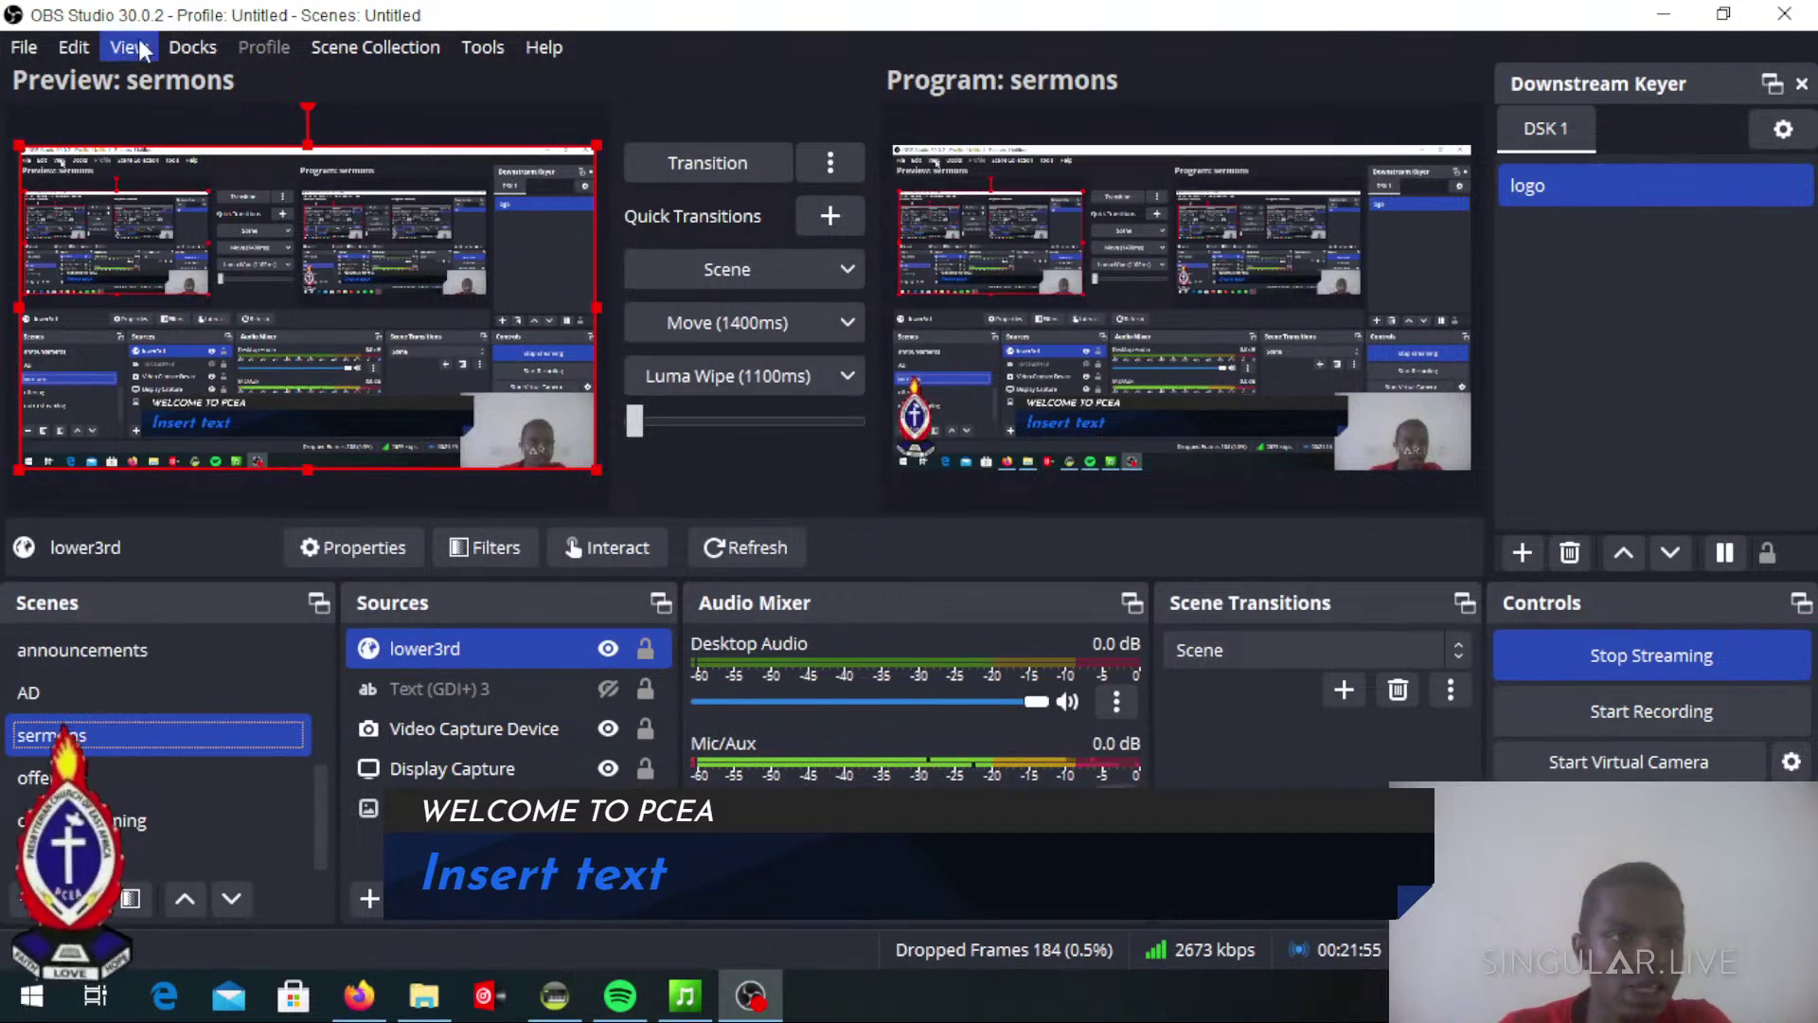
click(197, 52)
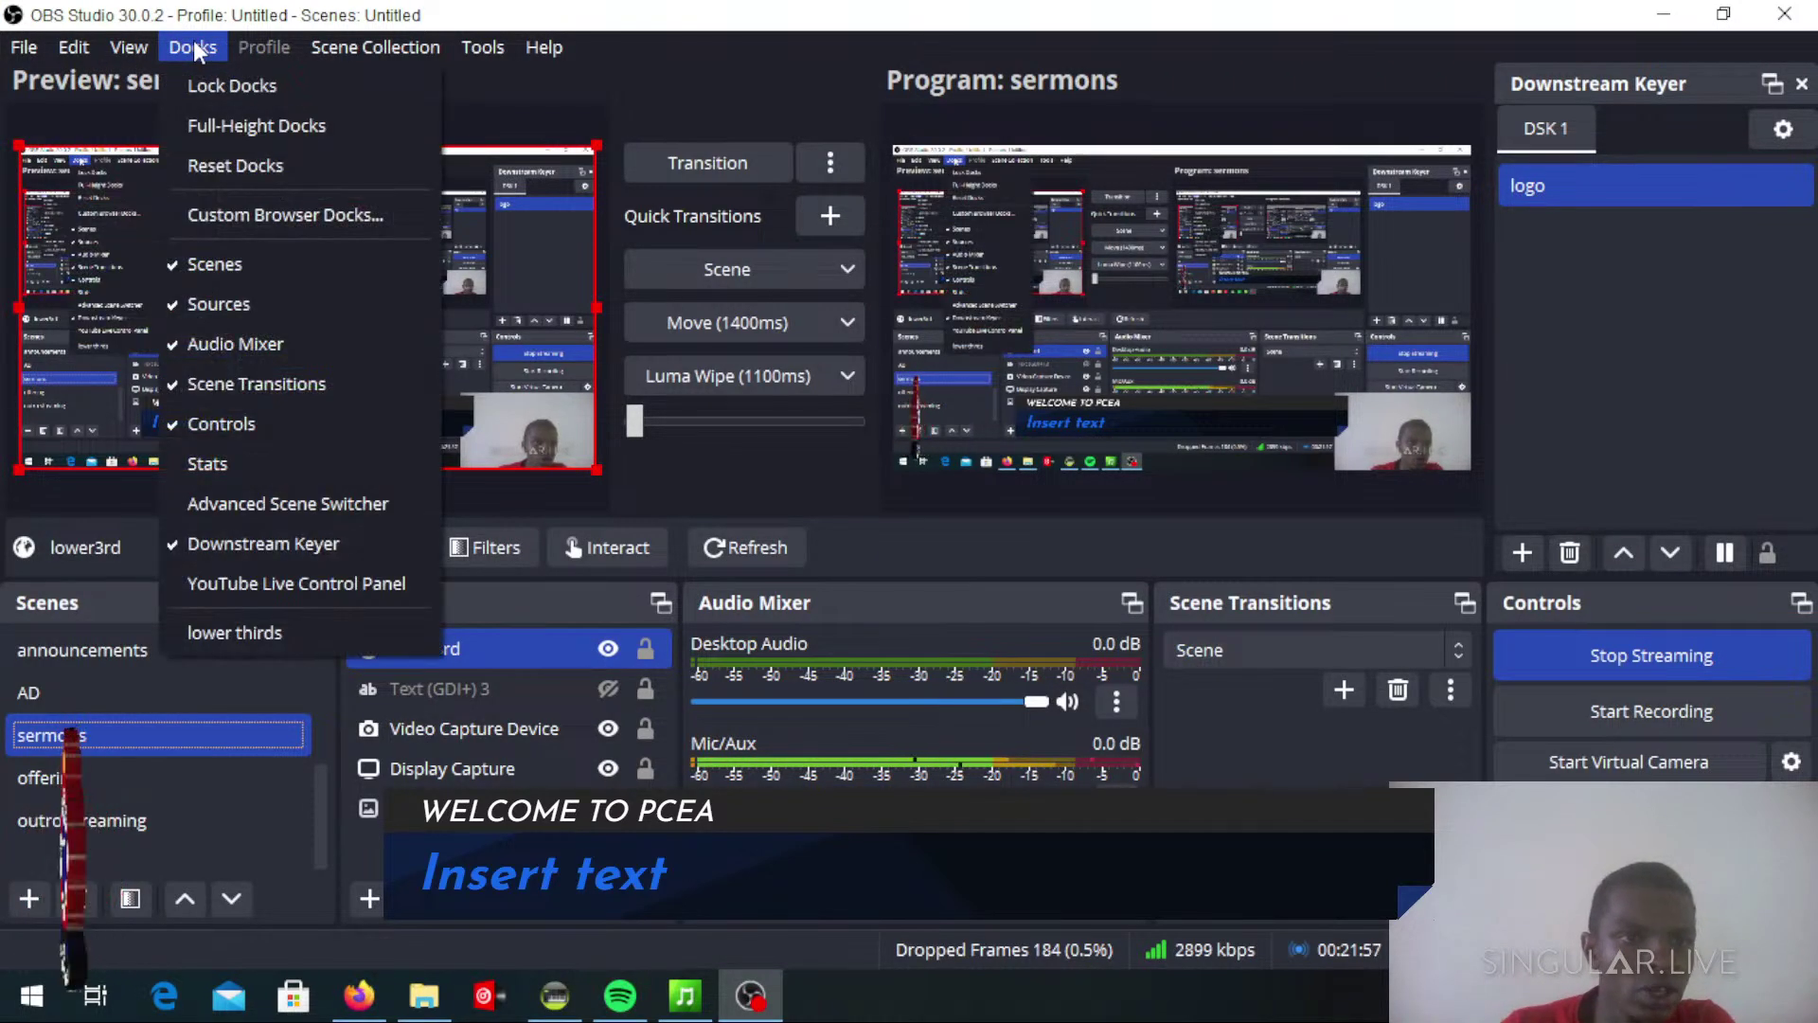
click(340, 52)
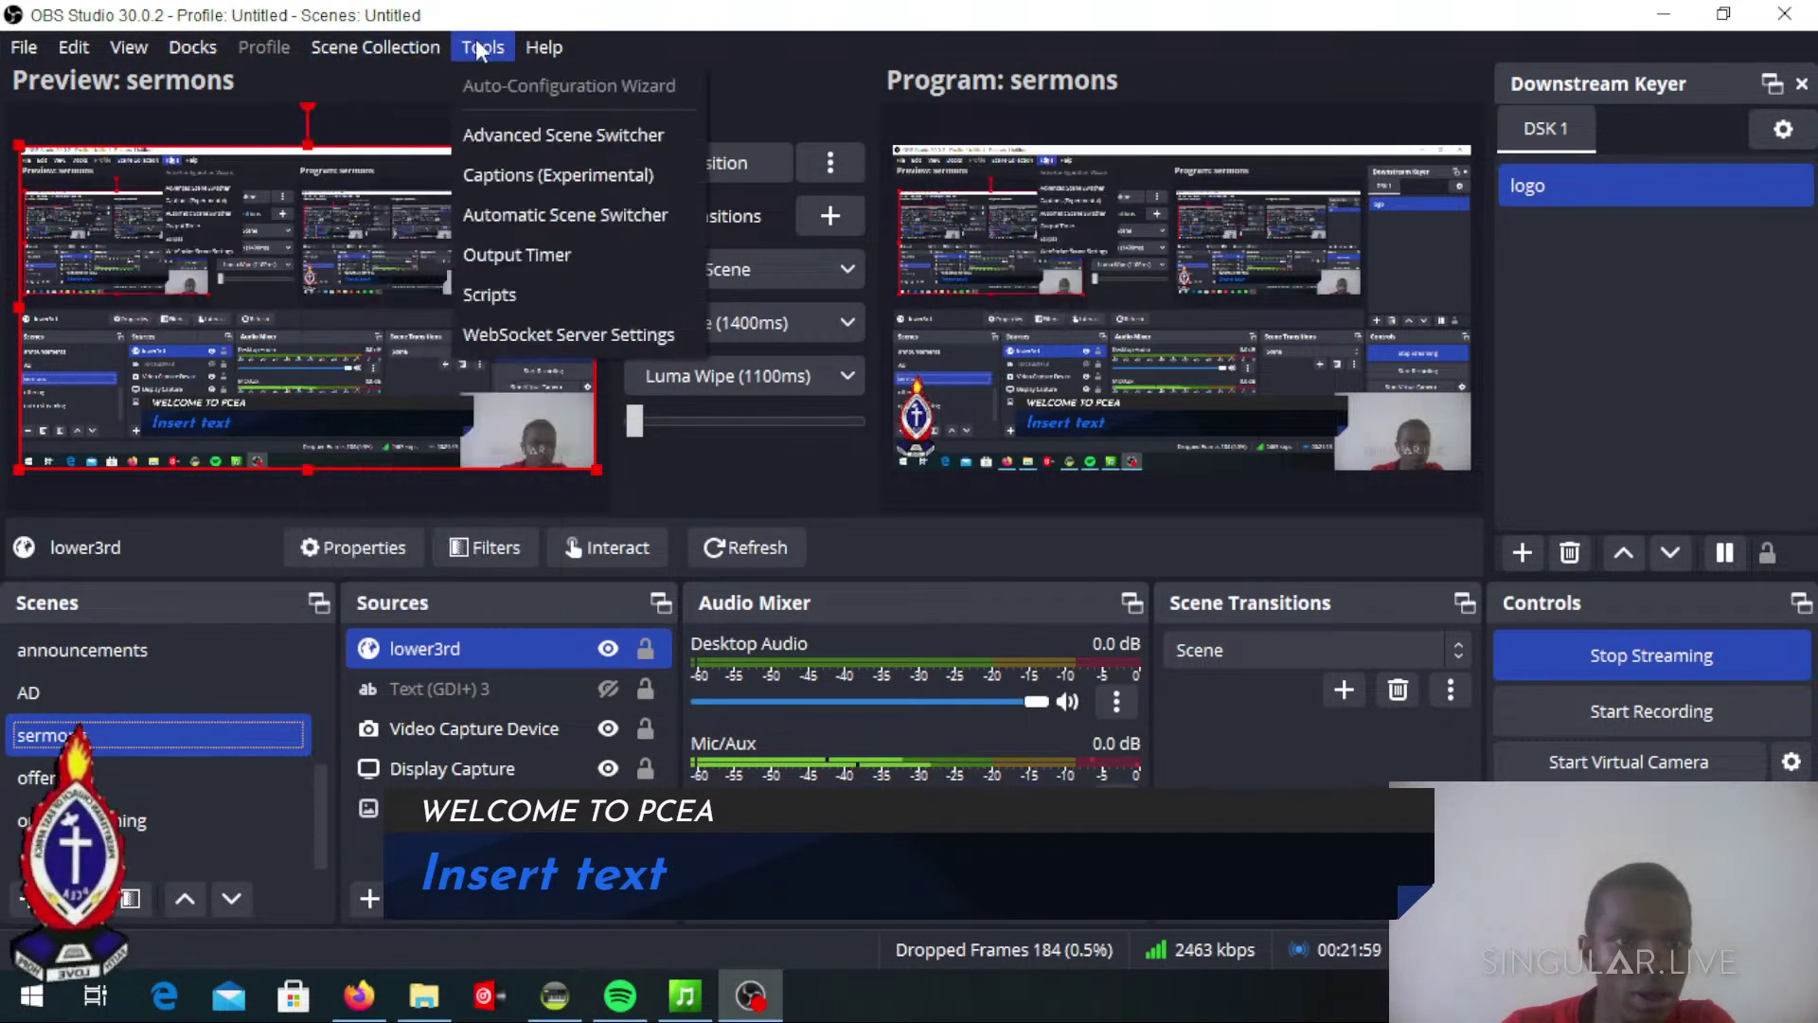
mouse_move(144, 51)
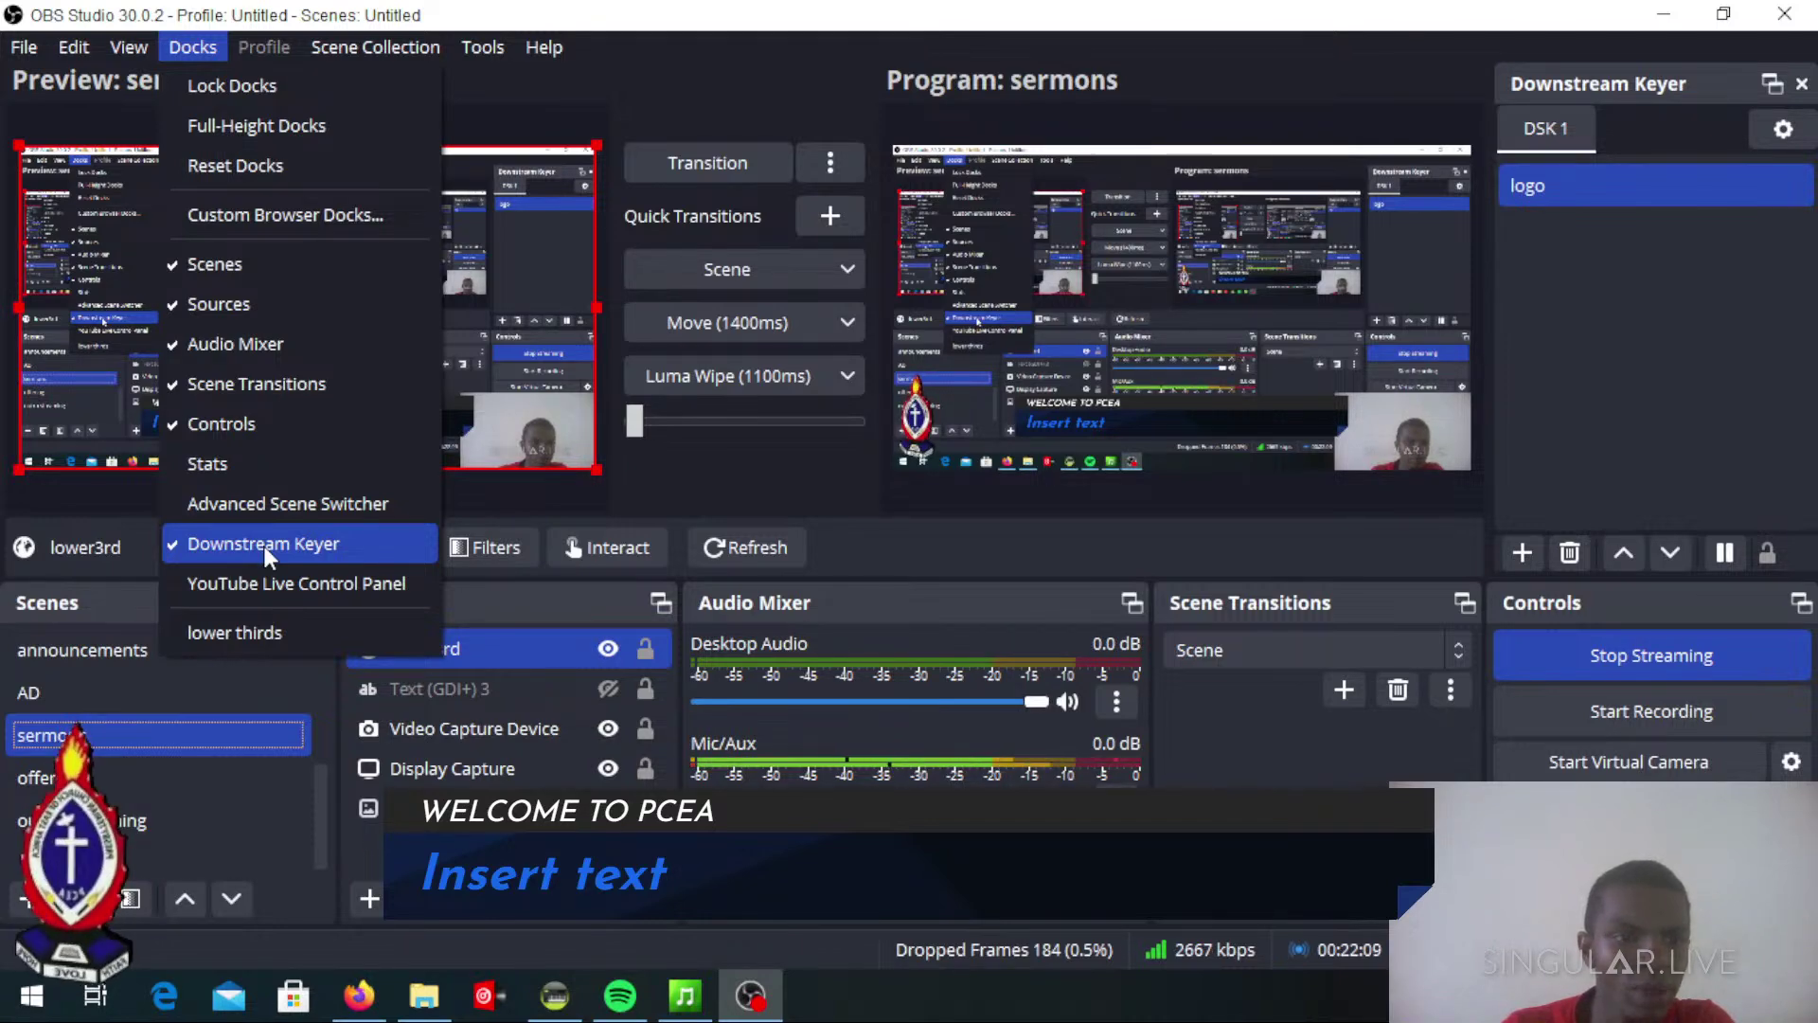
click(712, 458)
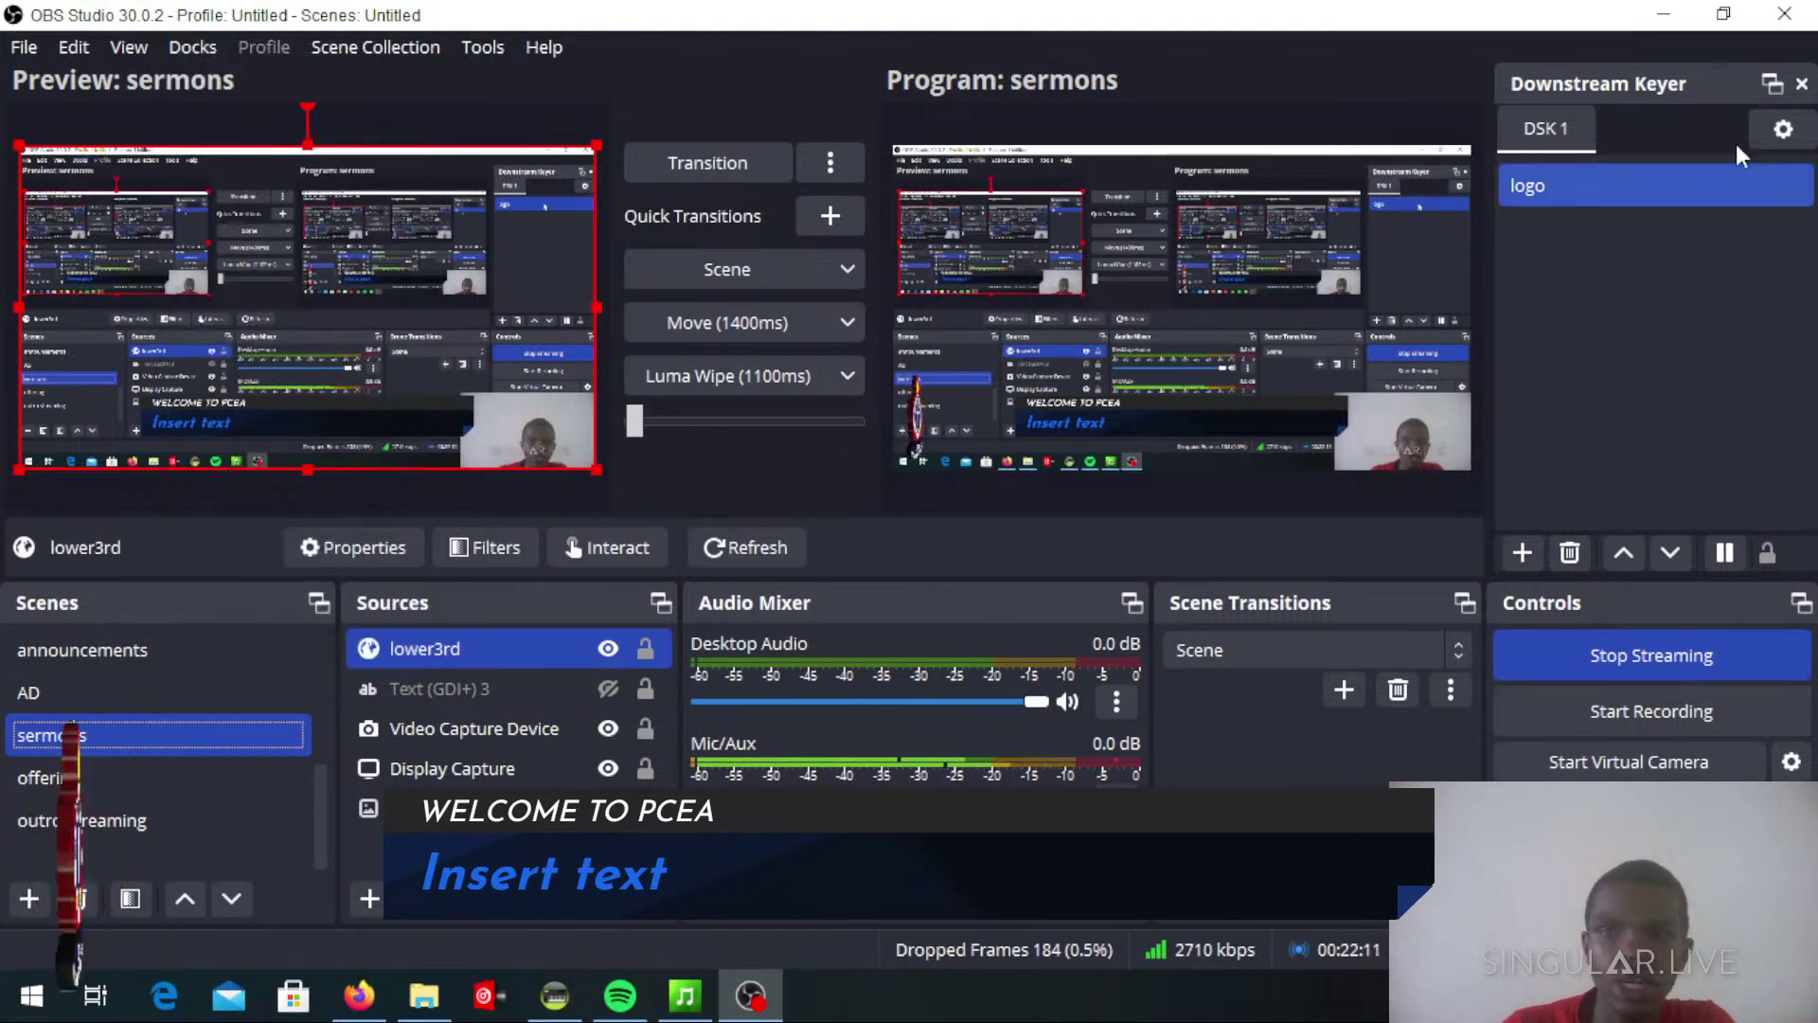
drag(1656, 81, 1738, 61)
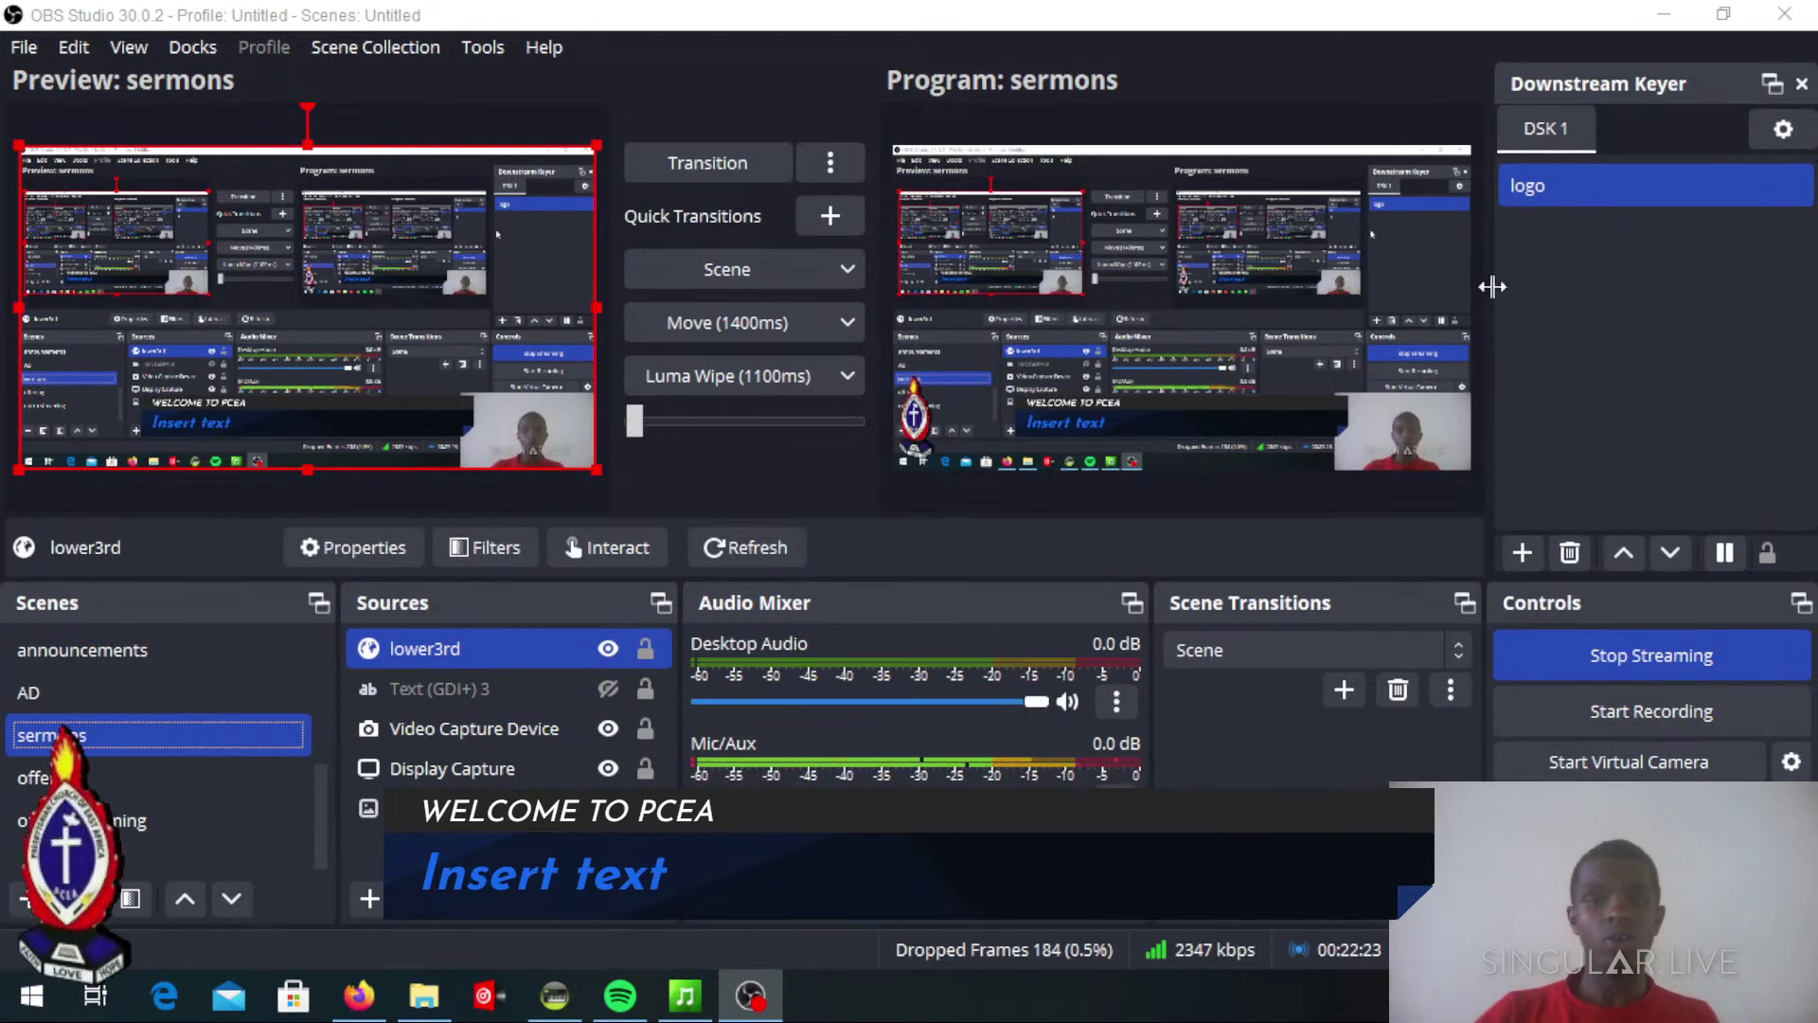
click(743, 333)
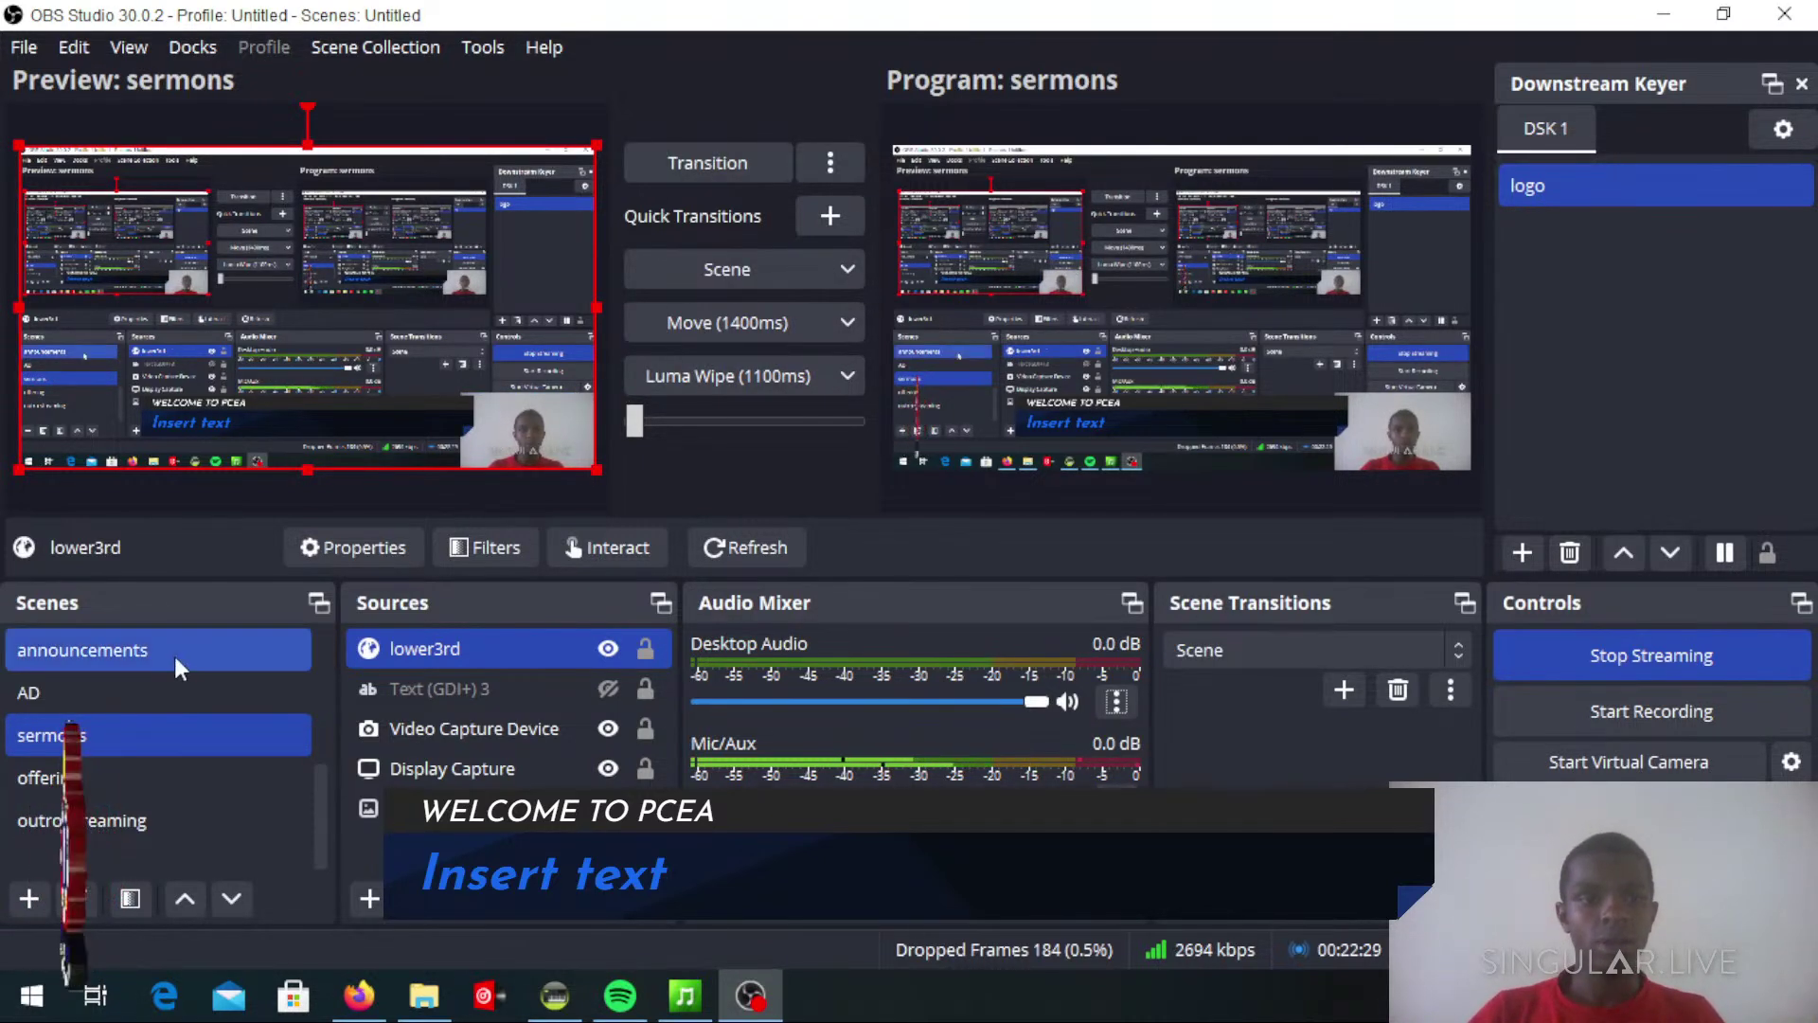
click(752, 999)
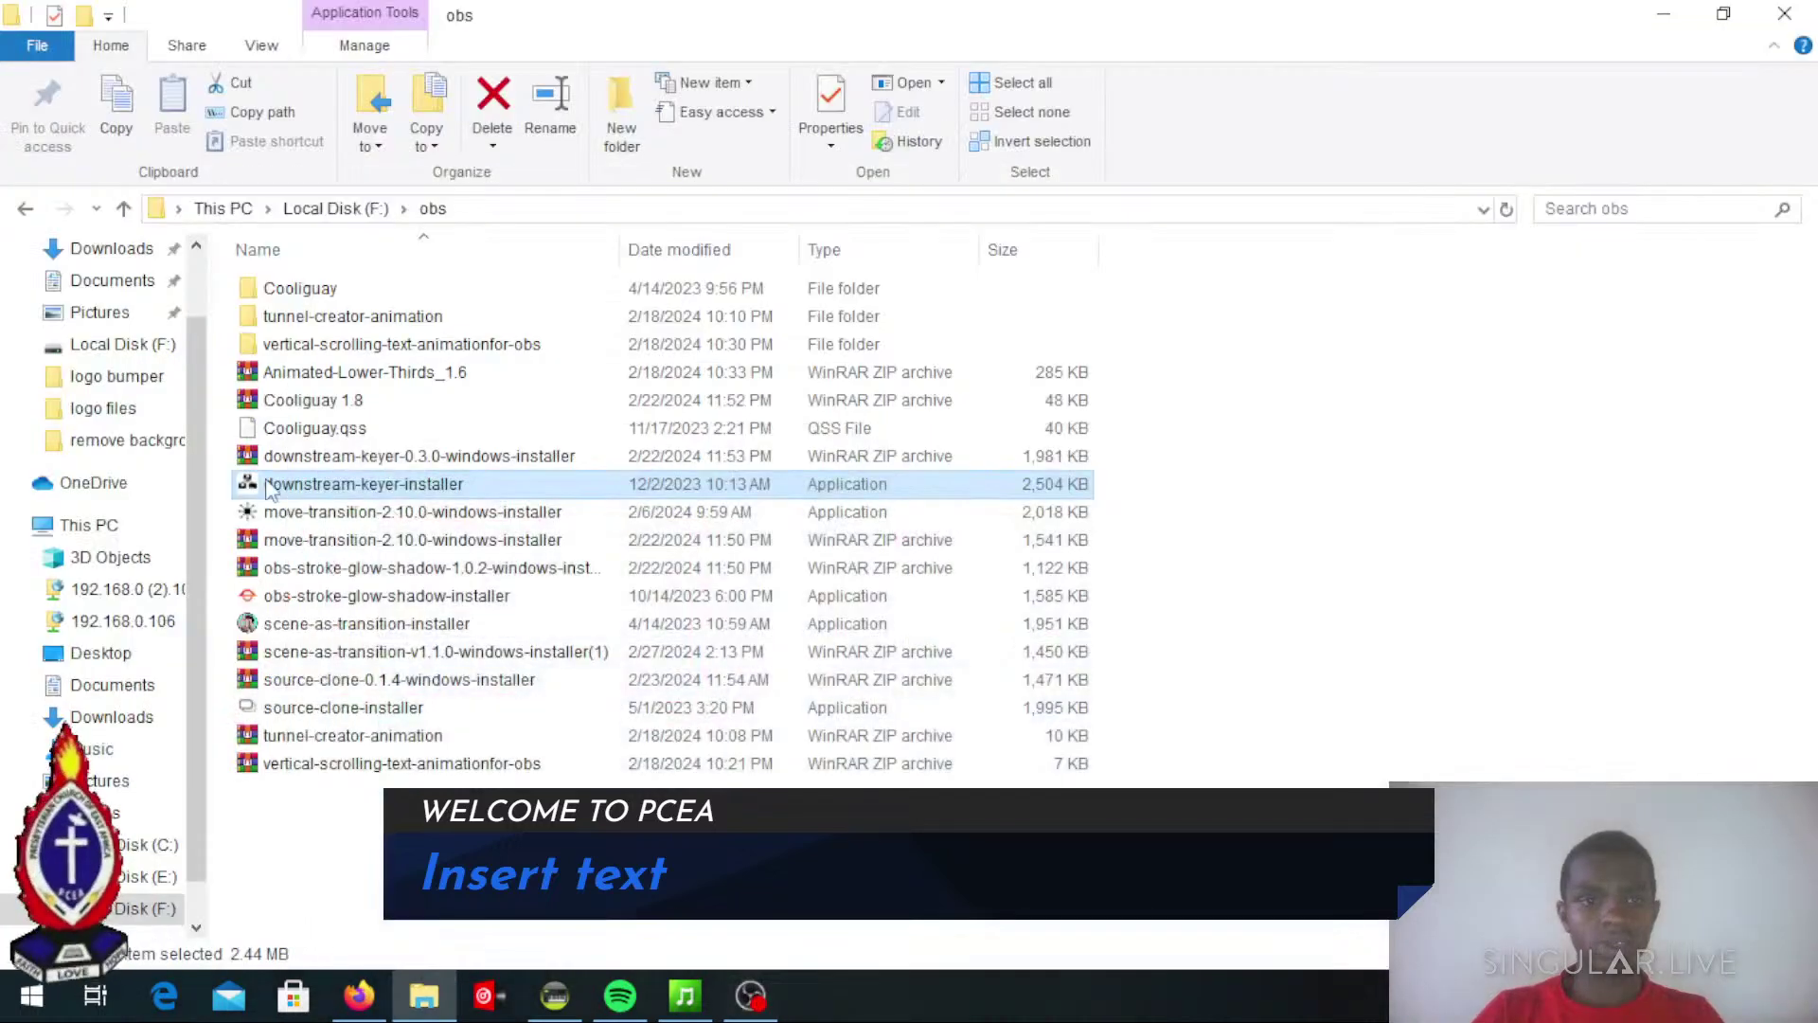
click(757, 1002)
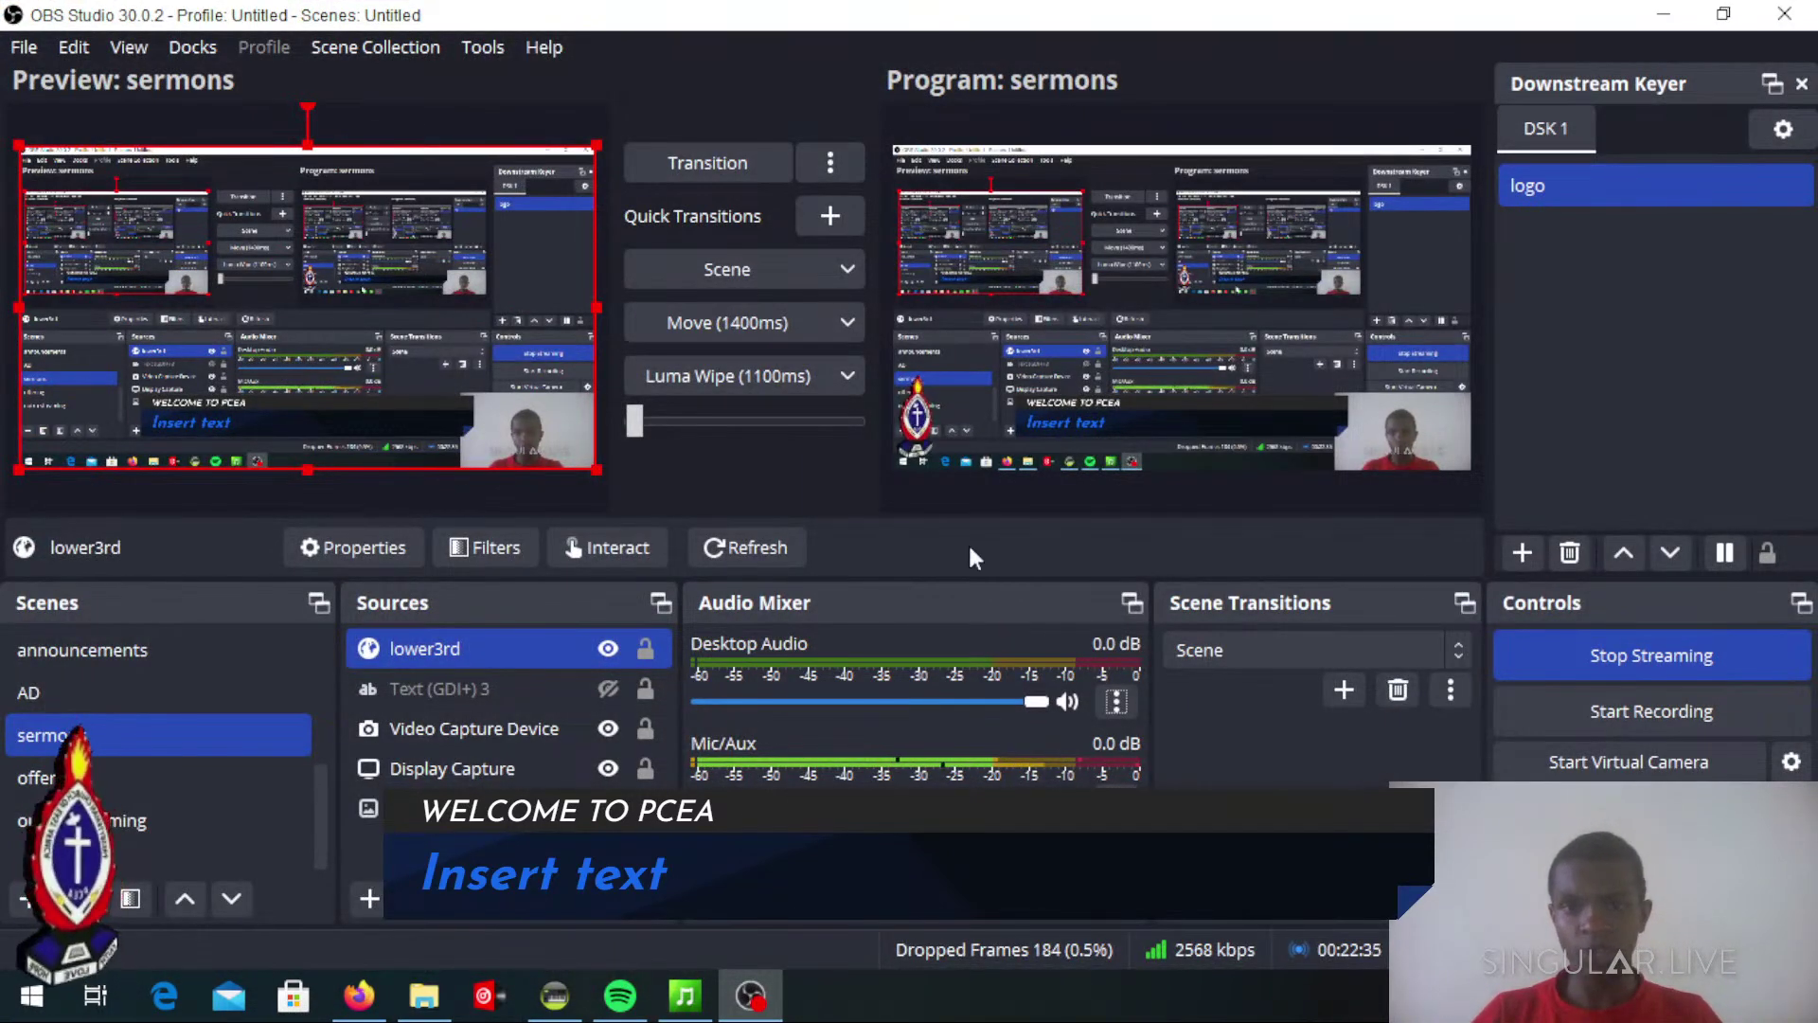
Turn off the Lower - 1 Line overlay of Lower Thirds | Prism in the browser and return to OBS
click(358, 996)
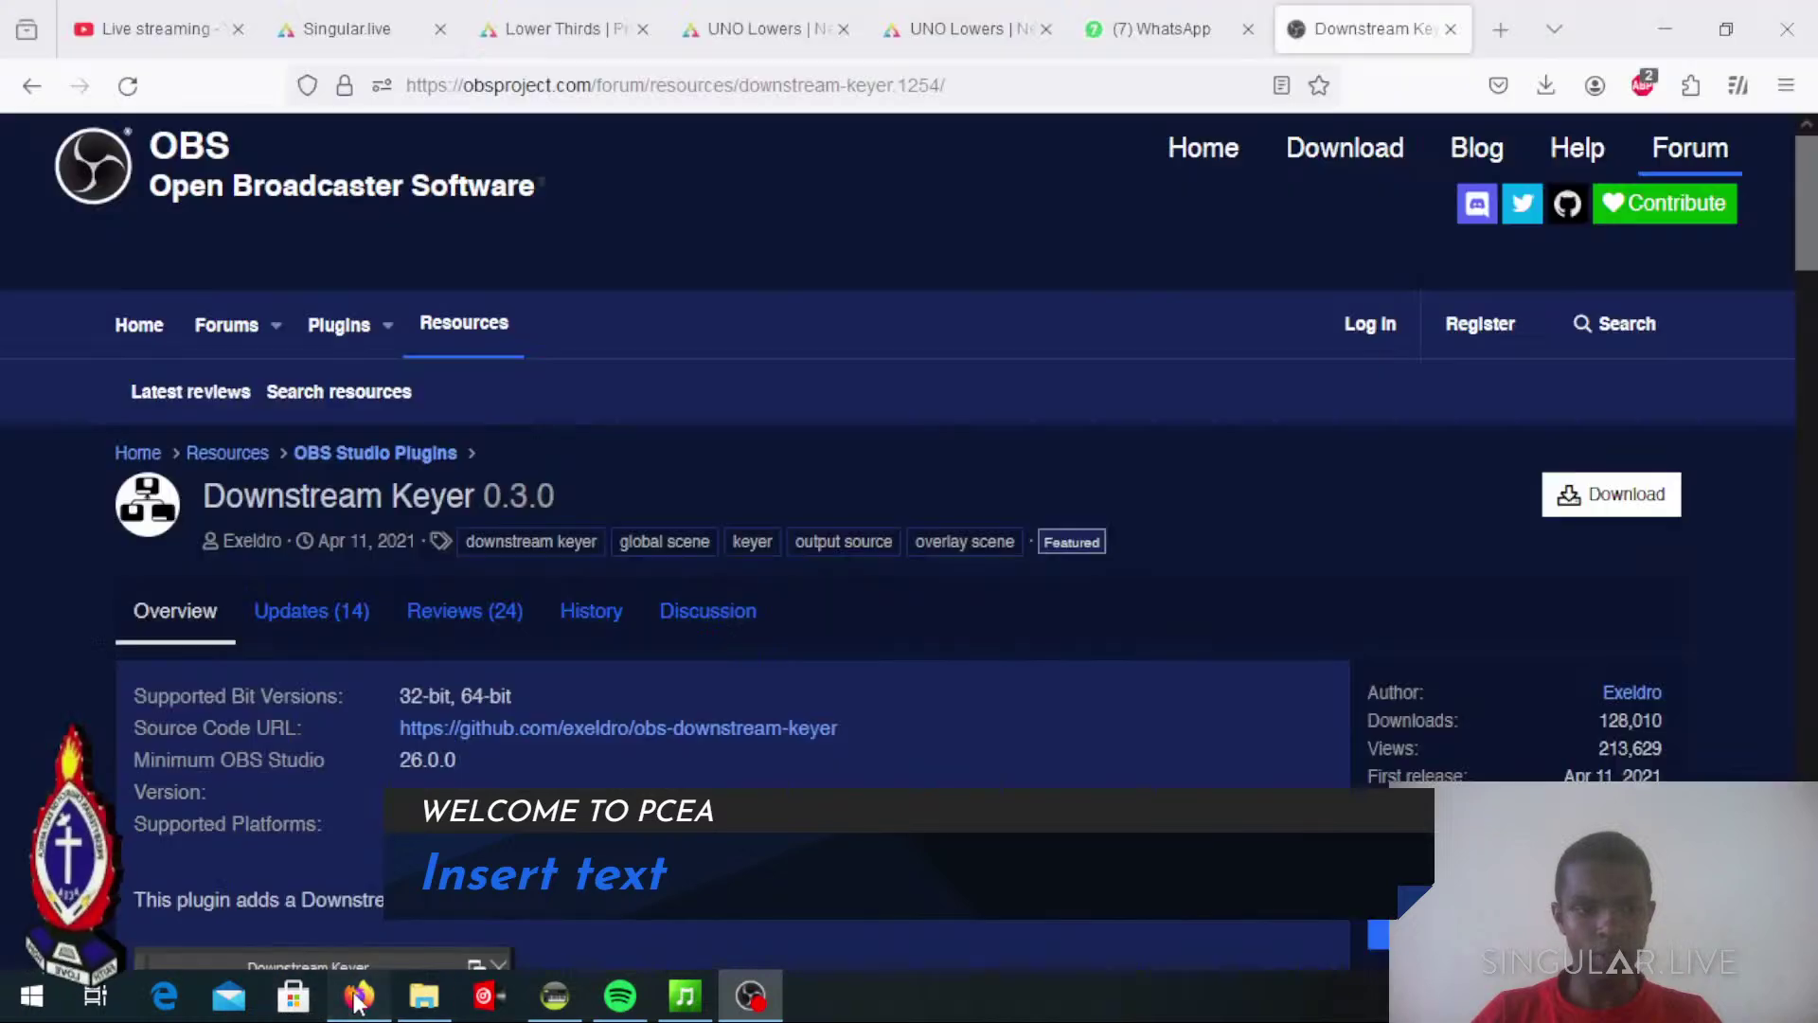
click(560, 30)
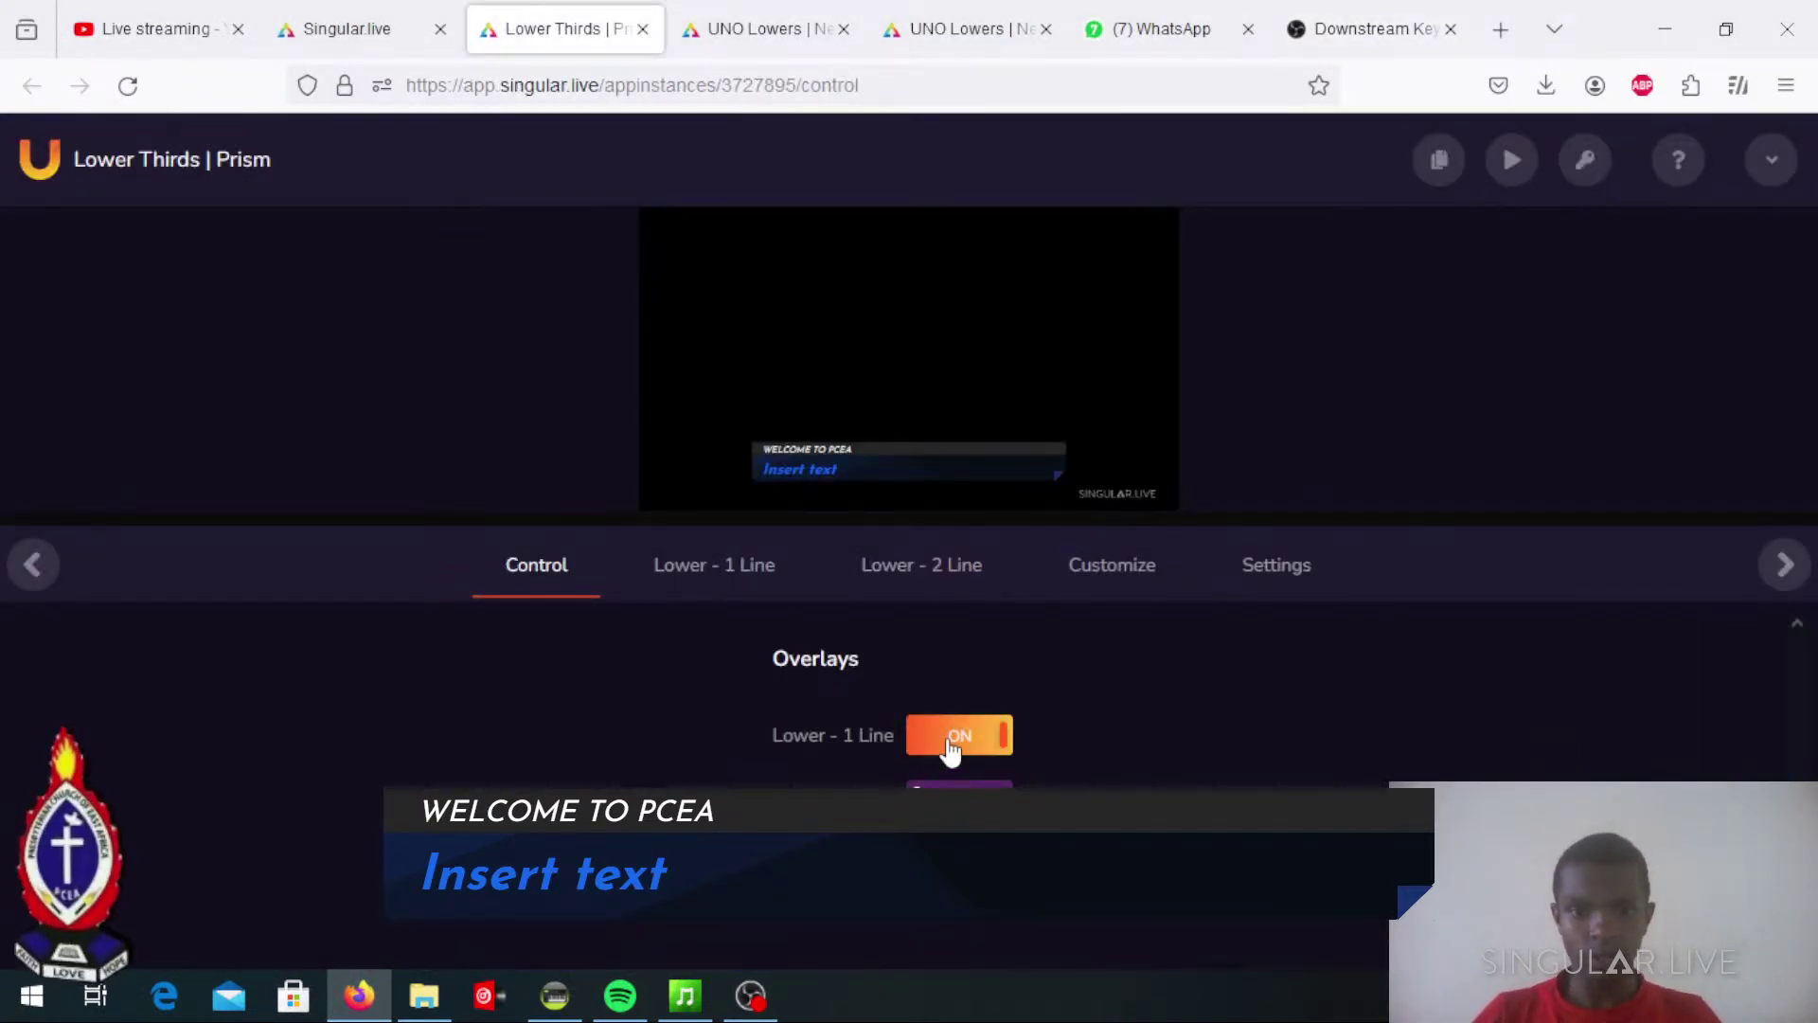
click(750, 996)
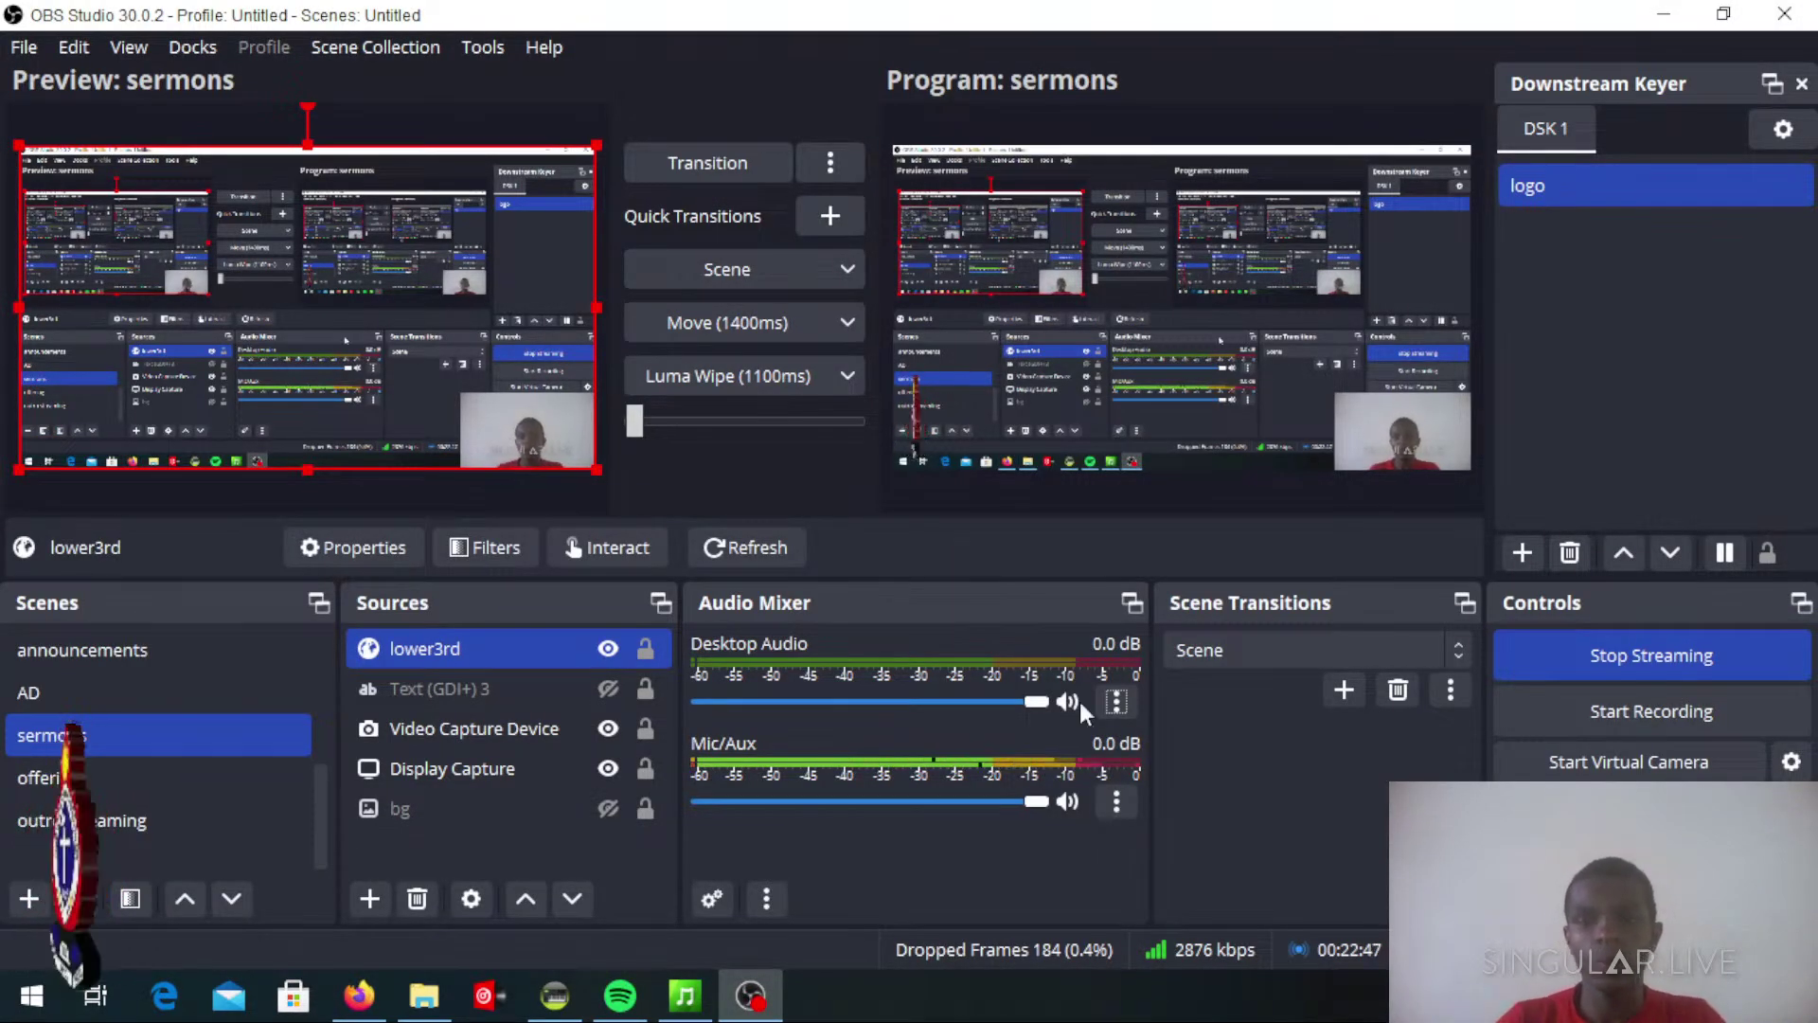
Hide the lower3rd source in the sermons scene, show it again, and go back to the beginning of the scene list
click(606, 651)
ctrl+click(568, 689)
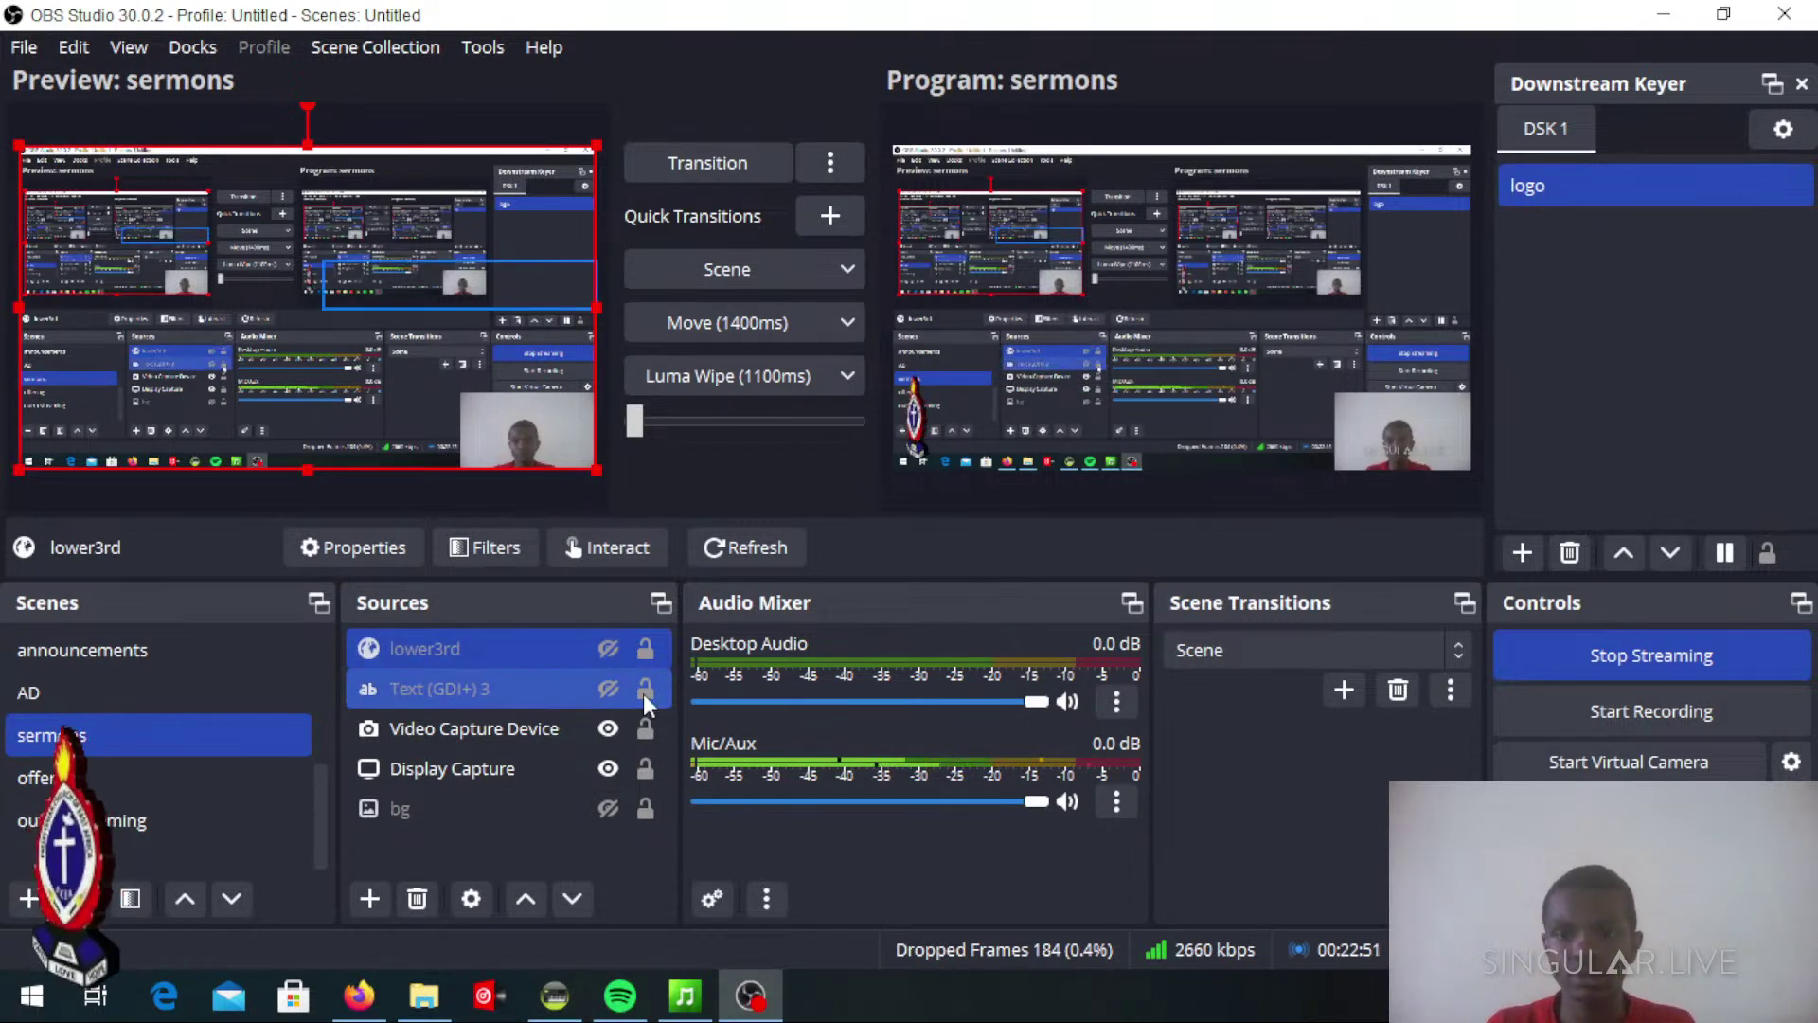
click(610, 648)
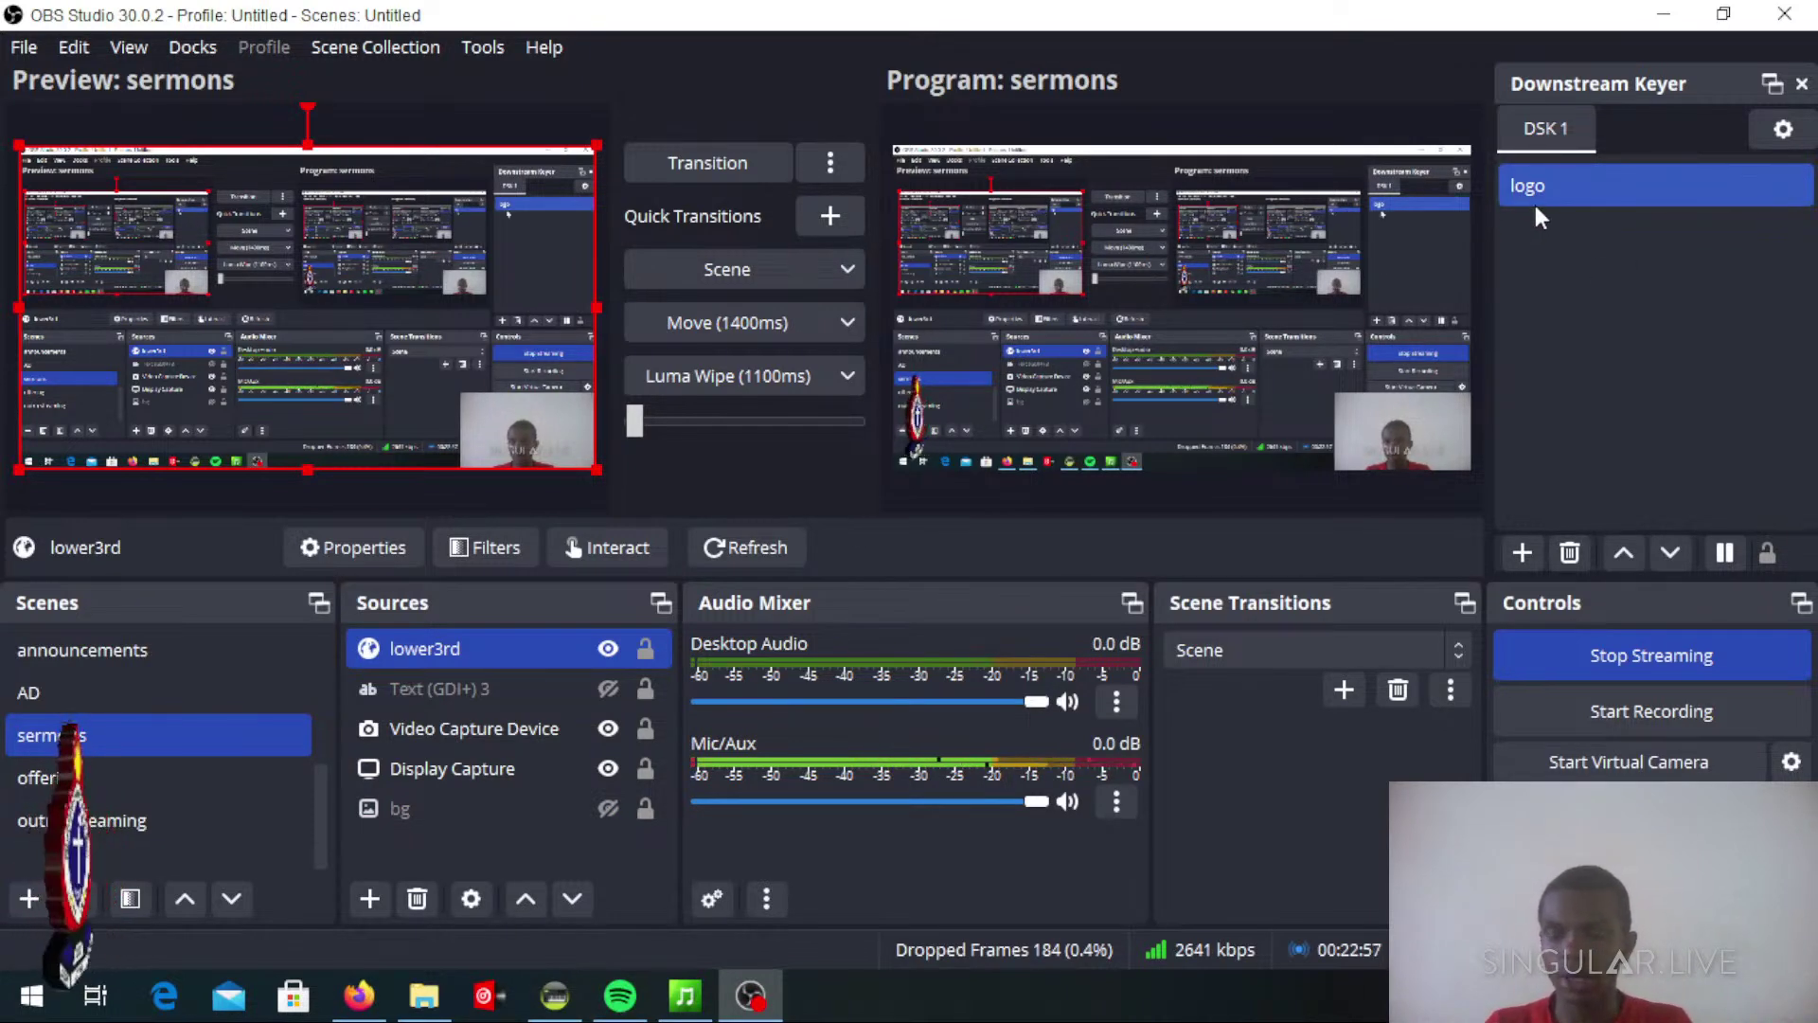
scroll(170, 837, up, 2)
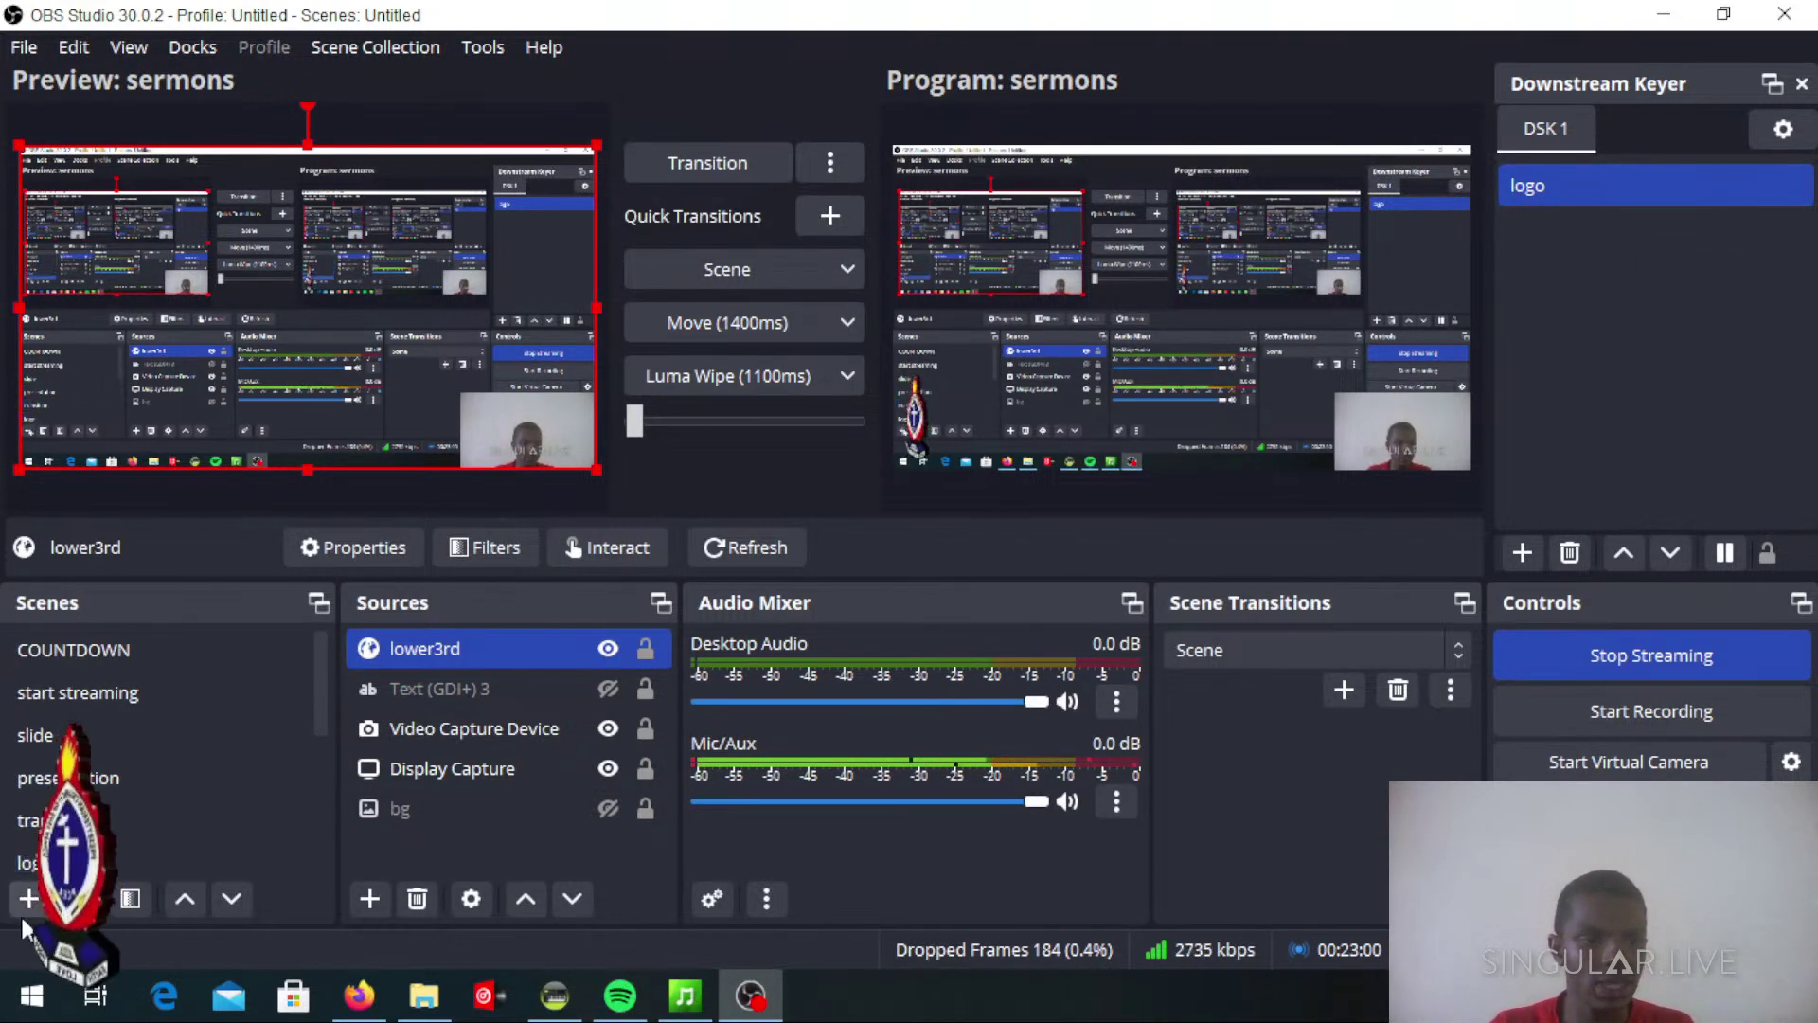
Load the logo scene into the preview and inspect its lower thrid and 3dgifmaker55359.gif sources
click(38, 861)
scroll(220, 831, down, 1)
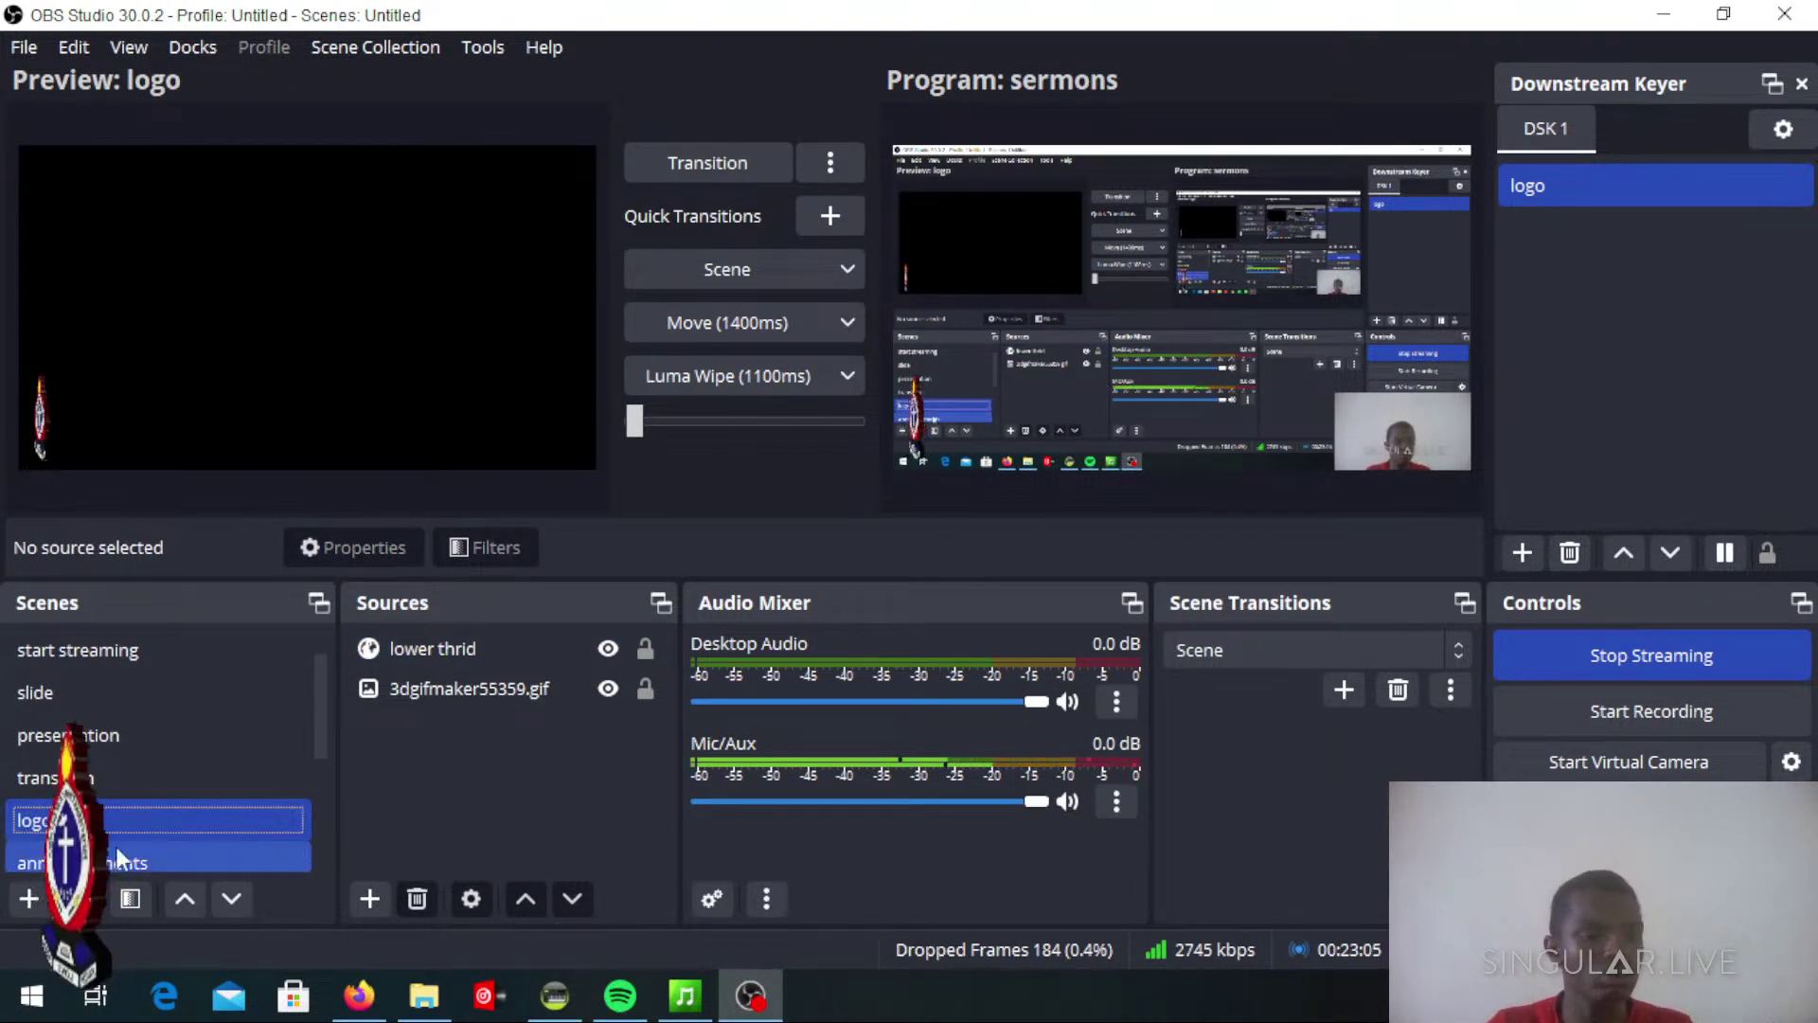
click(417, 652)
click(355, 720)
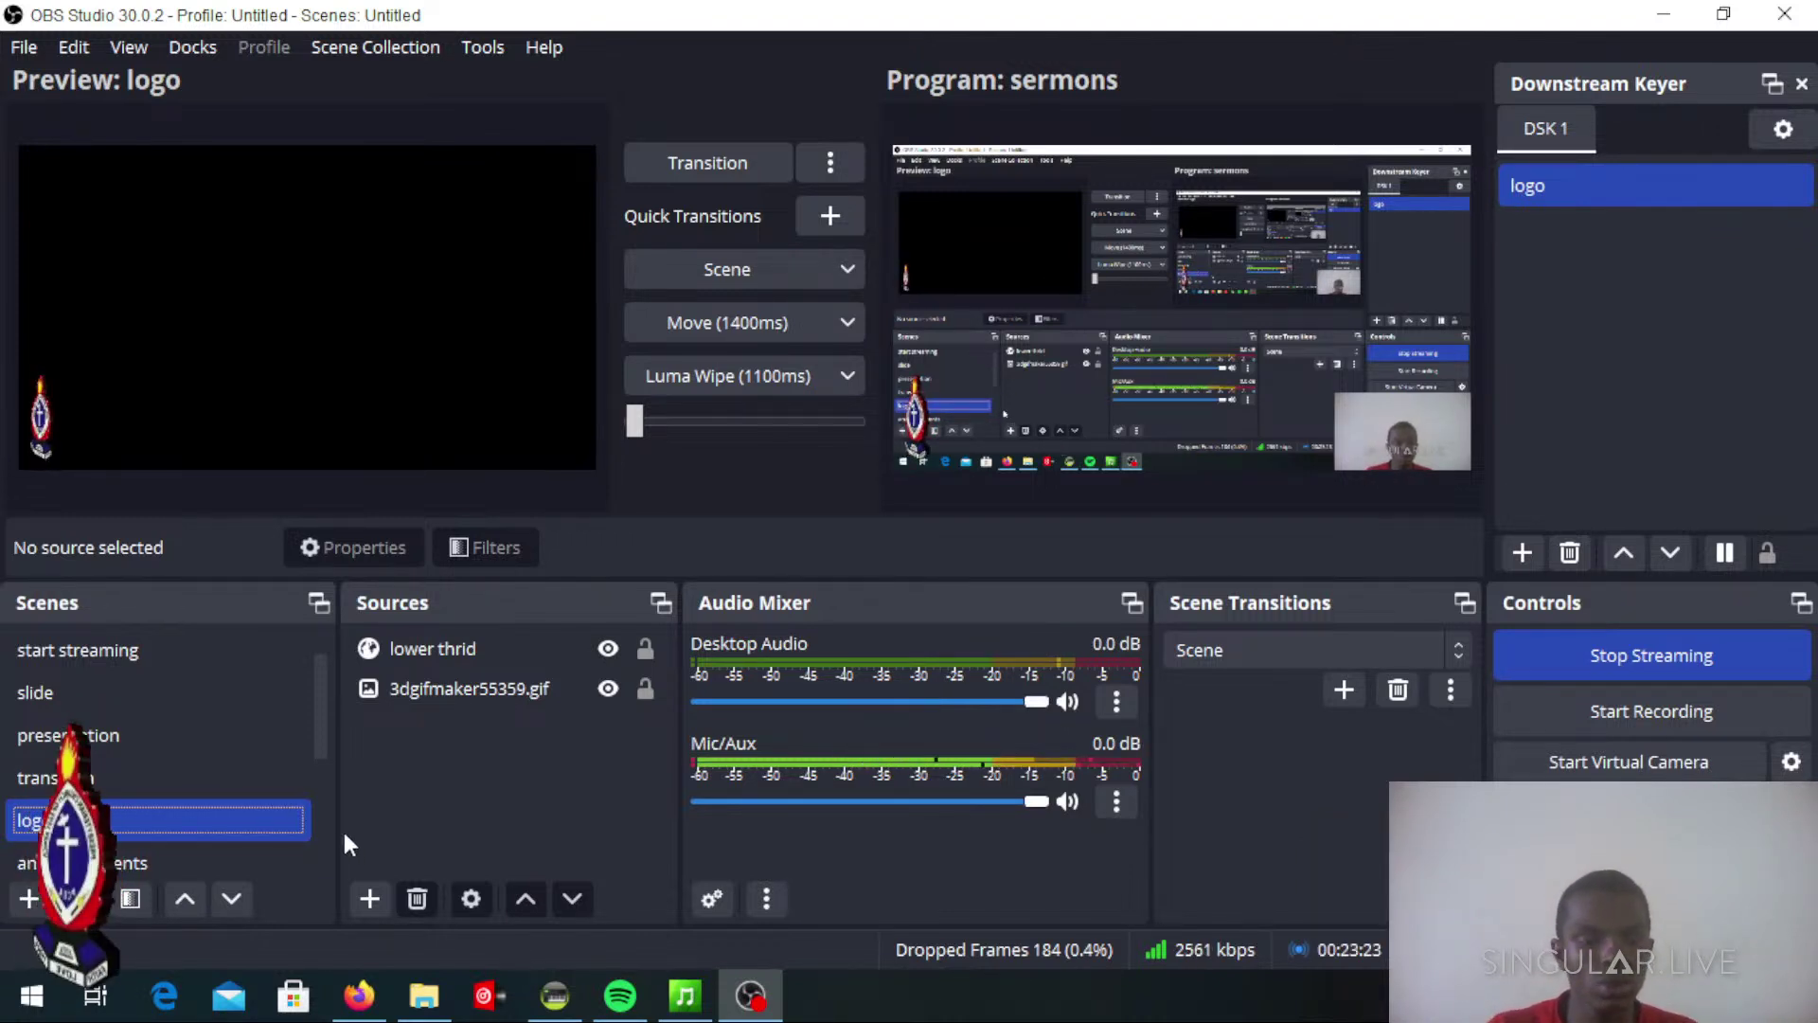
click(408, 691)
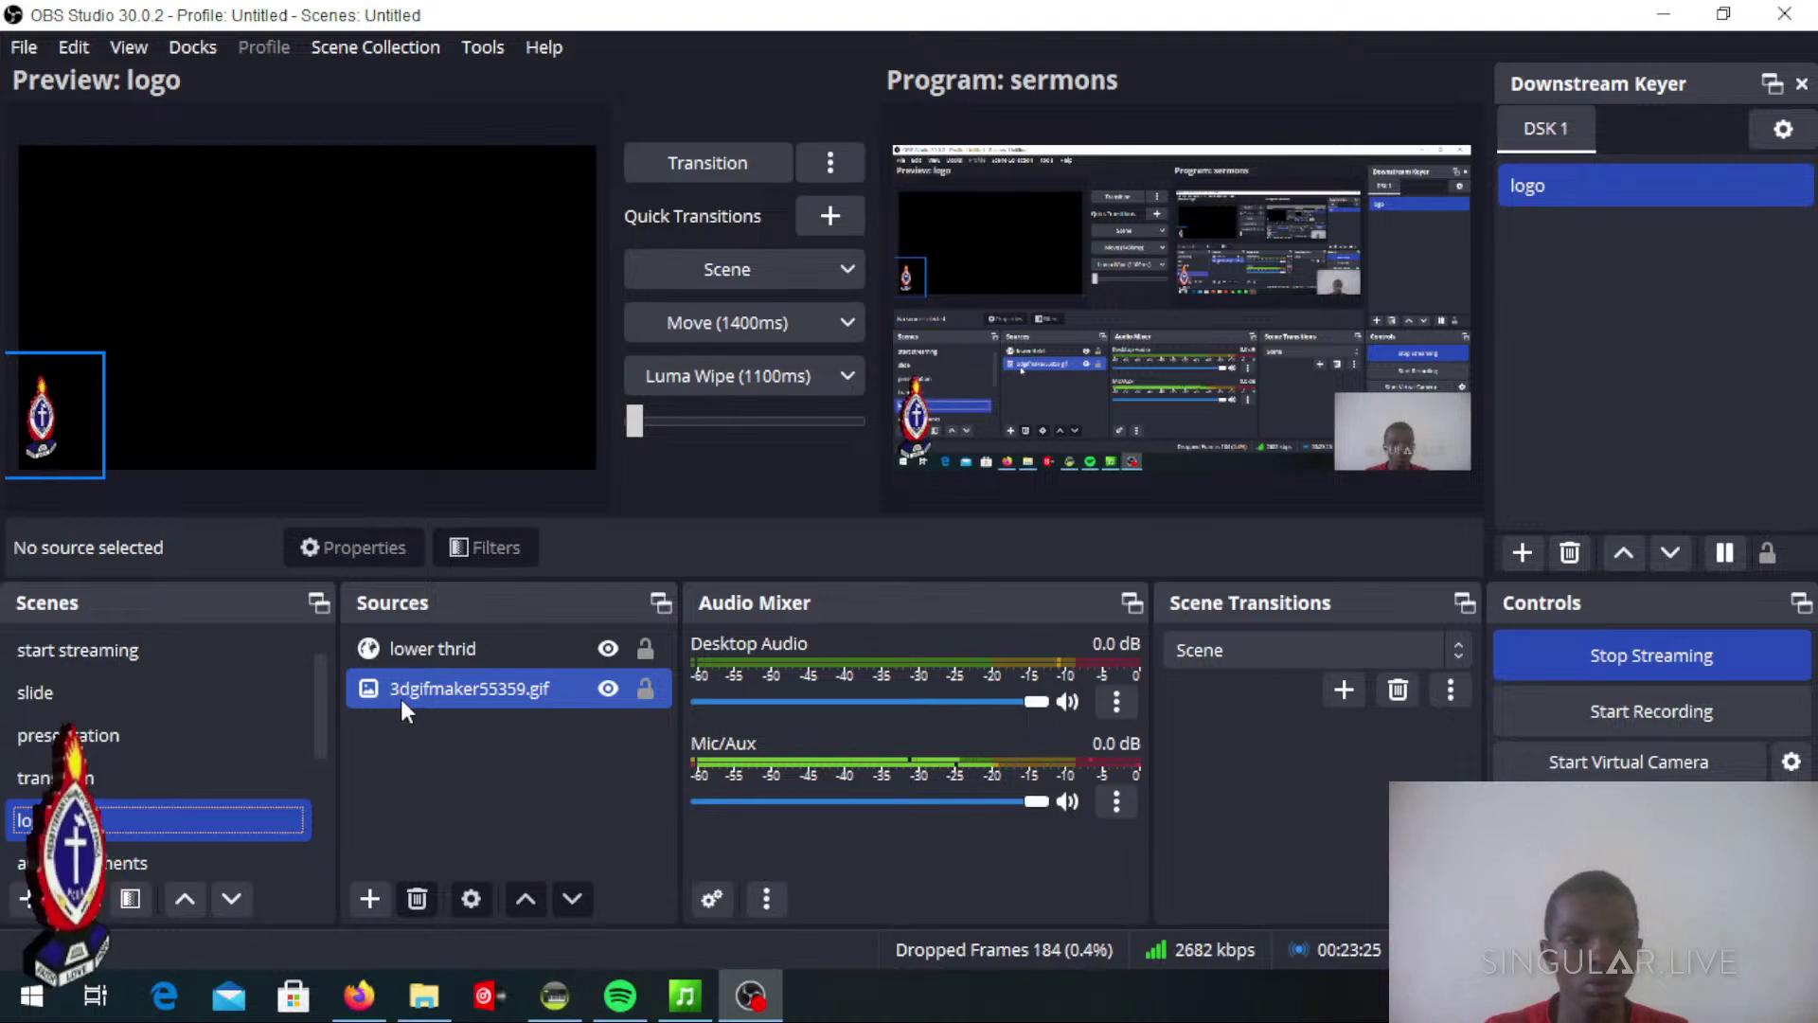
click(402, 708)
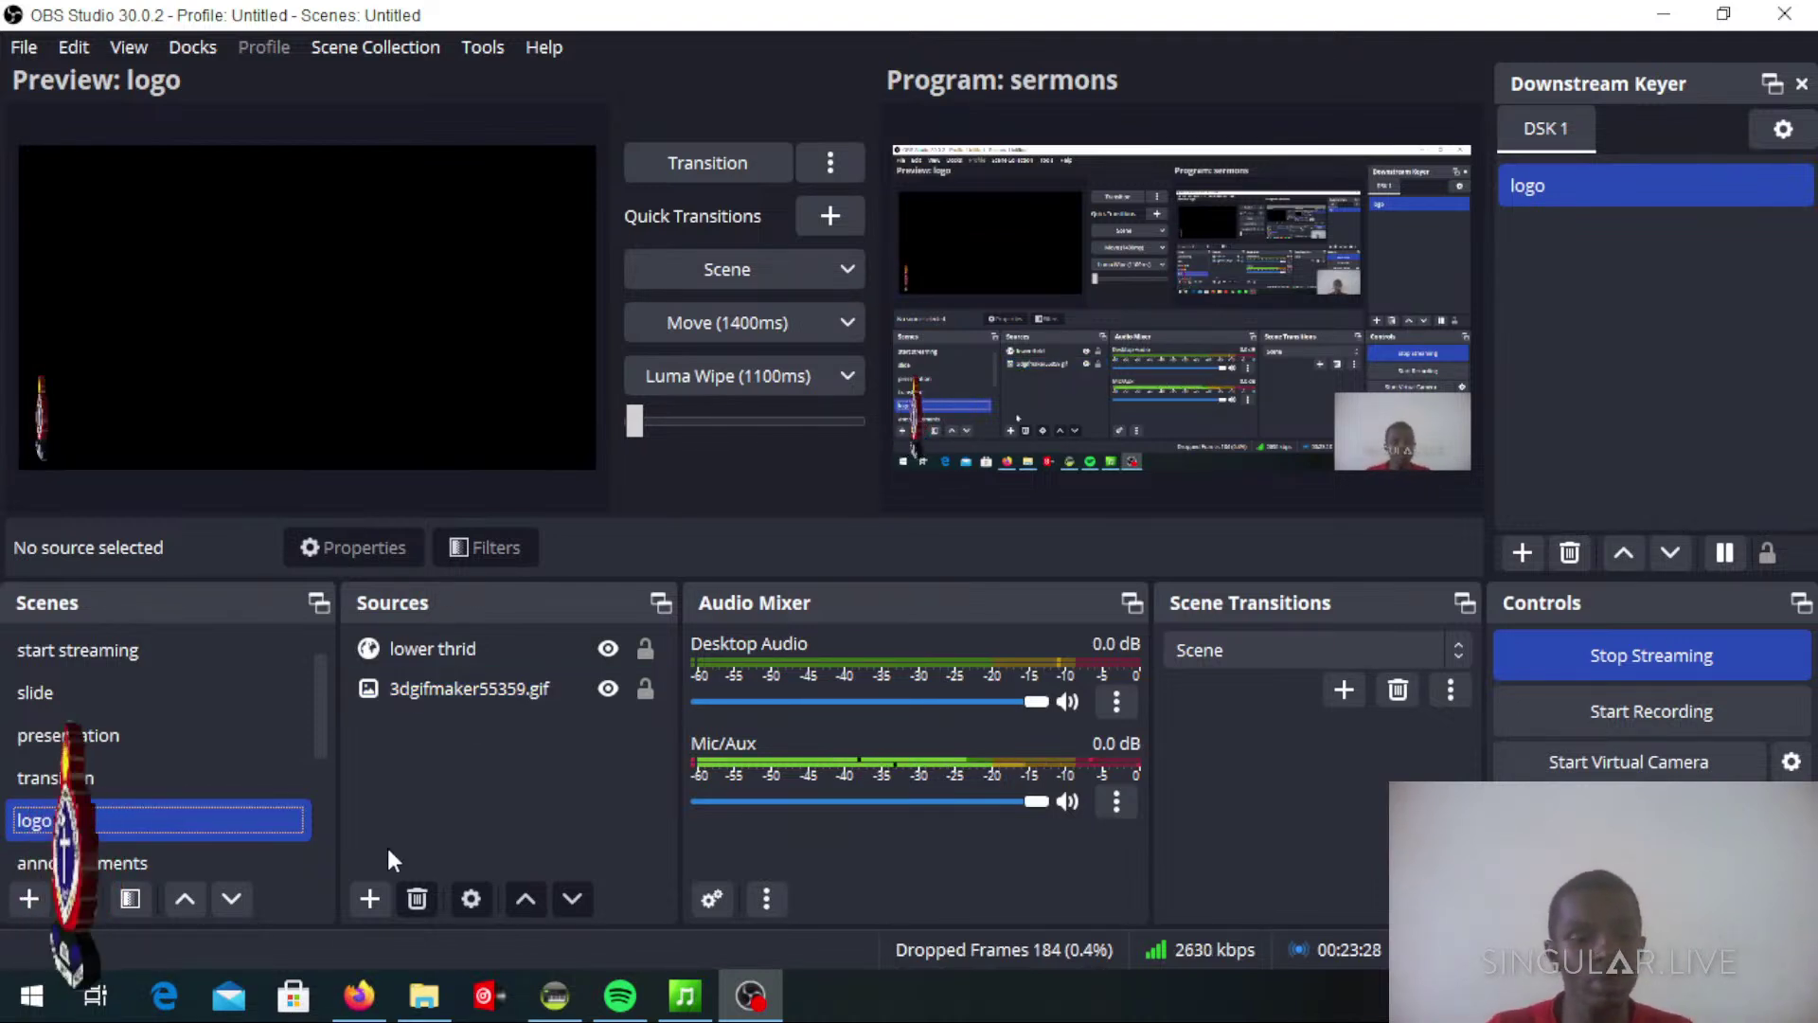
click(401, 685)
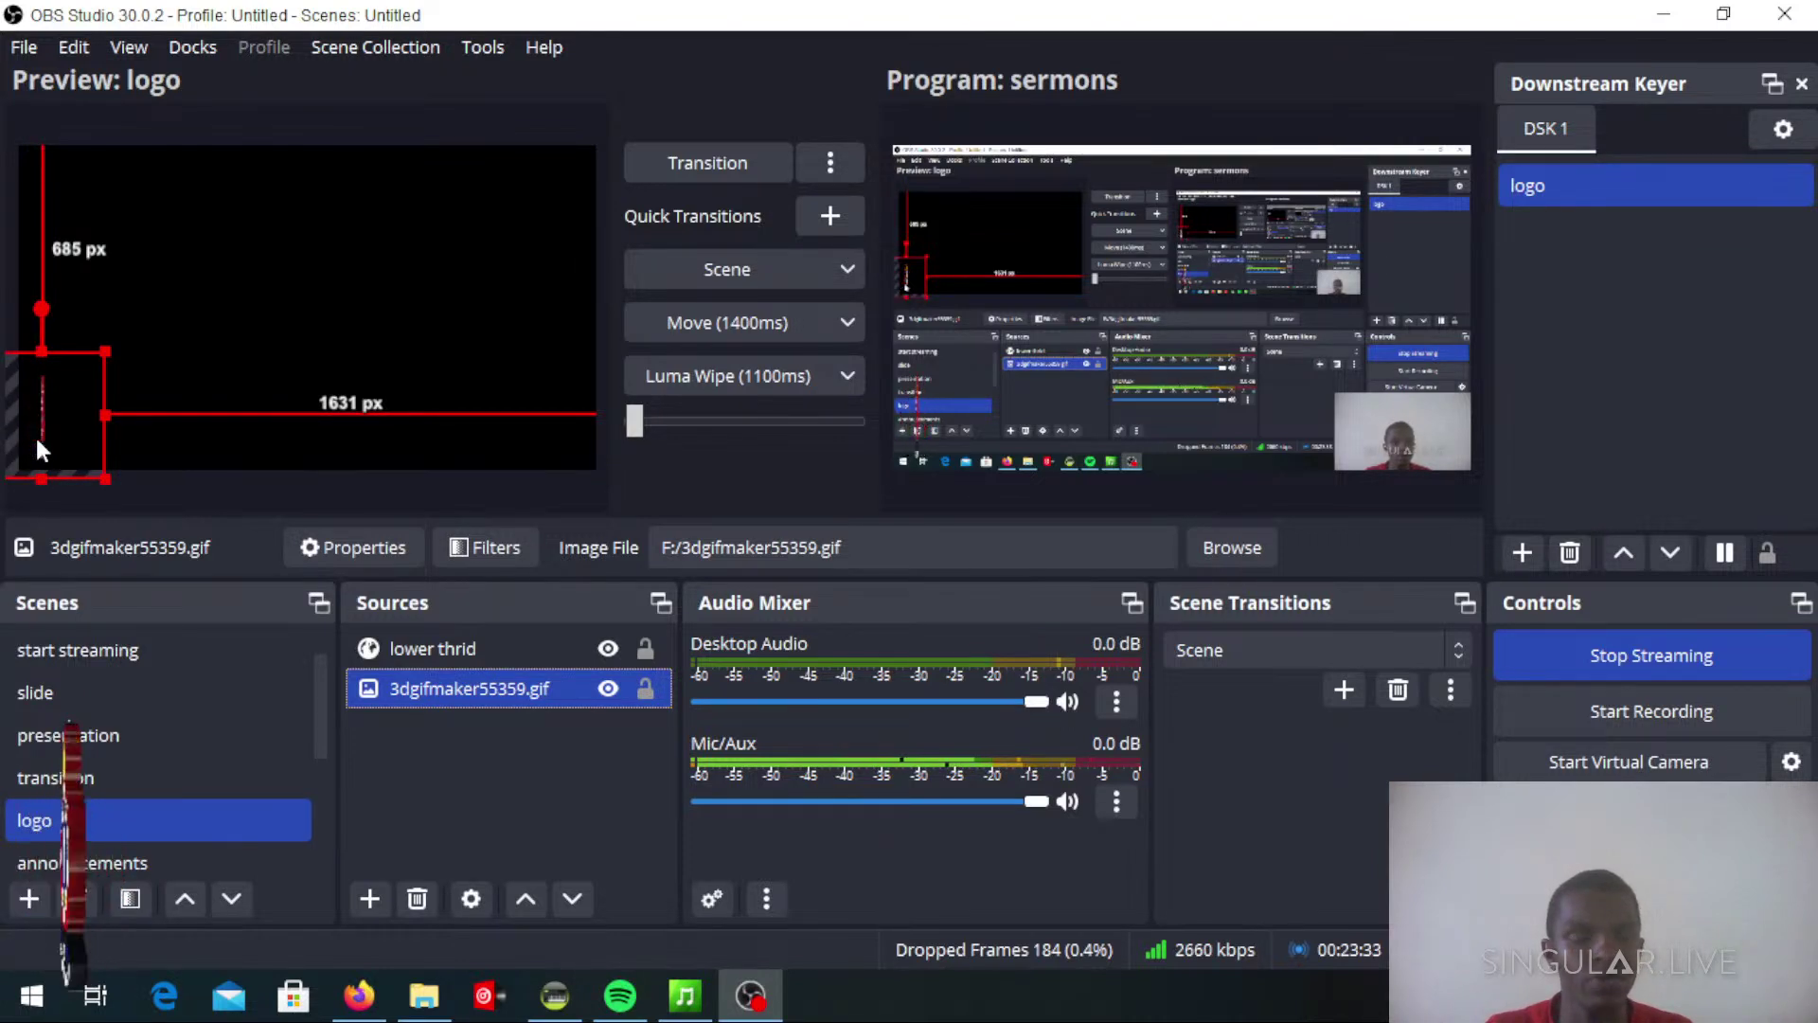
click(421, 729)
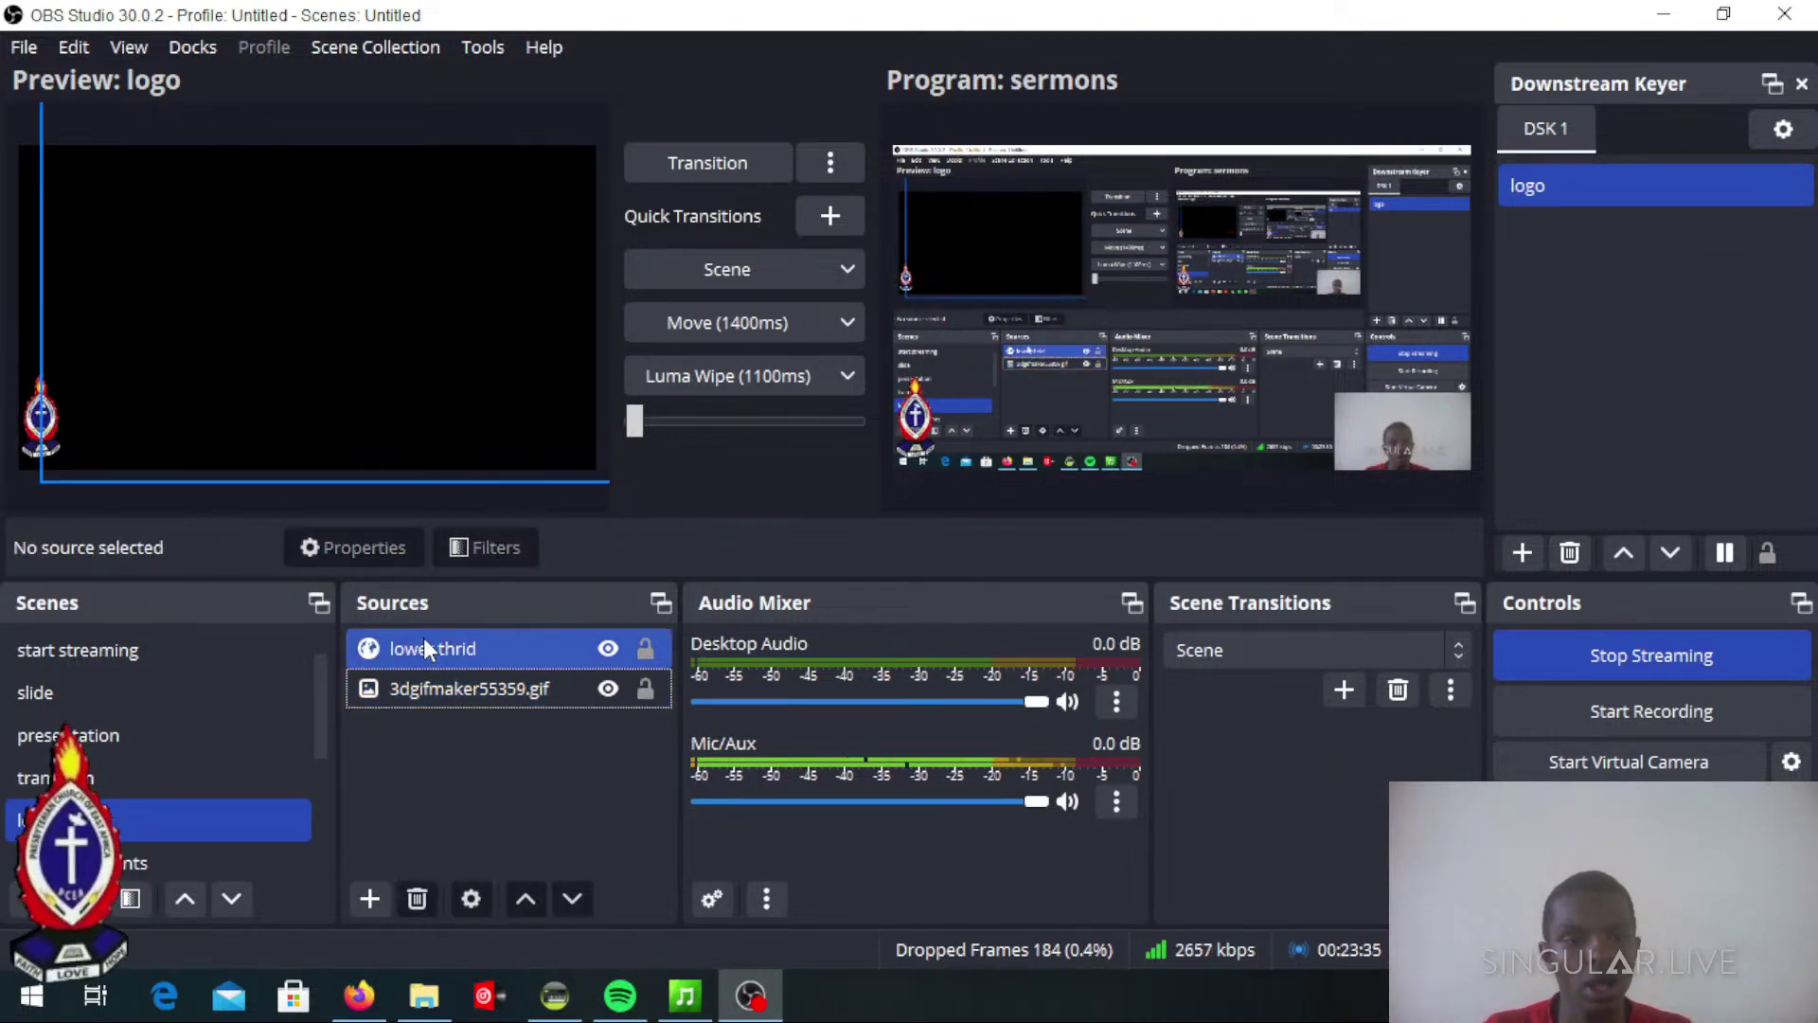
click(423, 646)
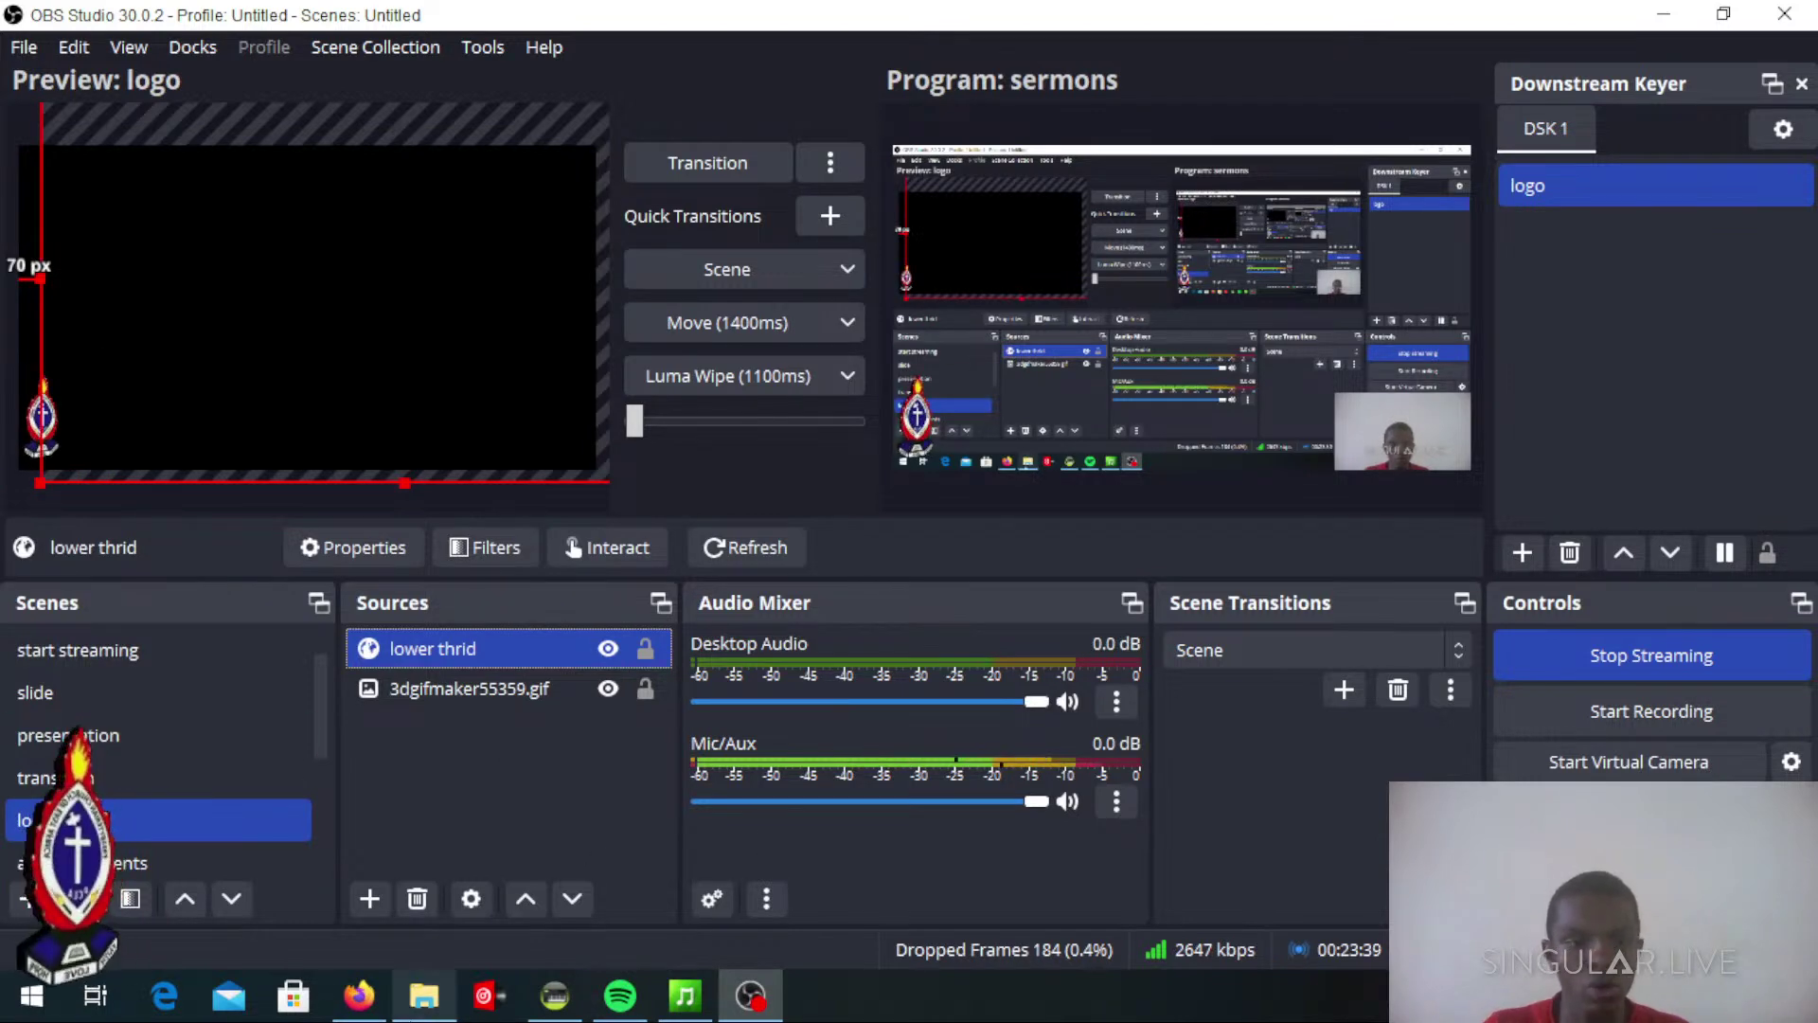
Switch to the browser, turn on the Lower - Left overlay of UNO Lowers | News, and return to OBS
click(424, 996)
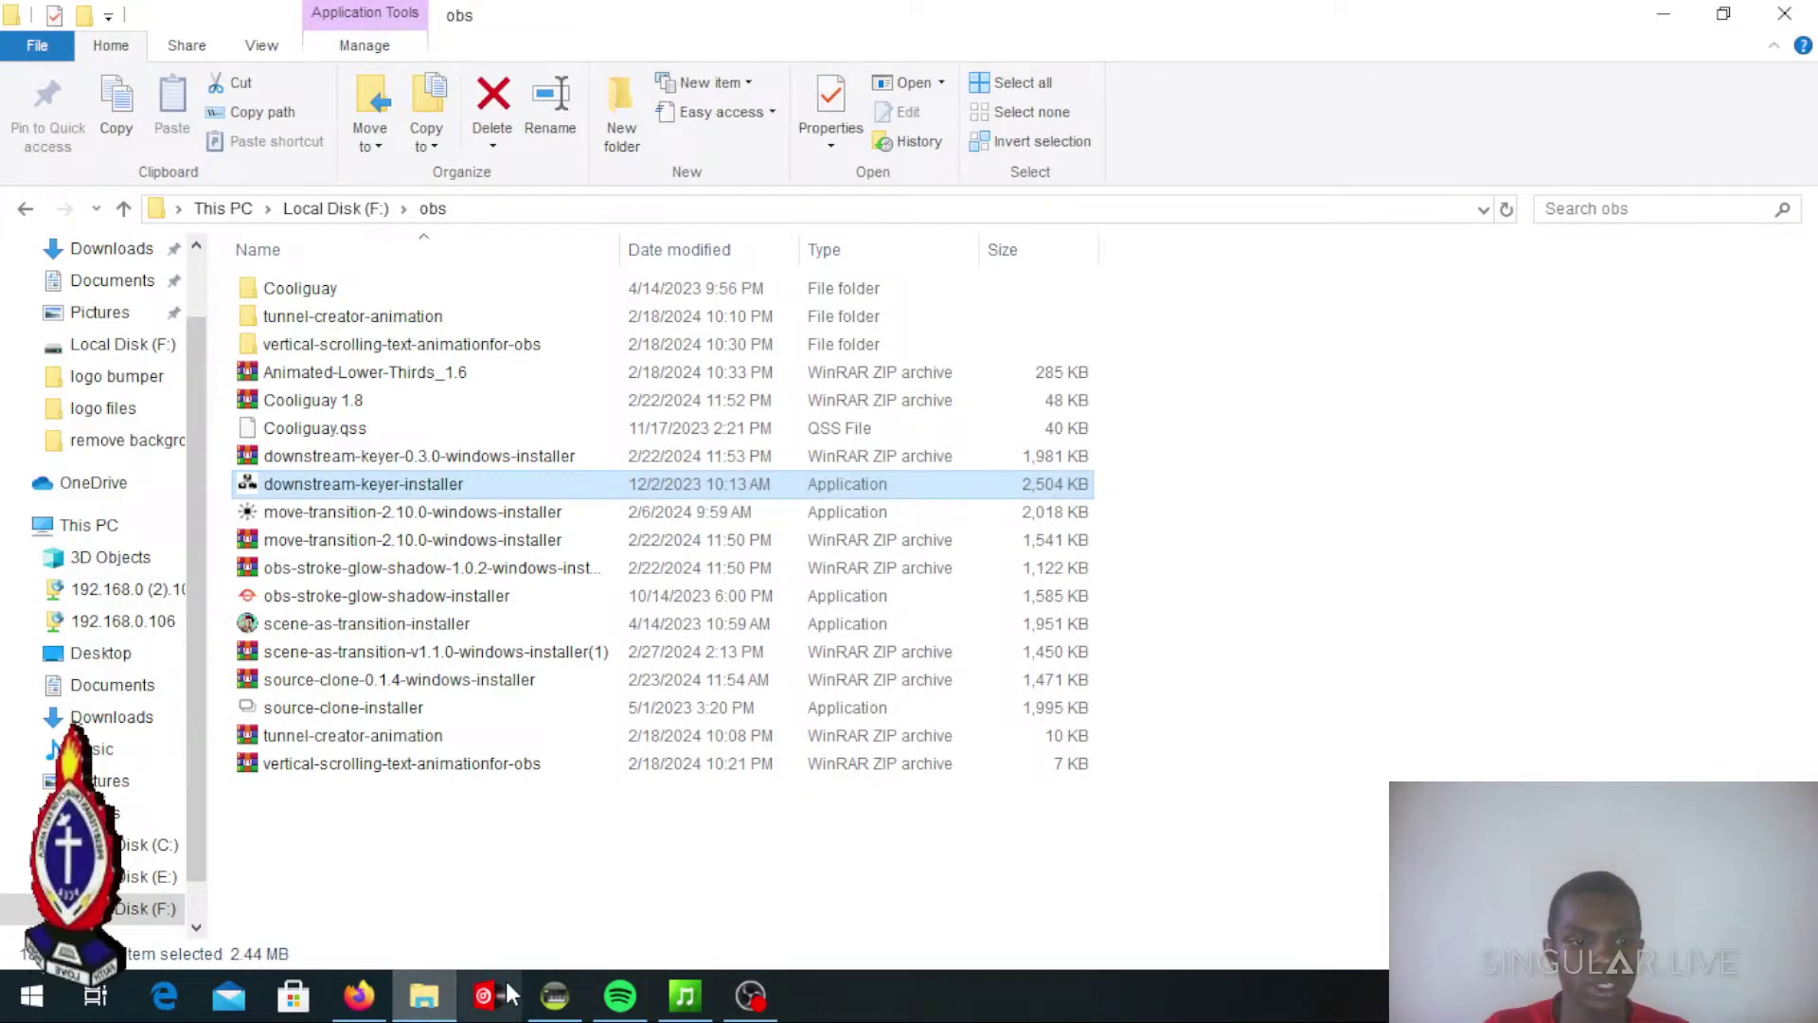
click(563, 994)
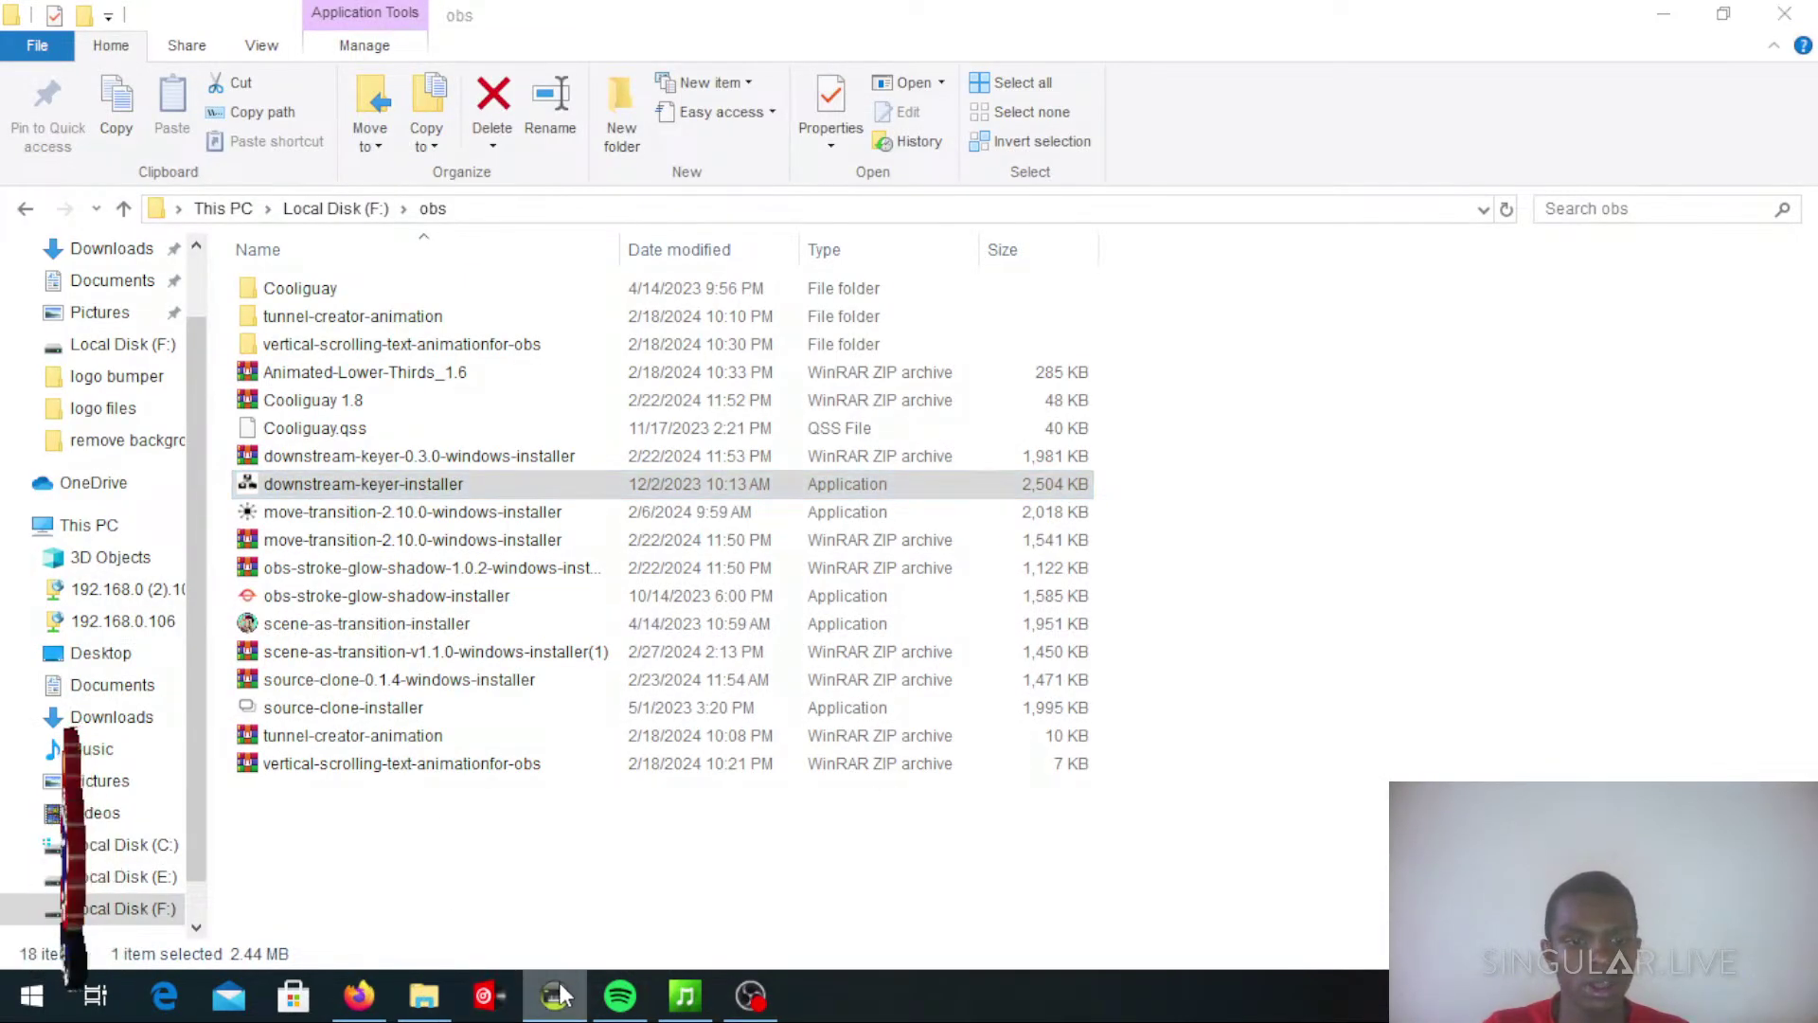
click(359, 996)
key(alt+Tab)
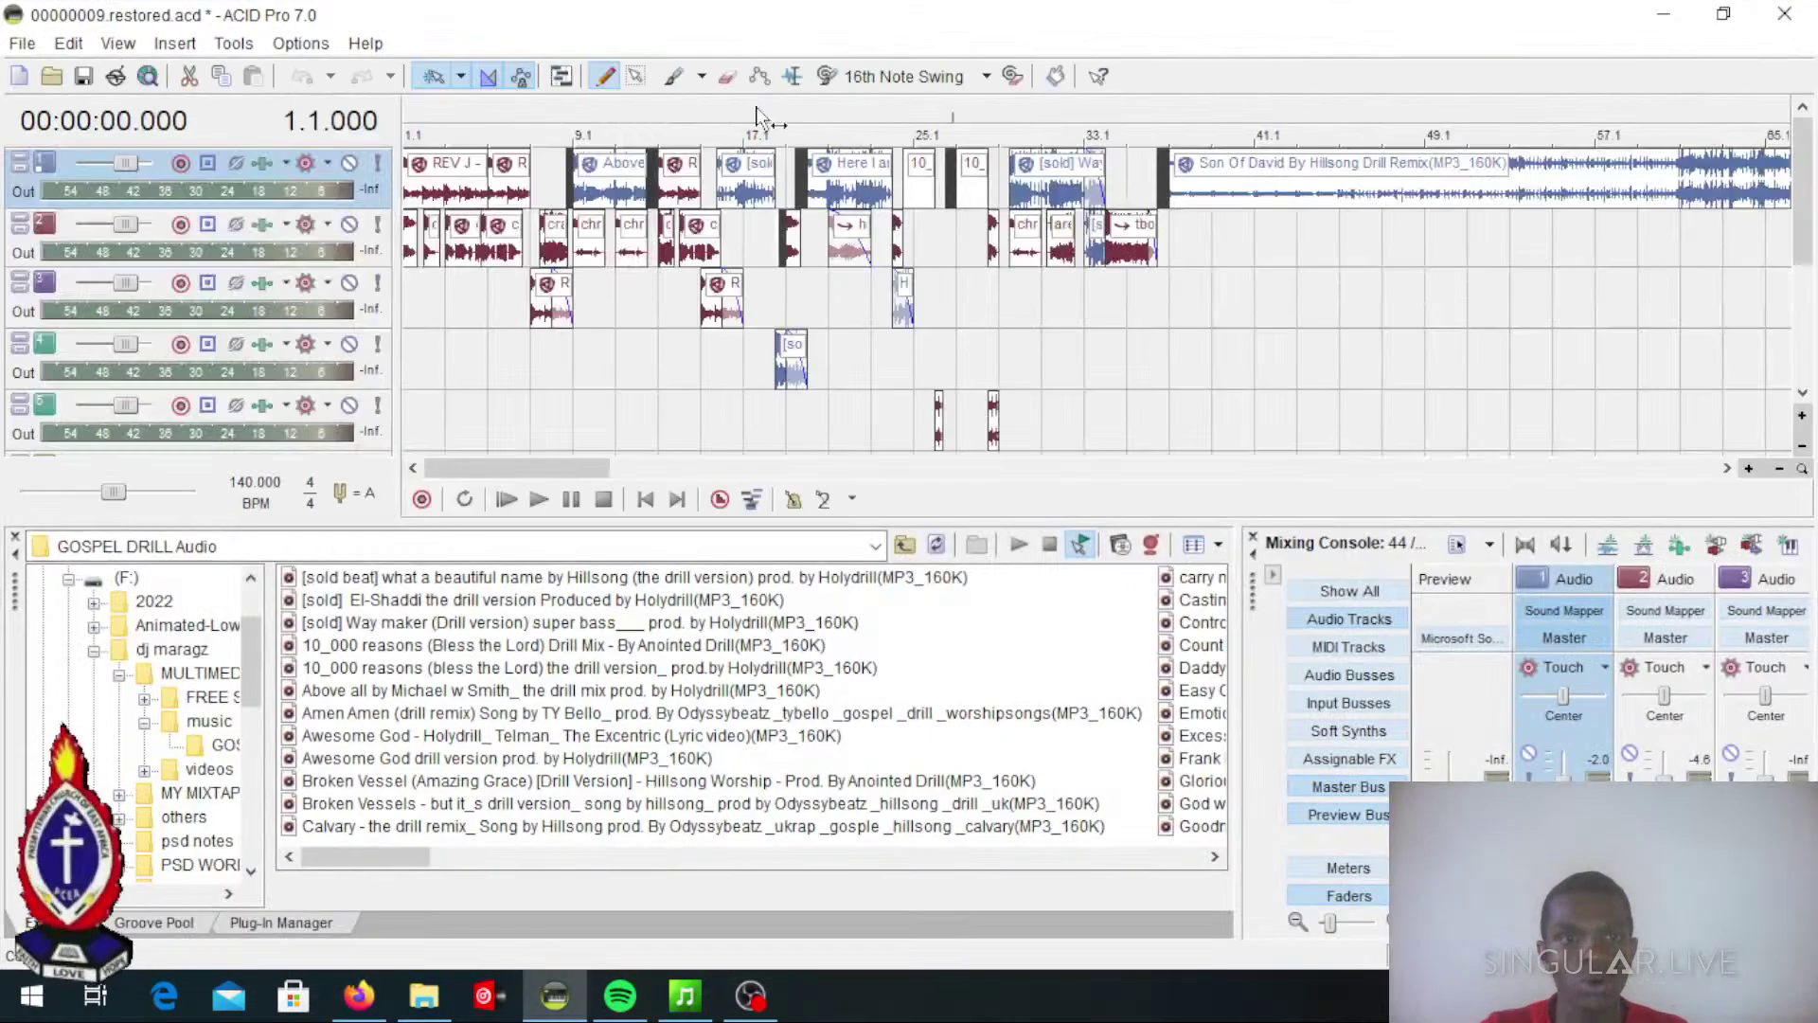
click(1695, 15)
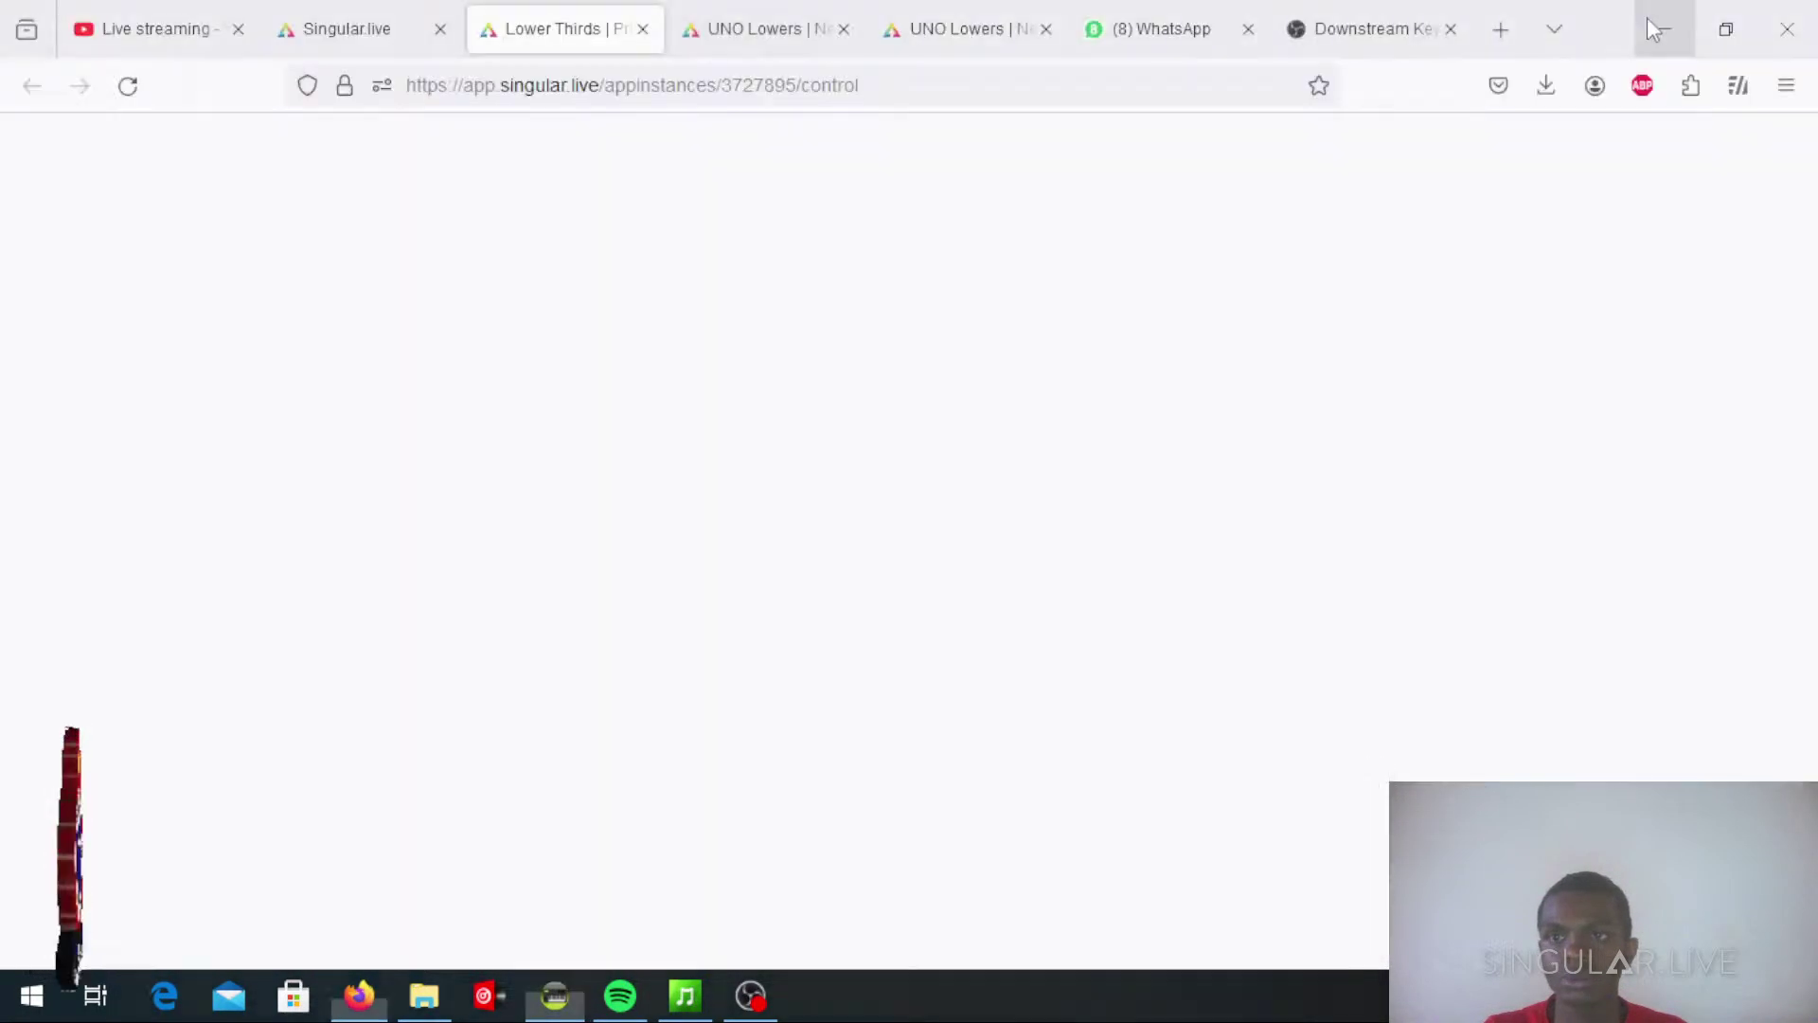
click(747, 36)
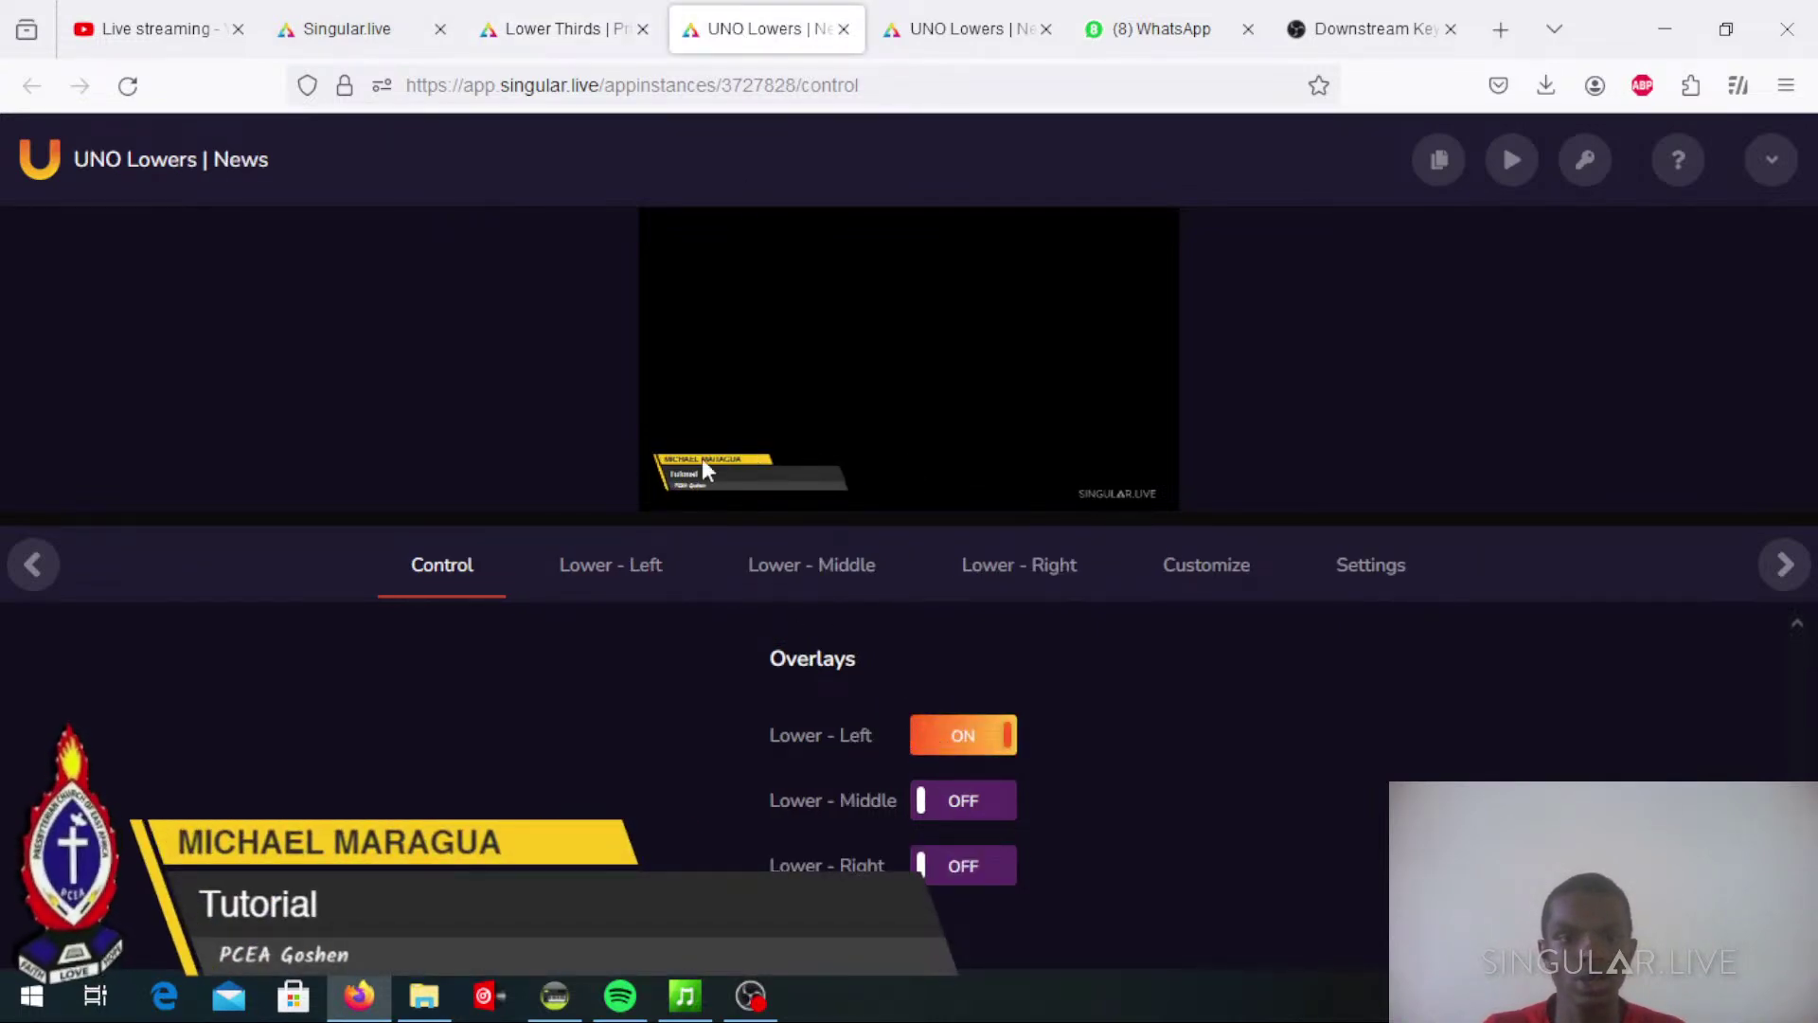
click(749, 996)
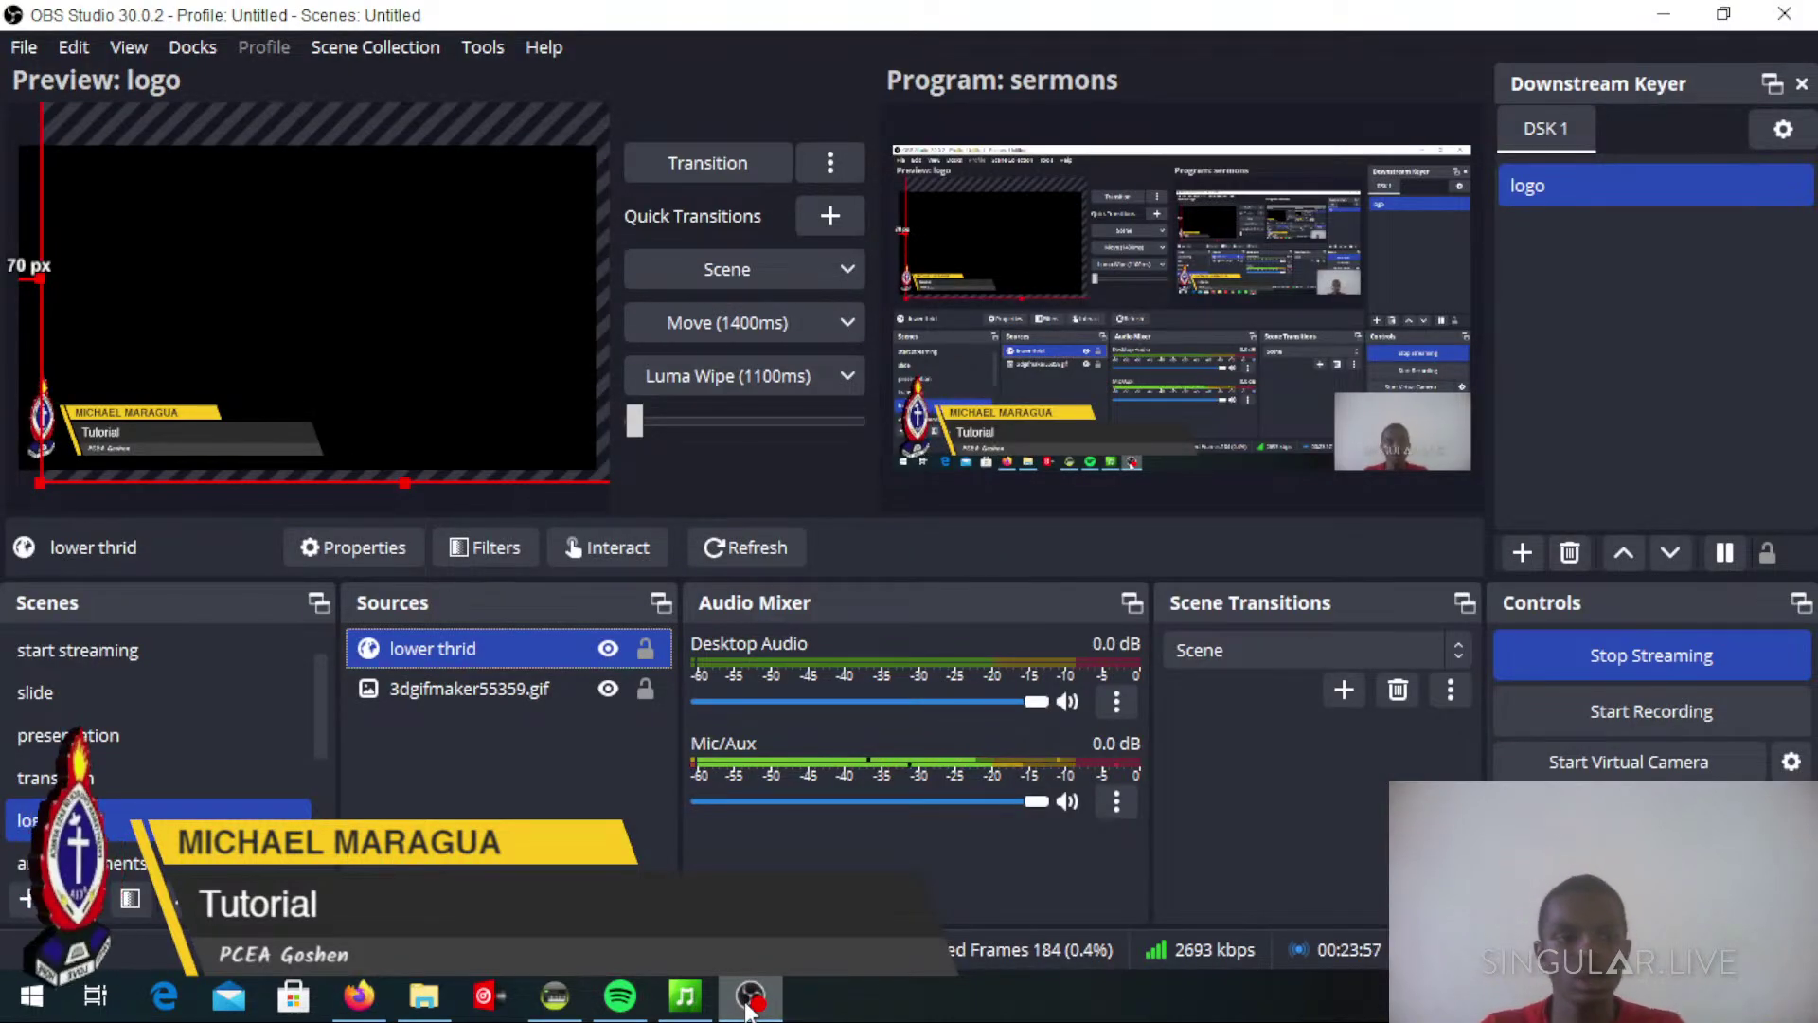
Hide and show the lower thrid source of the logo scene twice
click(609, 647)
click(609, 648)
click(609, 647)
click(609, 647)
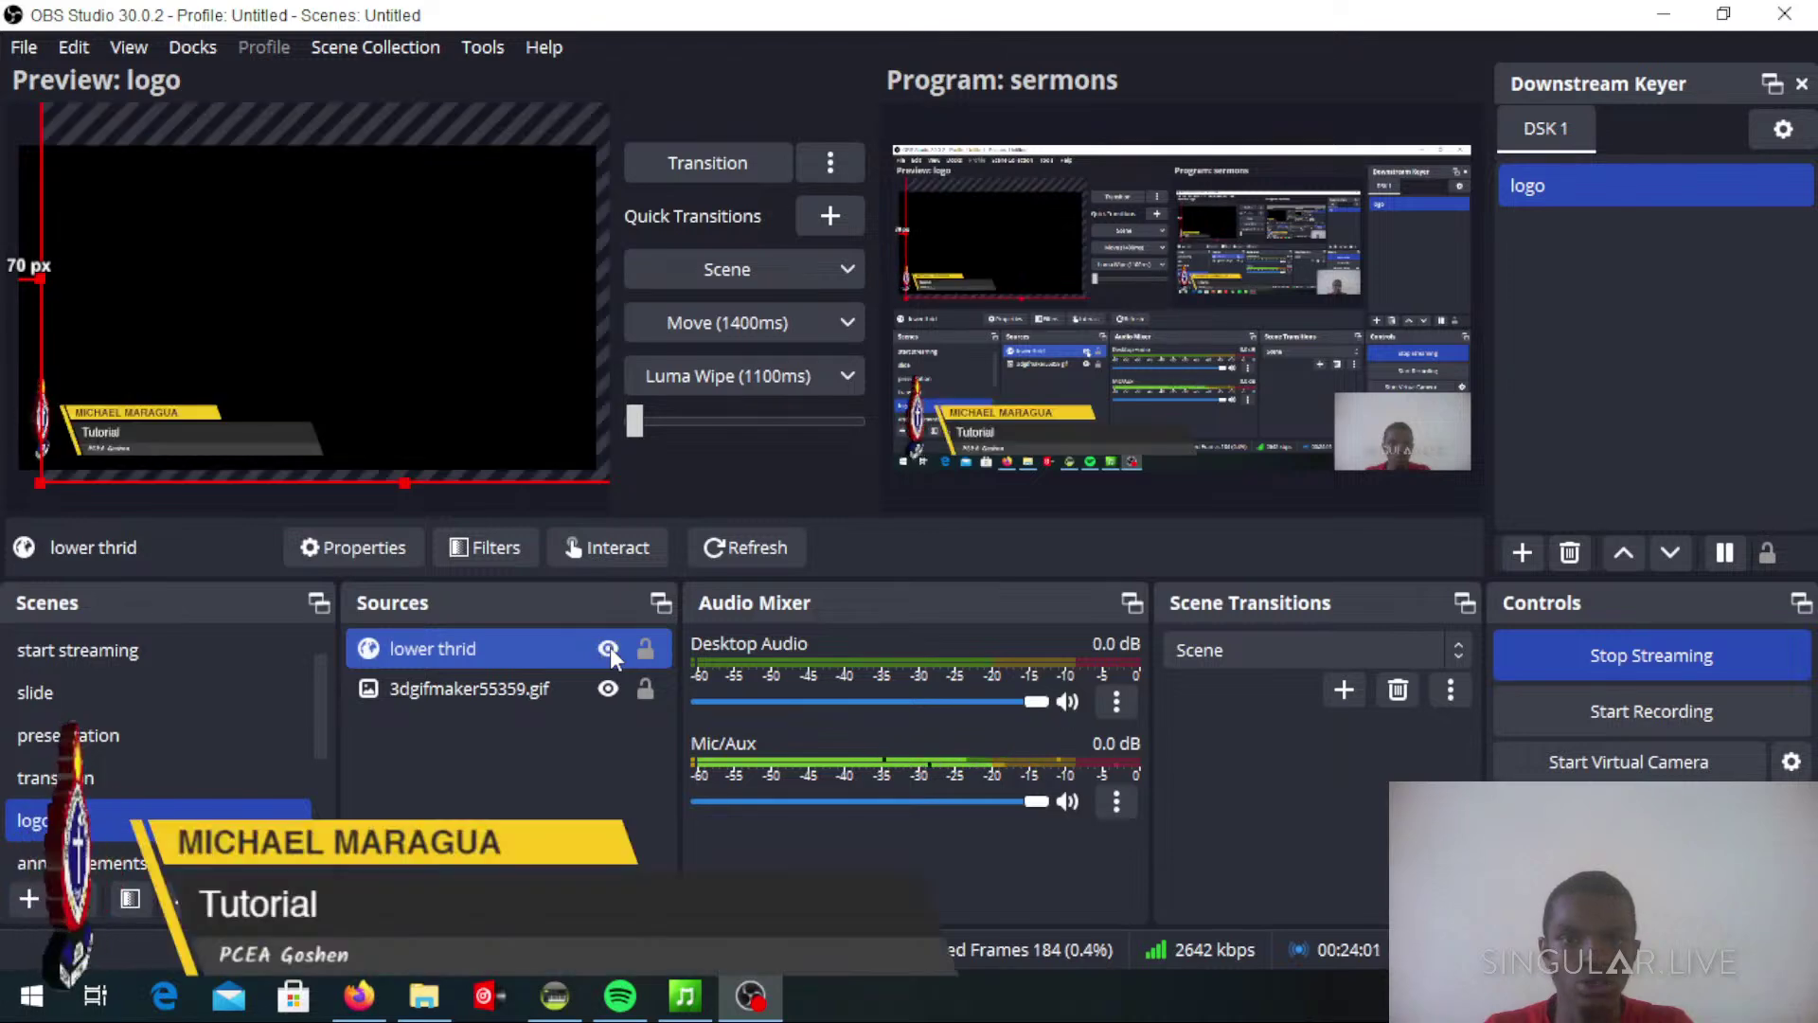
Change the live UNO Lowers | News overlay to Lower - Middle in the browser and check it in OBS
click(359, 996)
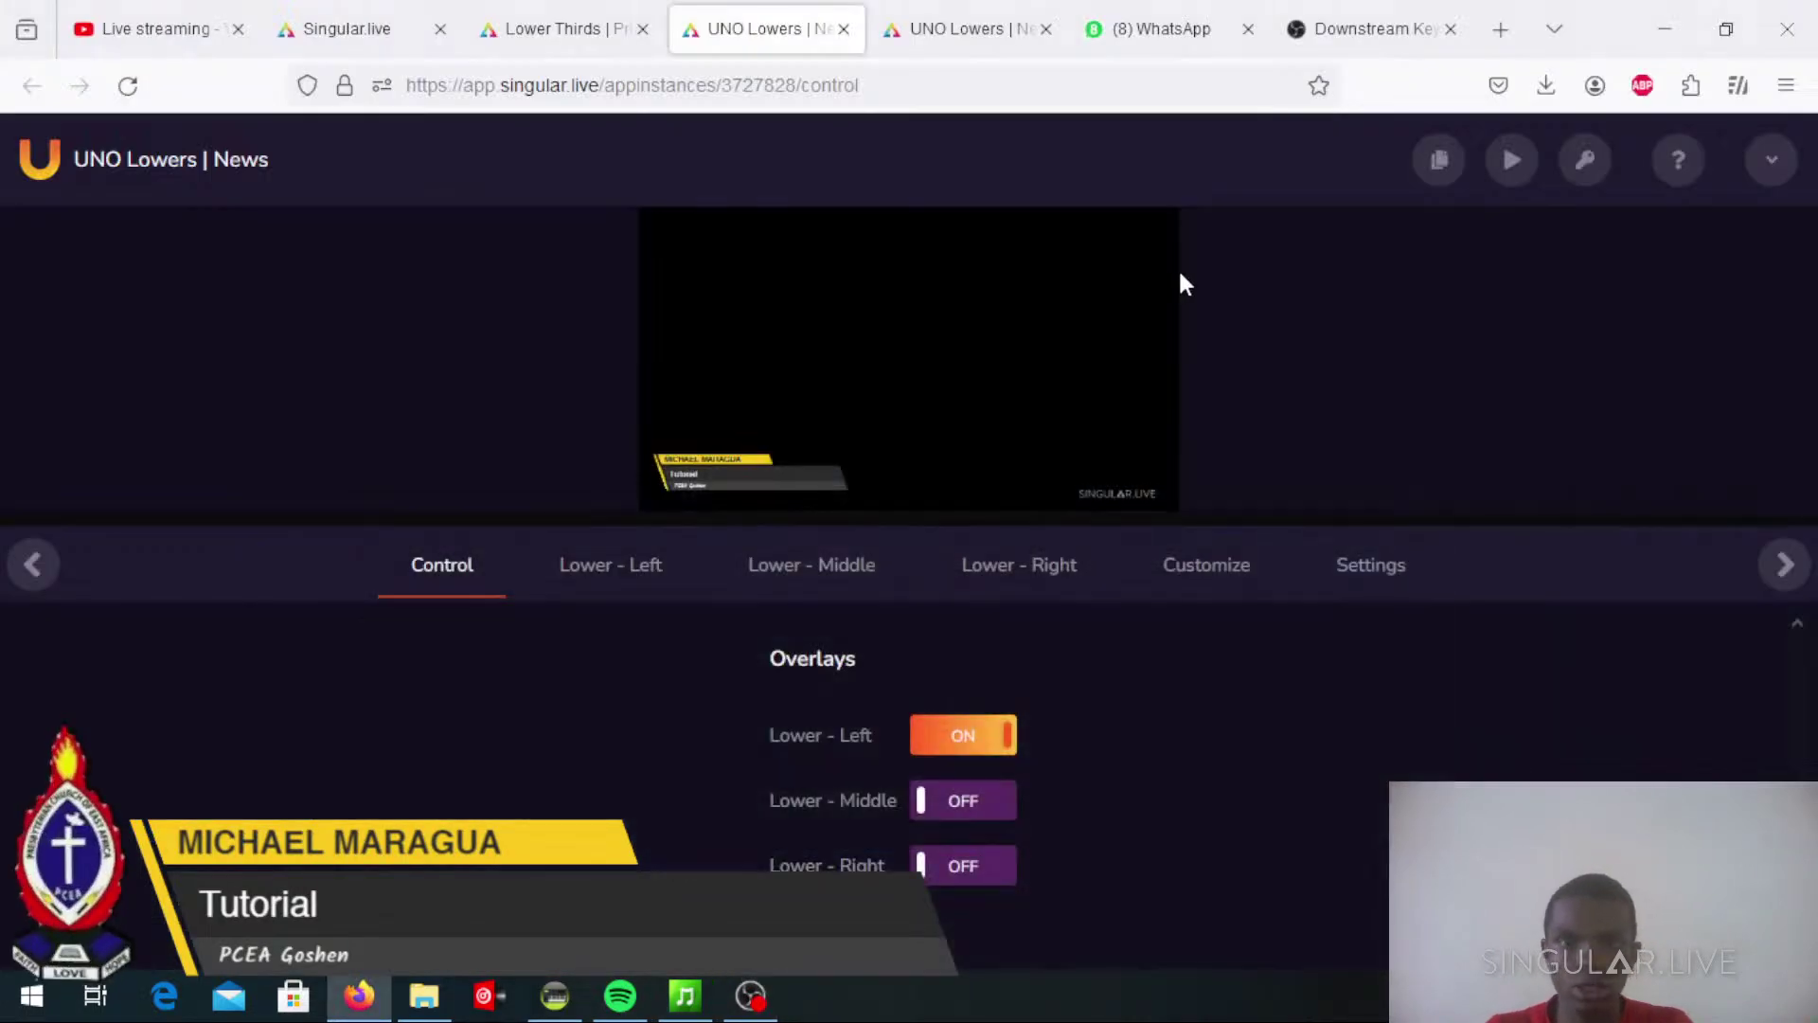
click(943, 803)
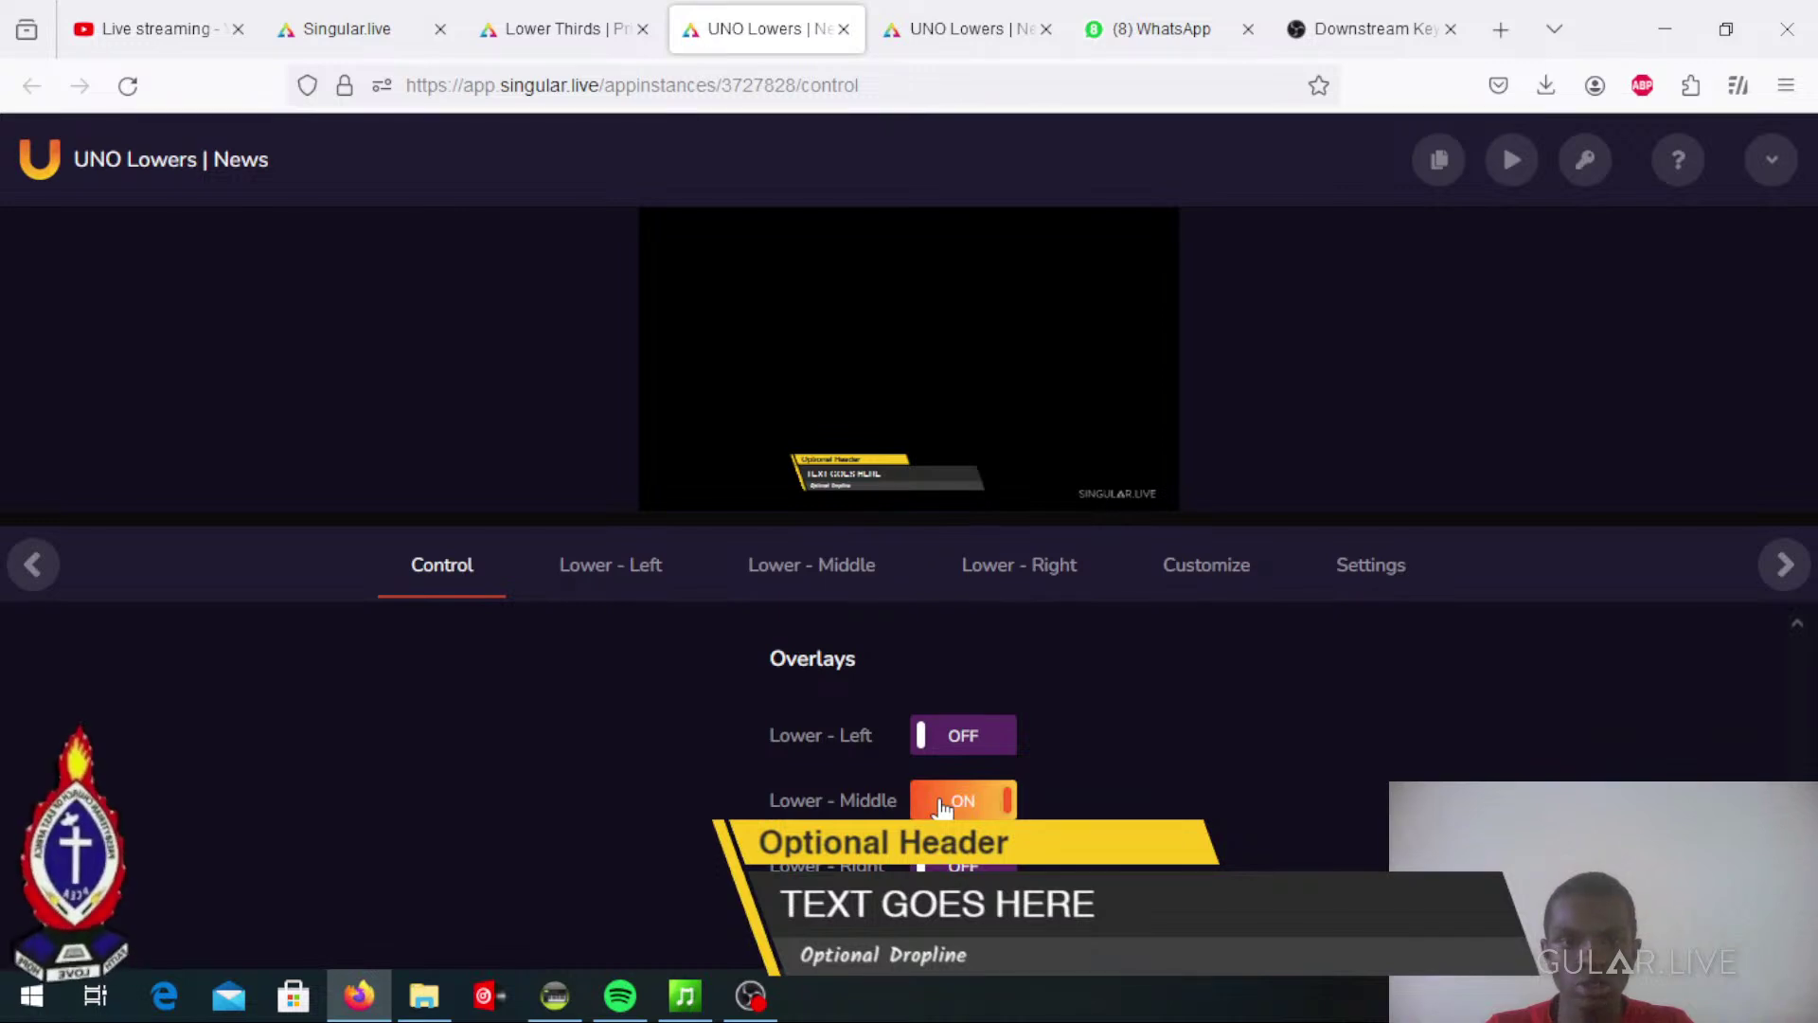
click(765, 1013)
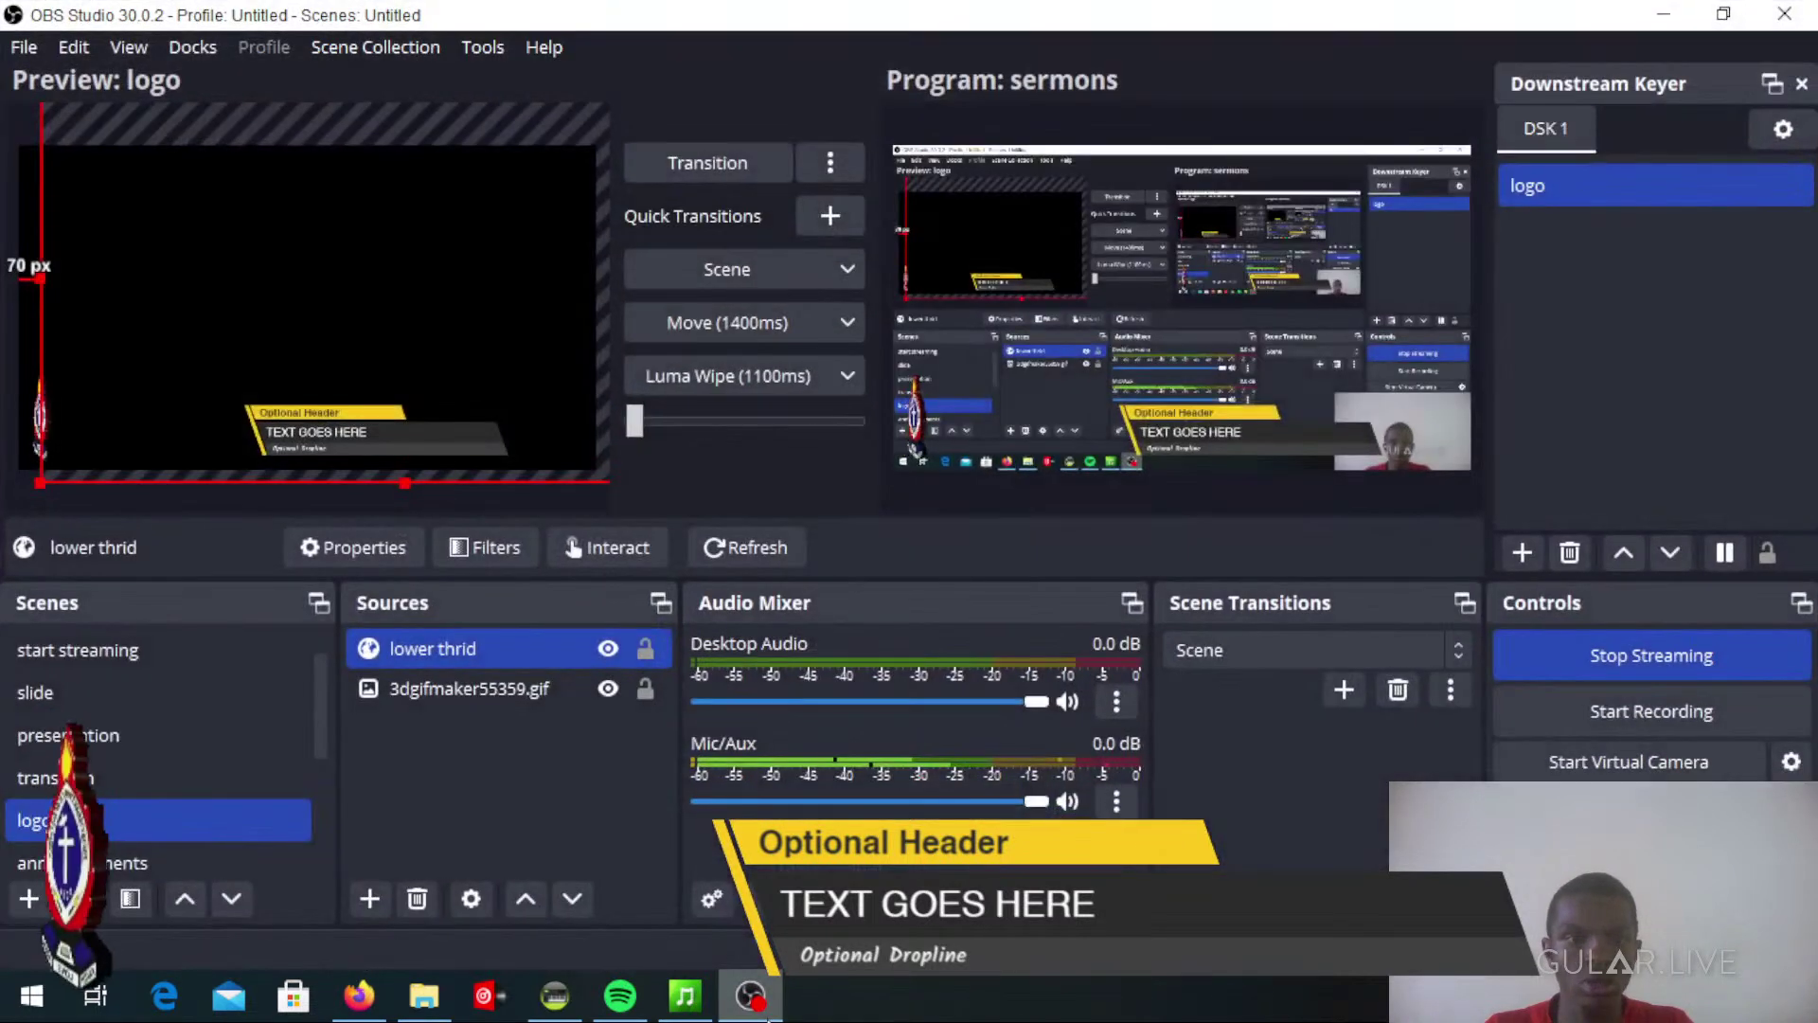
click(766, 1015)
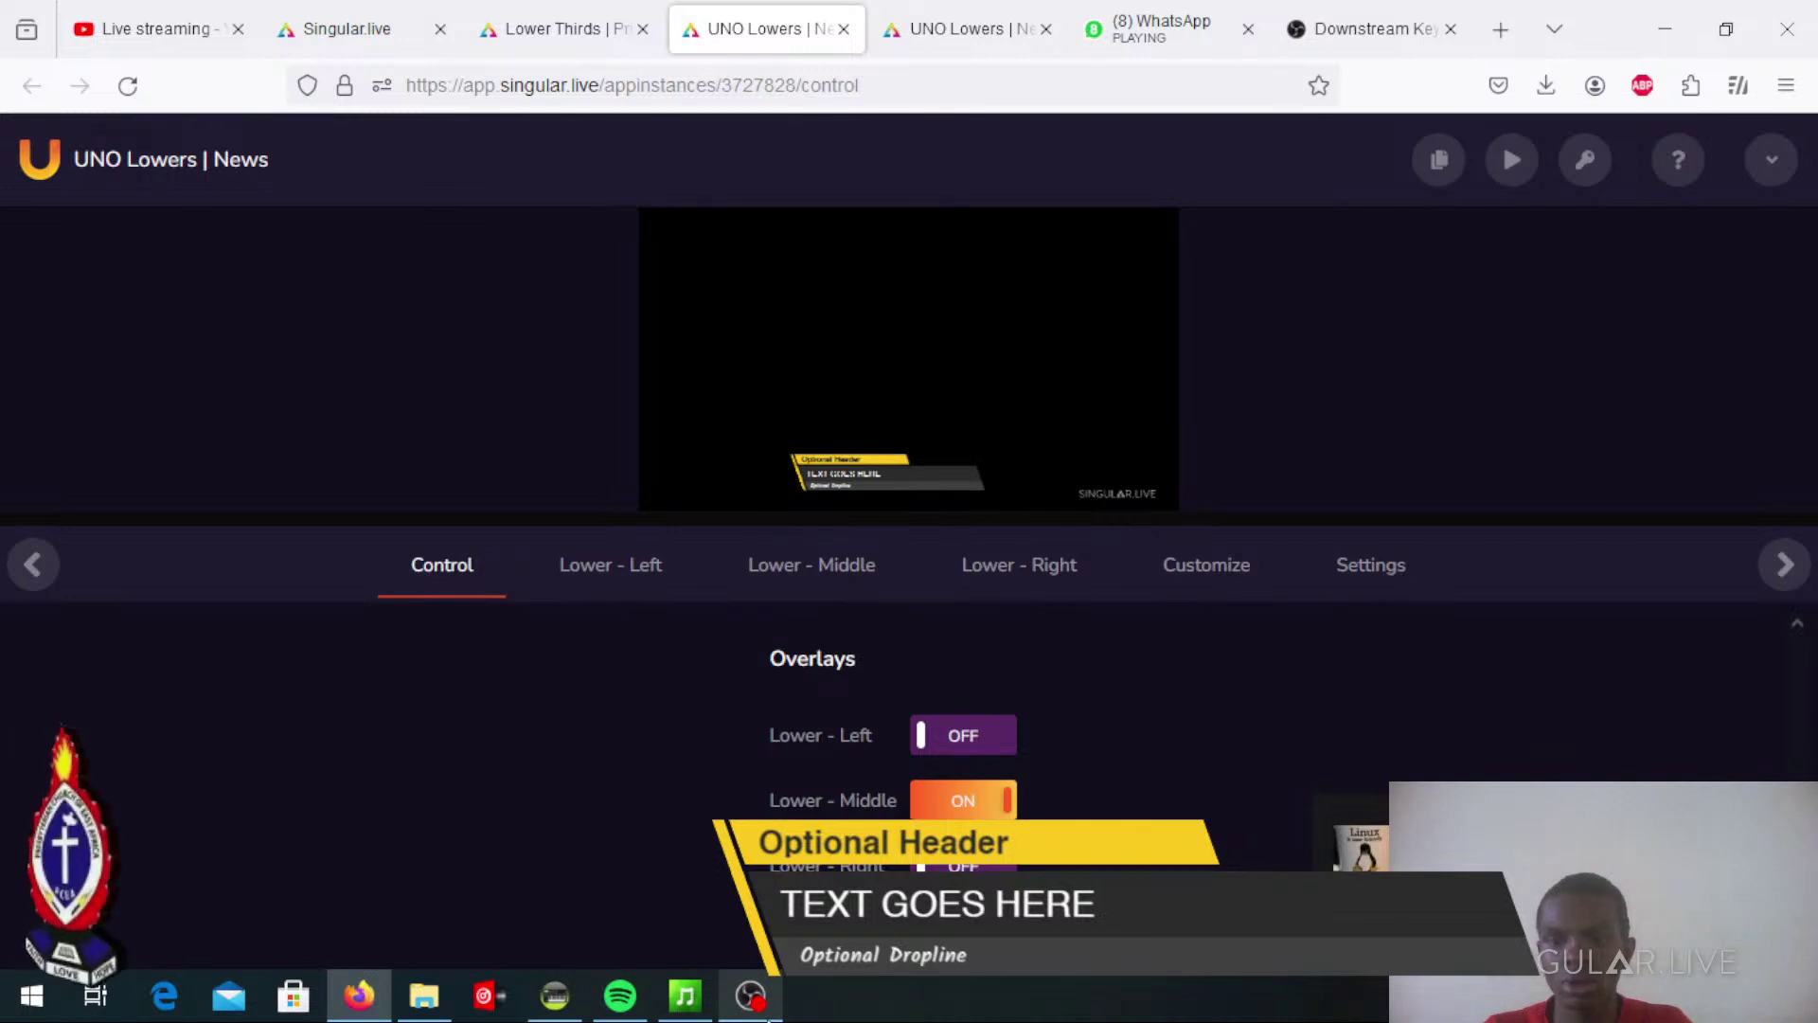
click(778, 1011)
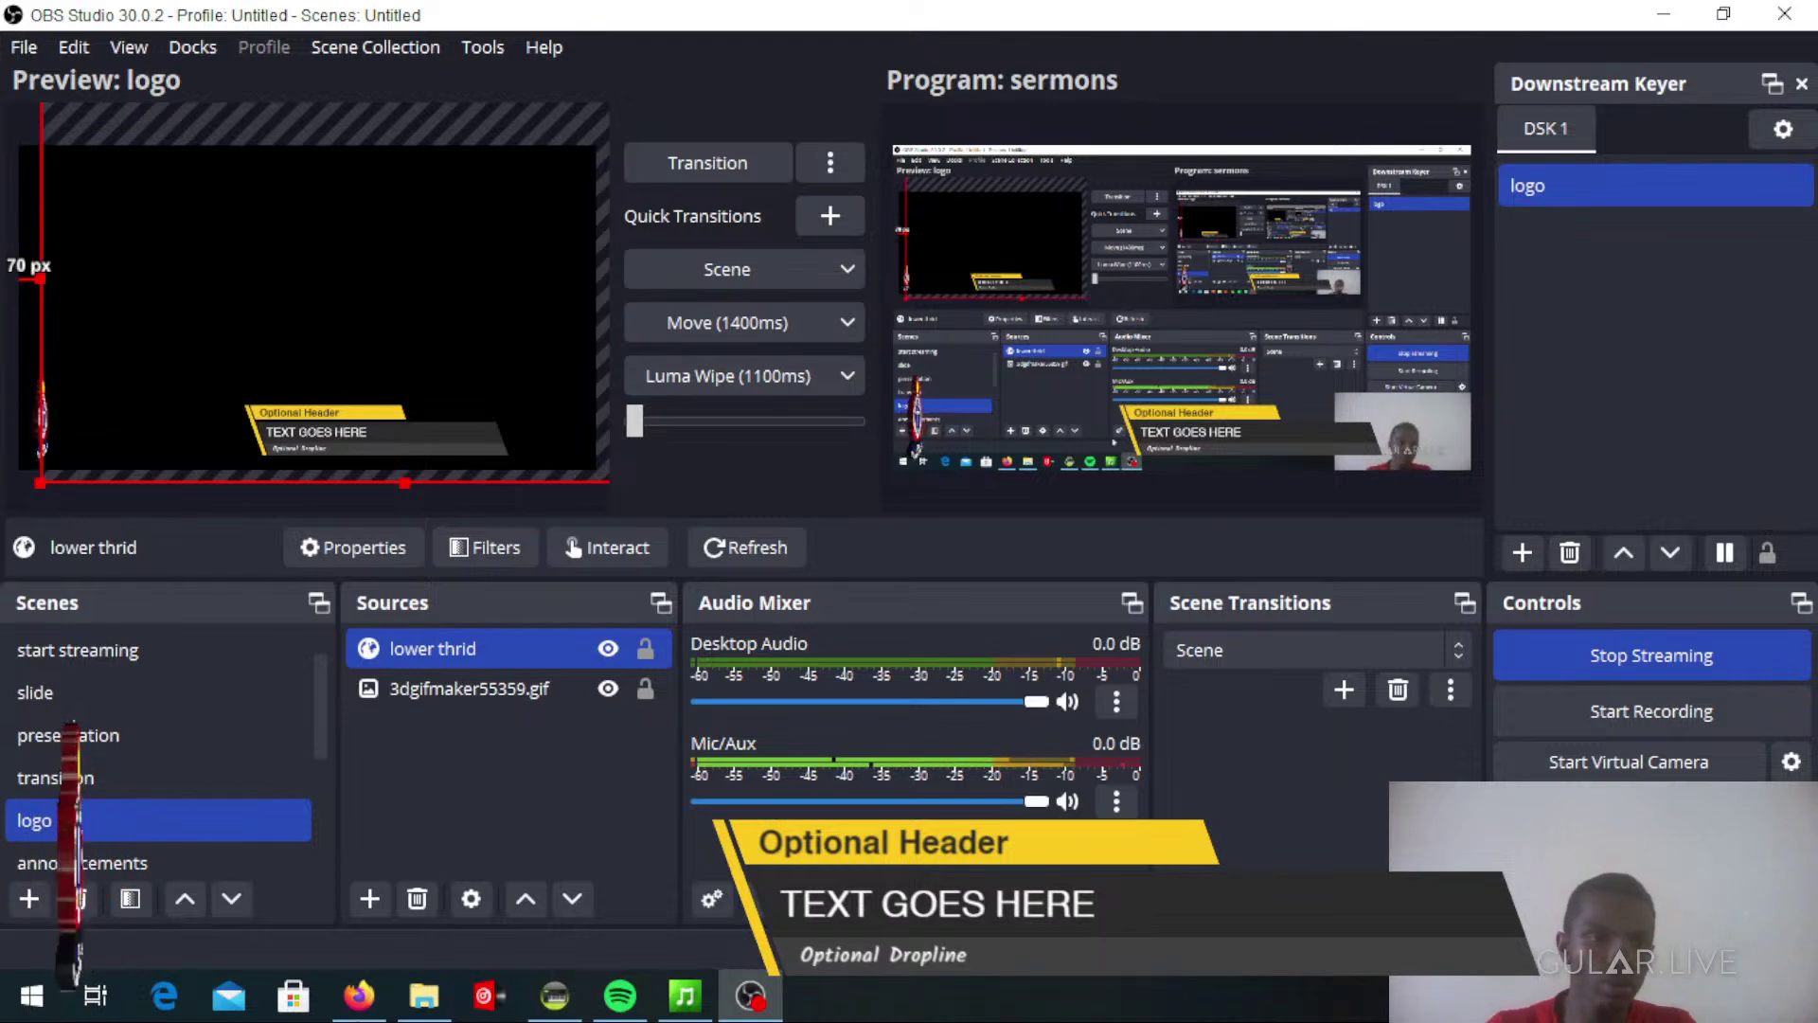
In the browser, replace the Lower - Middle overlay with Lower - Left and turn that one off too
click(750, 996)
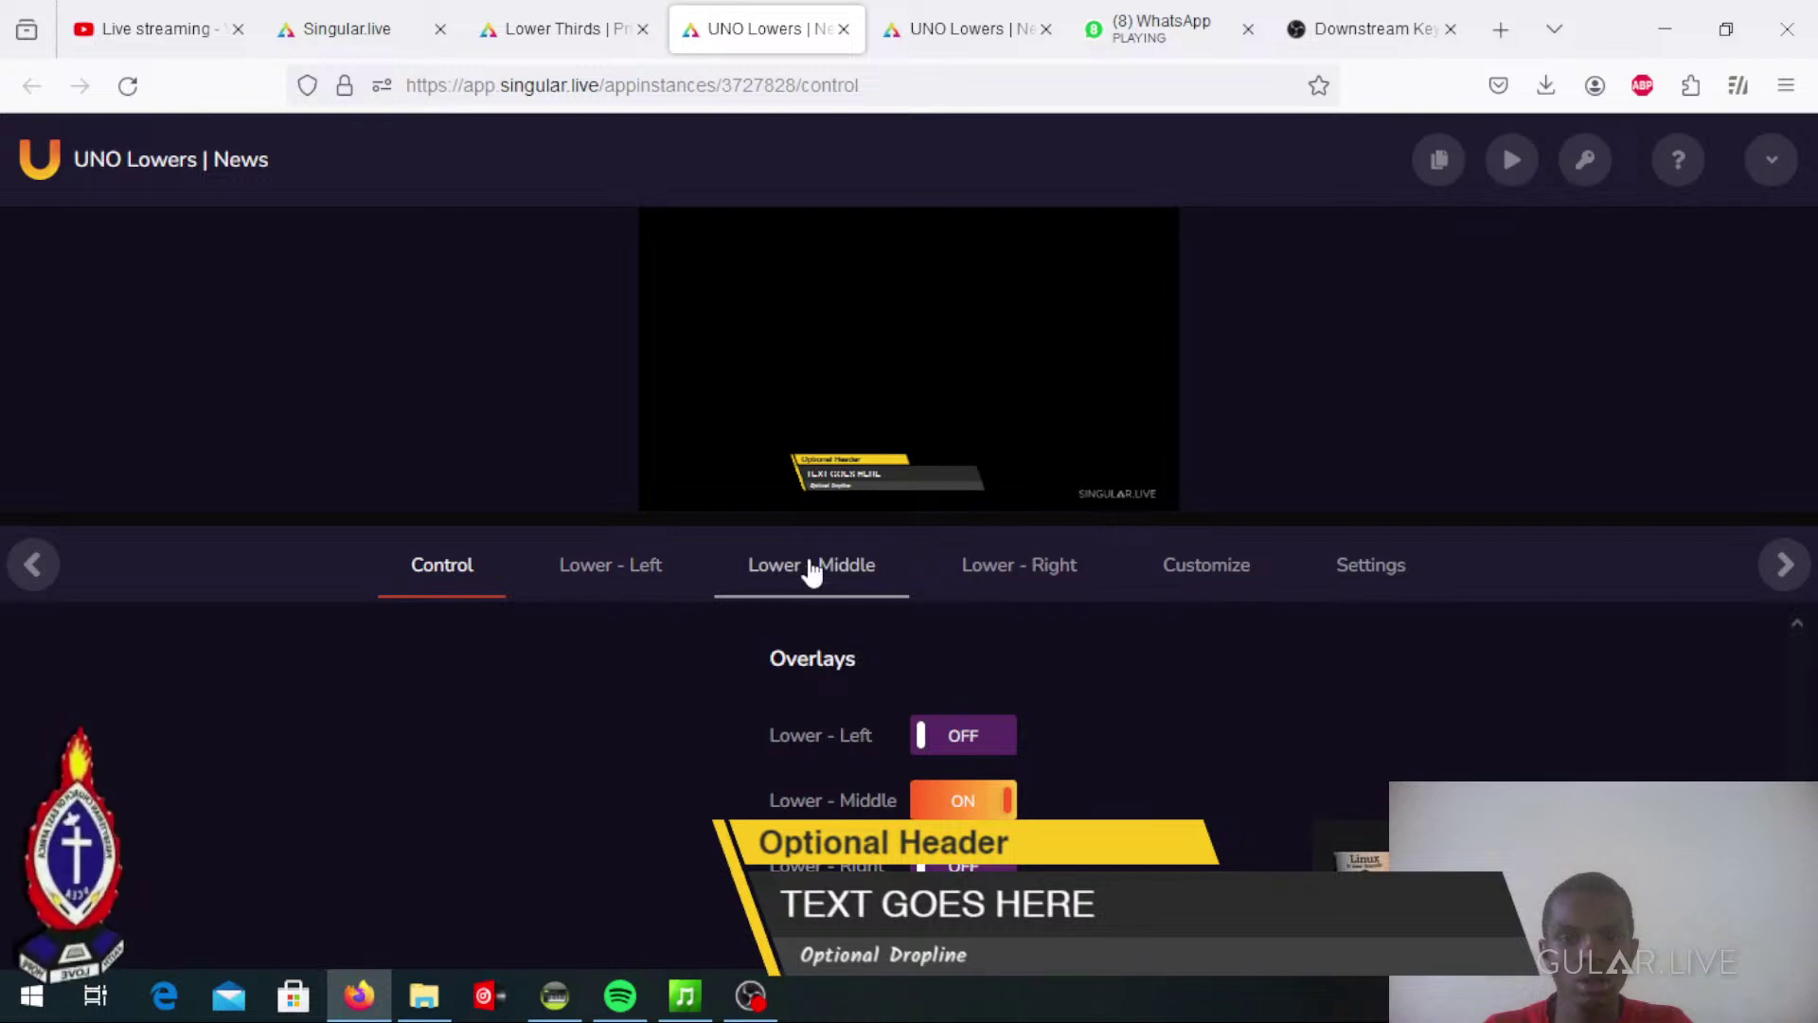
click(961, 801)
click(947, 750)
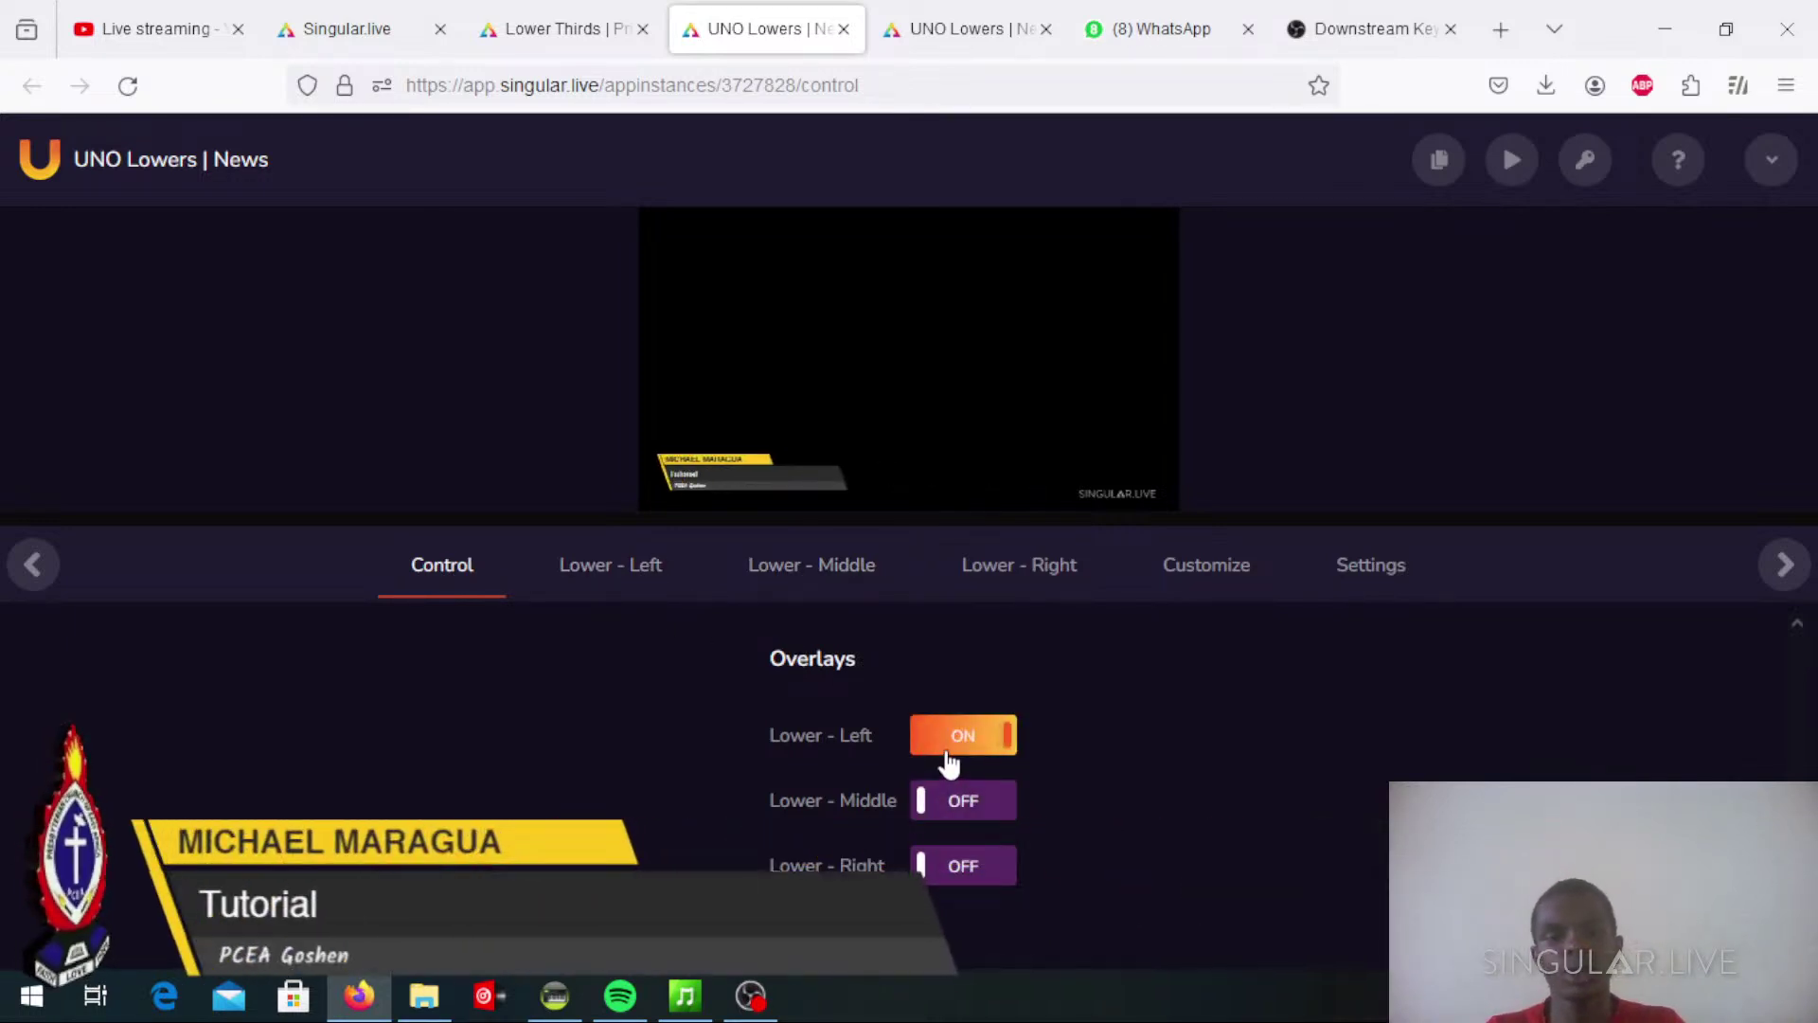
click(1007, 738)
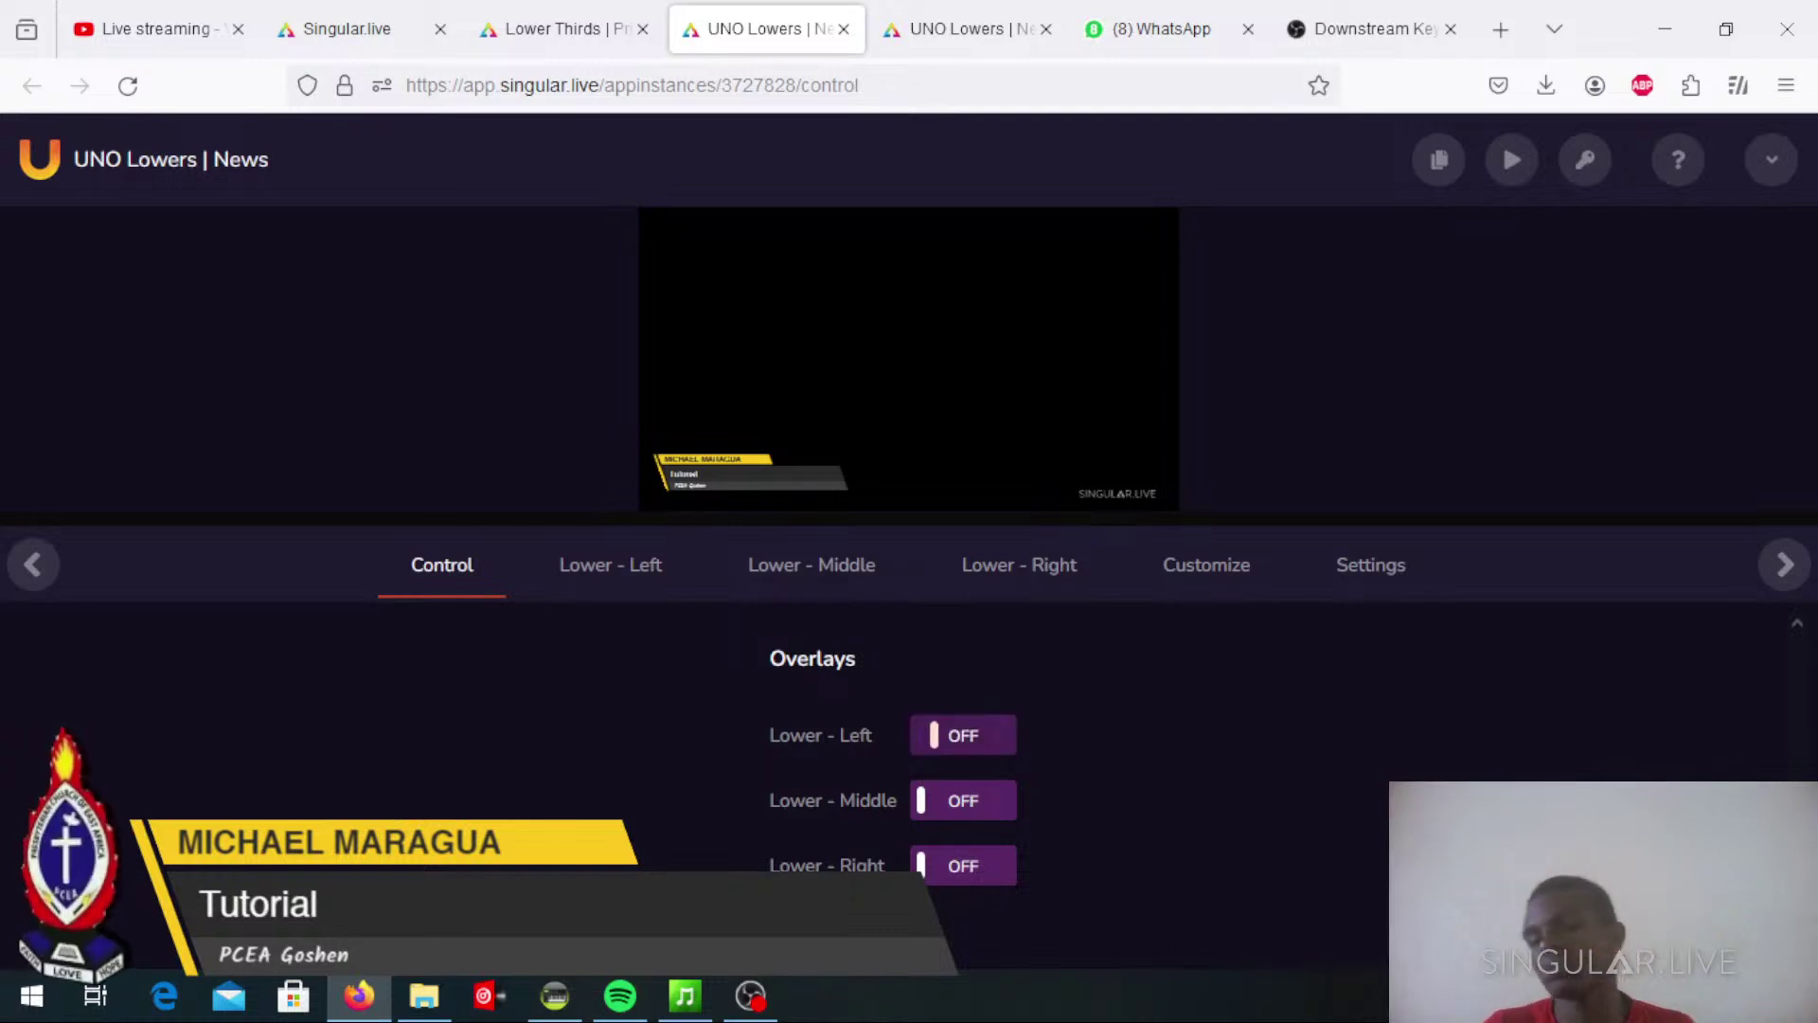
Return to OBS, load the slide scene into the preview, and add it to DSK 1 of the Downstream Keyer
click(750, 996)
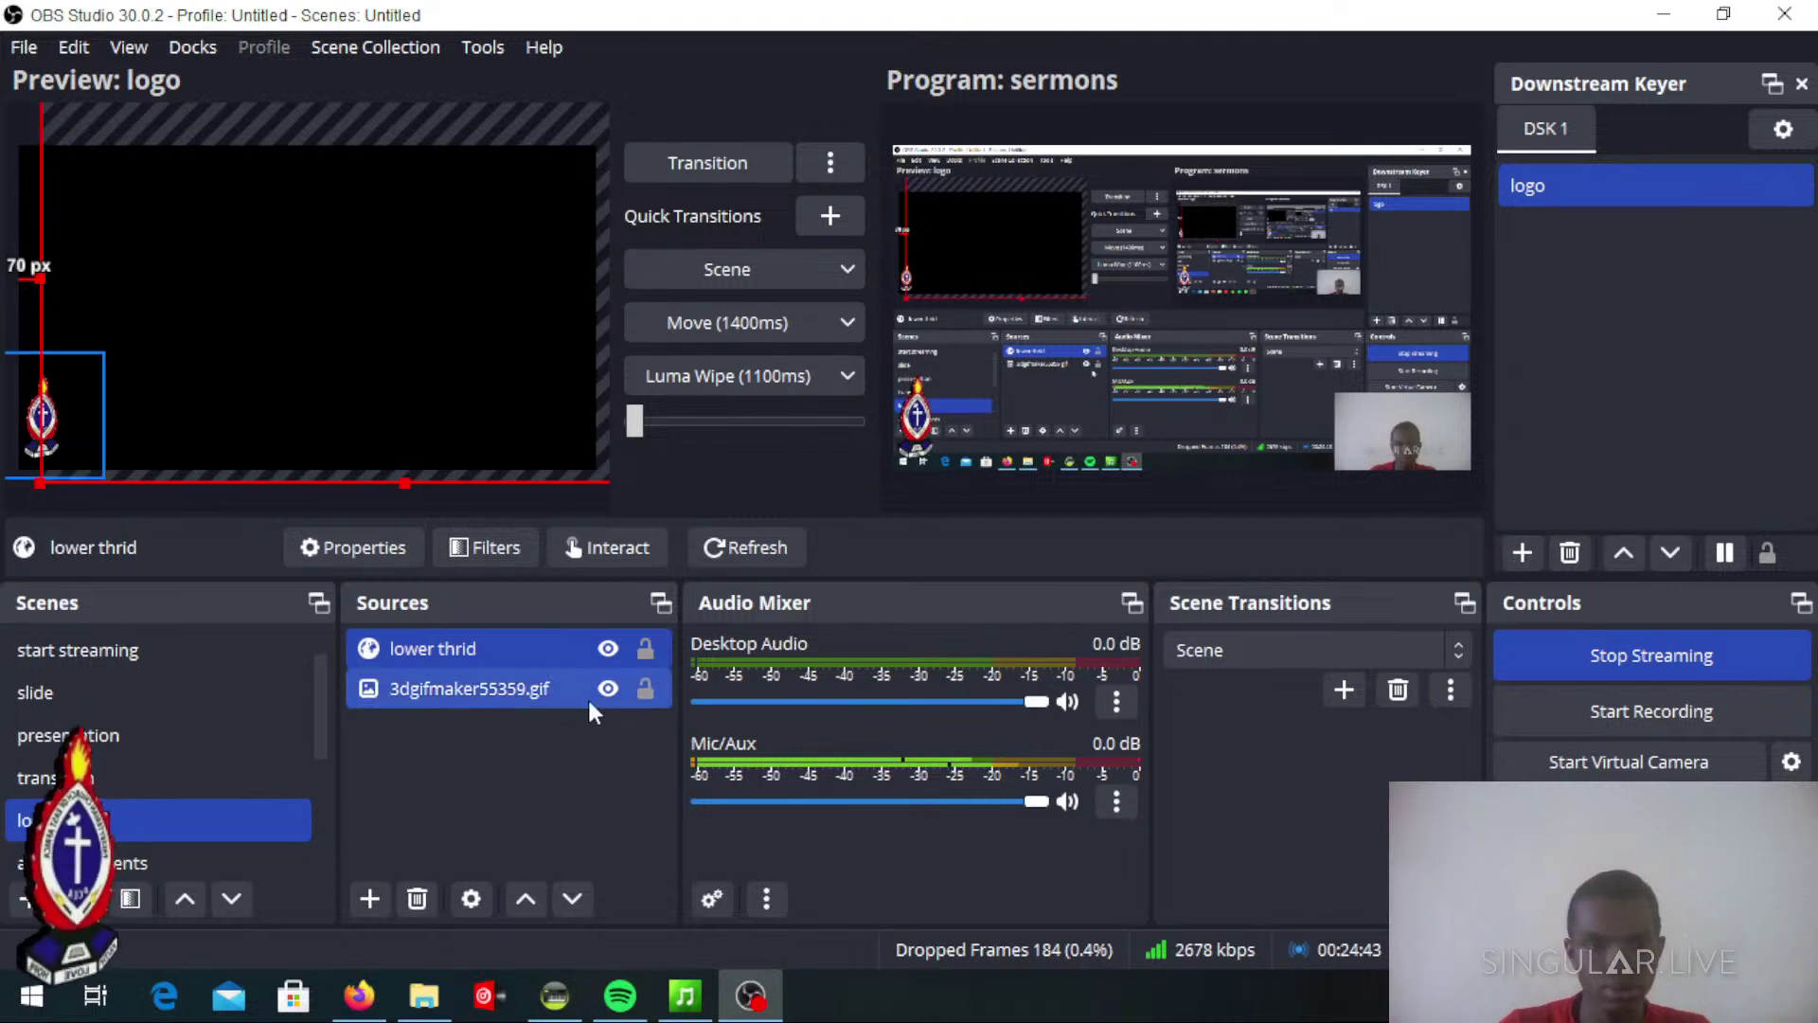
scroll(47, 676, up, 1)
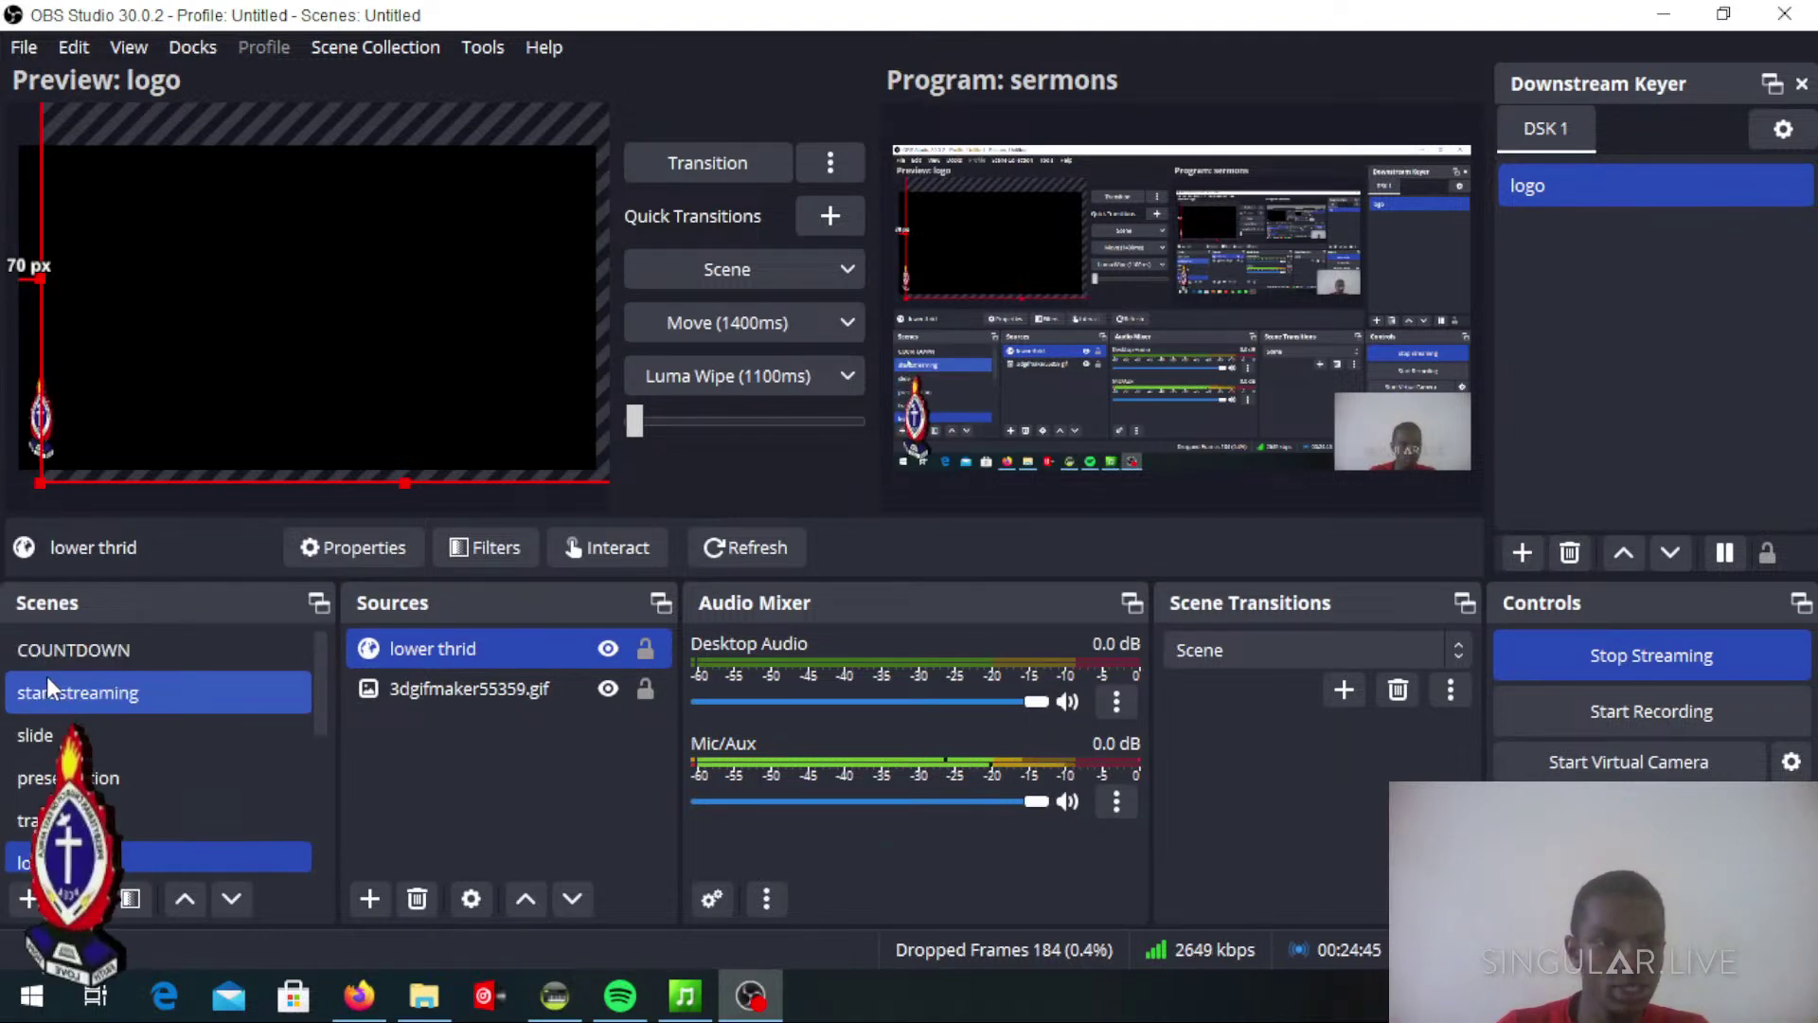
click(34, 733)
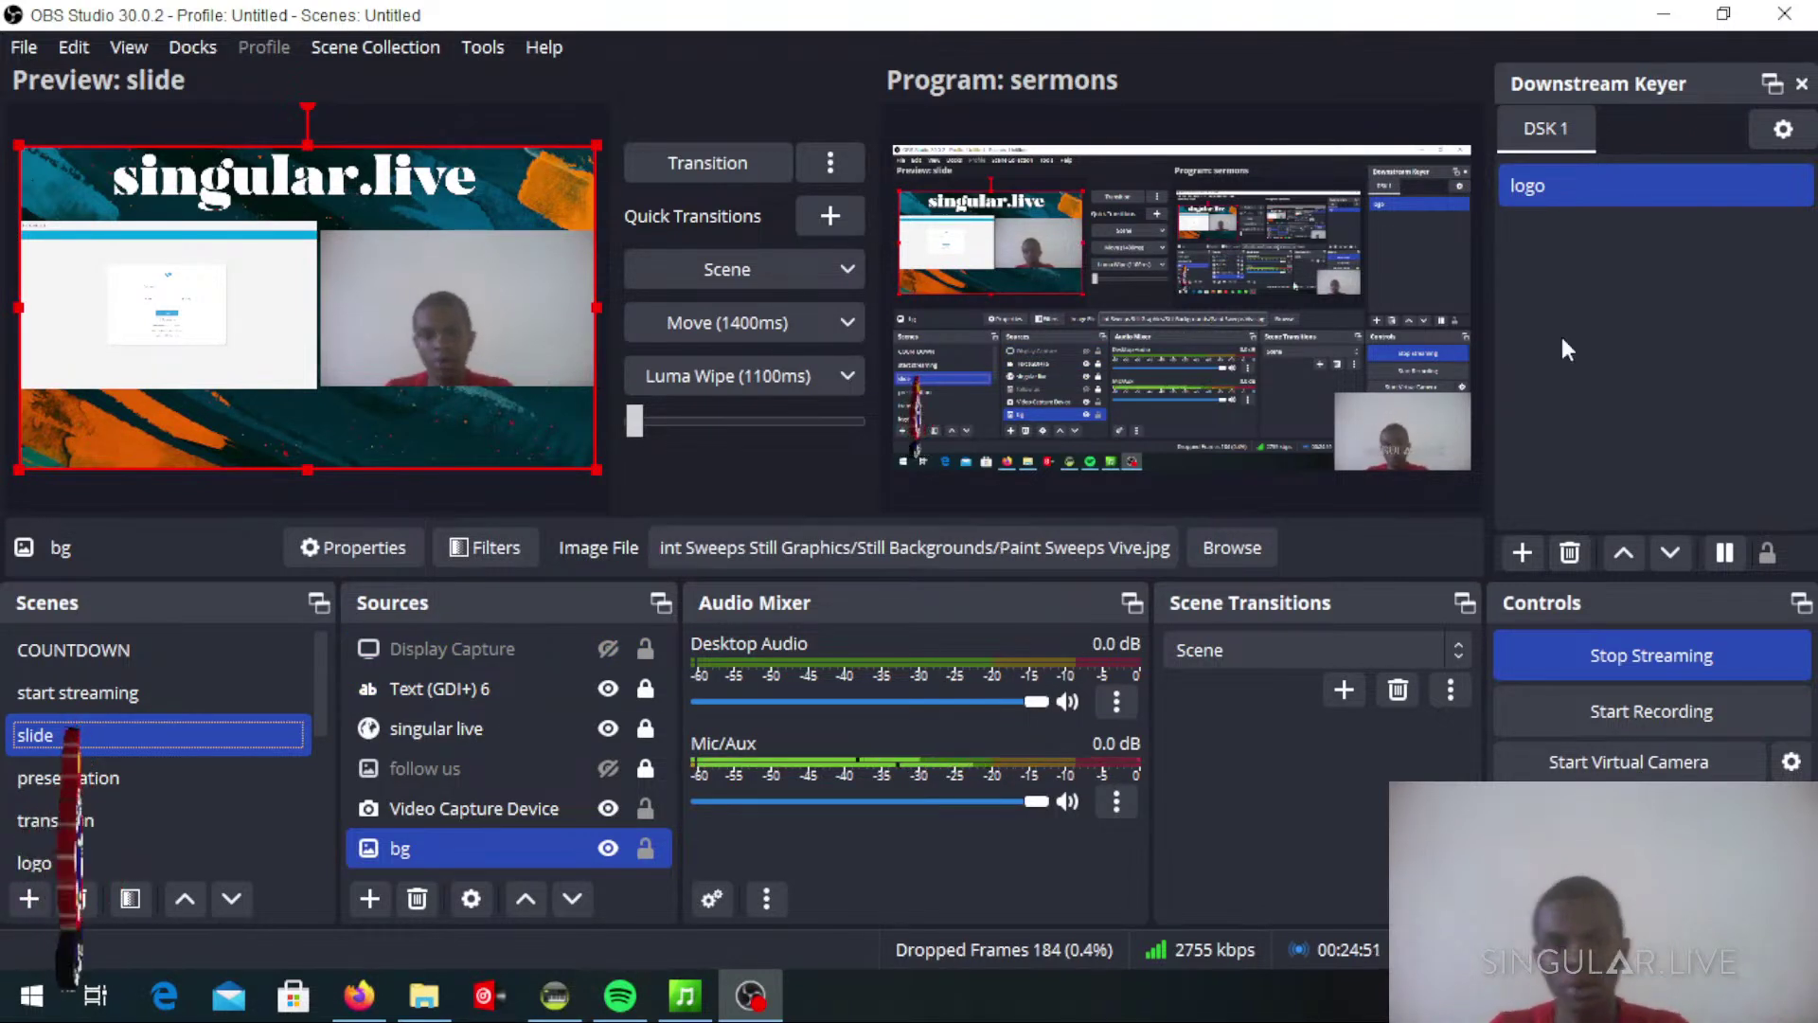
click(1519, 550)
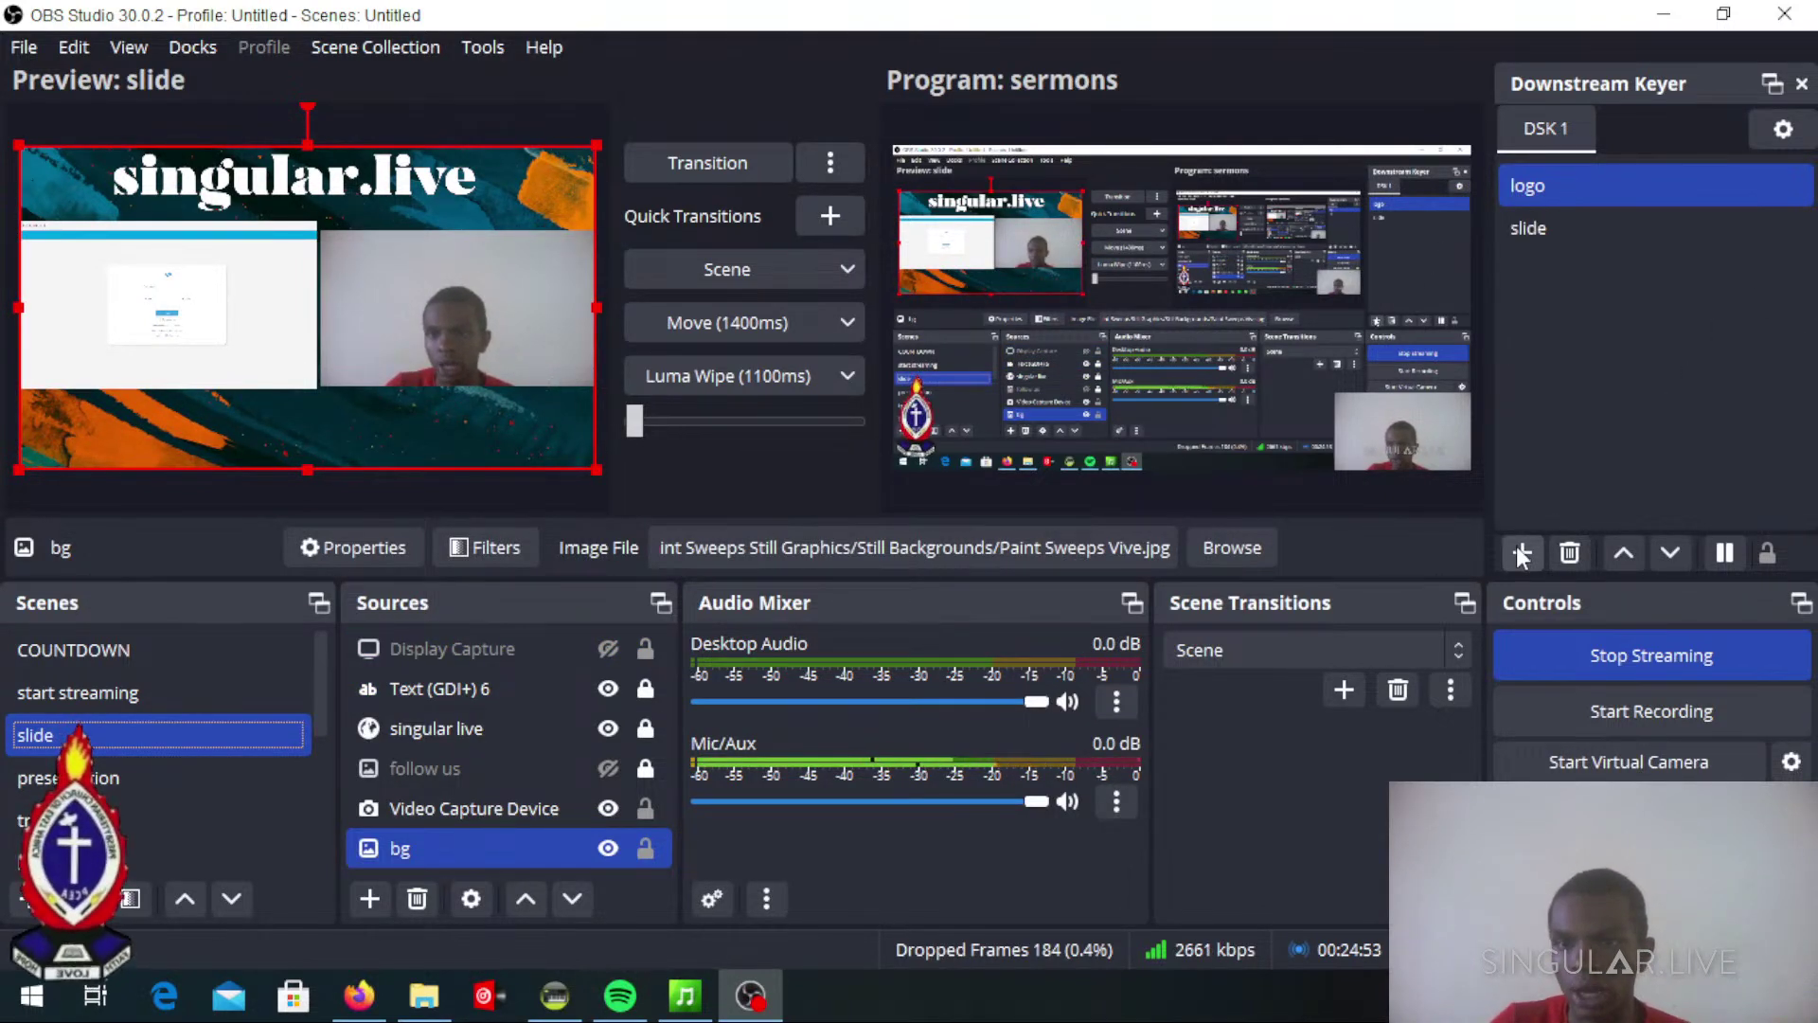
Try out the slide and logo scenes as DSK 1 overlays, clearing the keyer after the logo
ctrl+click(1528, 235)
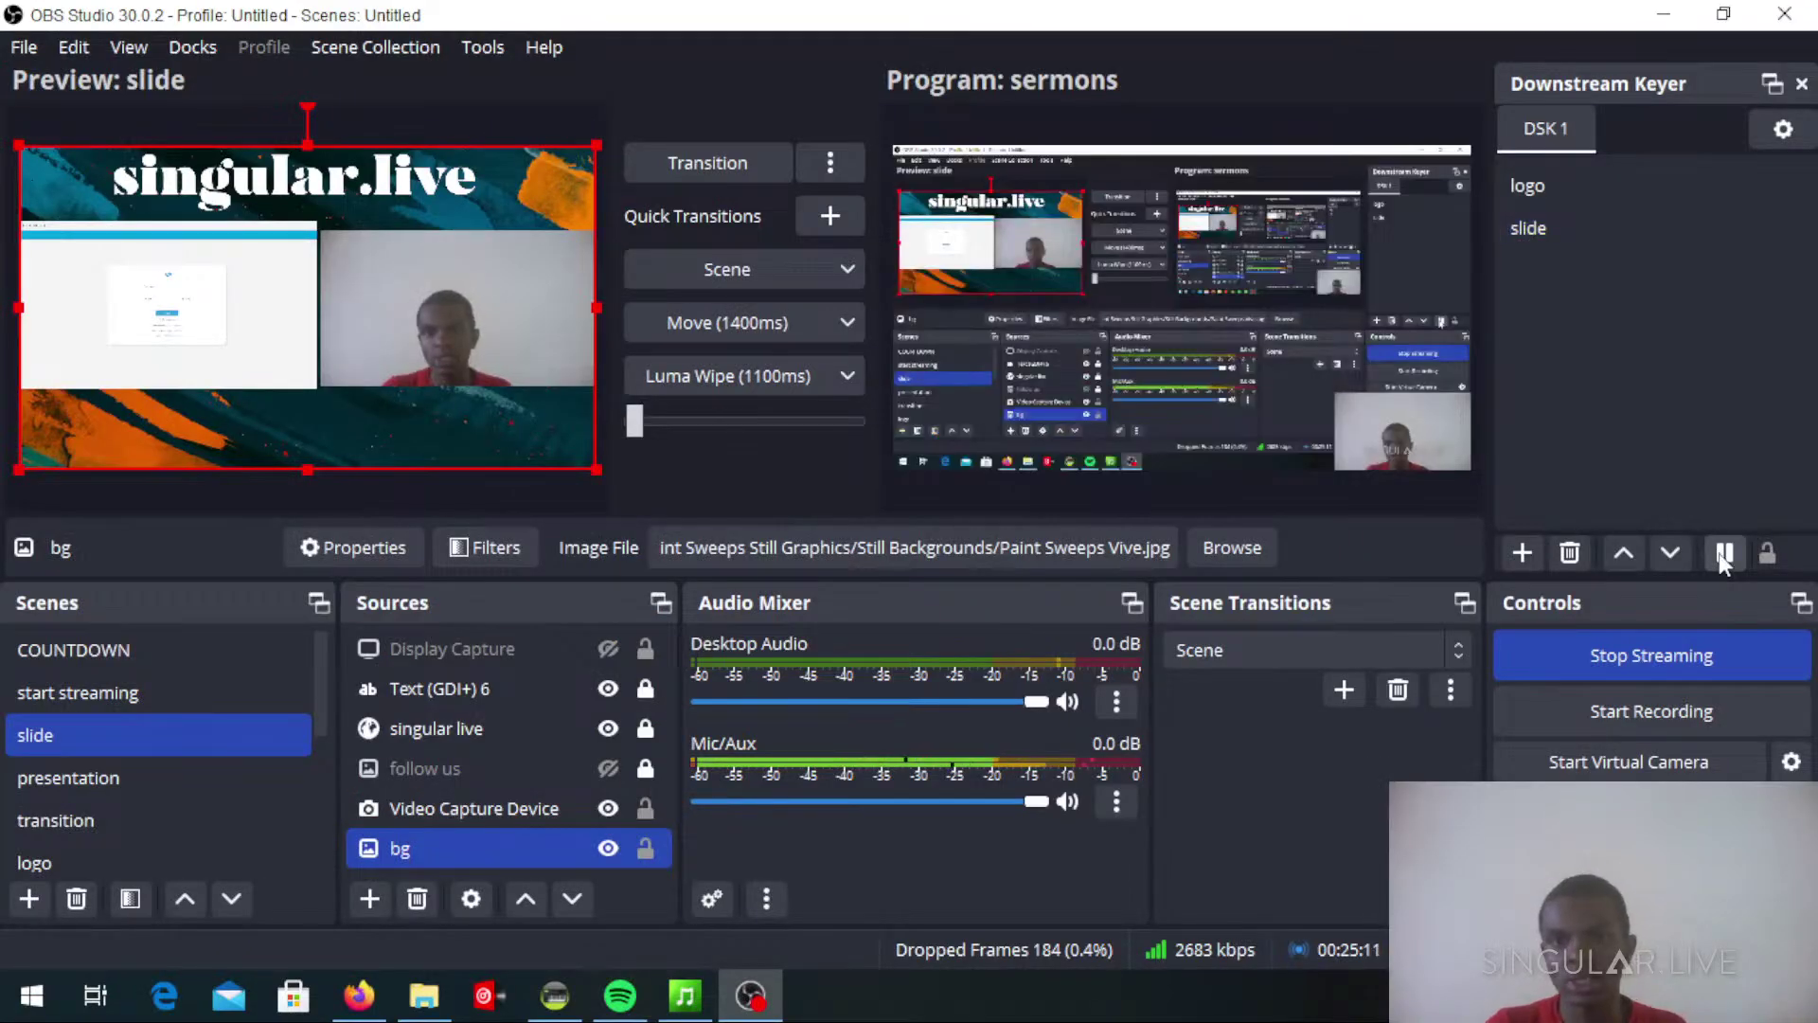
click(1535, 239)
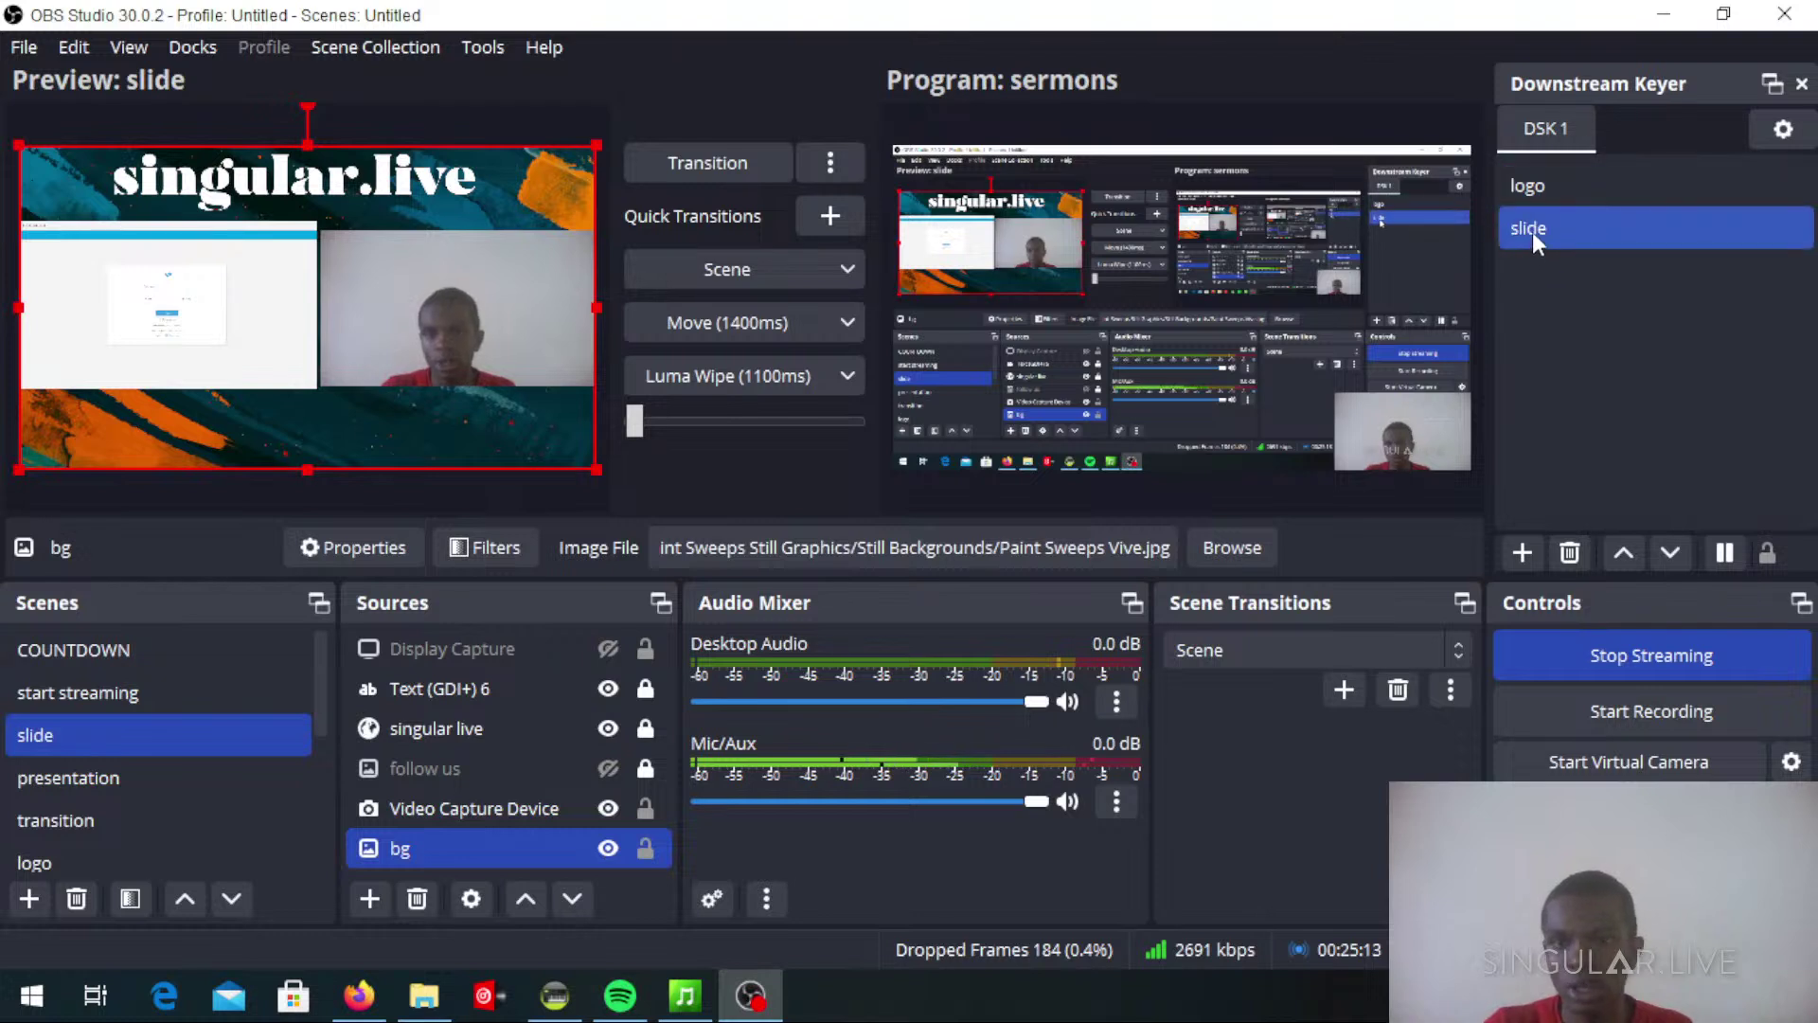
click(1528, 188)
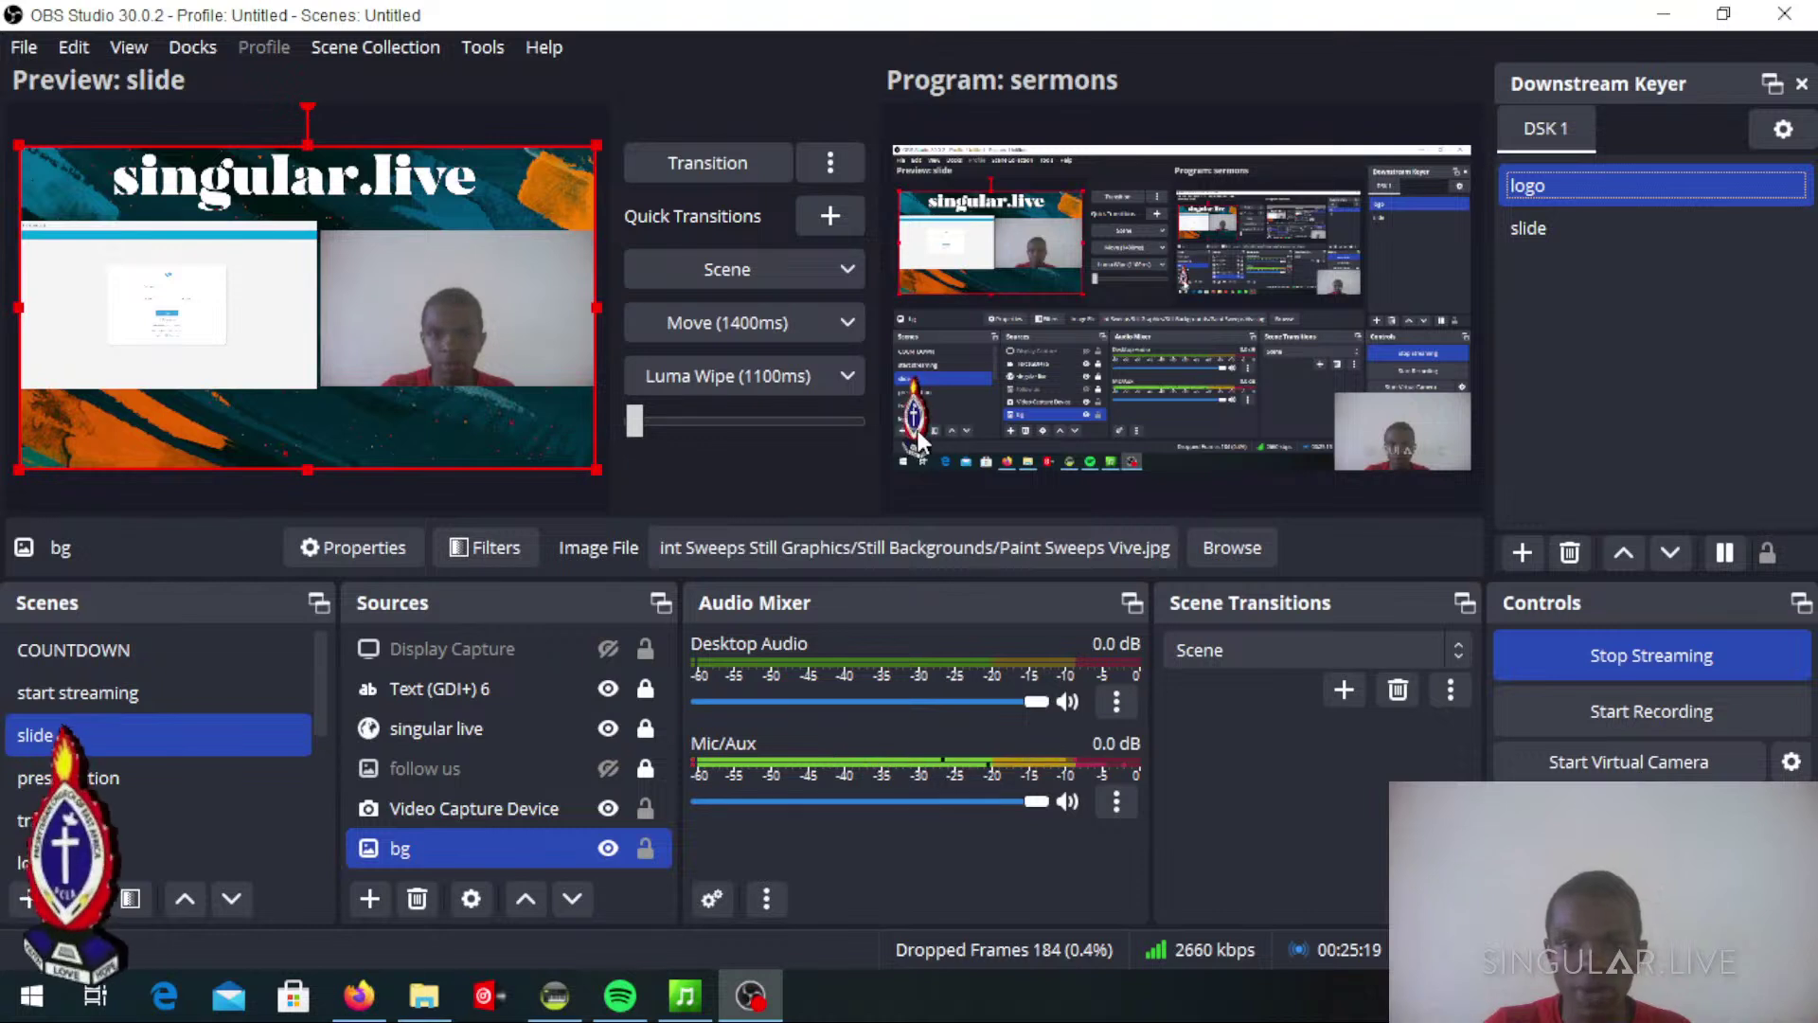
click(1730, 559)
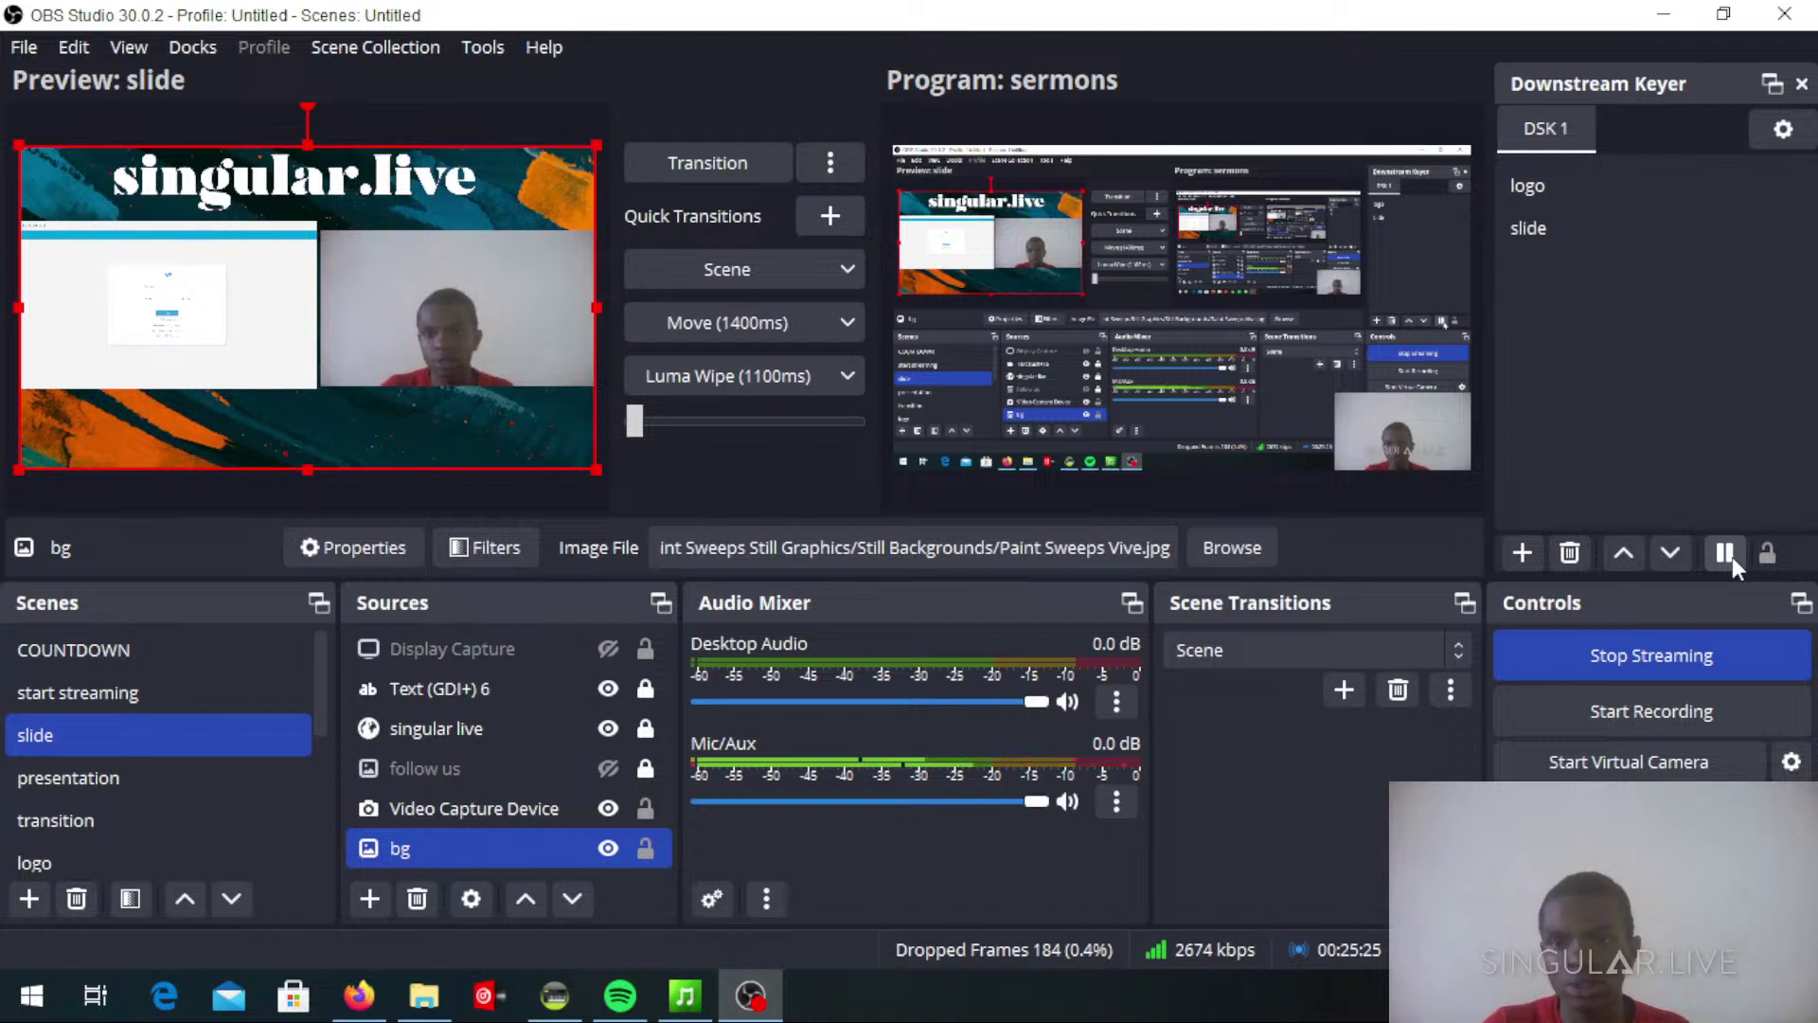
Activate the logo overlay in DSK 1 and add the slide scene to the list again
click(1551, 180)
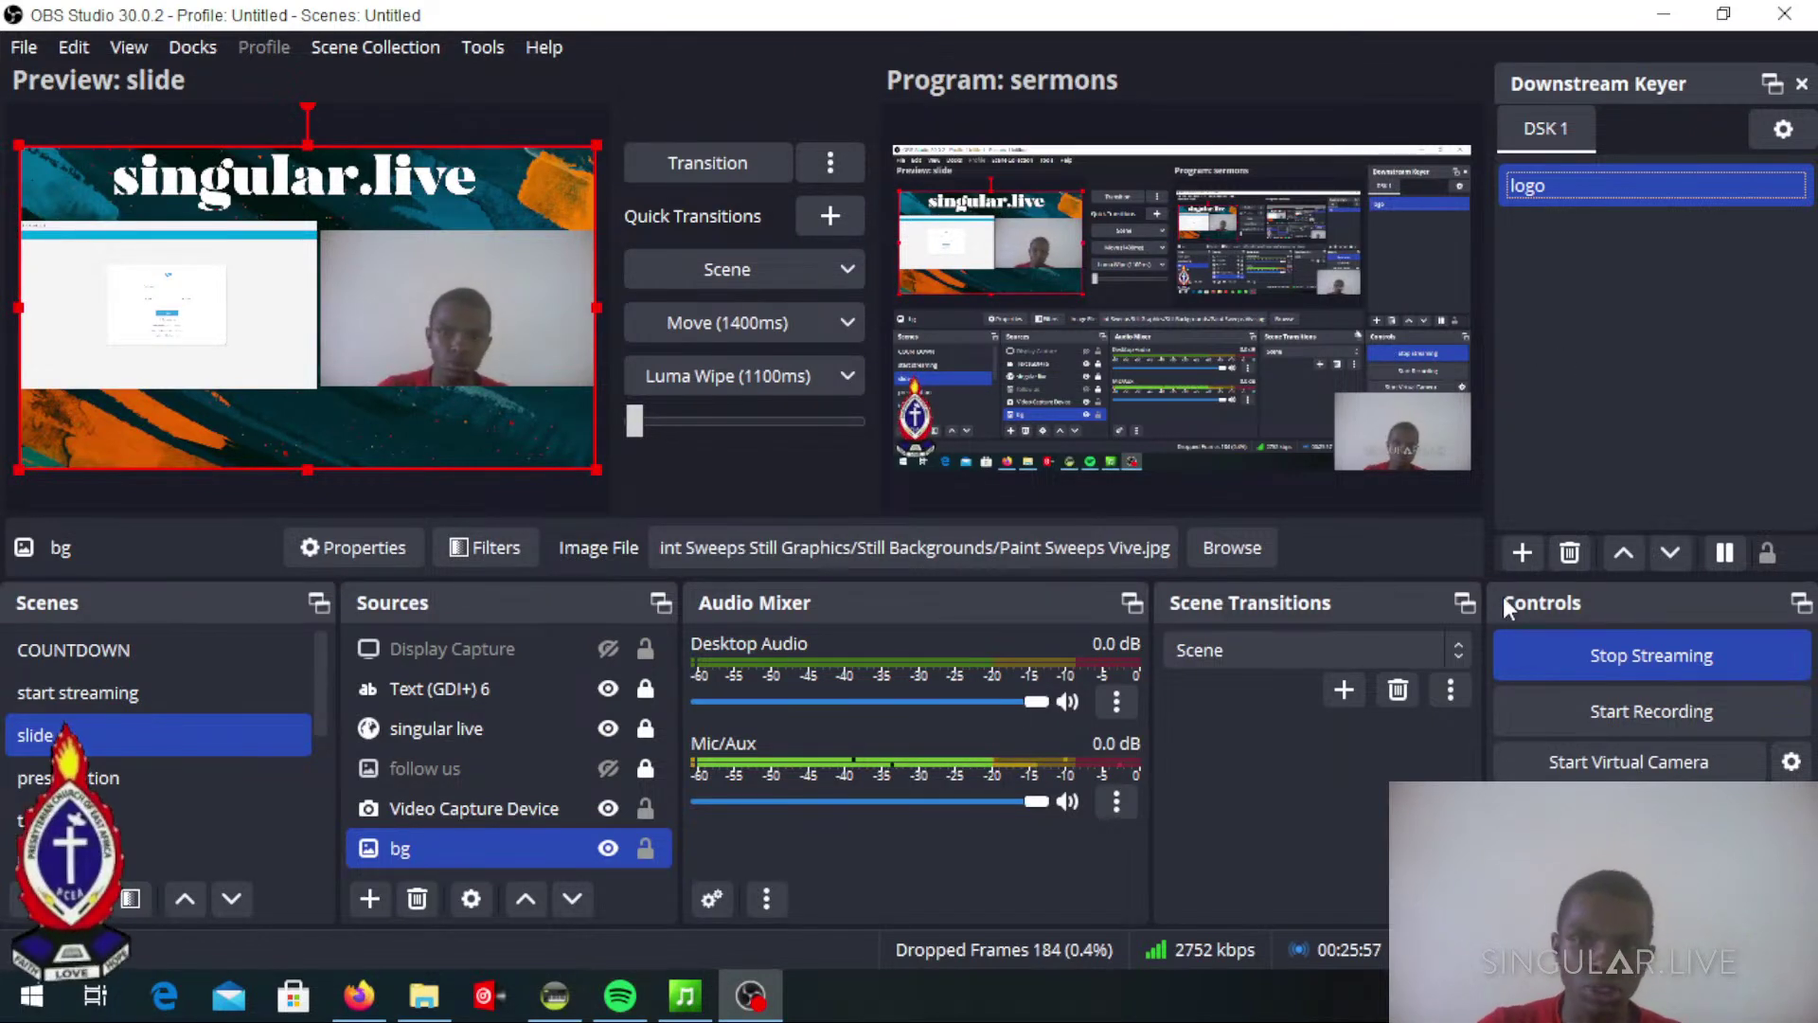
click(1521, 559)
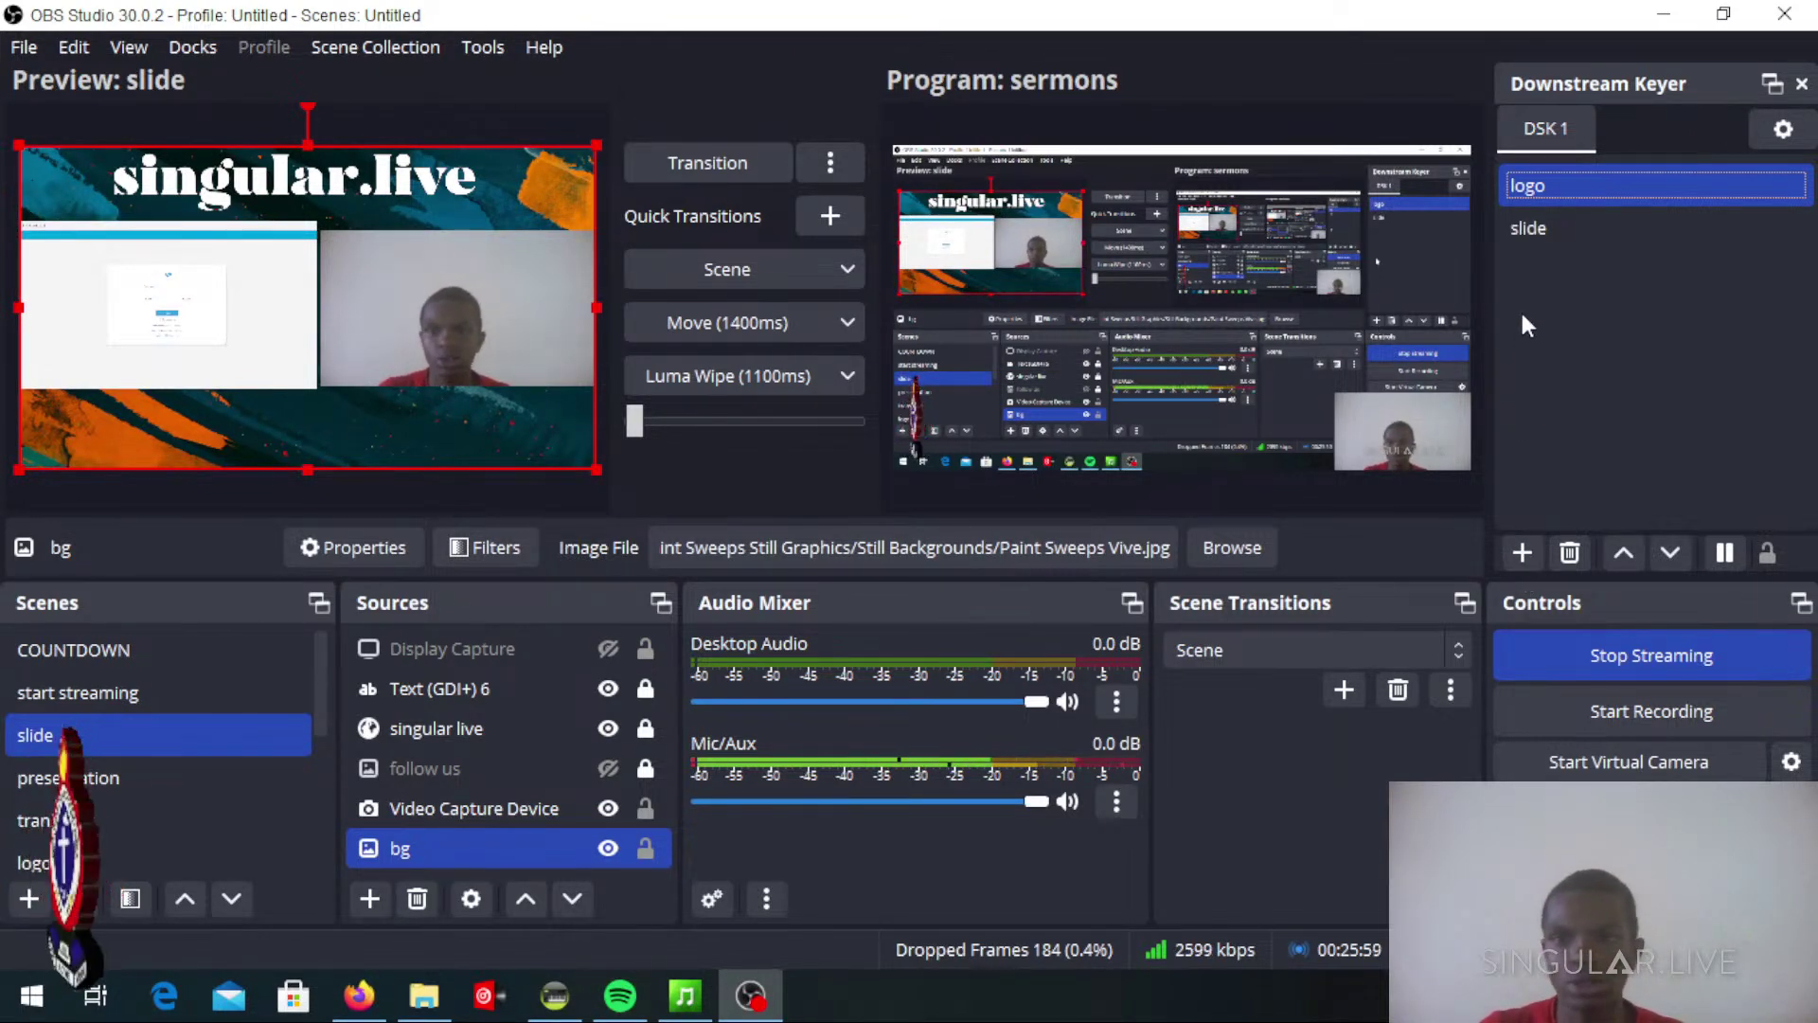
Alternate the active DSK 1 overlay between slide and logo, and finish with no overlay active
click(1522, 232)
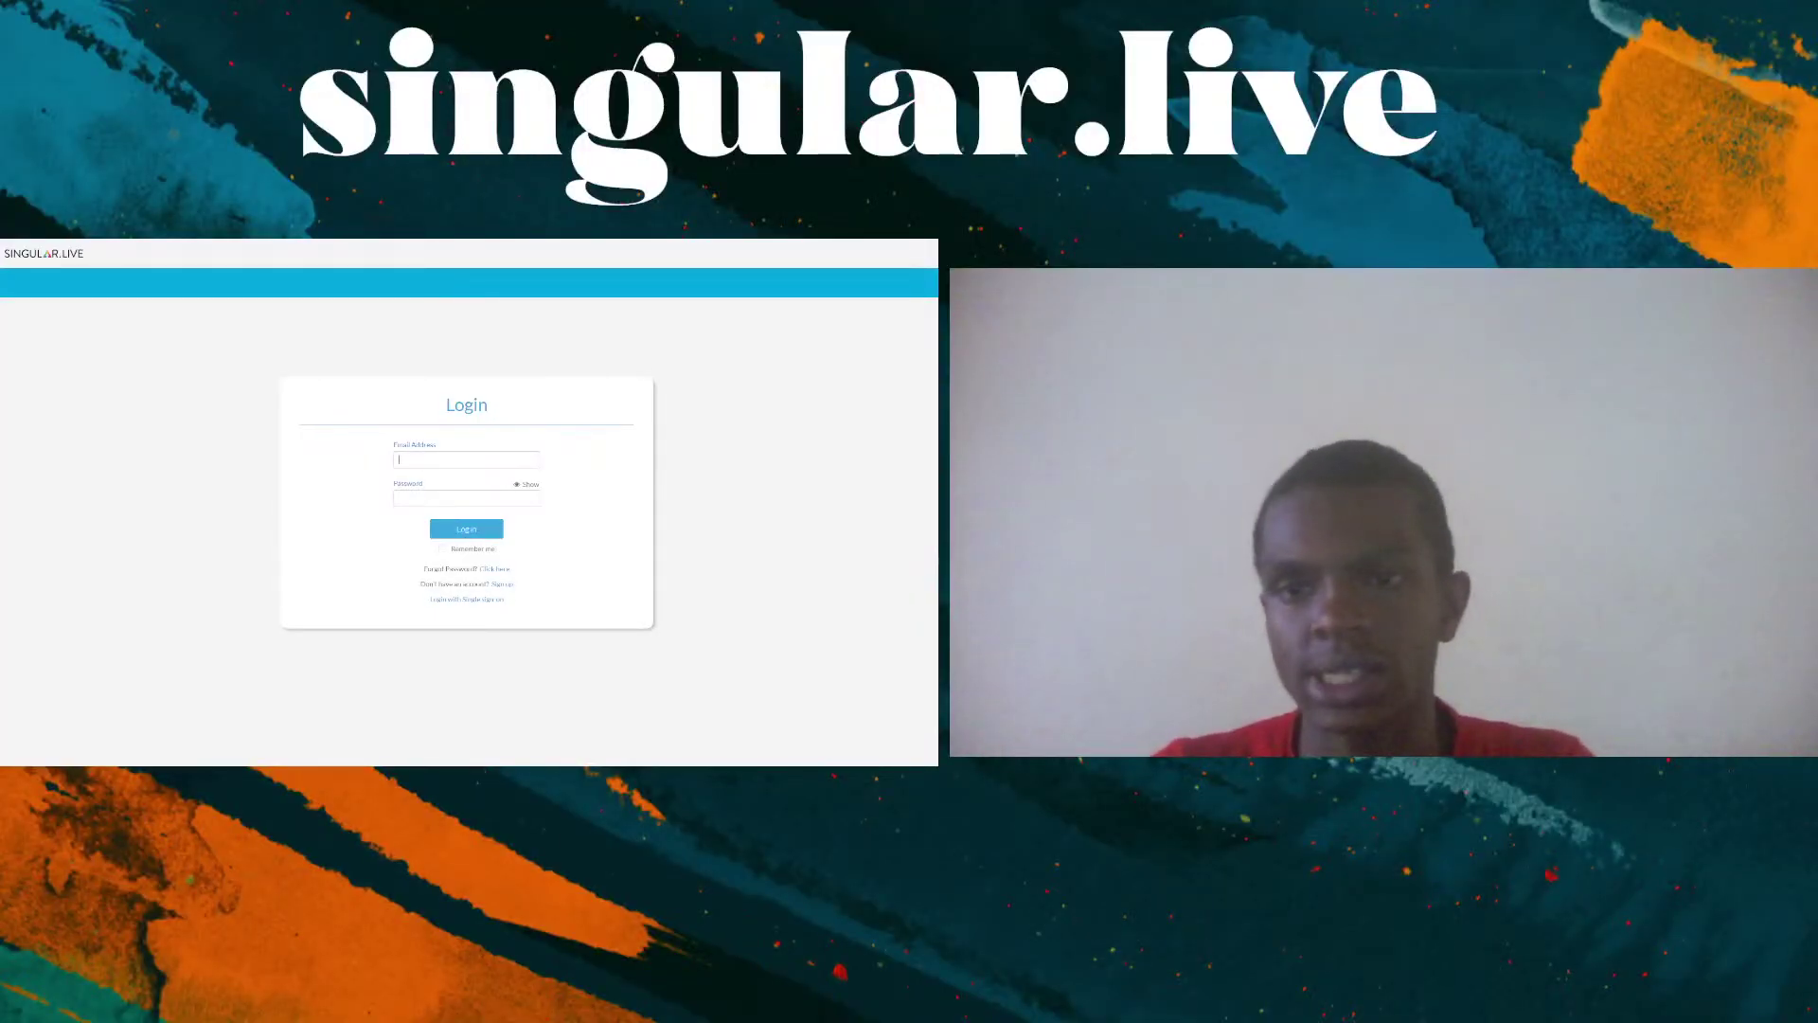
click(1559, 190)
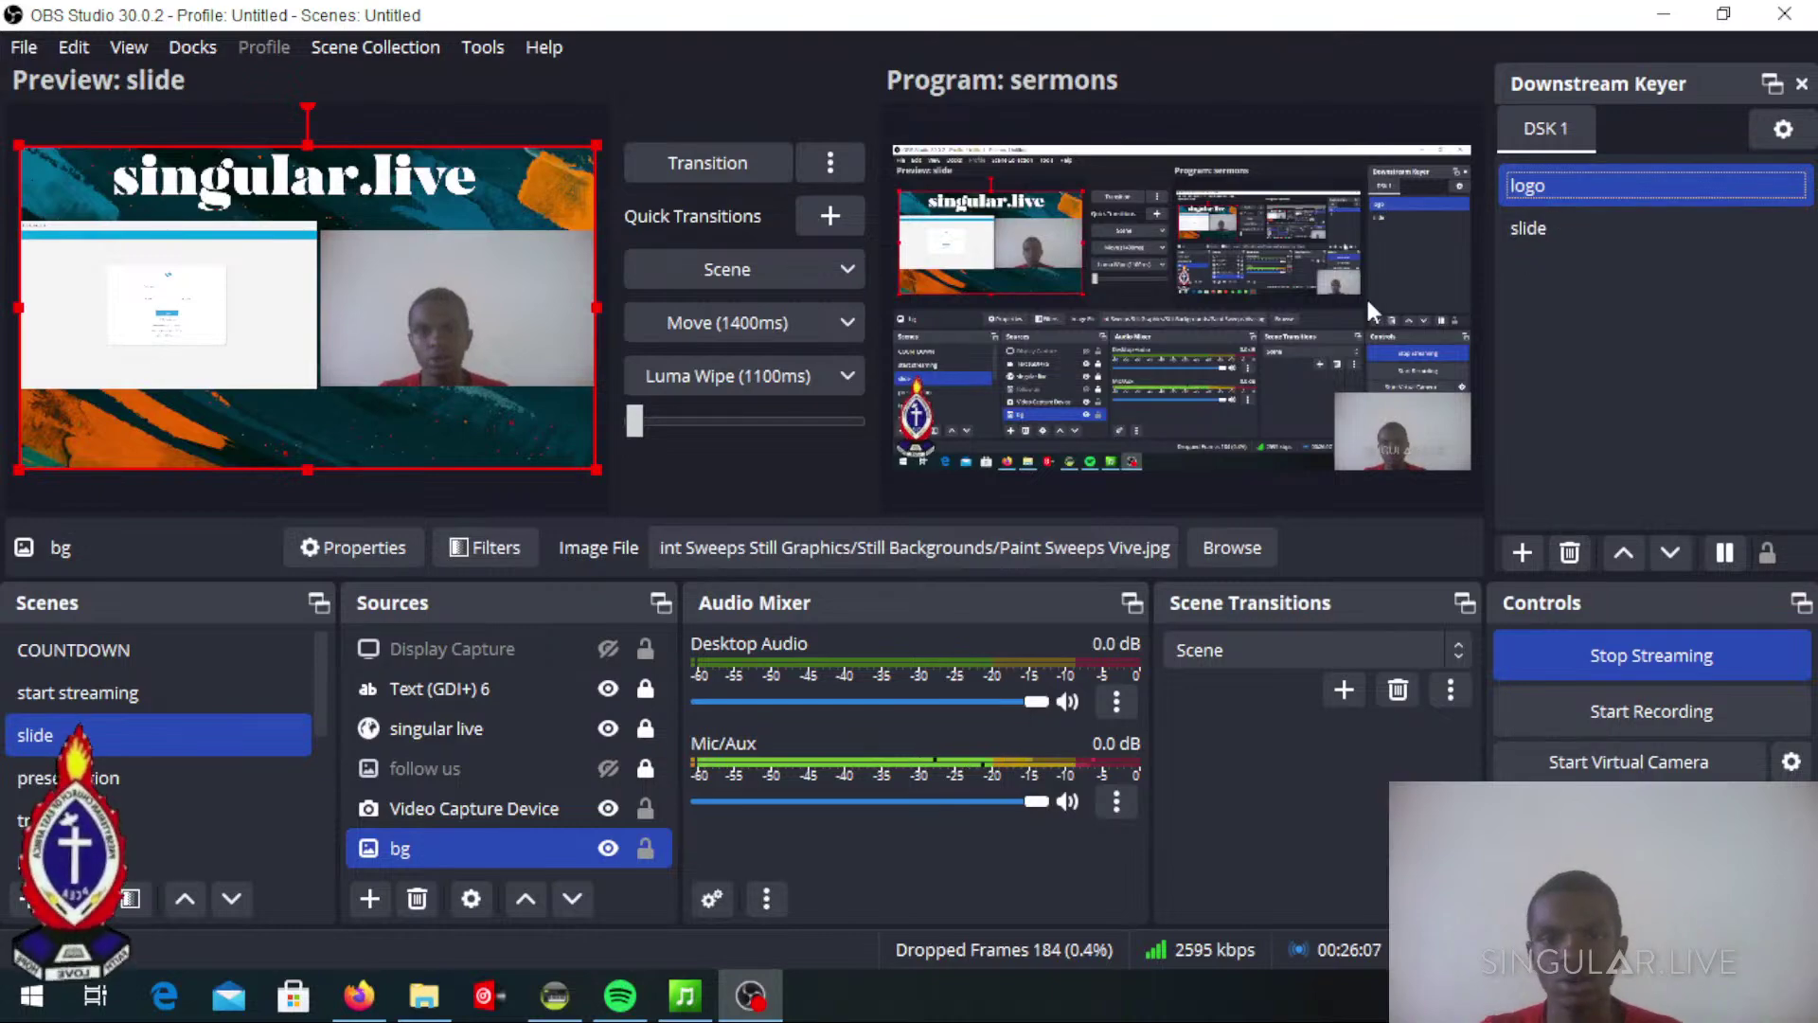
click(1528, 227)
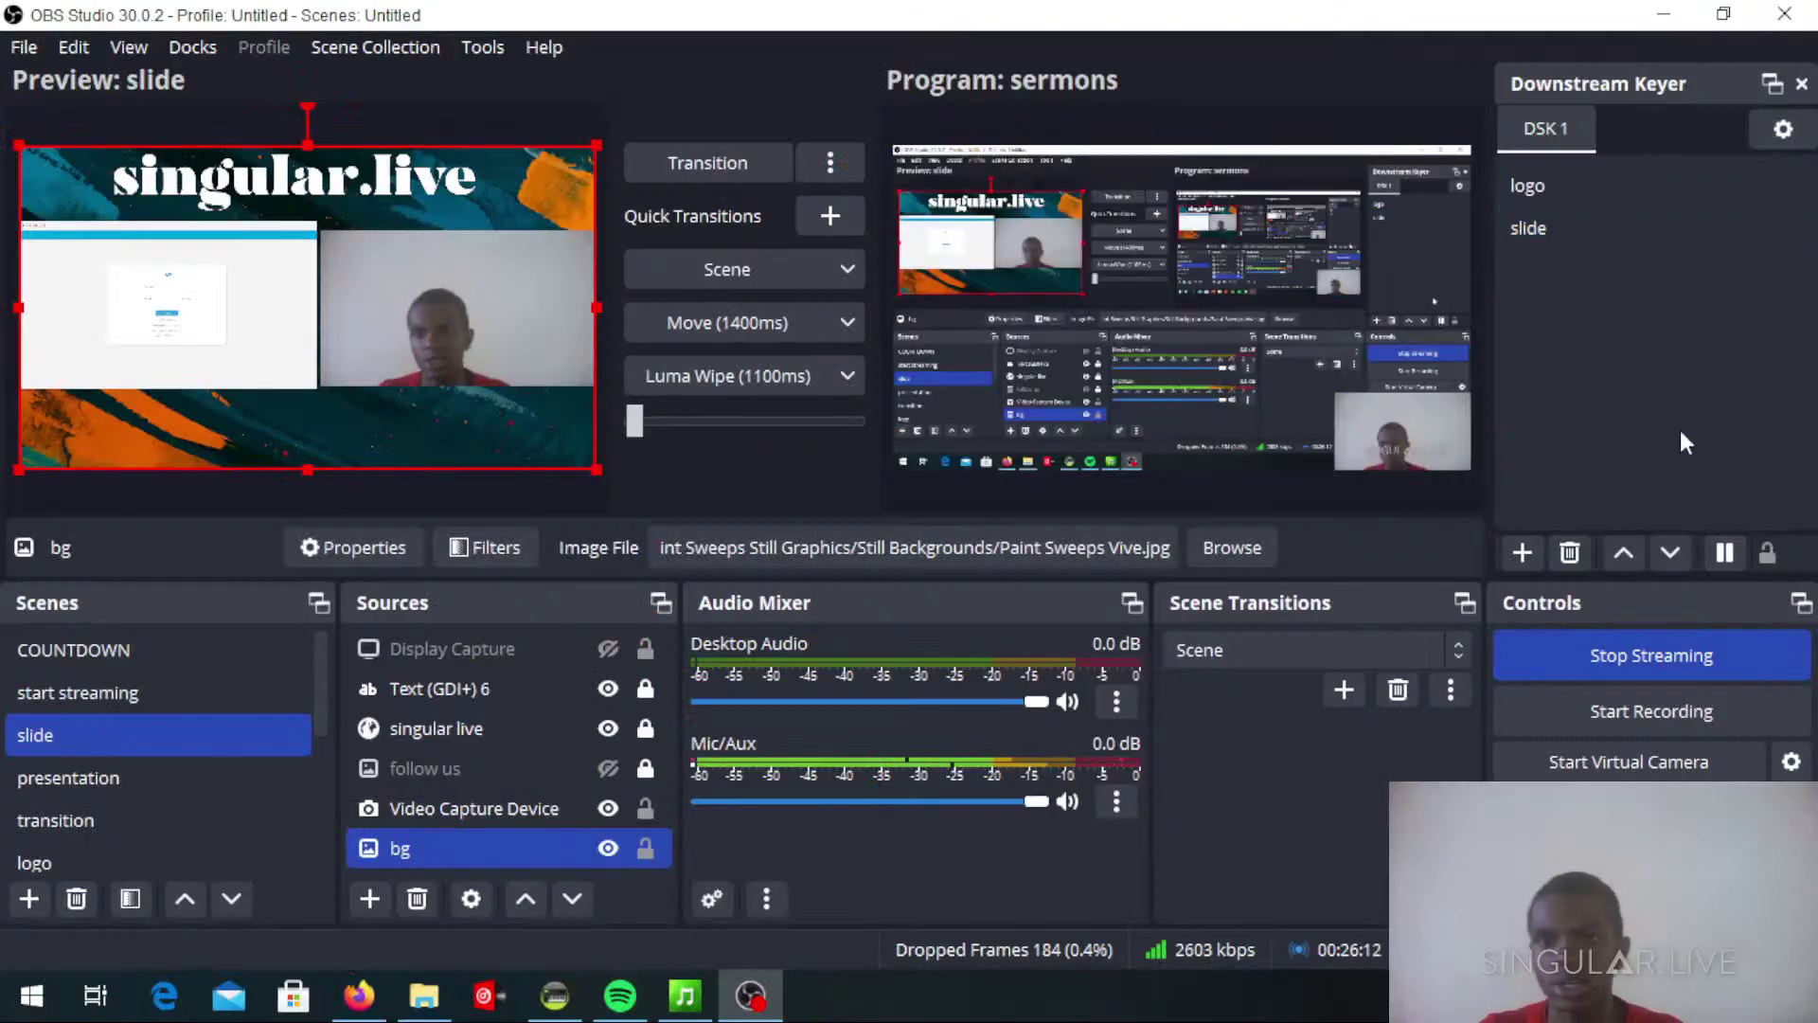
Activate the logo overlay in DSK 1 and send the announcements scene live with the Move (1400ms) quick transition
click(1519, 187)
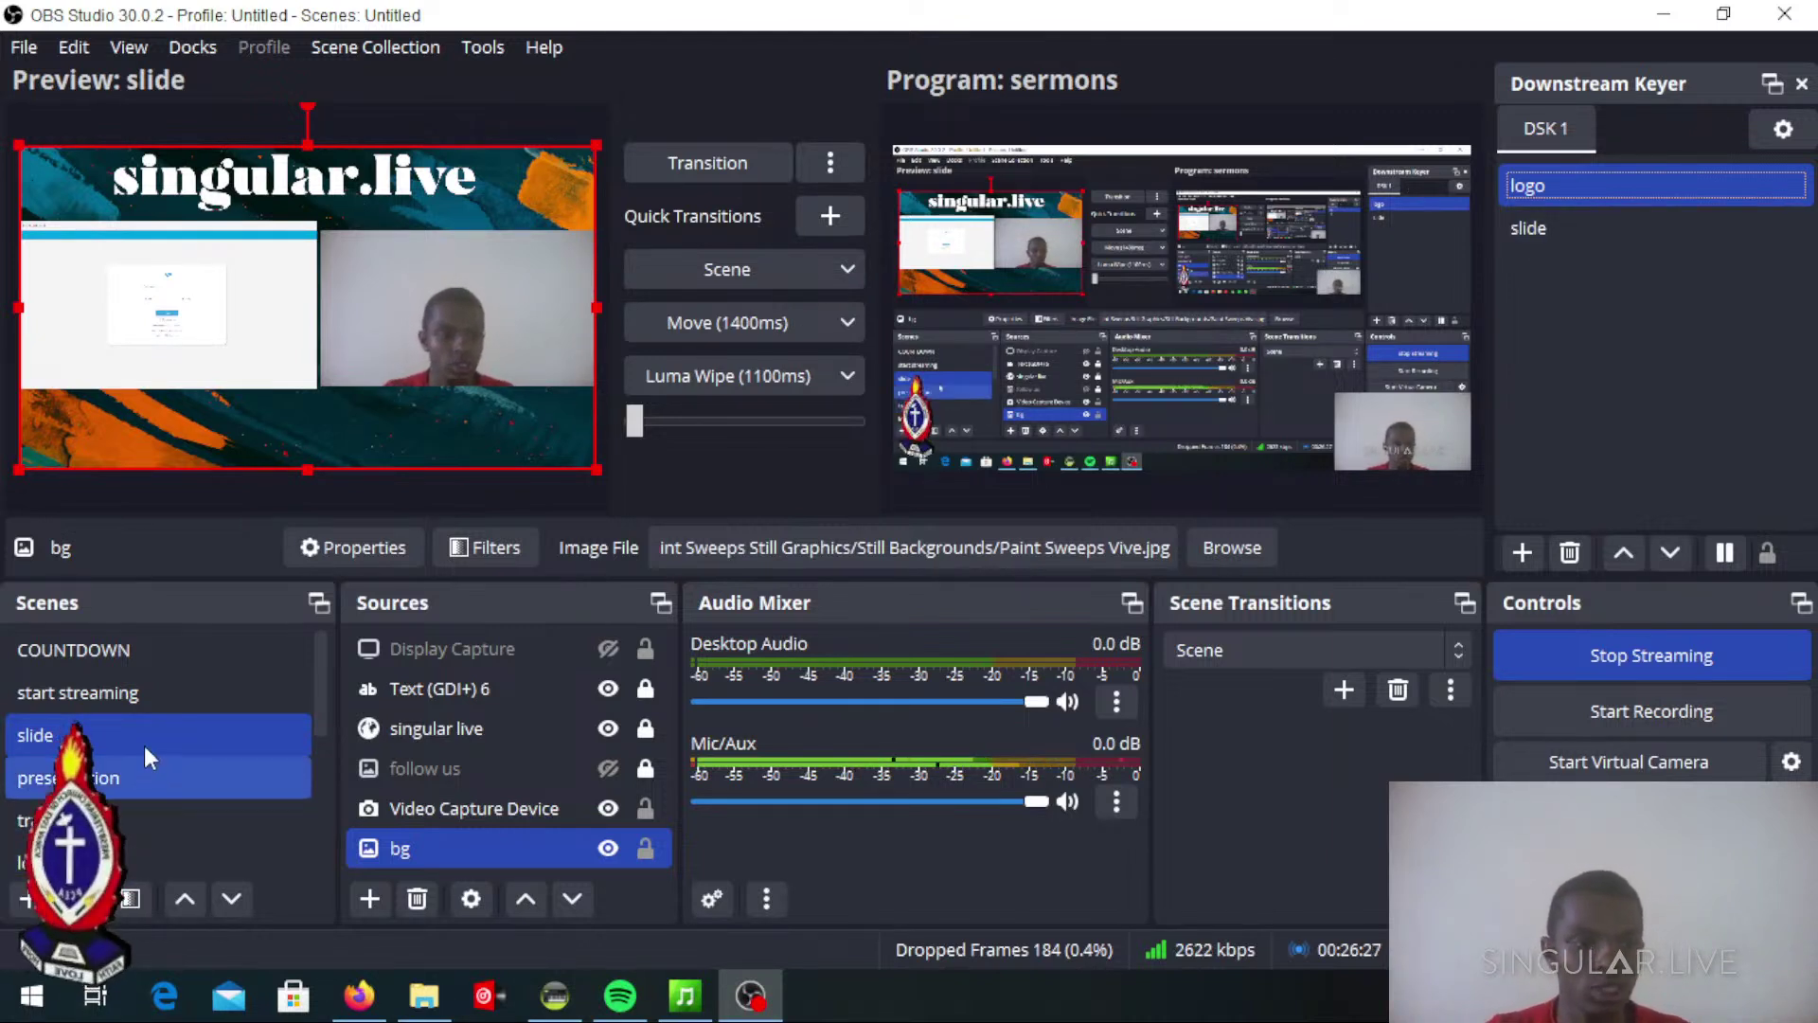
scroll(133, 766, down, 1)
click(121, 786)
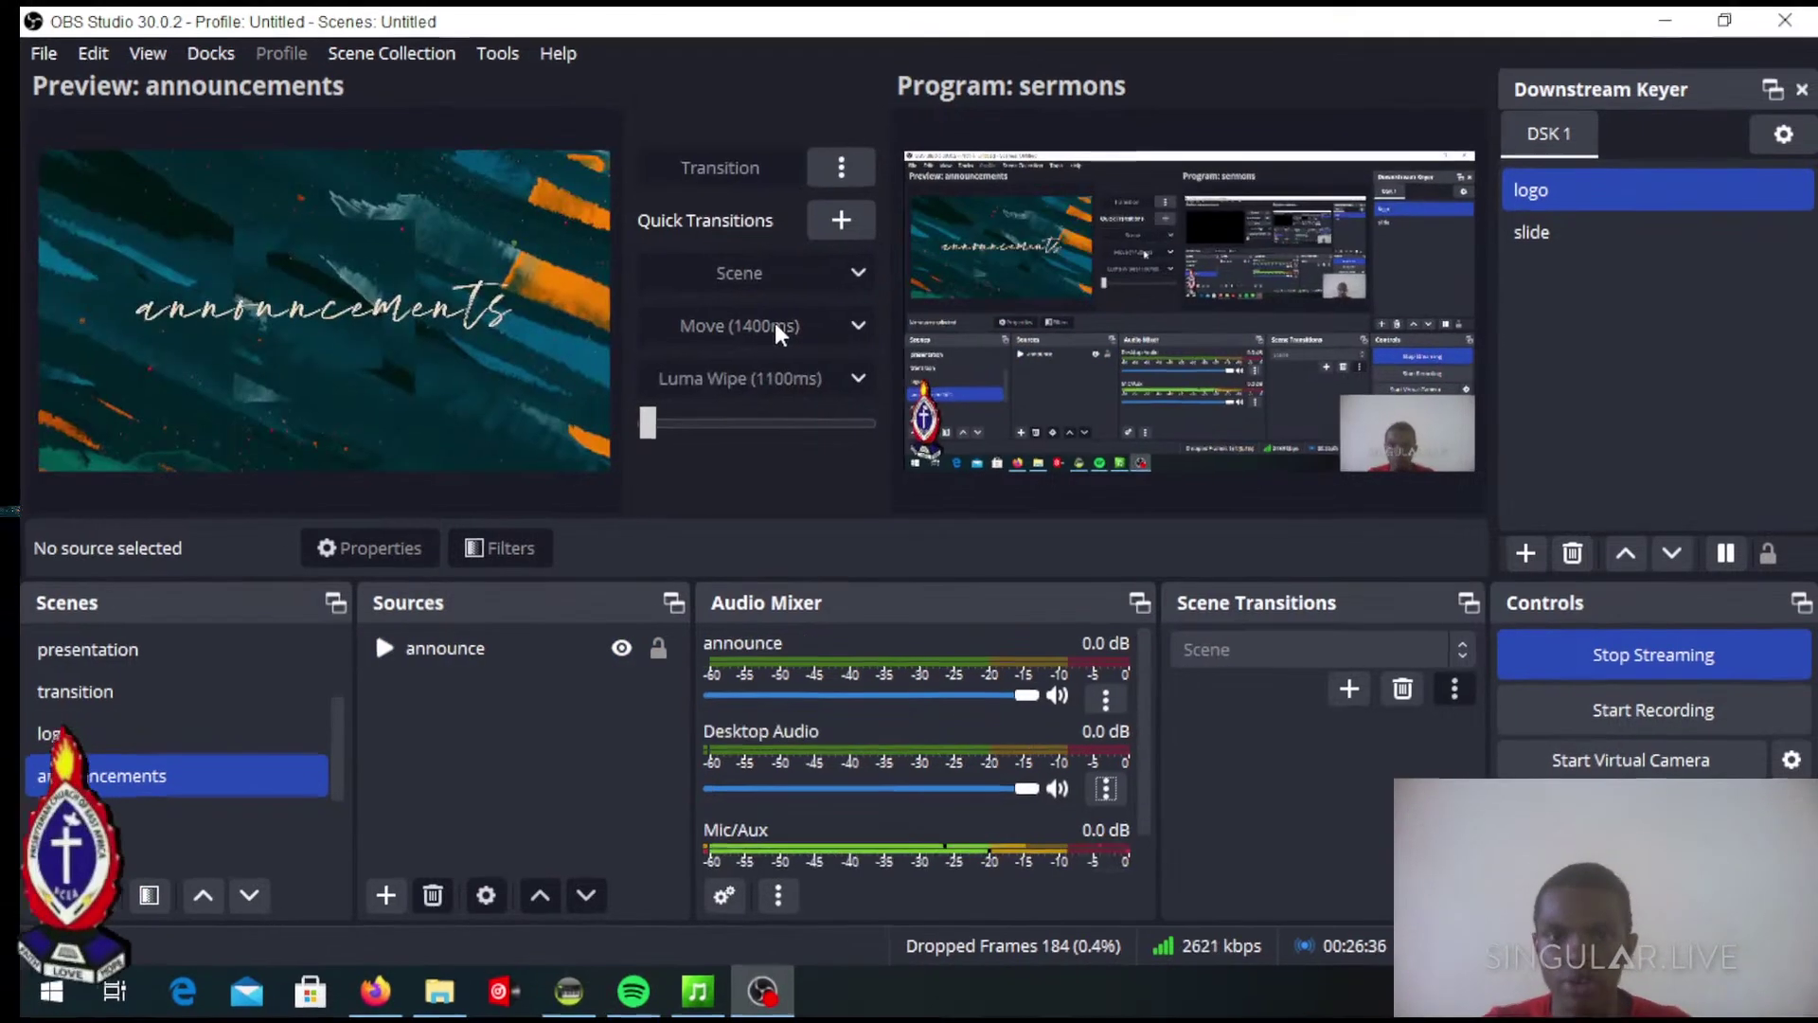
click(777, 325)
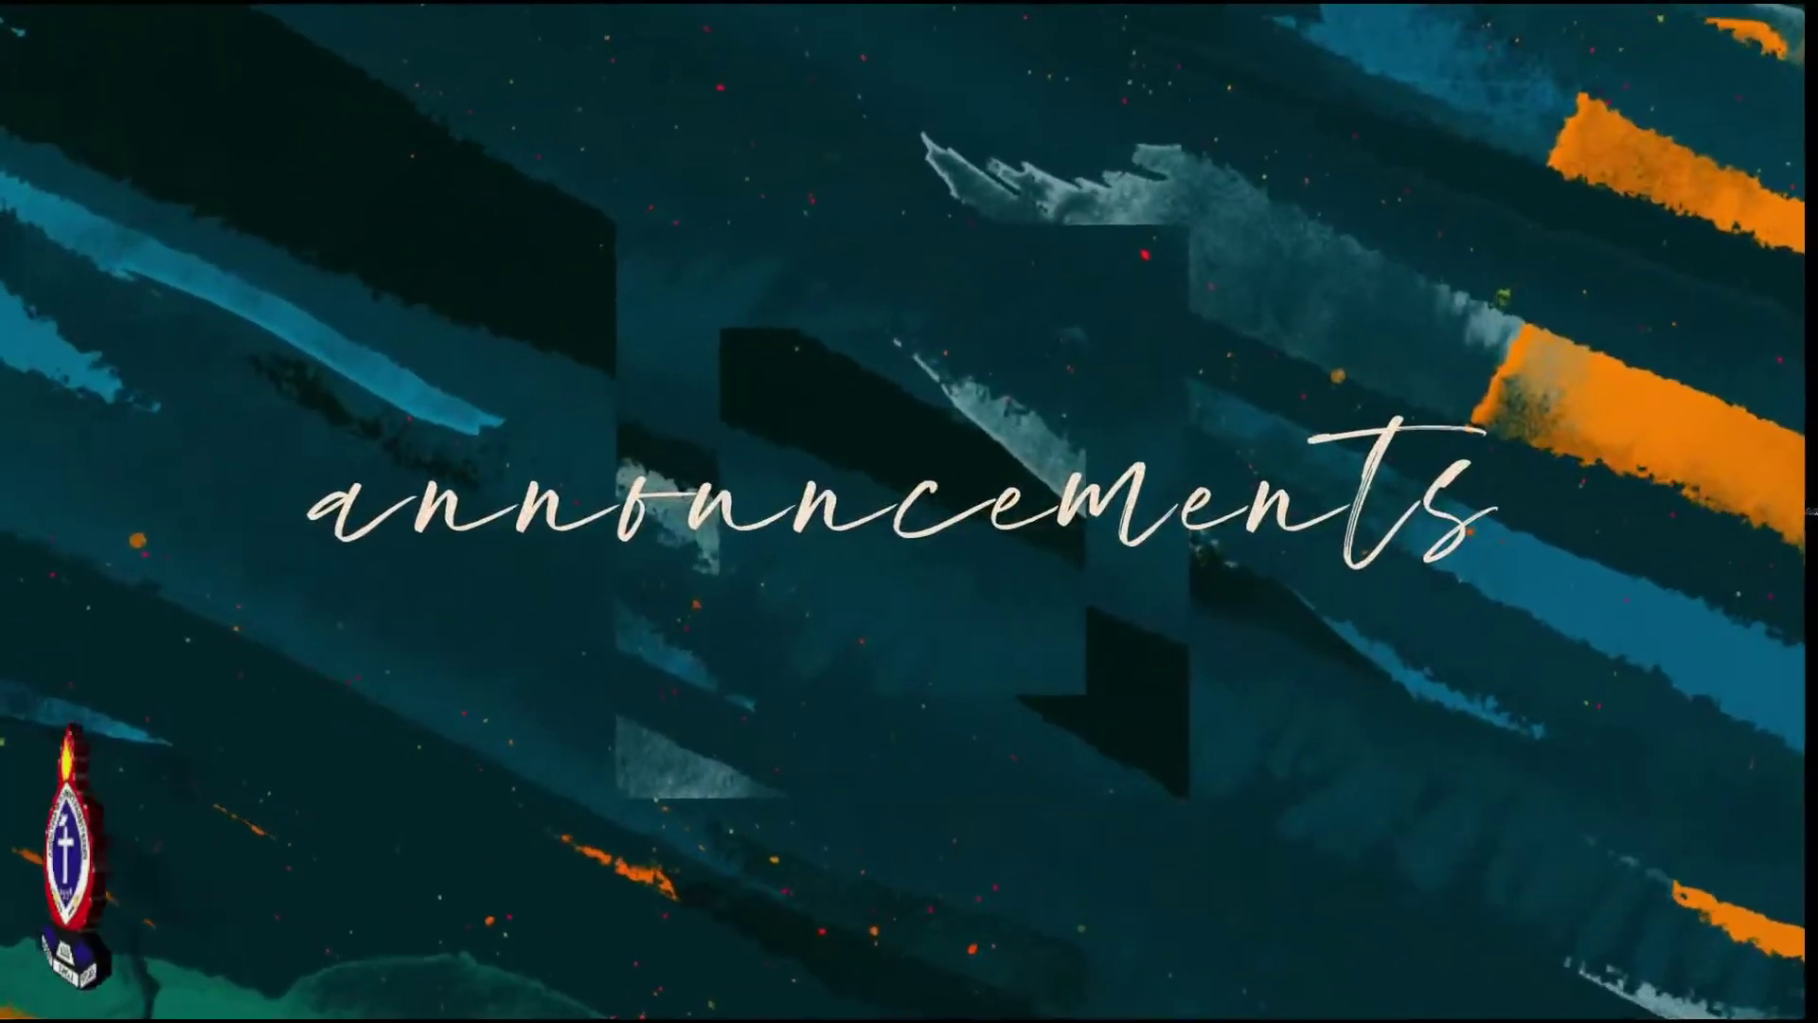
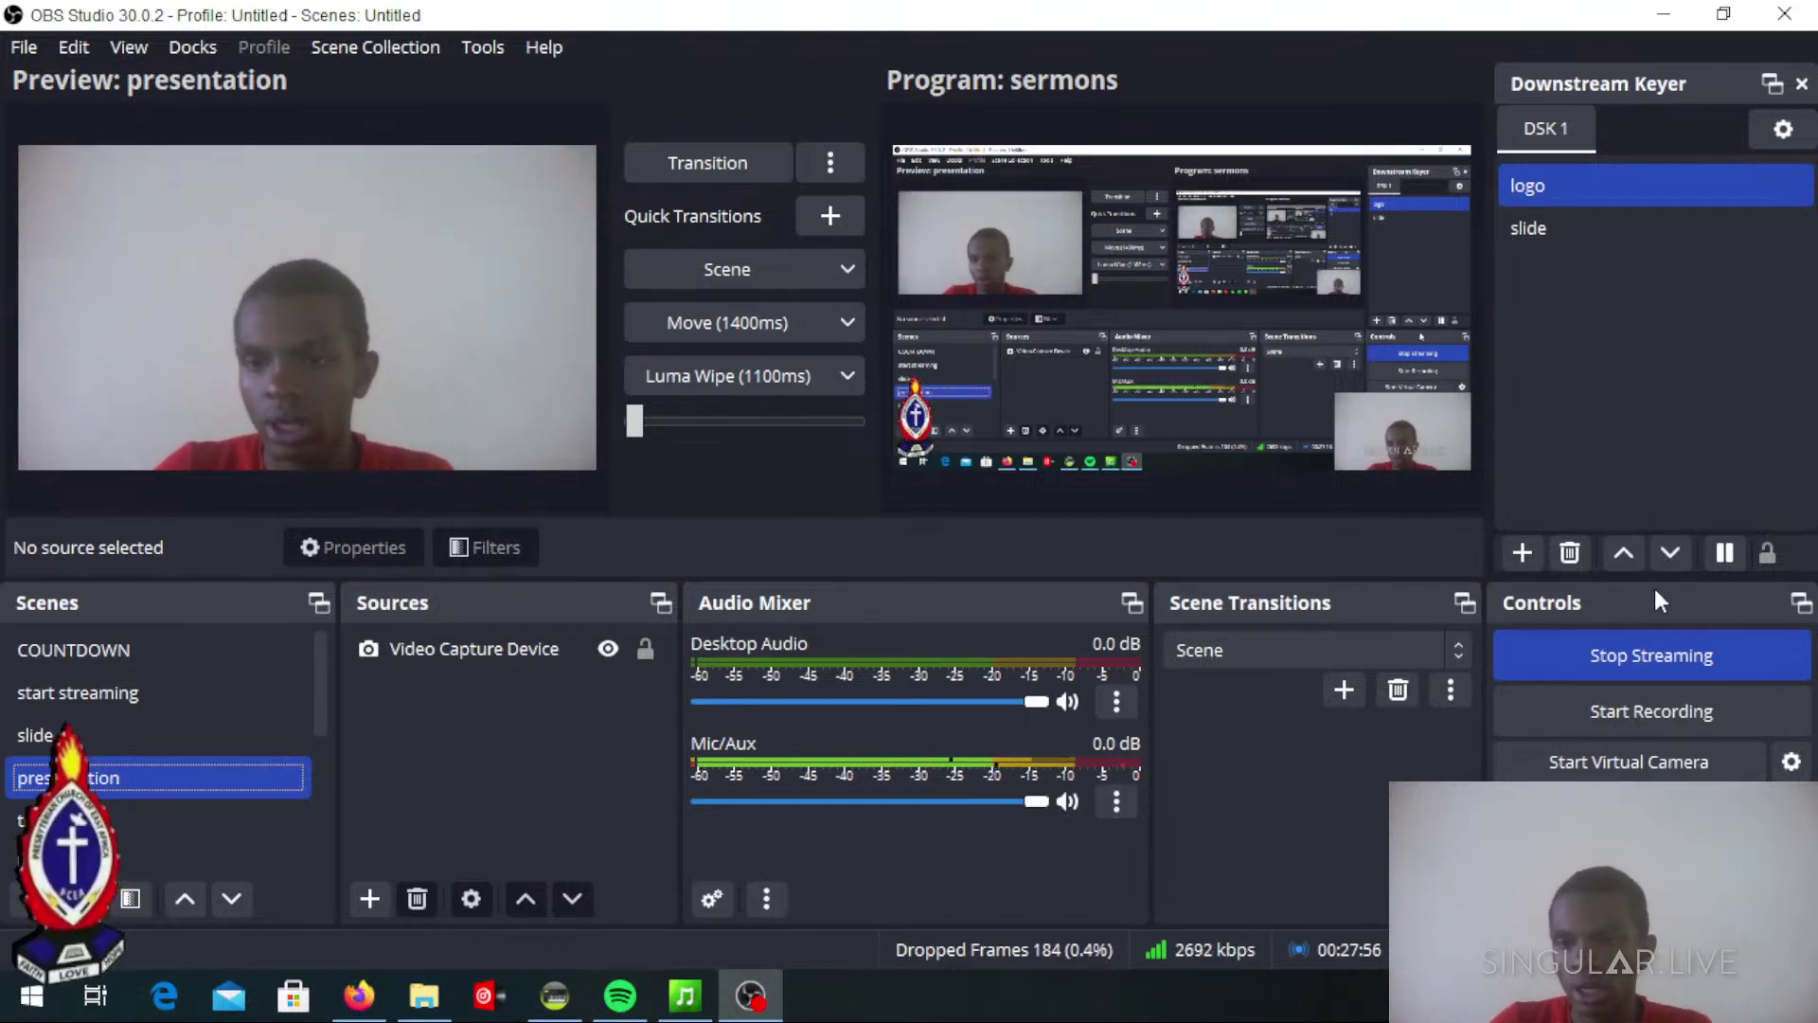
Review the available scene transitions, keeping Scene as the current one, and examine the transition types that can be added
click(1565, 191)
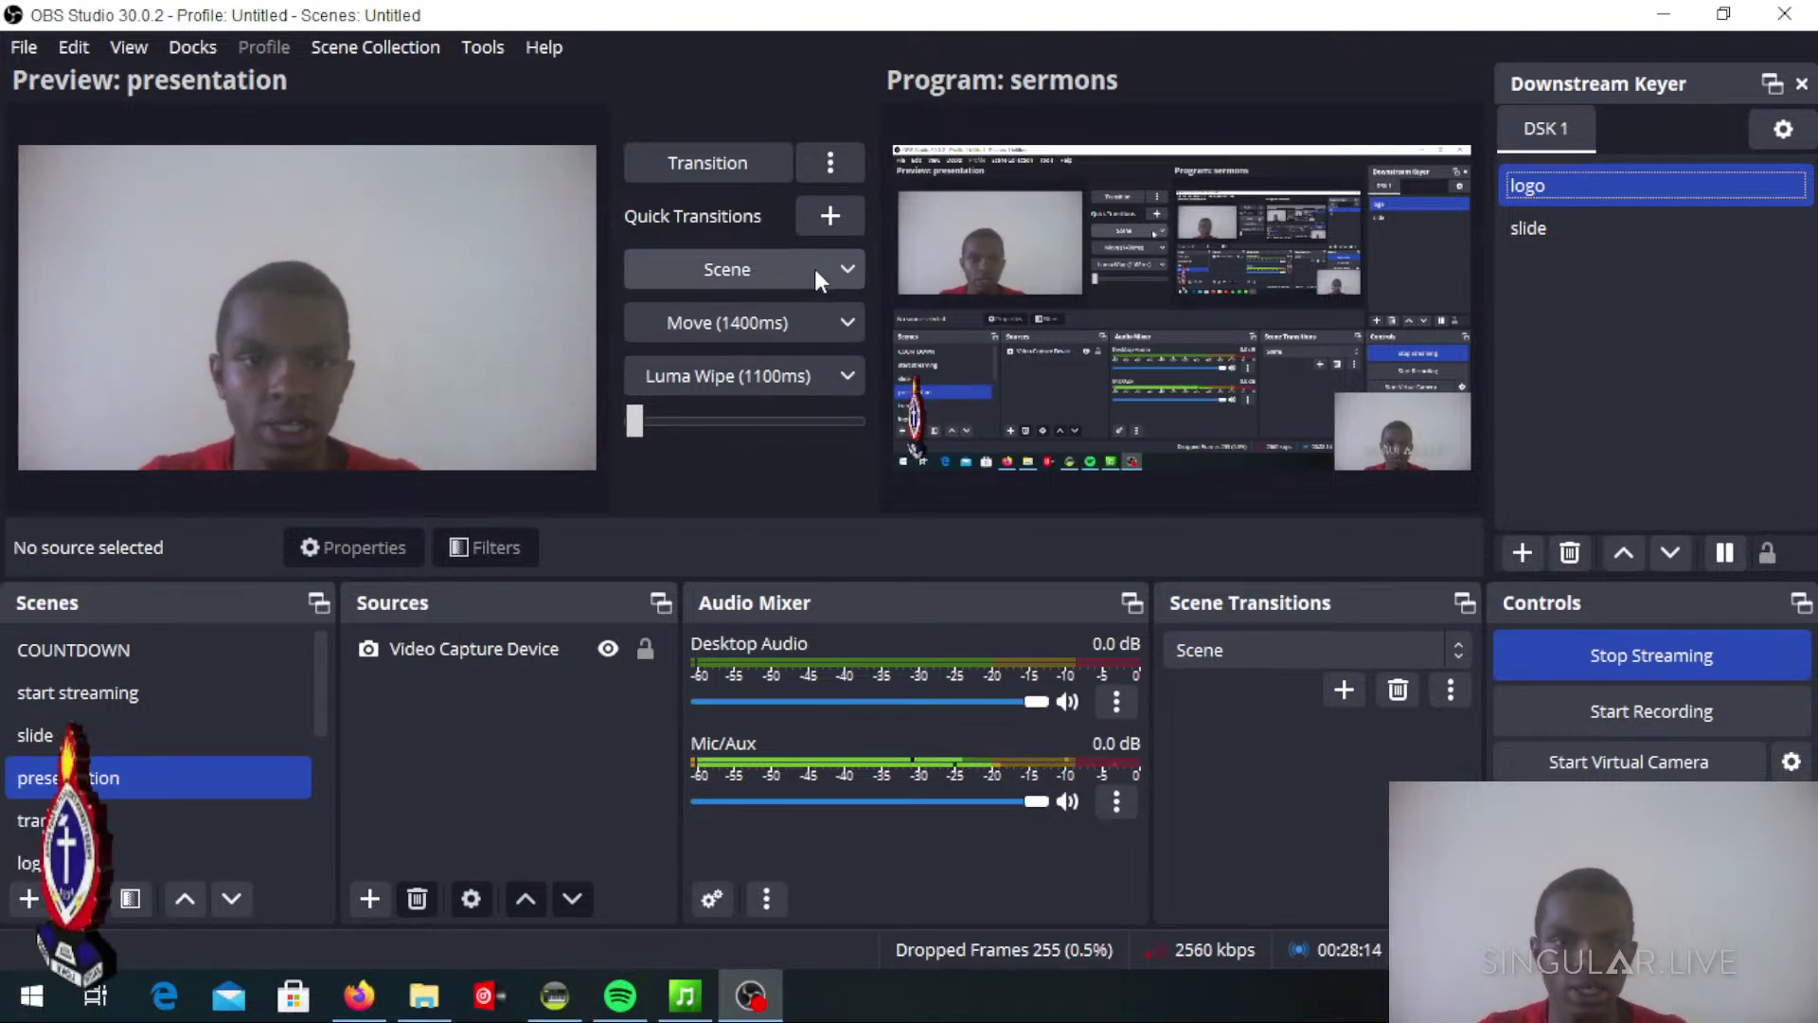
click(768, 270)
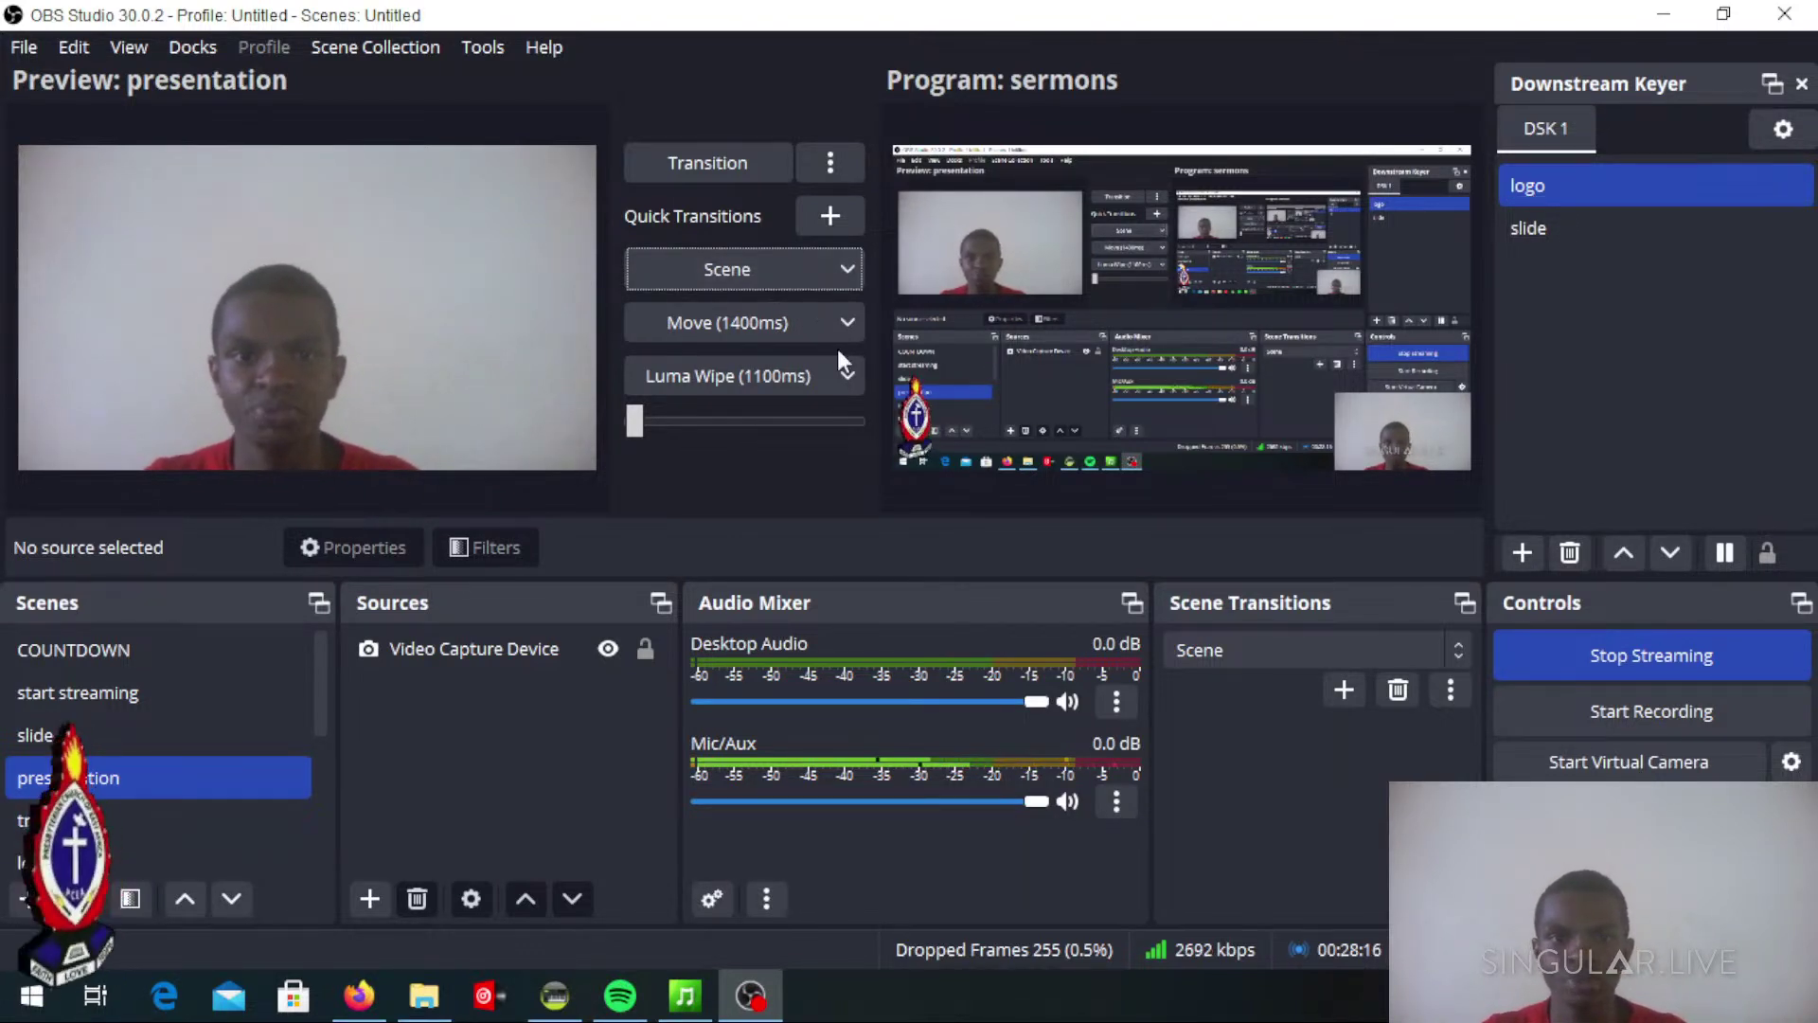
click(1296, 638)
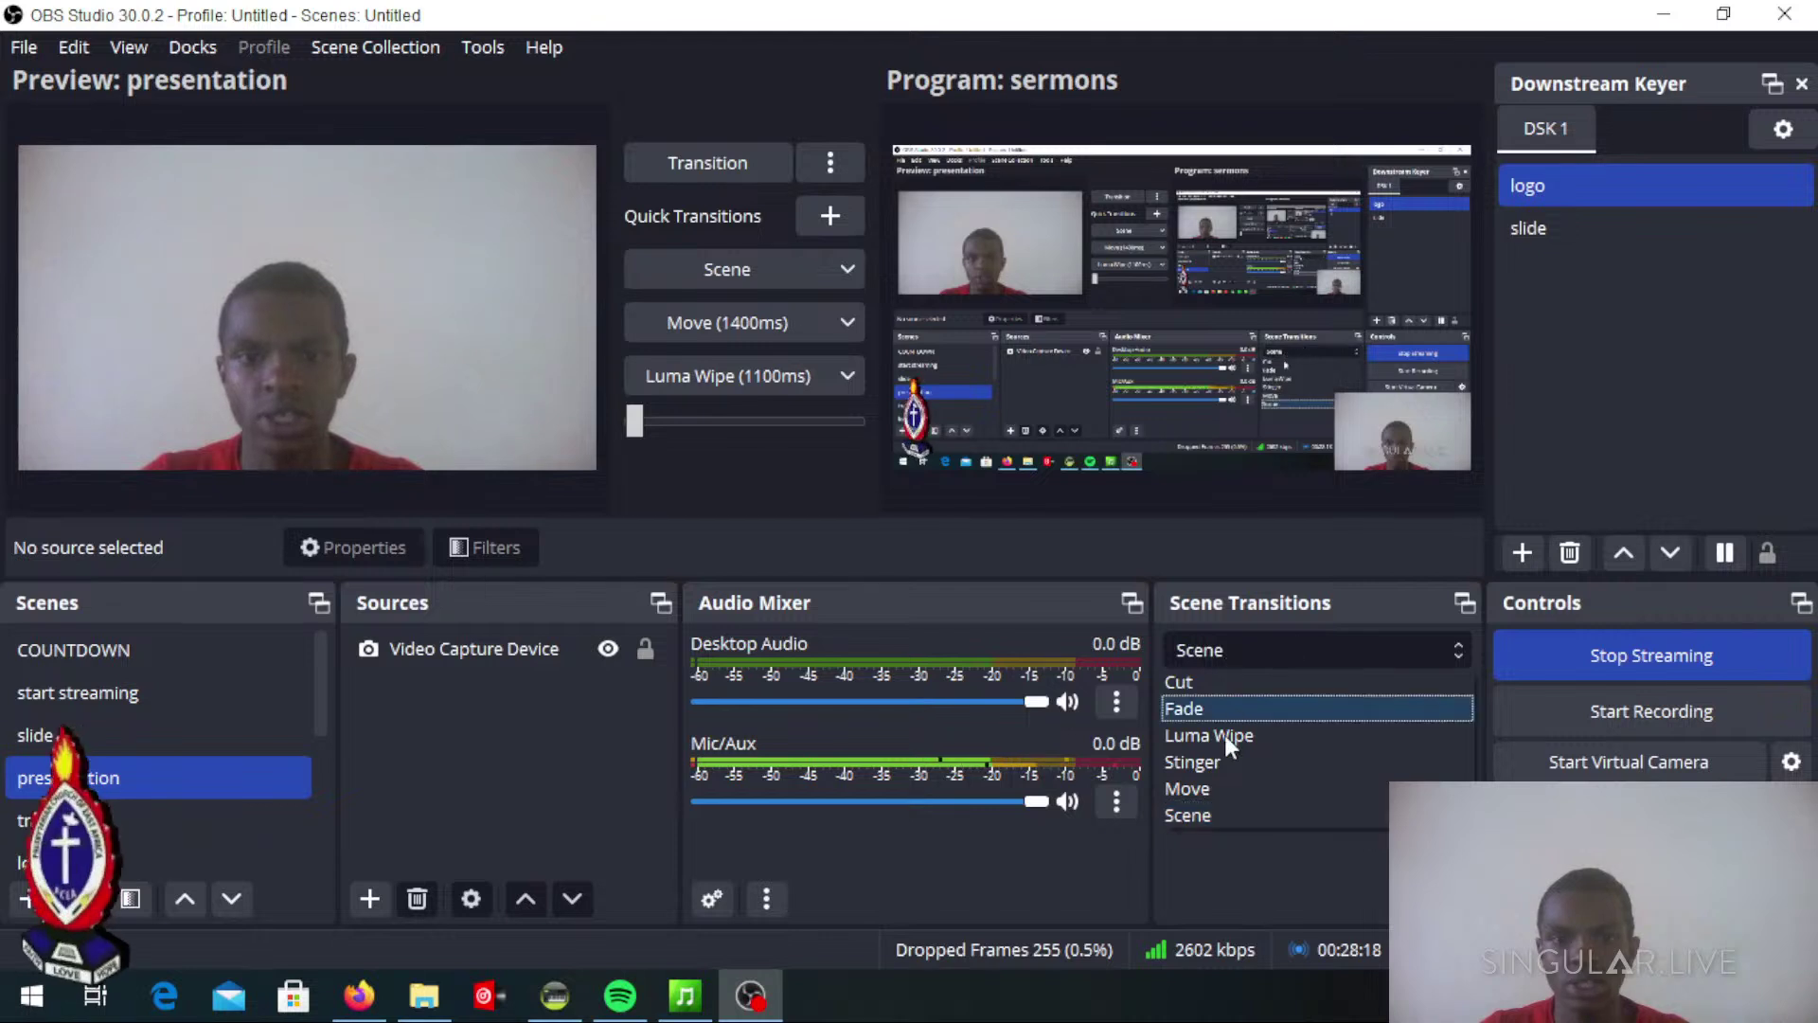
click(1196, 817)
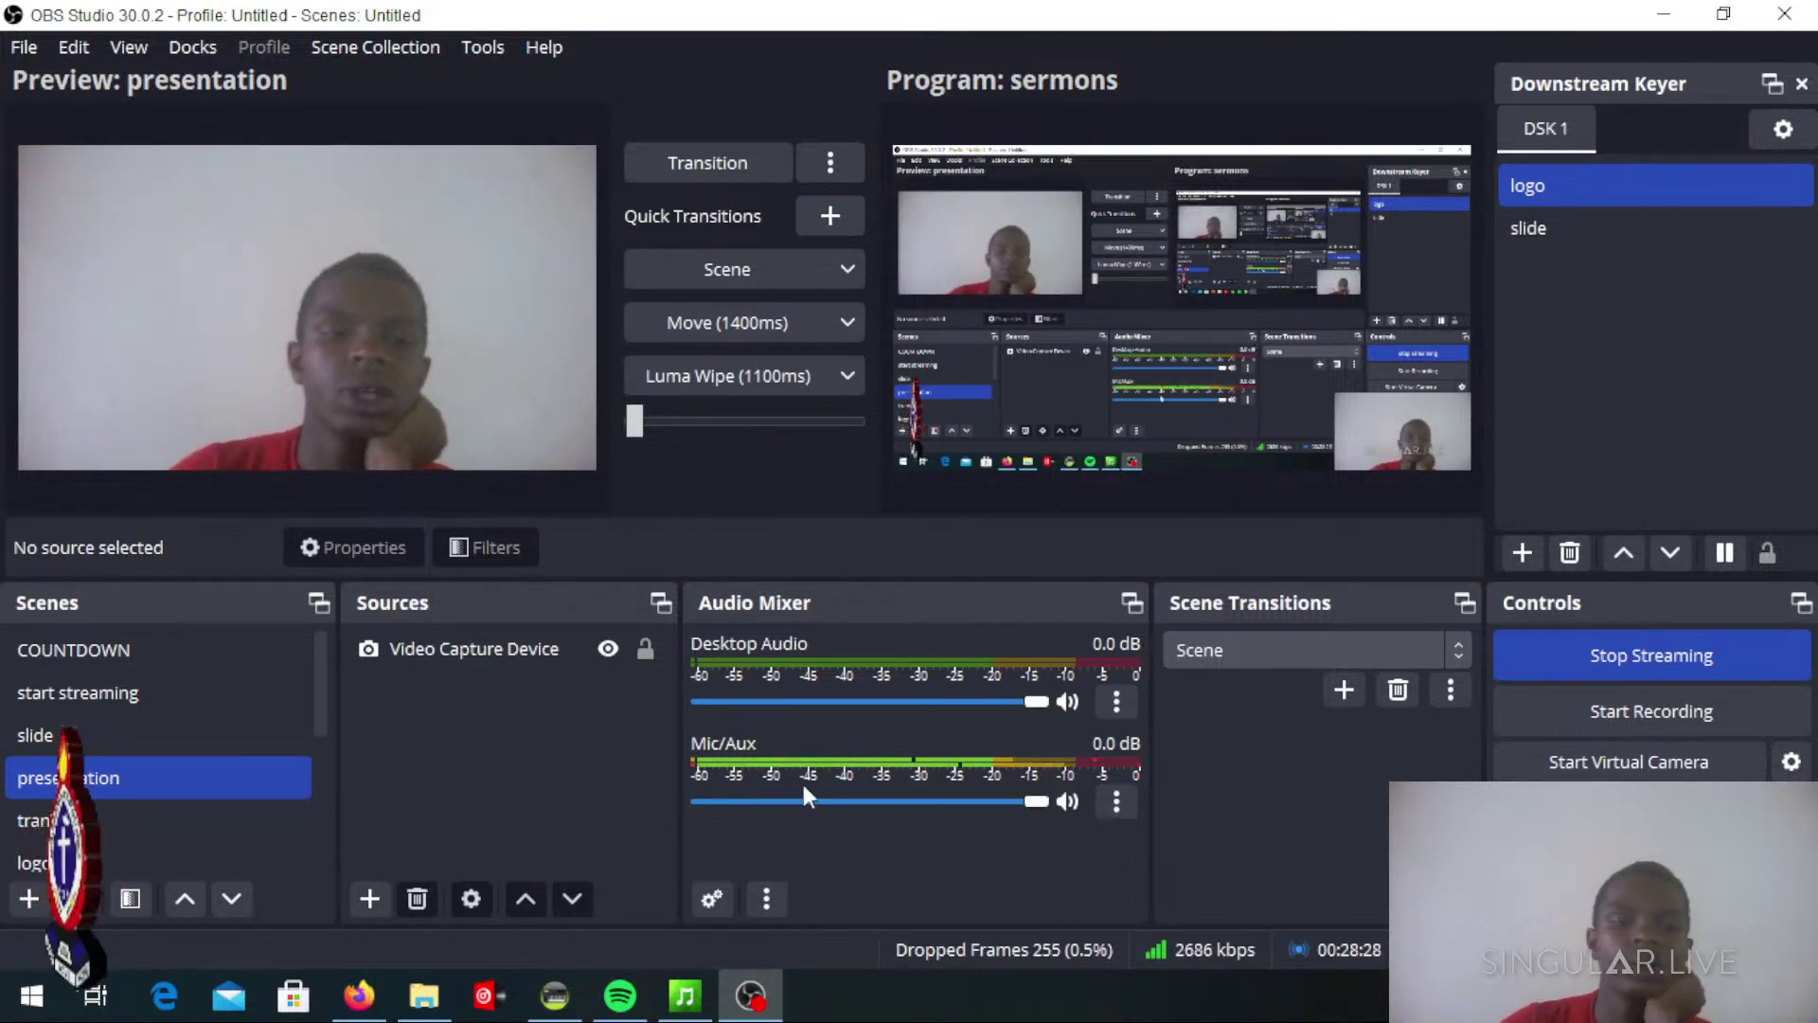
click(1346, 690)
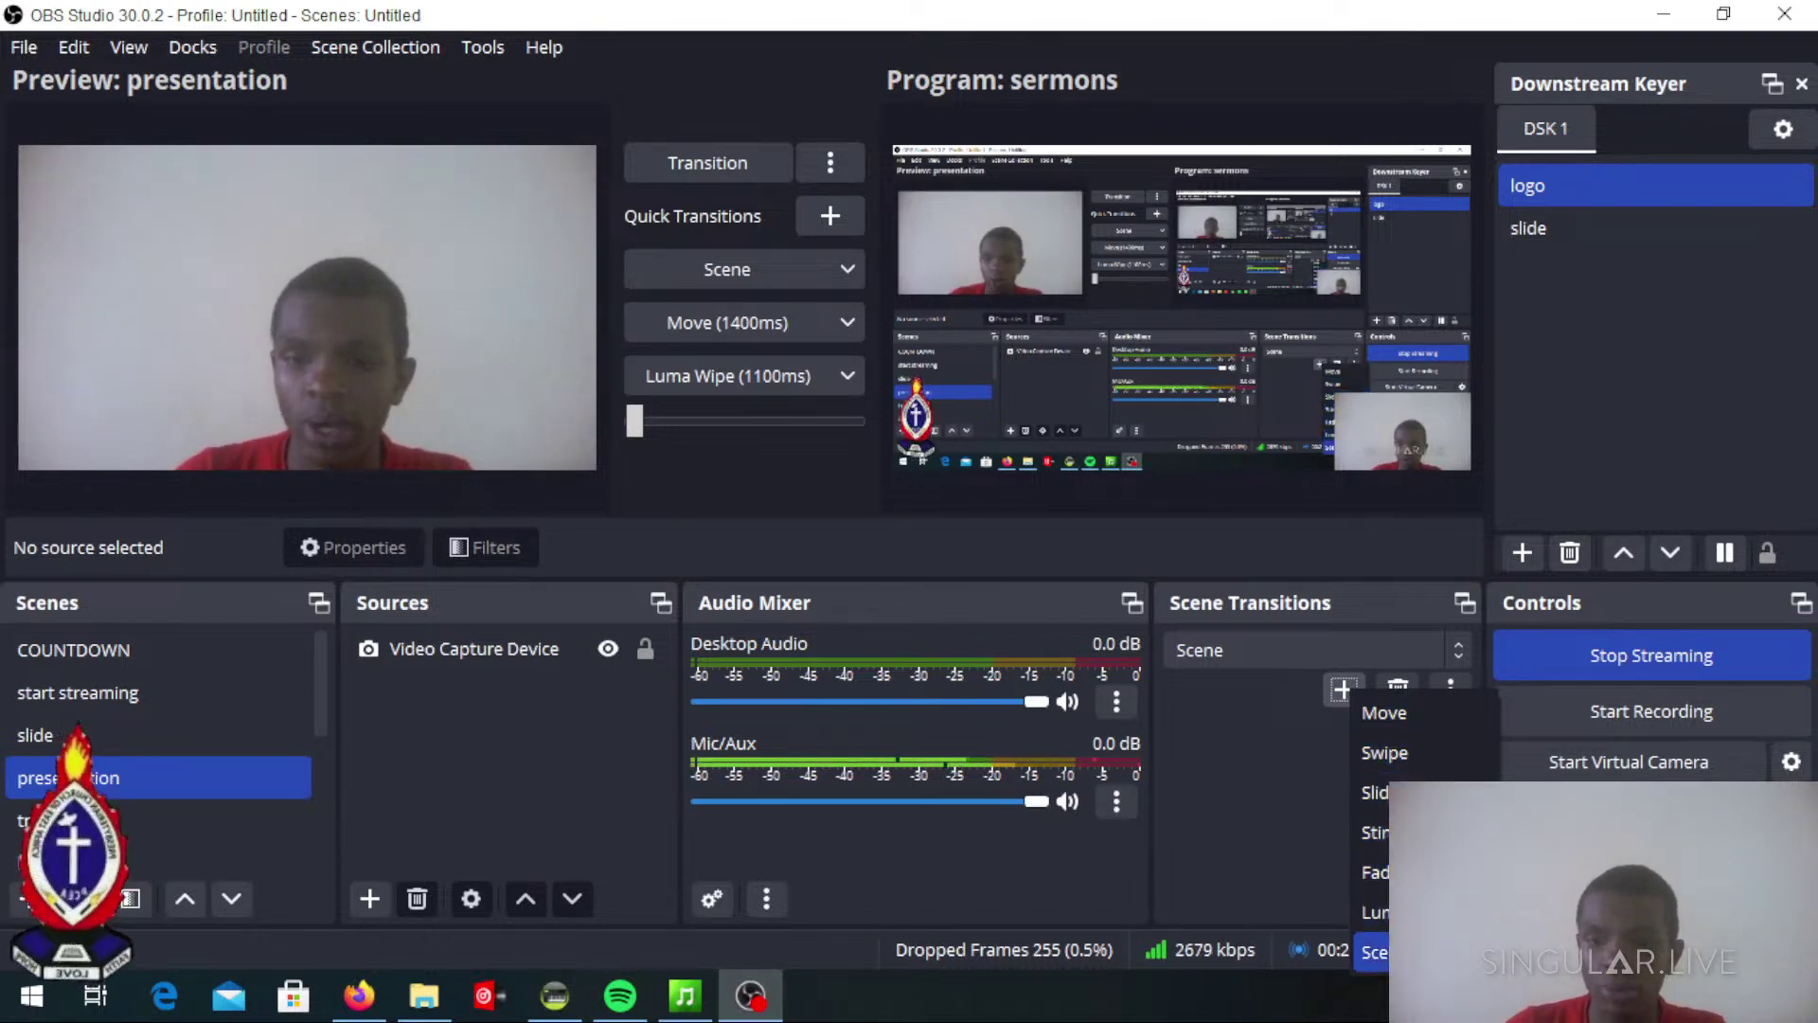
click(1300, 796)
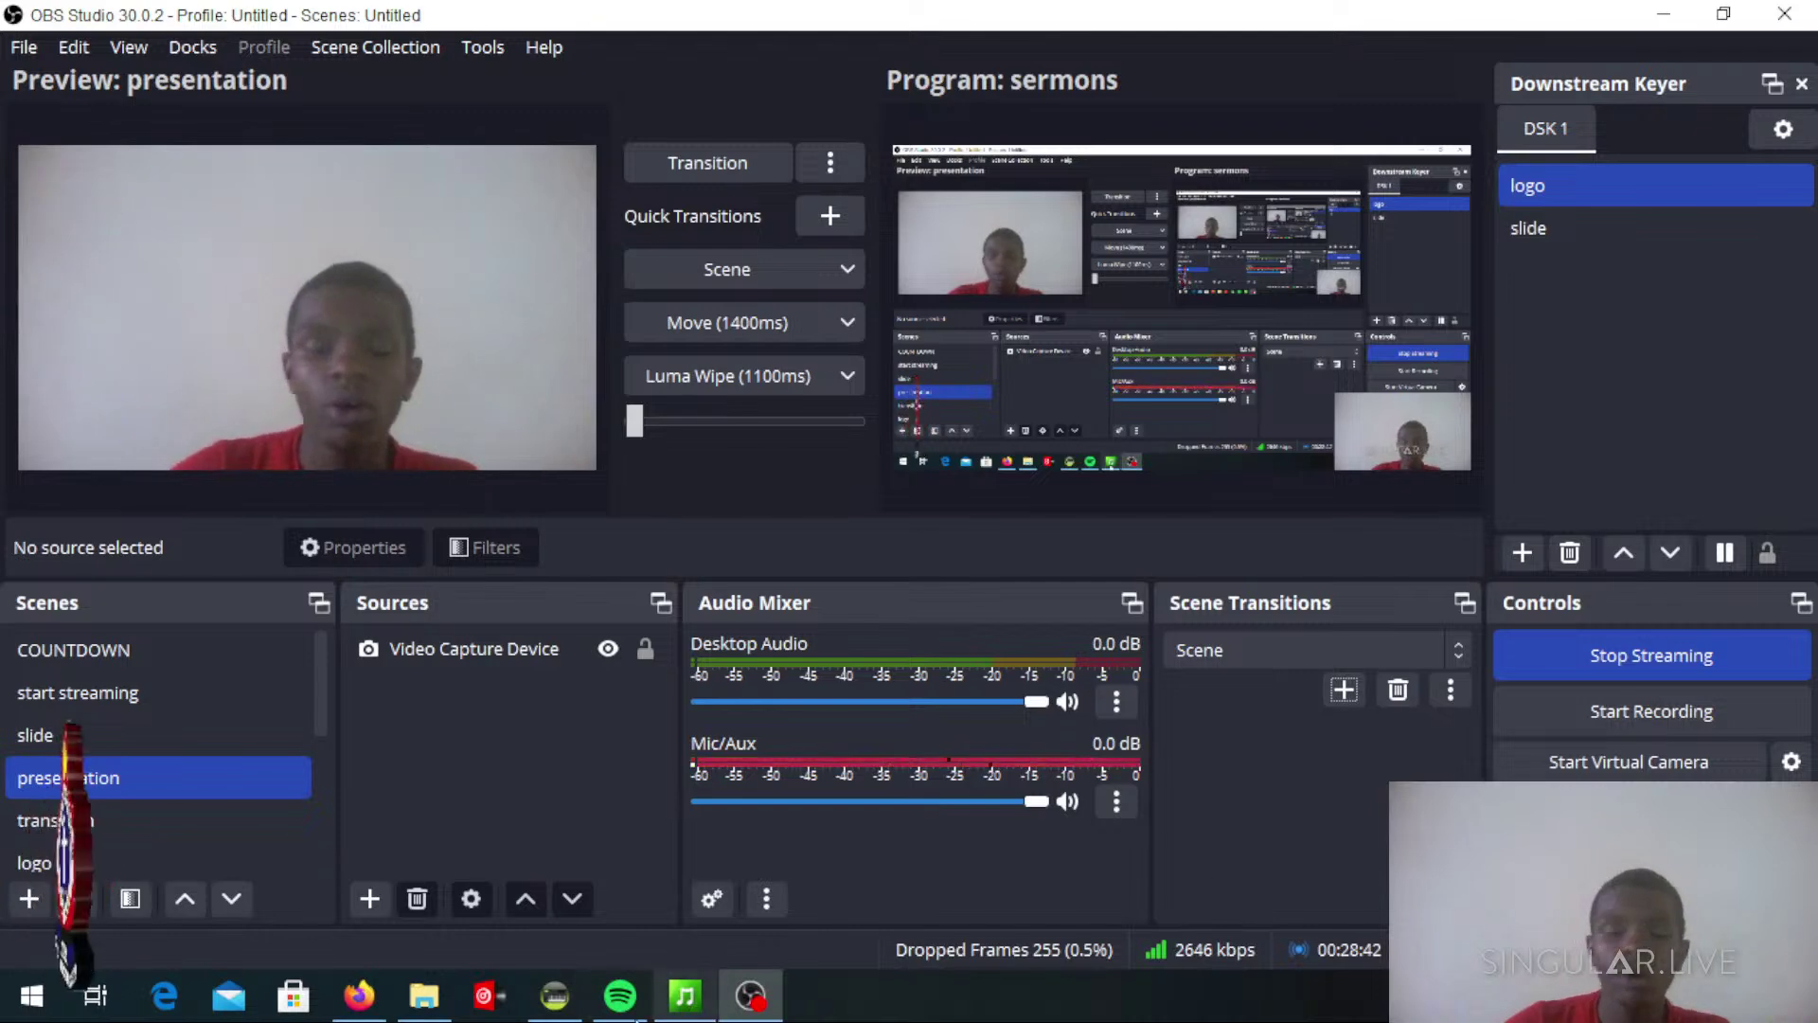
Switch to Firefox, search for "move transition for obs plugin", and view the download files of the Move plugin on OBS Forums
click(360, 994)
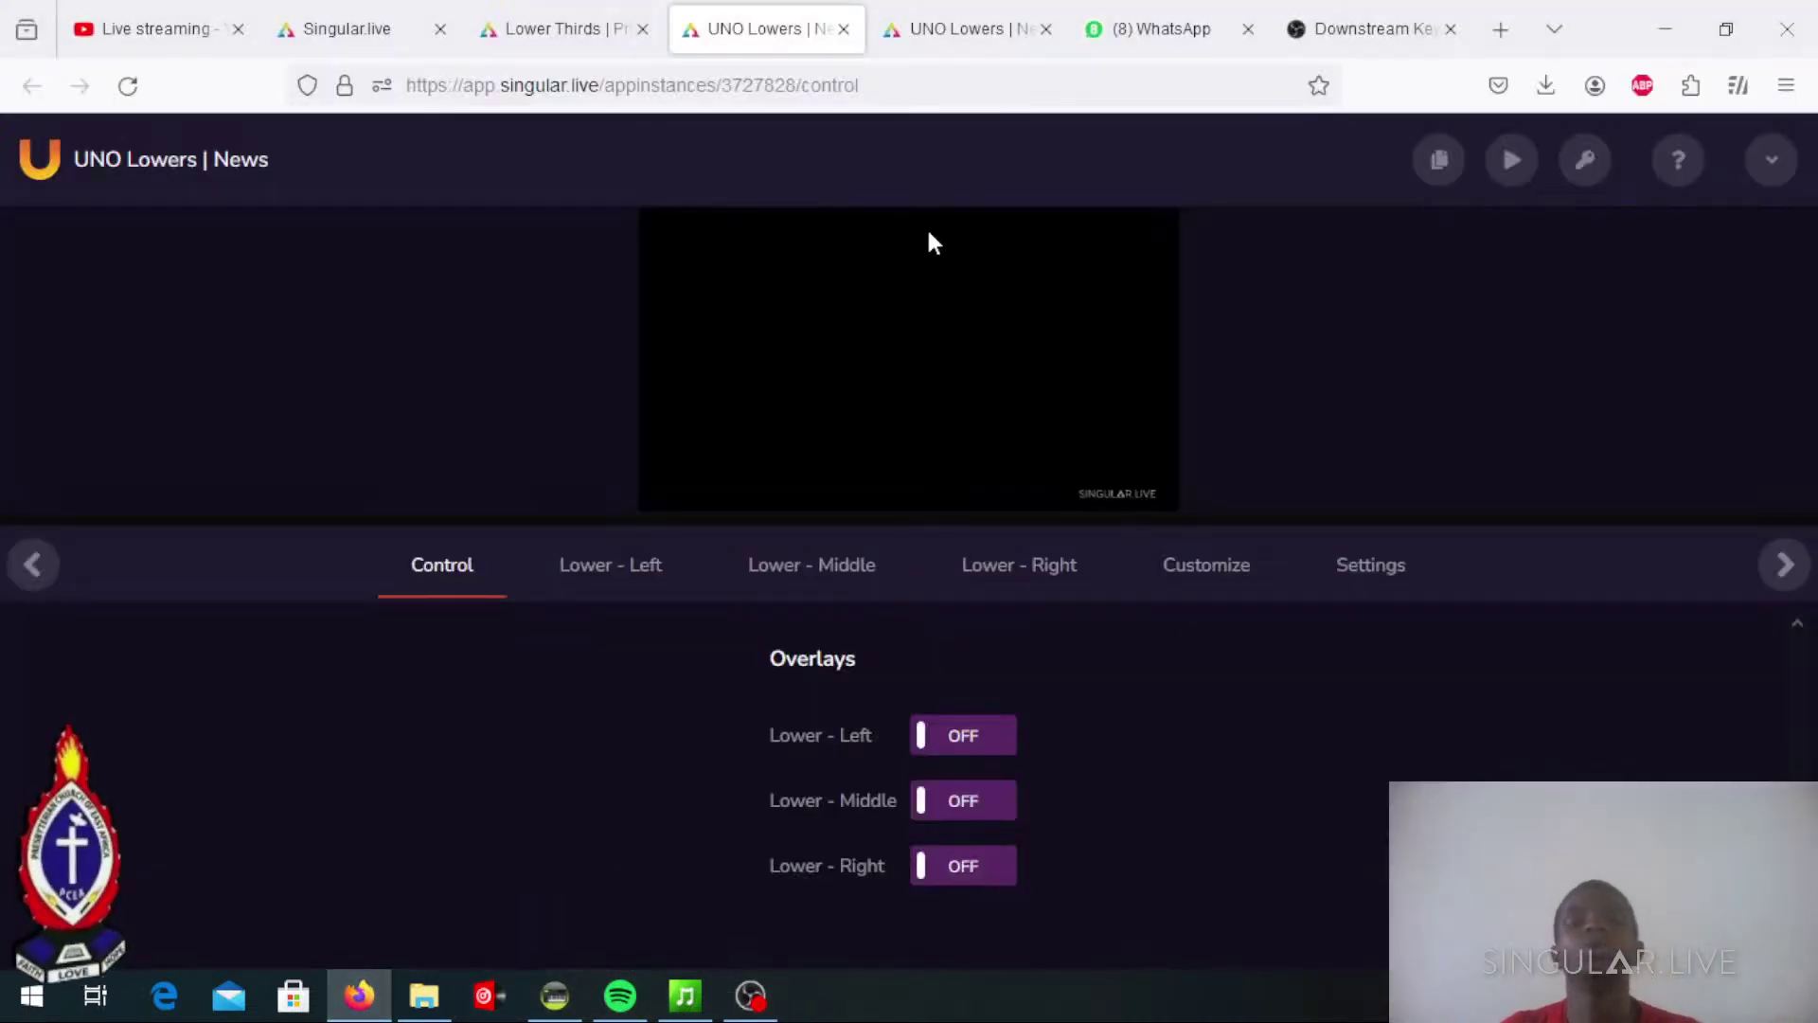
click(1377, 42)
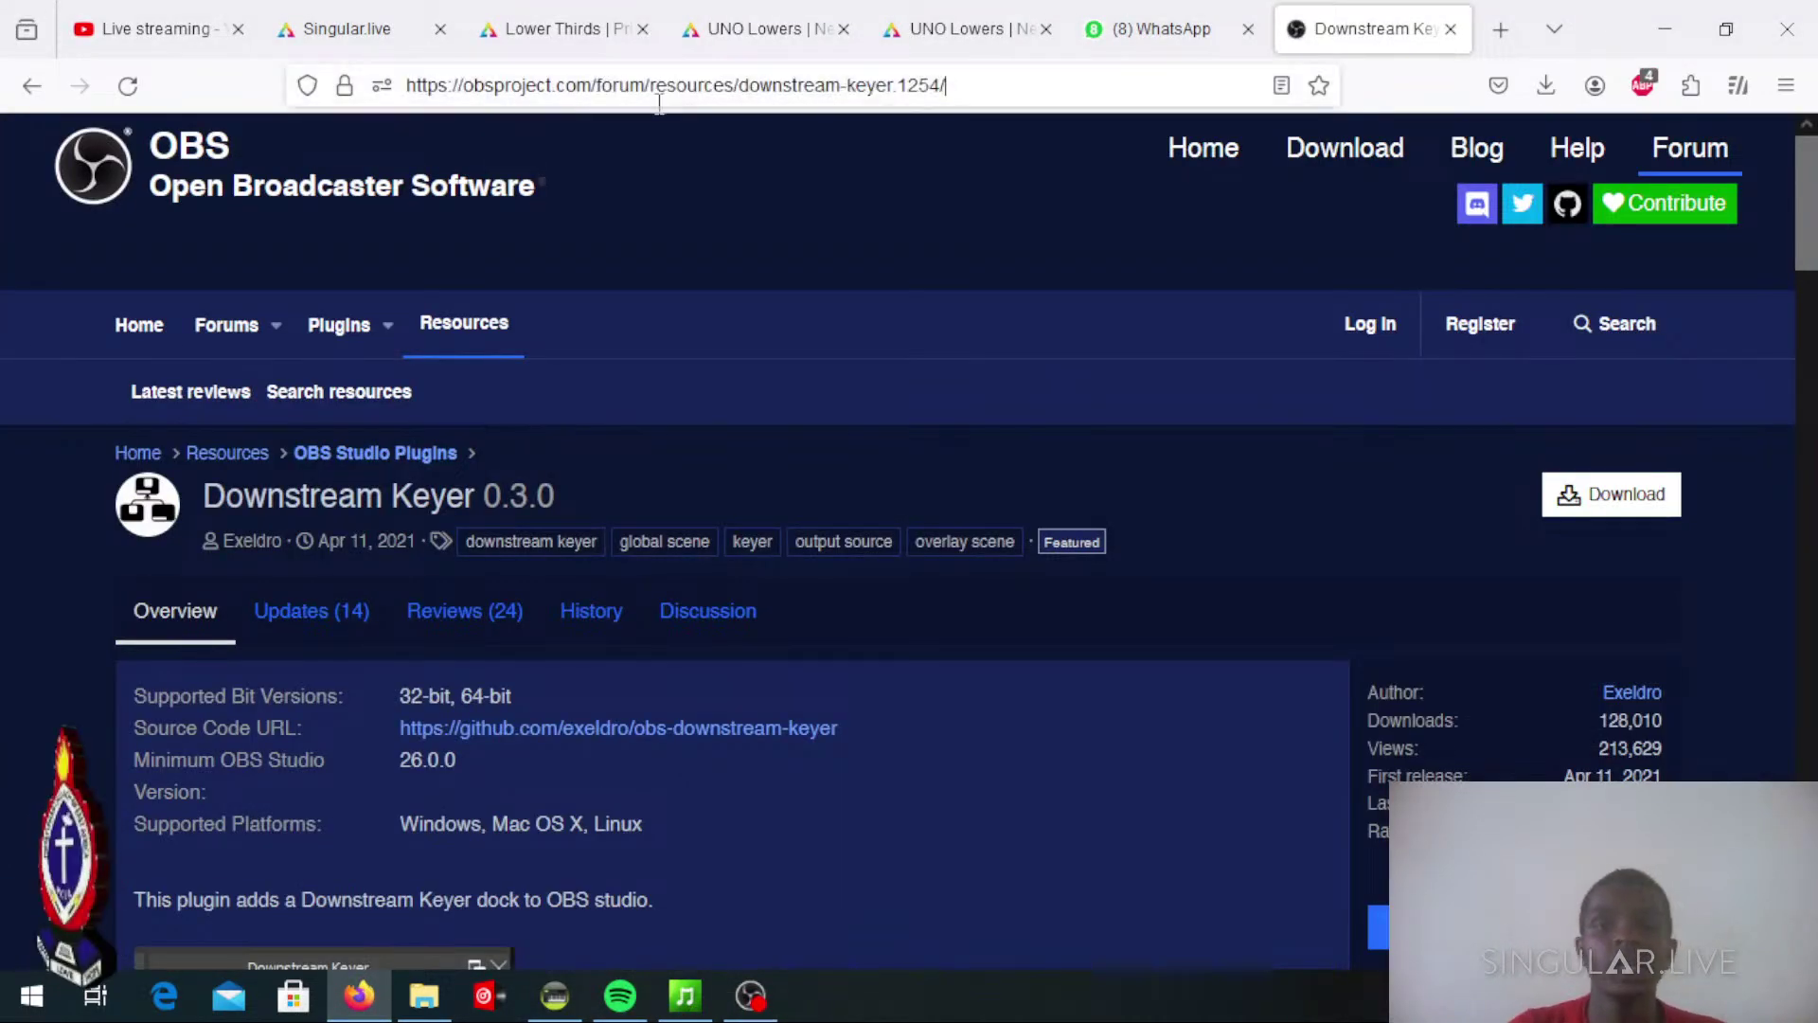
click(720, 85)
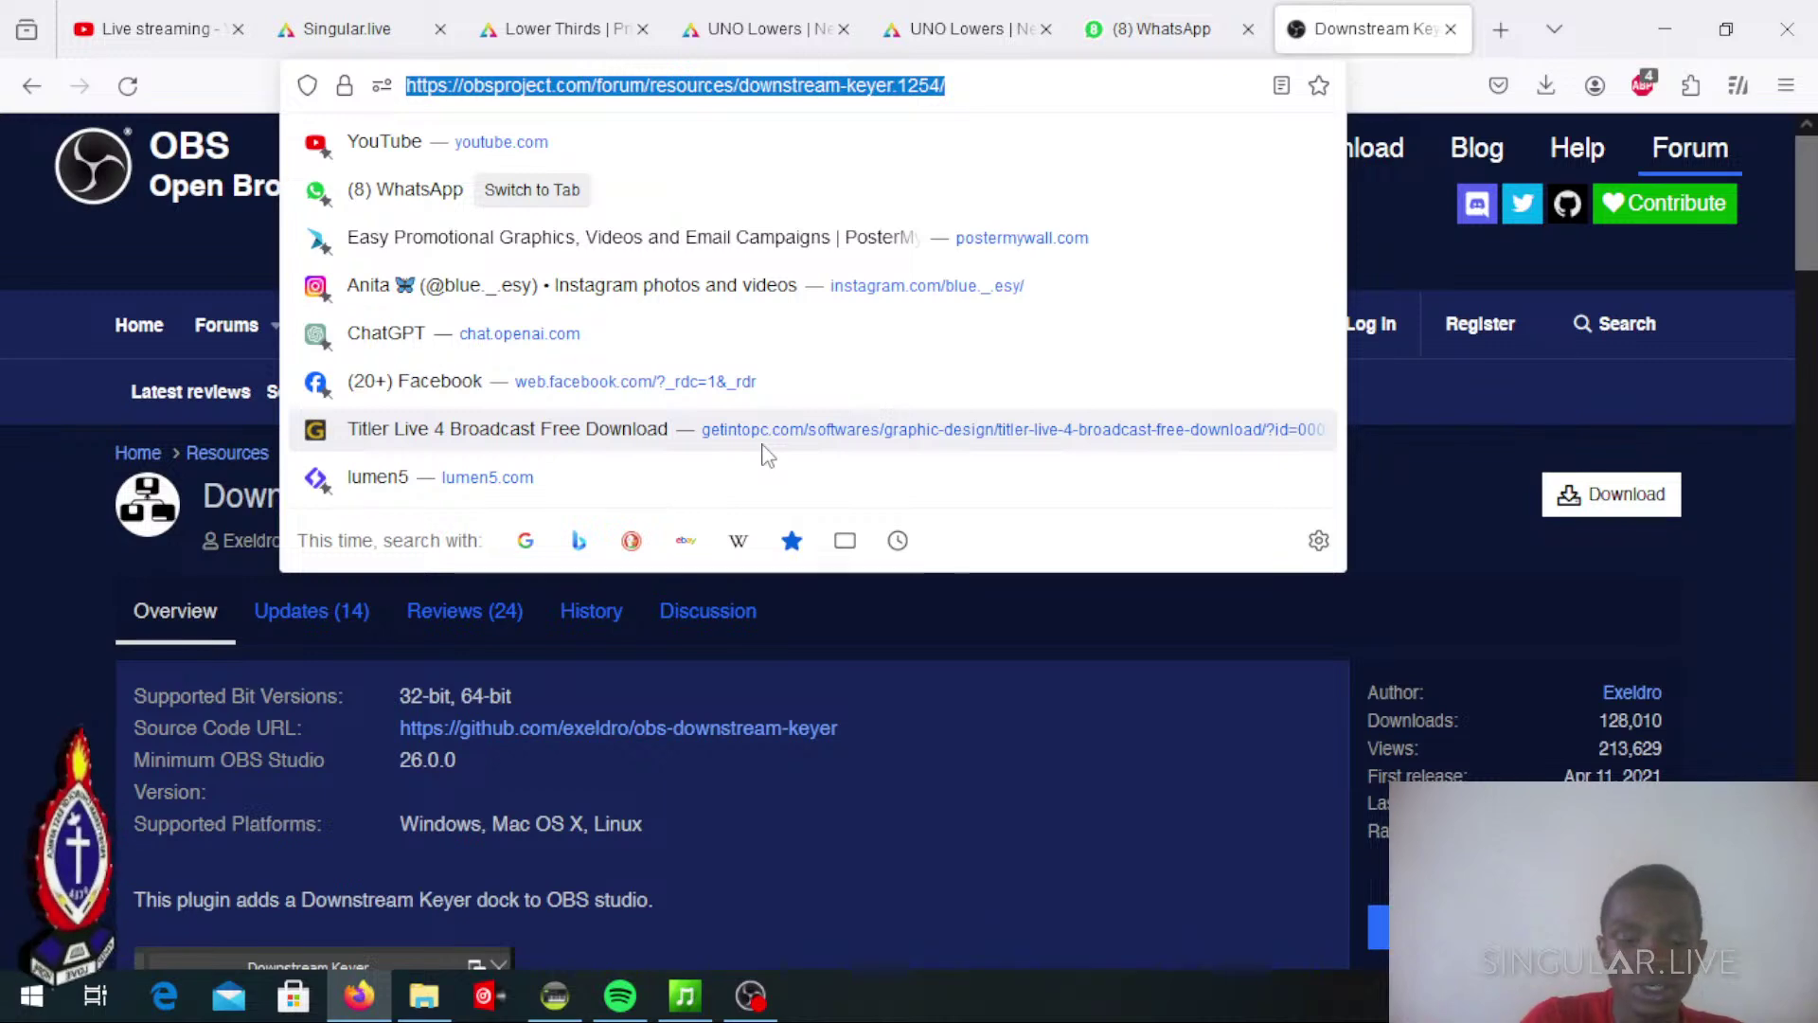
text(move )
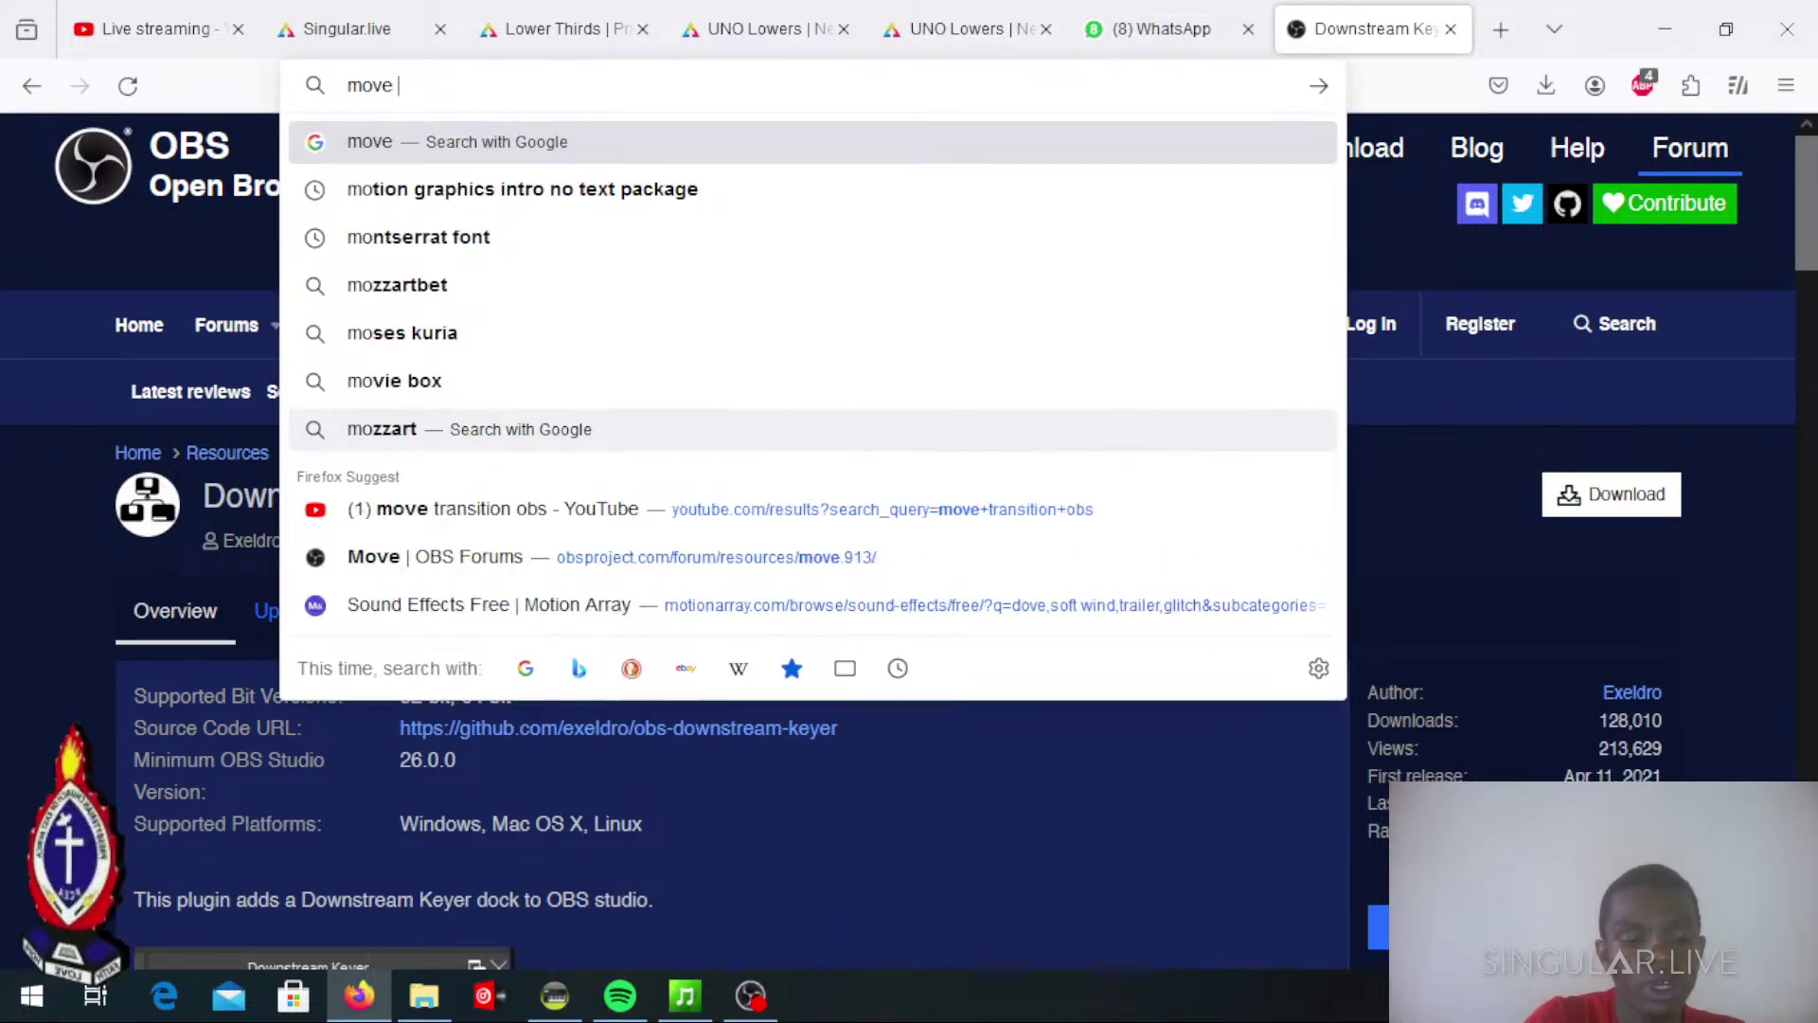
text(transi)
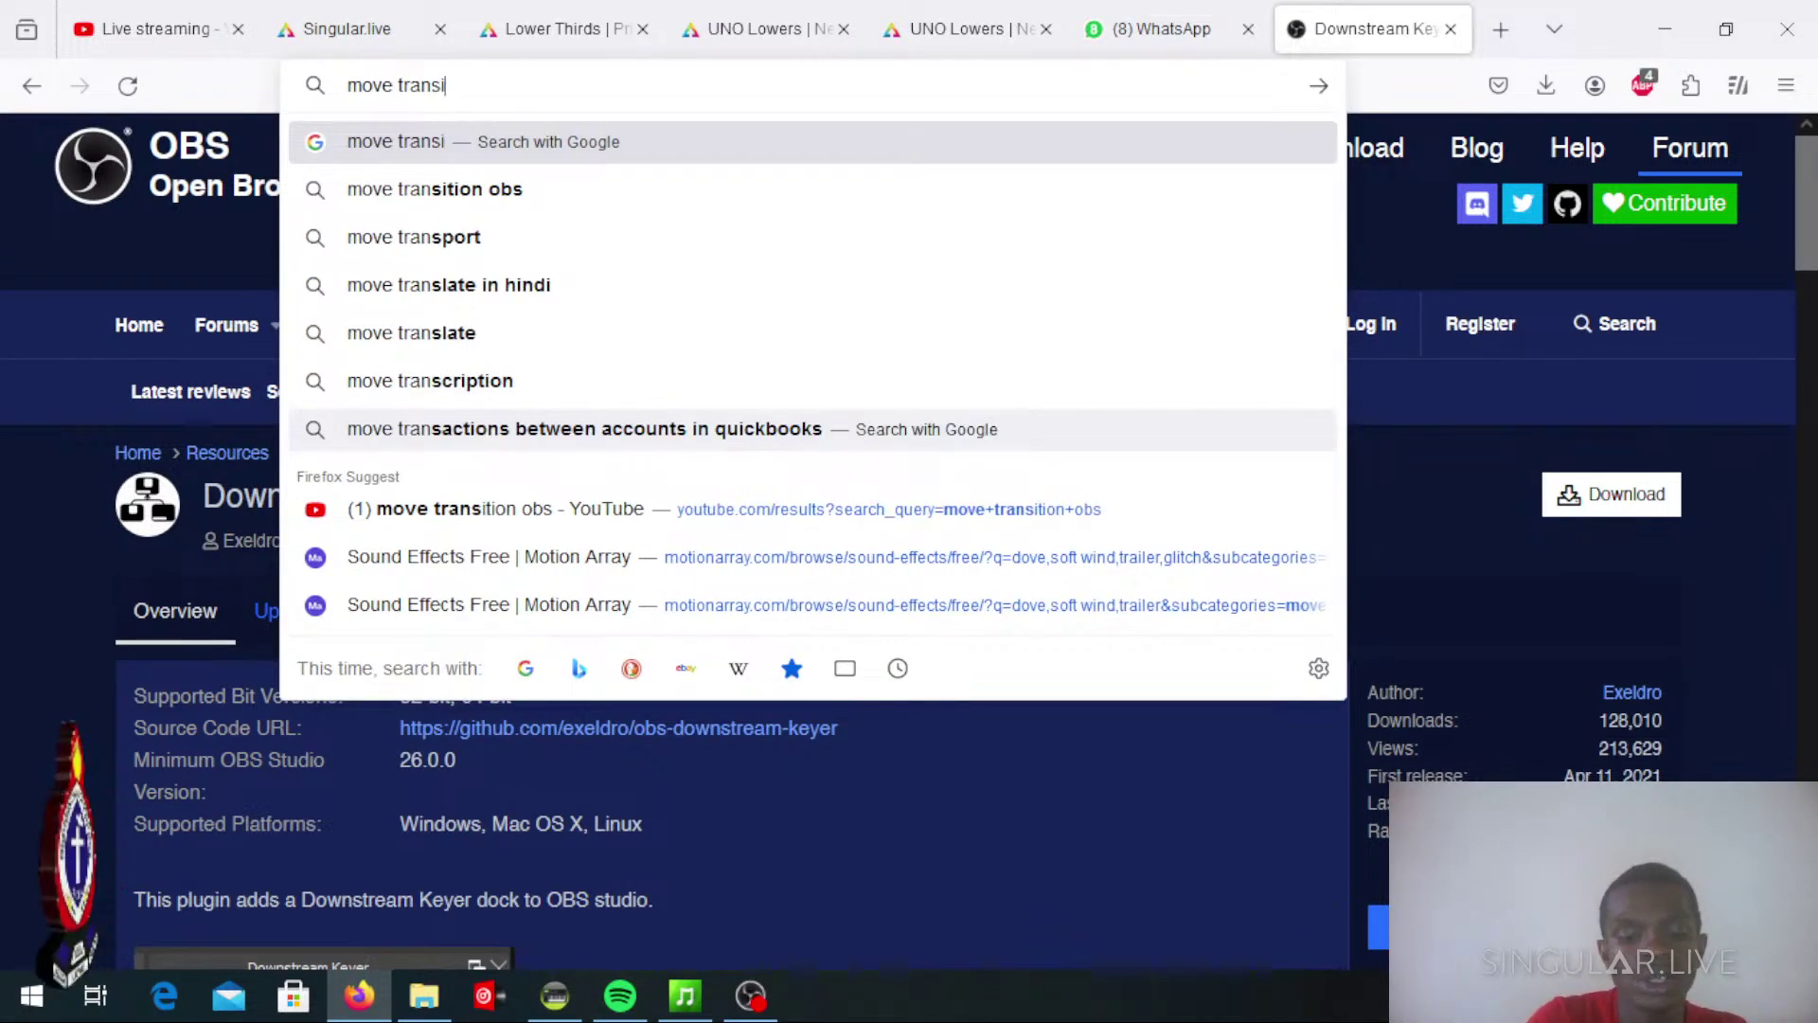
text(tion for obs plugin)
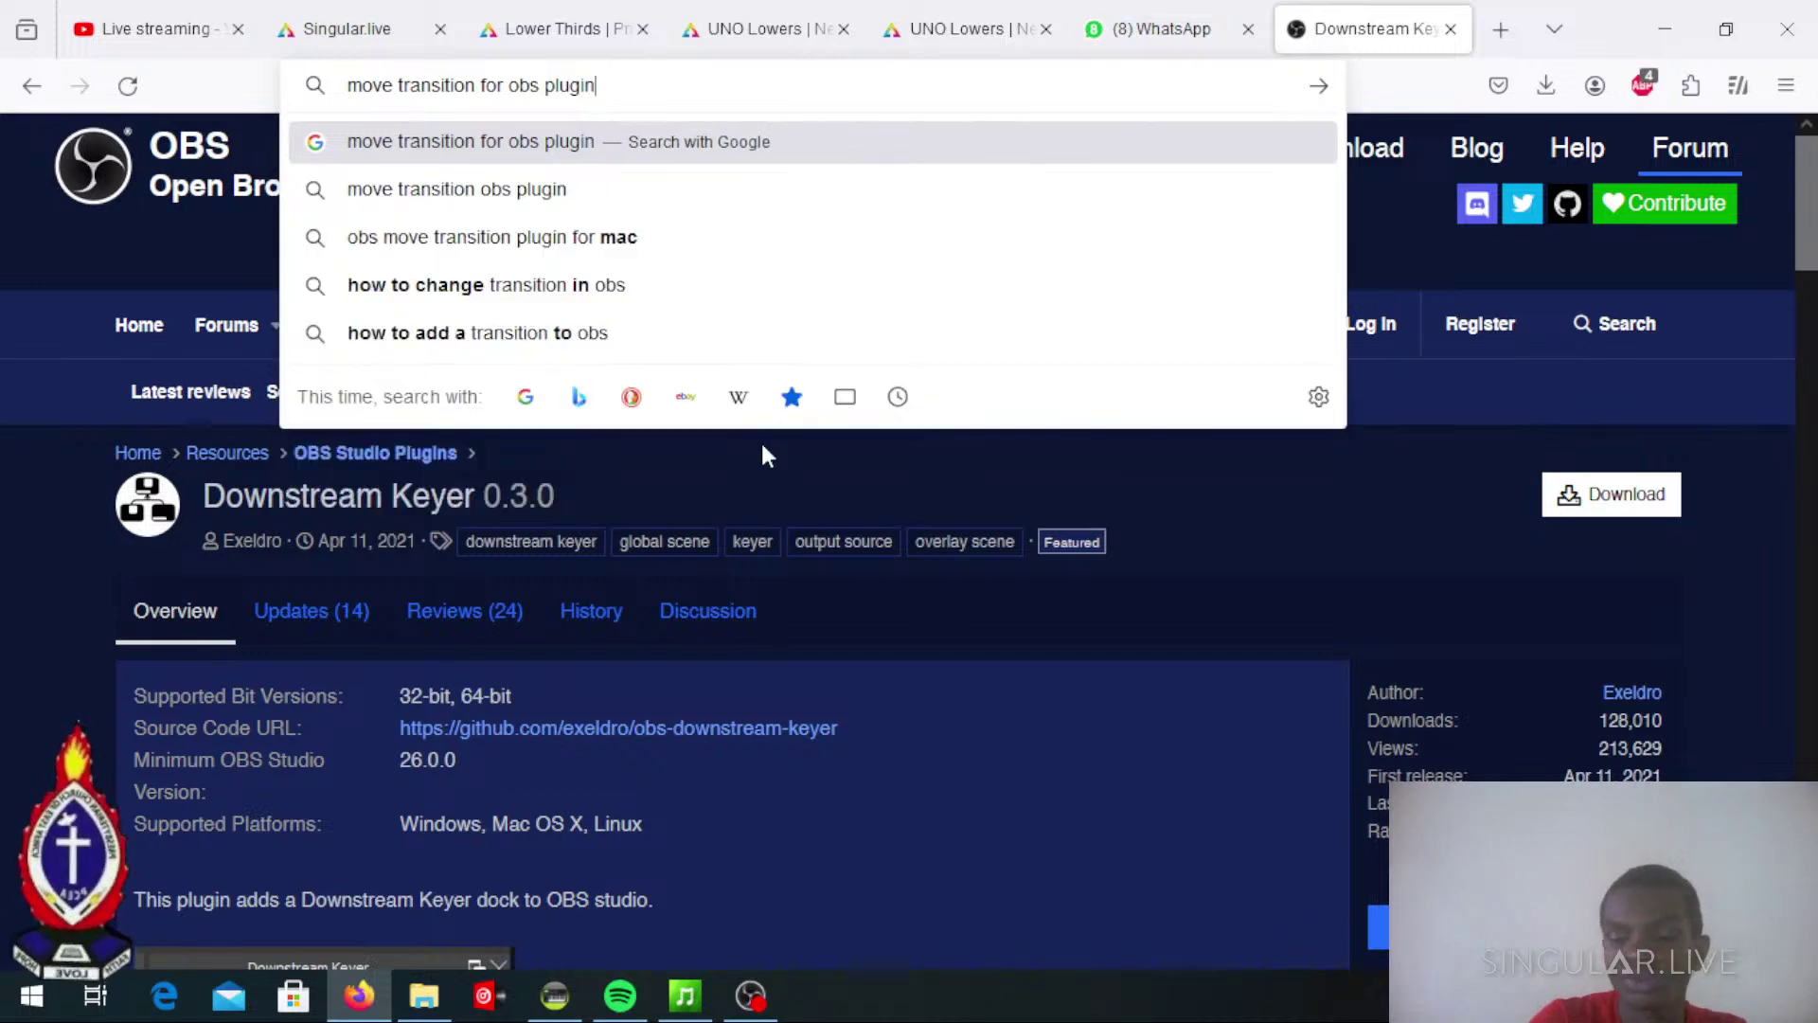
key(Return)
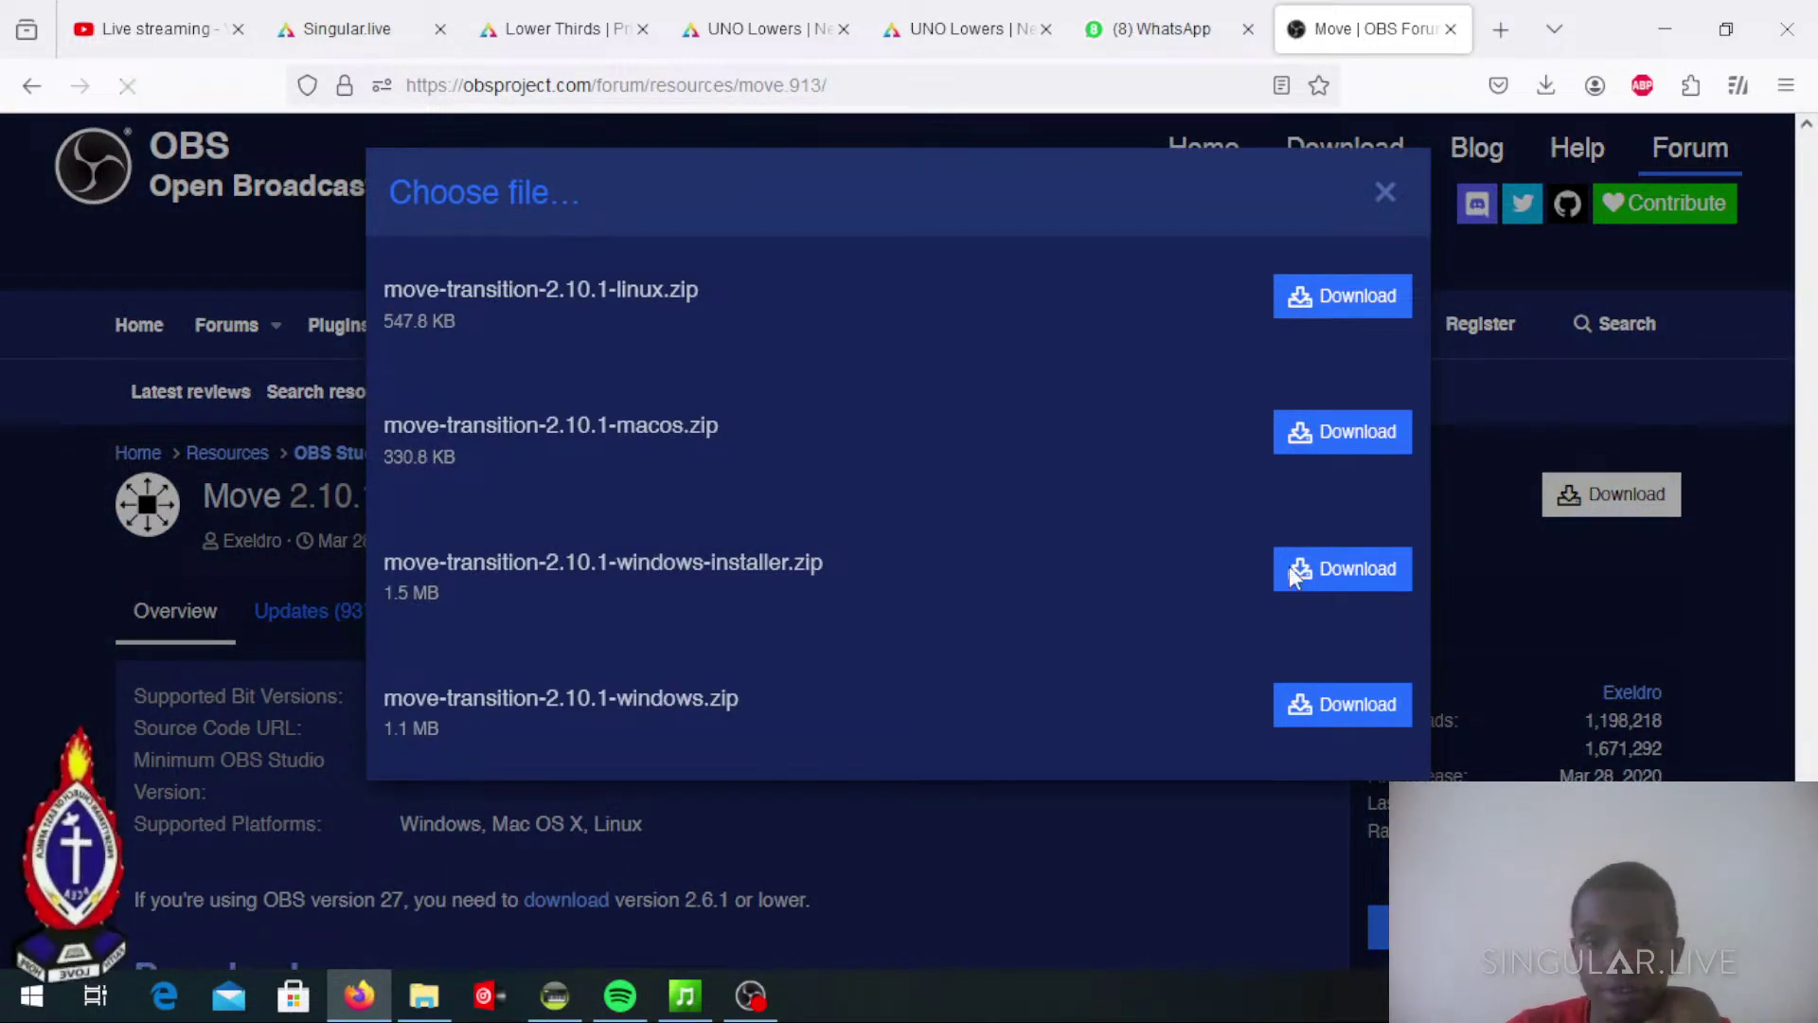
click(1535, 549)
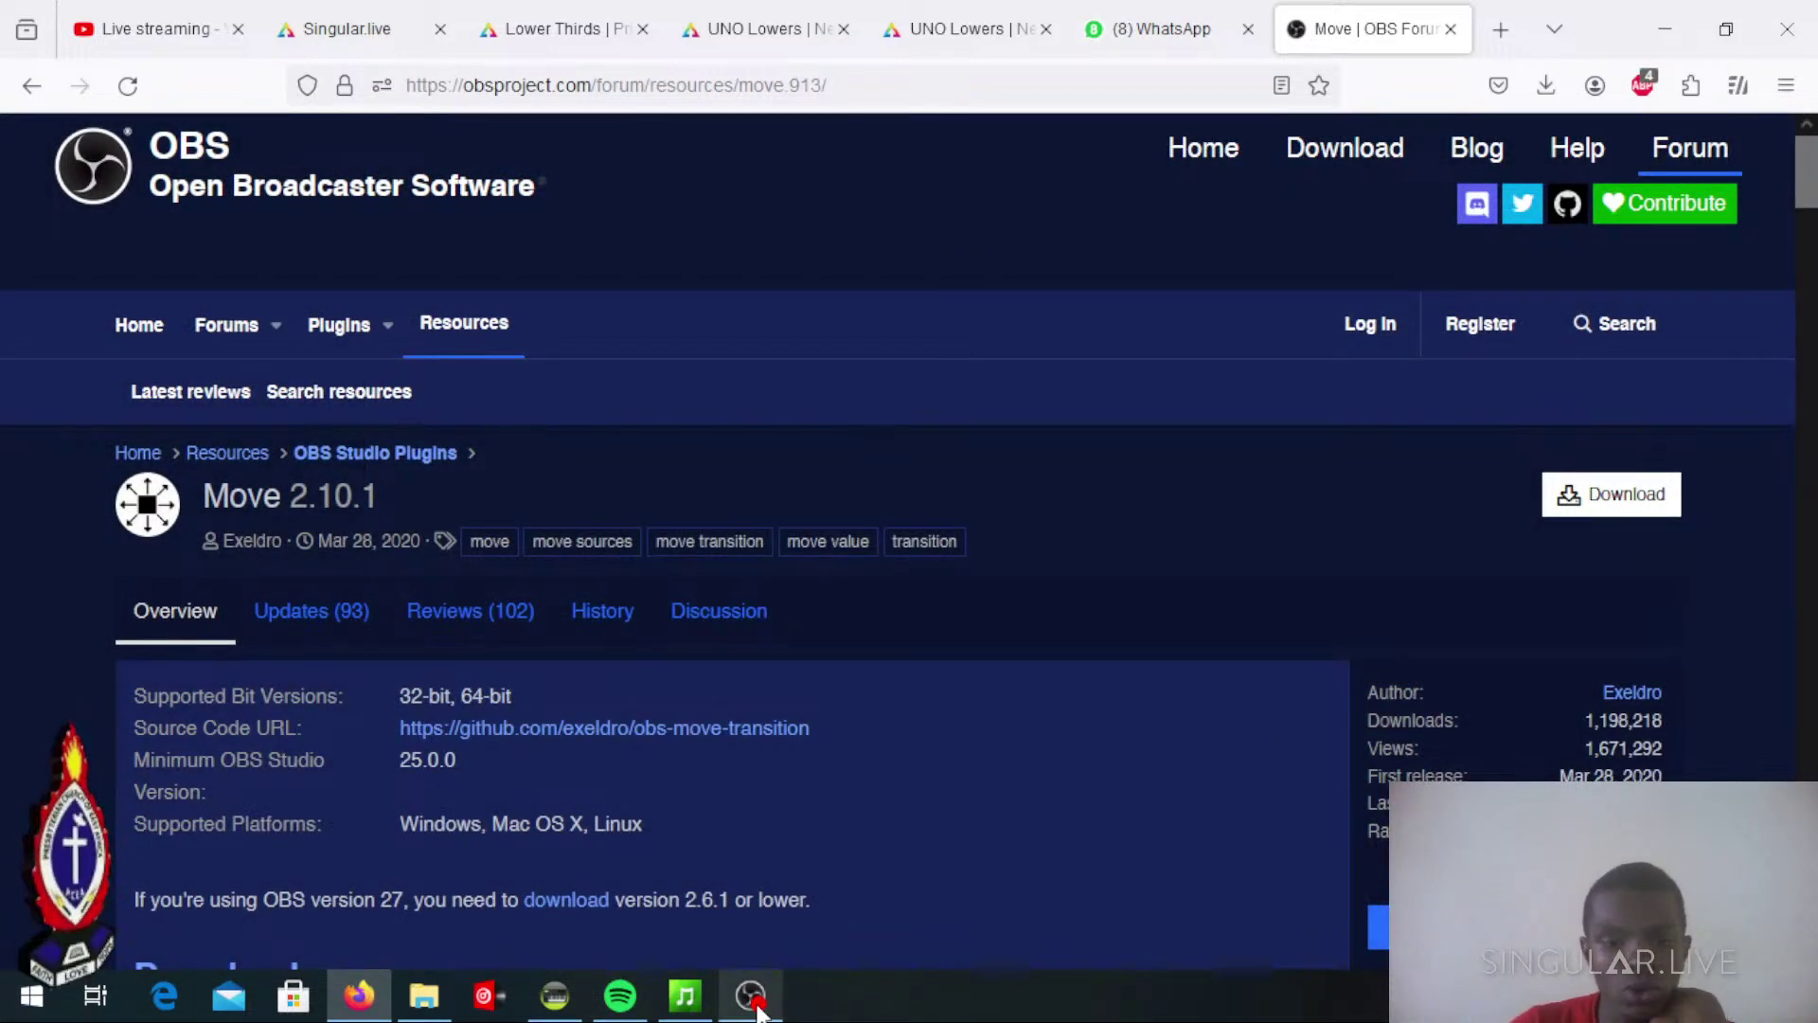
Switch to File Explorer and locate the move-transition-2.10.0-windows-installer archive and application in the obs folder
click(424, 994)
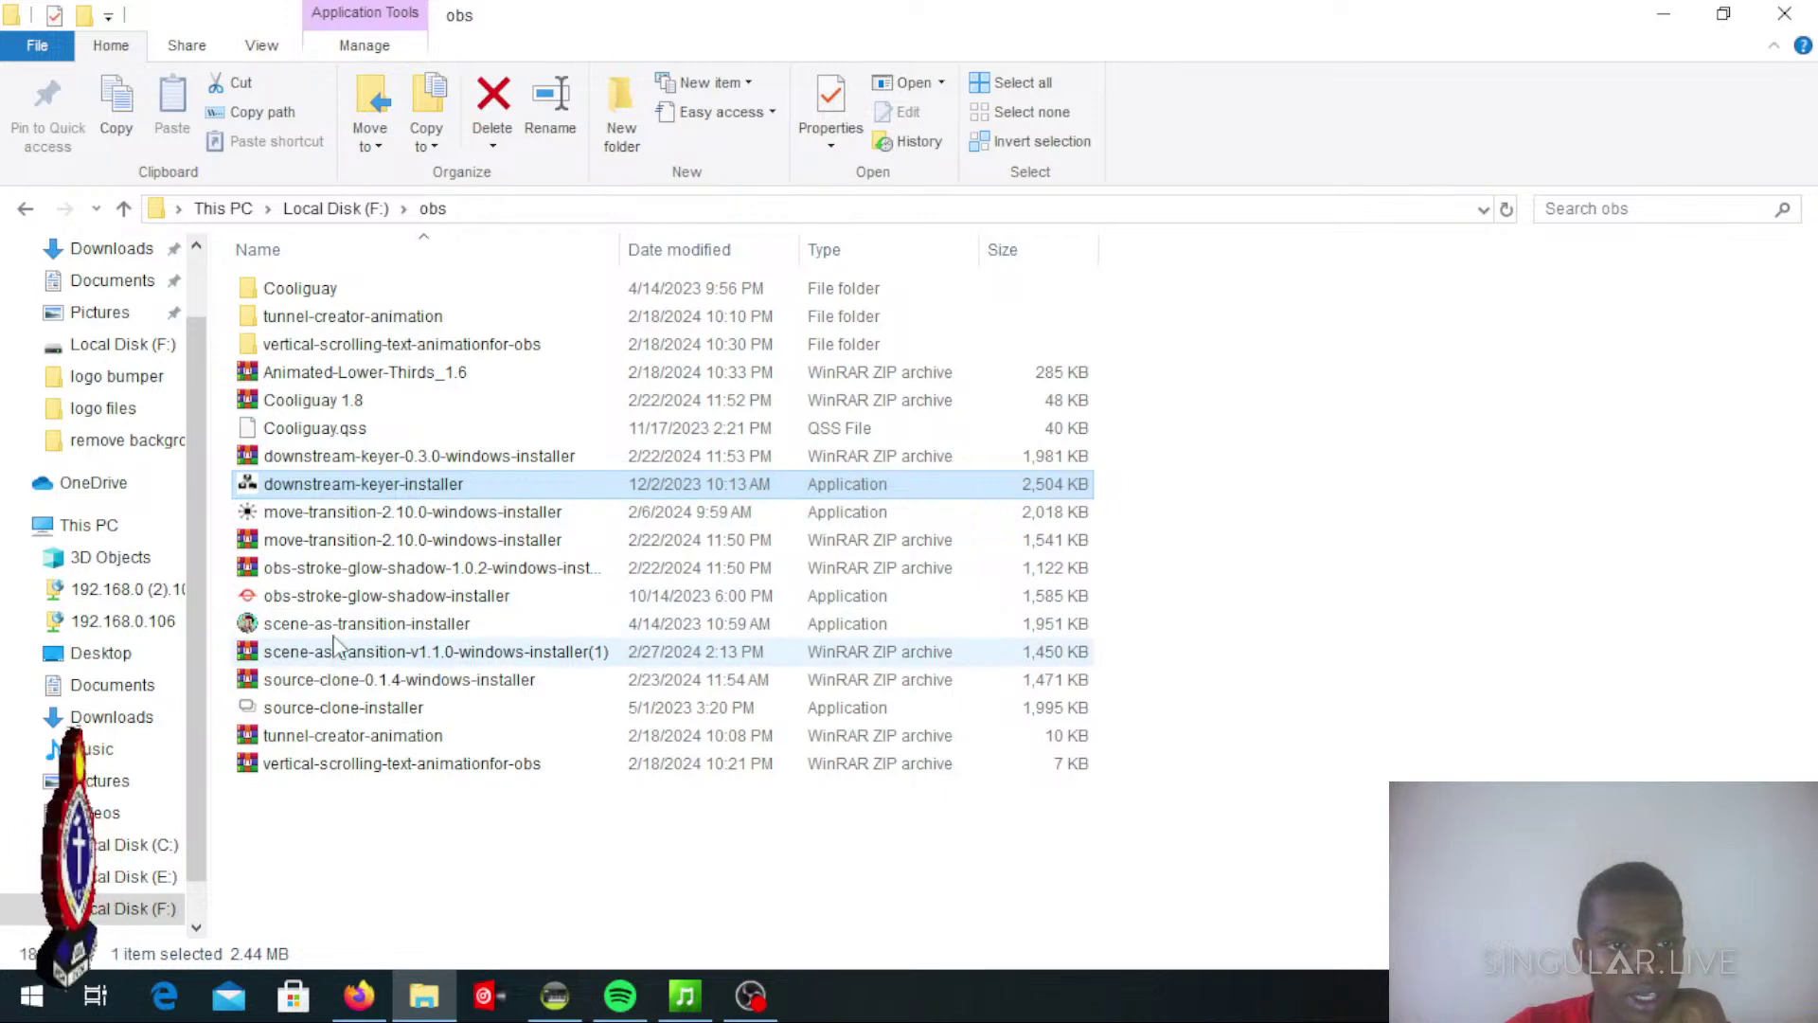
click(317, 541)
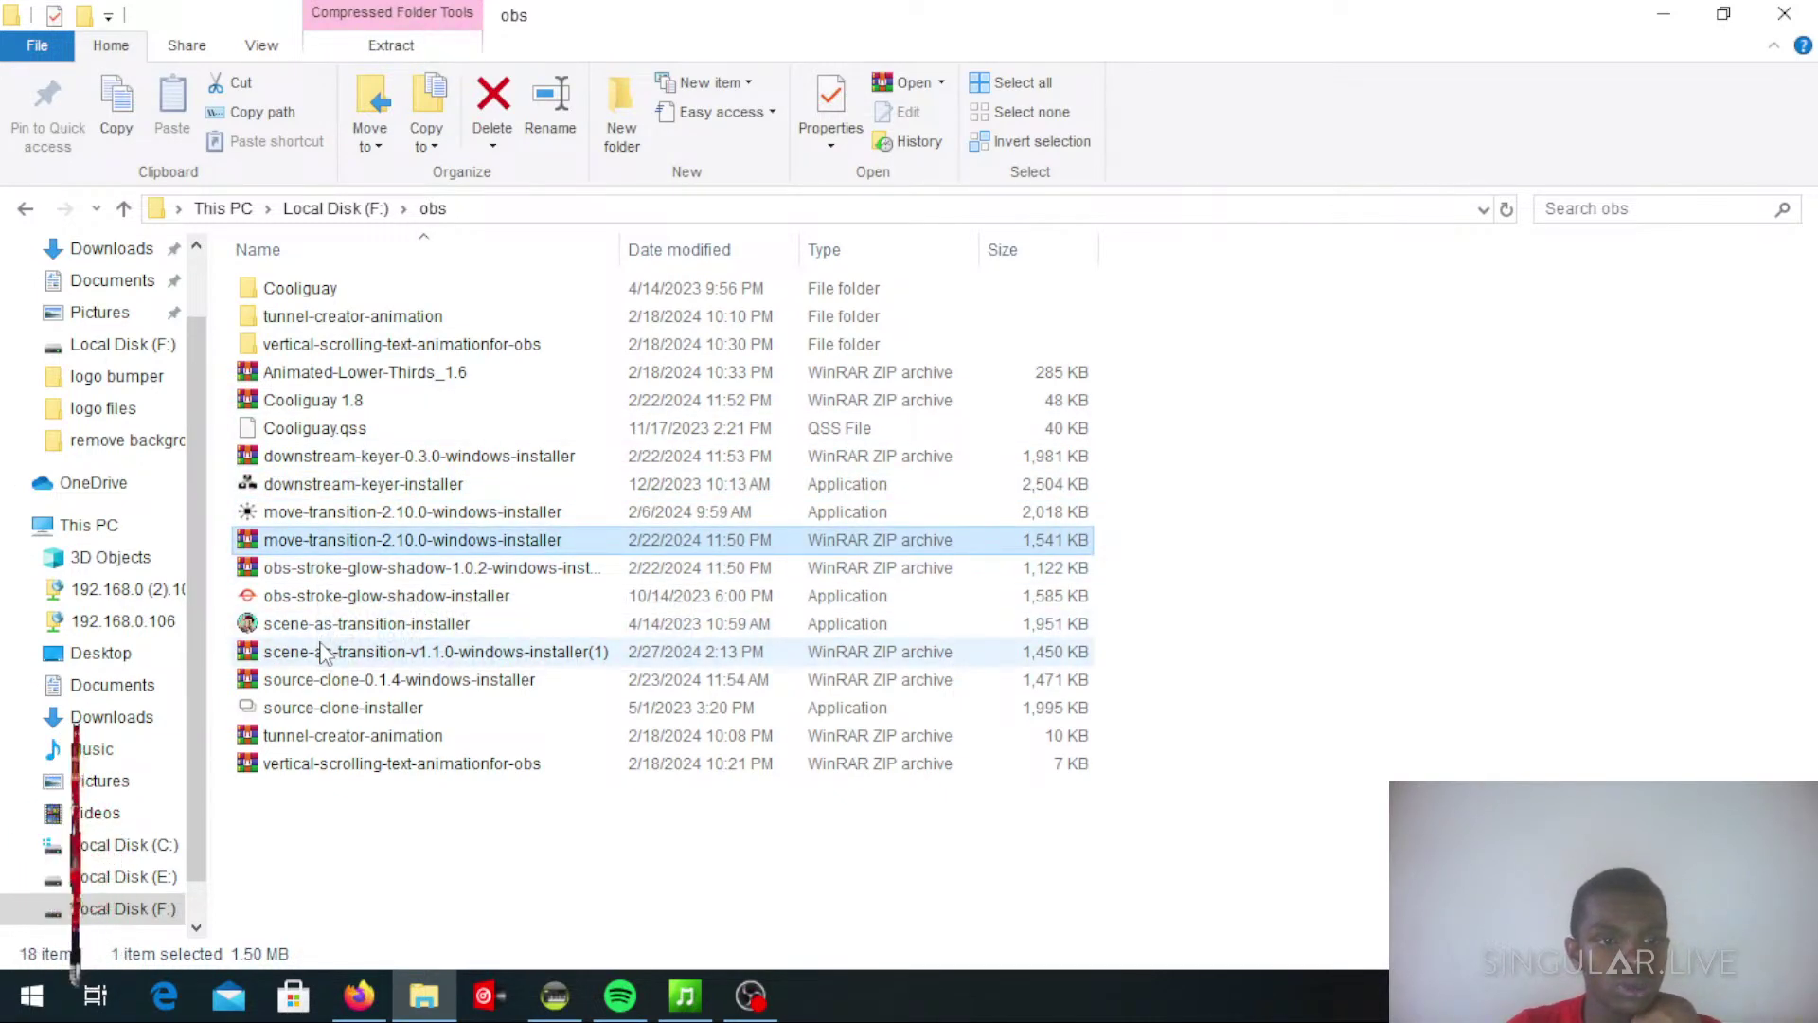
click(401, 511)
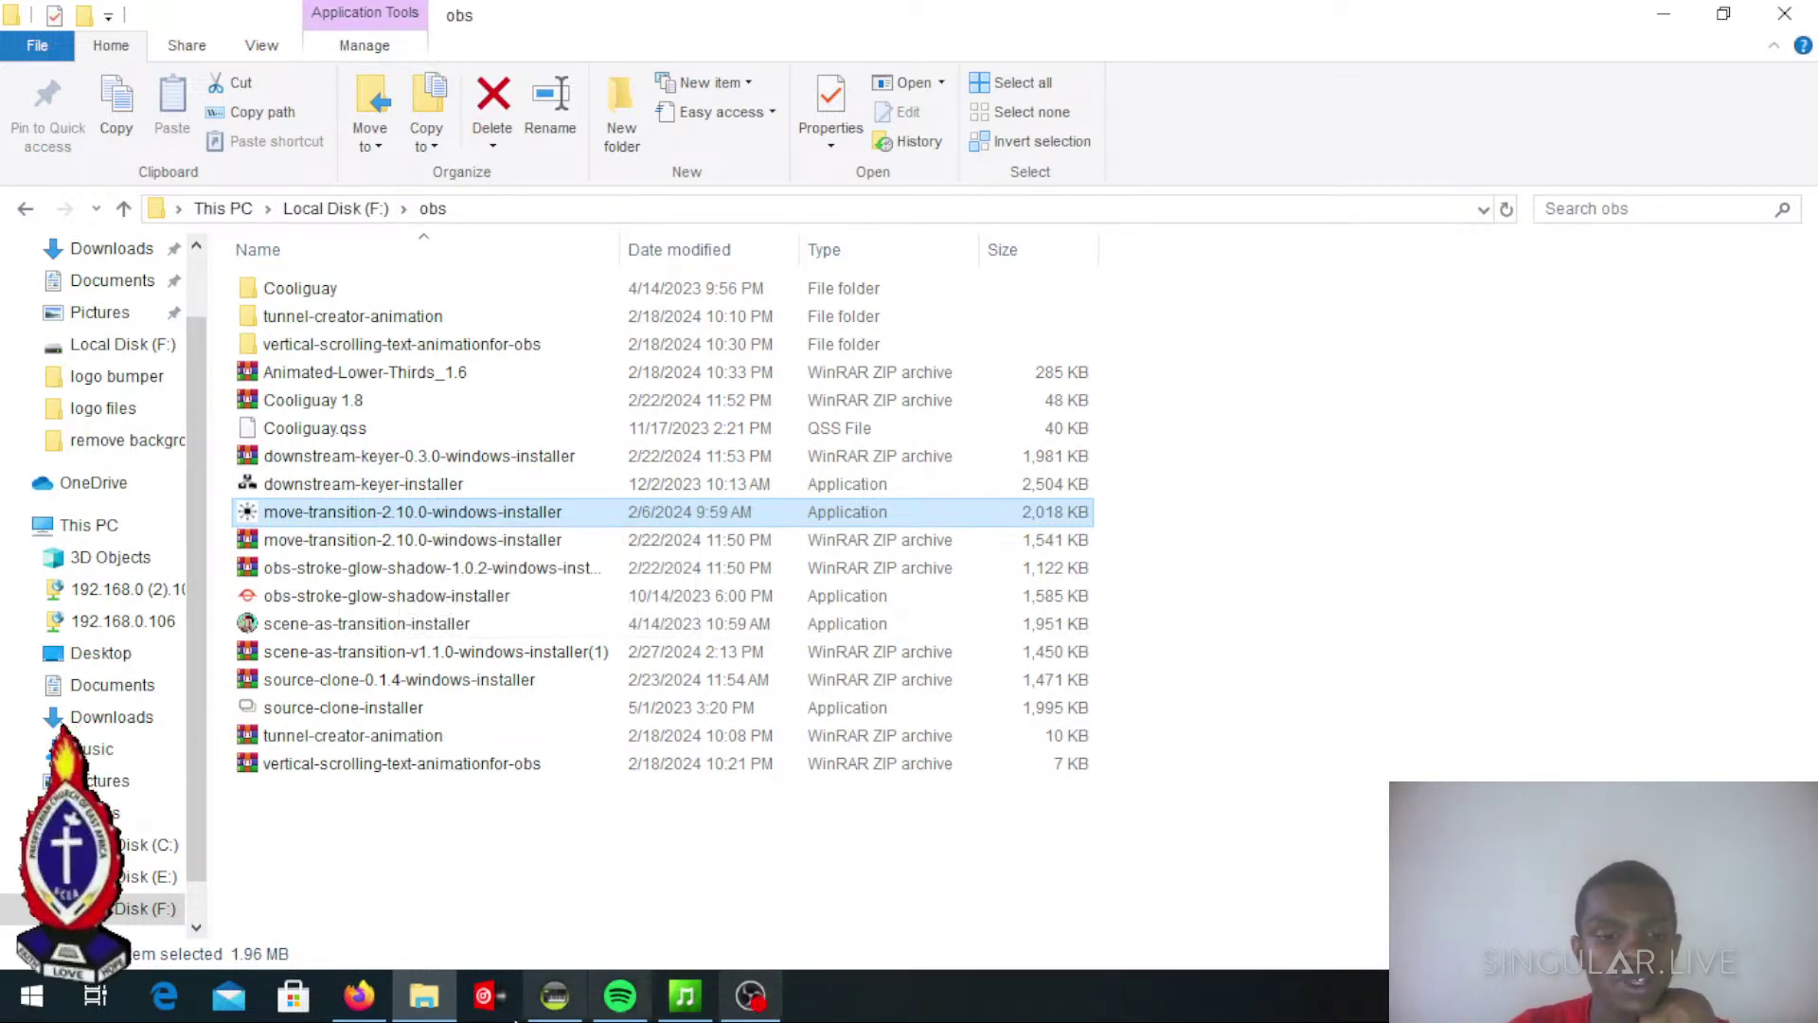
Return to OBS and add a scene transition of type Move with the name Move (2)
click(726, 993)
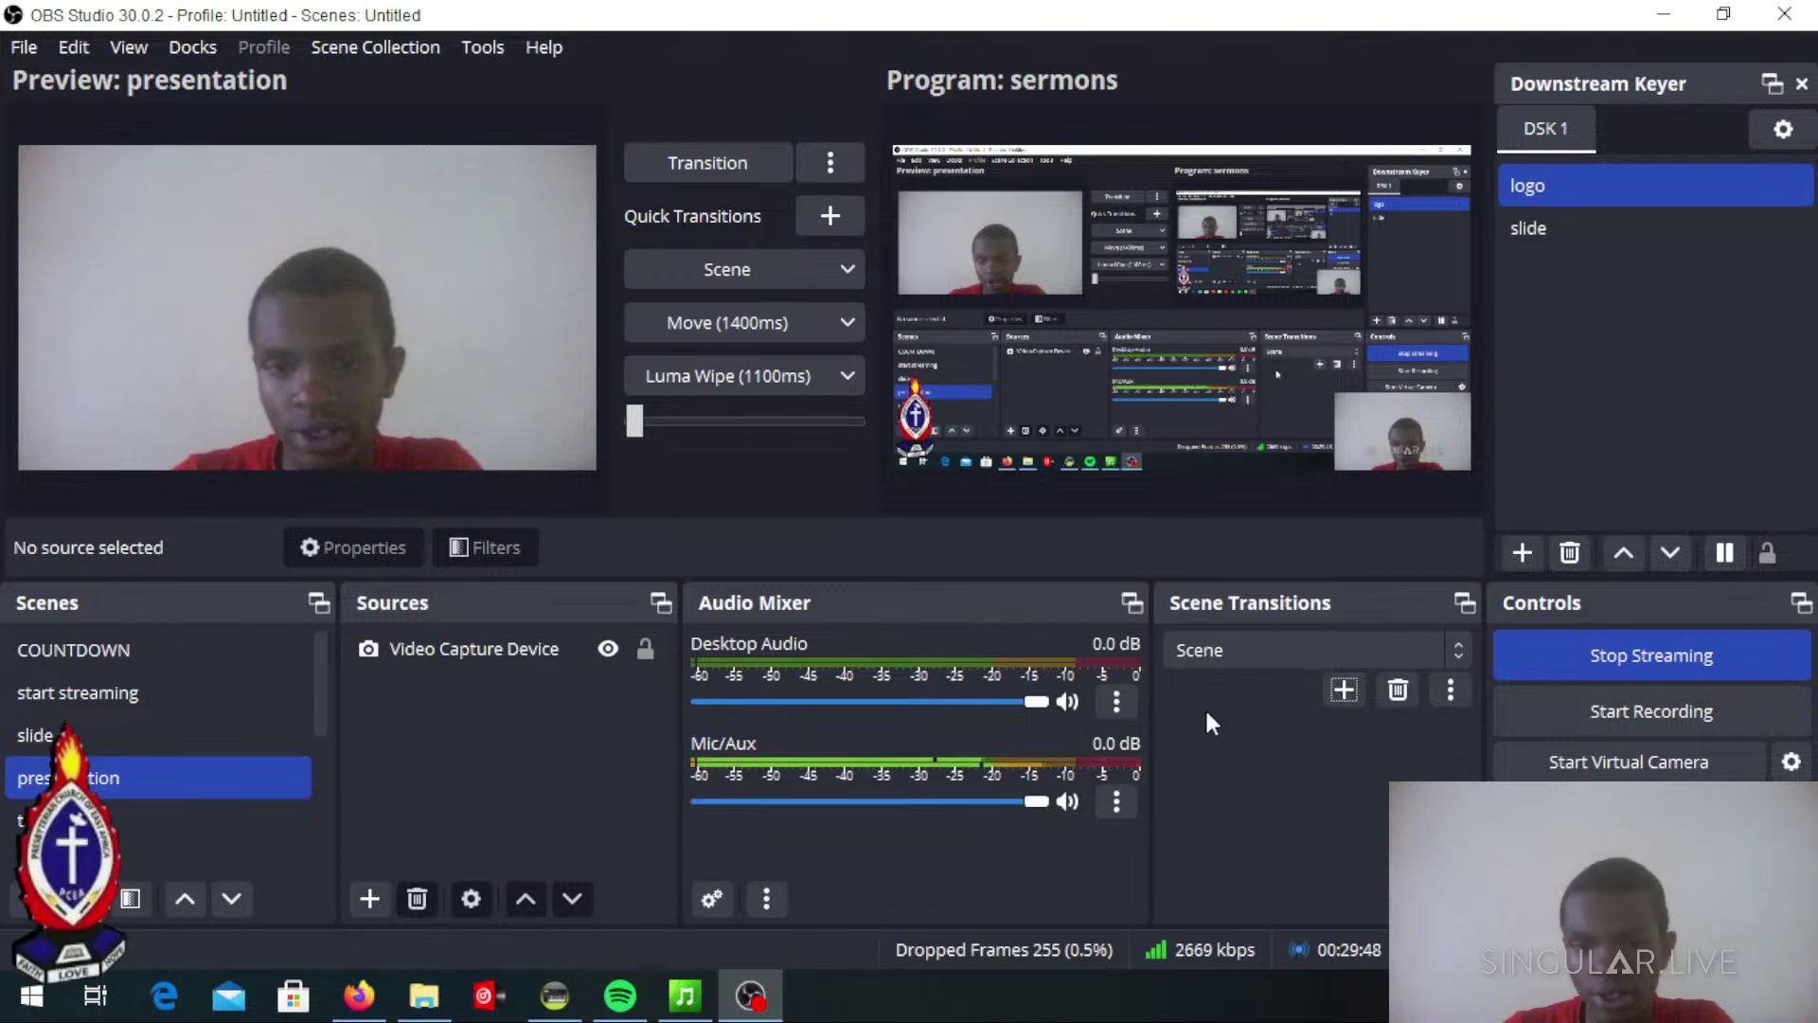
click(1343, 690)
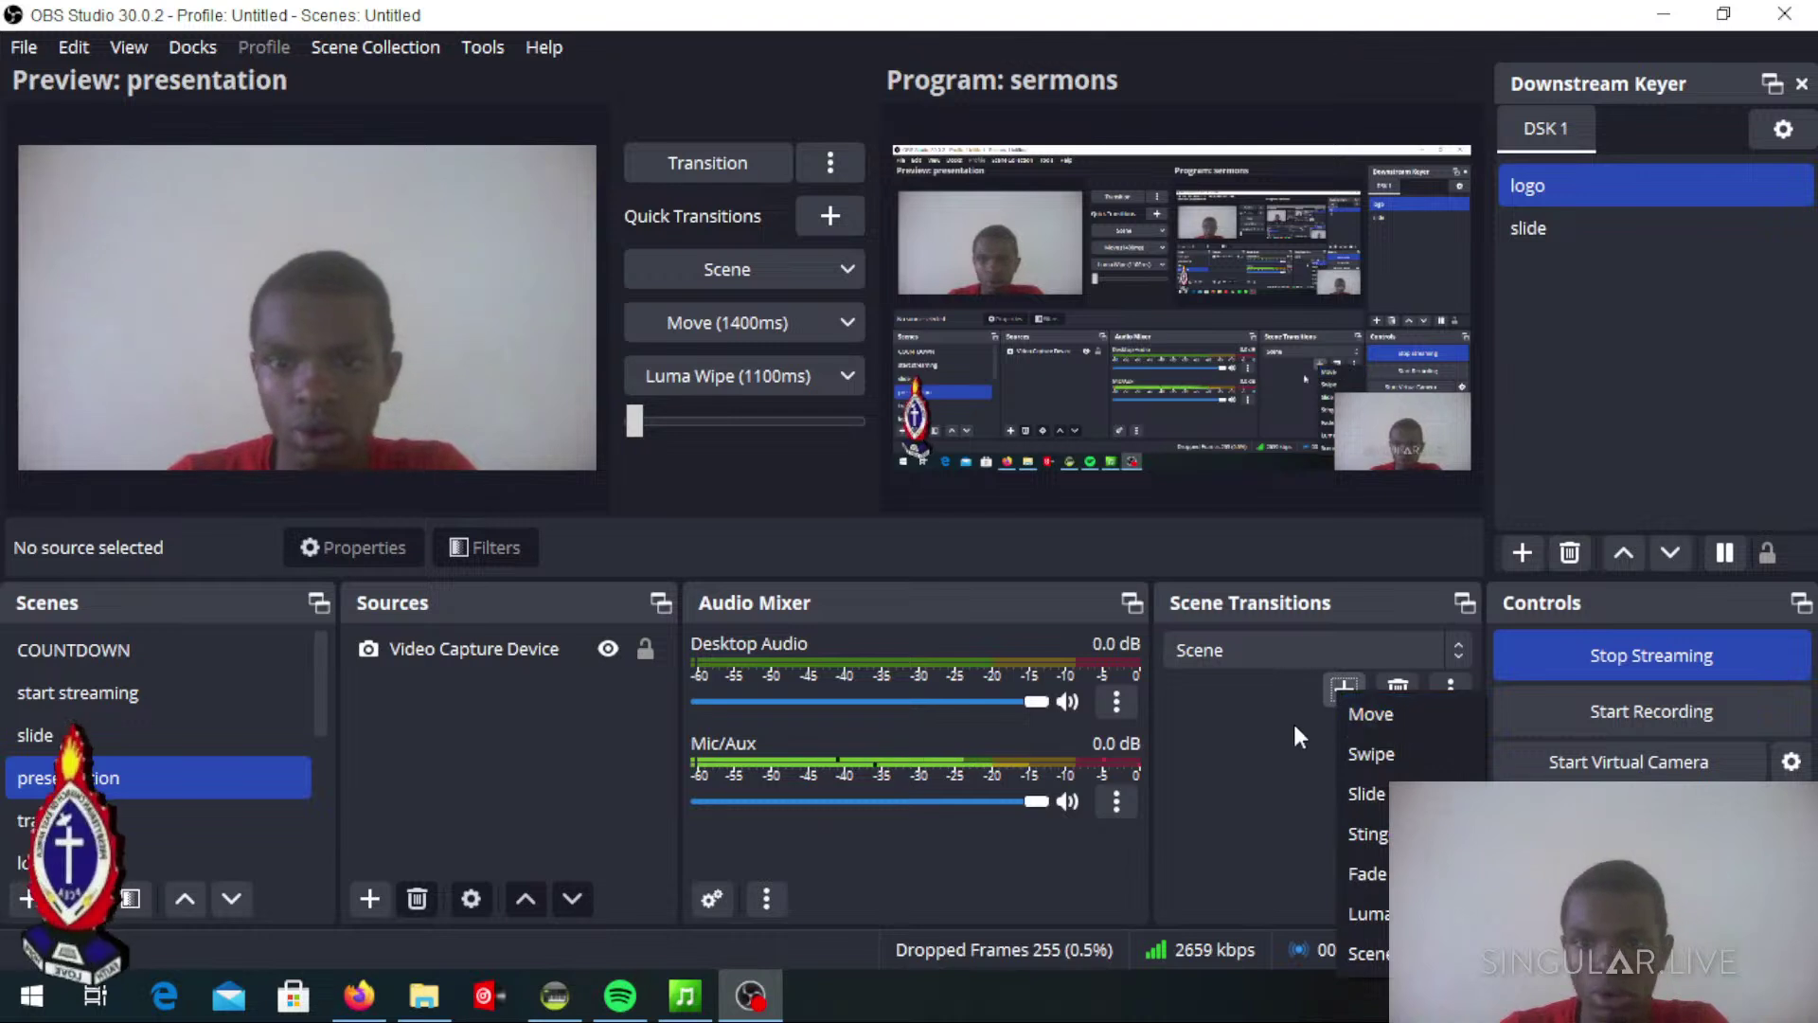
click(1297, 717)
click(1344, 688)
click(1370, 702)
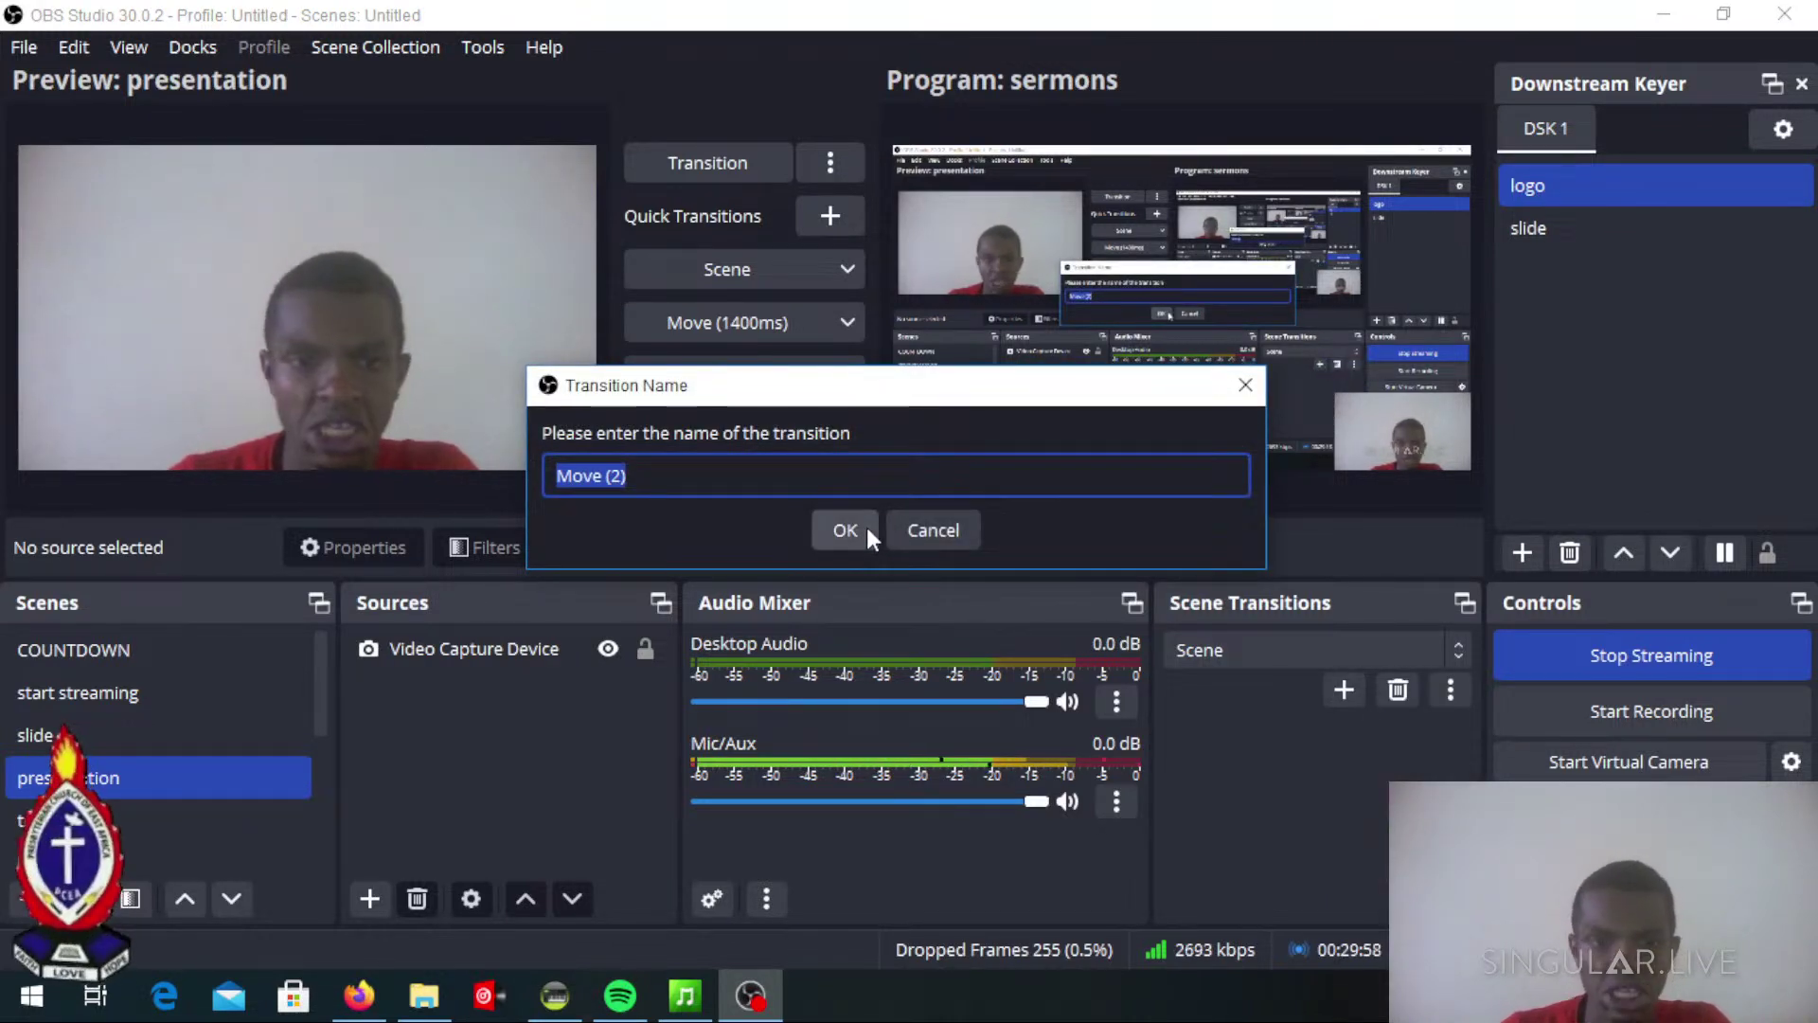
click(845, 529)
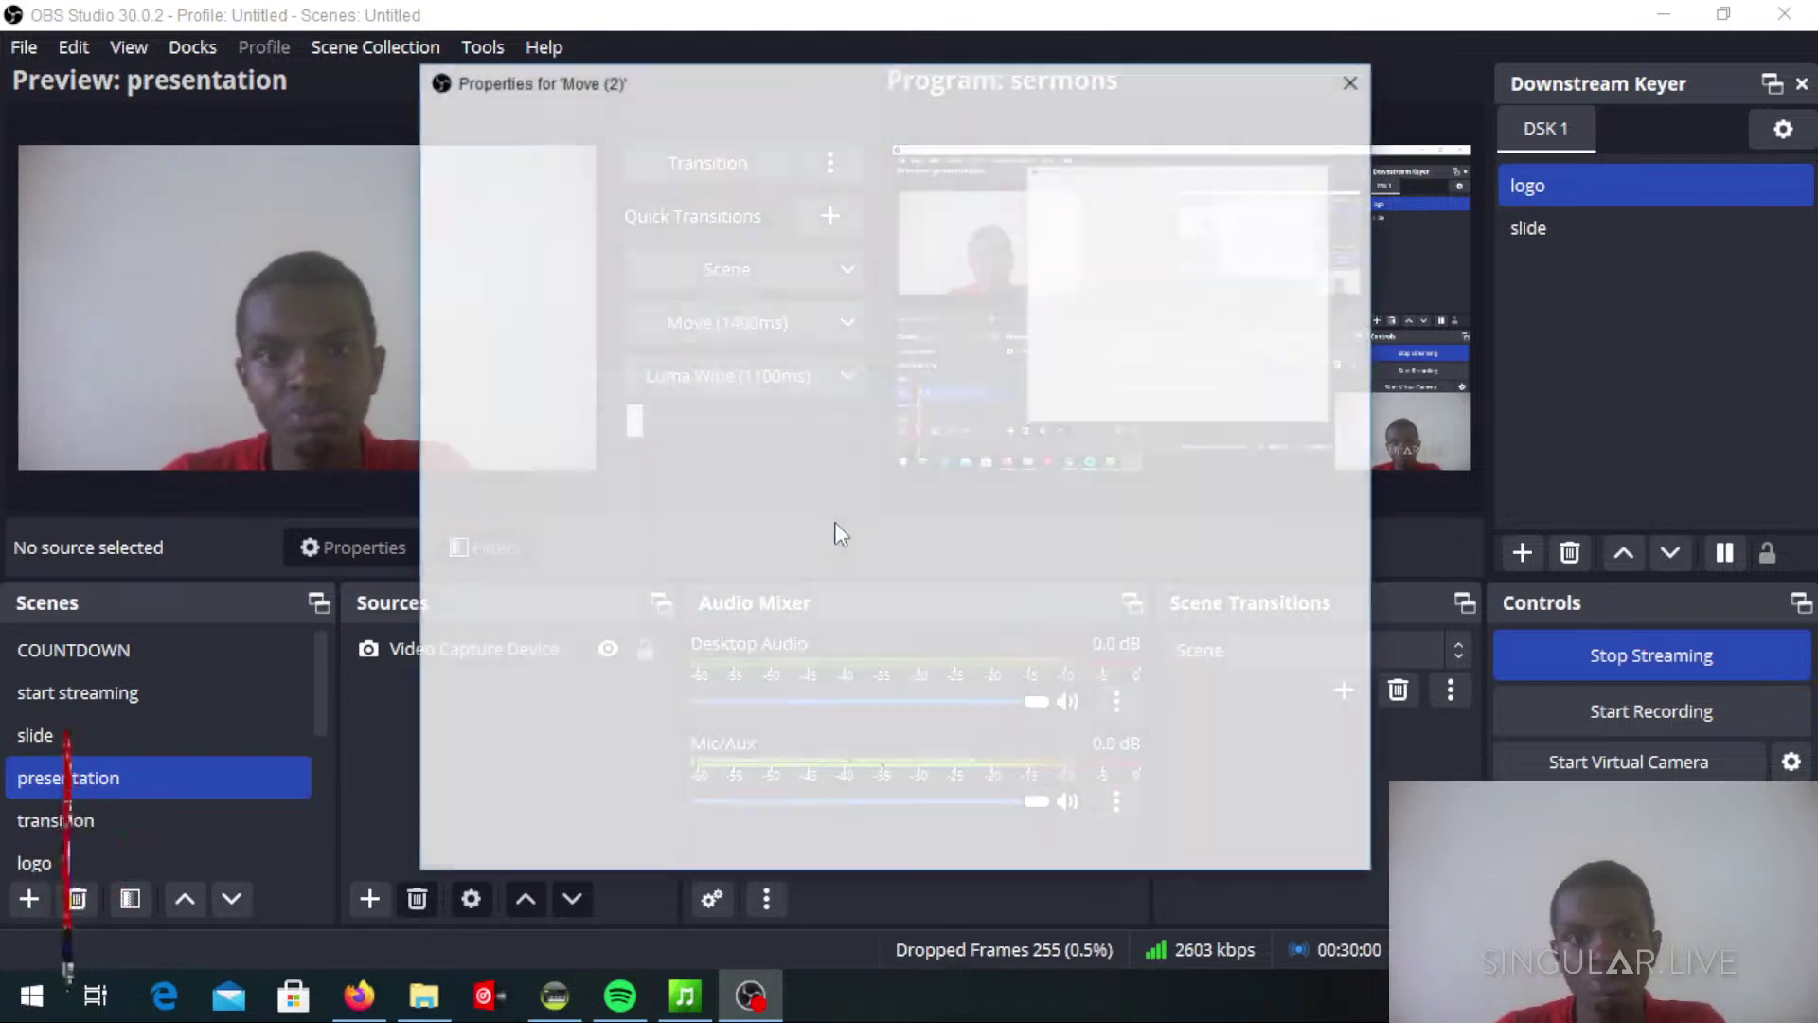
Set the Move (2) easing to Ease in for matched items and Ease out for appearing items
scroll(834, 669, down, 5)
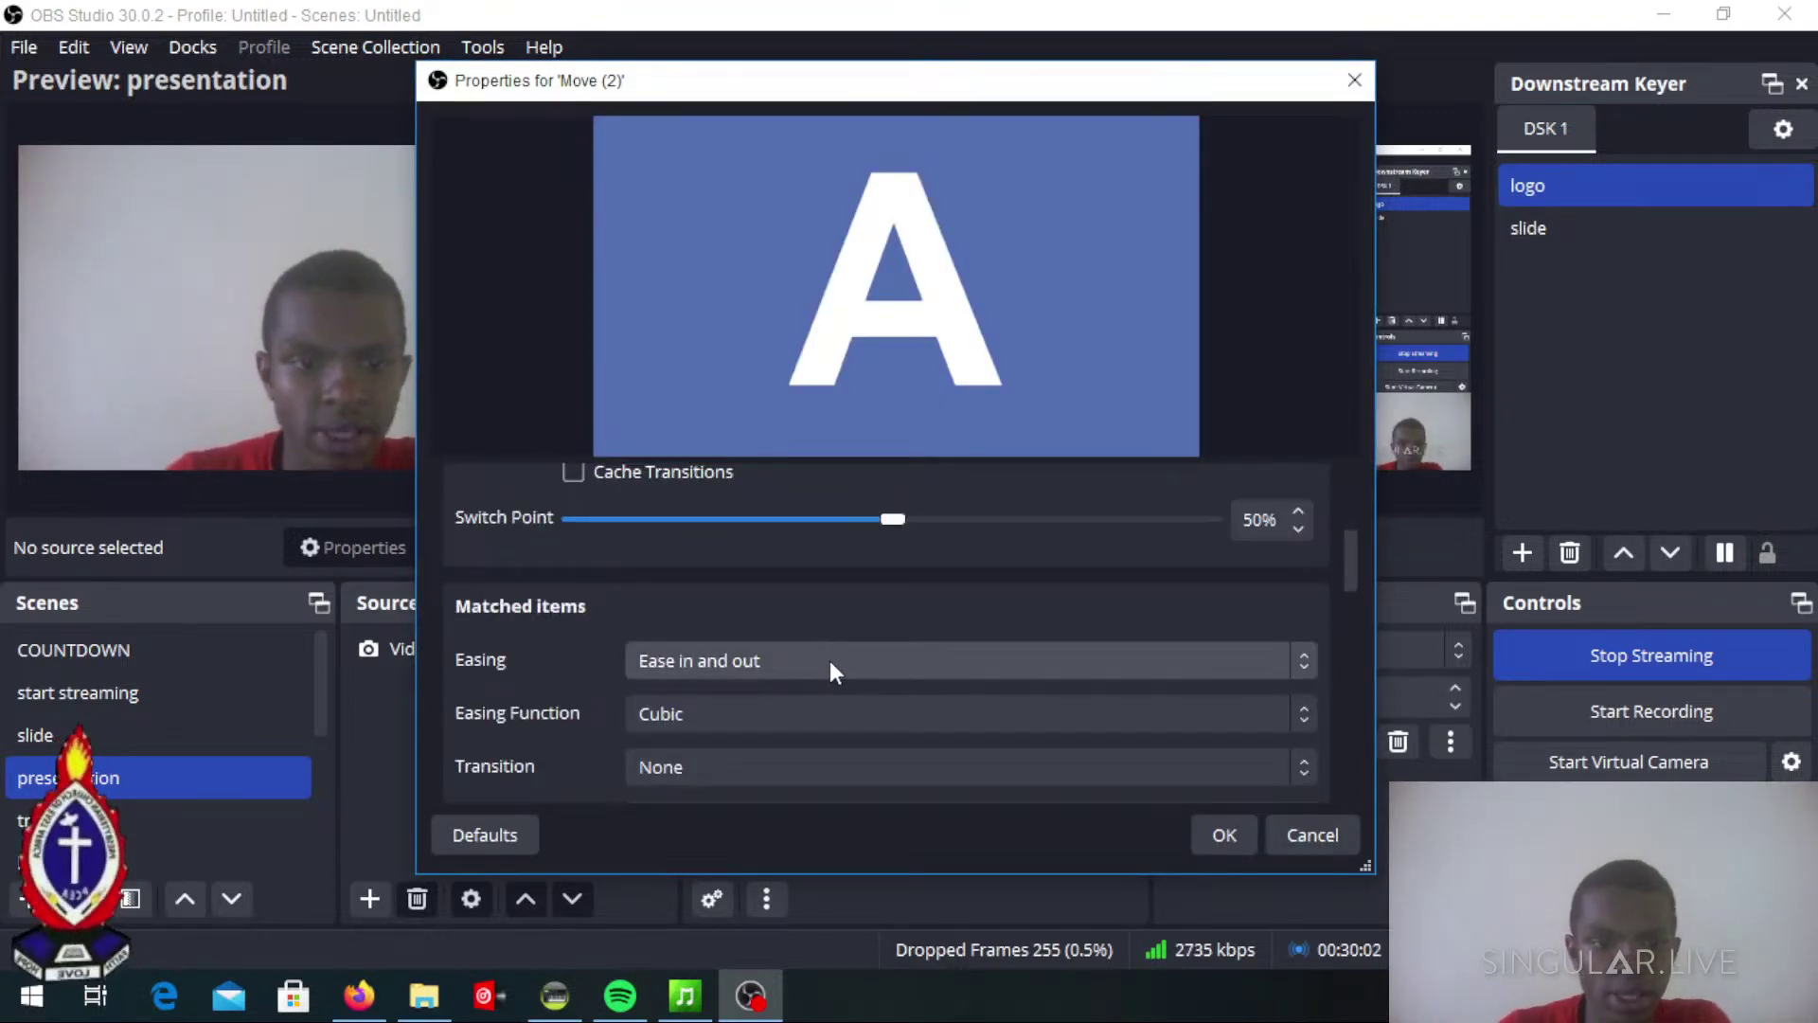
click(721, 661)
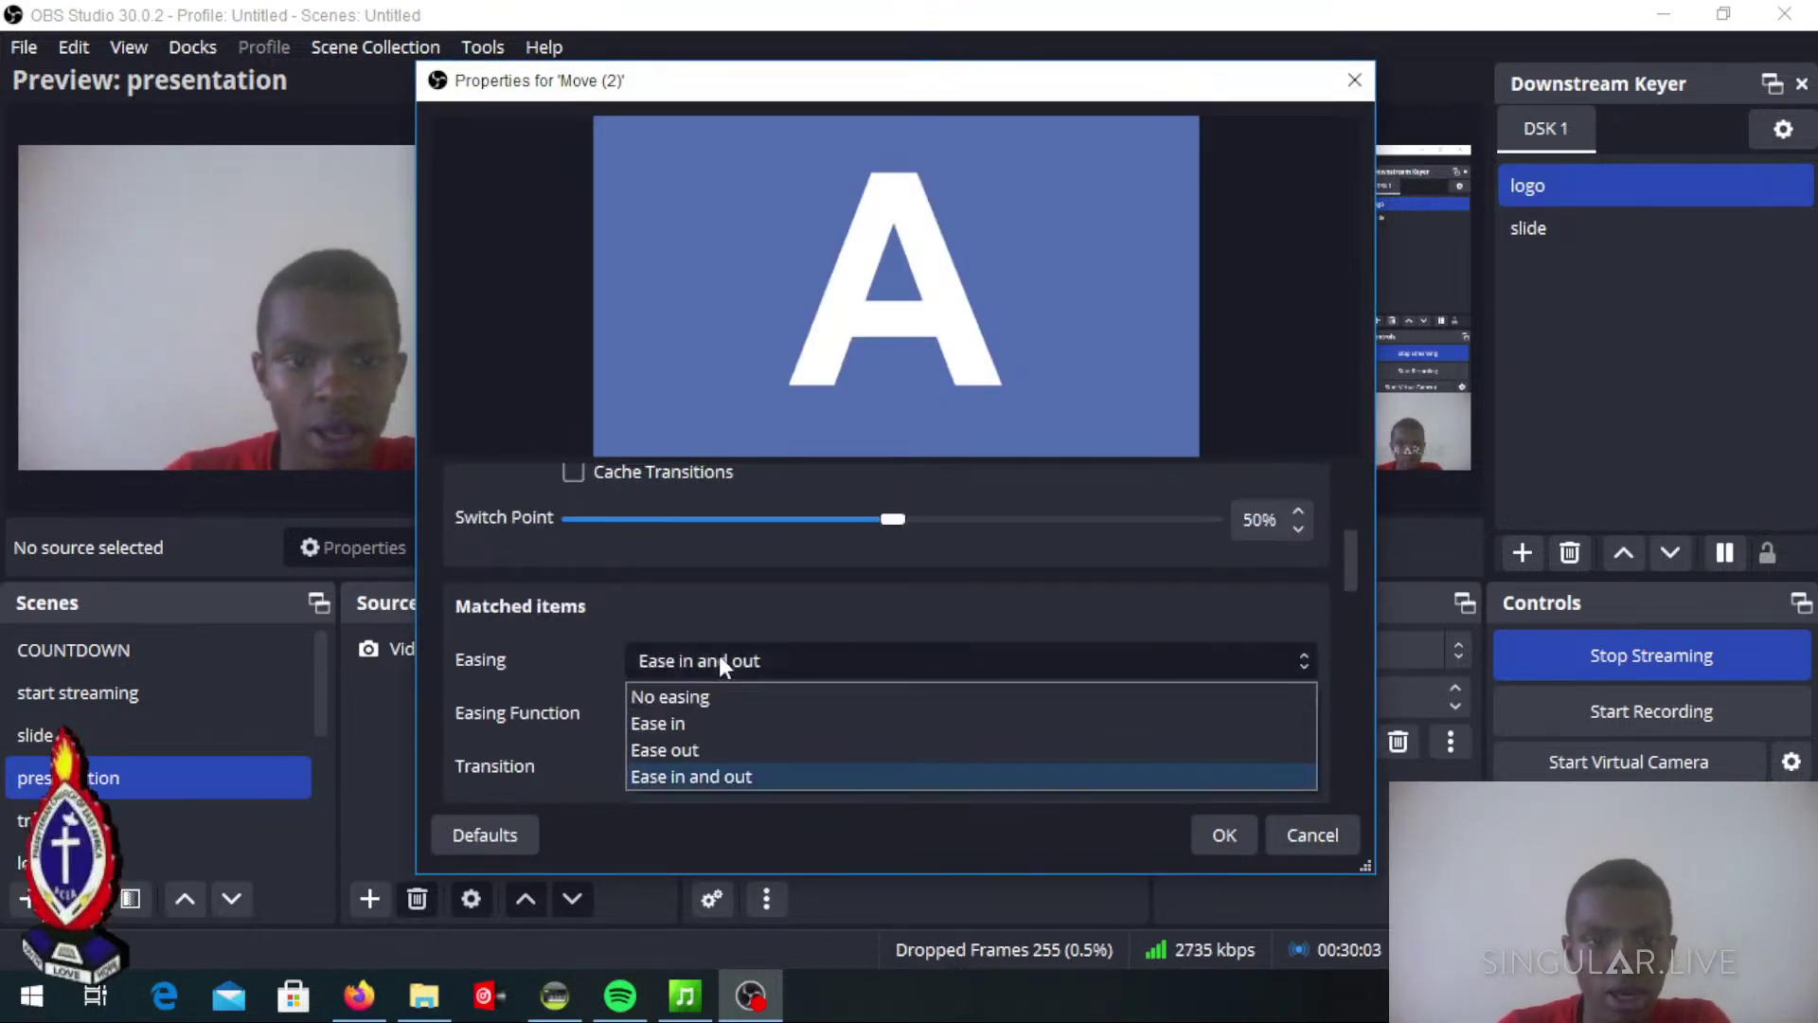
click(652, 722)
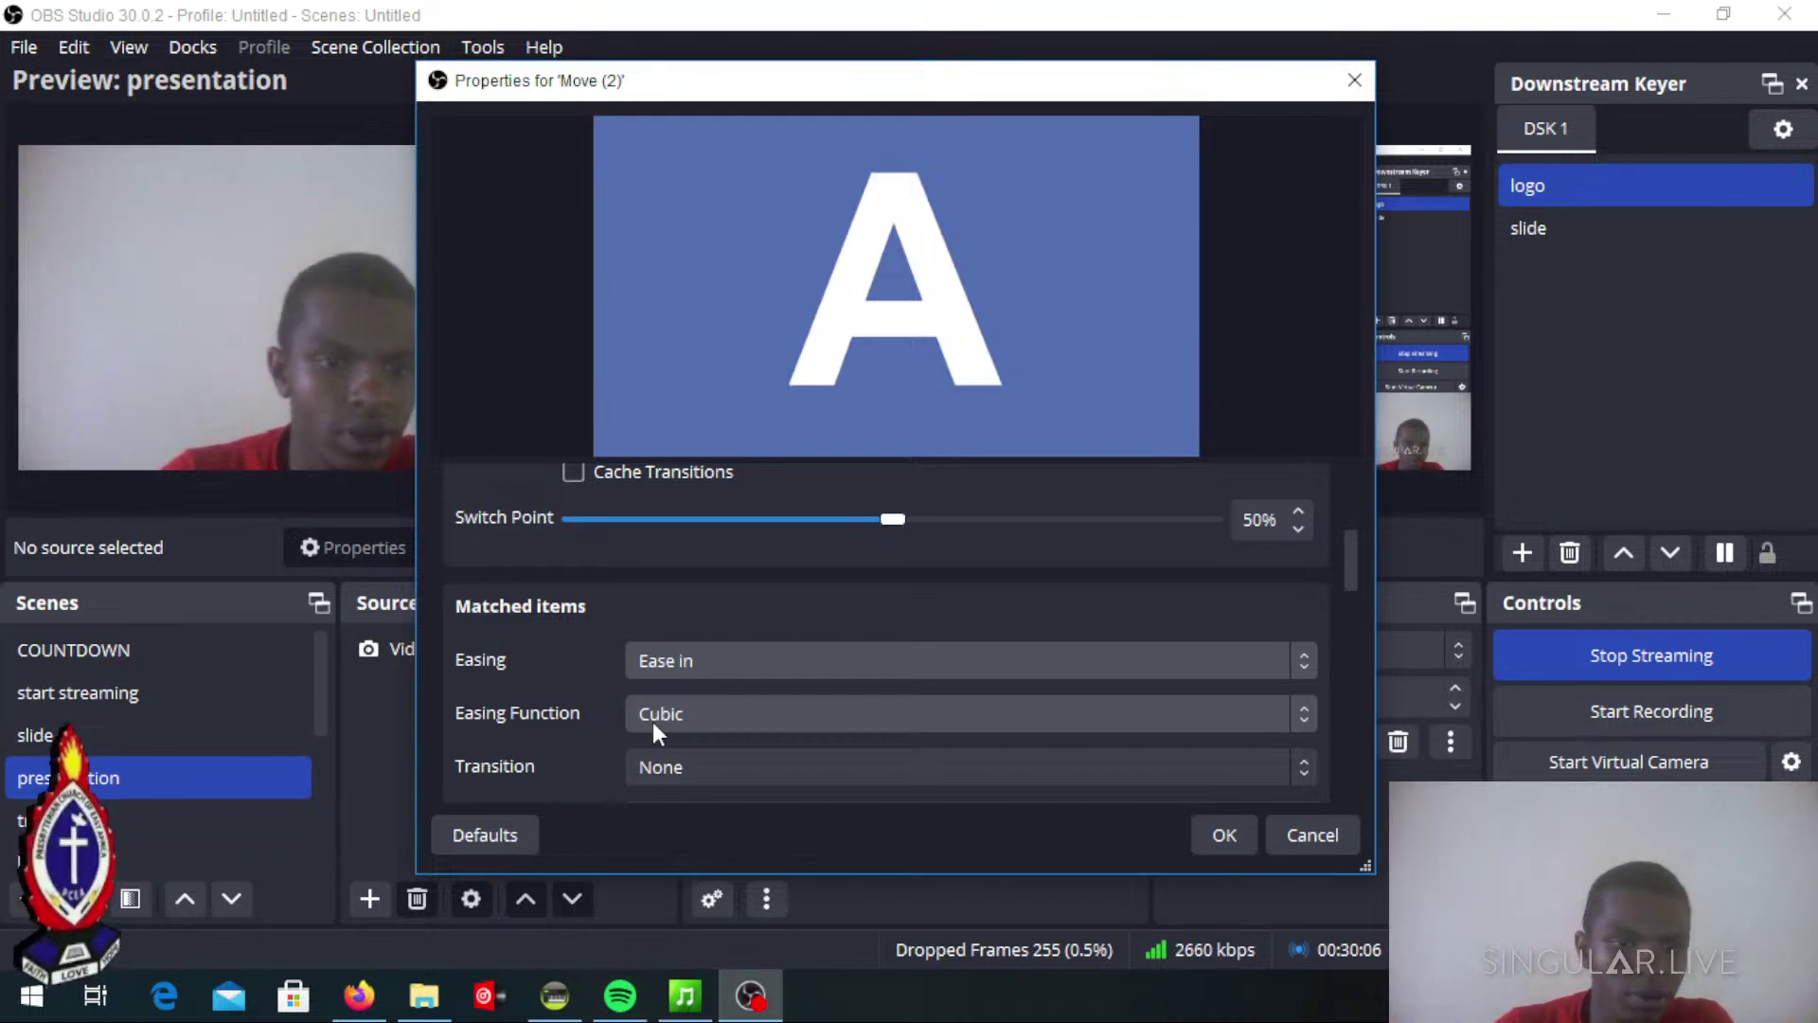
scroll(759, 739, down, 1)
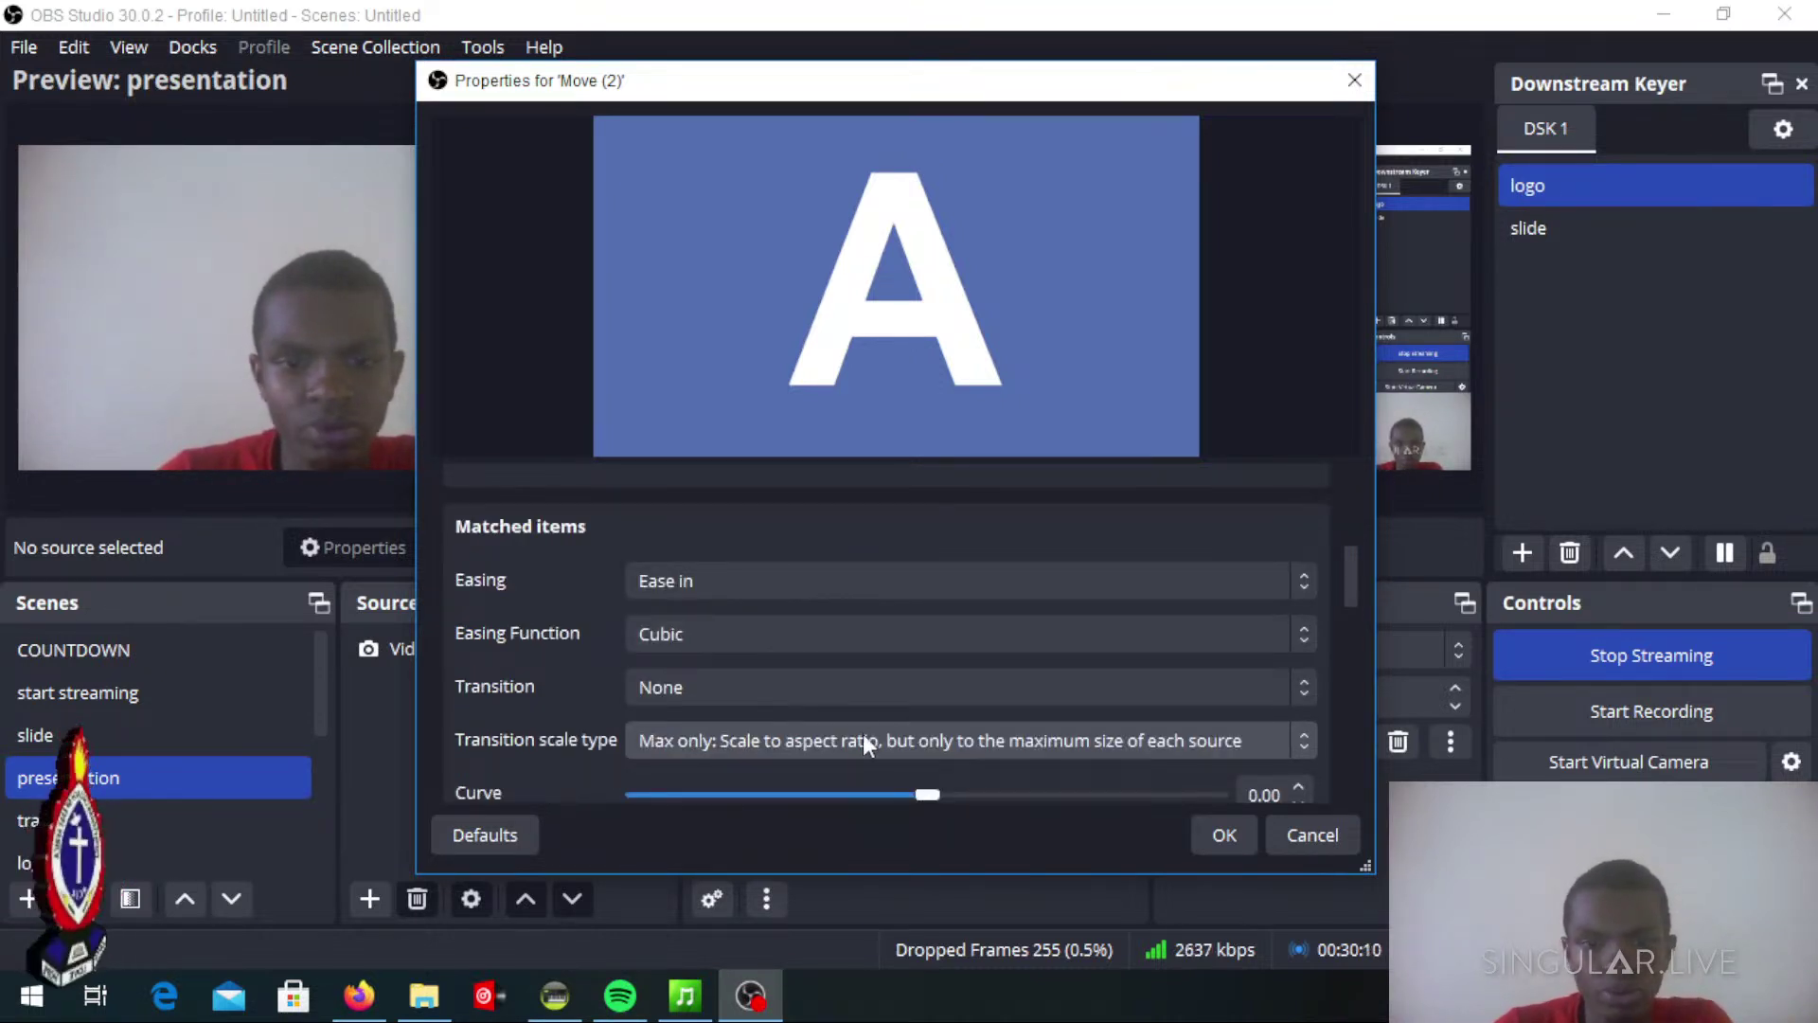
drag(1346, 581, 1352, 658)
click(912, 558)
click(715, 661)
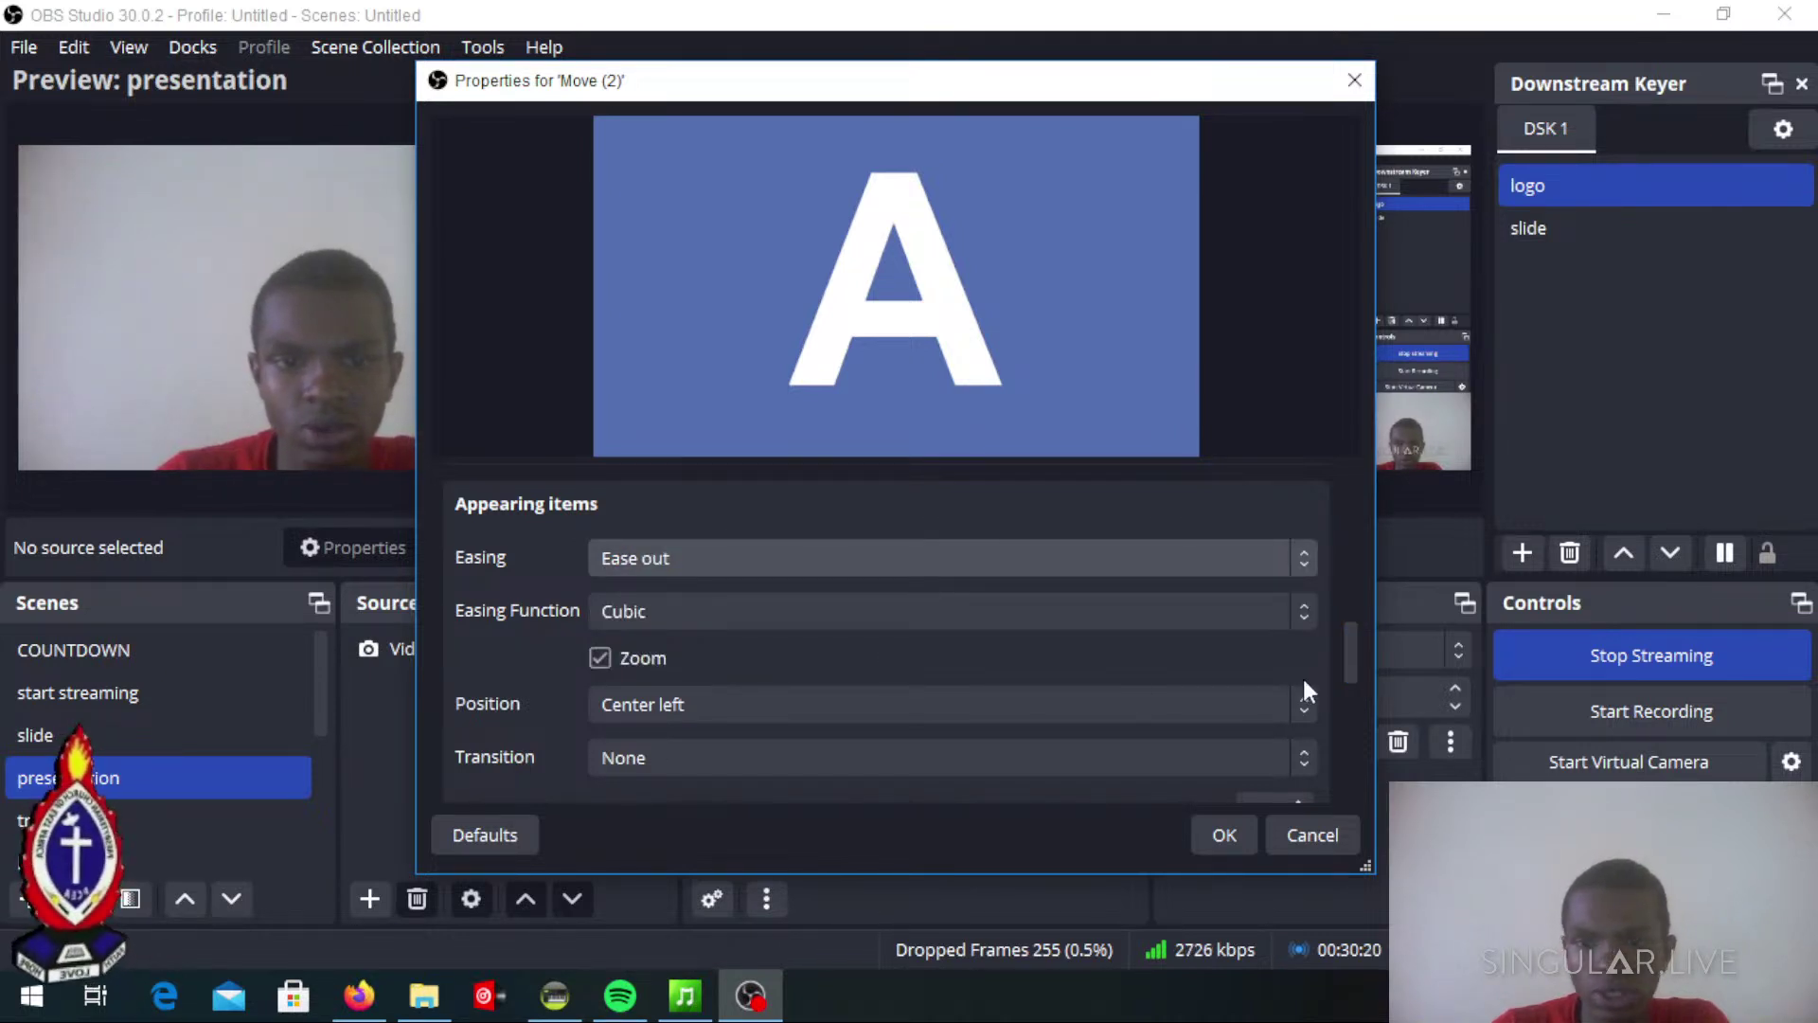
Preview the Move (2) transition three times and go back to its matched items settings
drag(1345, 657, 1342, 779)
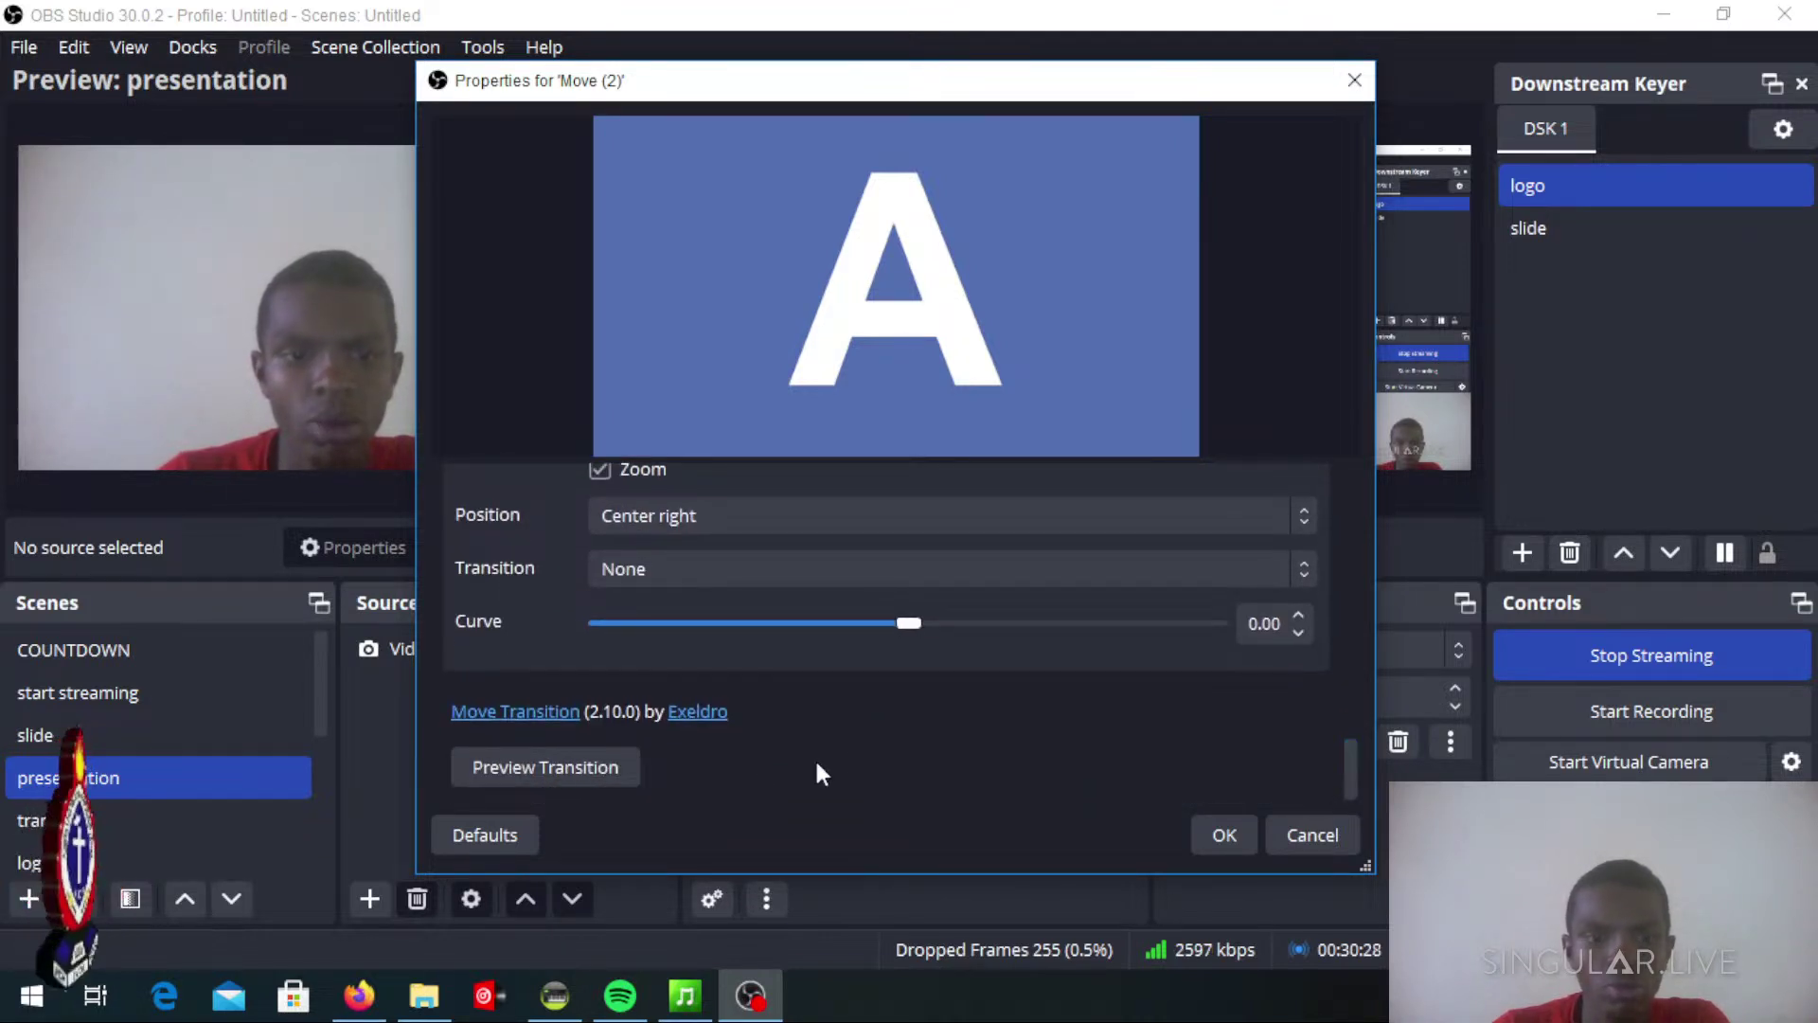
click(571, 765)
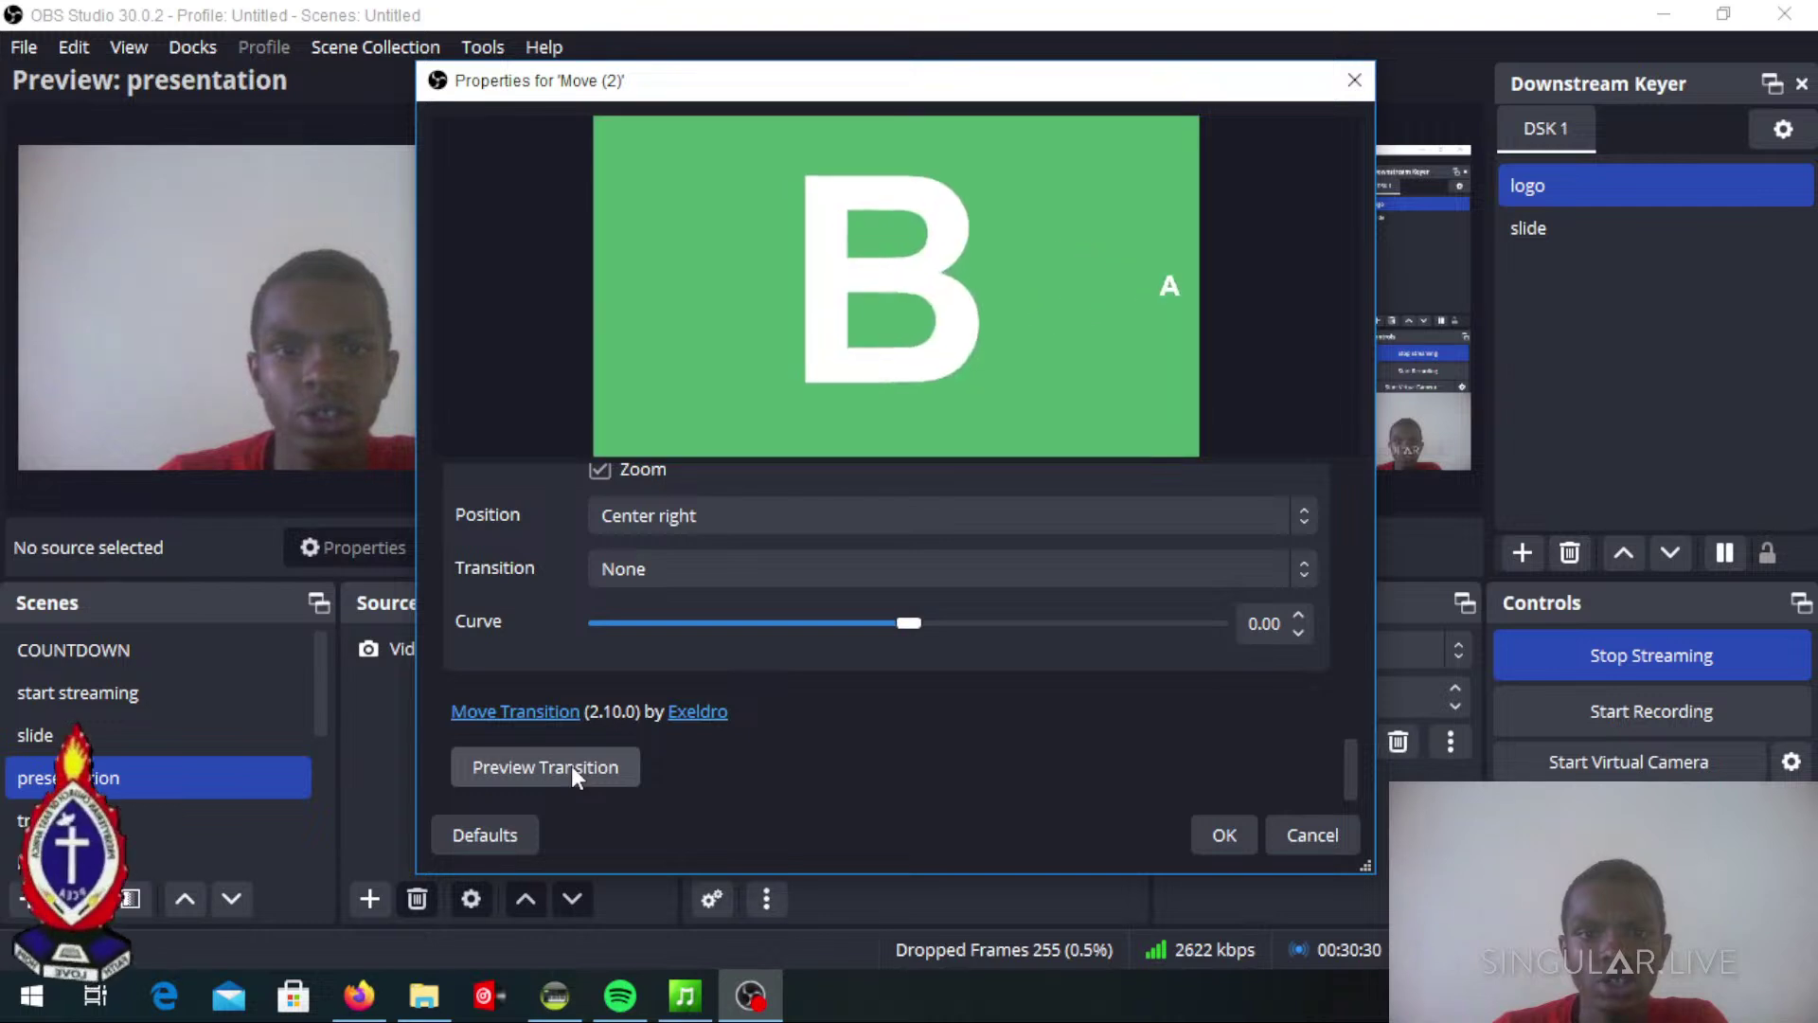
click(571, 765)
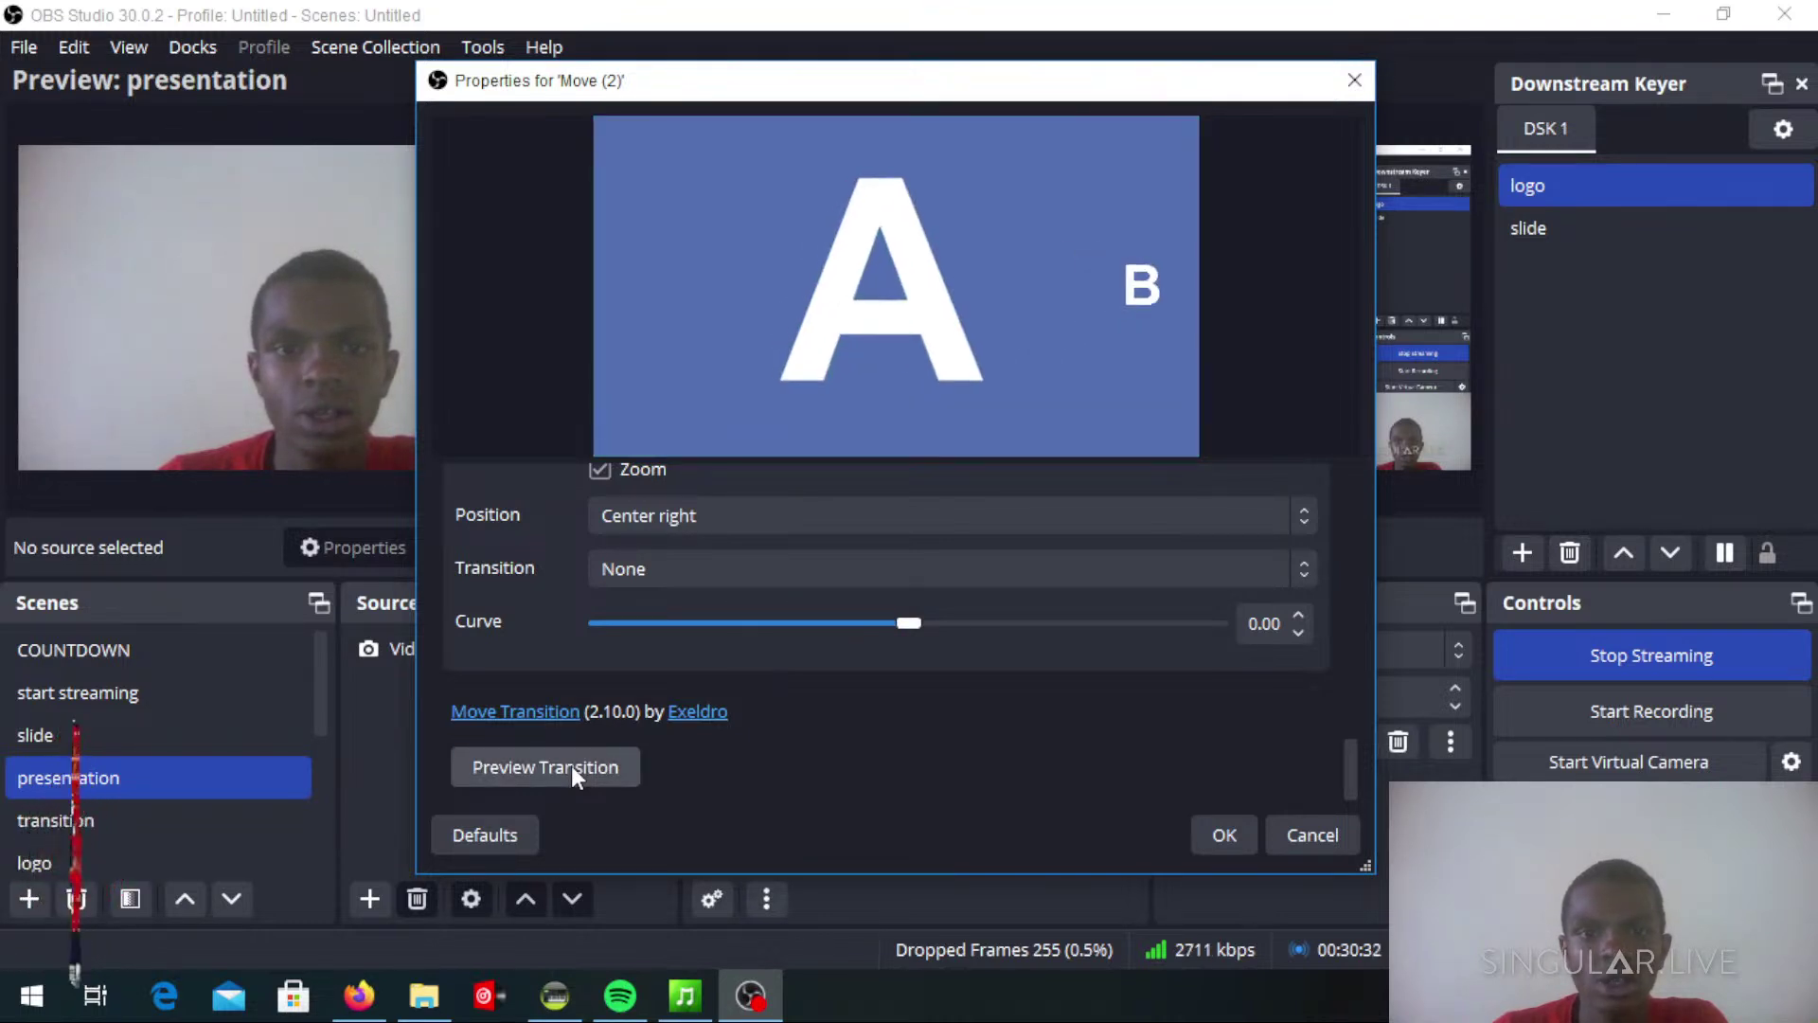
click(571, 766)
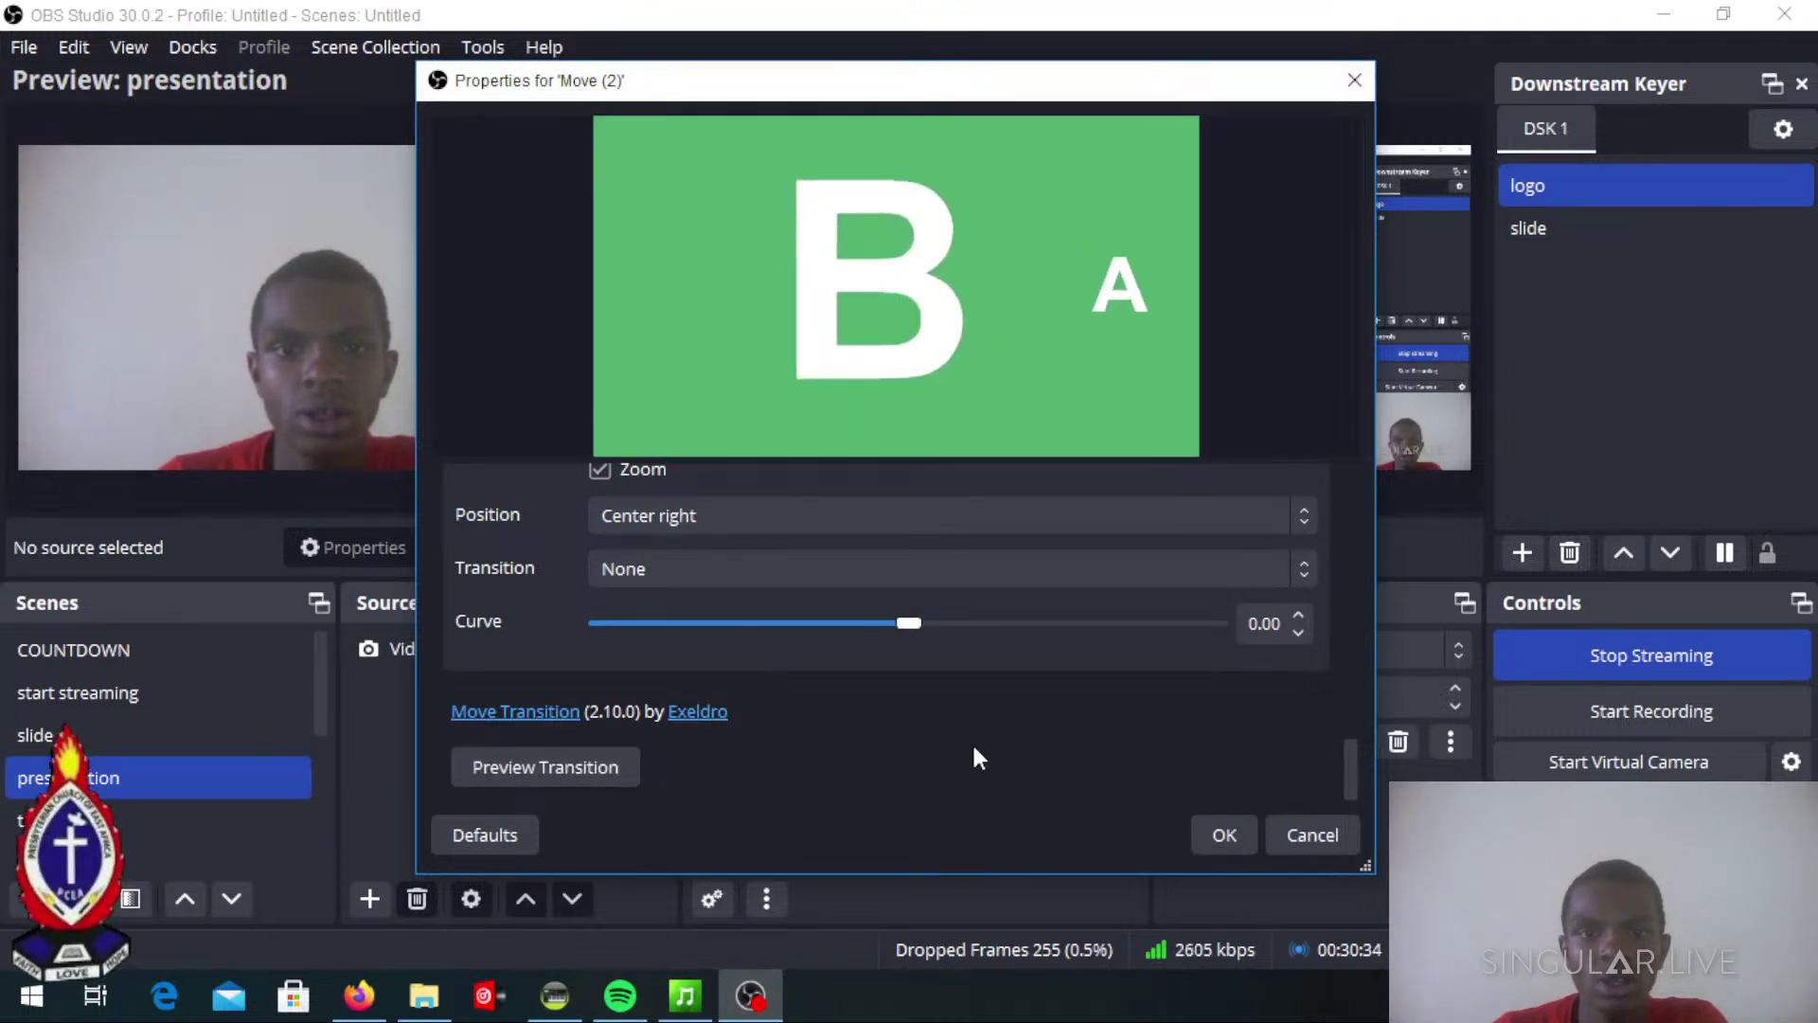
drag(1349, 786, 1374, 587)
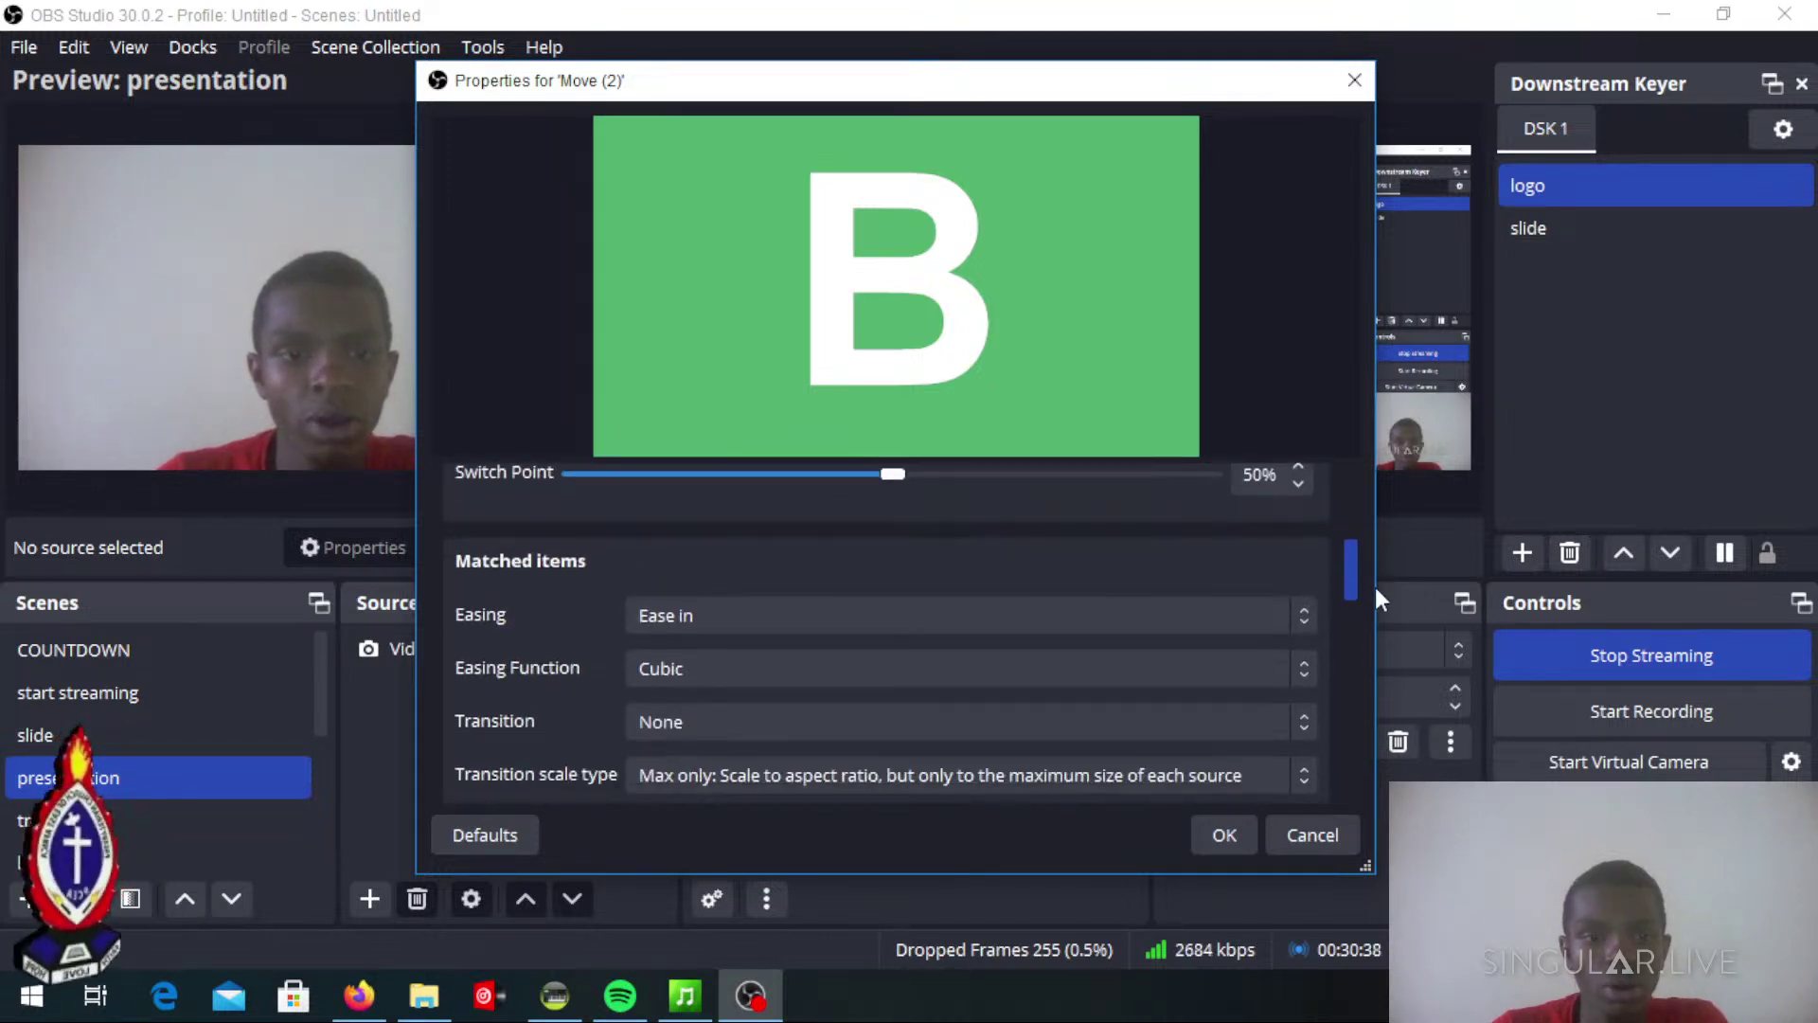
Set the matched items' easing function to Quadratic and preview the Move (2) transition twice
click(1274, 673)
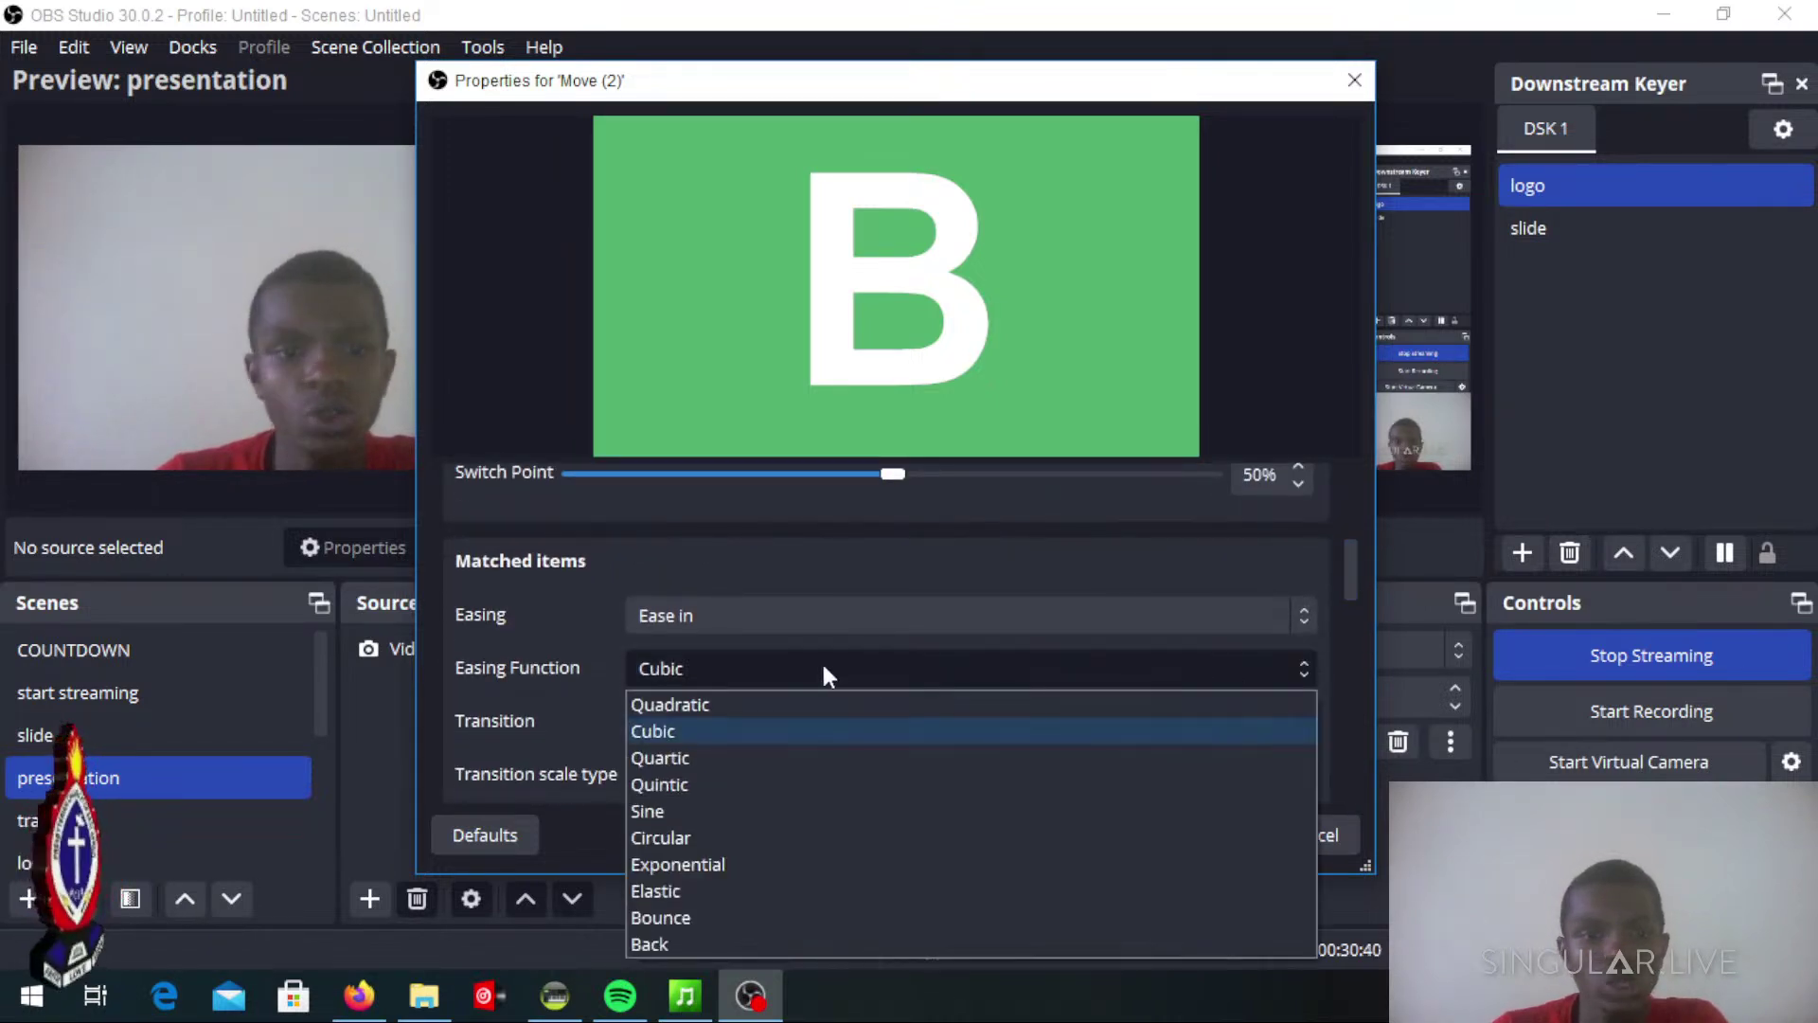
click(667, 701)
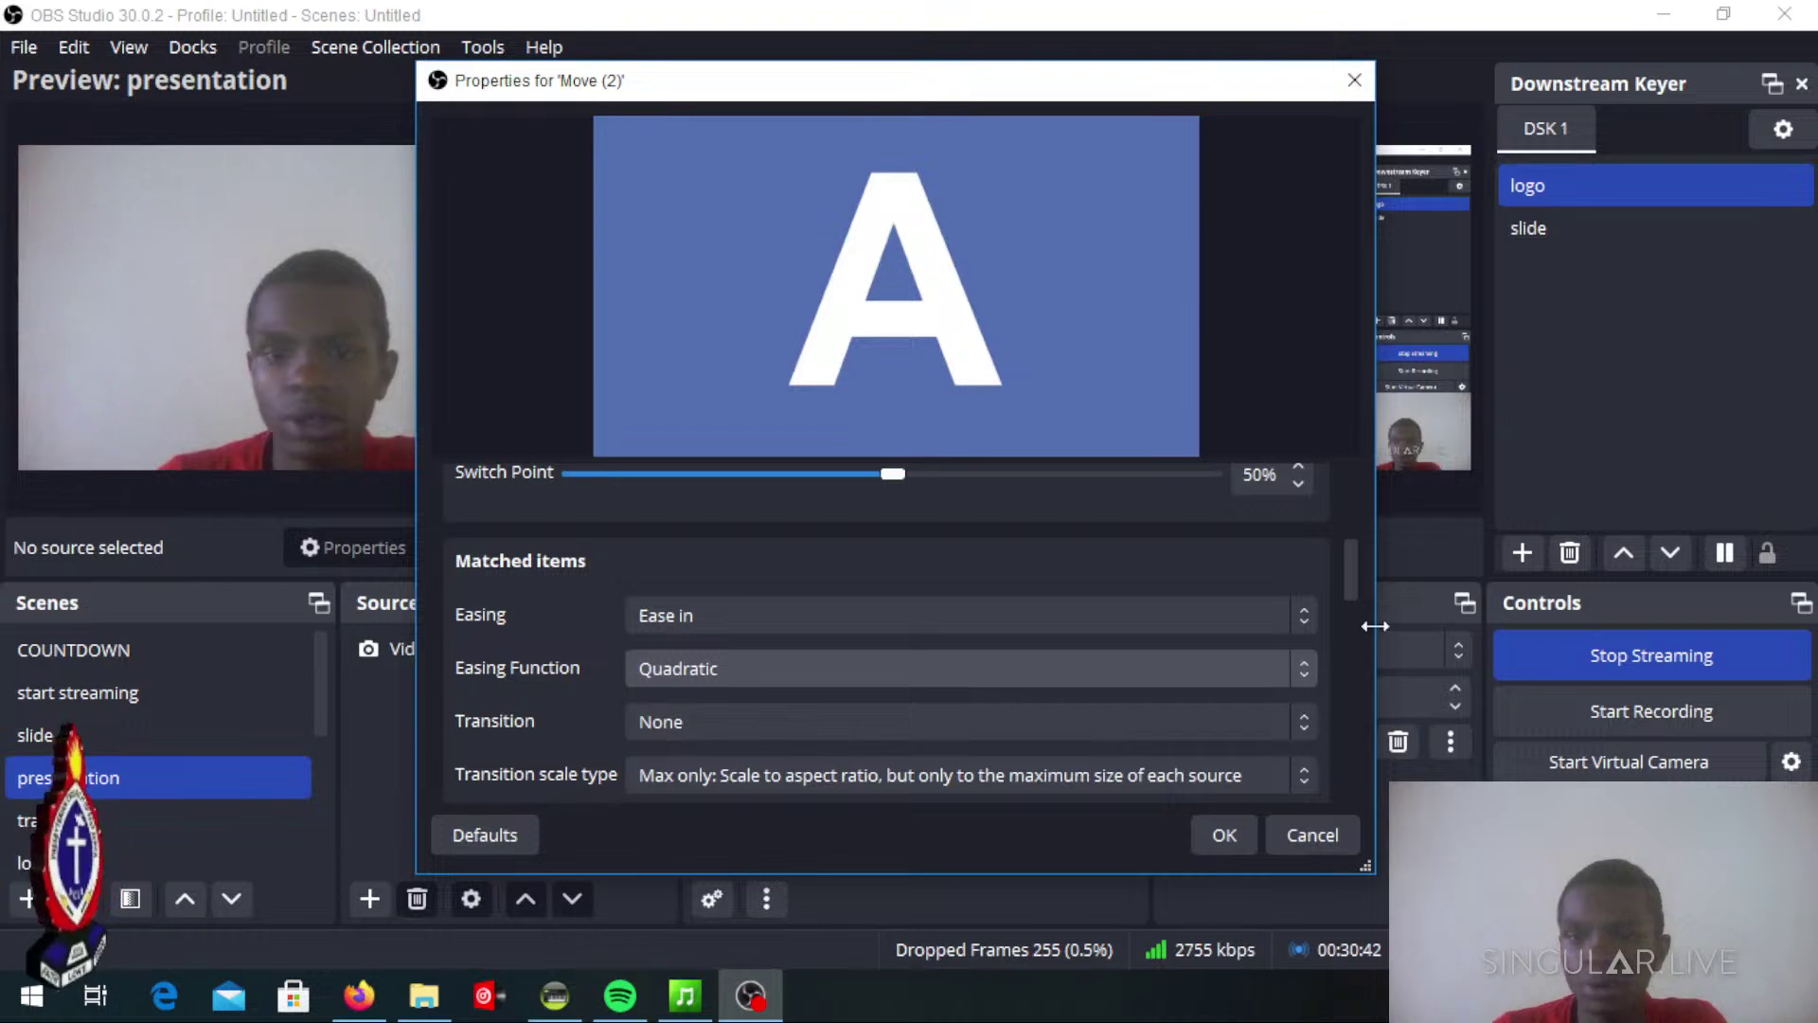
drag(1356, 590, 1365, 1011)
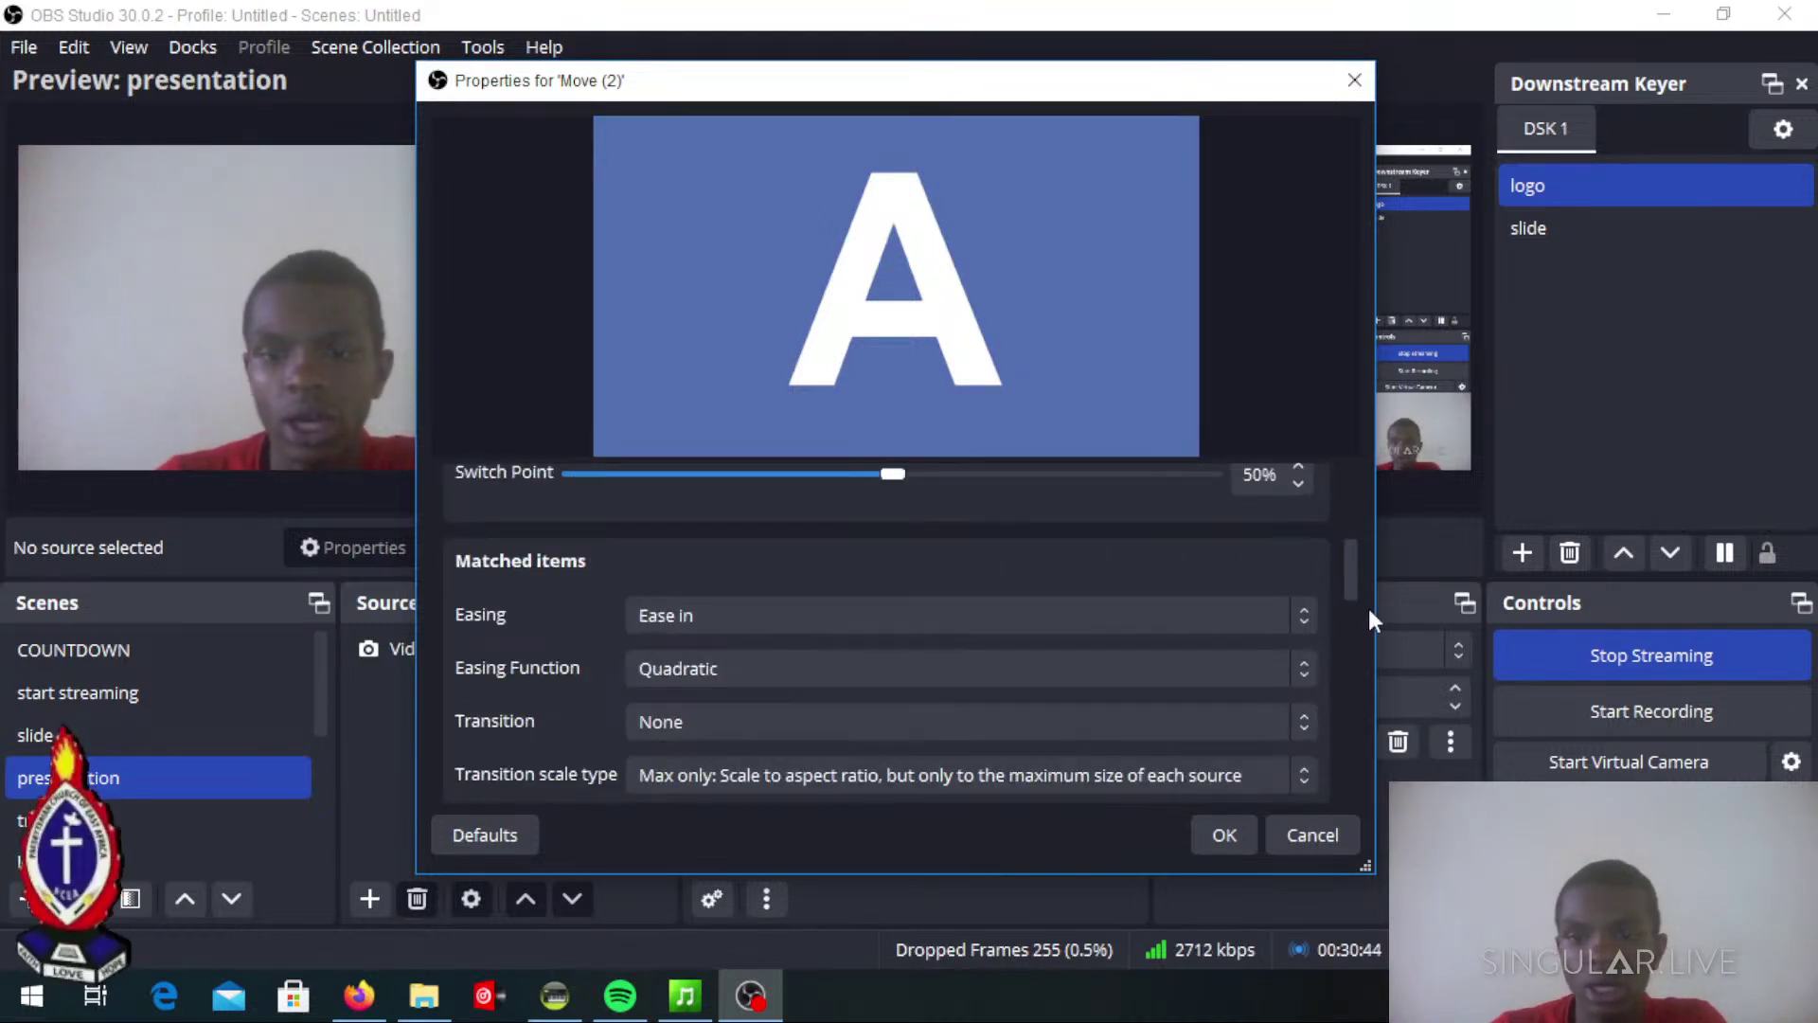
drag(1353, 570, 1365, 787)
click(544, 767)
click(544, 767)
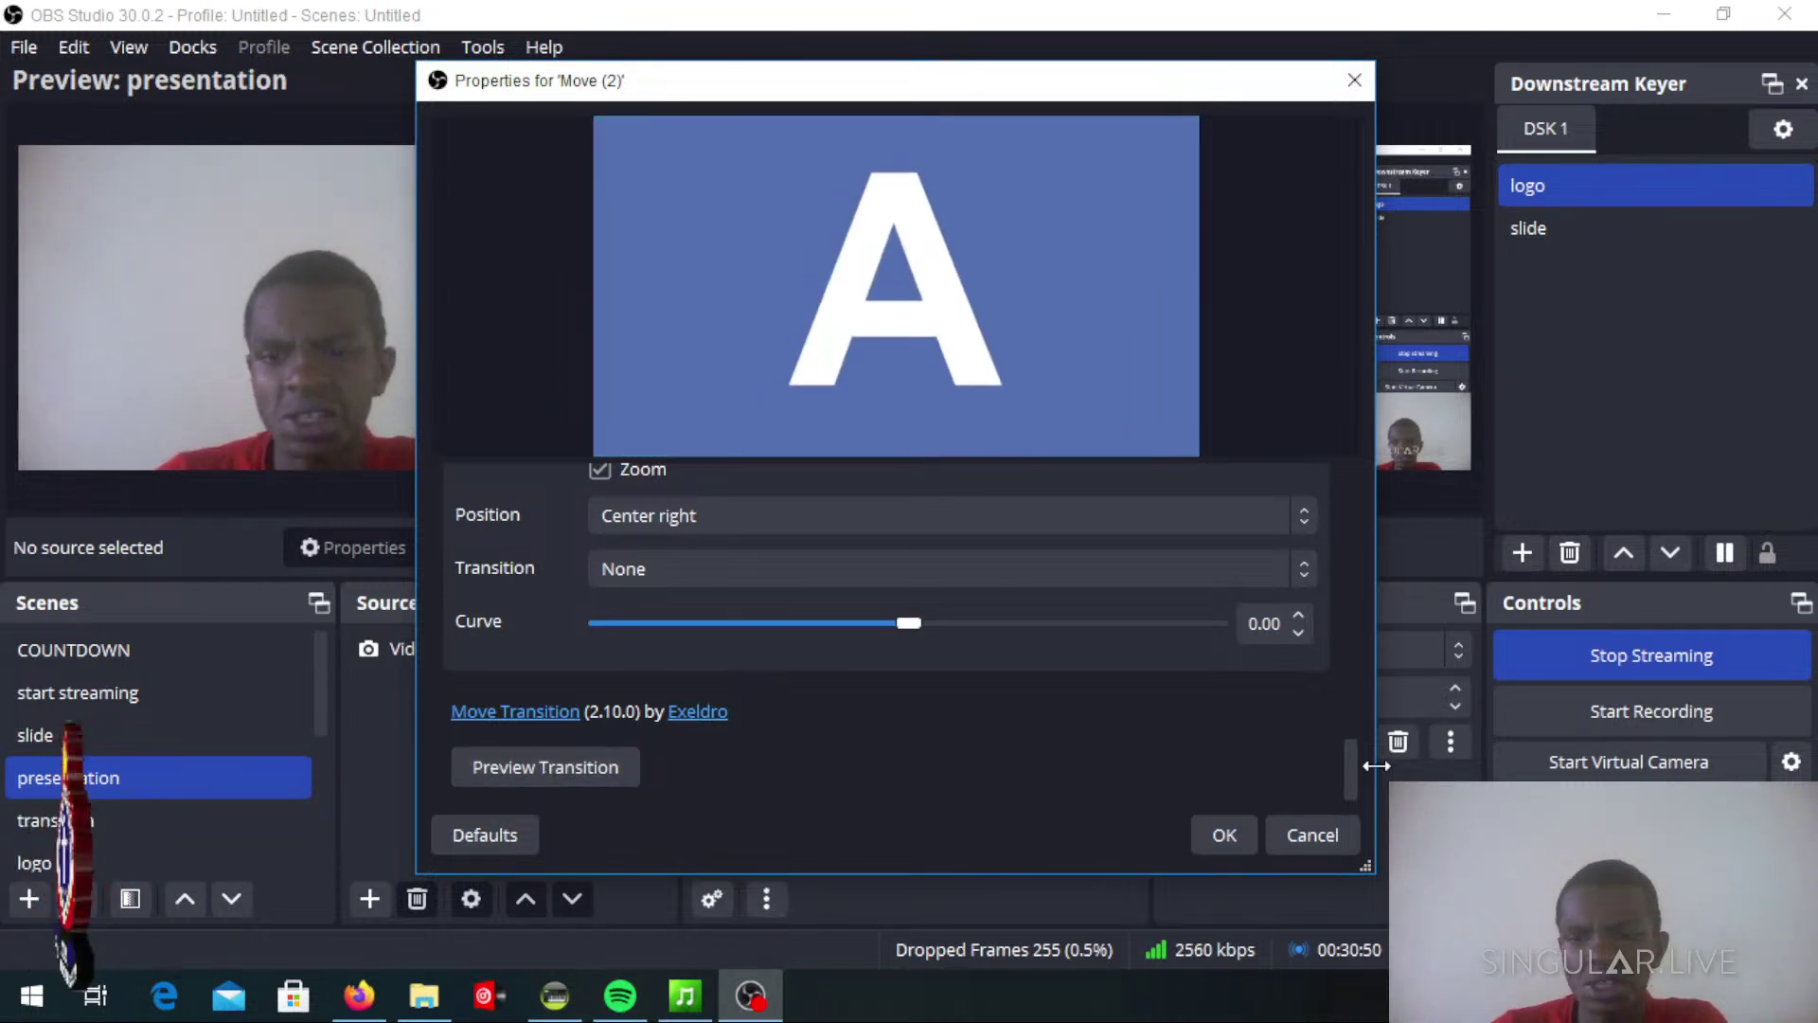
Set the easing function to Exponential for both the matched items and the appearing items
drag(1349, 764, 1313, 576)
scroll(1310, 566, down, 4)
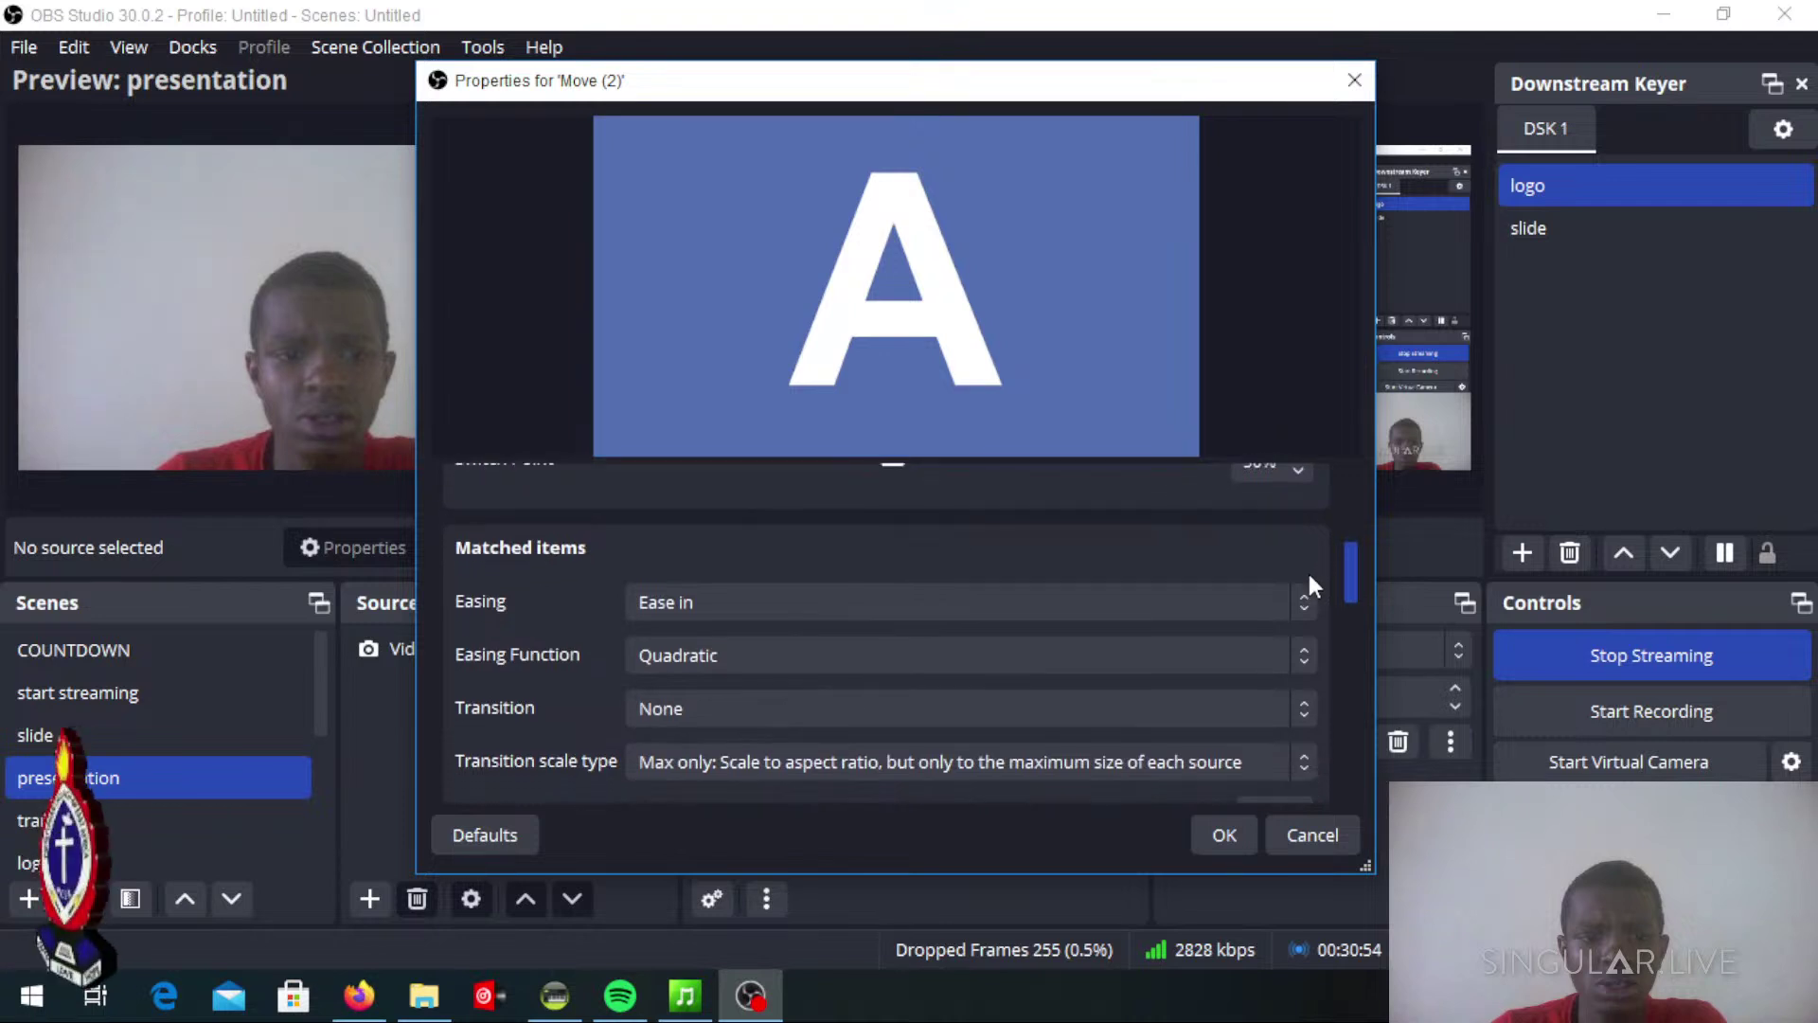
click(1043, 617)
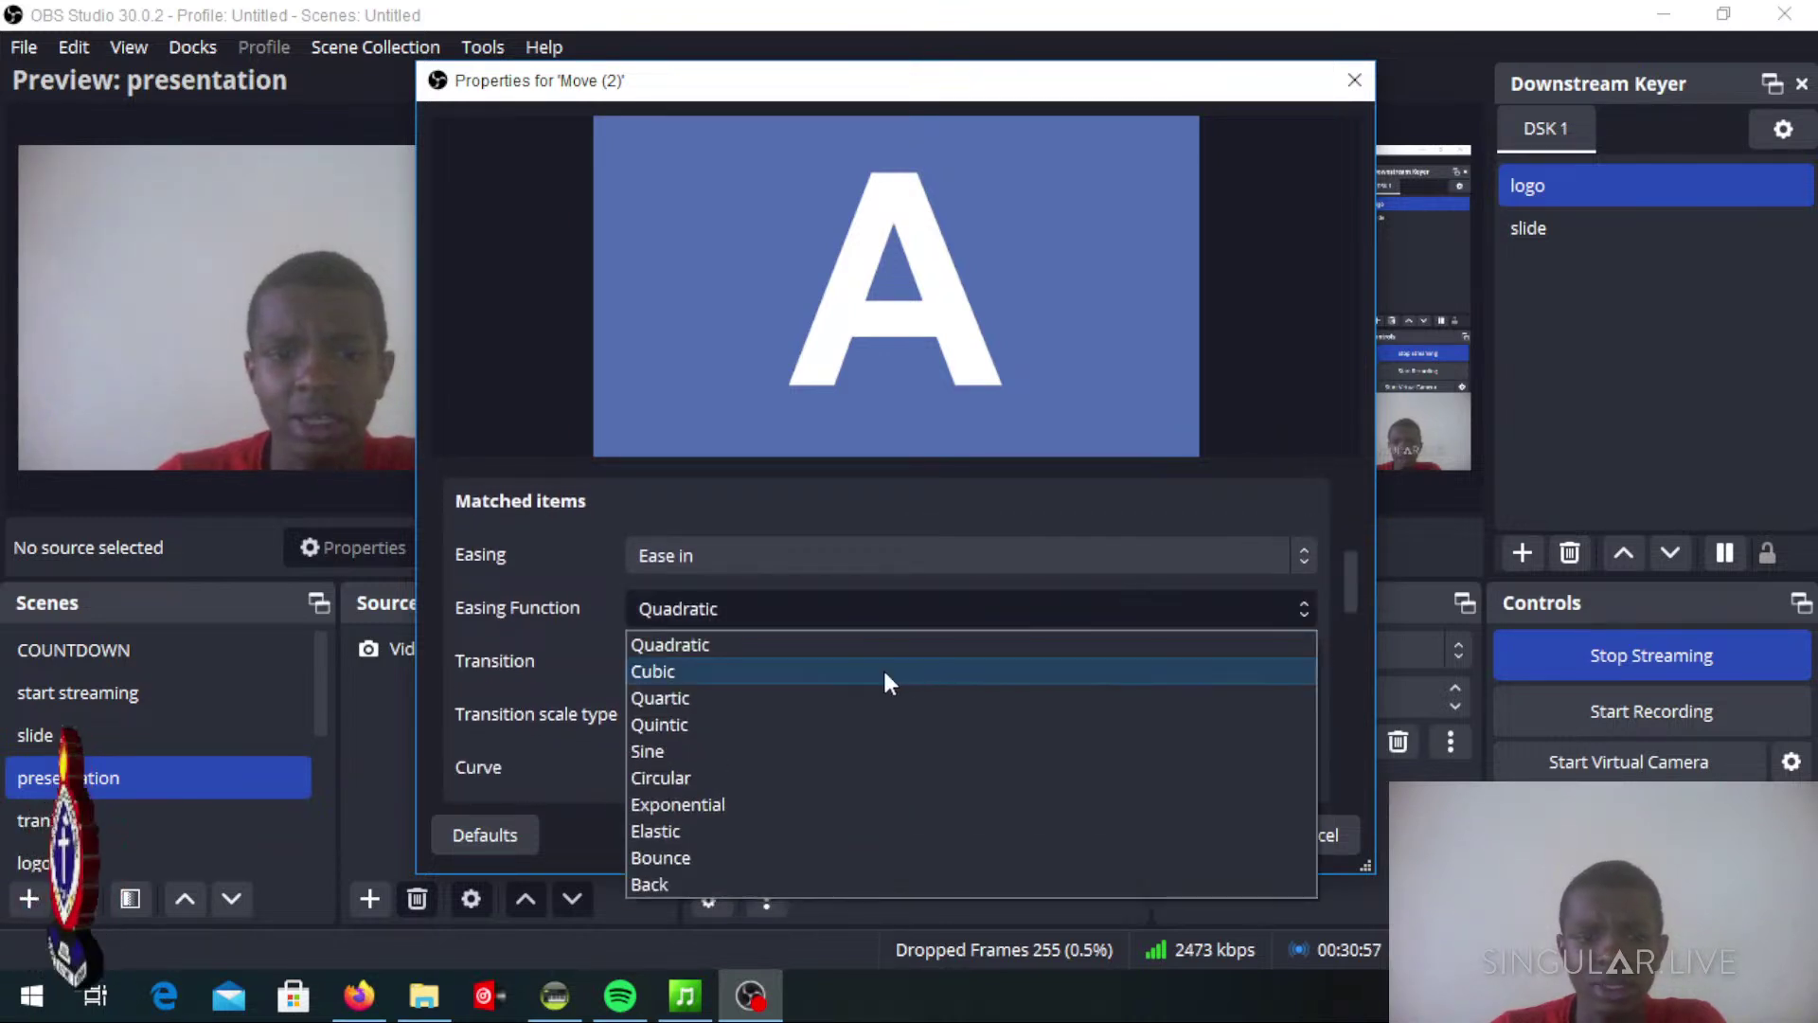
click(672, 803)
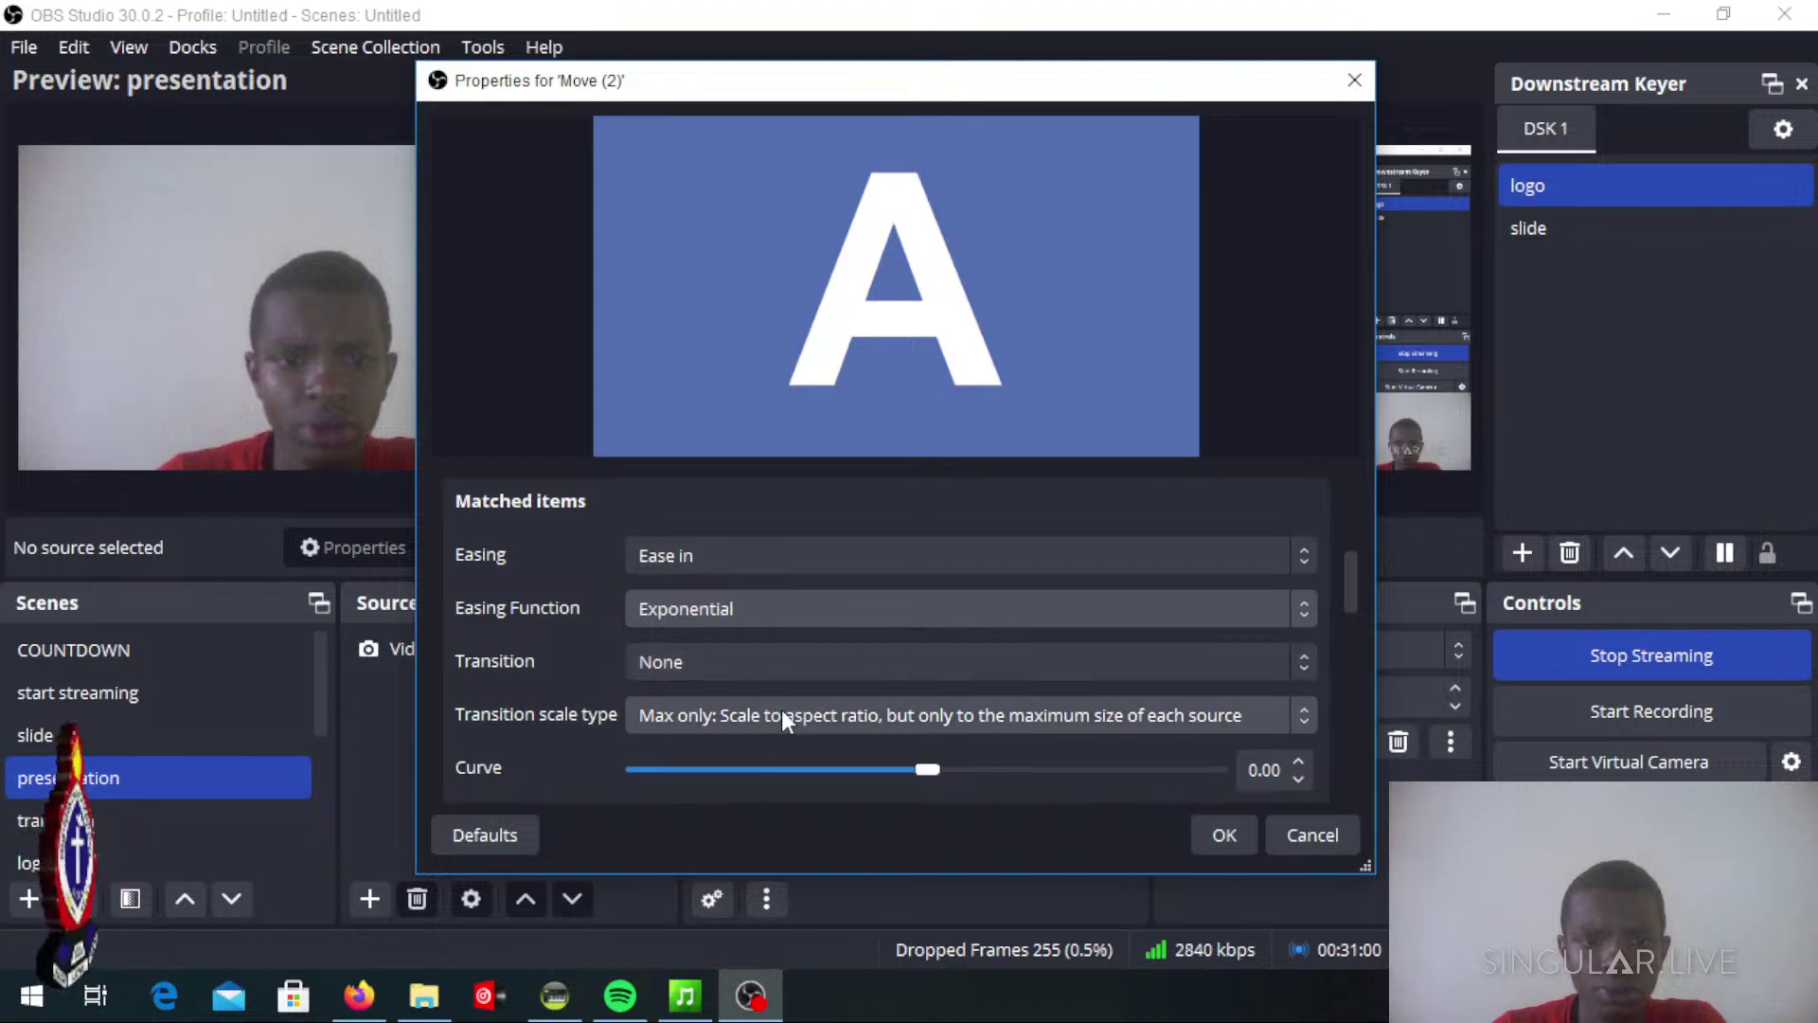
drag(1345, 596, 1237, 662)
click(886, 671)
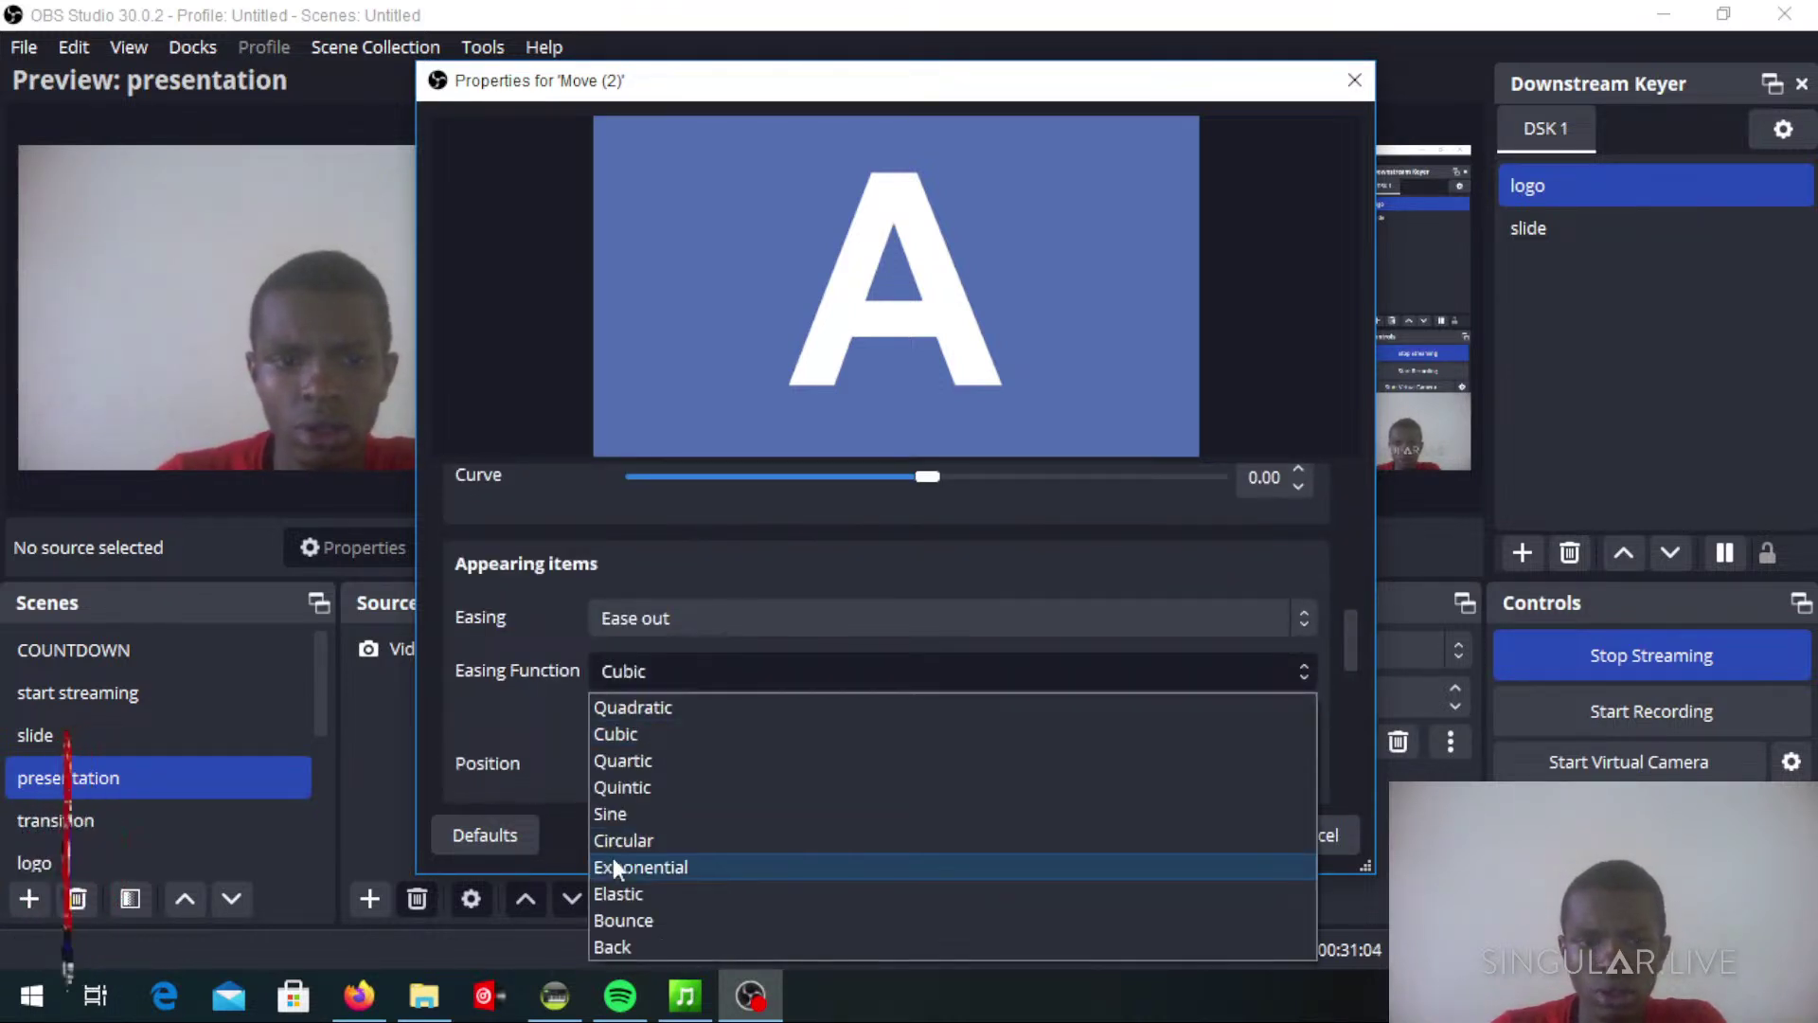
click(614, 865)
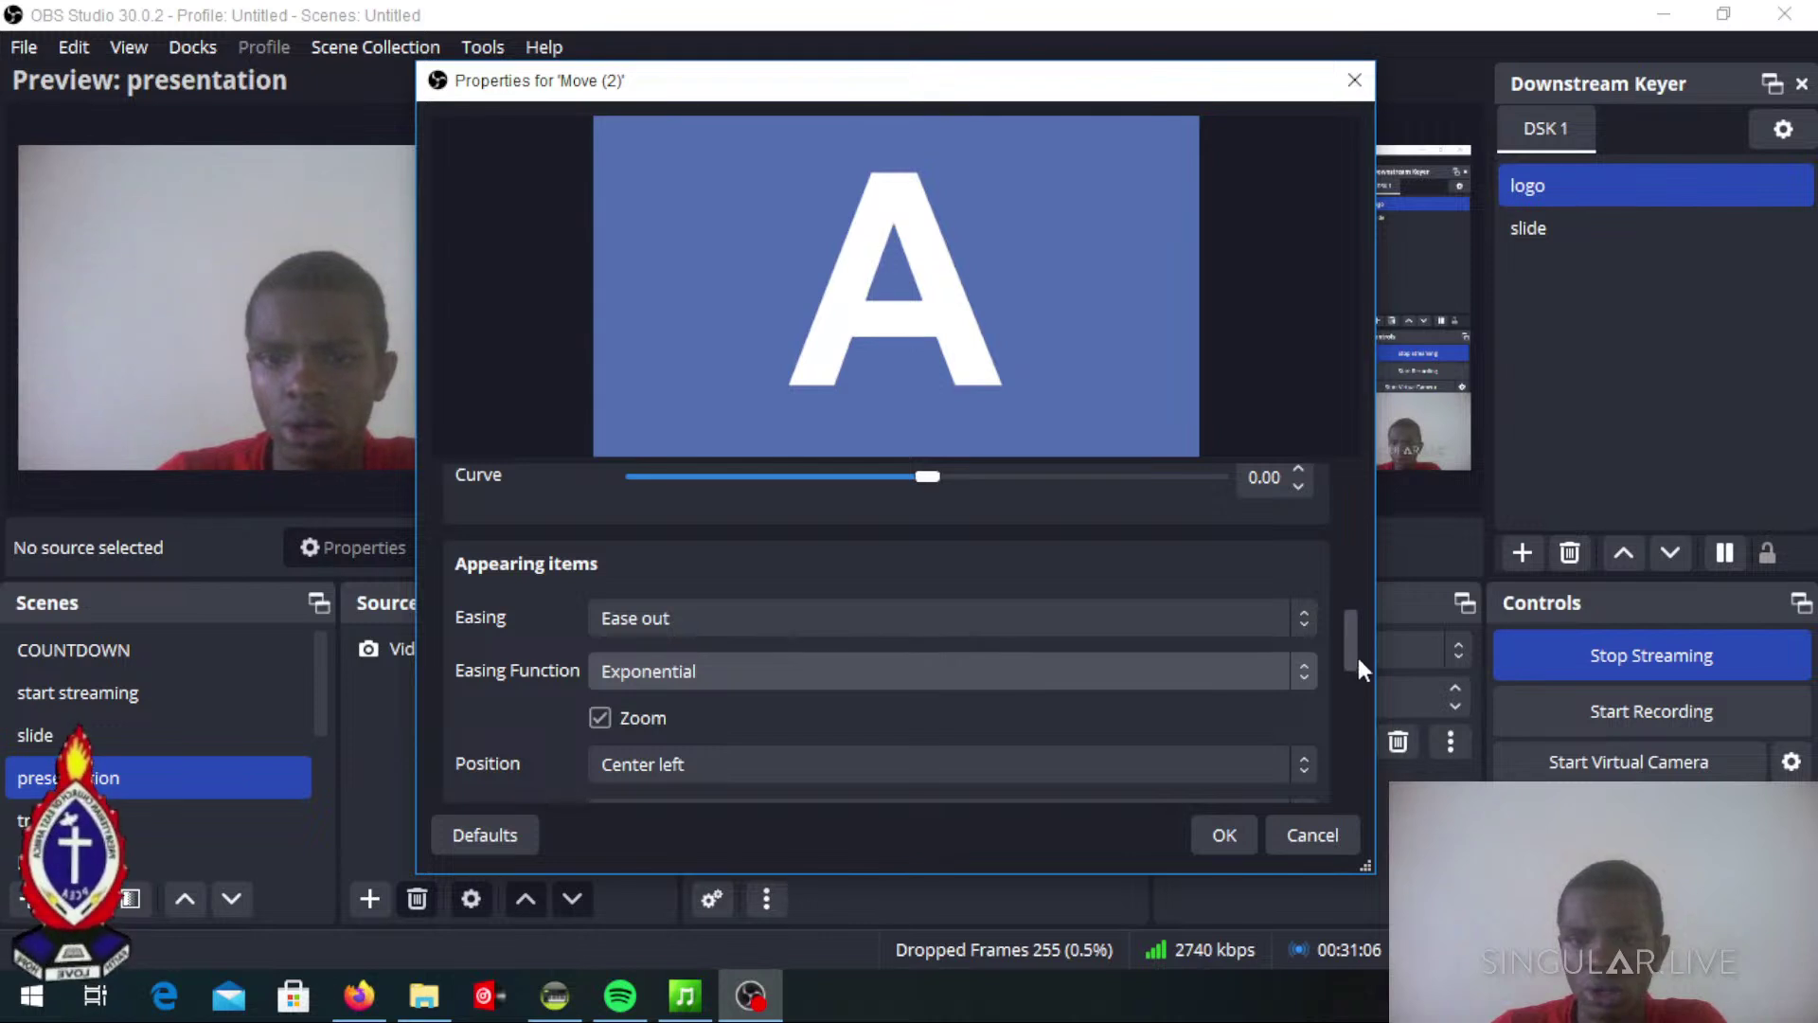
Set the appearing items' position to Top left and preview the transition twice
scroll(1348, 660, down, 3)
click(1095, 650)
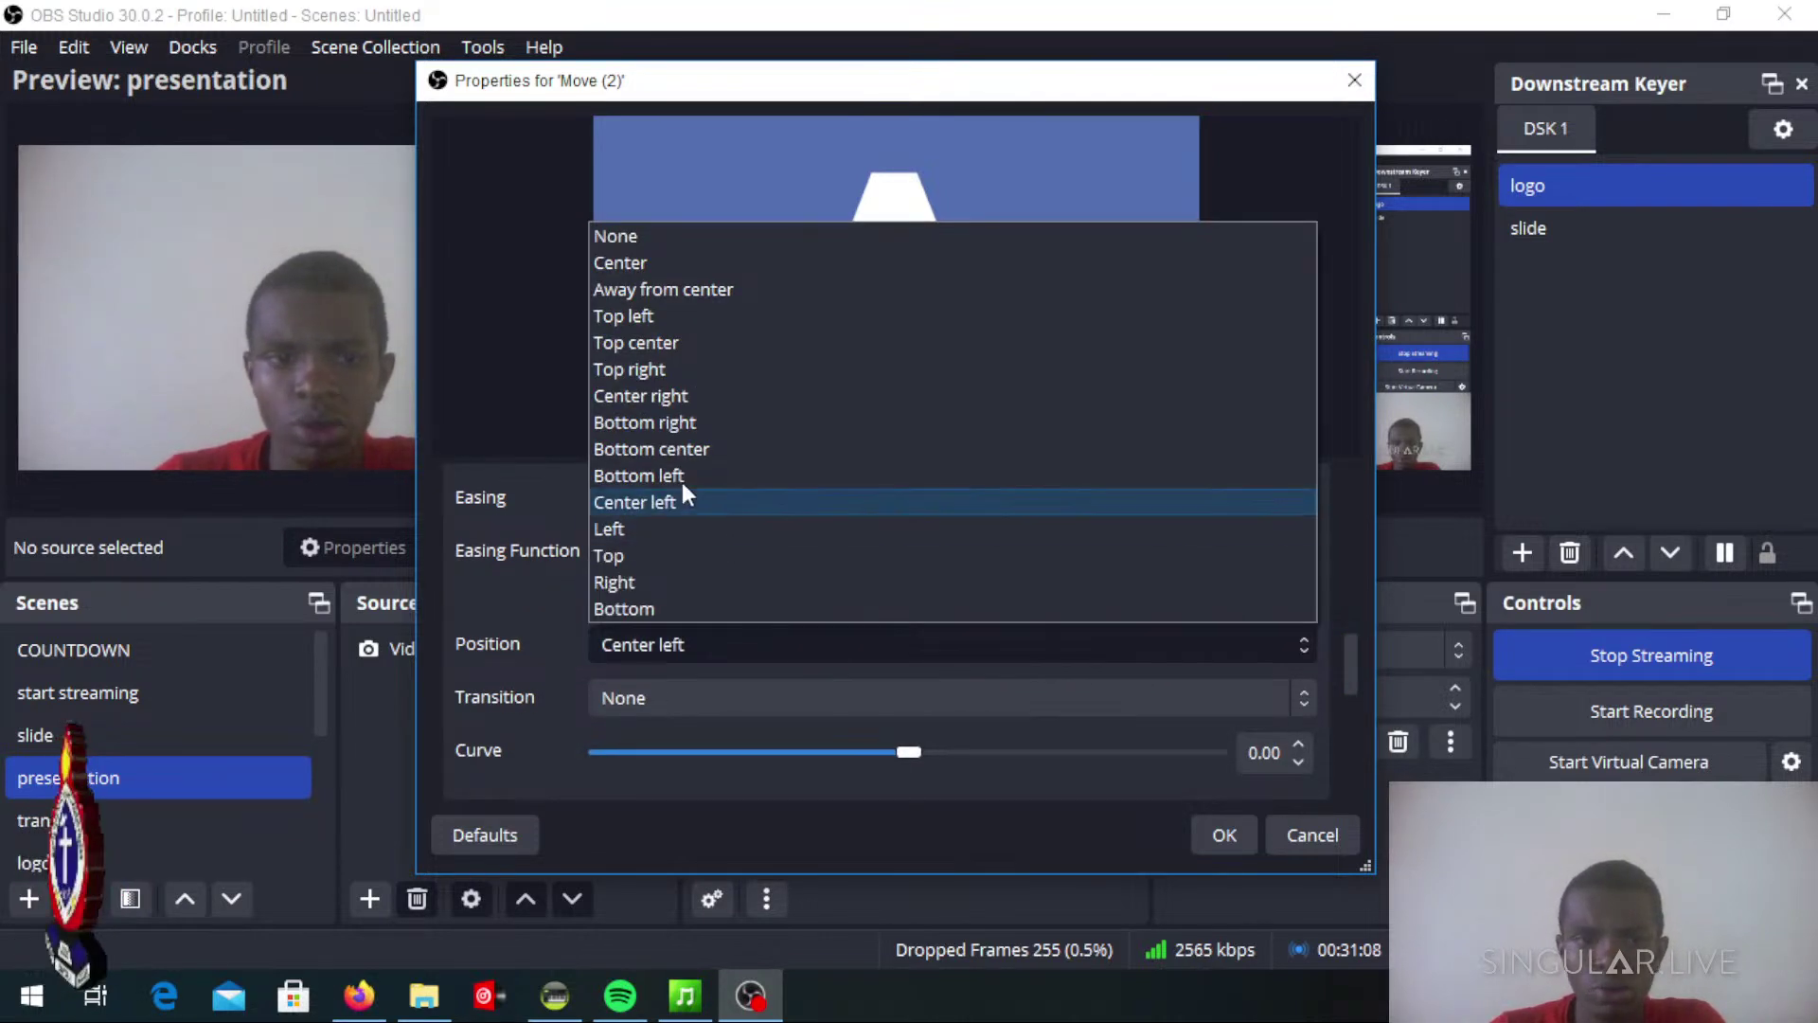
click(659, 316)
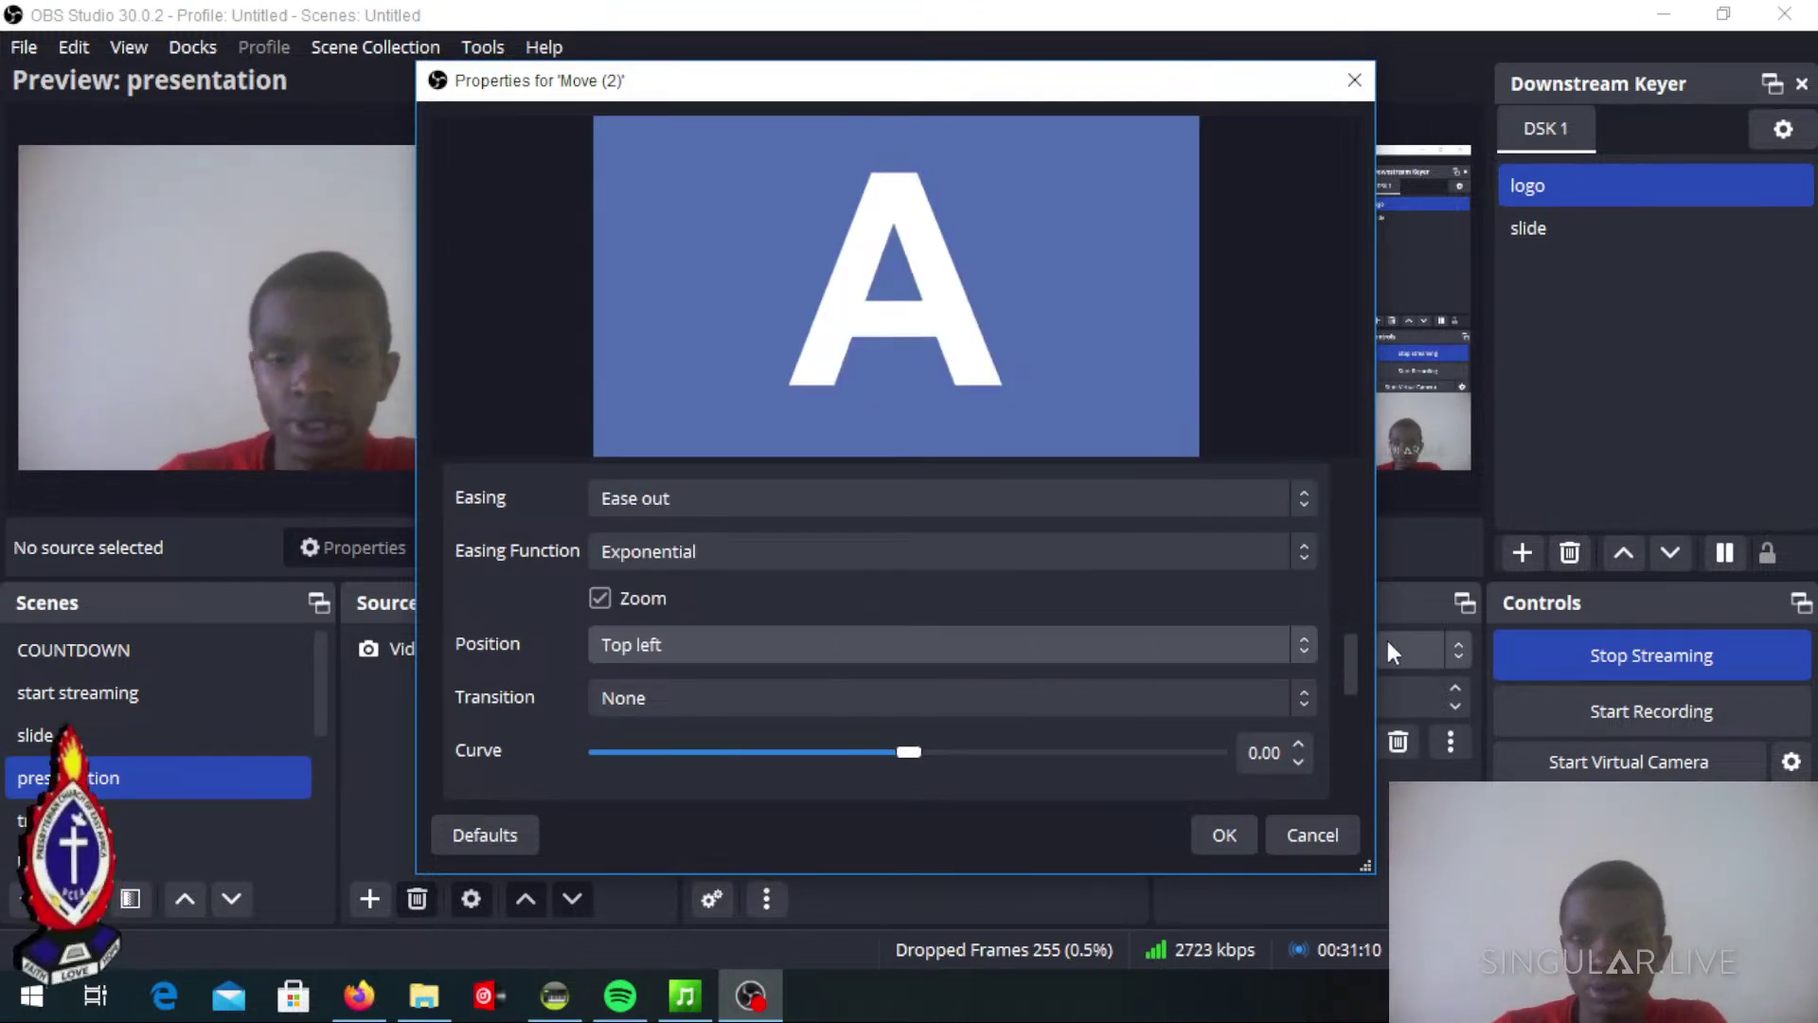
drag(1350, 672, 1359, 839)
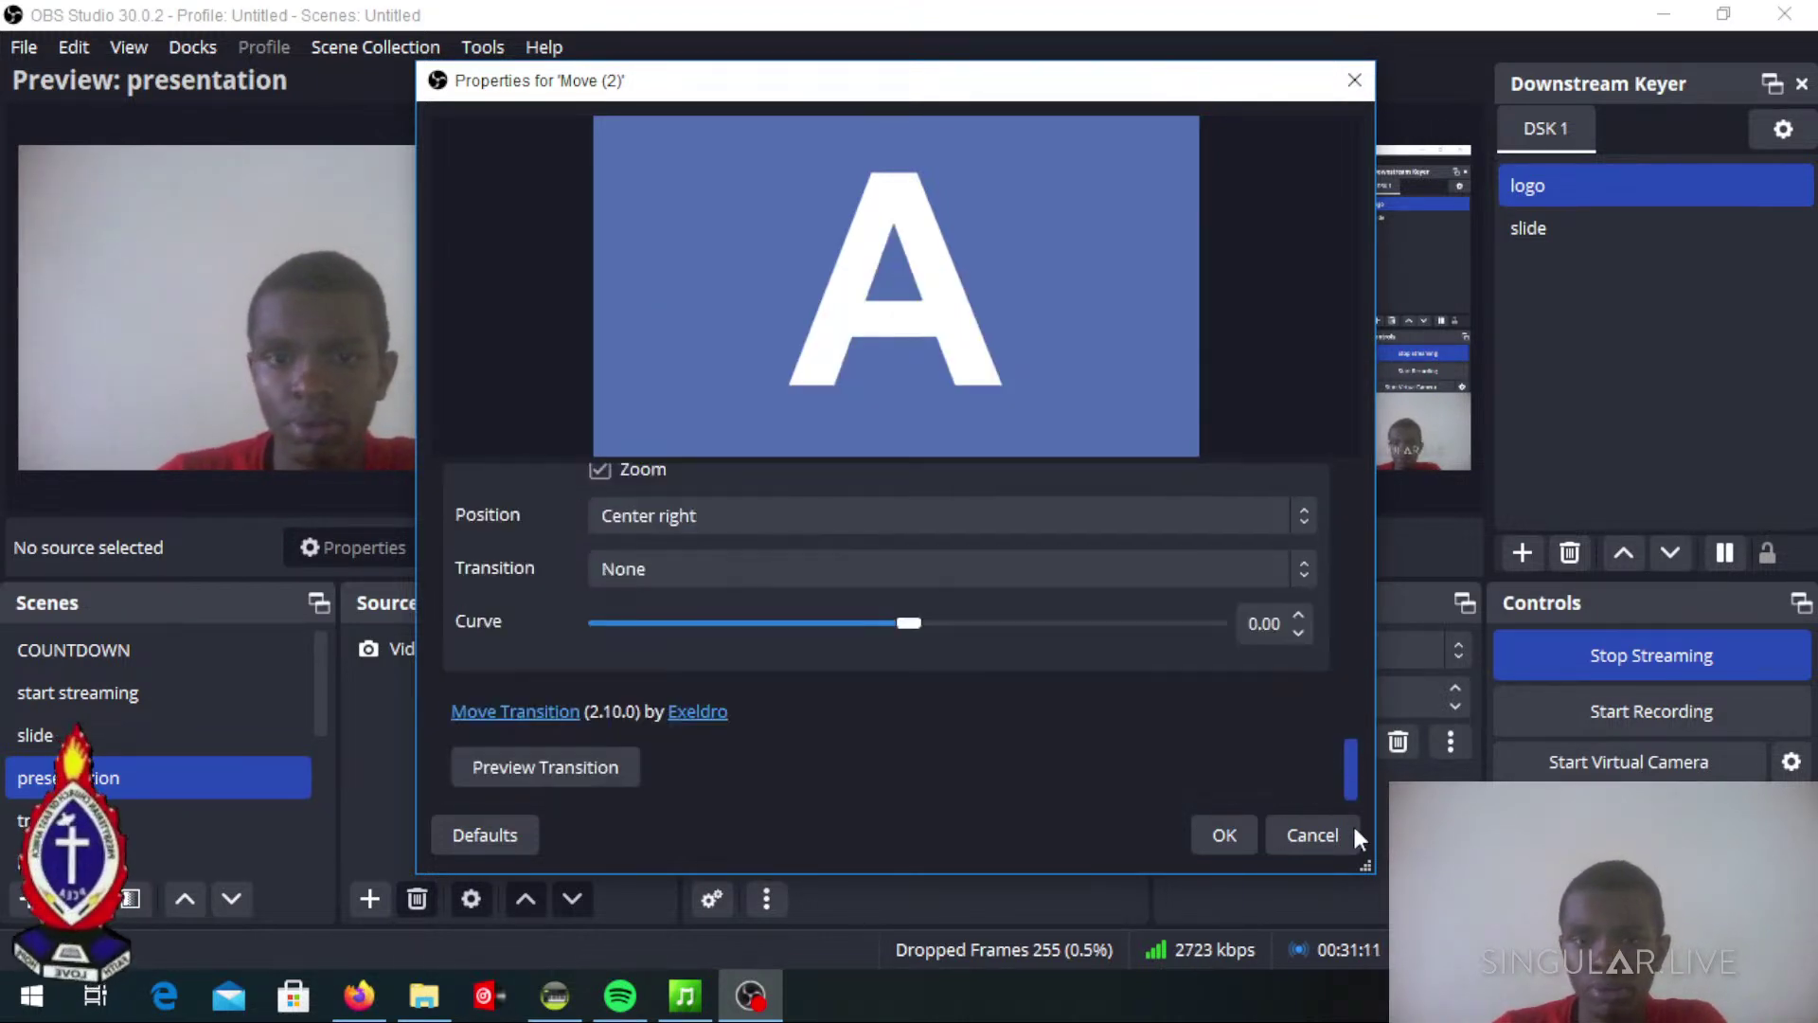
click(575, 767)
click(575, 768)
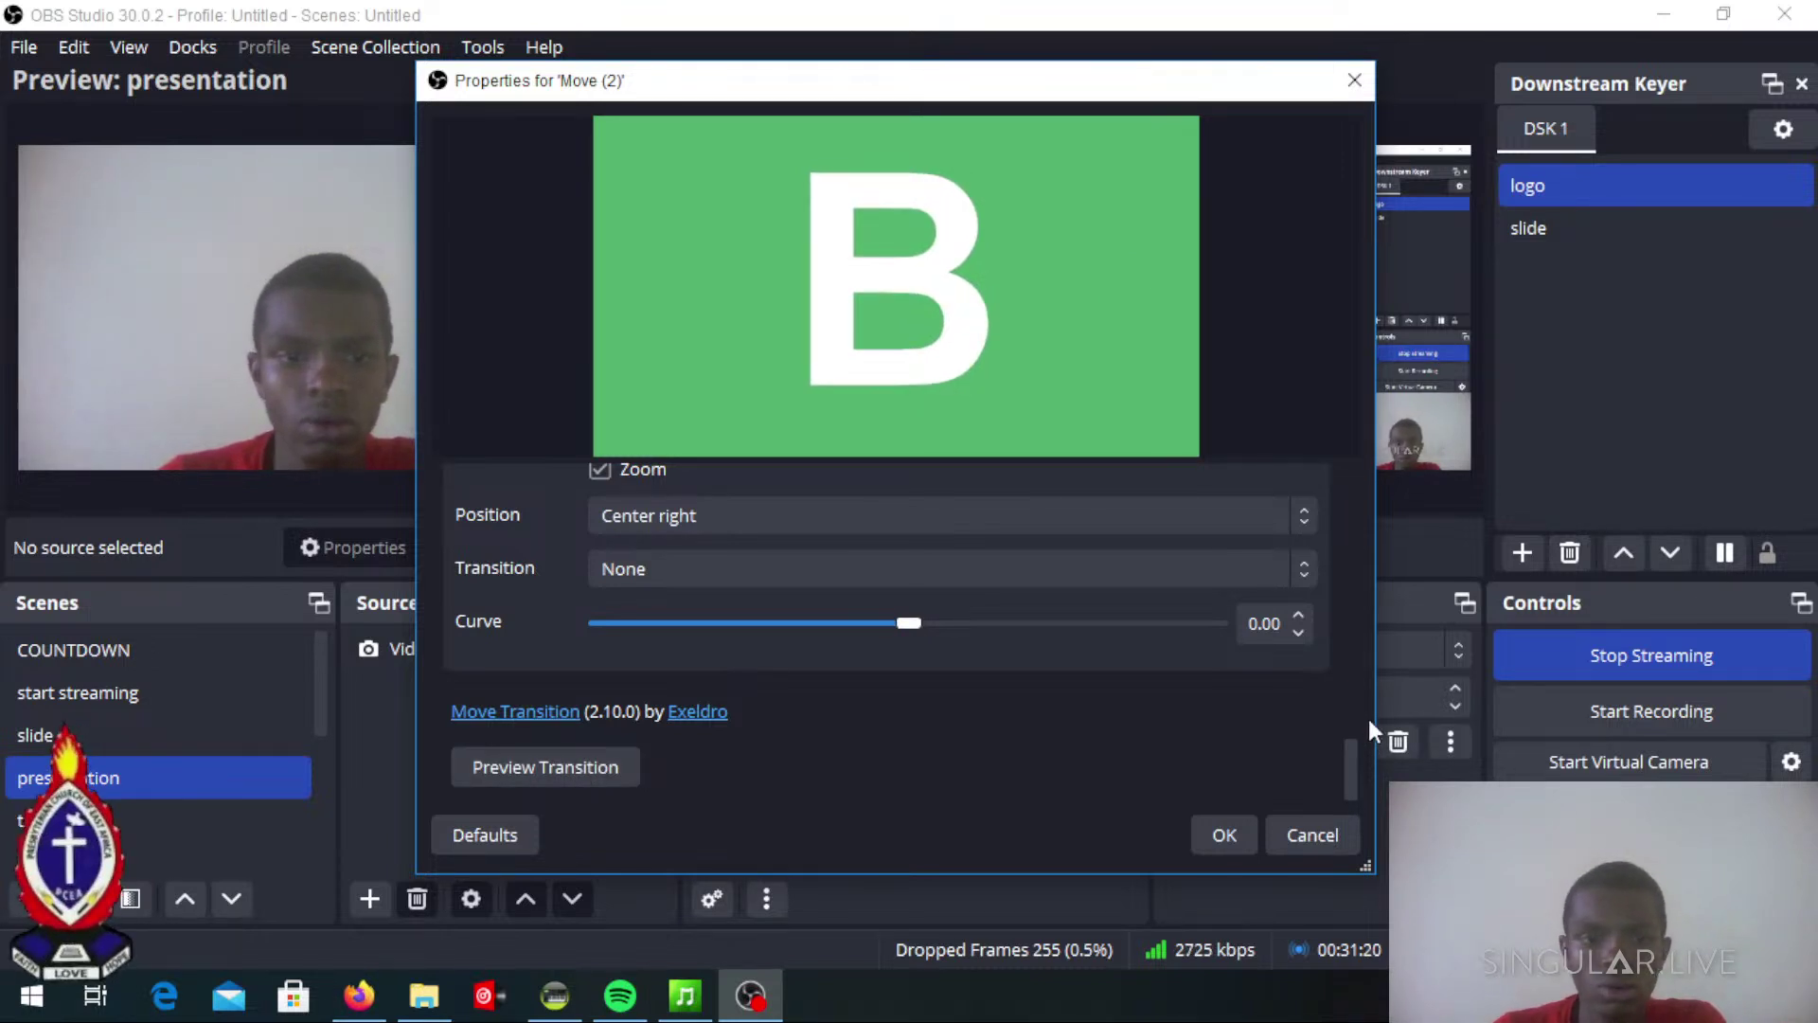
Set the appearing items' position to Away from center, preview the transition three times and accept the Move (2) properties
drag(1349, 768, 1361, 682)
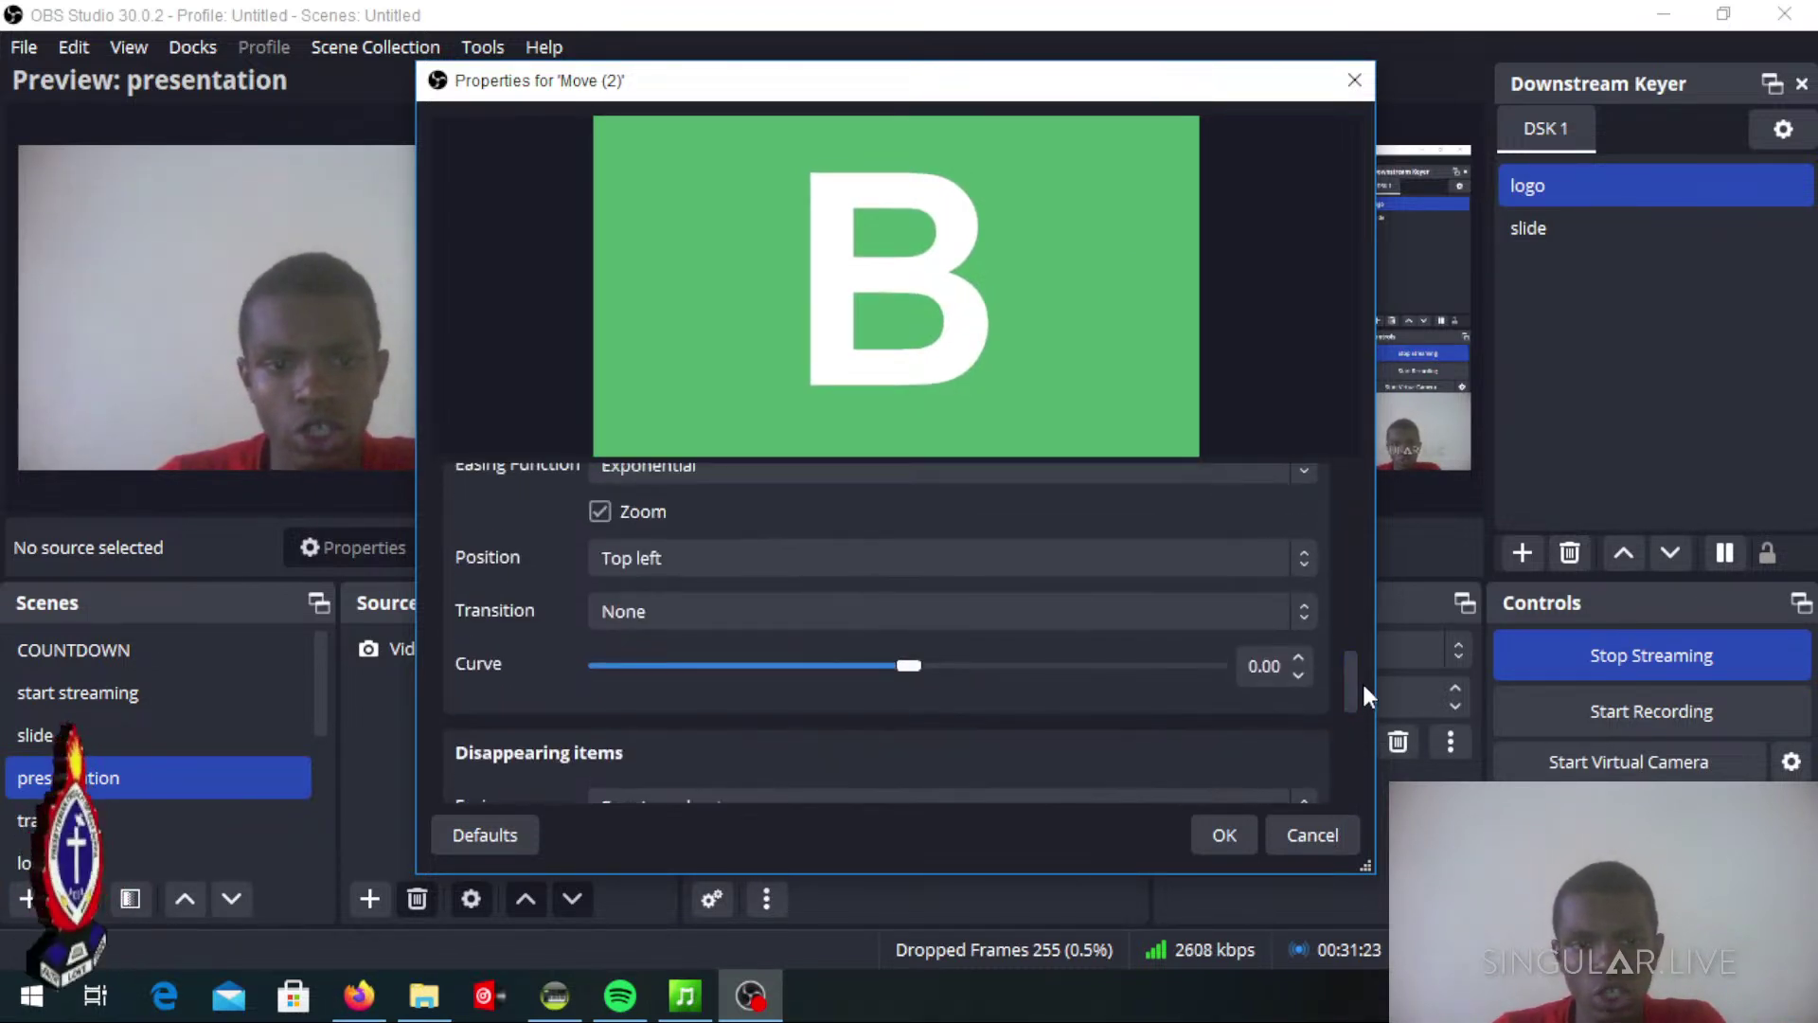
click(882, 556)
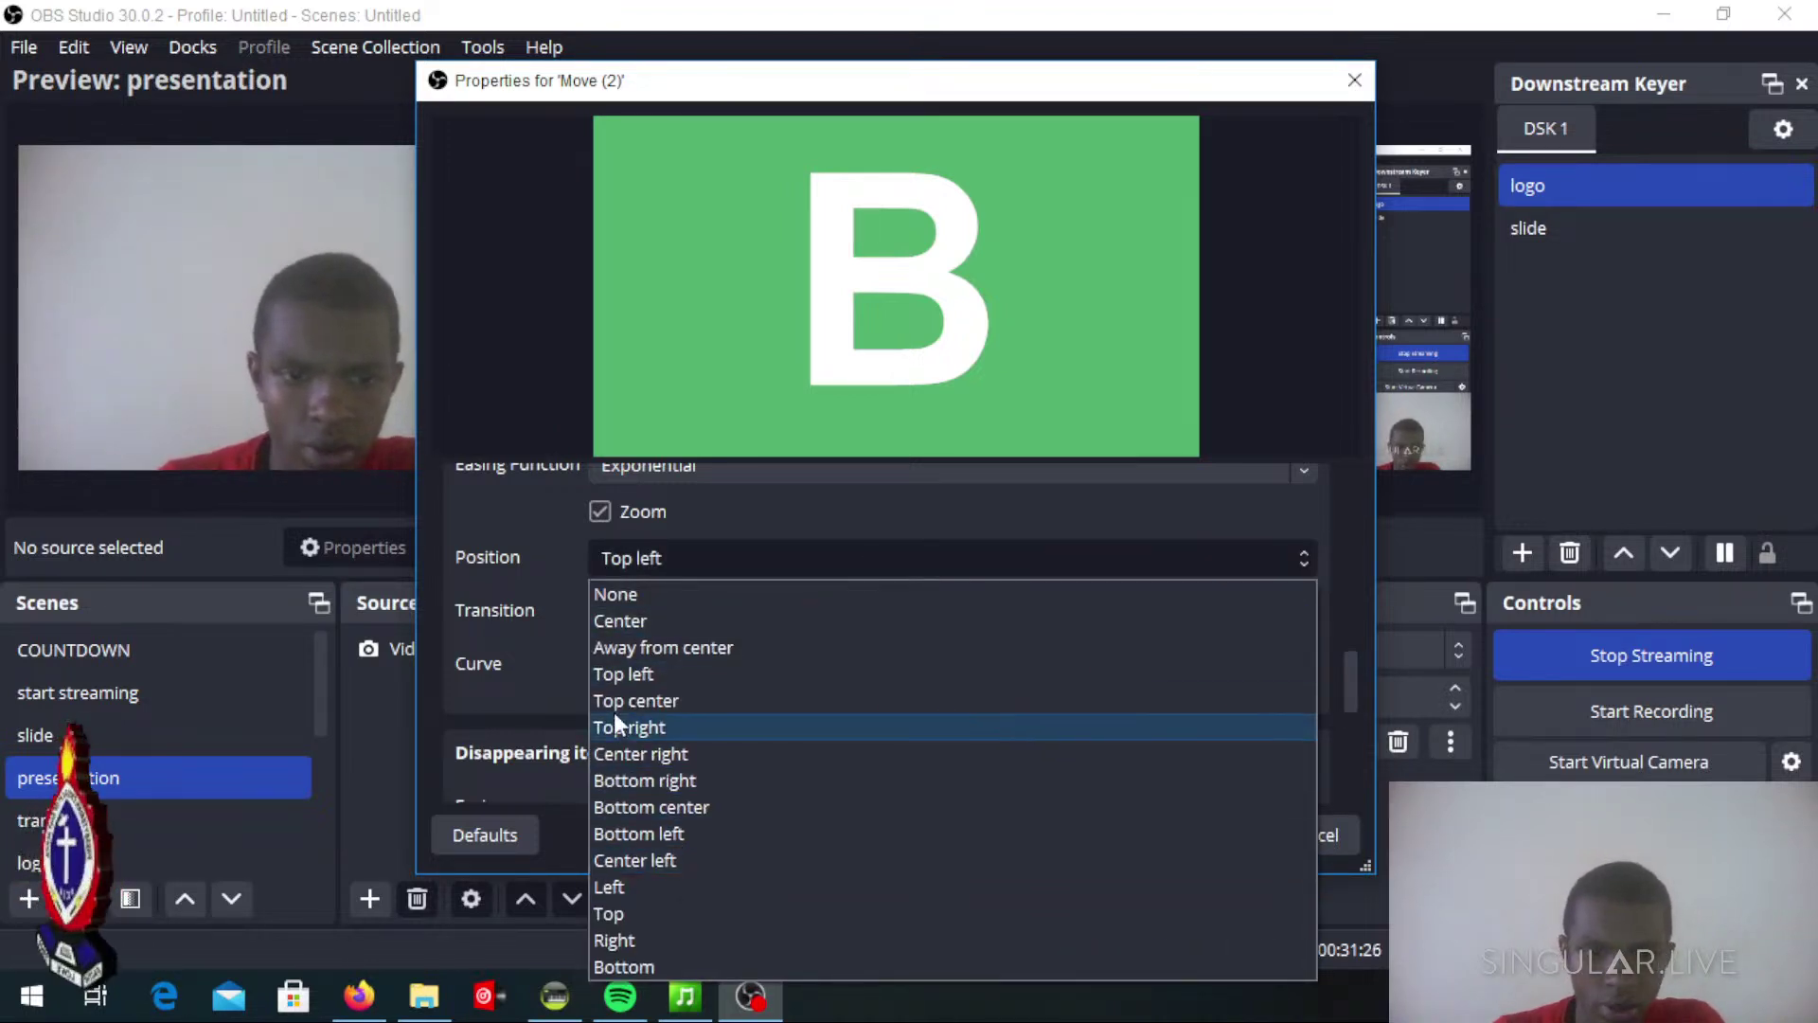
click(644, 651)
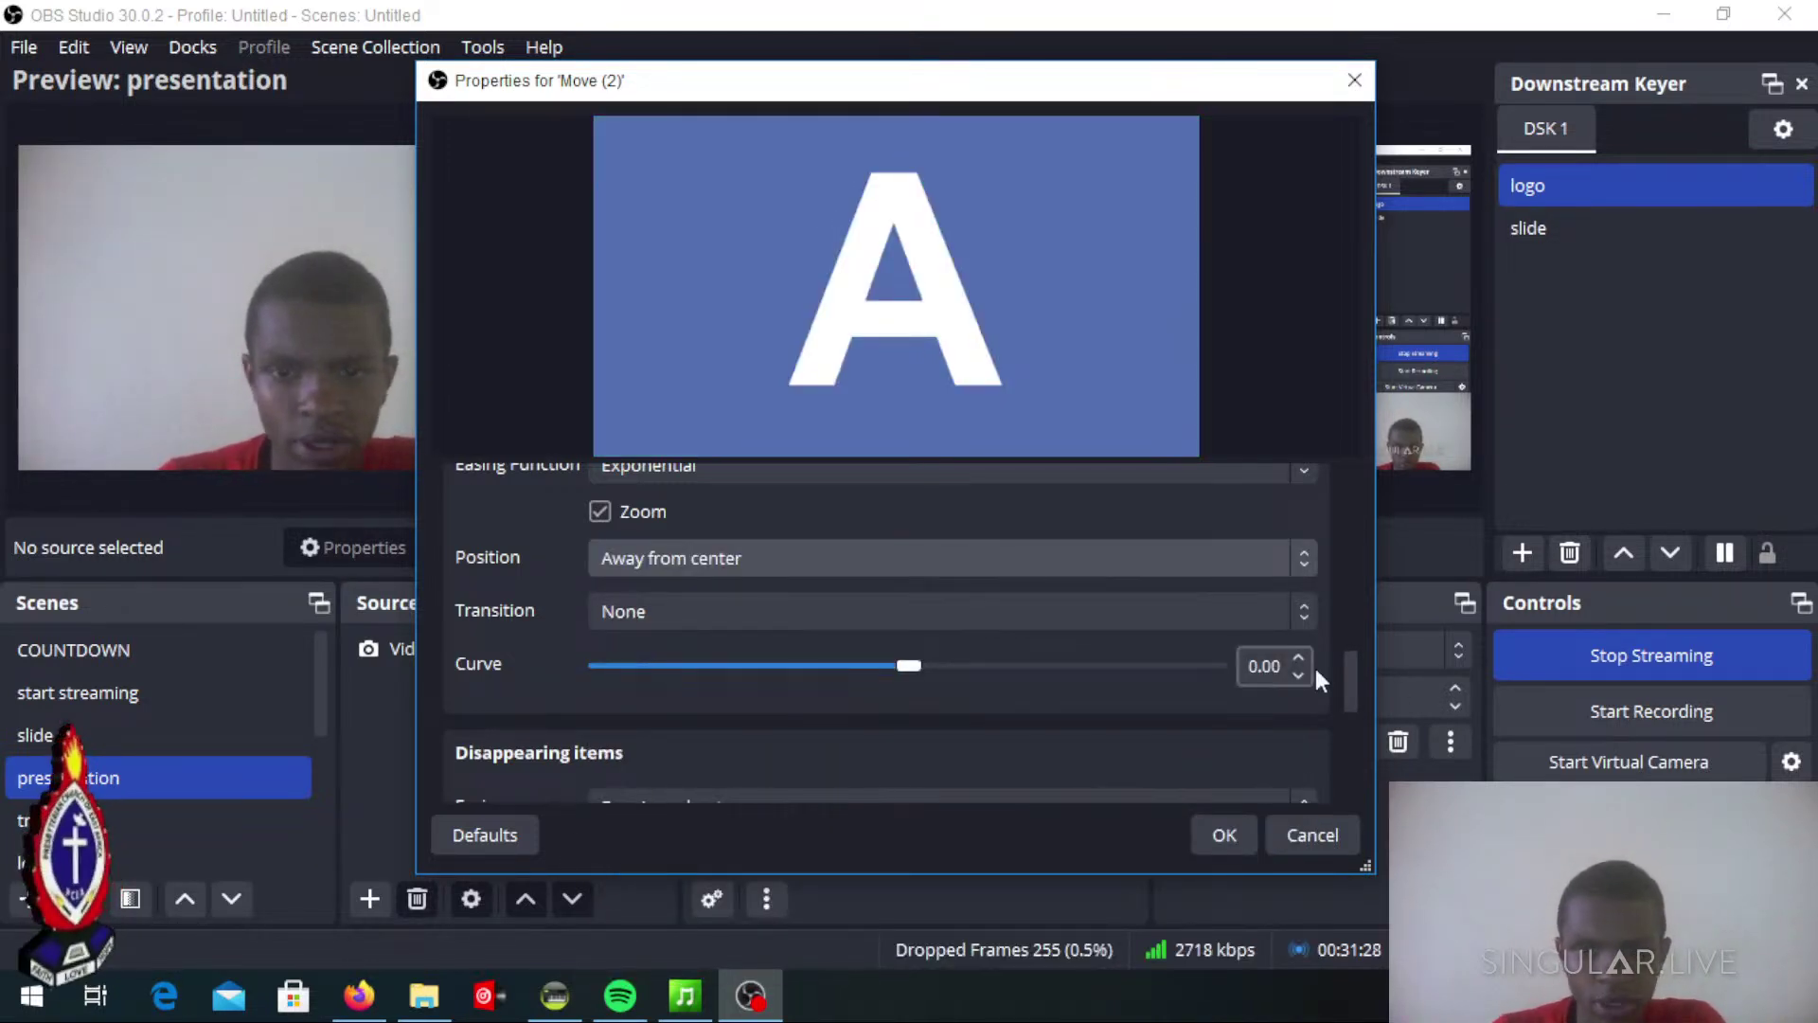
drag(1368, 696, 1352, 785)
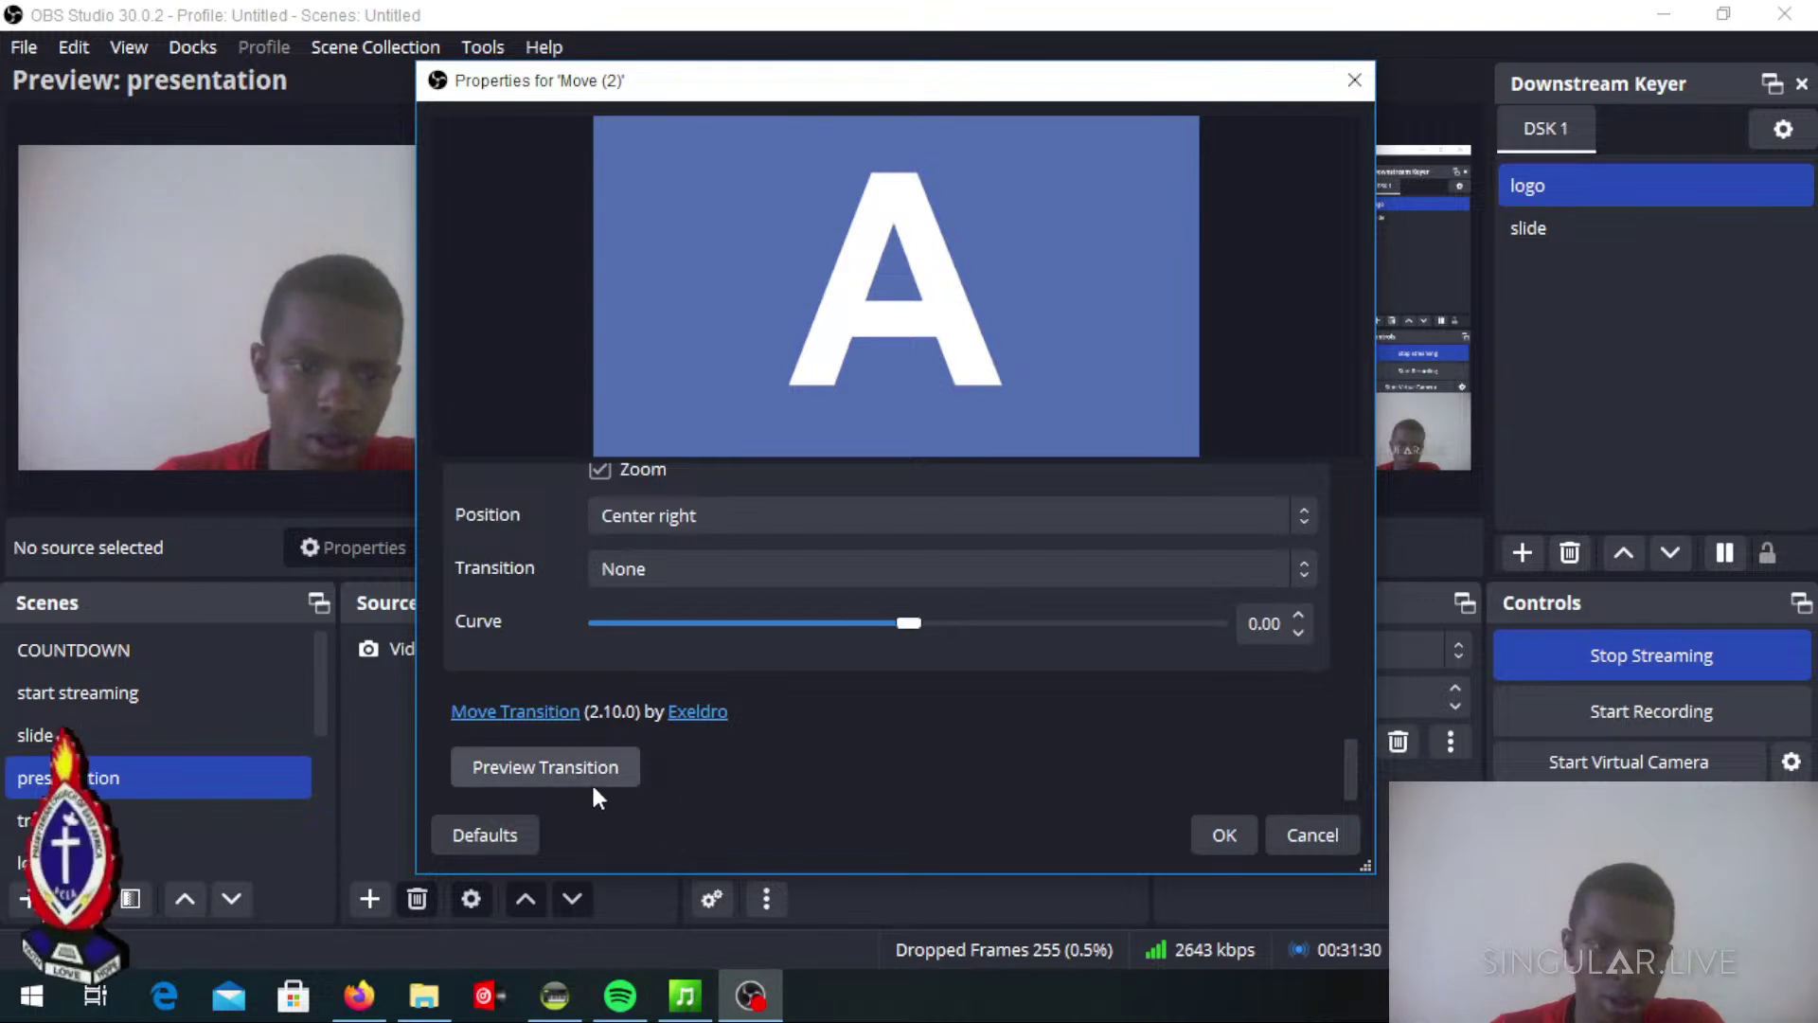
click(593, 752)
click(604, 749)
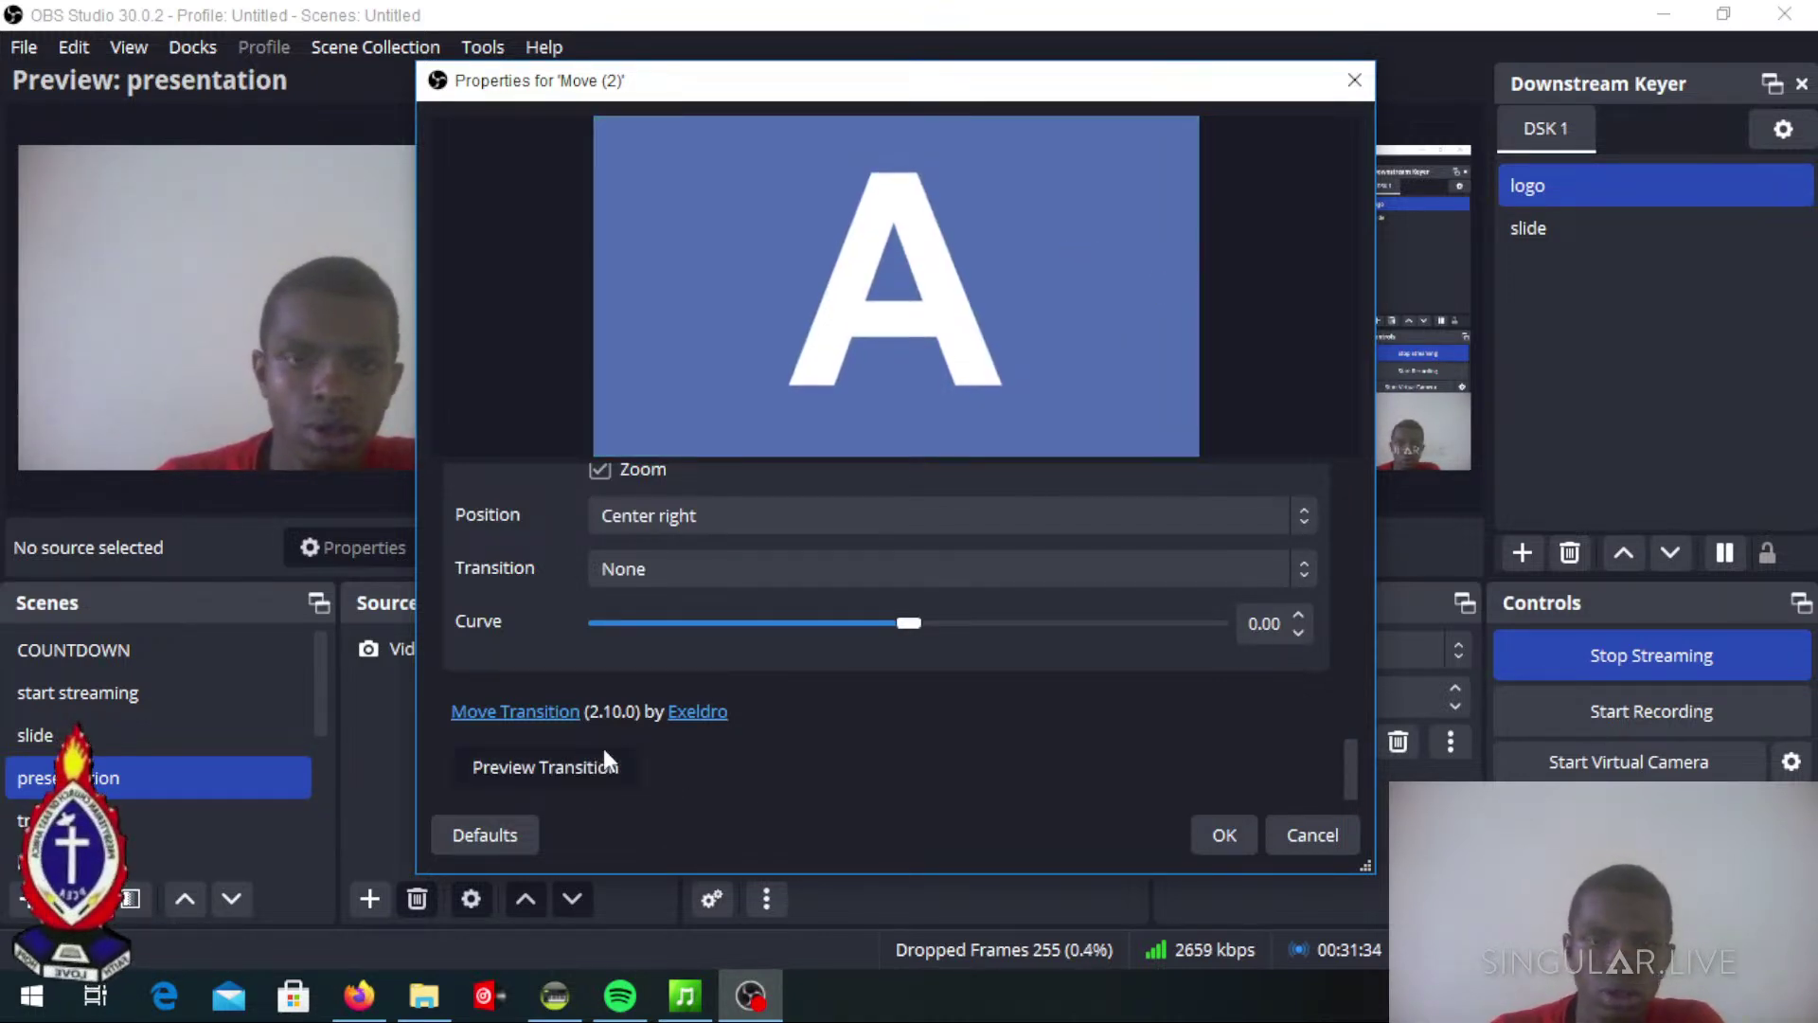
click(604, 748)
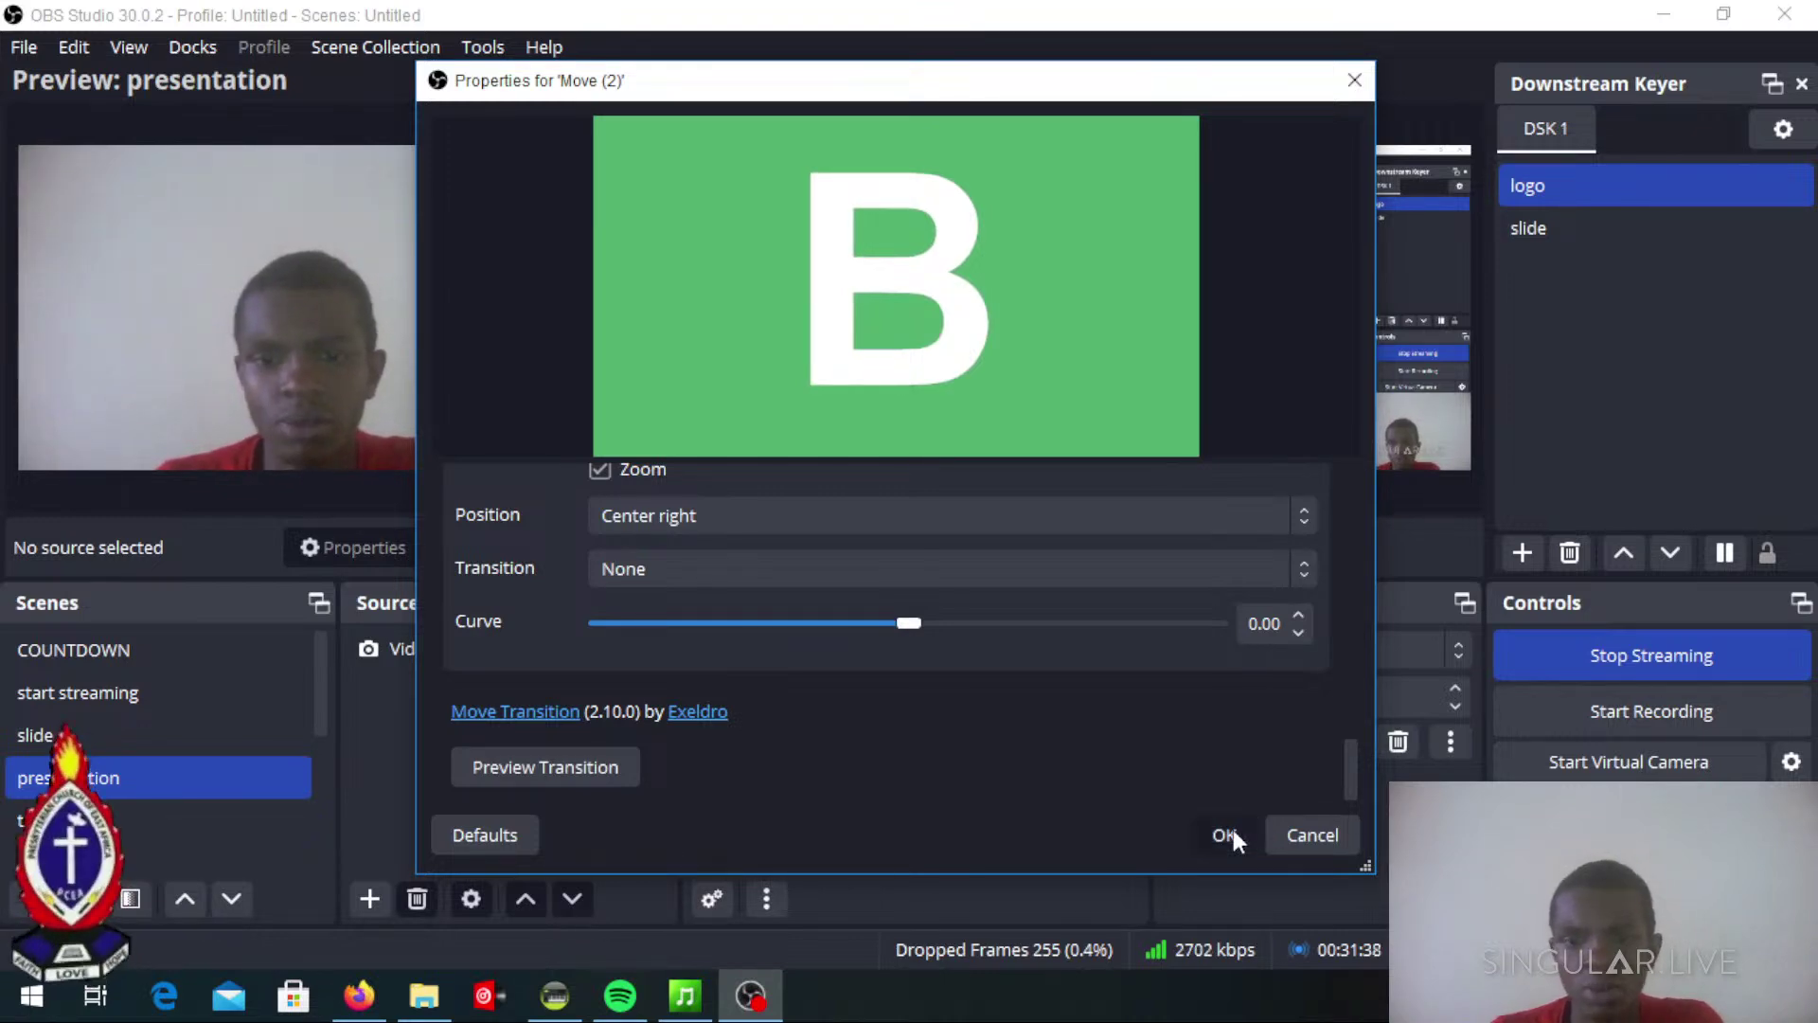
click(1226, 834)
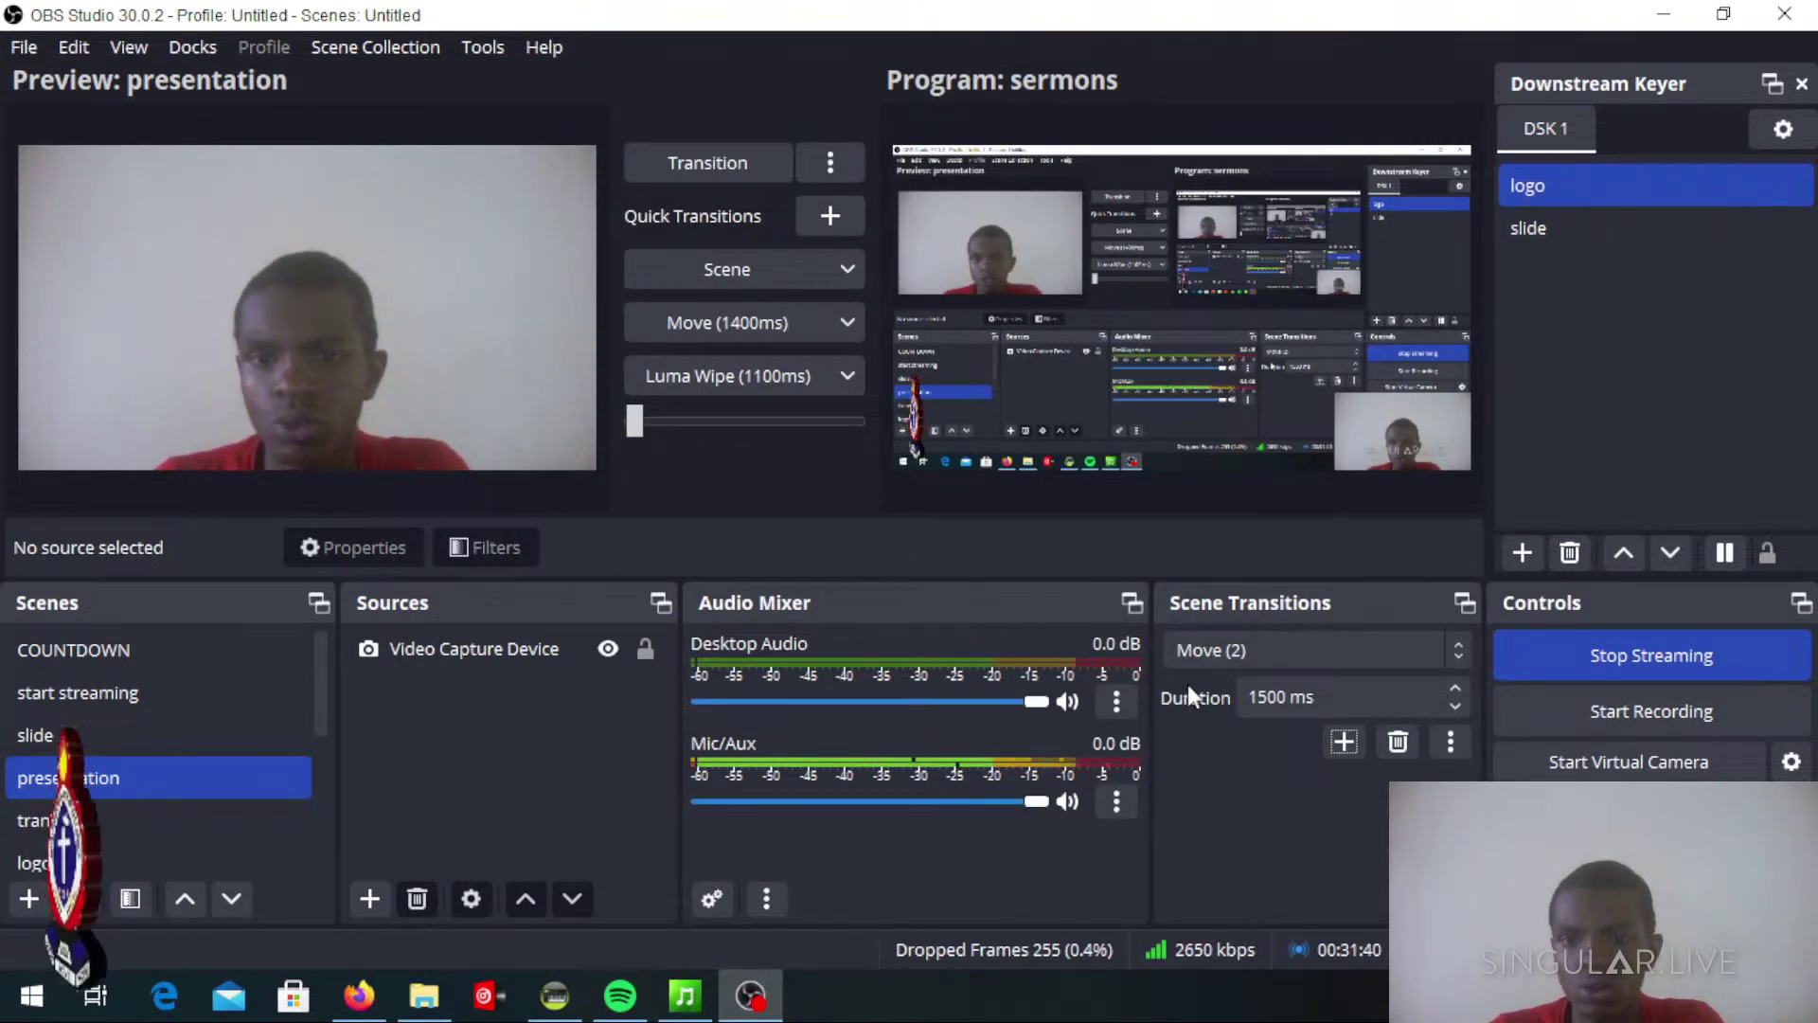
Replace the Luma Wipe quick transition with Move (2)
click(843, 375)
click(726, 750)
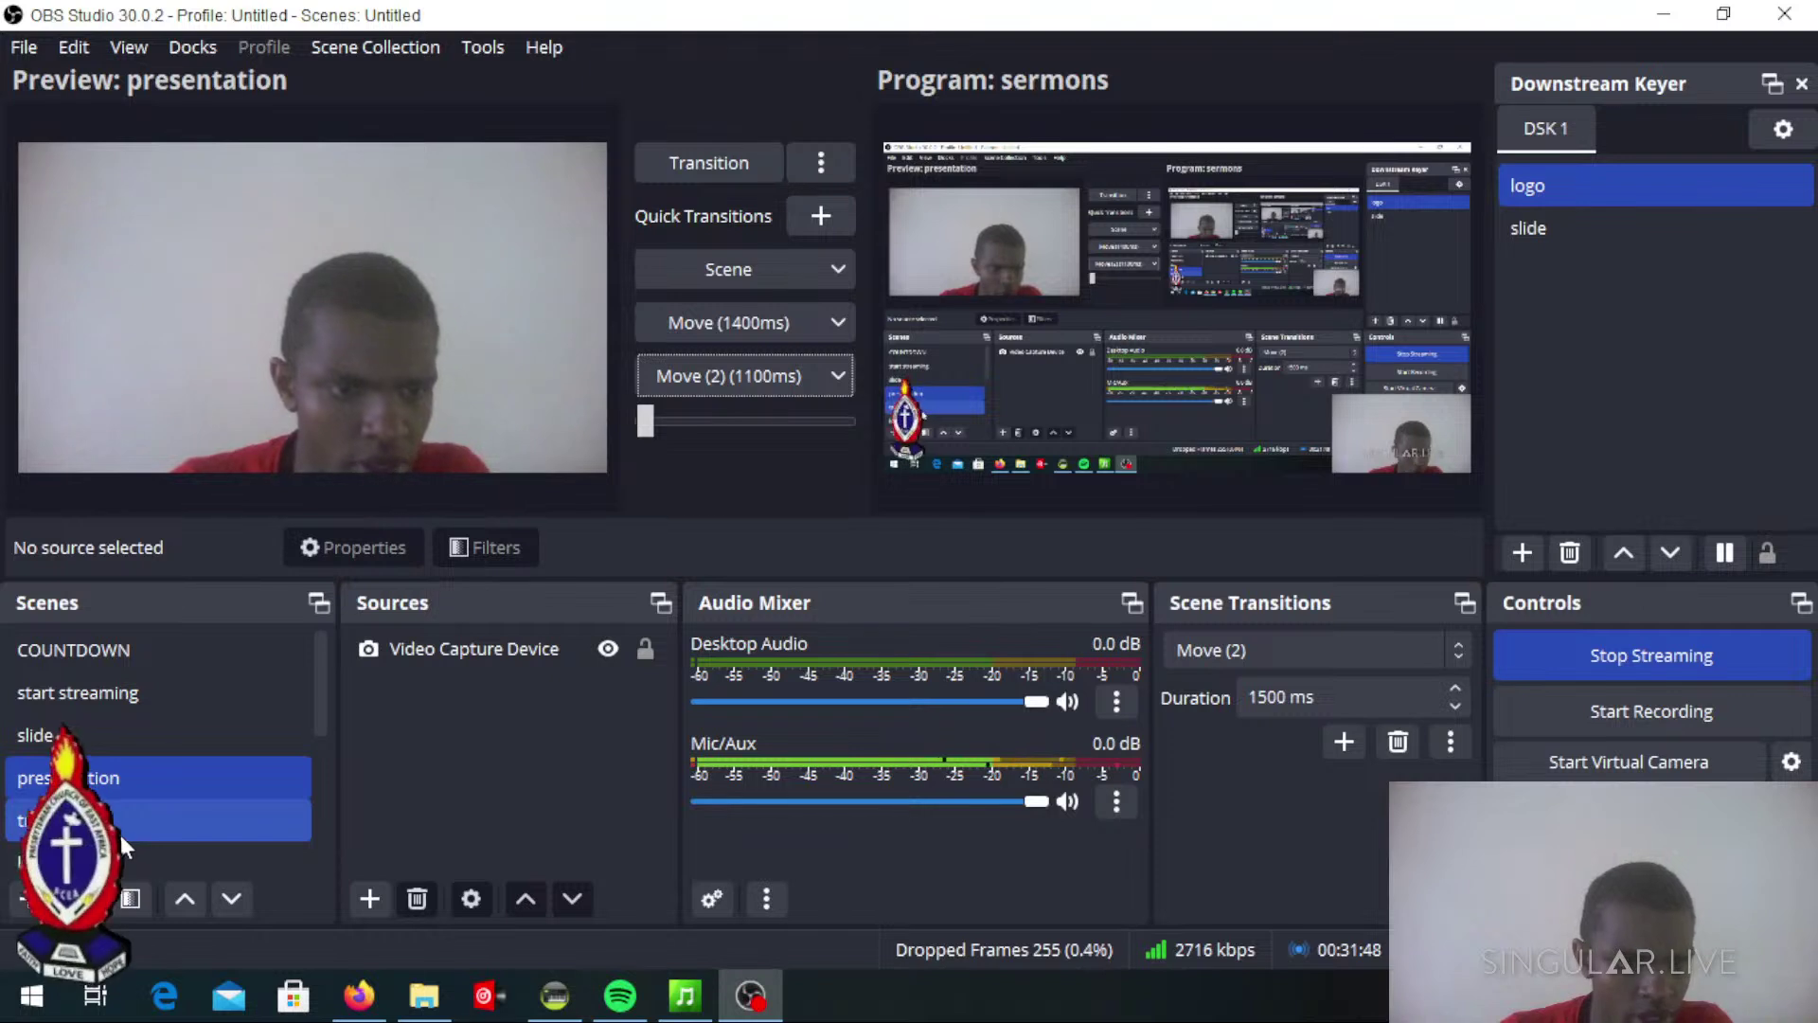
Look through the slide, start streaming and sermons scenes in the preview
click(50, 749)
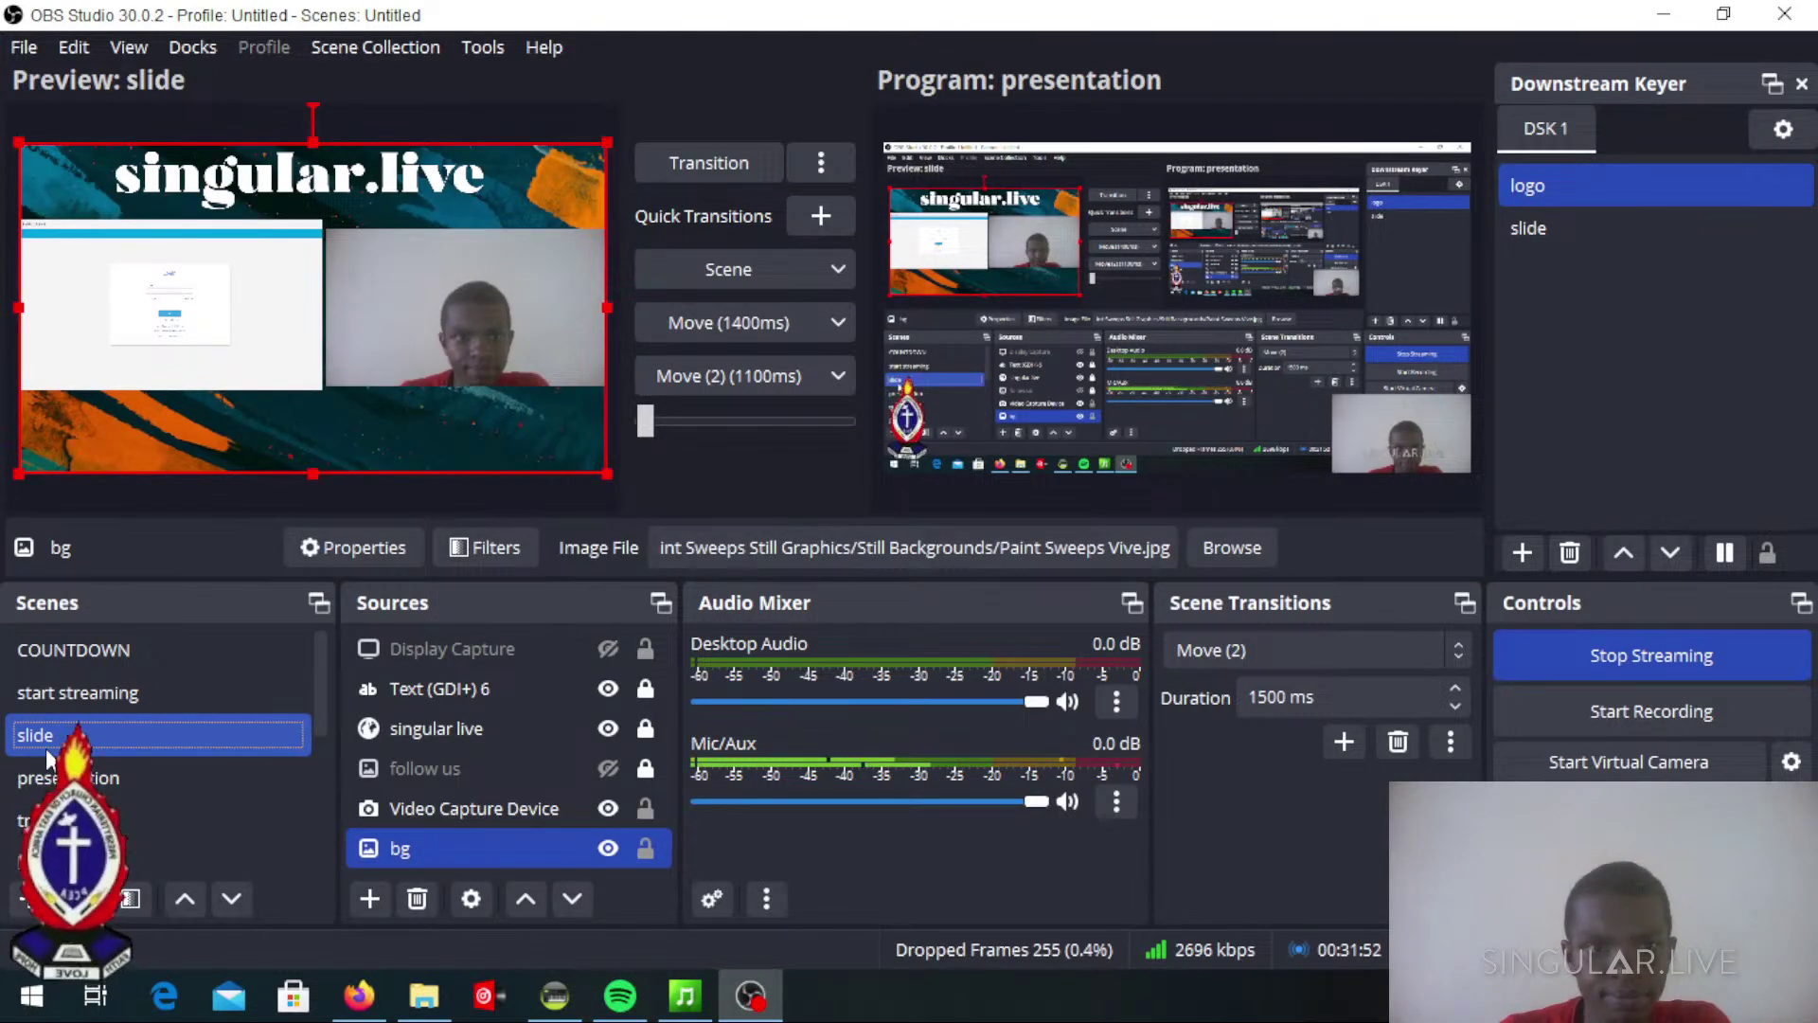
click(84, 691)
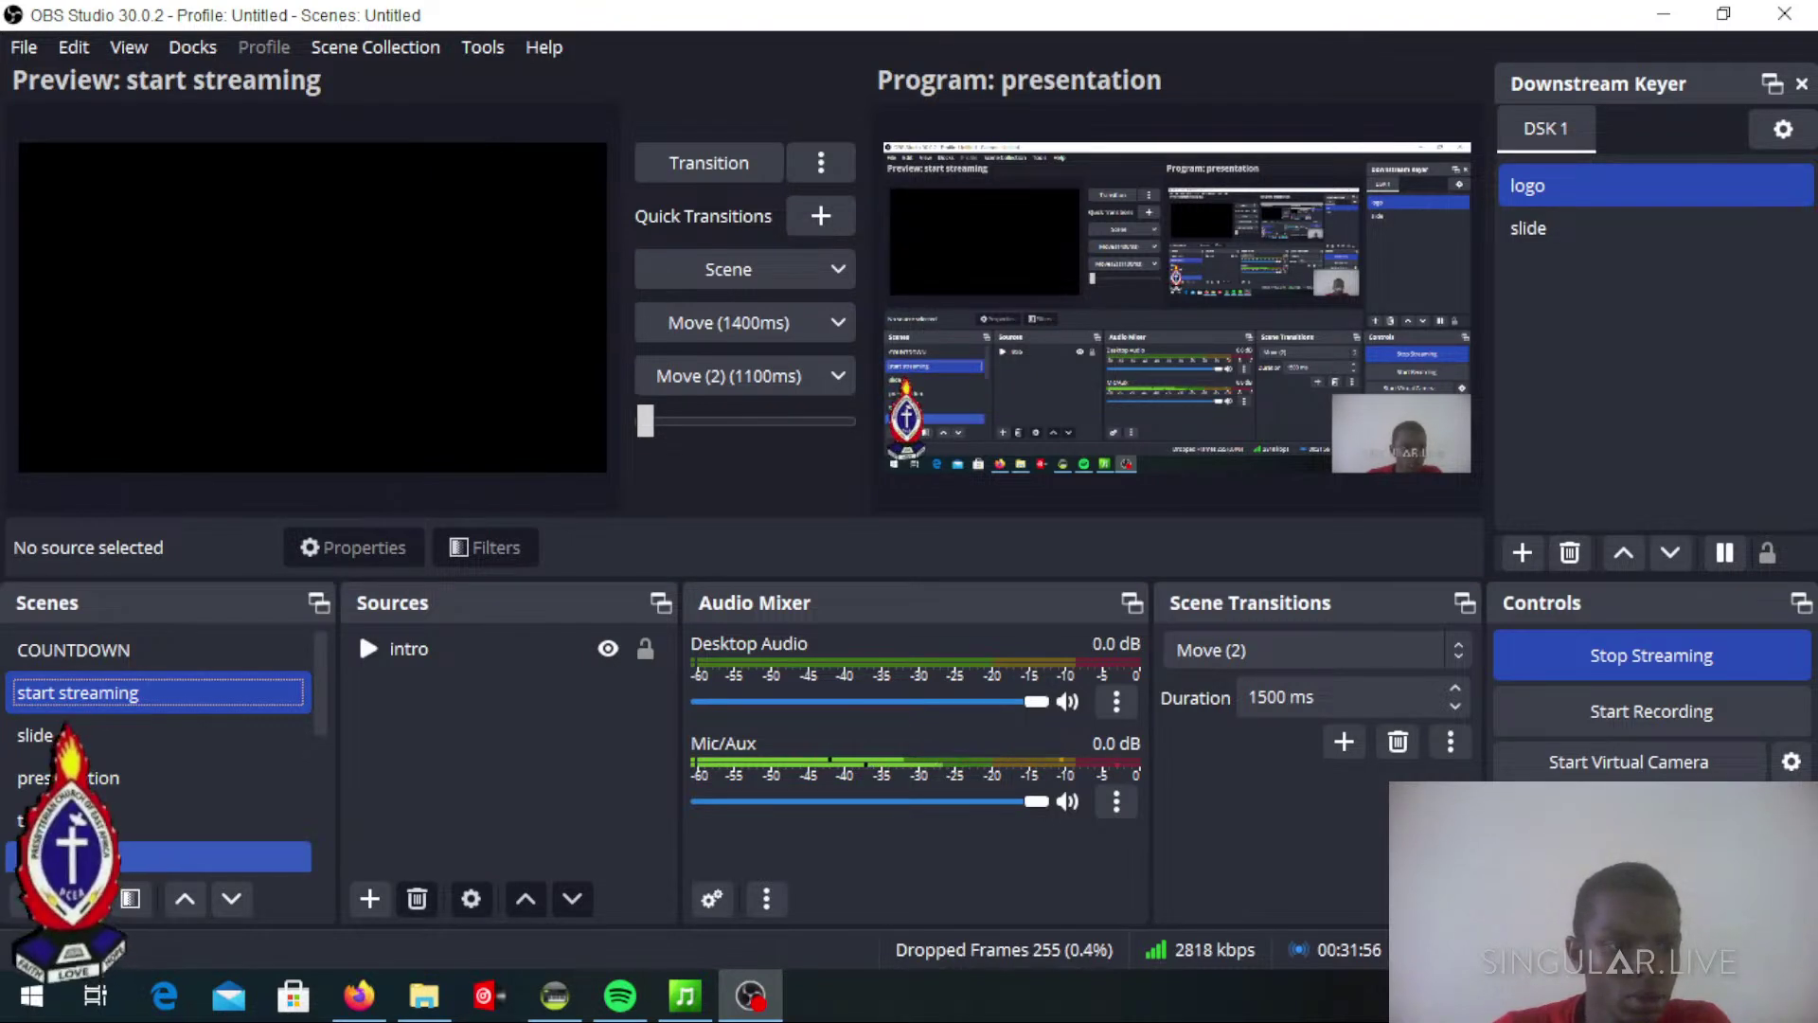
click(96, 857)
scroll(141, 781, down, 2)
click(95, 820)
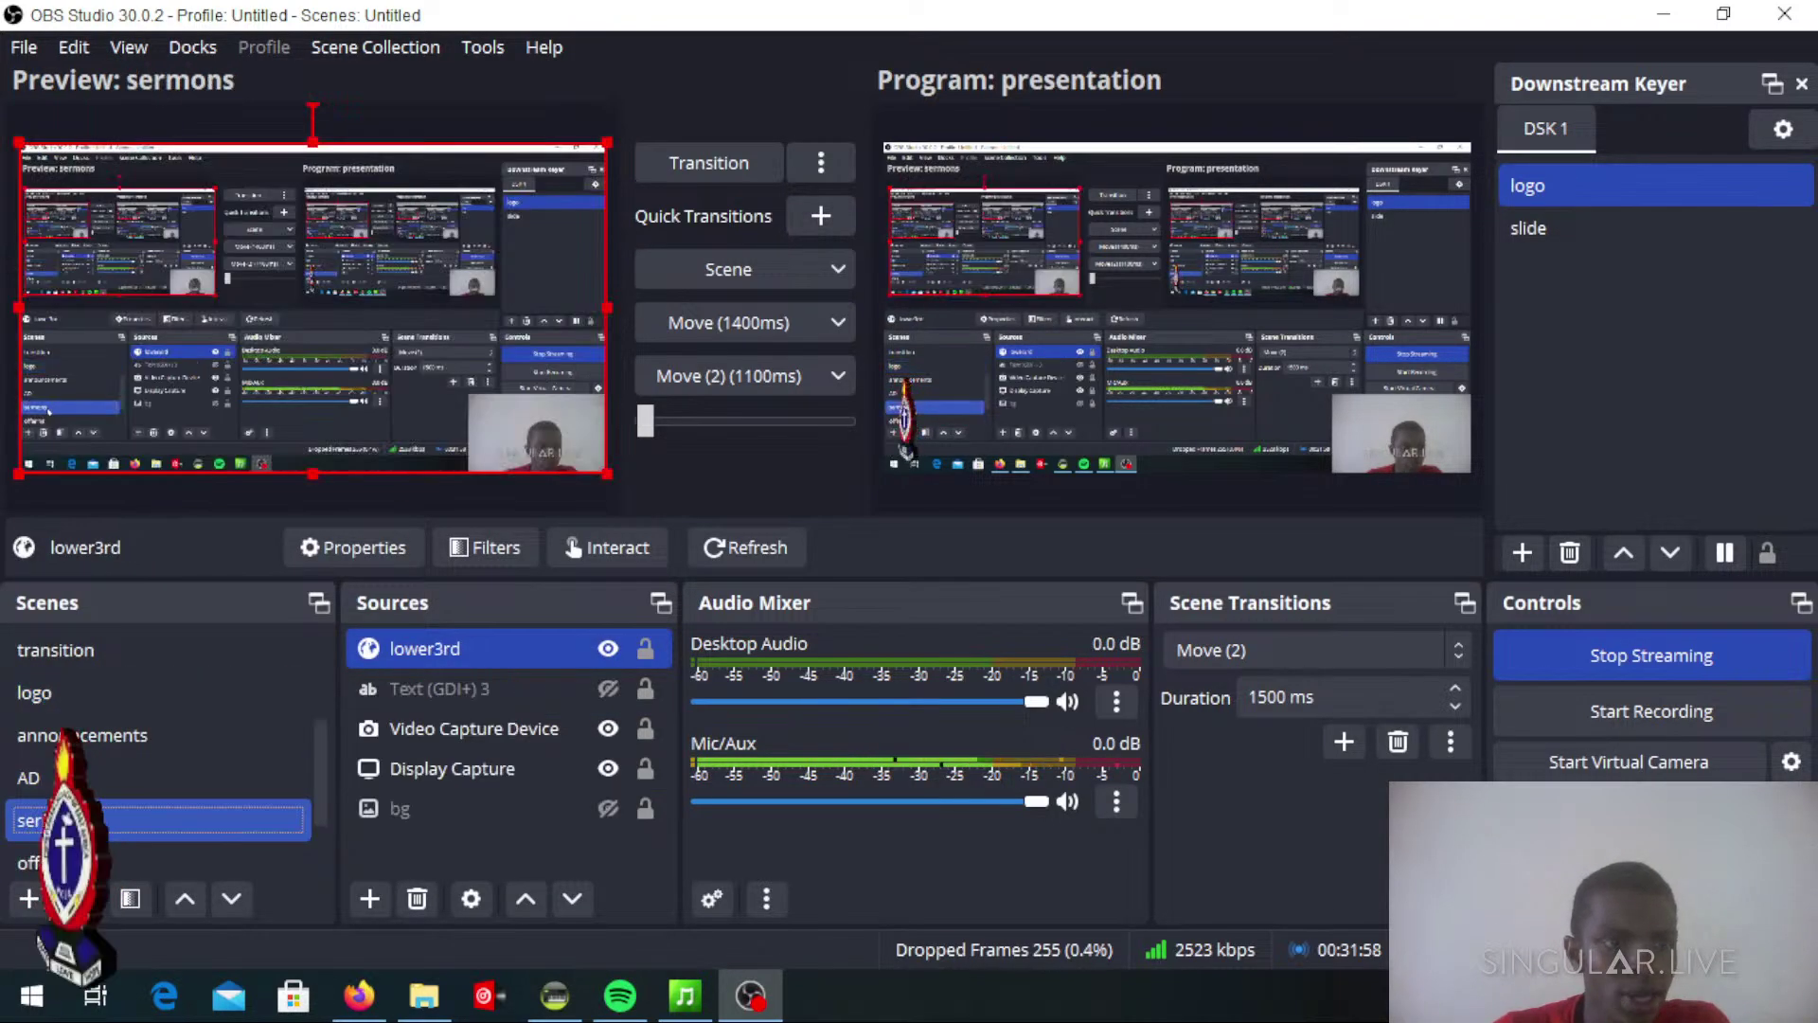
Load the offering scene into the preview and send it to the program with the Move (2) quick transition
scroll(161, 758, down, 1)
click(95, 776)
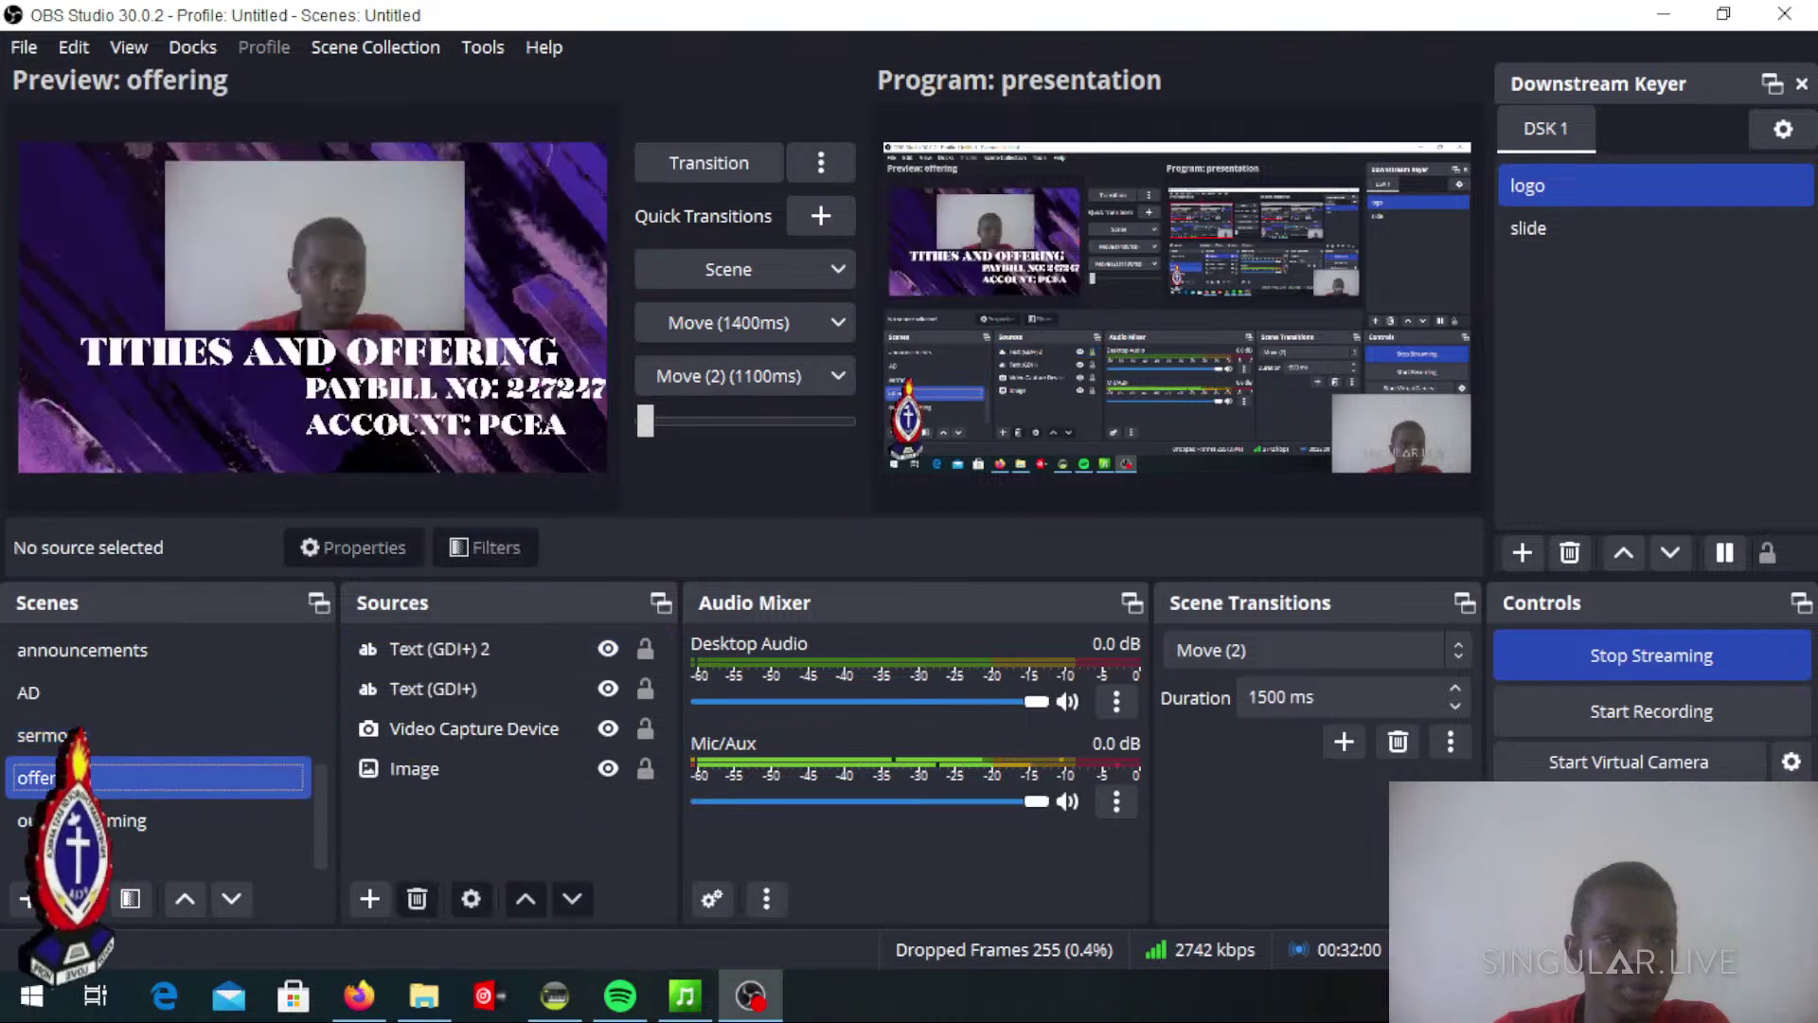
click(666, 377)
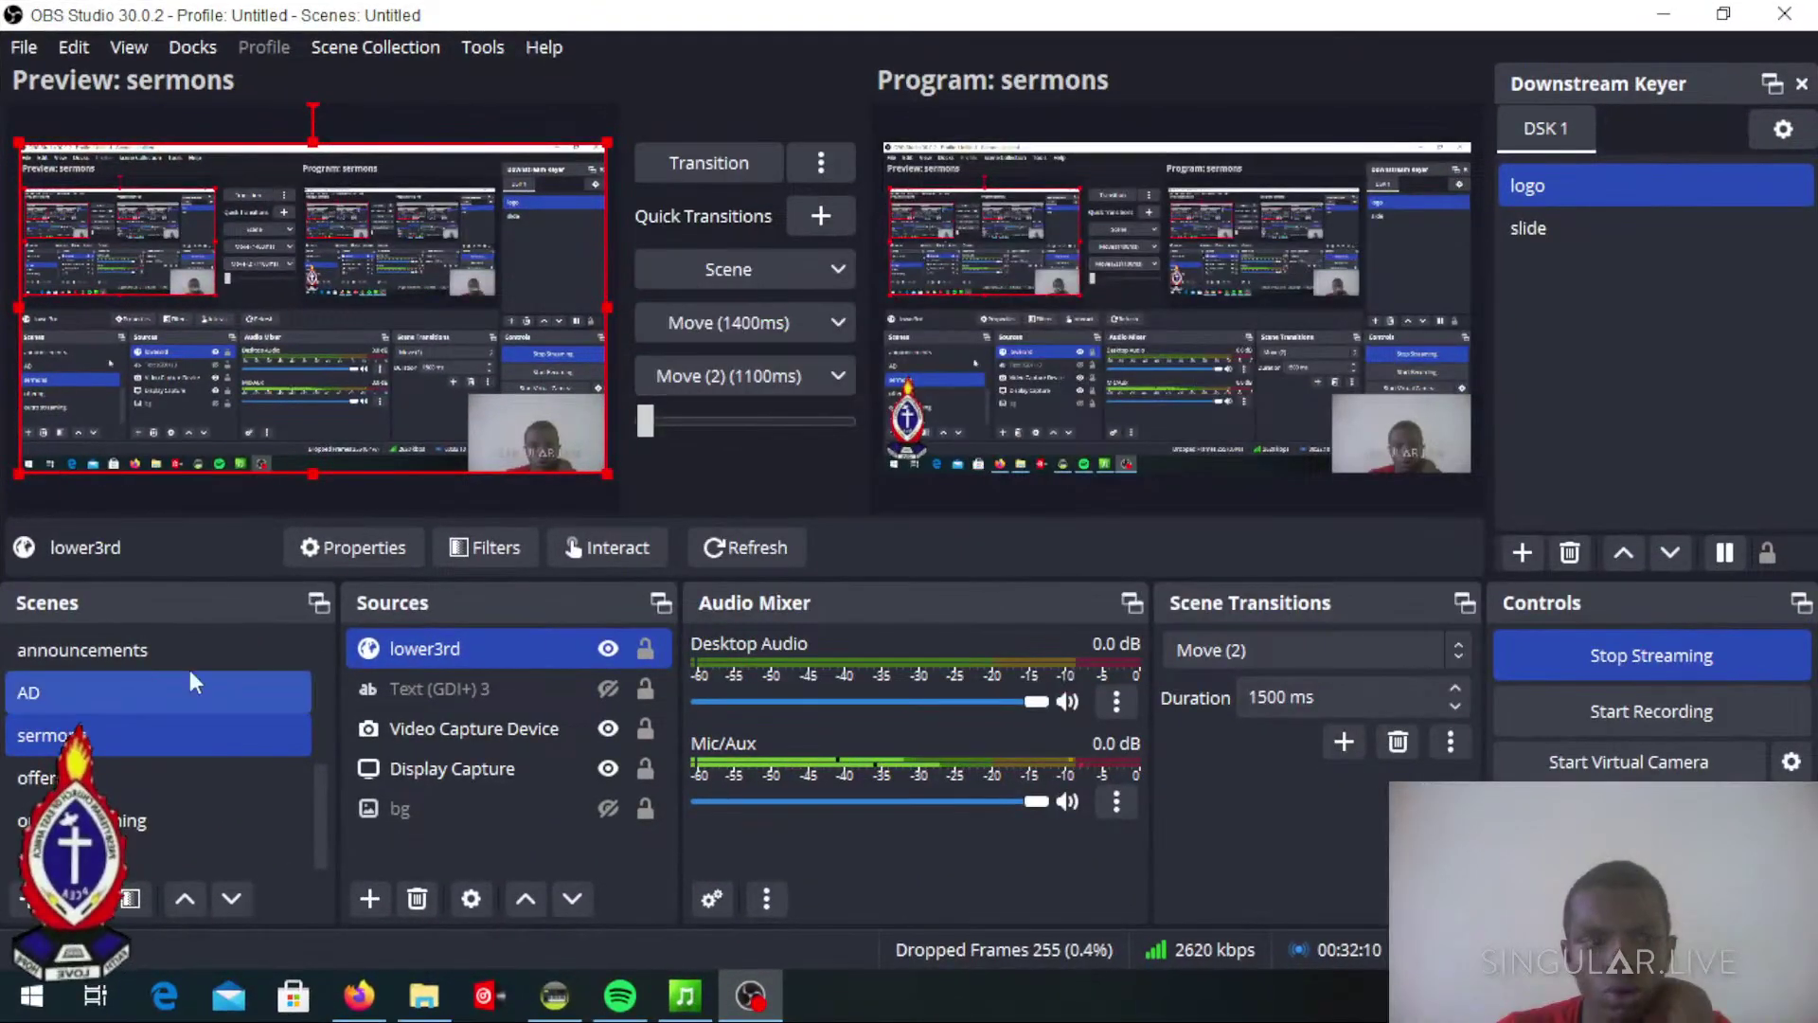
Switch between the offering and sermons scenes using the Move (2) and Move quick transitions
click(129, 778)
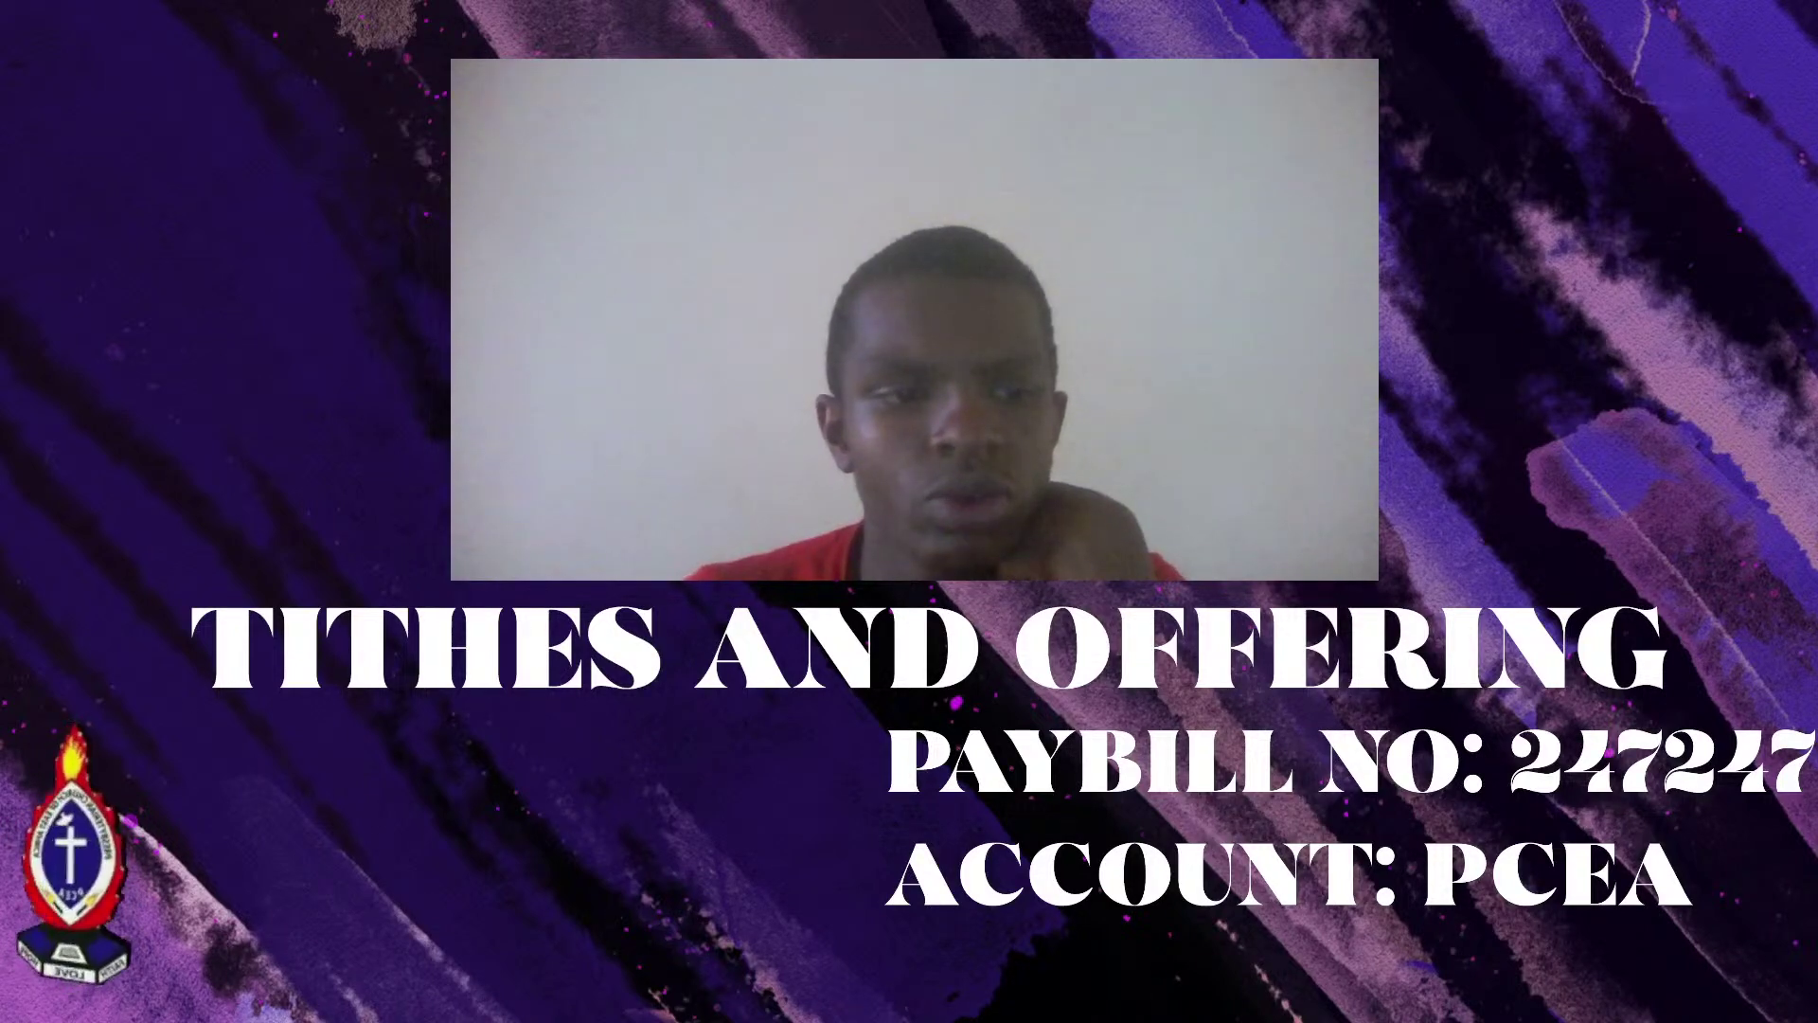
click(756, 369)
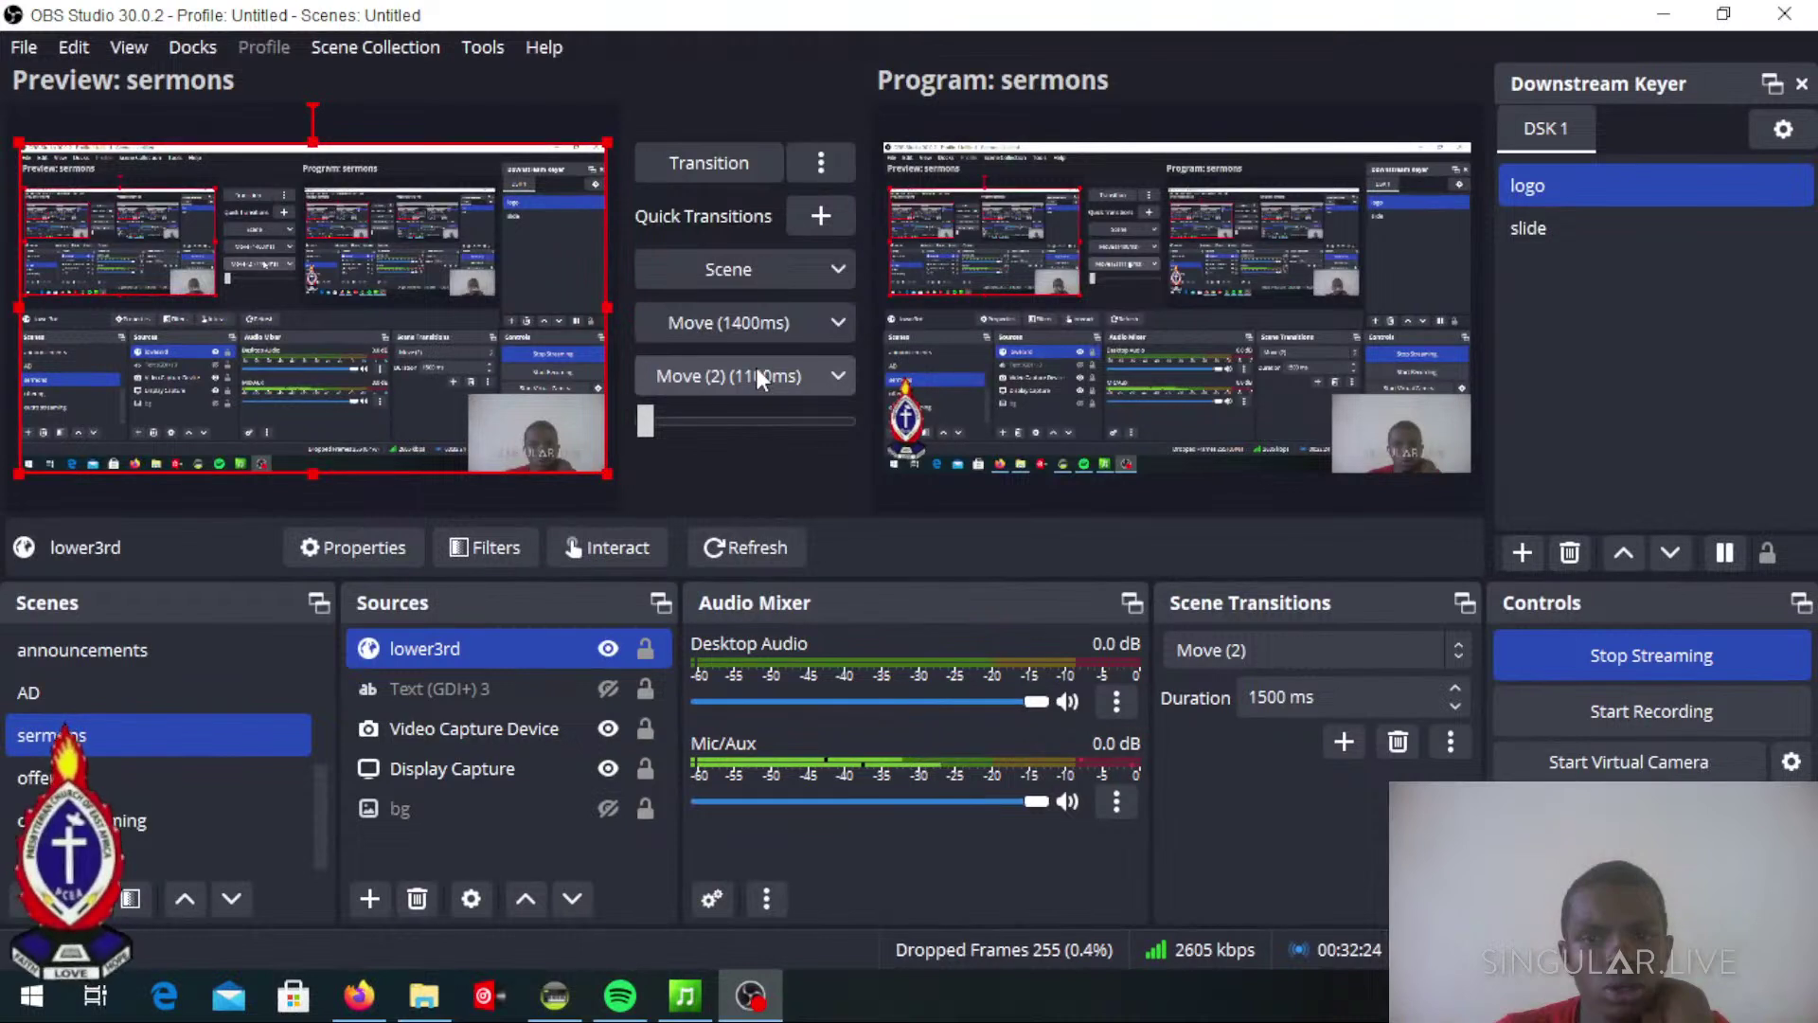
click(756, 318)
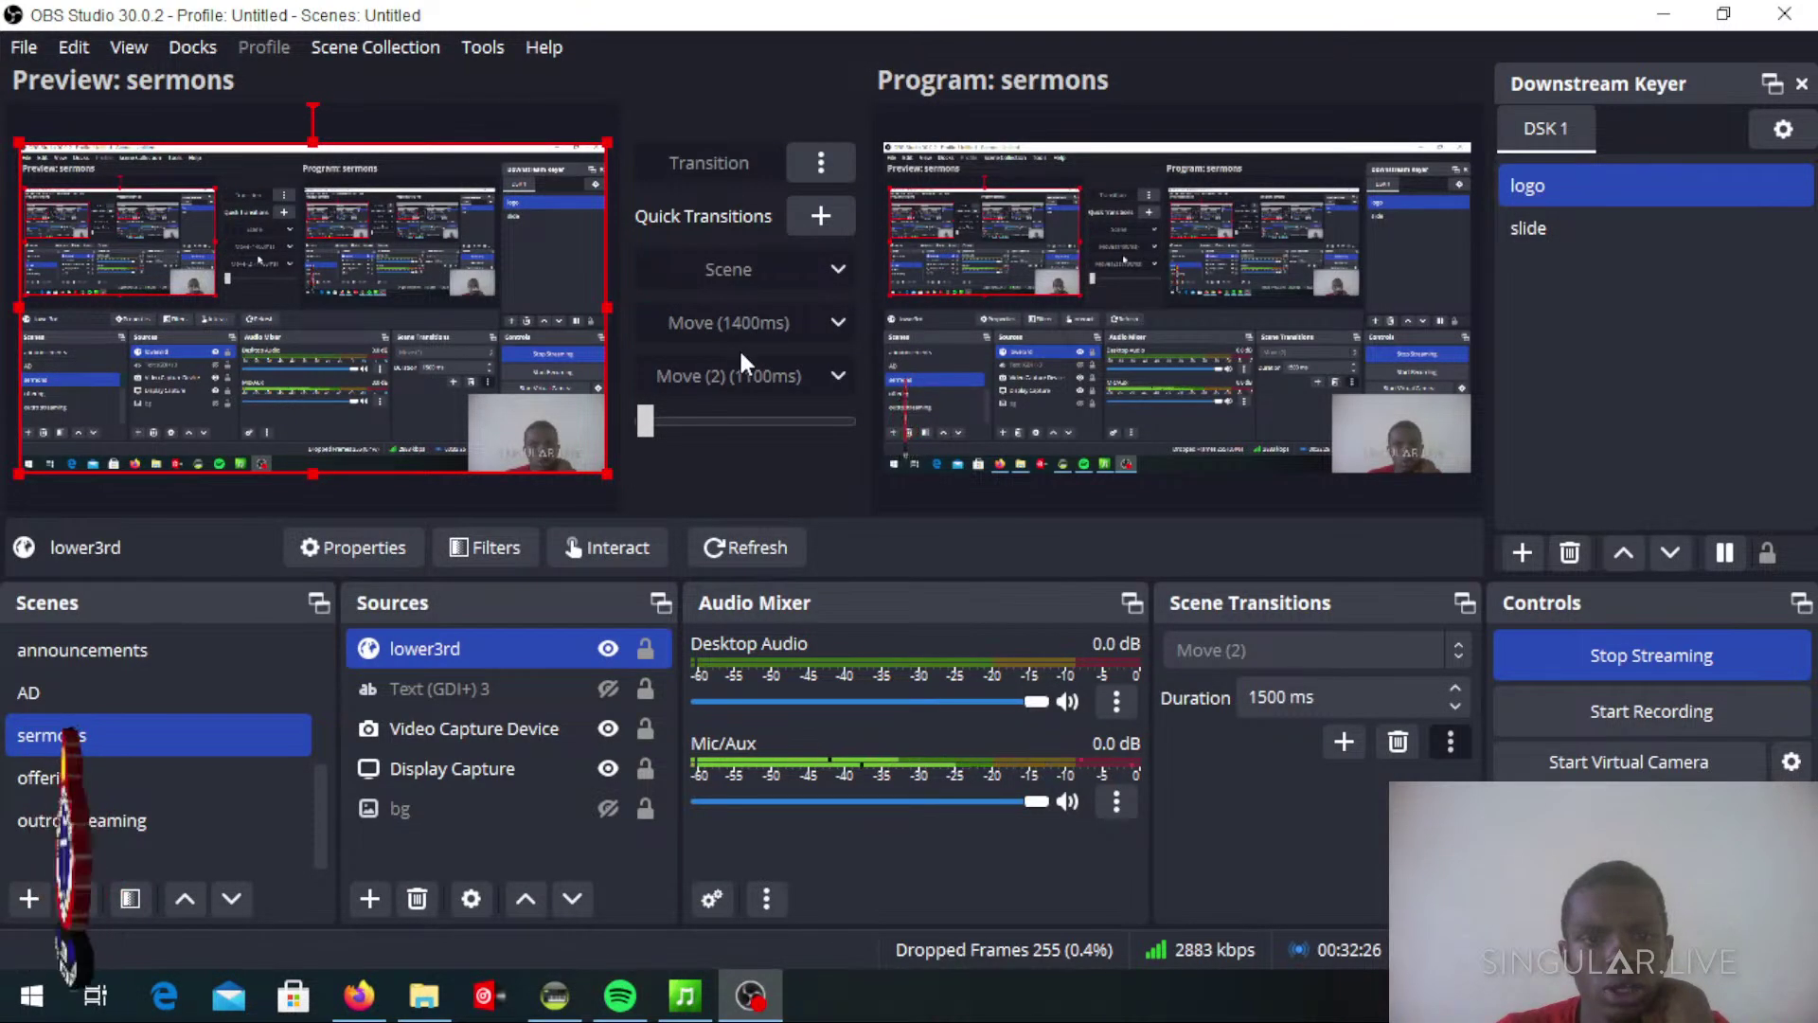
Send the AD scene to the program with the Move quick transition and return to sermons with Move (2)
click(61, 697)
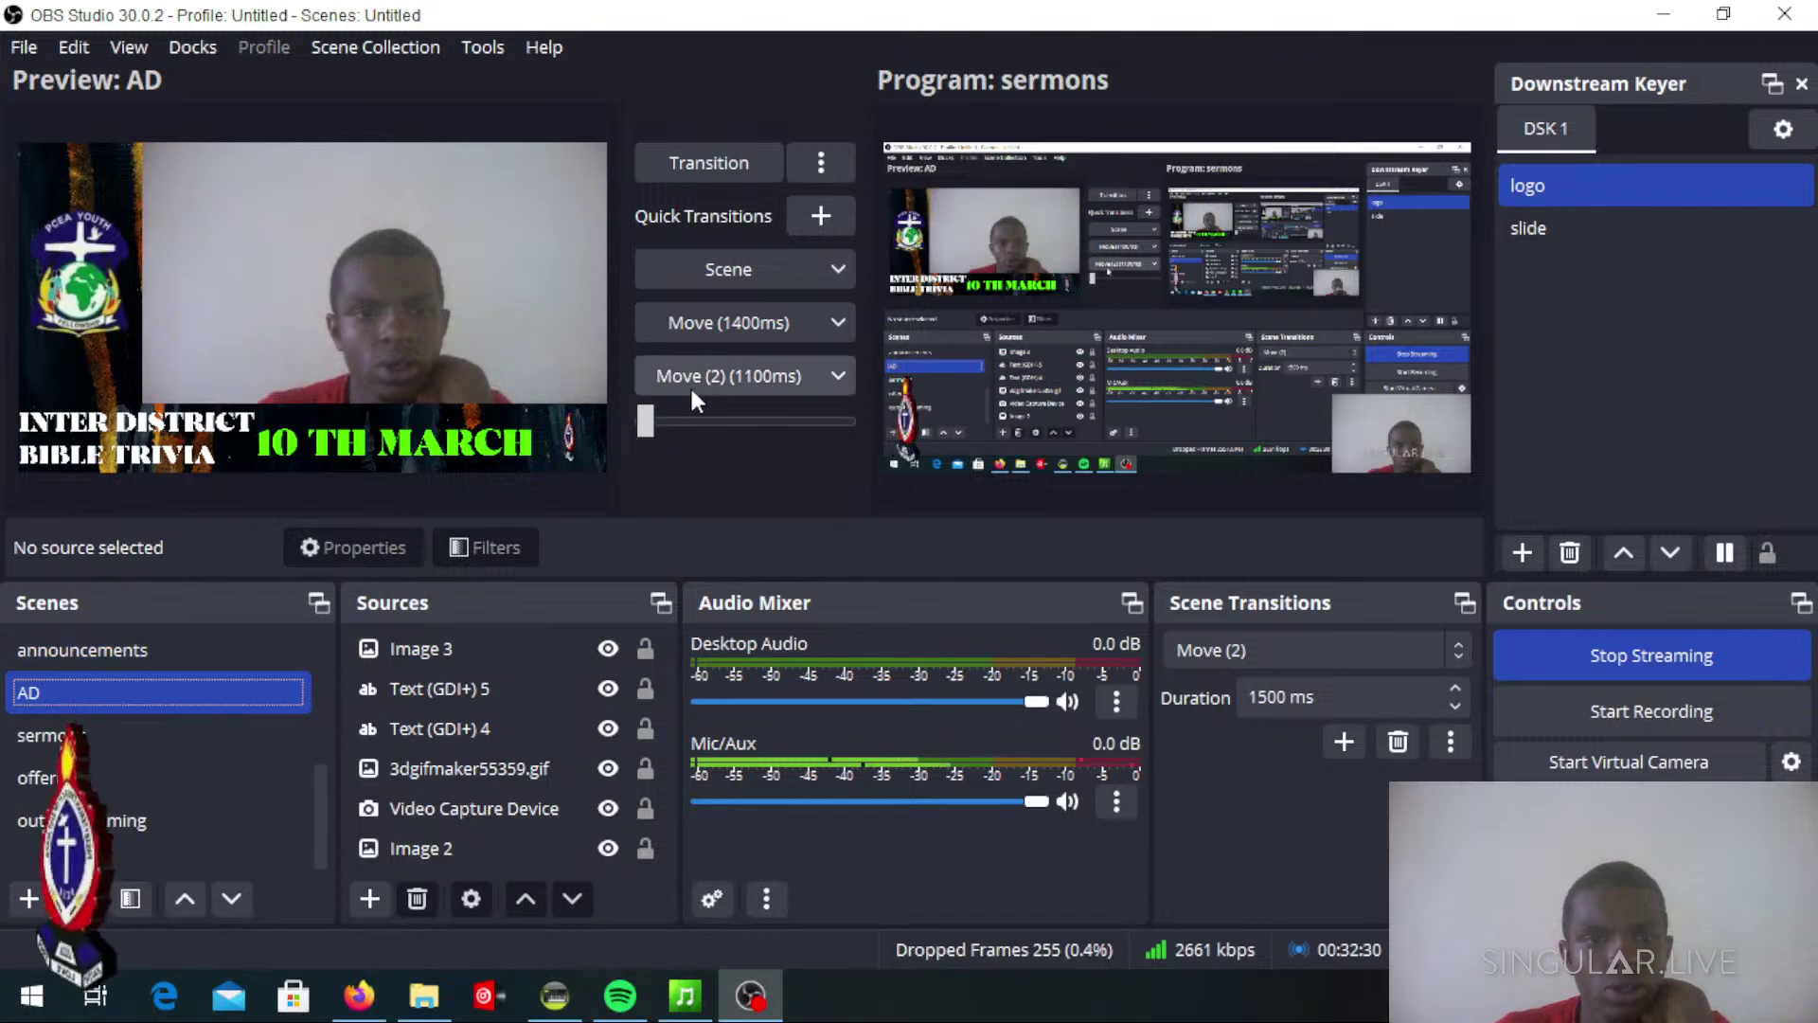
click(712, 326)
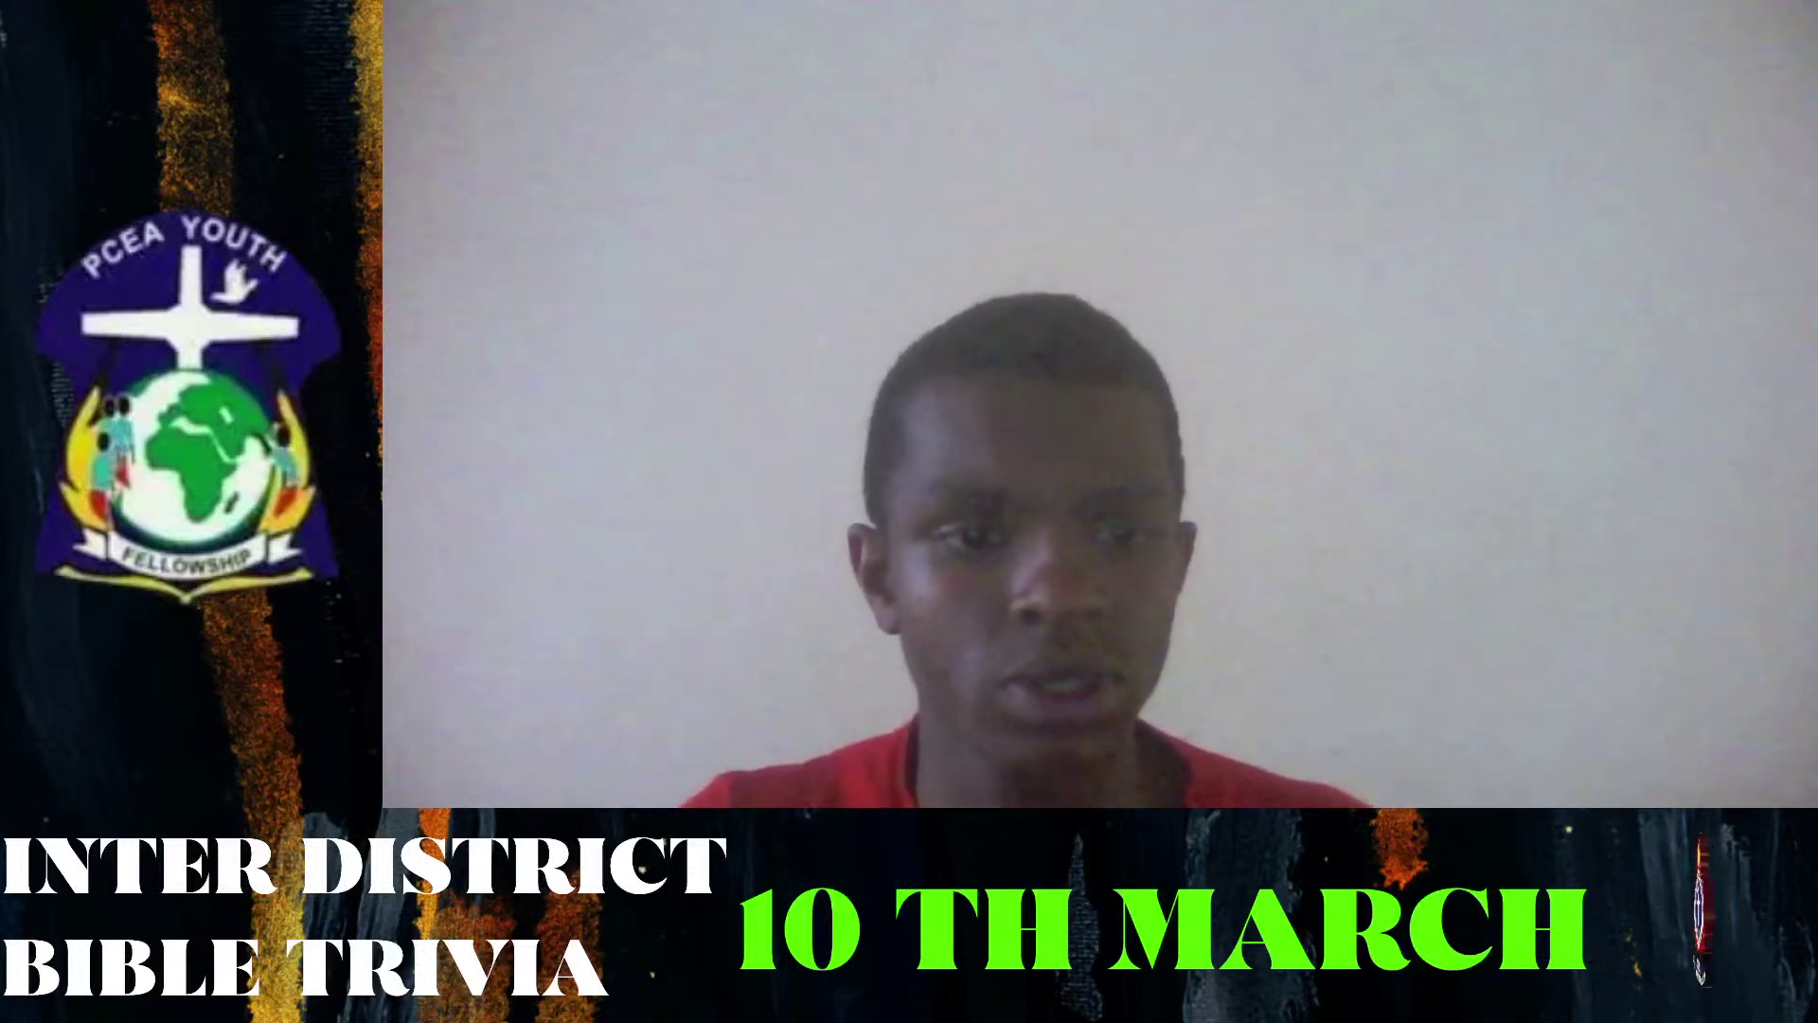
click(696, 391)
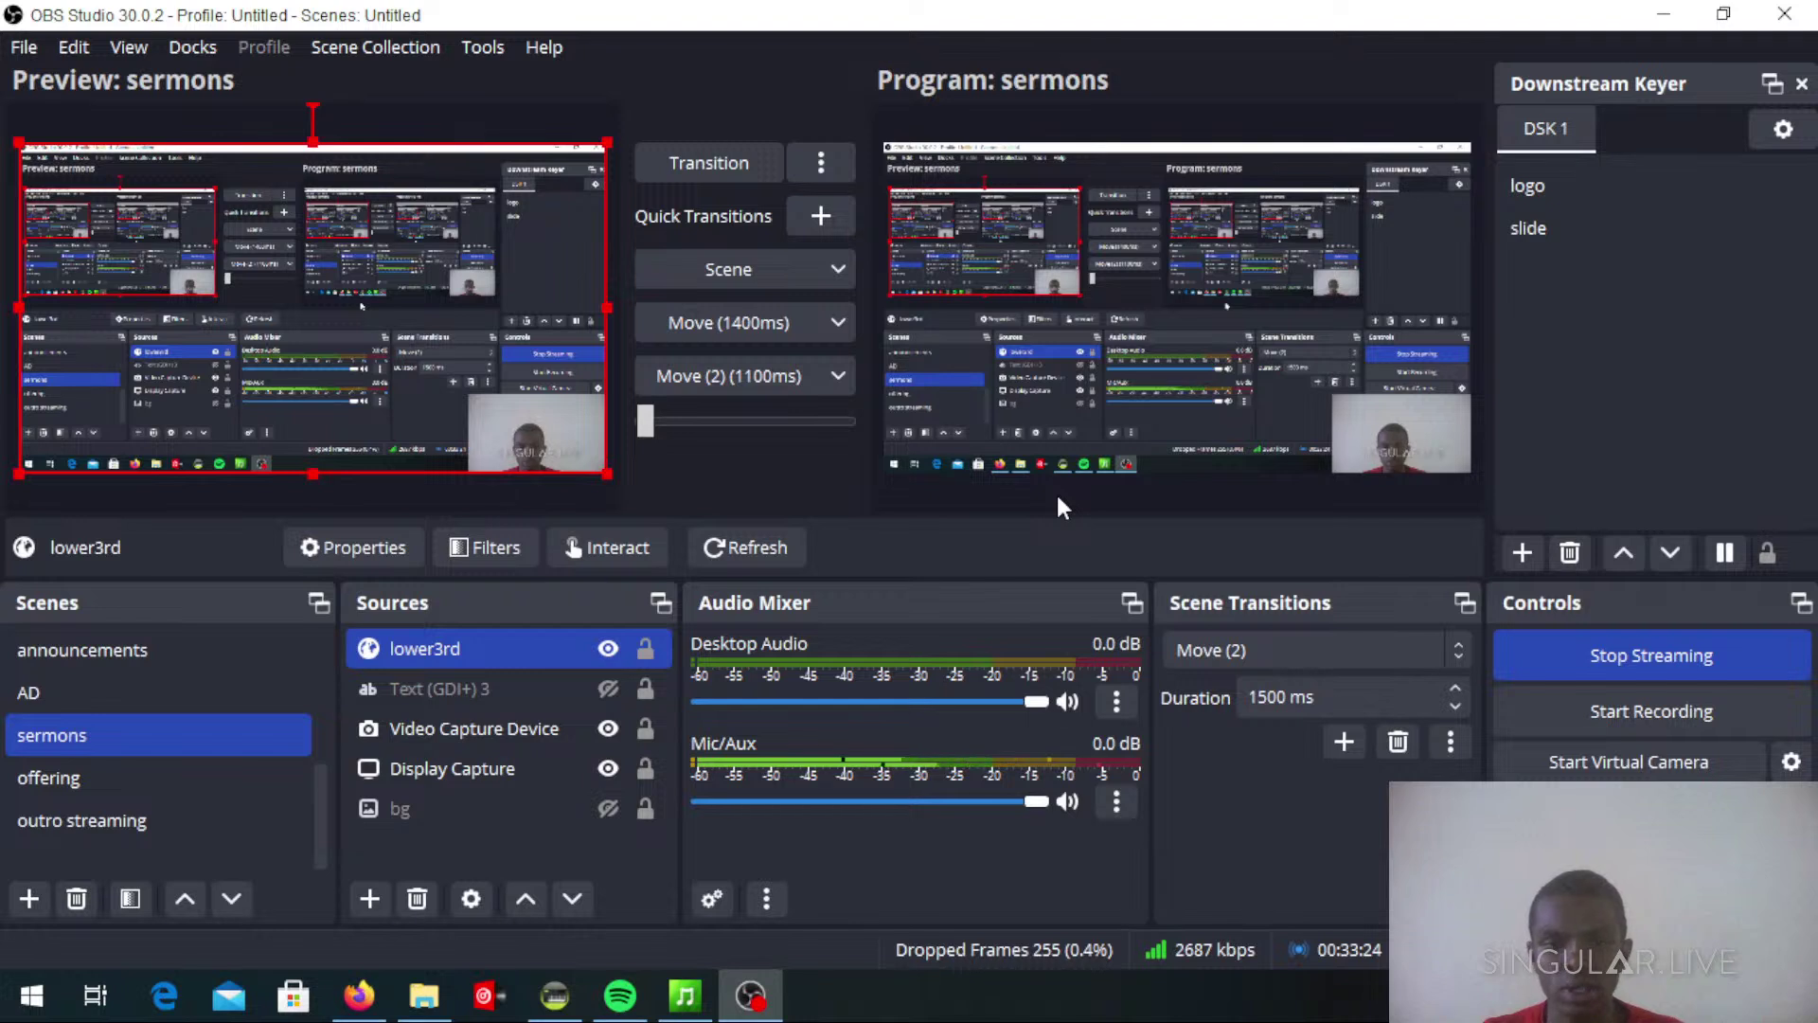
Load the outro streaming scene into the preview
click(88, 829)
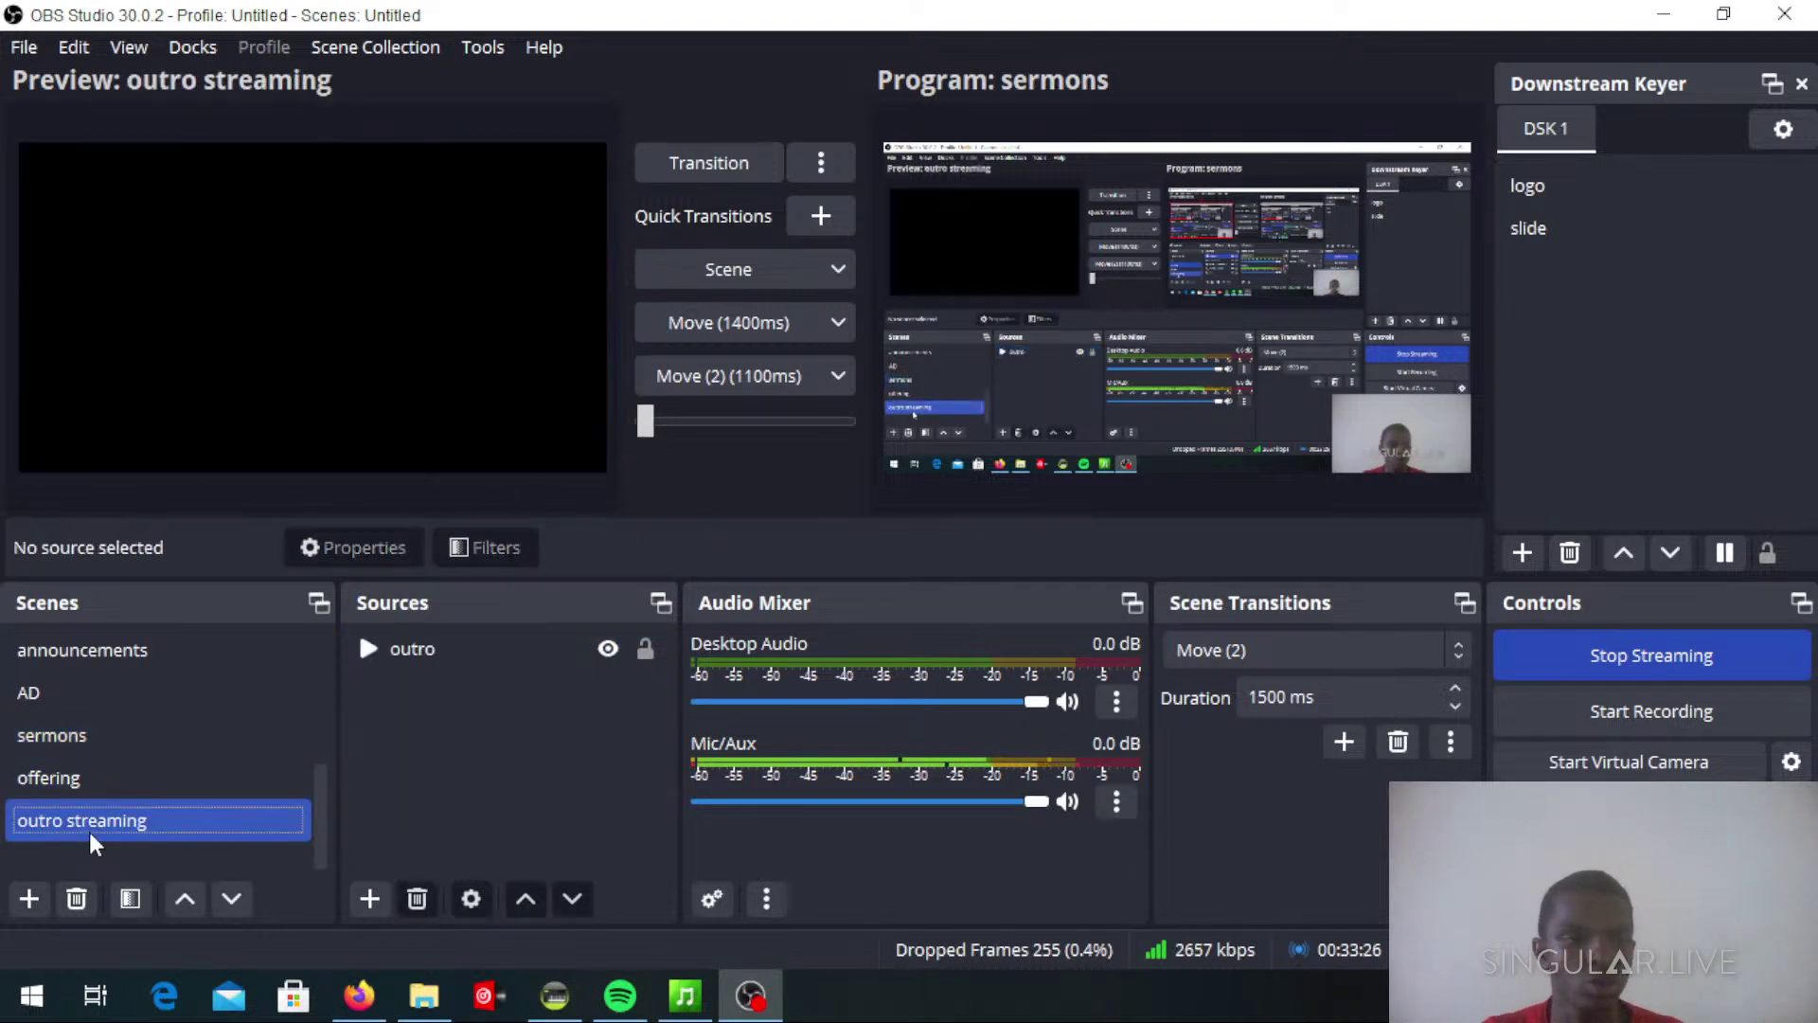